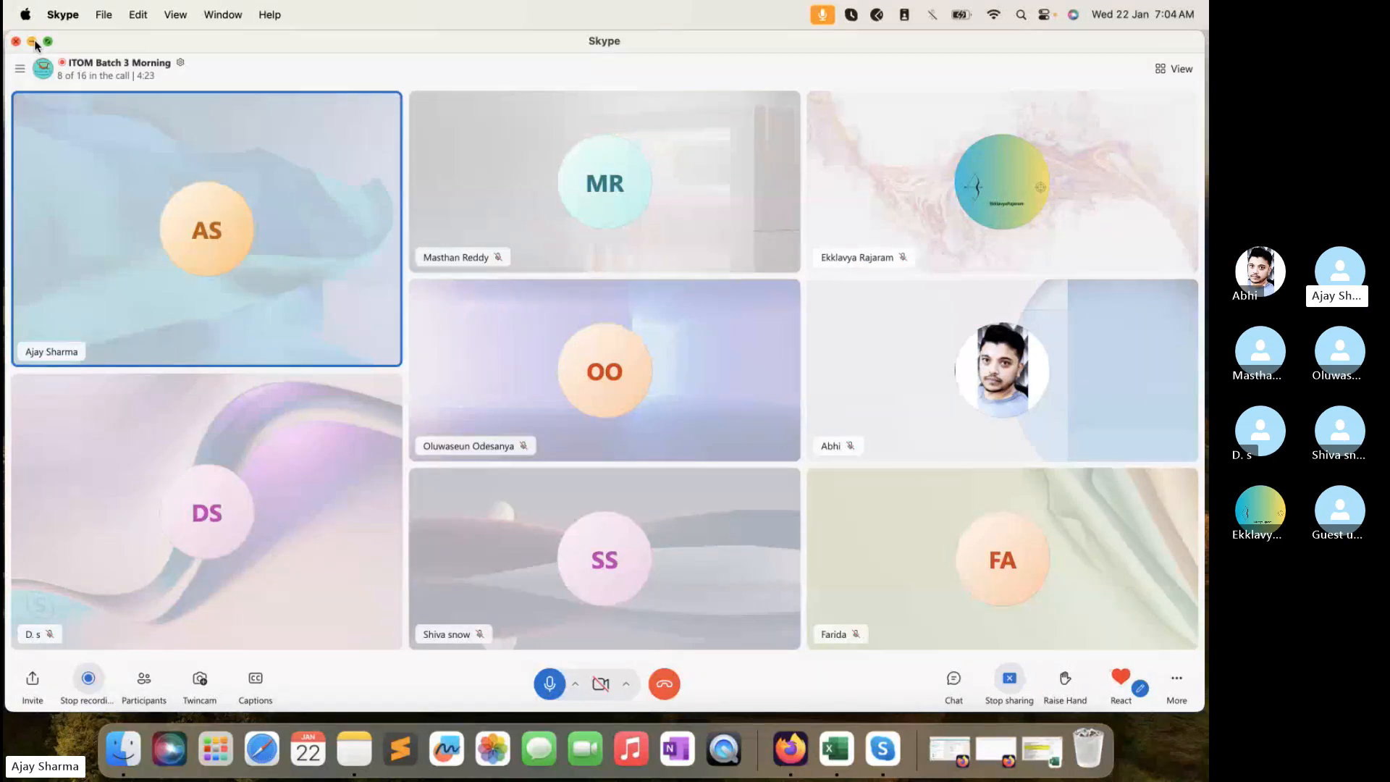
- Exit the Skype full-screen participant view to reach the macOS desktop
left_click(32, 41)
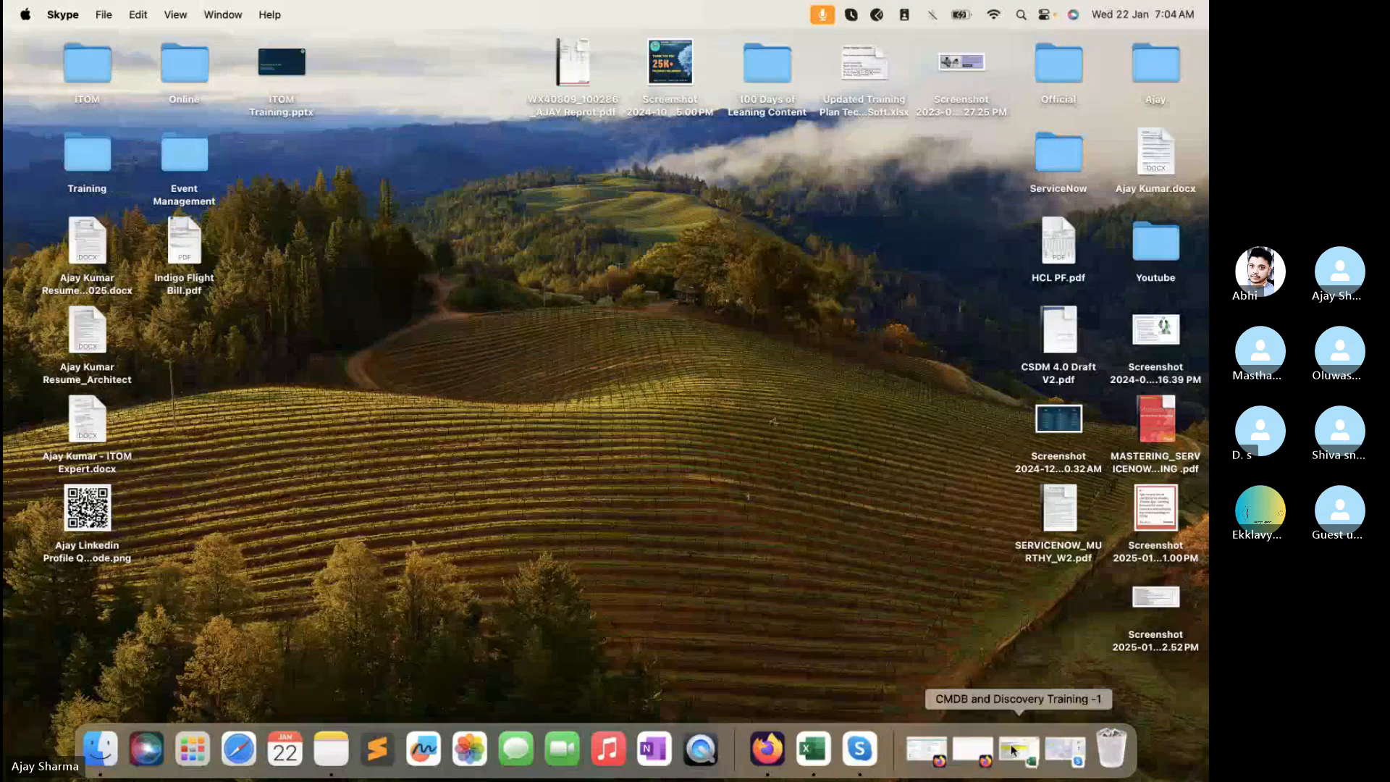
- Reload ServiceNow, filter the navigator for 'creden', and open Discovery > Credentials in a new tab
left_click(972, 750)
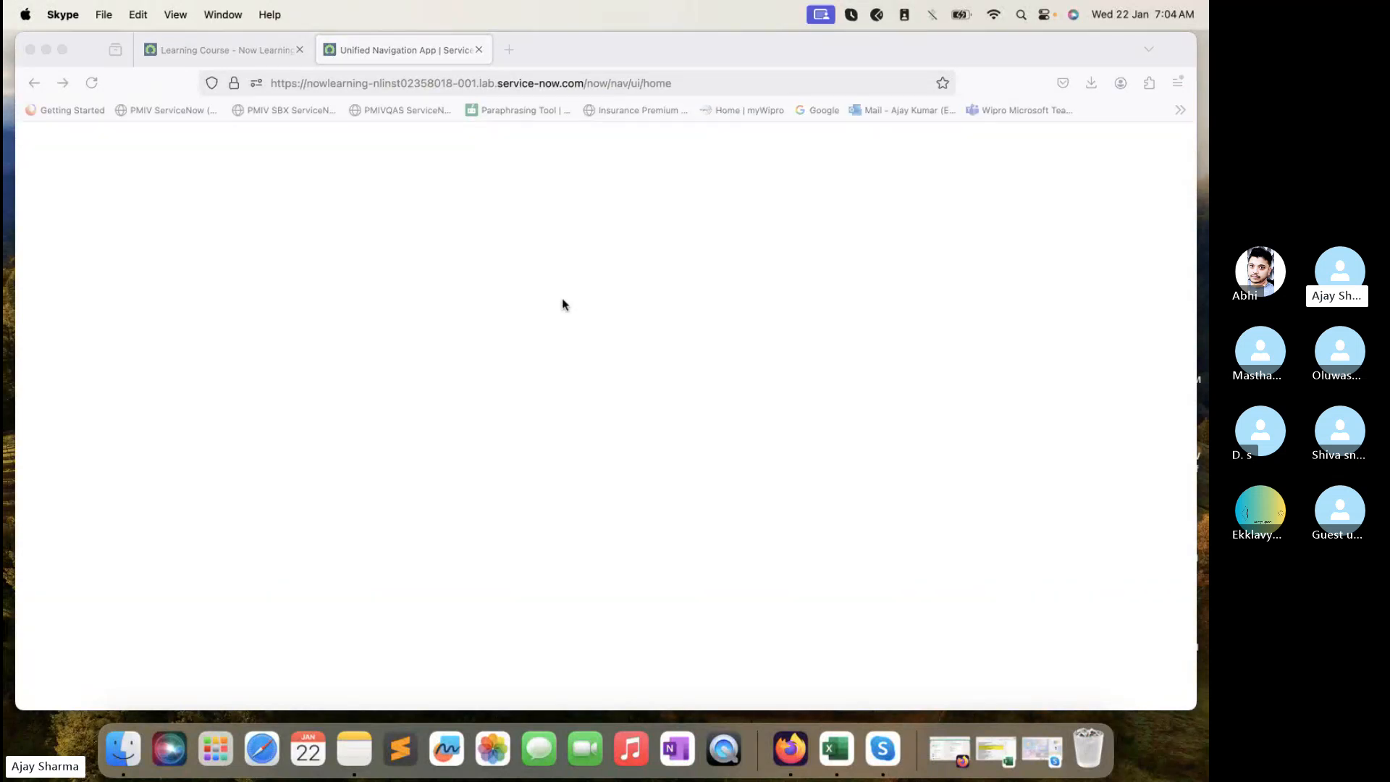
left_click(92, 83)
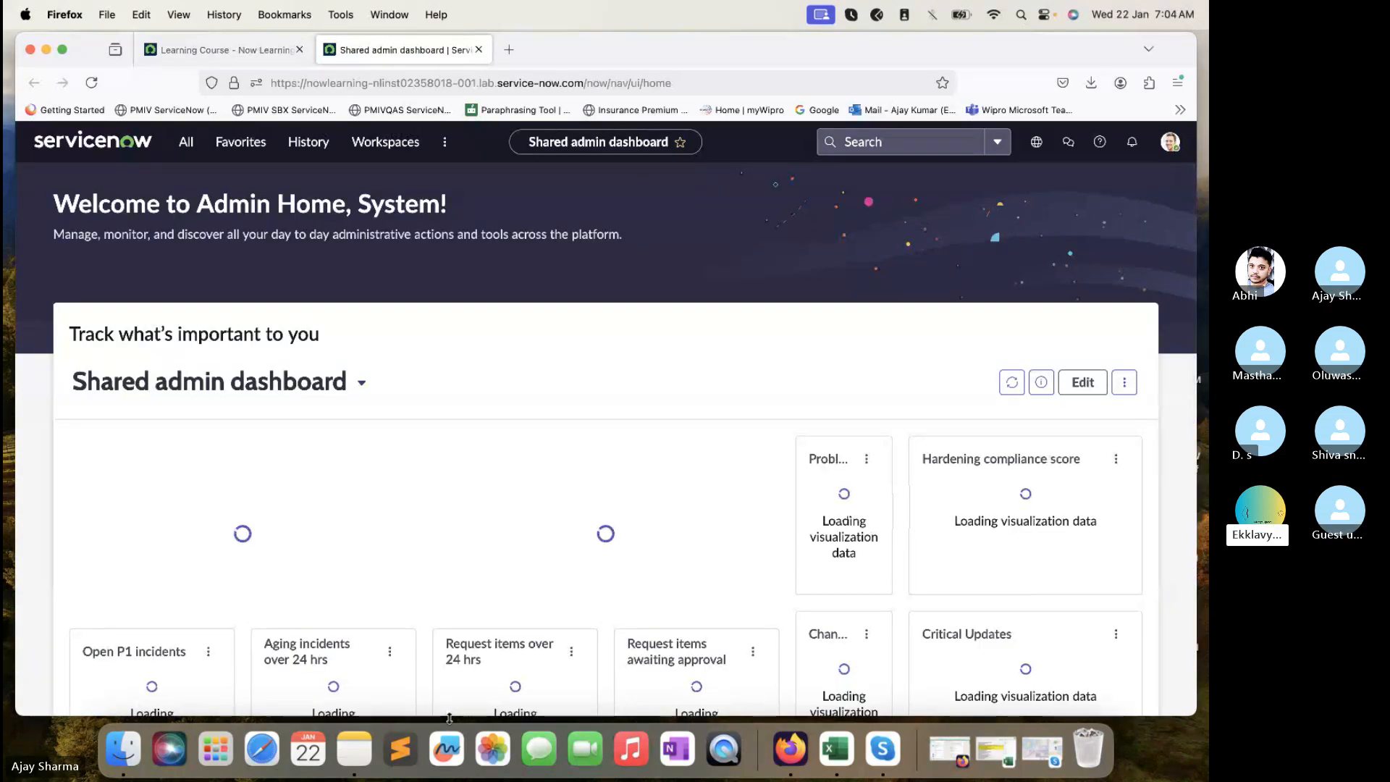
left_click(186, 144)
left_click(174, 182)
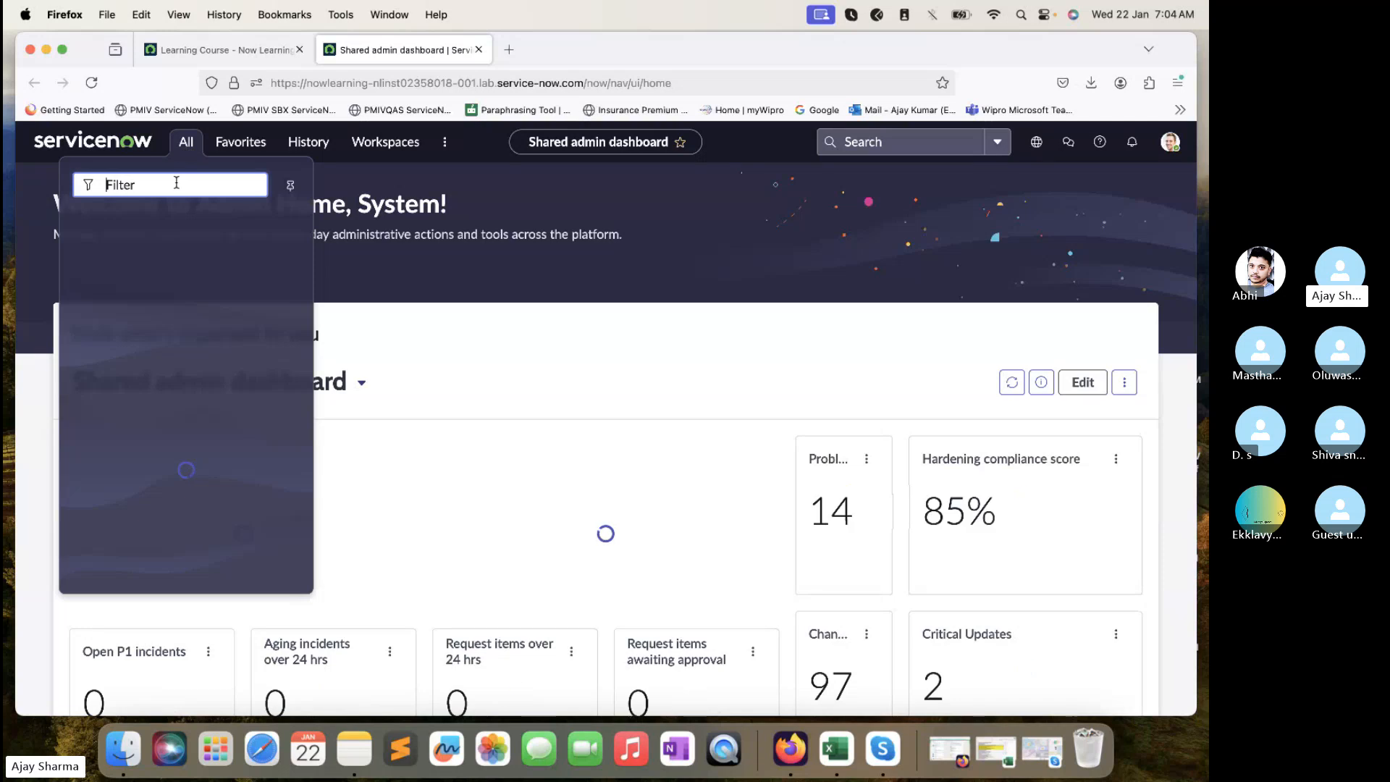
type("creden")
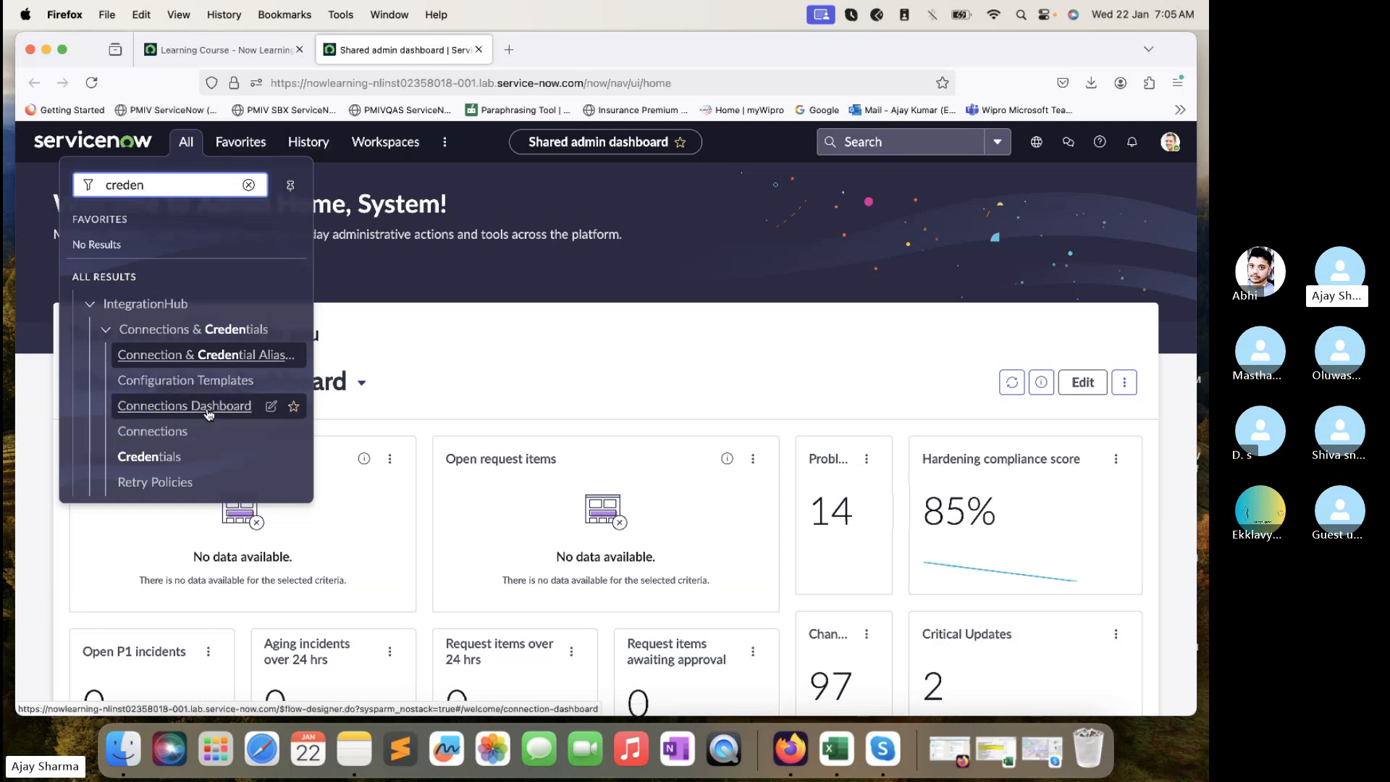
scroll(209, 412, "down", 5)
scroll(195, 411, "down", 3)
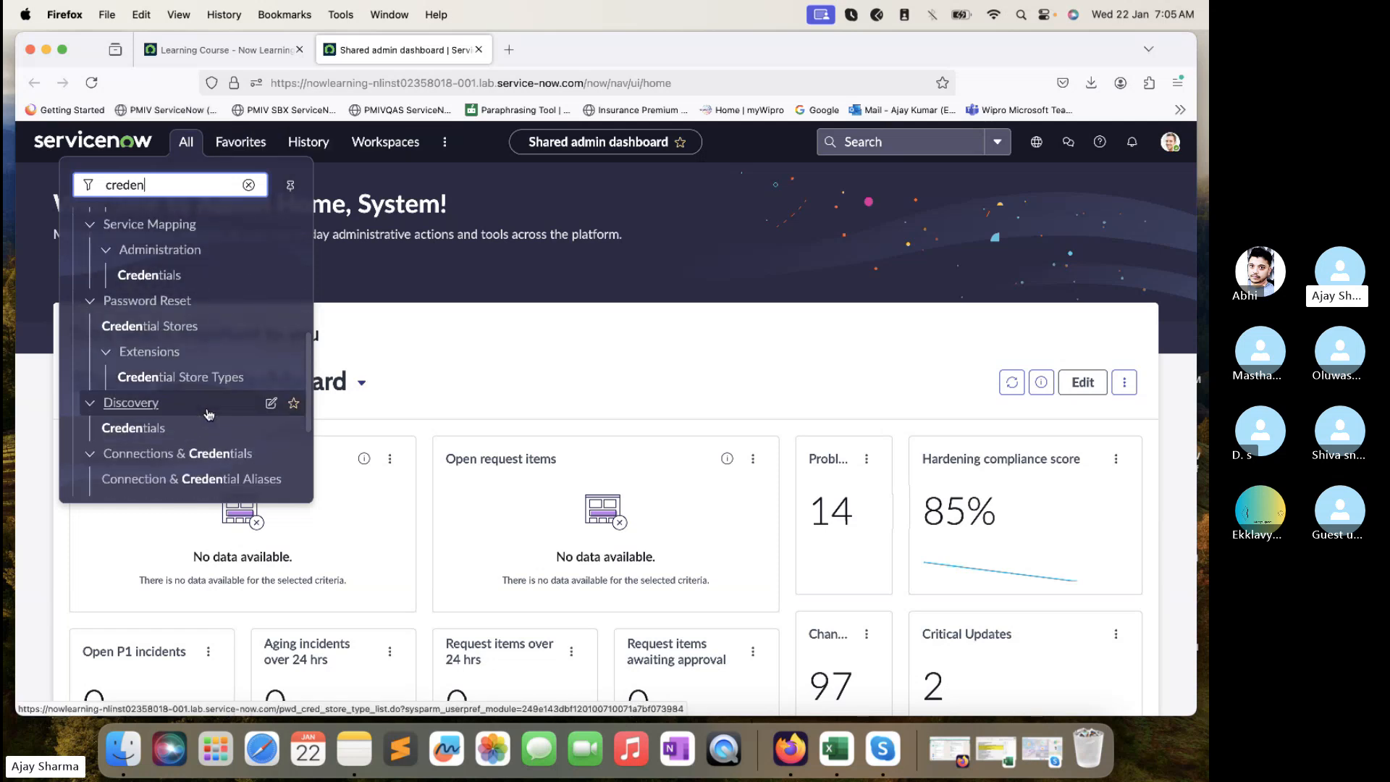
left_click(149, 402, "super")
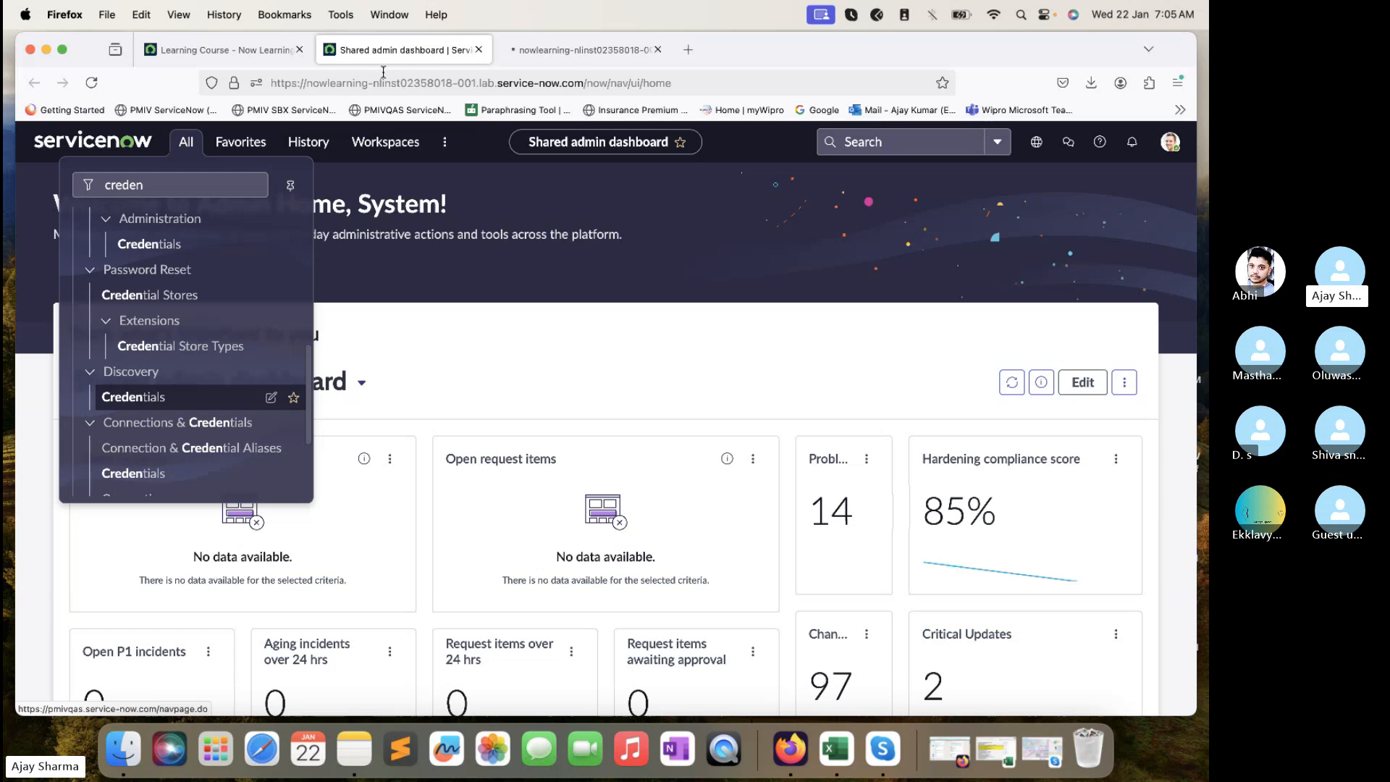
left_click(550, 44)
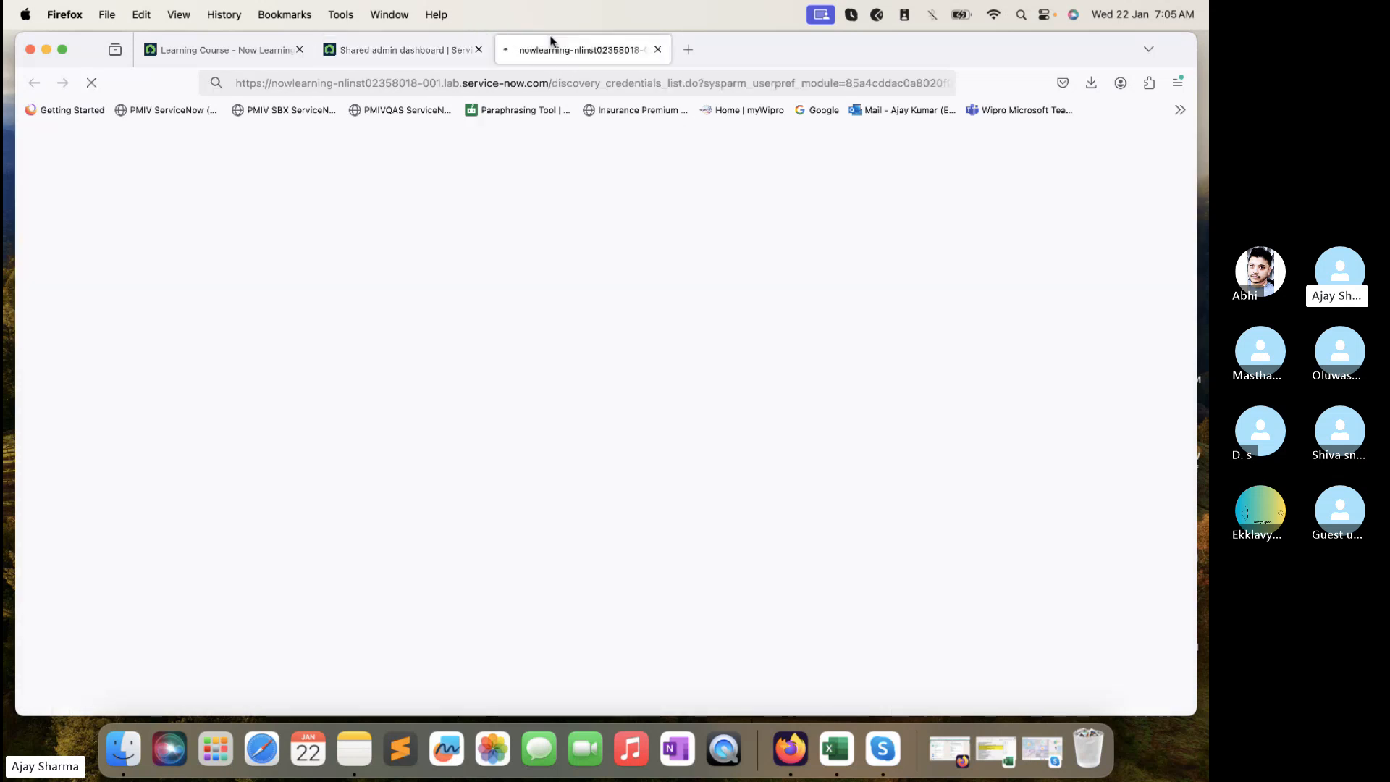
mouse_move(465, 53)
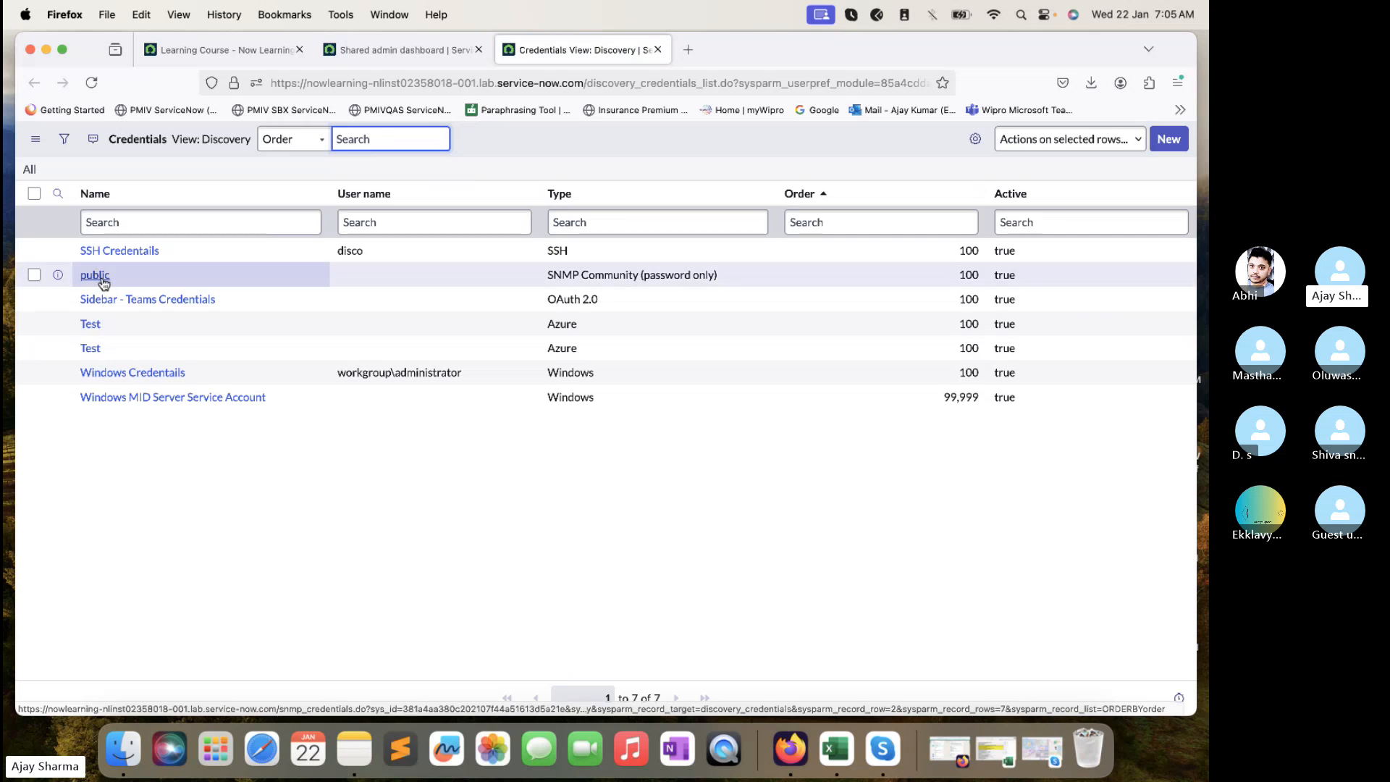
- Open the 'public' SNMP credential record in a new tab, then bring up the Excel training workbook
left_click(104, 283, "super")
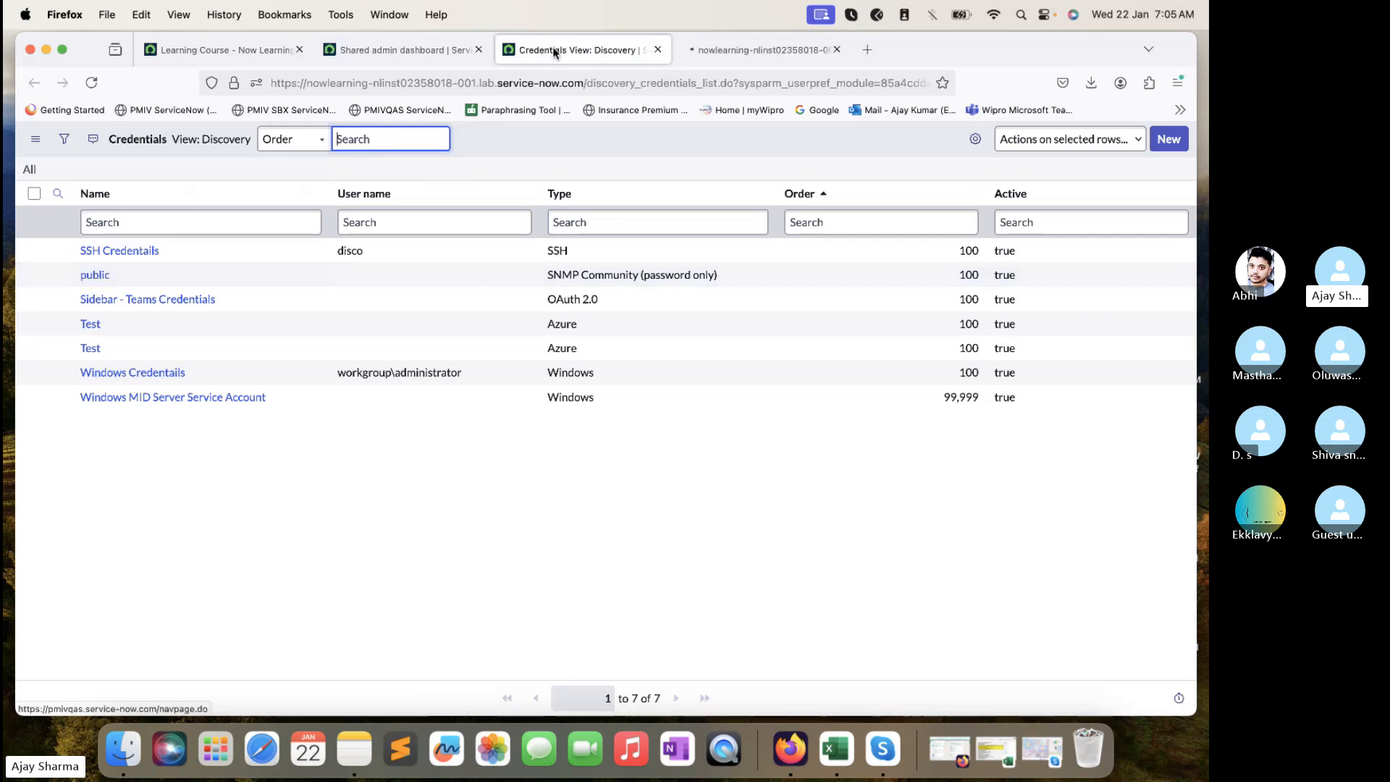
left_click(728, 50)
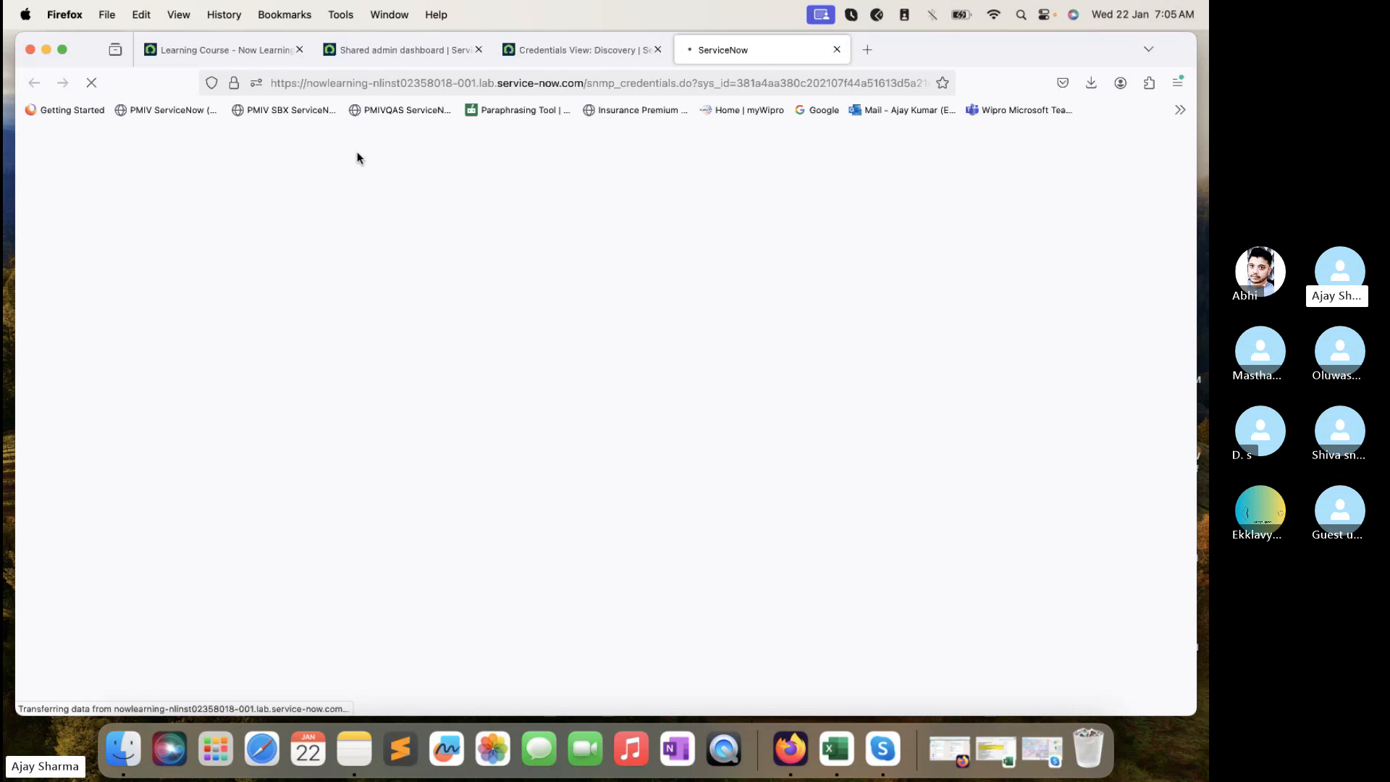
left_click(839, 749)
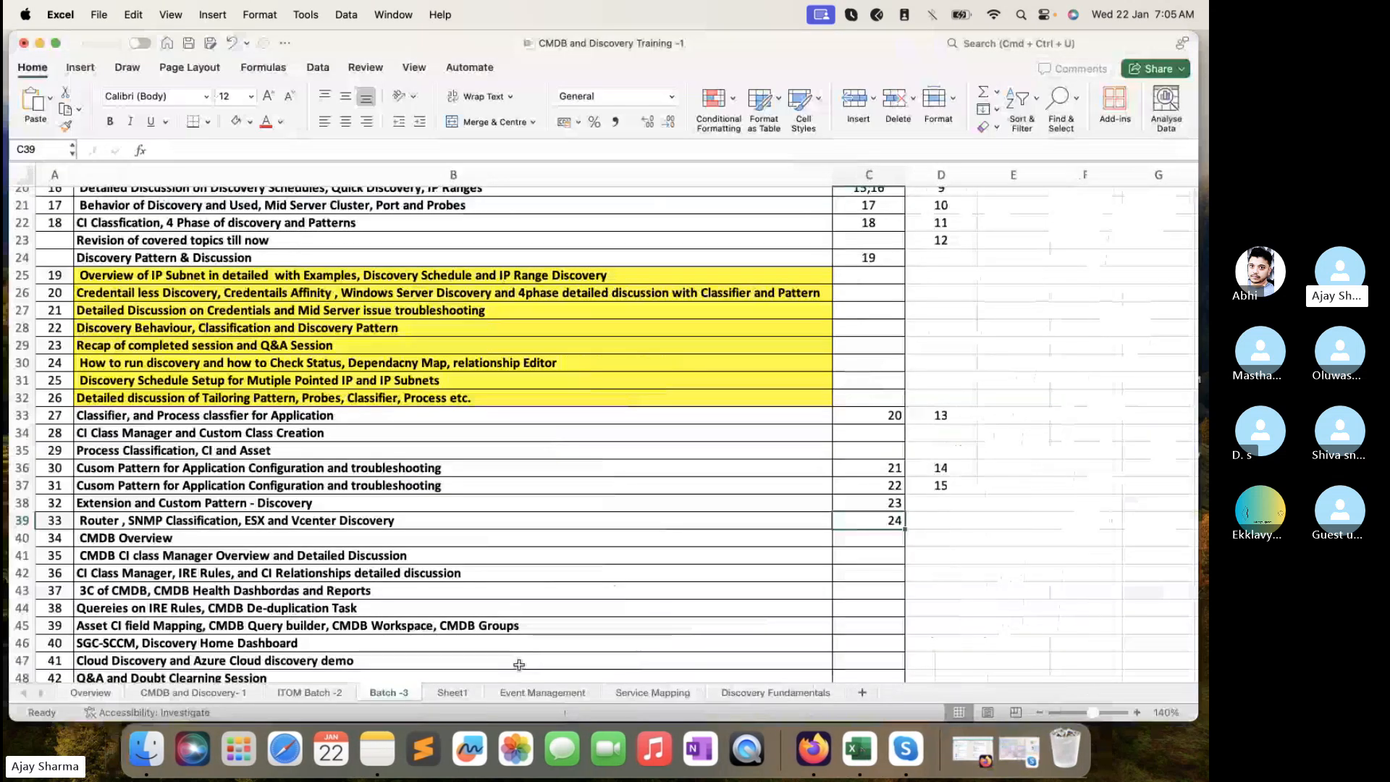
- Copy the IP 198.51.145.211 from cell B2 on Sheet1, then minimize Excel
key("ctrl+Page_Down")
left_click(406, 199)
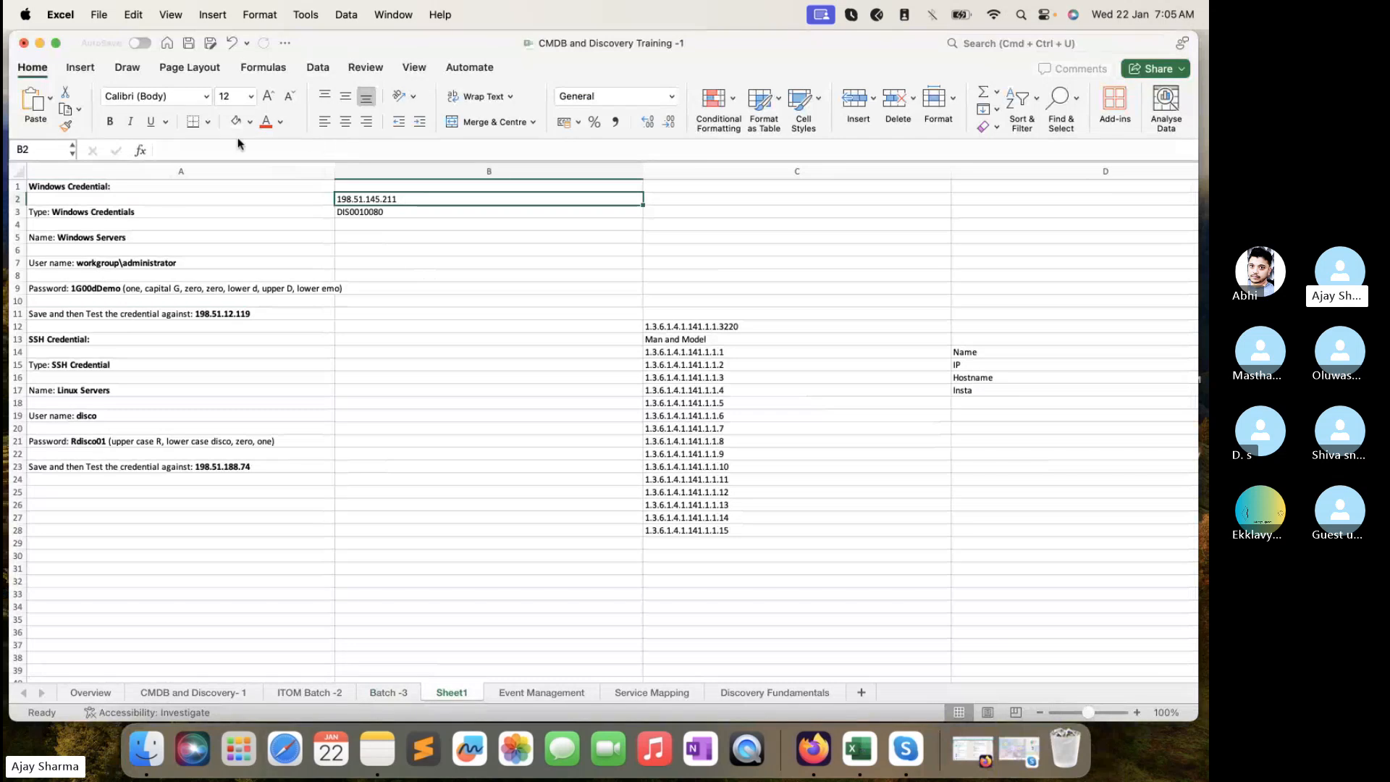
left_click(380, 222)
left_click(387, 197)
left_click(192, 150)
double_click(192, 149)
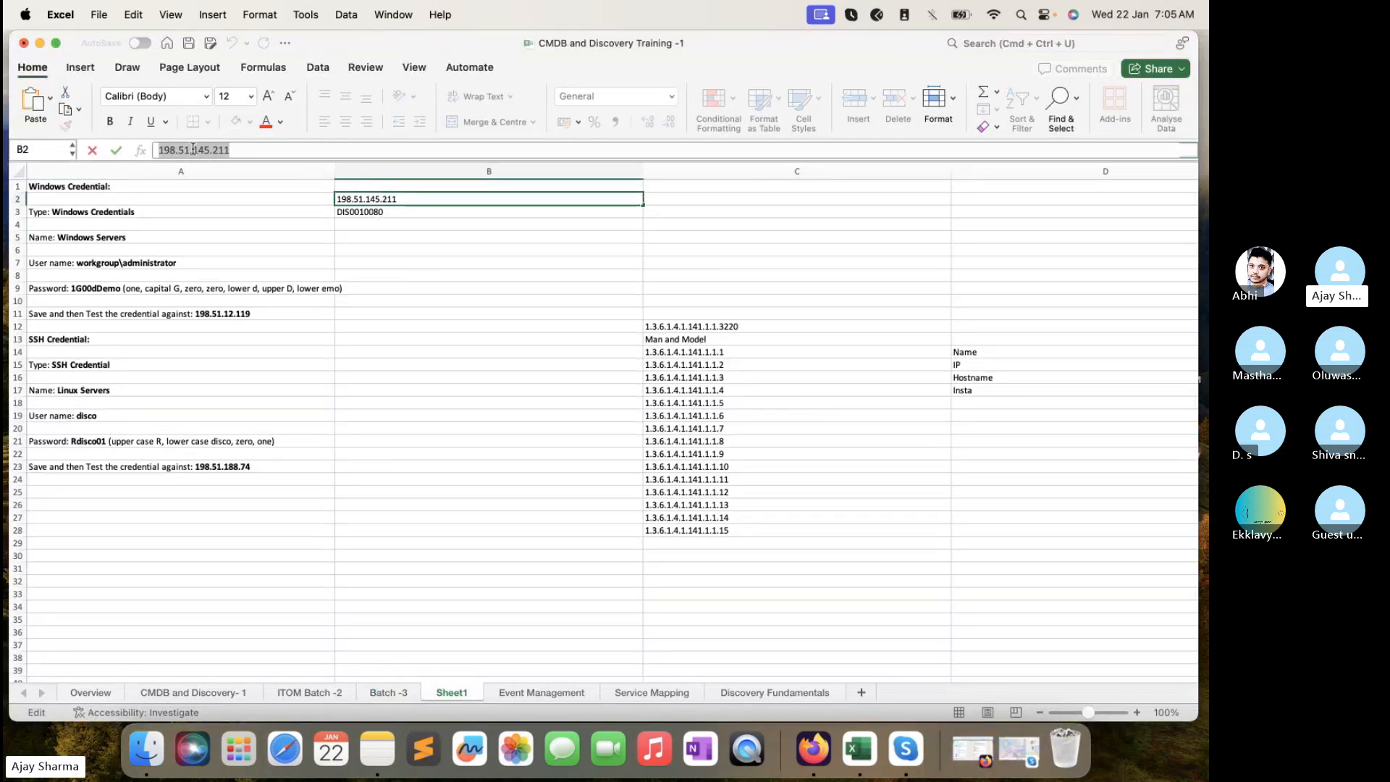
key("super+m")
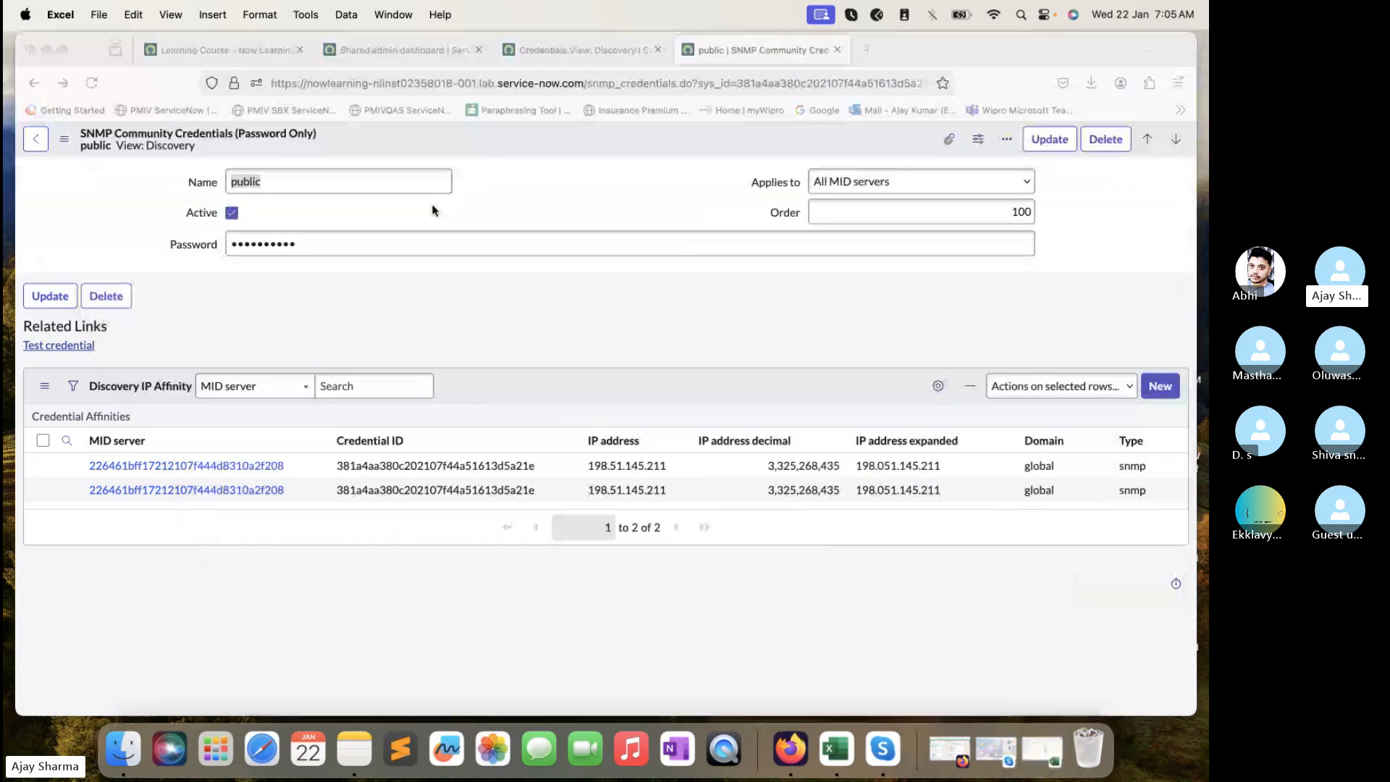
- Test the public SNMP credential against 198.51.145.211, port 161, MID ITOM_Training until it validates
left_click(83, 345)
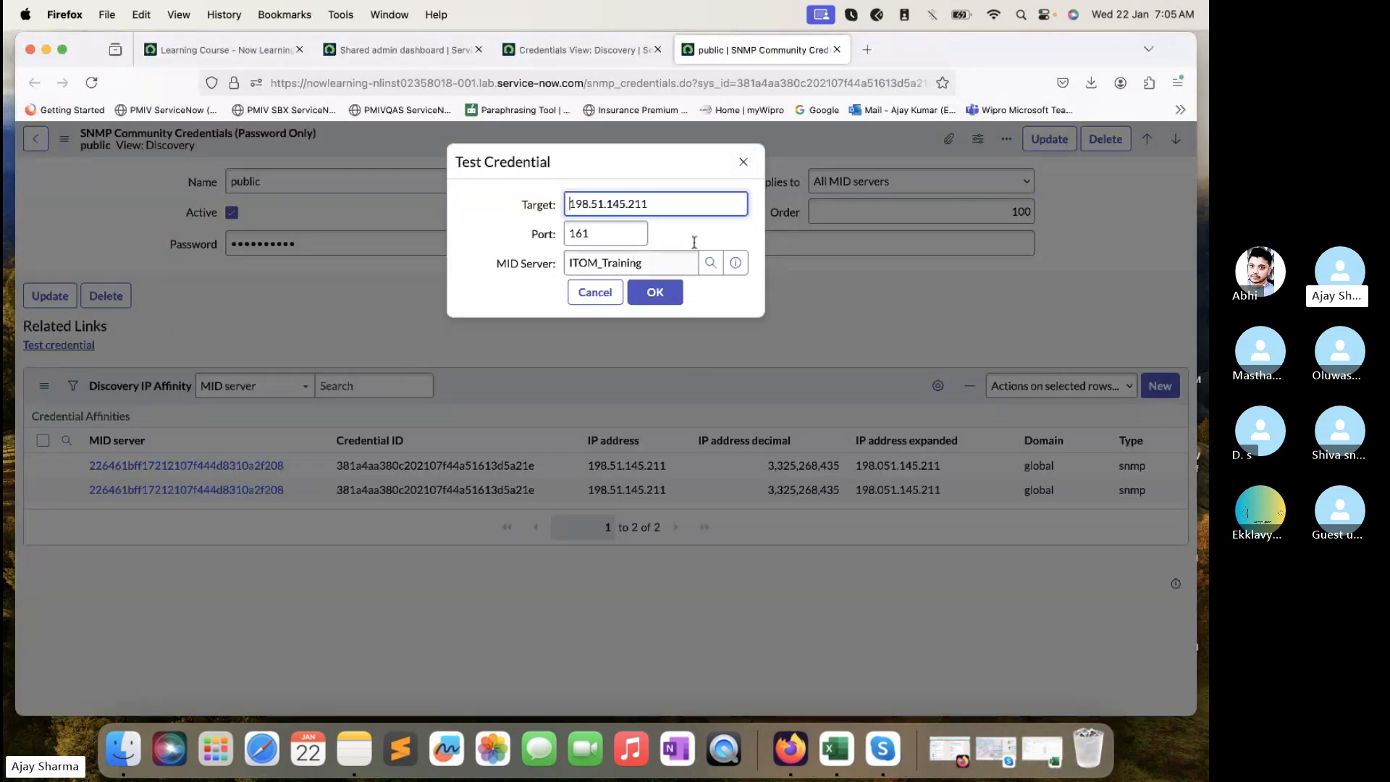
triple_click(679, 203)
key("super+c")
left_click(655, 292)
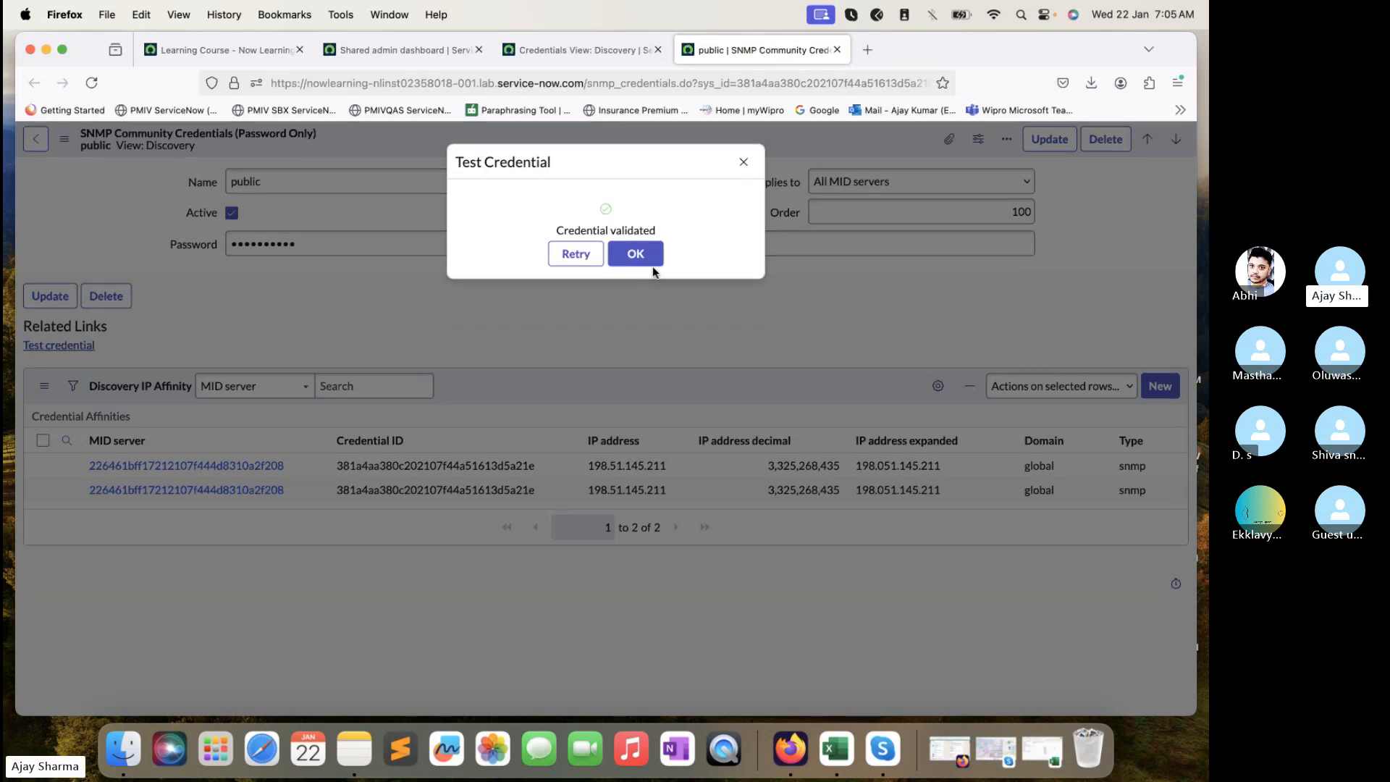
left_click(652, 265)
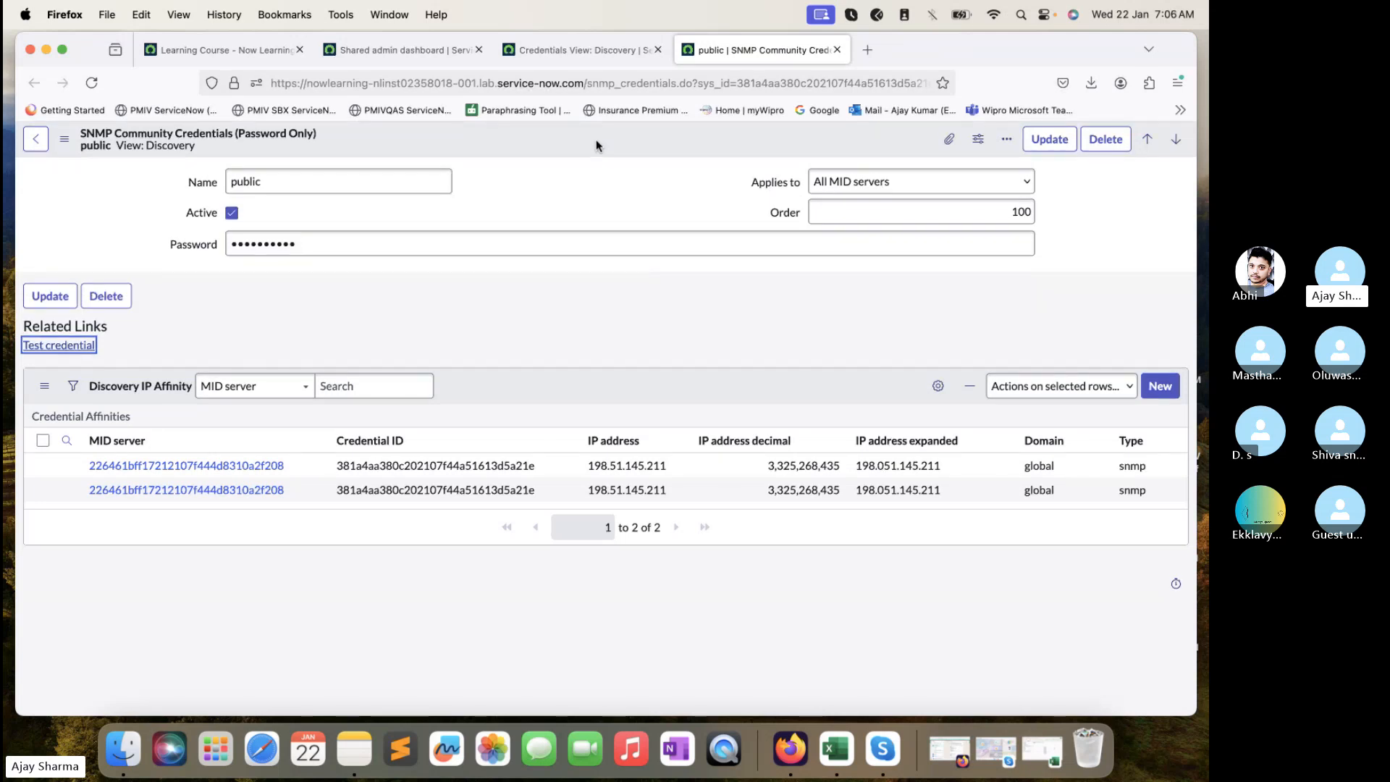
left_click(574, 51)
- Filter the navigator for 'Discovery sch' and open Discovery Schedules in a new tab
left_click(420, 49)
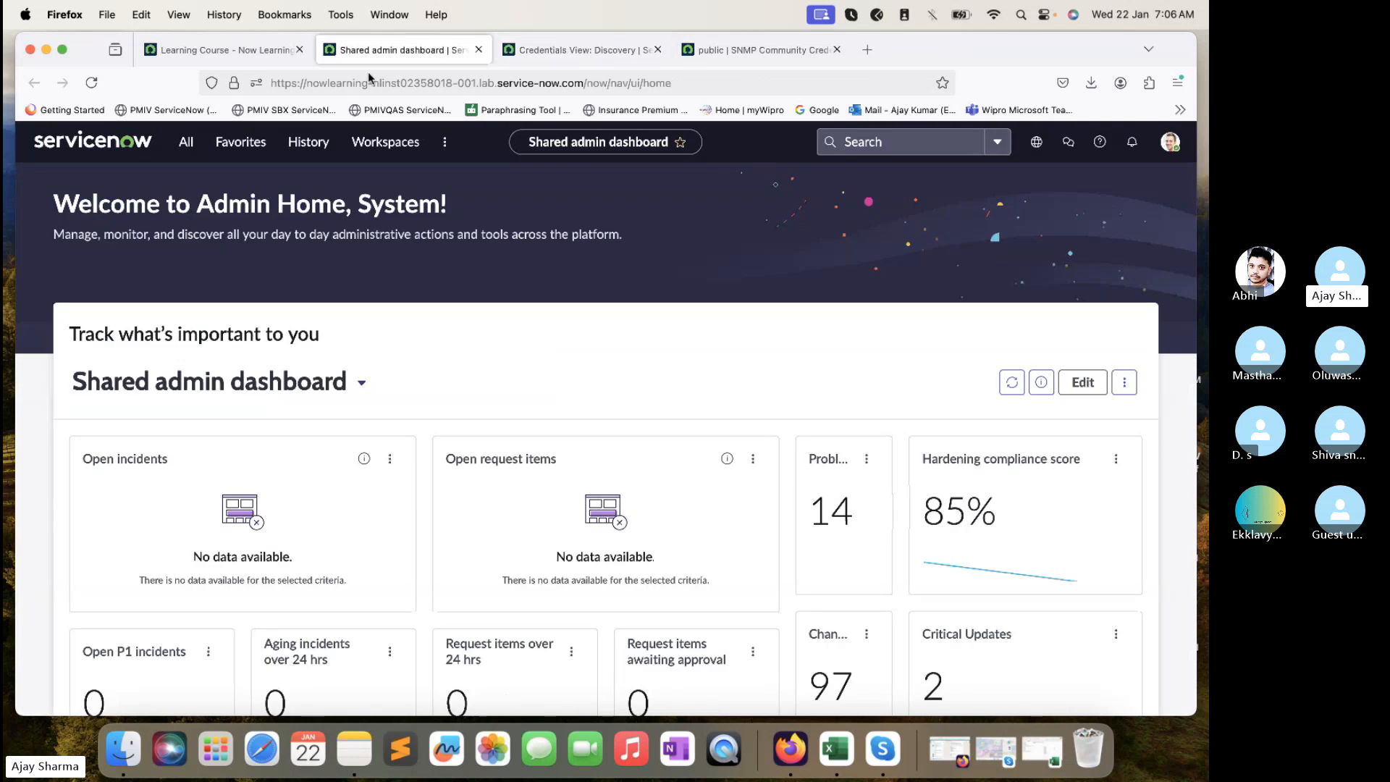
left_click(186, 142)
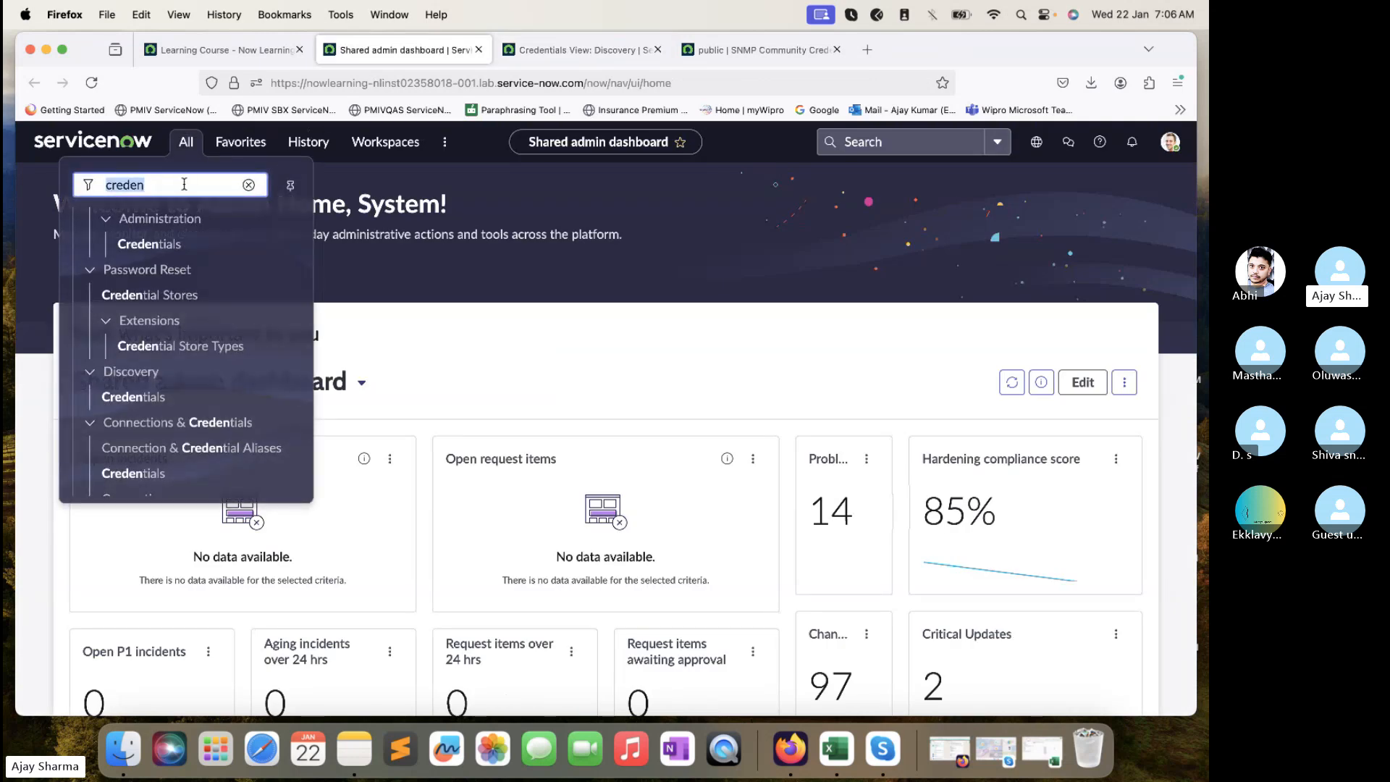
type("Discovery s")
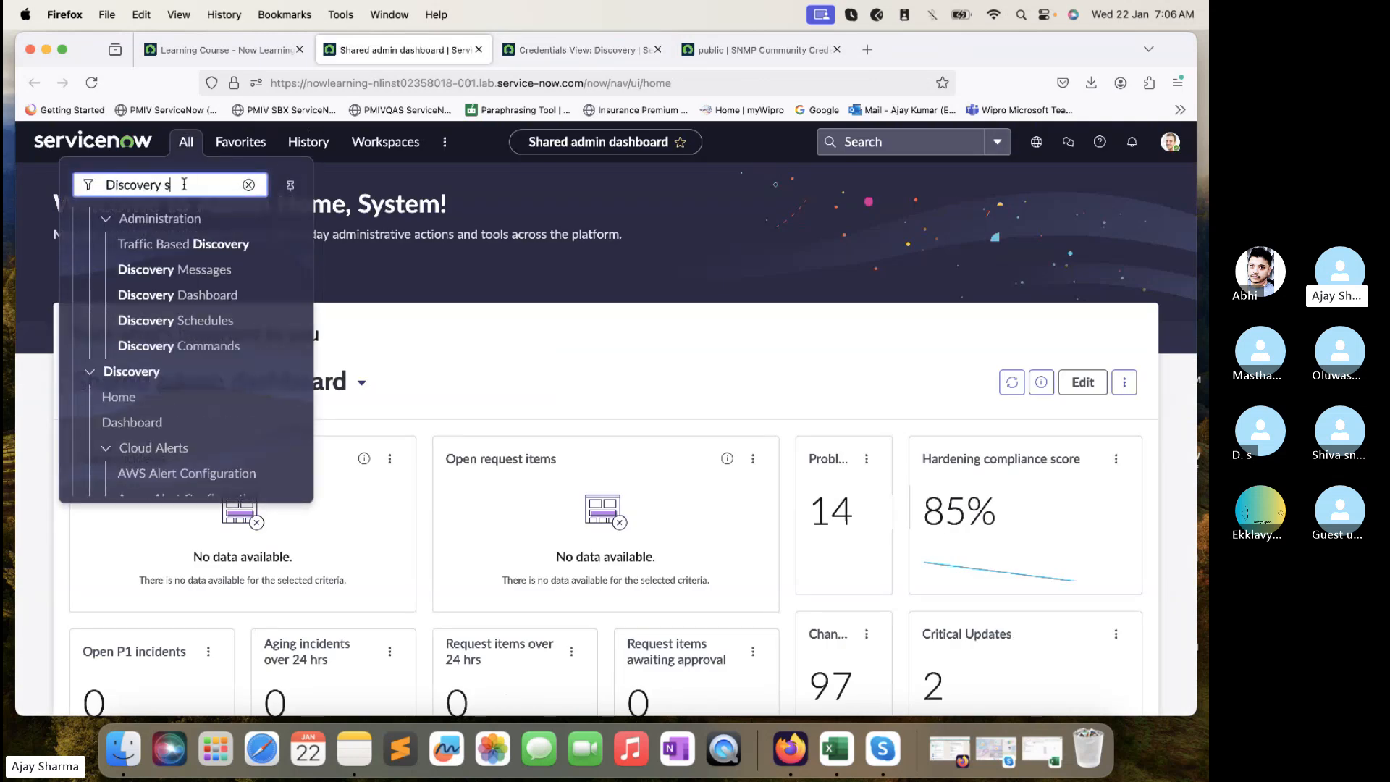
type("ch")
left_click(176, 407, "super")
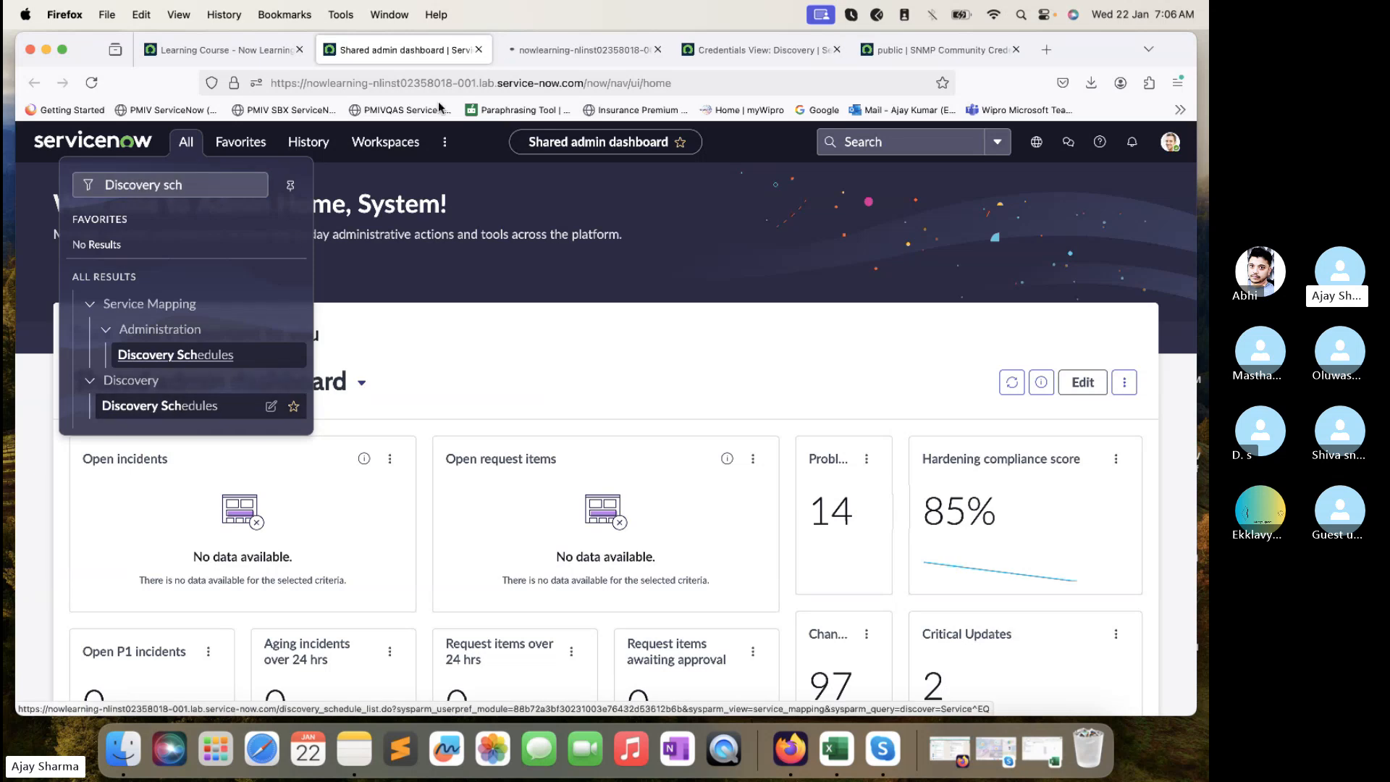
left_click(523, 51)
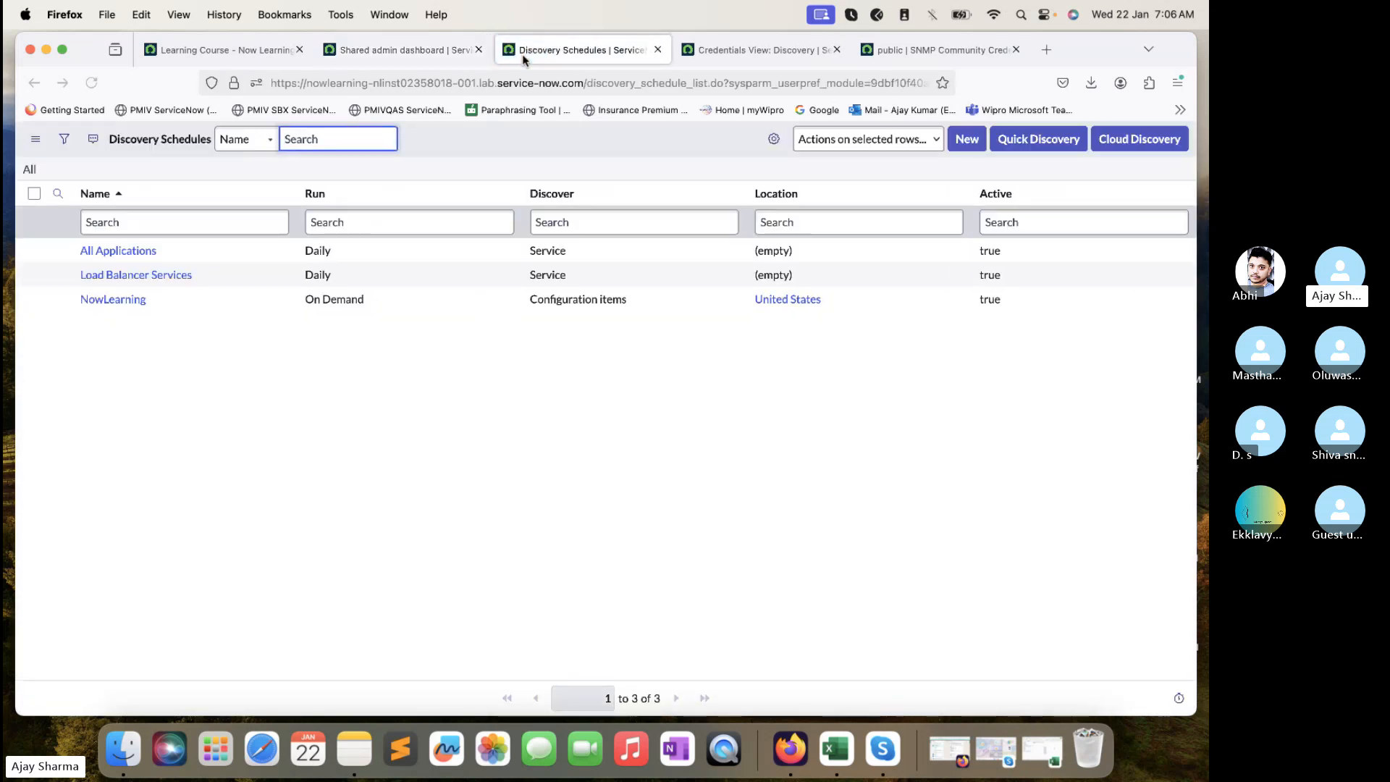
- Run a Quick Discovery with target IP 198.51.145.211 replacing 198.51.12.119
left_click(1025, 142)
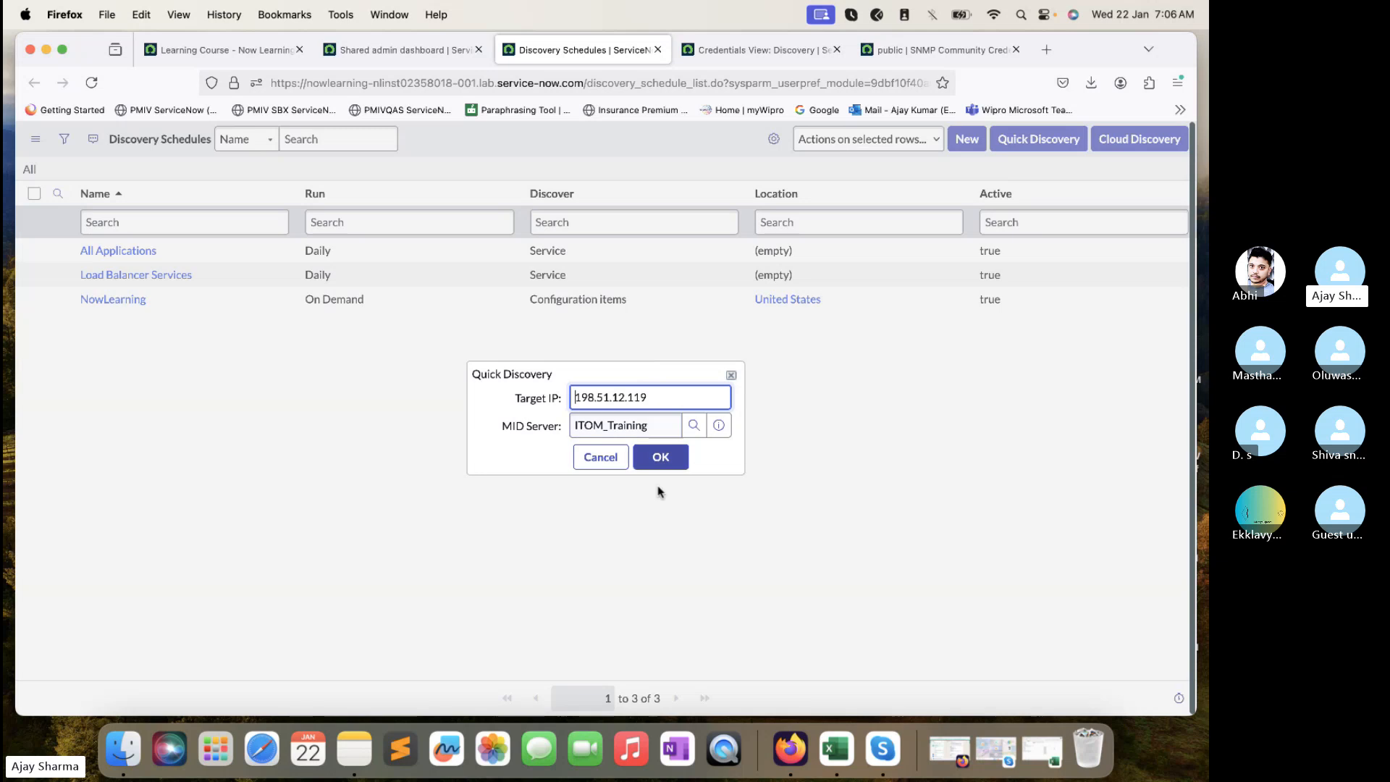
triple_click(667, 397)
key("super+v")
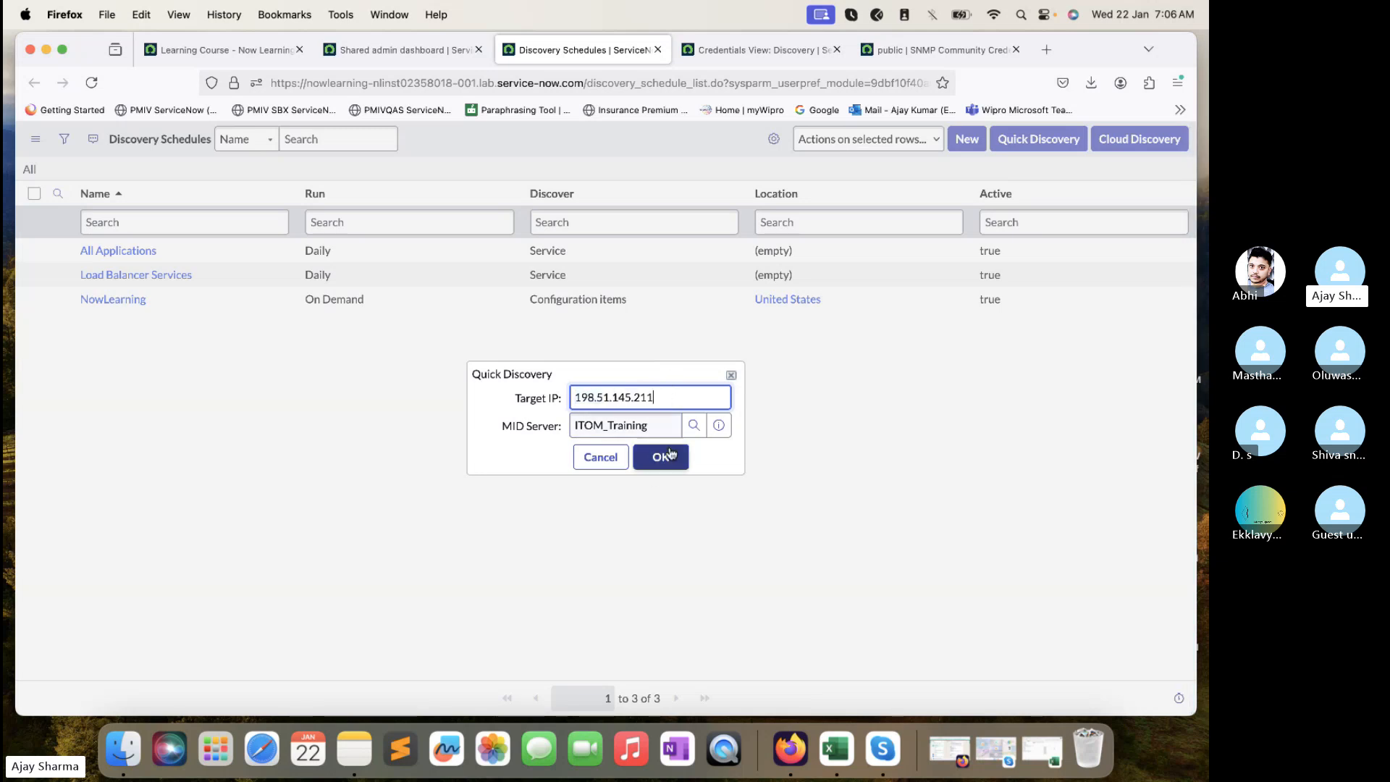
left_click(661, 457)
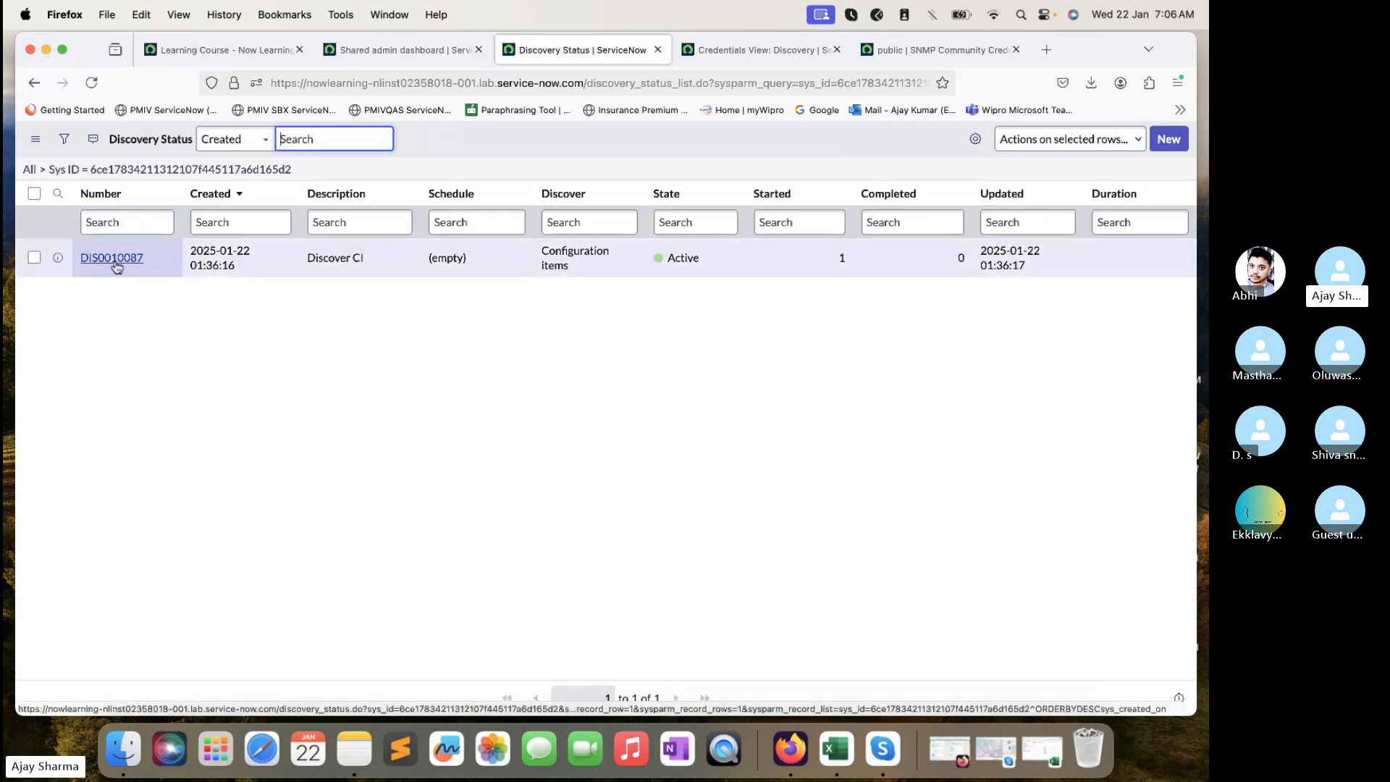
- Open discovery status DIS0010087, refresh its progress, and view its Devices (1) list
left_click(115, 261, "super")
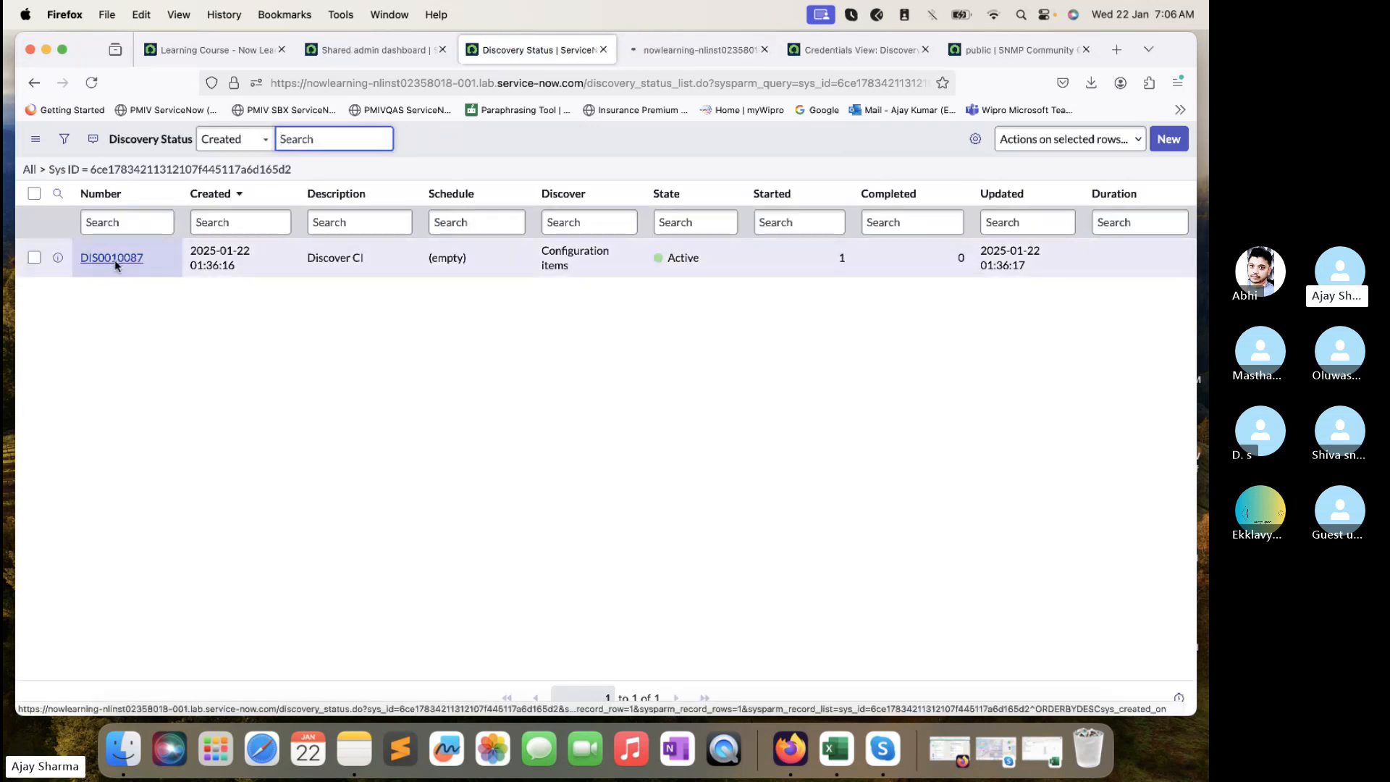
left_click(662, 50)
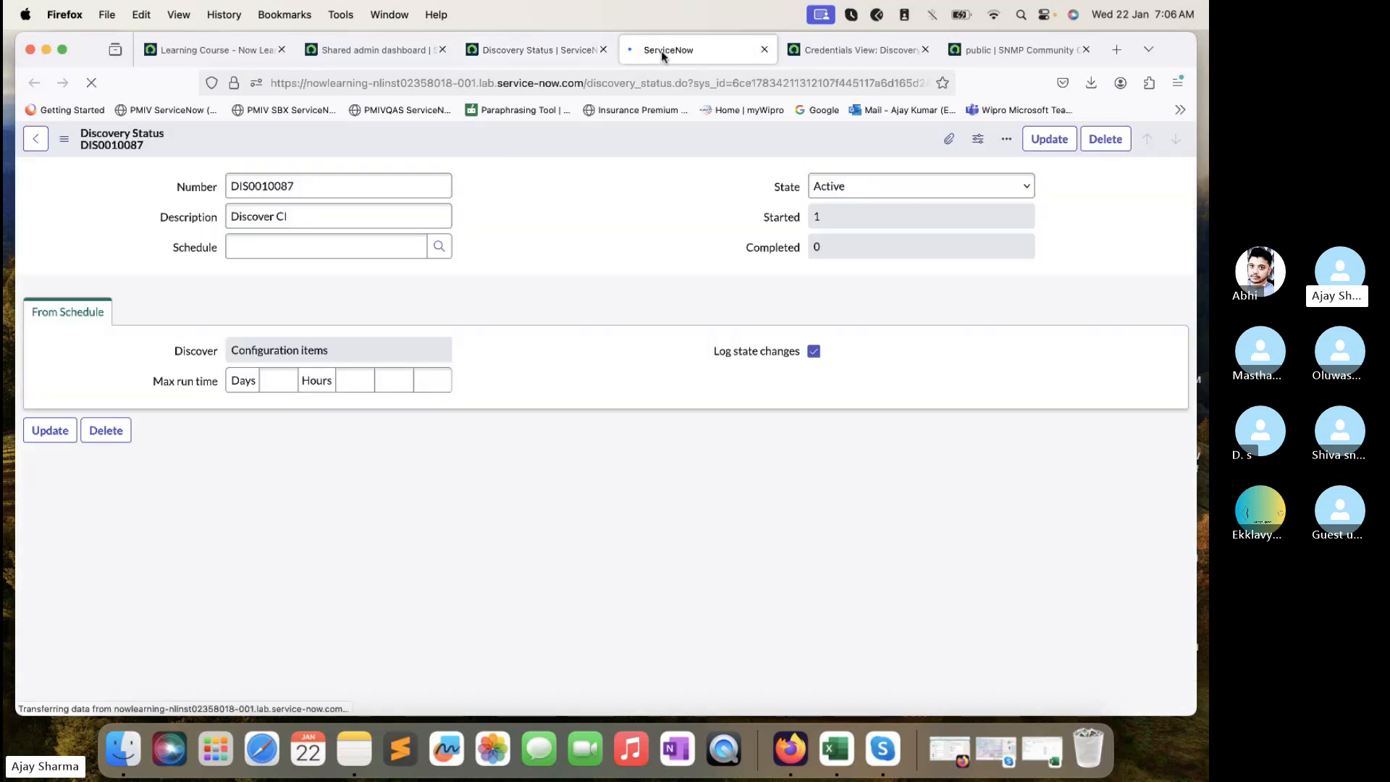
scroll(509, 310, "down", 3)
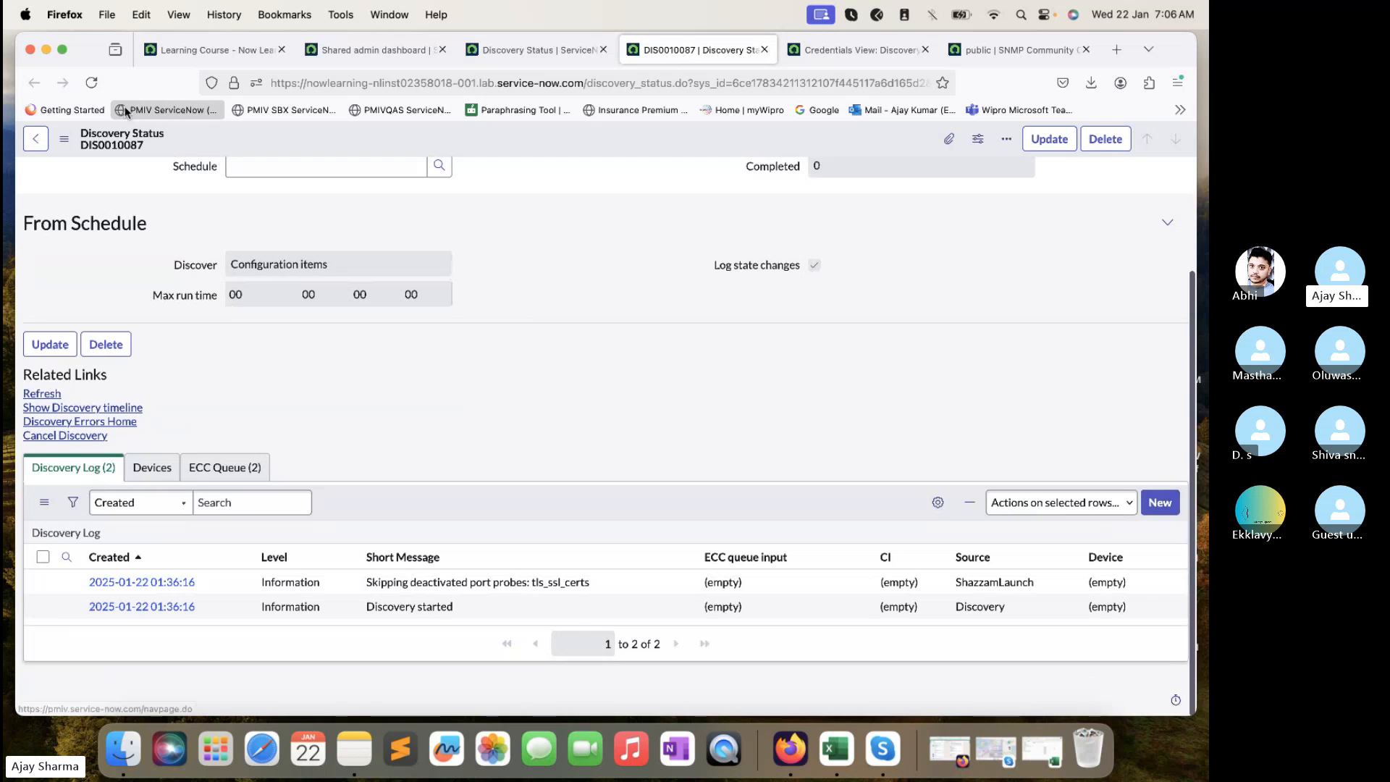
left_click(91, 83)
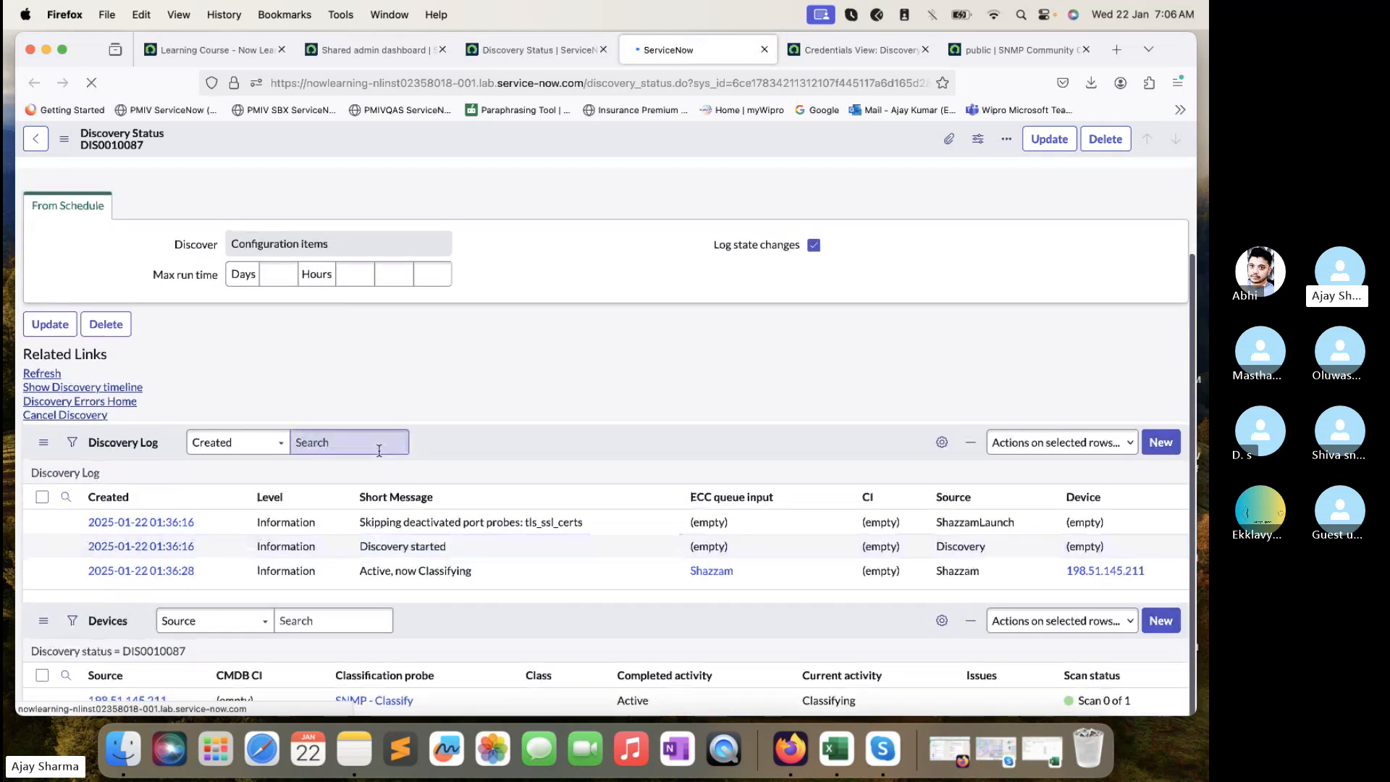
scroll(378, 456, "down", 1)
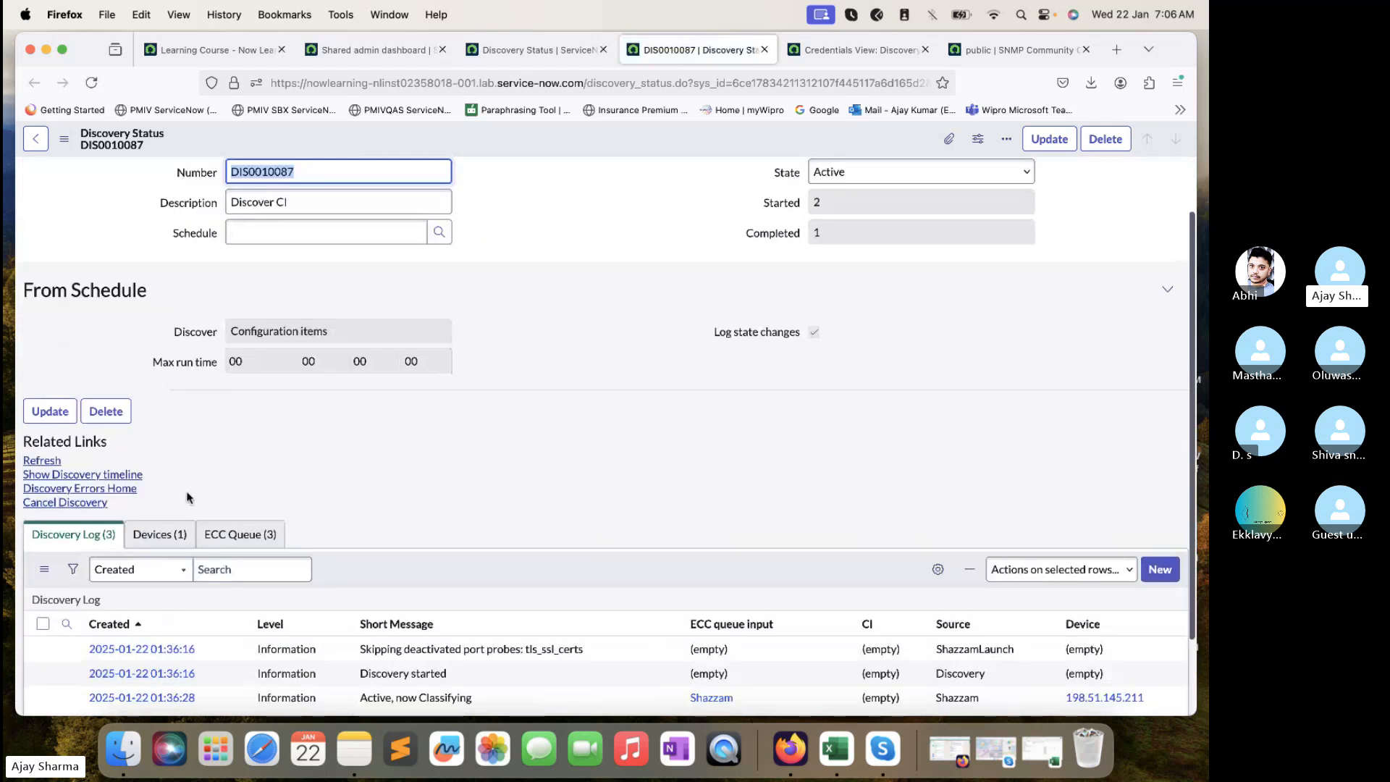
left_click(174, 535)
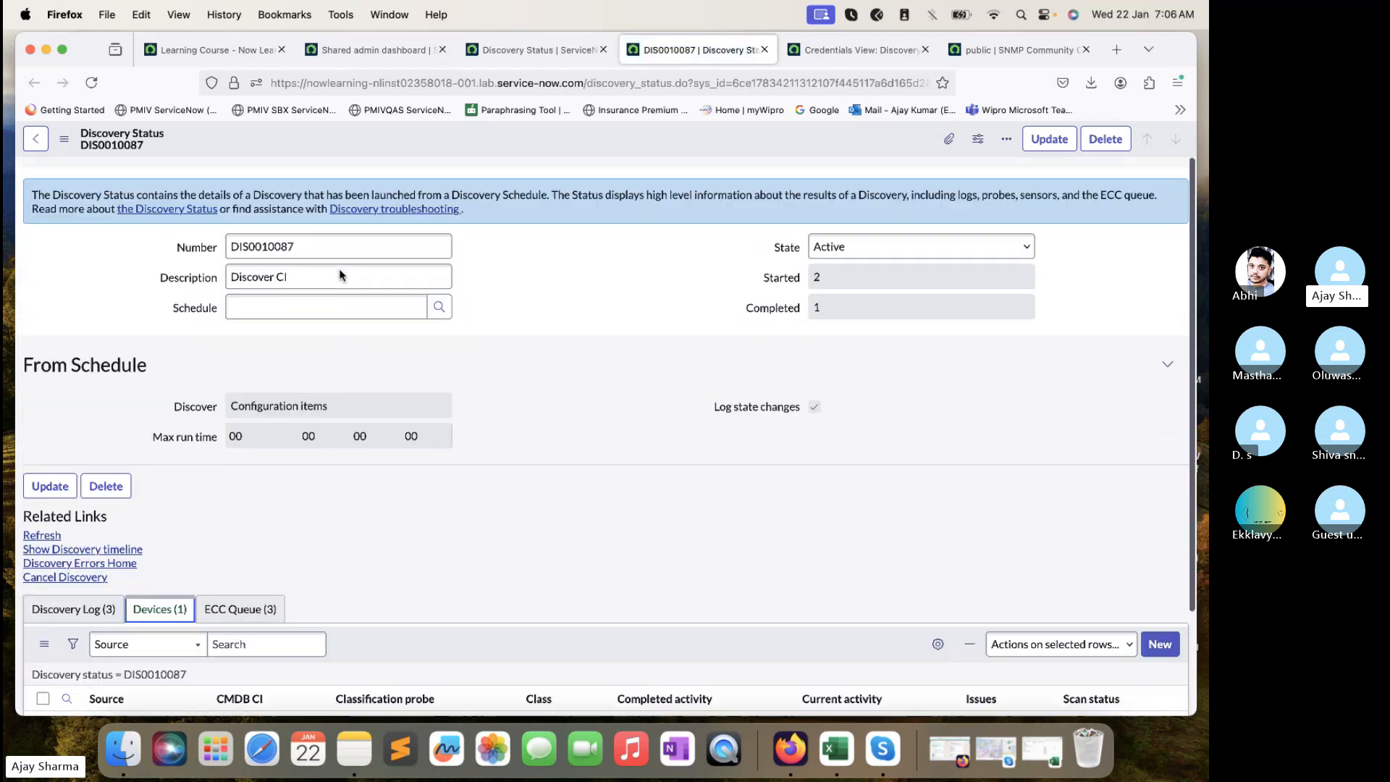
left_click(373, 50)
- Filter the navigator for 'port Pro' and open Discovery Definition > Port Probes
left_click(186, 148)
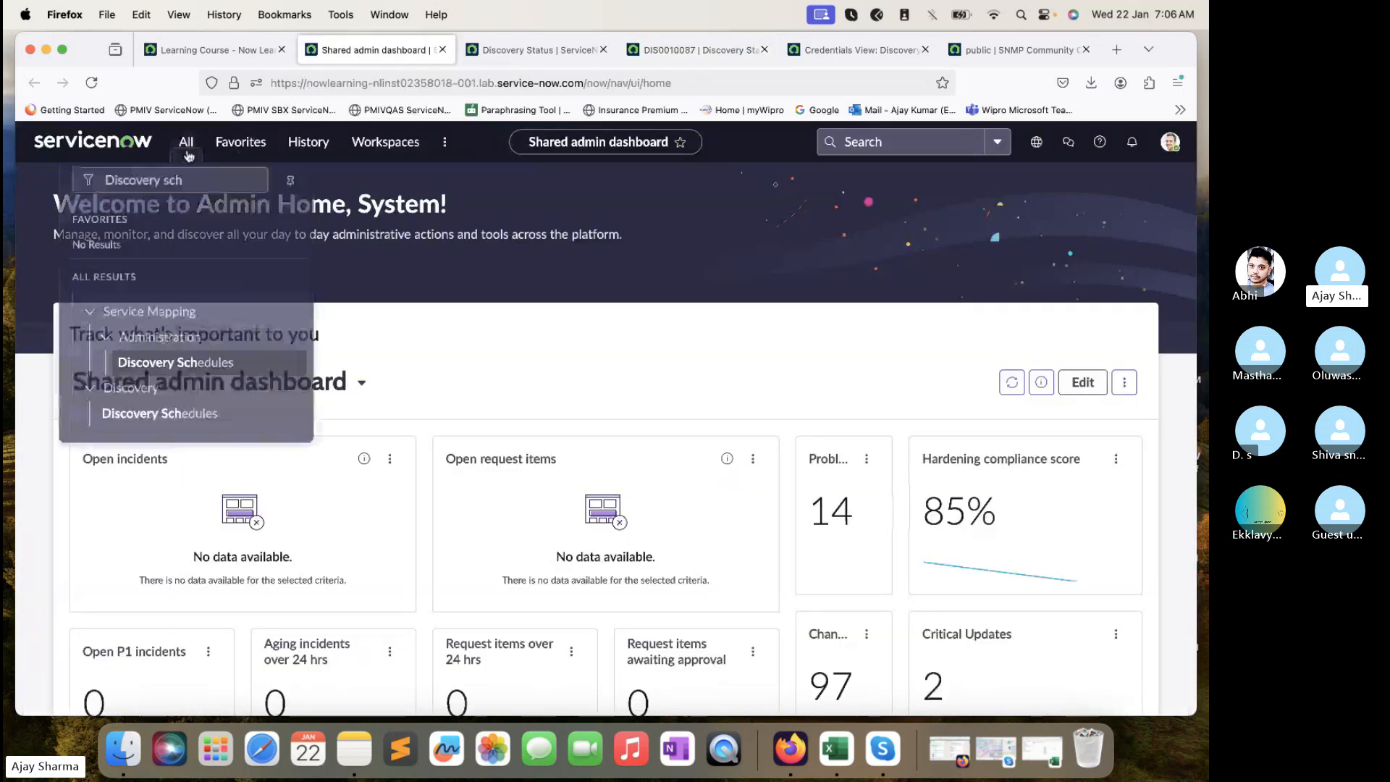
triple_click(182, 184)
type("port Pro")
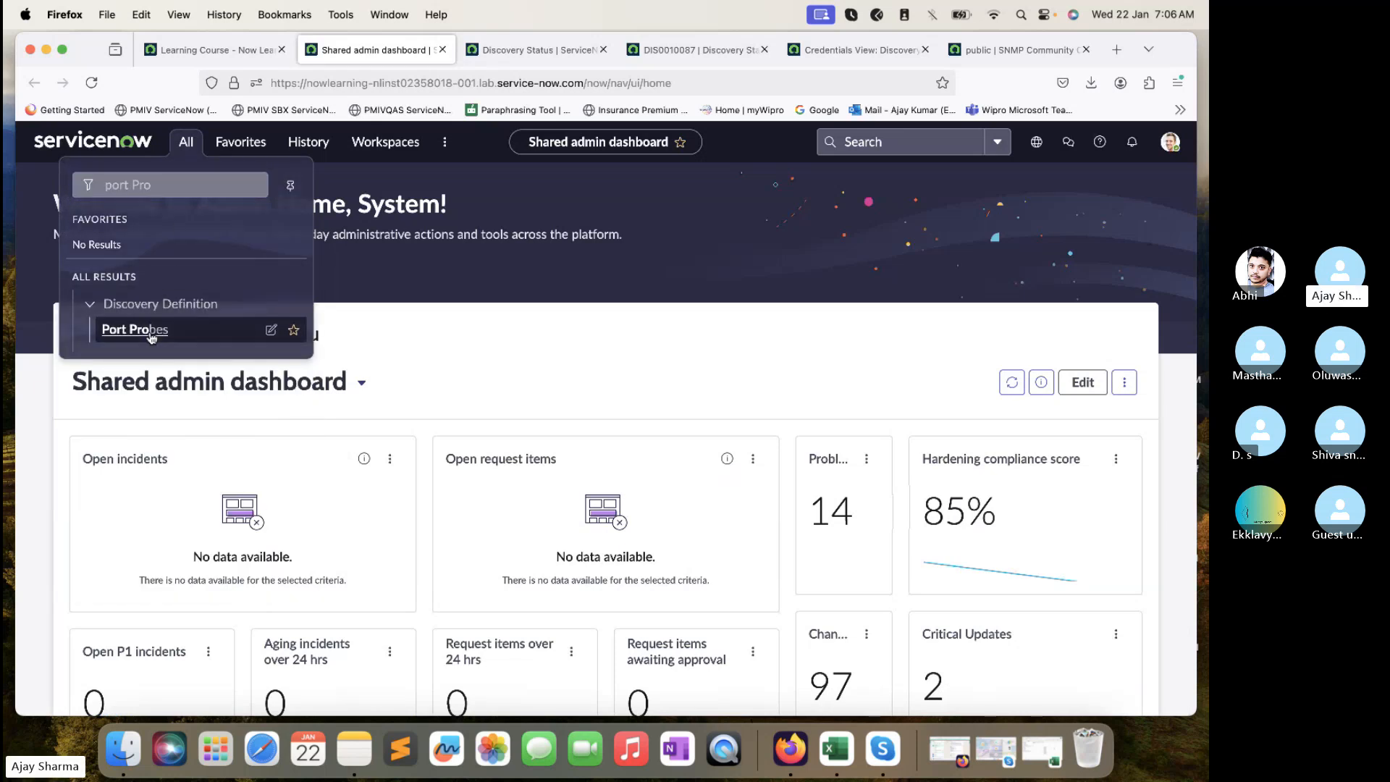
left_click(155, 328, "super")
left_click(476, 49)
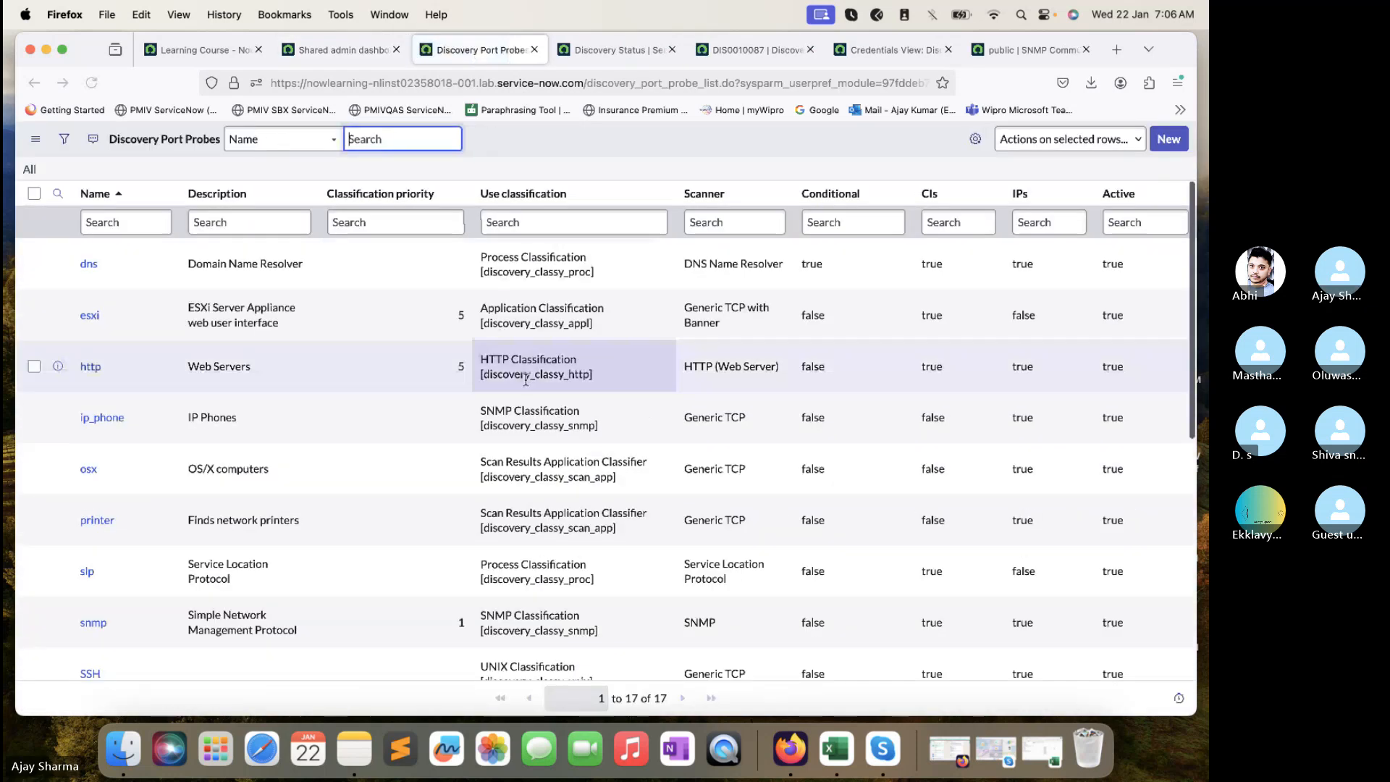
- Scroll through the 17 port probes, checking the snmp probe's SNMP Classification
scroll(497, 359, "down", 6)
scroll(496, 358, "up", 2)
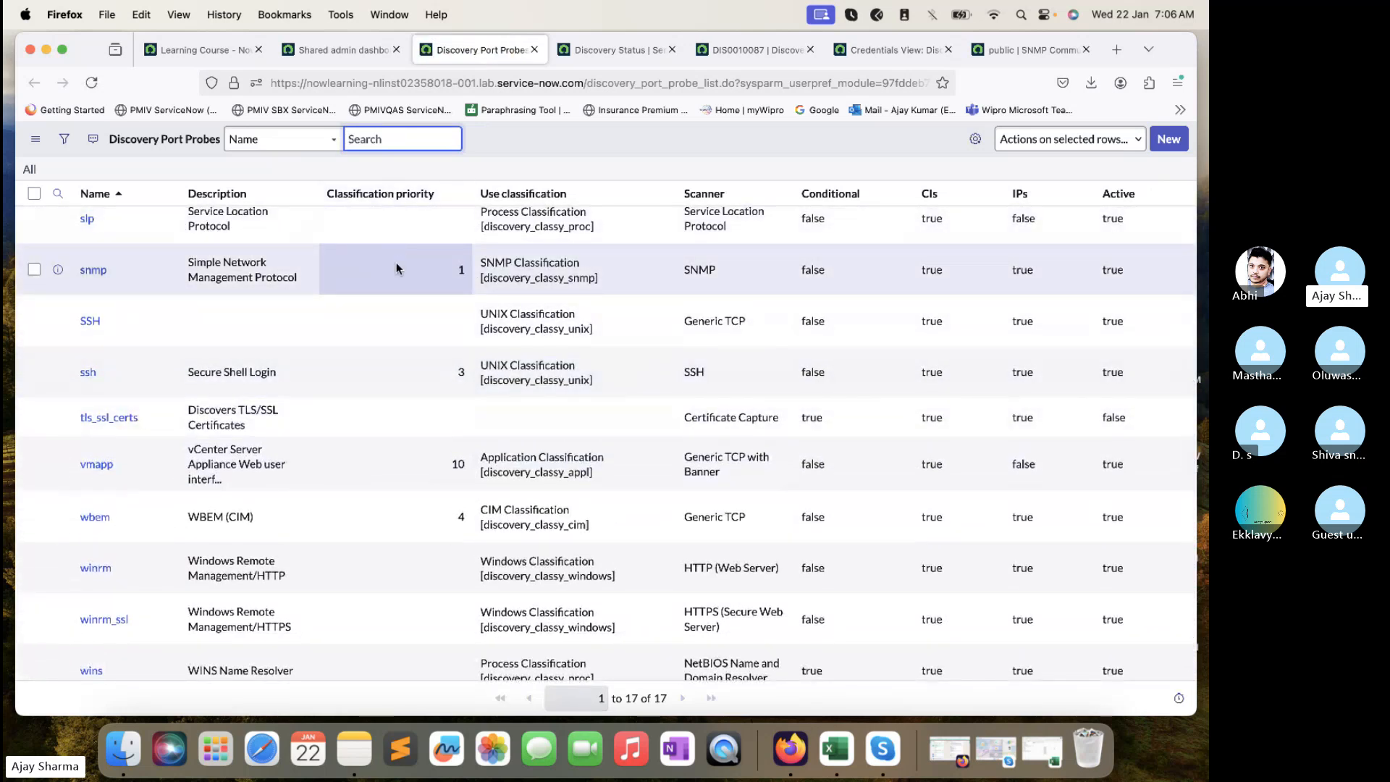
scroll(397, 269, "down", 2)
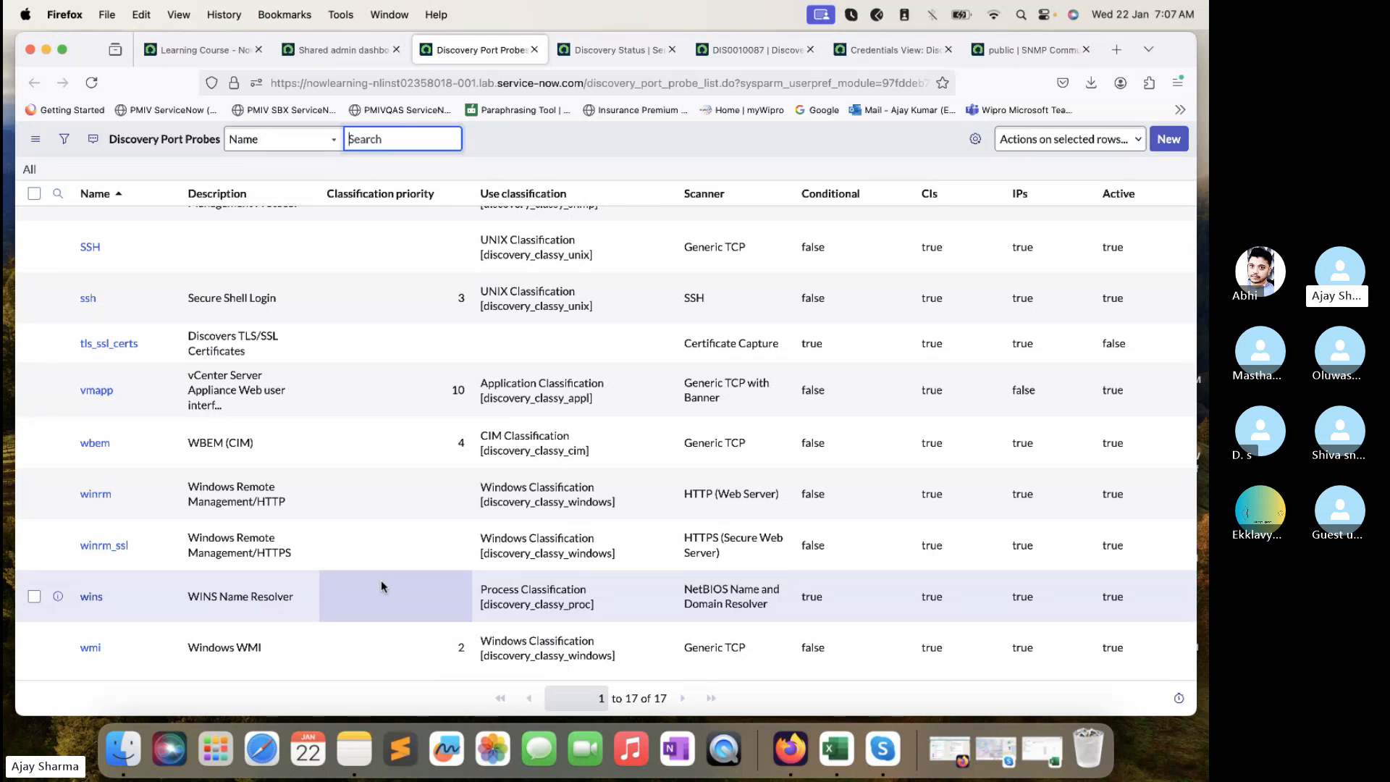
scroll(380, 579, "up", 3)
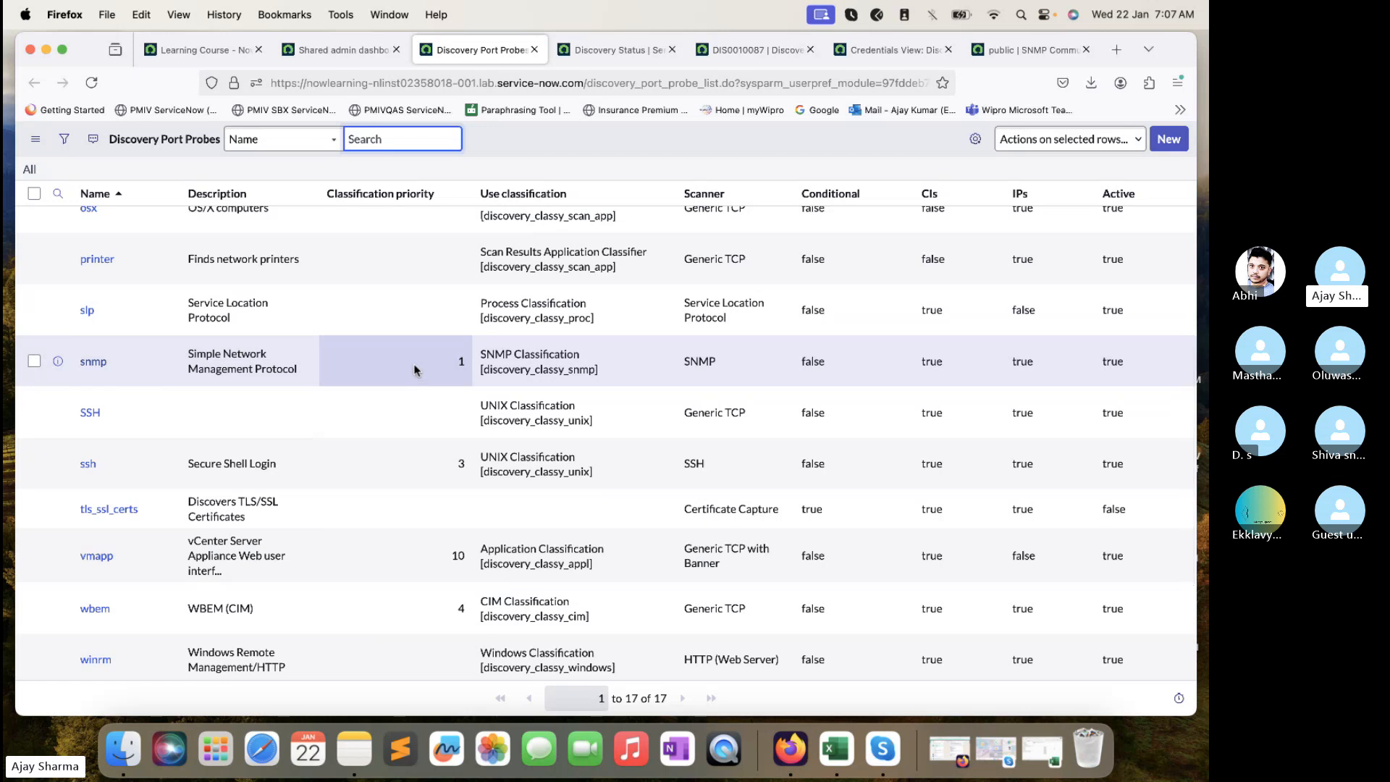
scroll(293, 666, "down", 3)
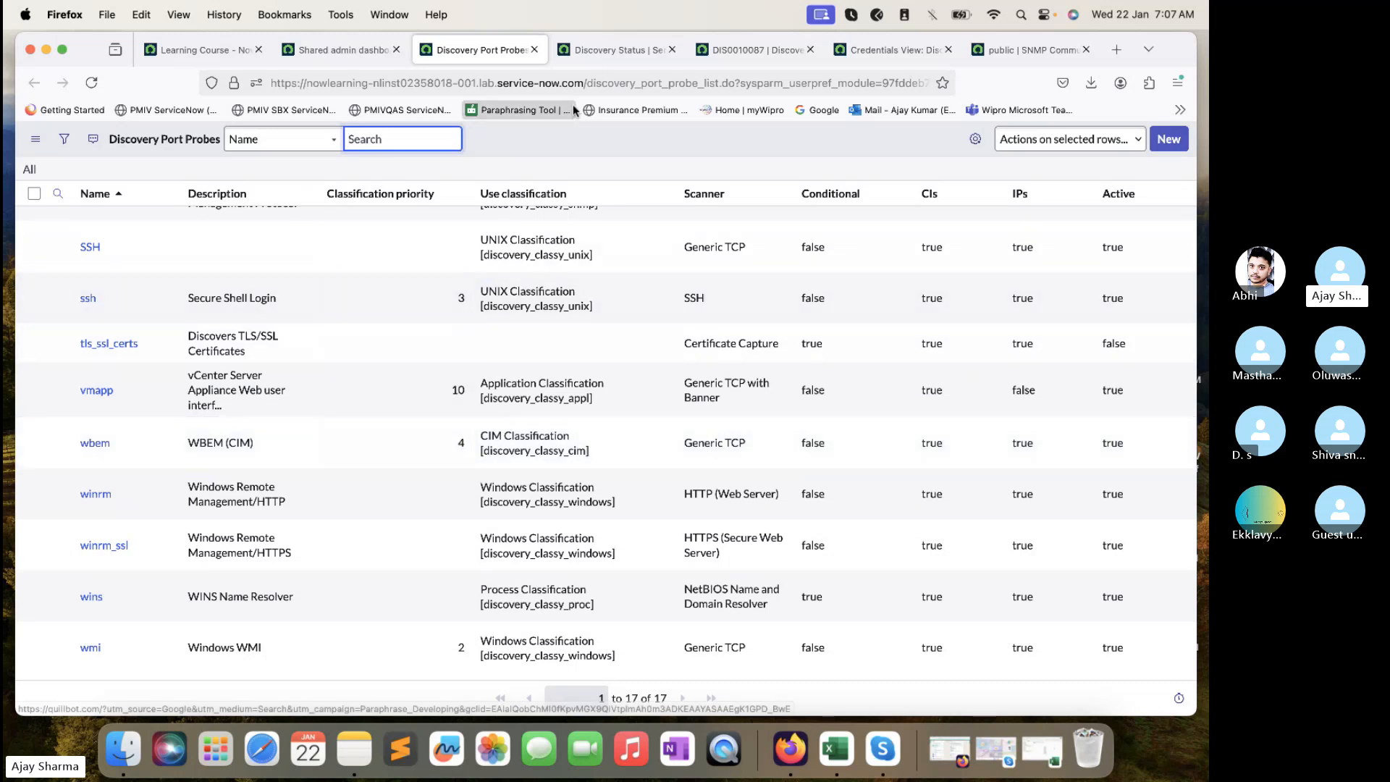
- Reload the DIS0010087 record and show its ECC Queue (3) entries
left_click(606, 54)
mouse_move(737, 56)
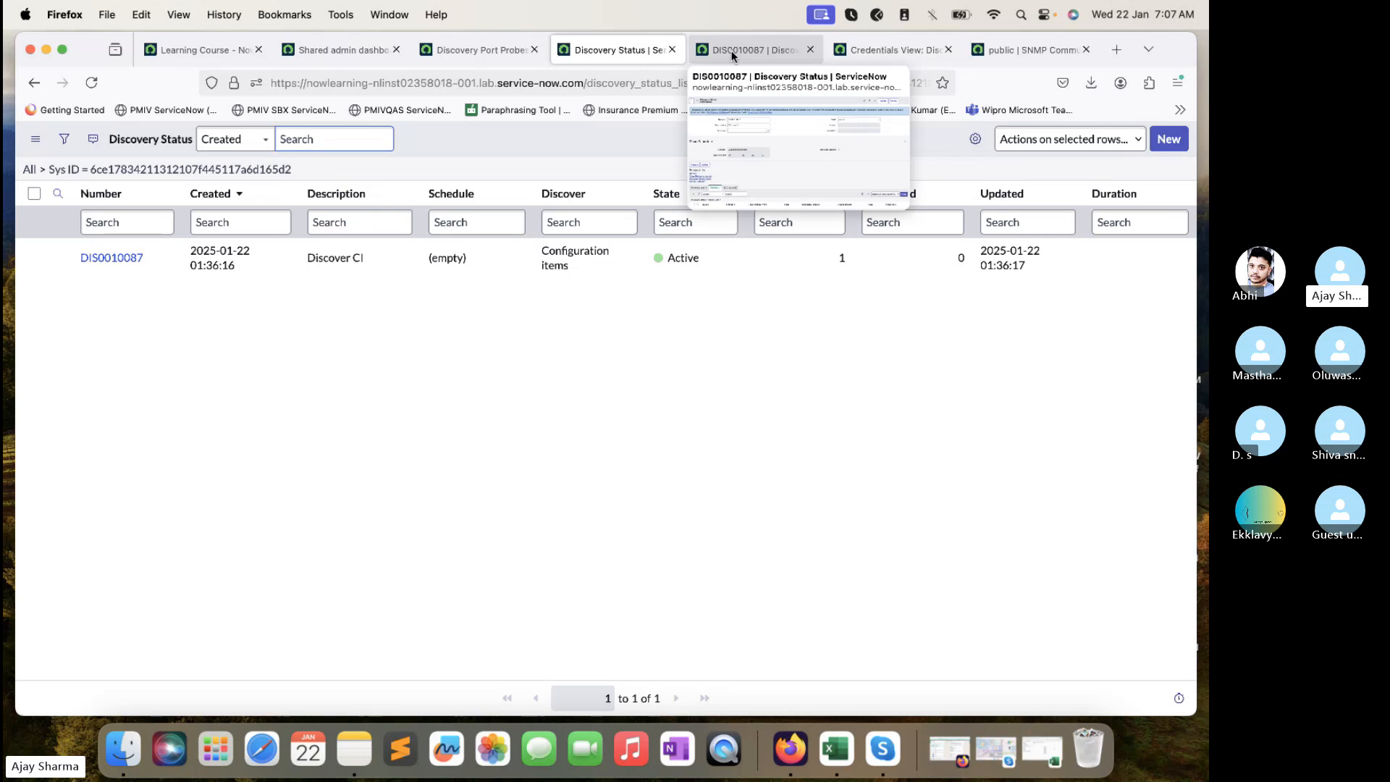
left_click(733, 56)
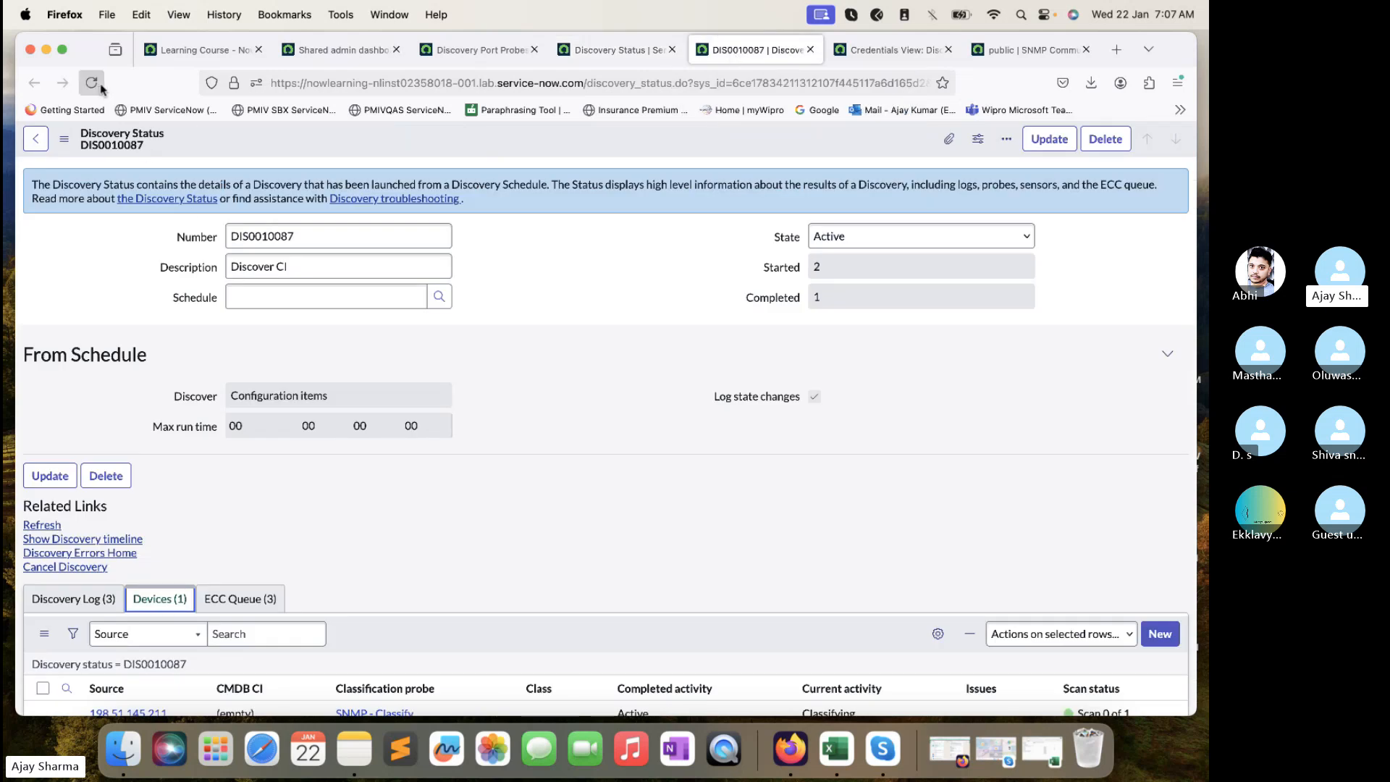
key("super+r")
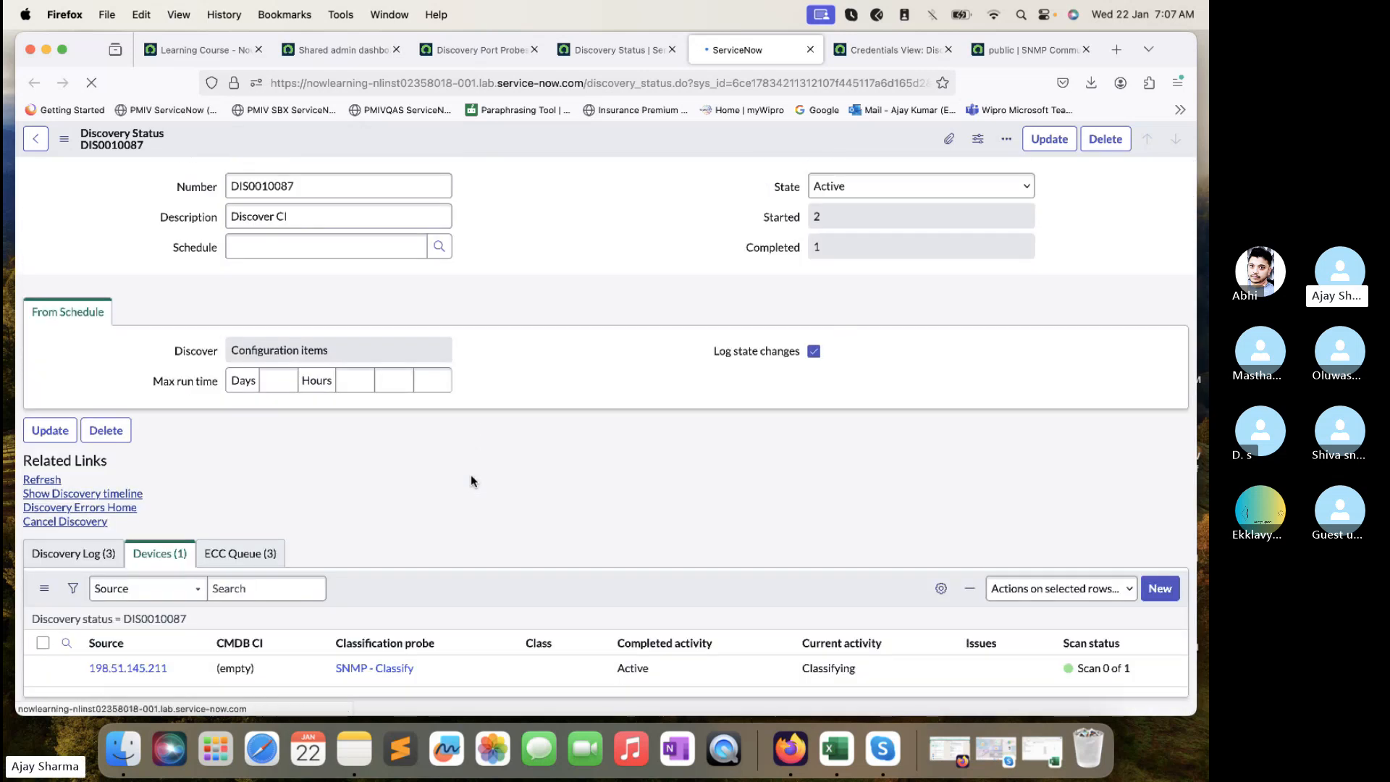
scroll(303, 477, "down", 3)
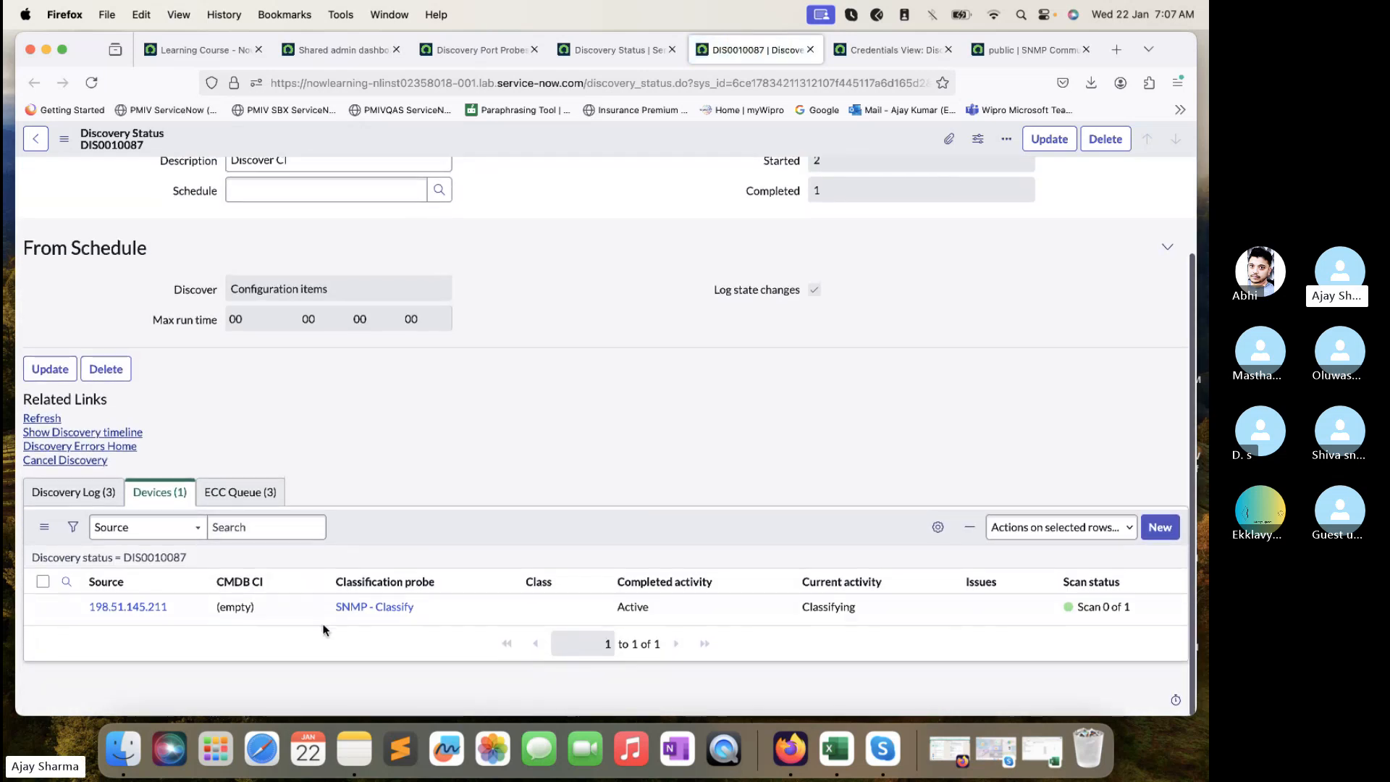
left_click(273, 490)
scroll(467, 582, "down", 1)
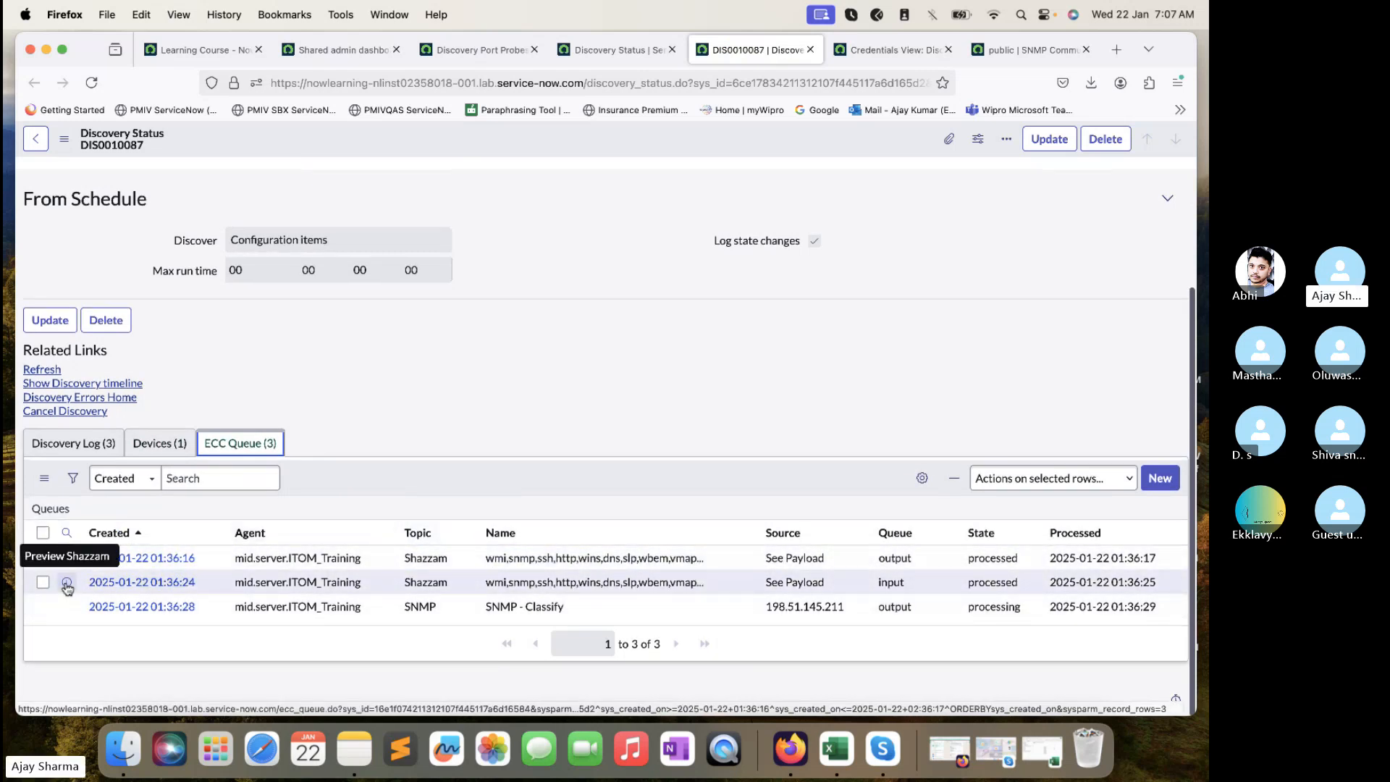
- Open the input Shazzam ECC record in a new tab to view its XML payload showing port 161 open
right_click(66, 583)
left_click(133, 503)
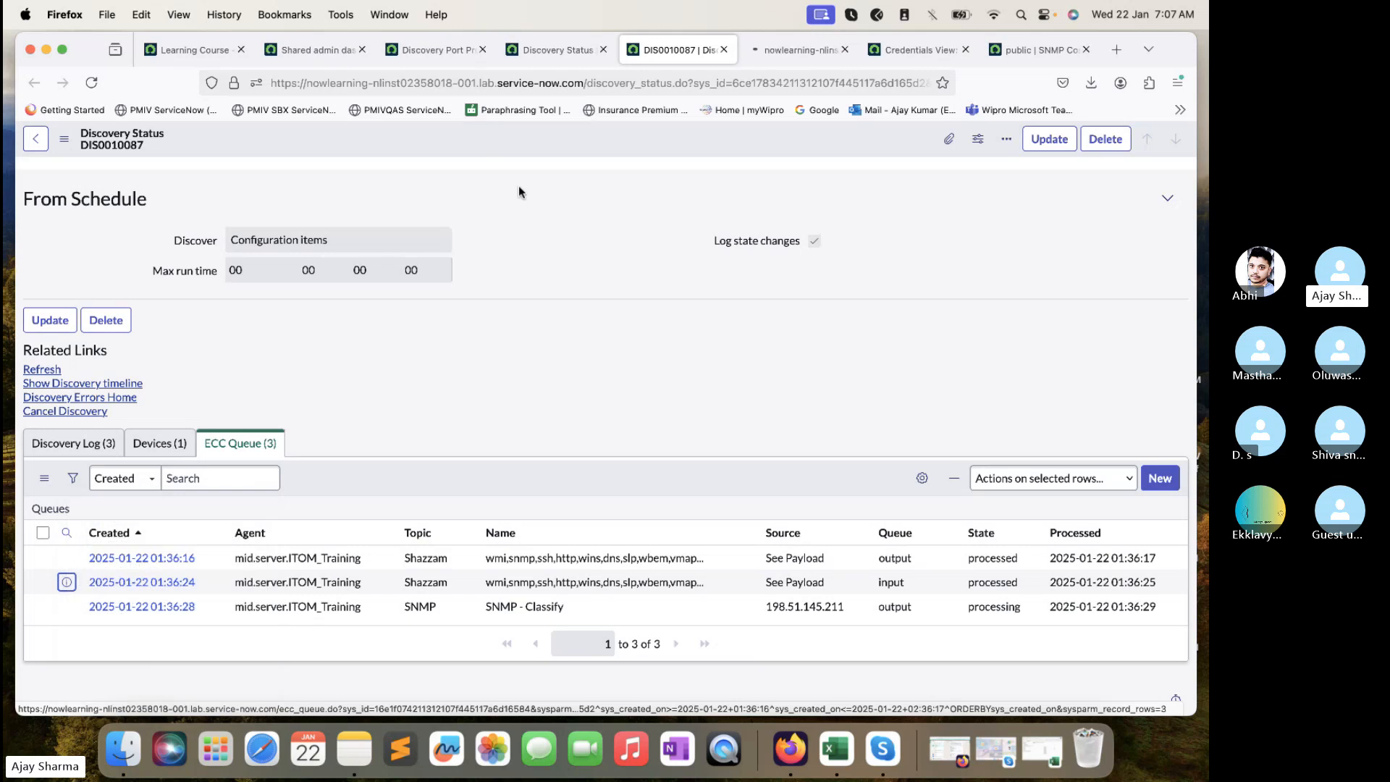
left_click(787, 52)
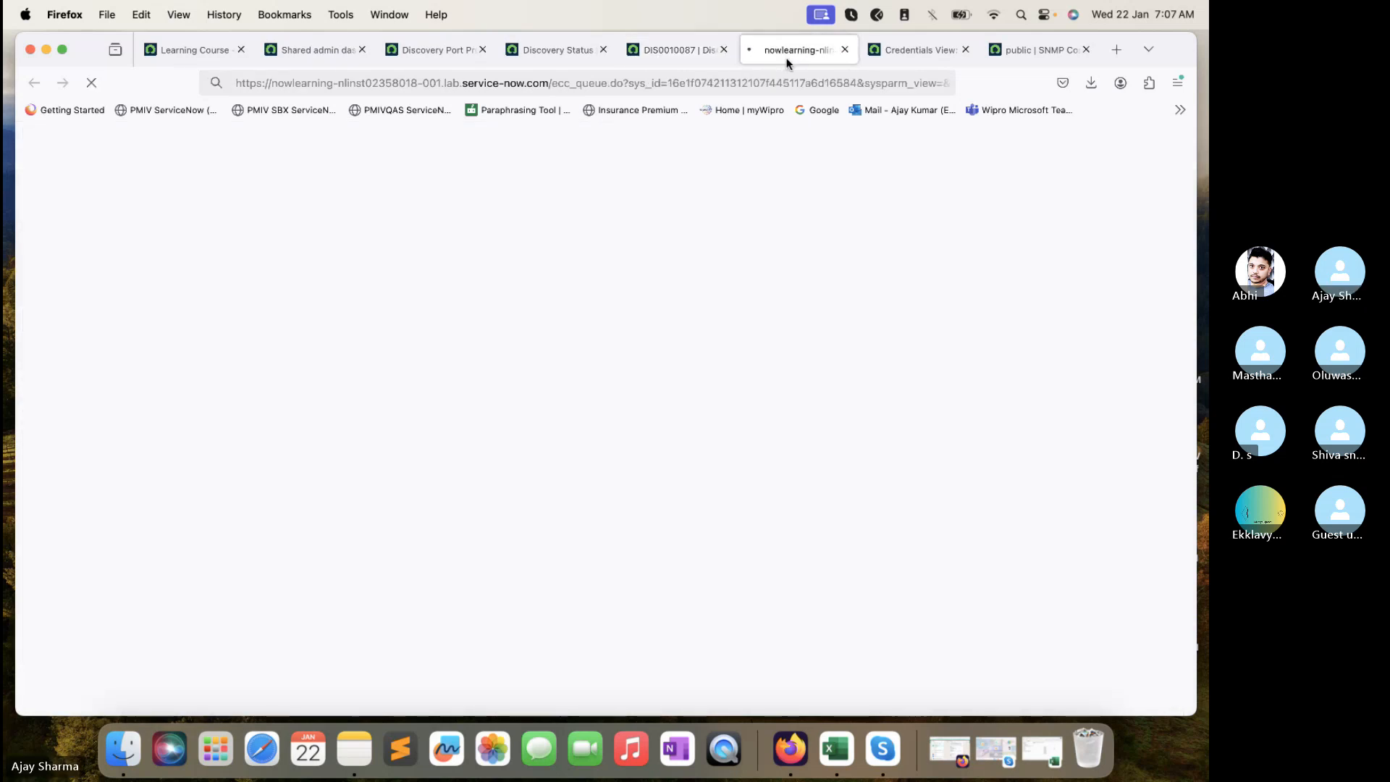
left_click(1101, 591)
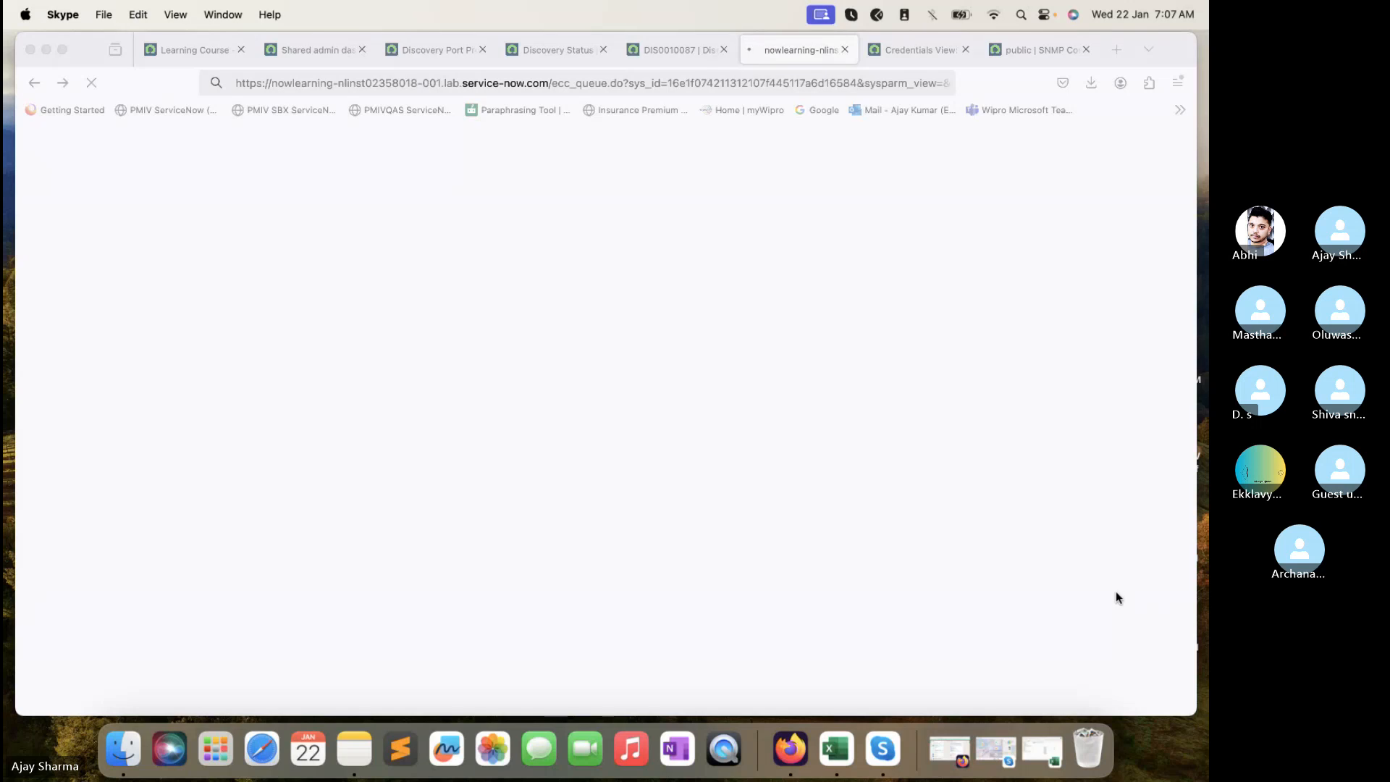
left_click(680, 51)
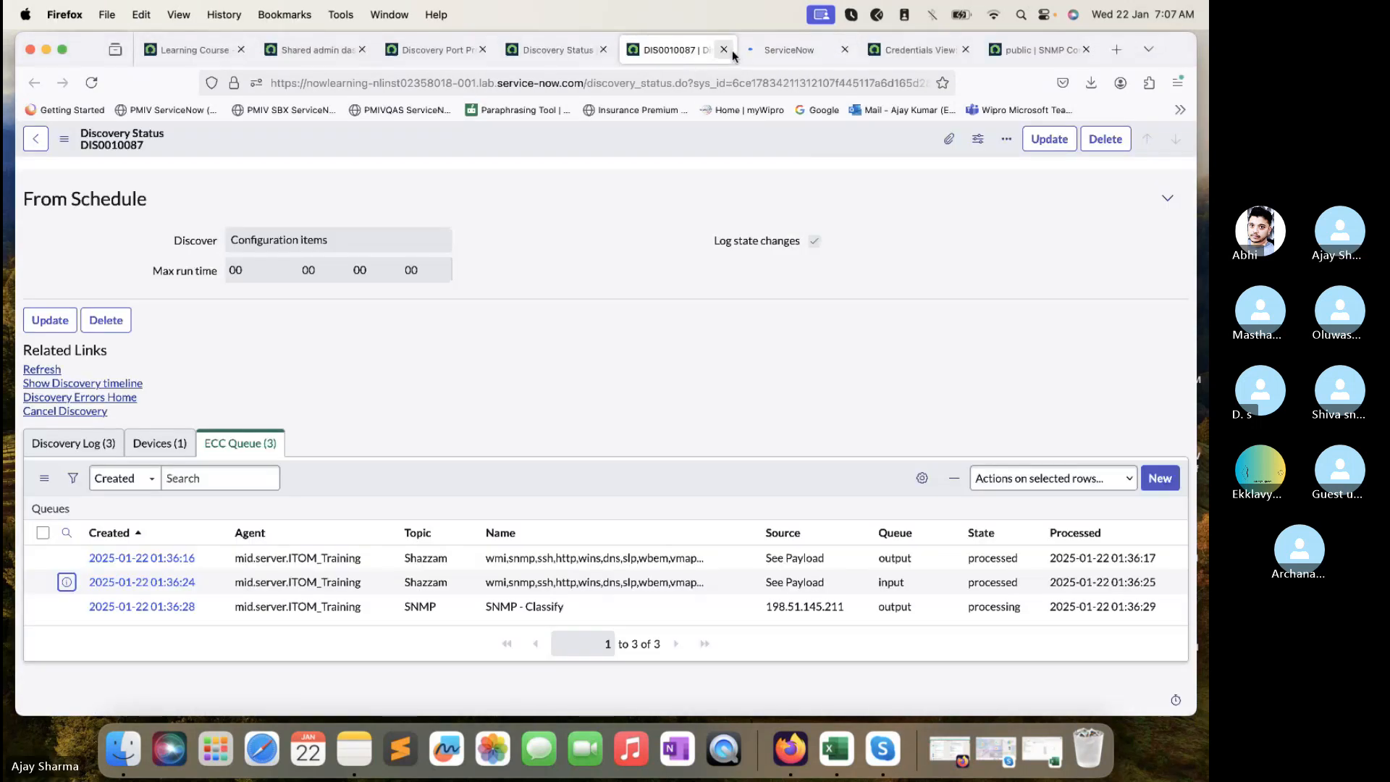
left_click(770, 50)
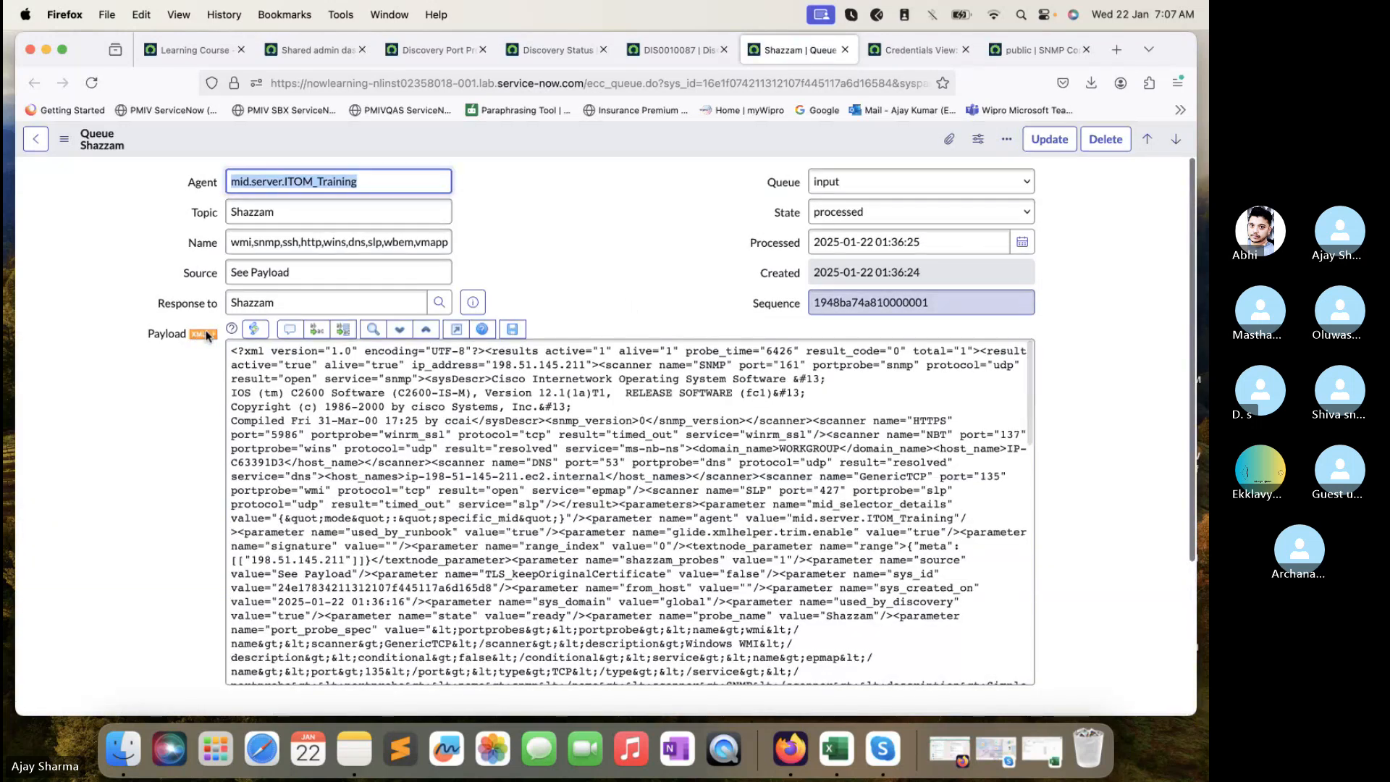
left_click(206, 333)
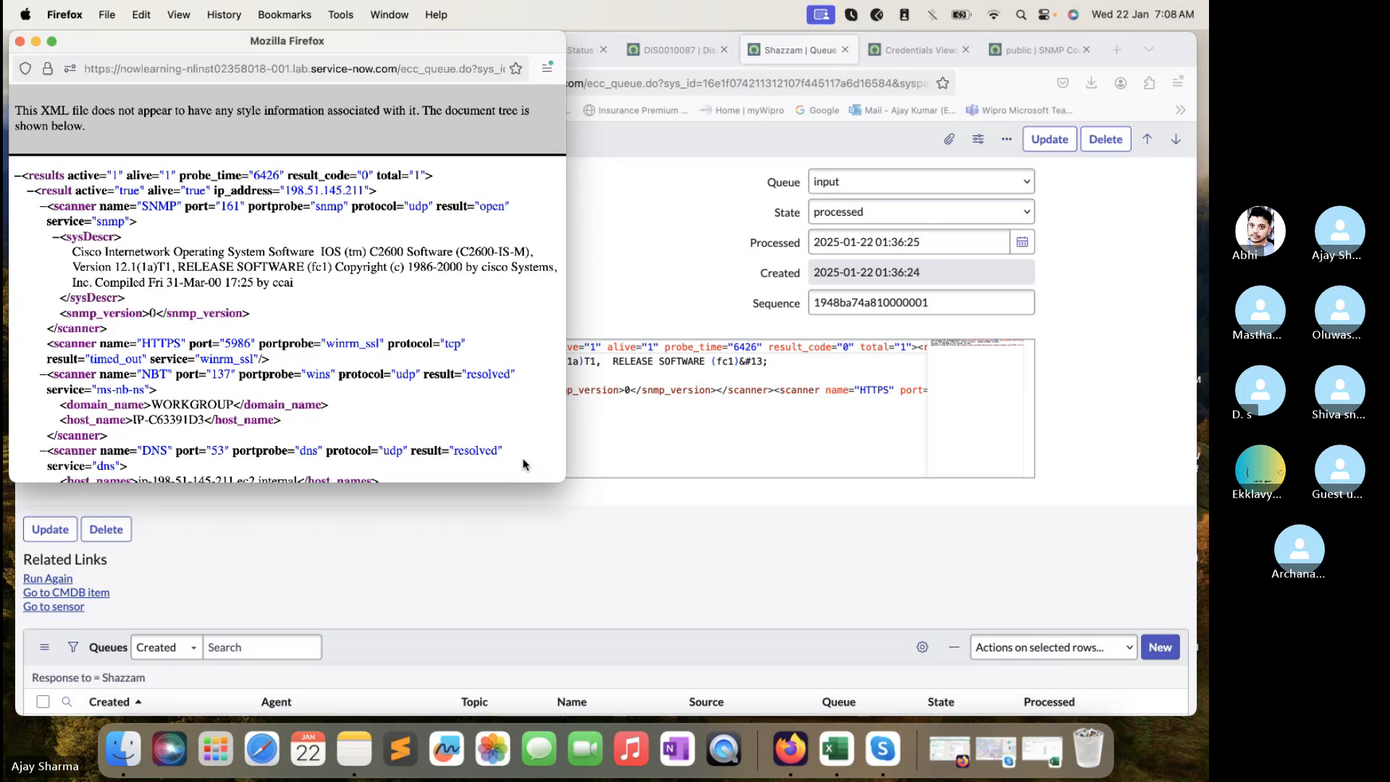
left_click_drag(553, 480, 711, 585)
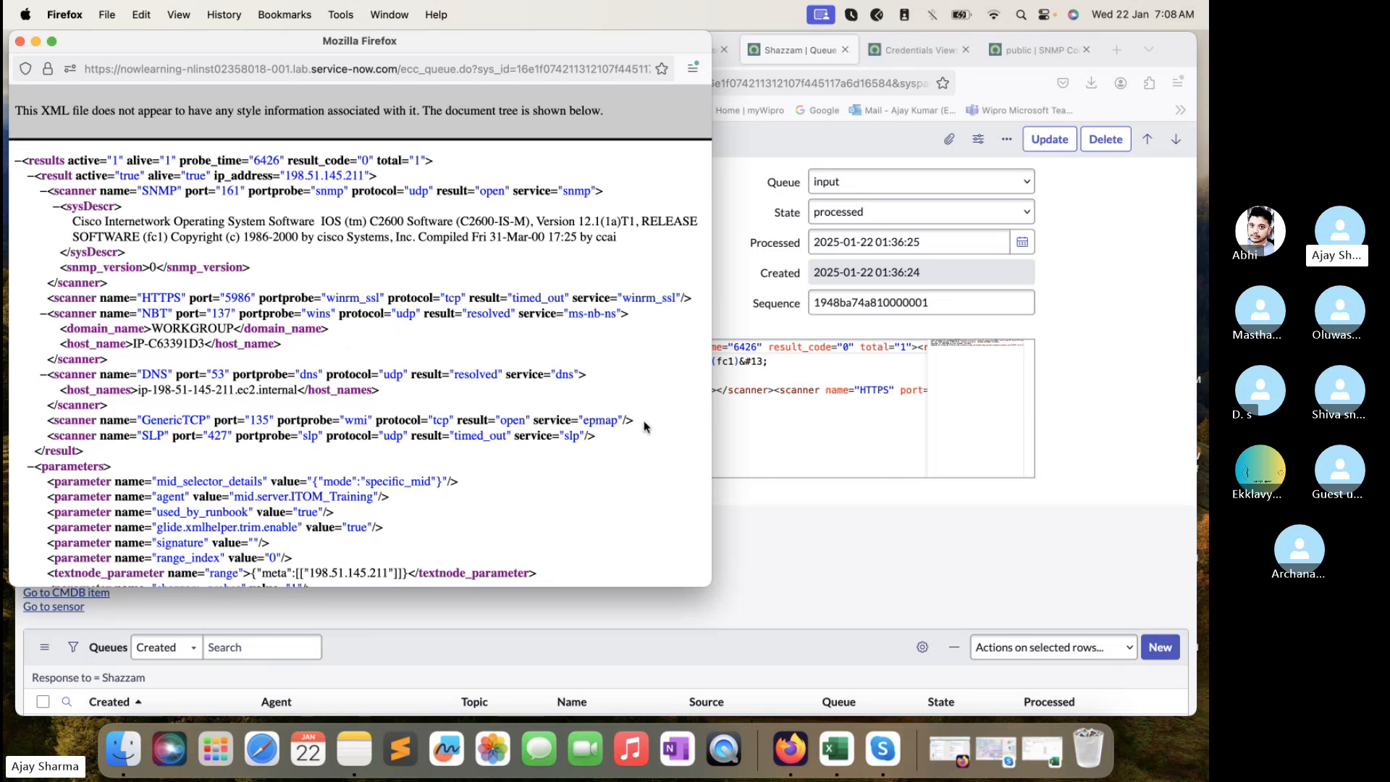
left_click_drag(646, 425, 224, 417)
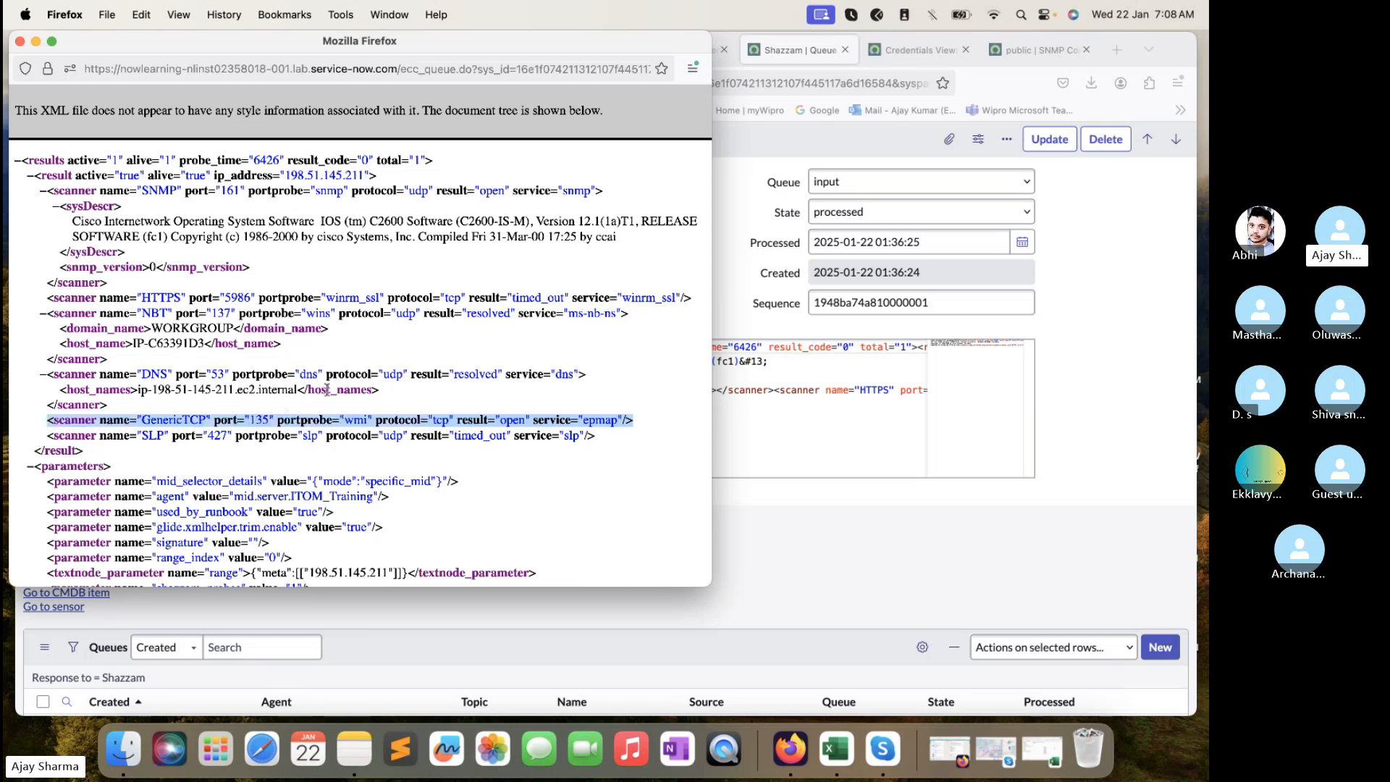
left_click_drag(587, 372, 161, 364)
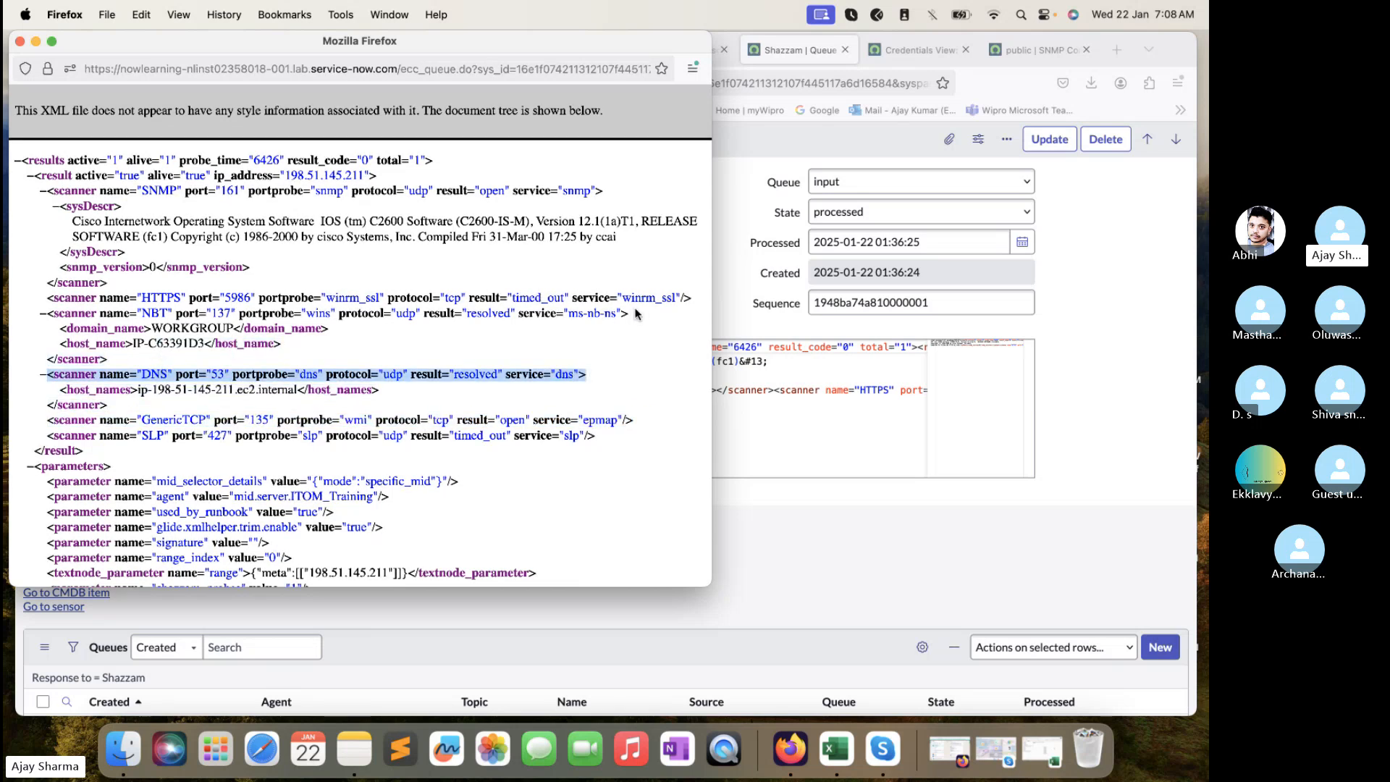
left_click_drag(641, 302, 611, 314)
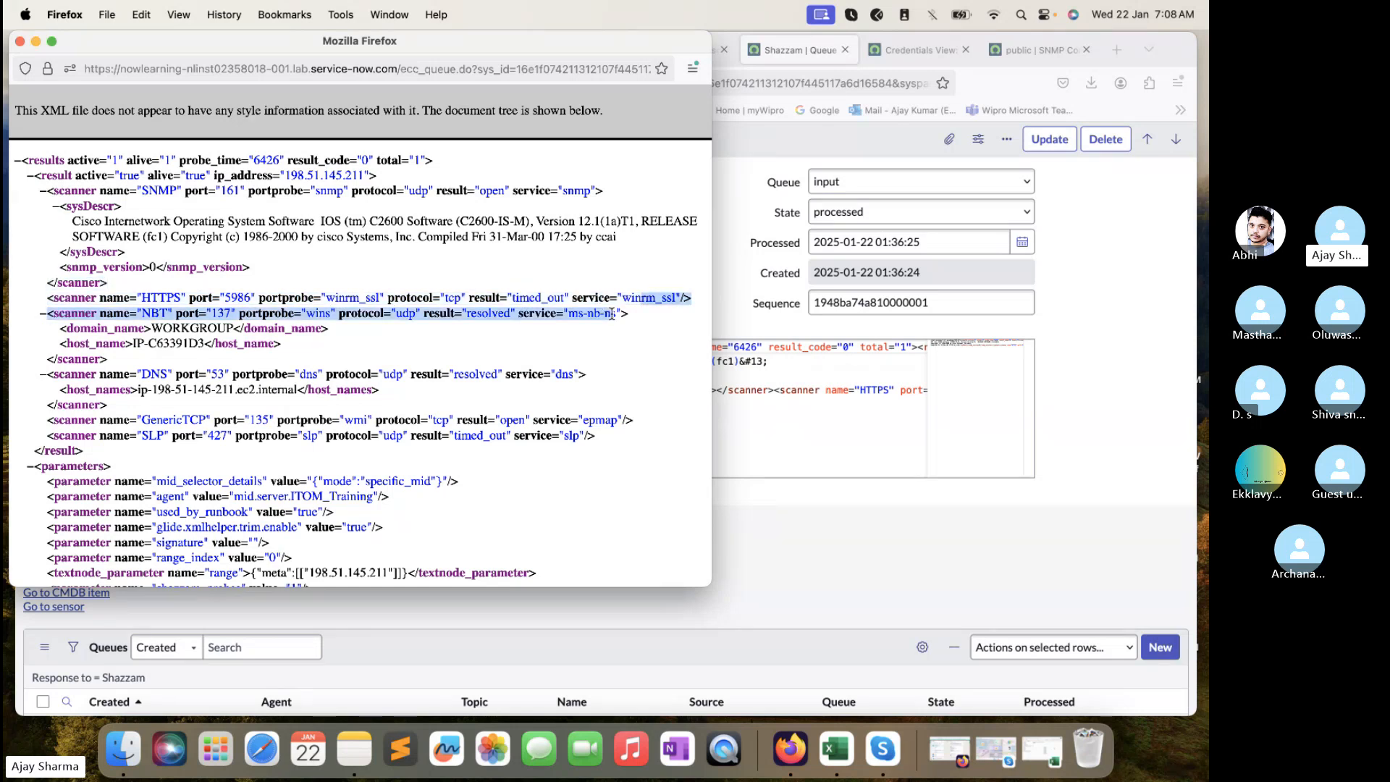
scroll(505, 367, "up", 1)
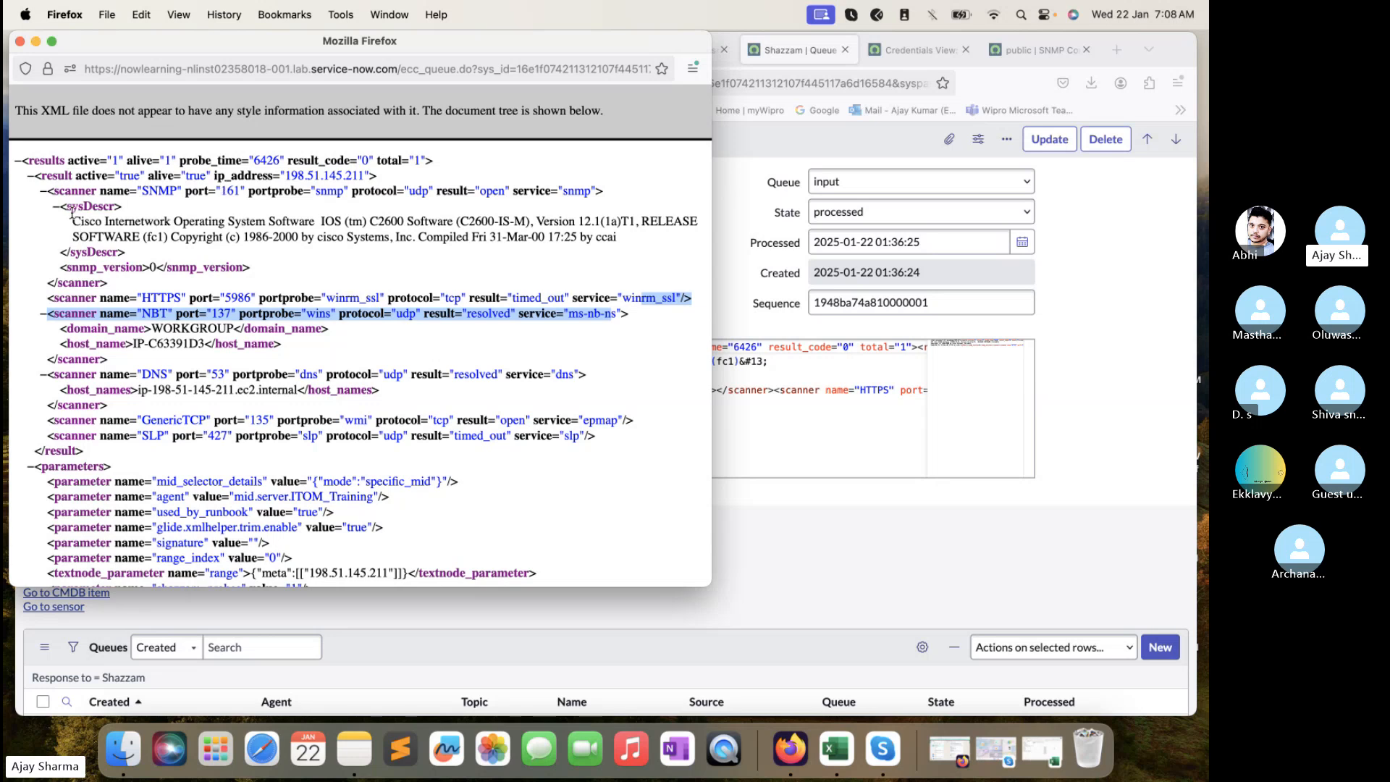
left_click_drag(72, 222, 438, 231)
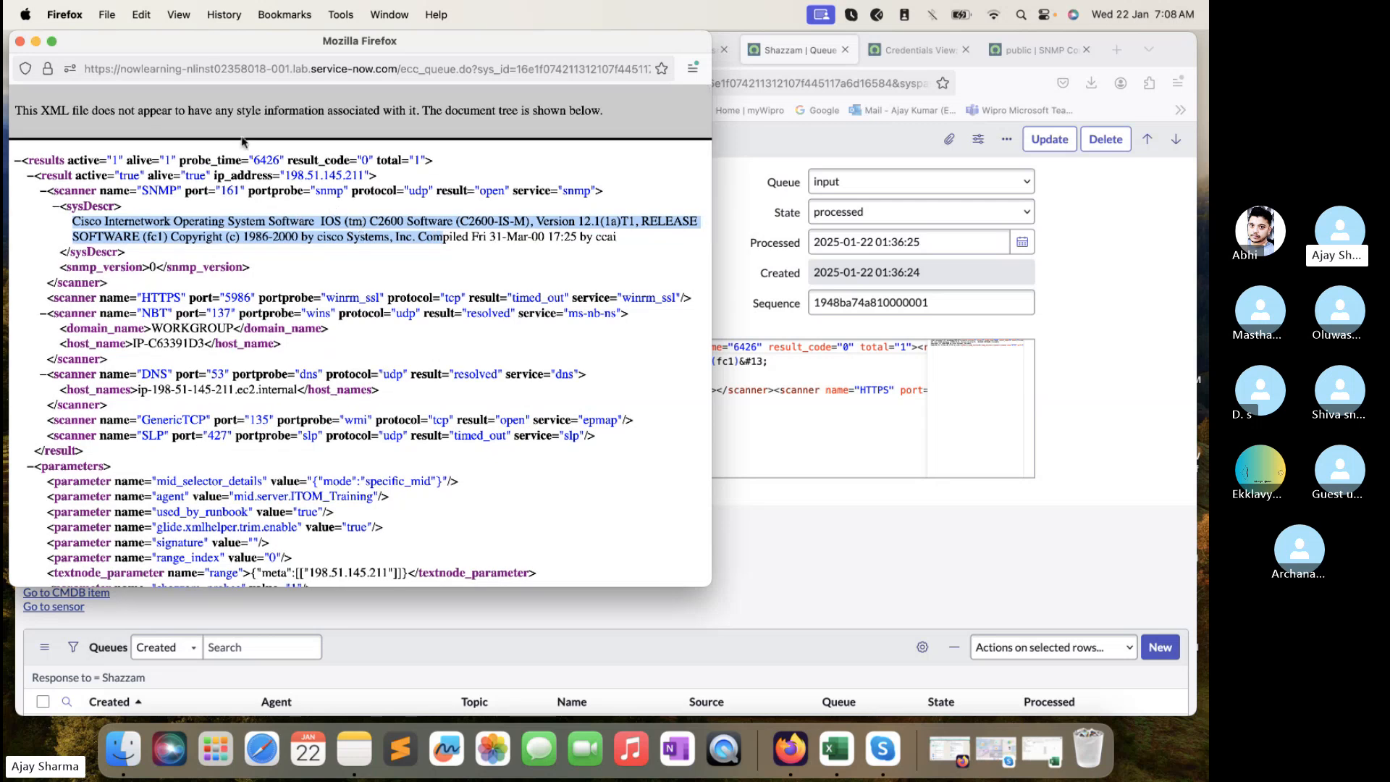
left_click(20, 42)
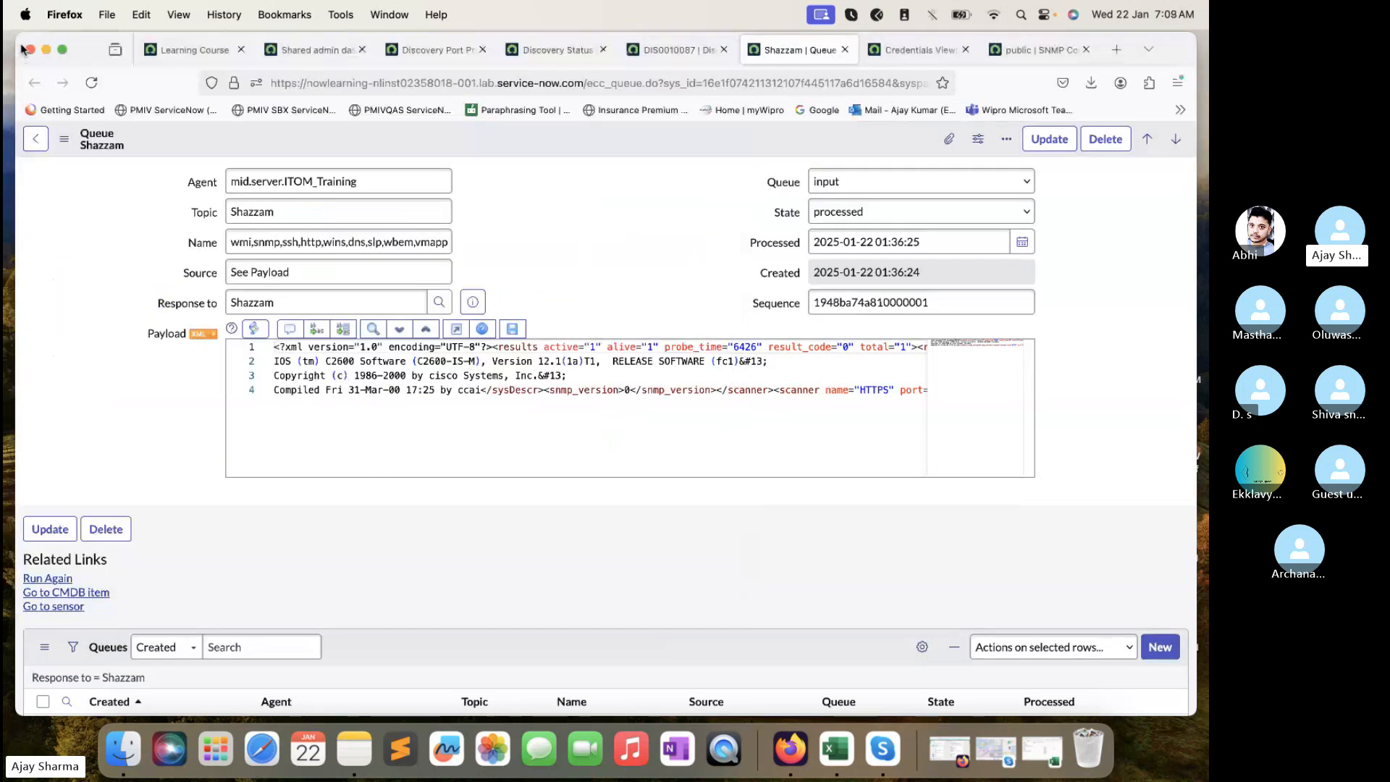
- Reload DIS0010087 and scroll to its ECC Queue entries, highlighting SNMP - Classify: 51 OIDs
left_click(91, 84)
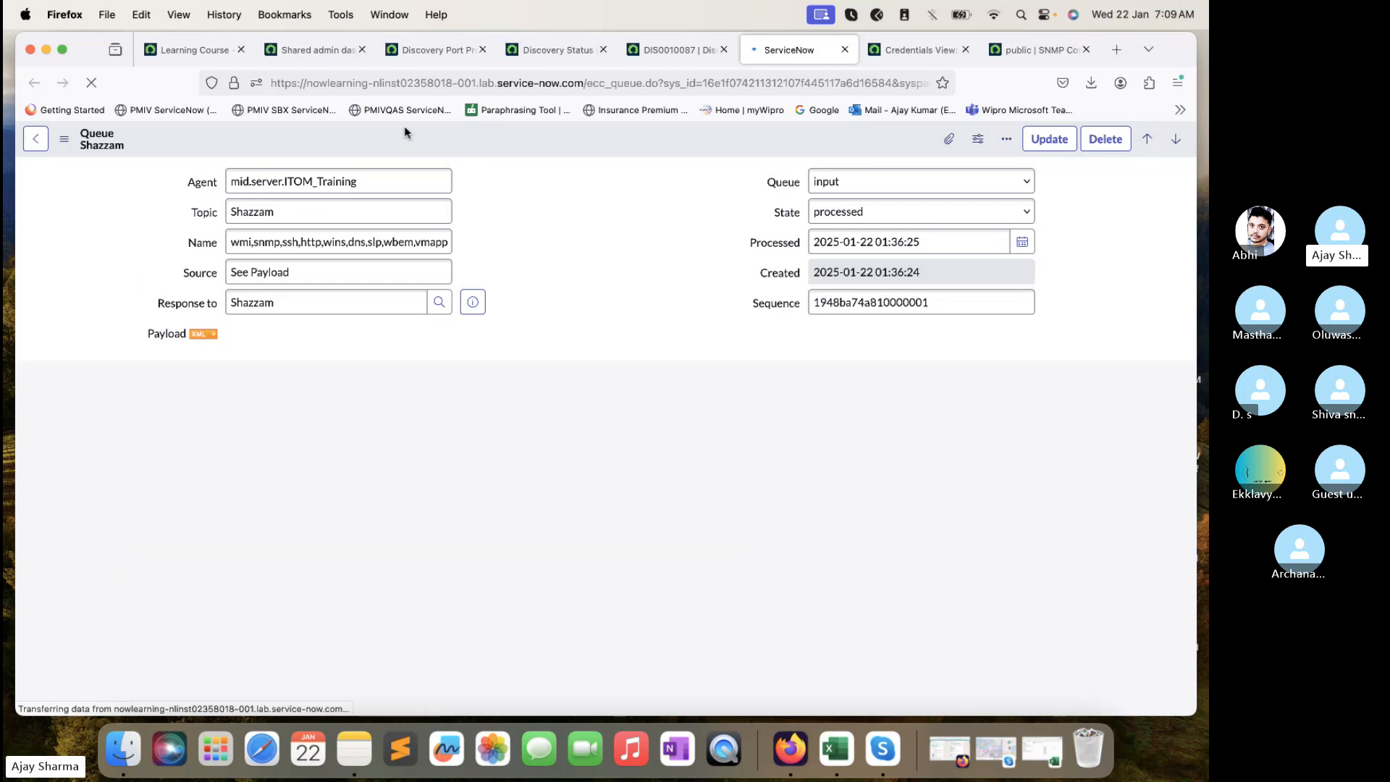
left_click(643, 61)
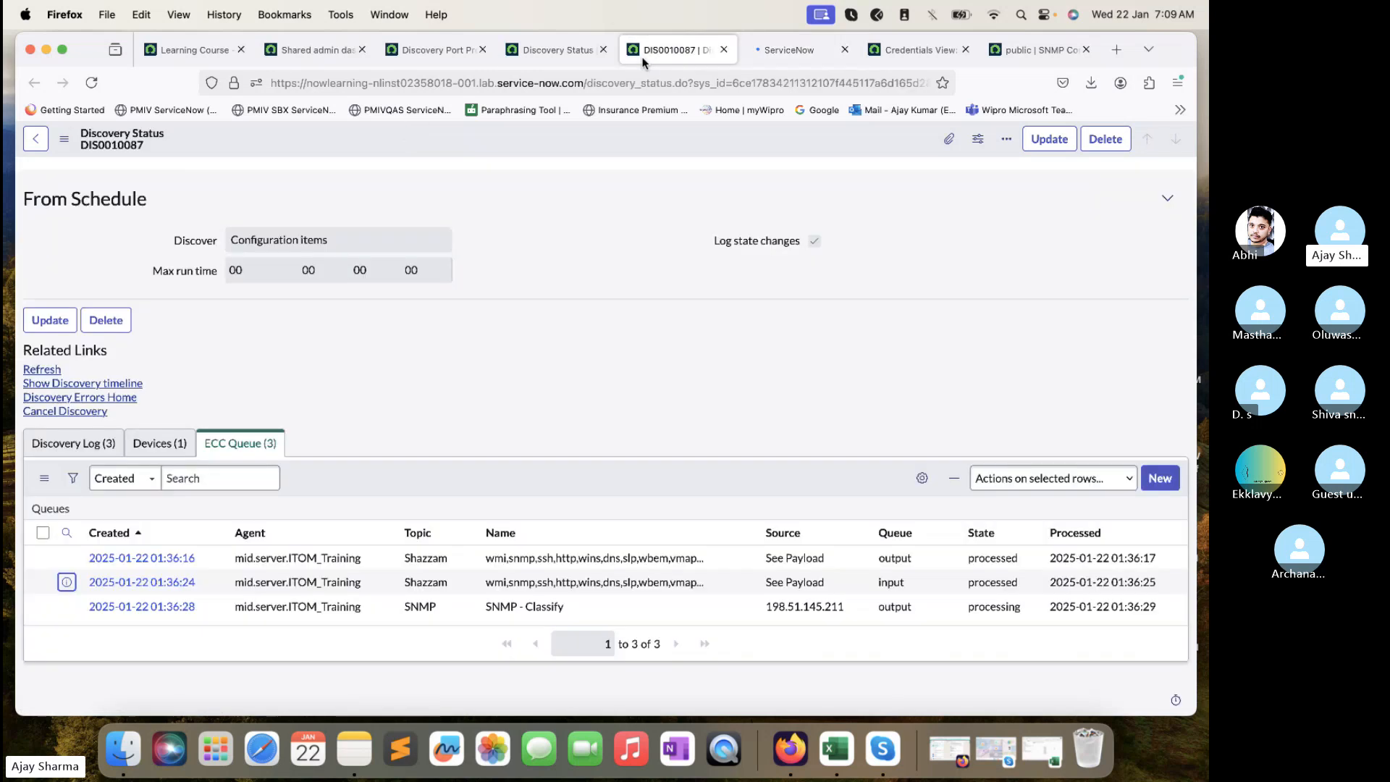
left_click(90, 83)
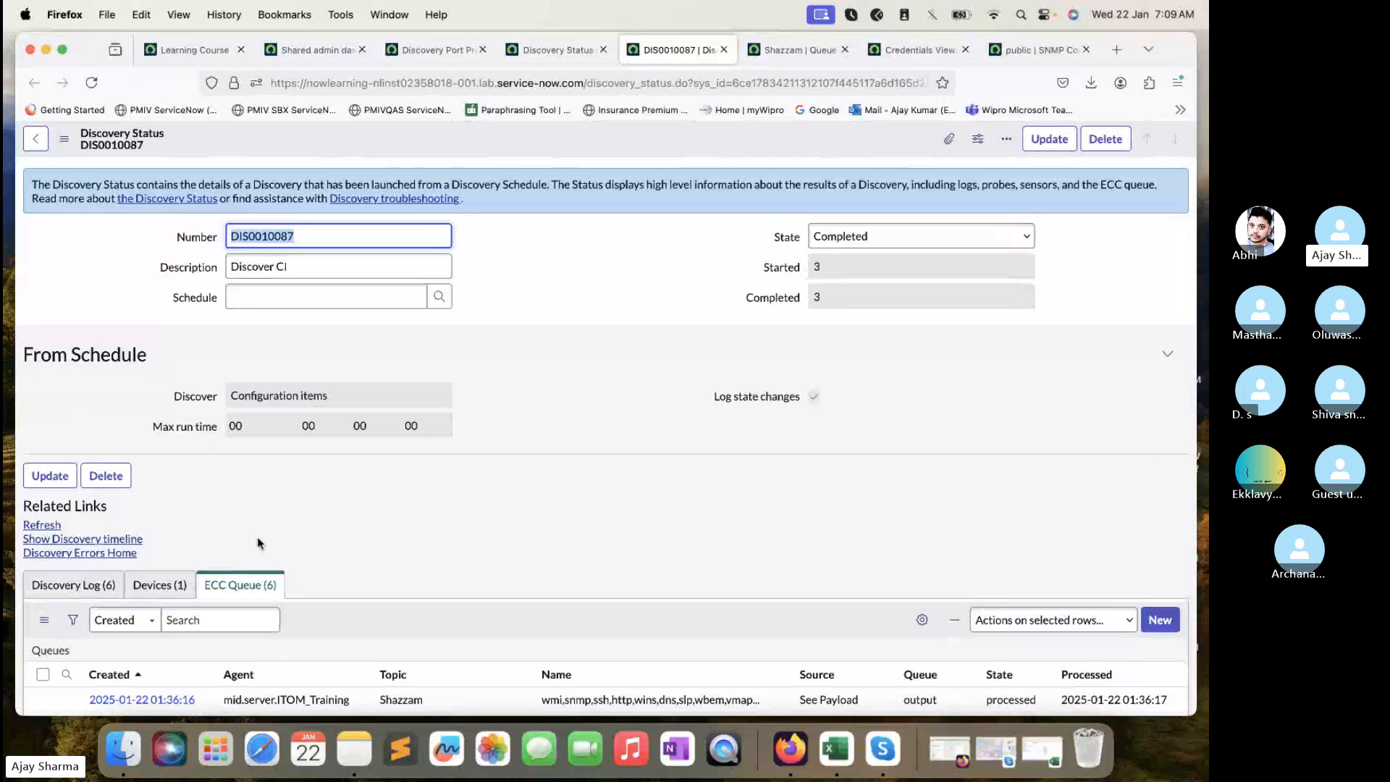
scroll(258, 536, "down", 5)
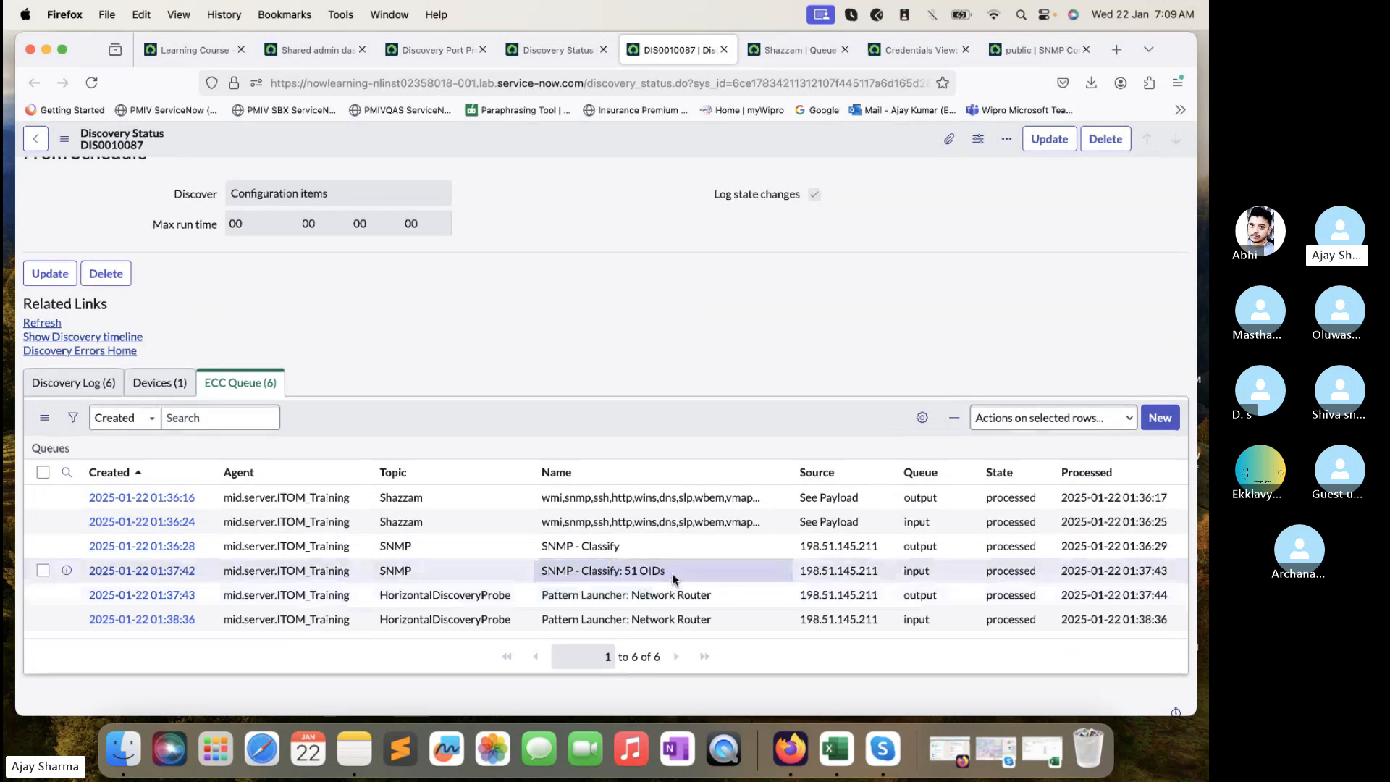
left_click_drag(669, 578, 521, 576)
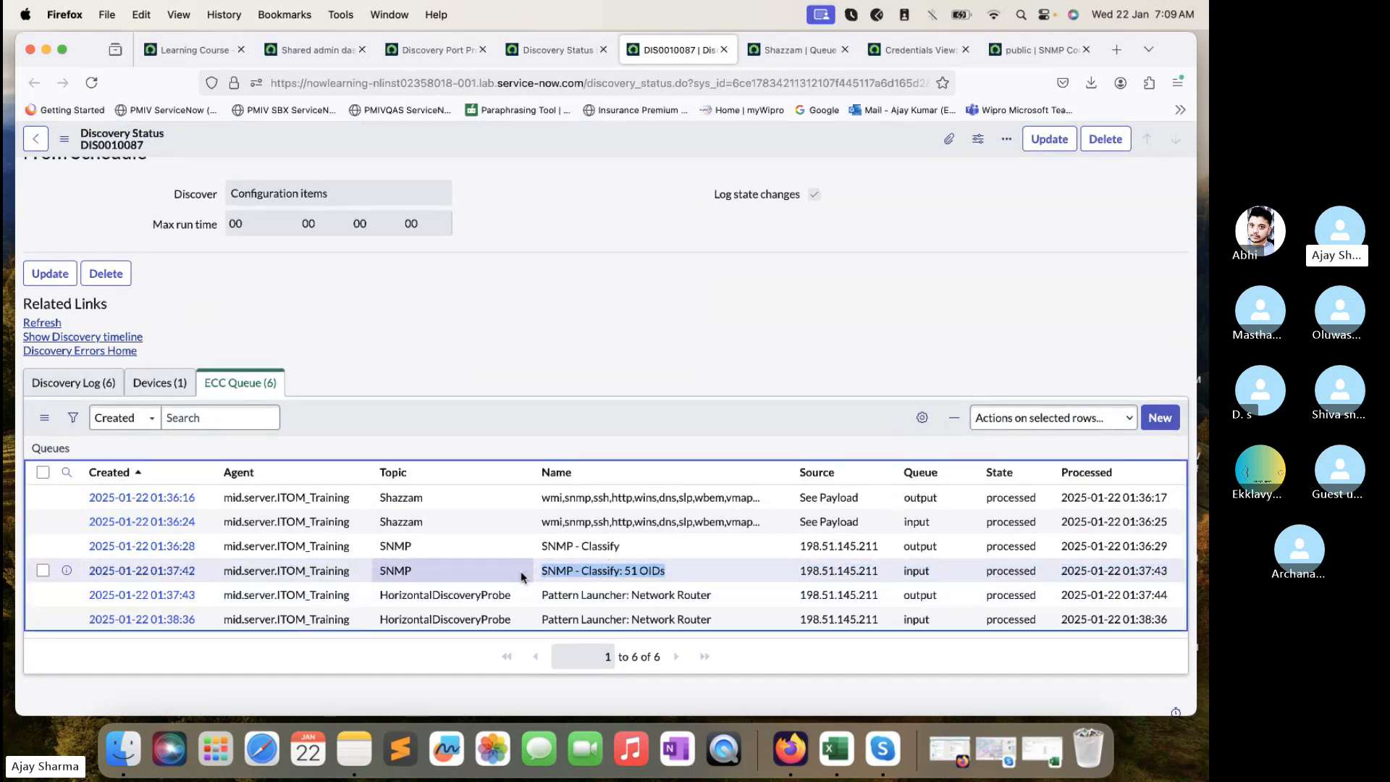
- Open the SNMP - Classify: 51 OIDs queue record in a new tab
right_click(66, 570)
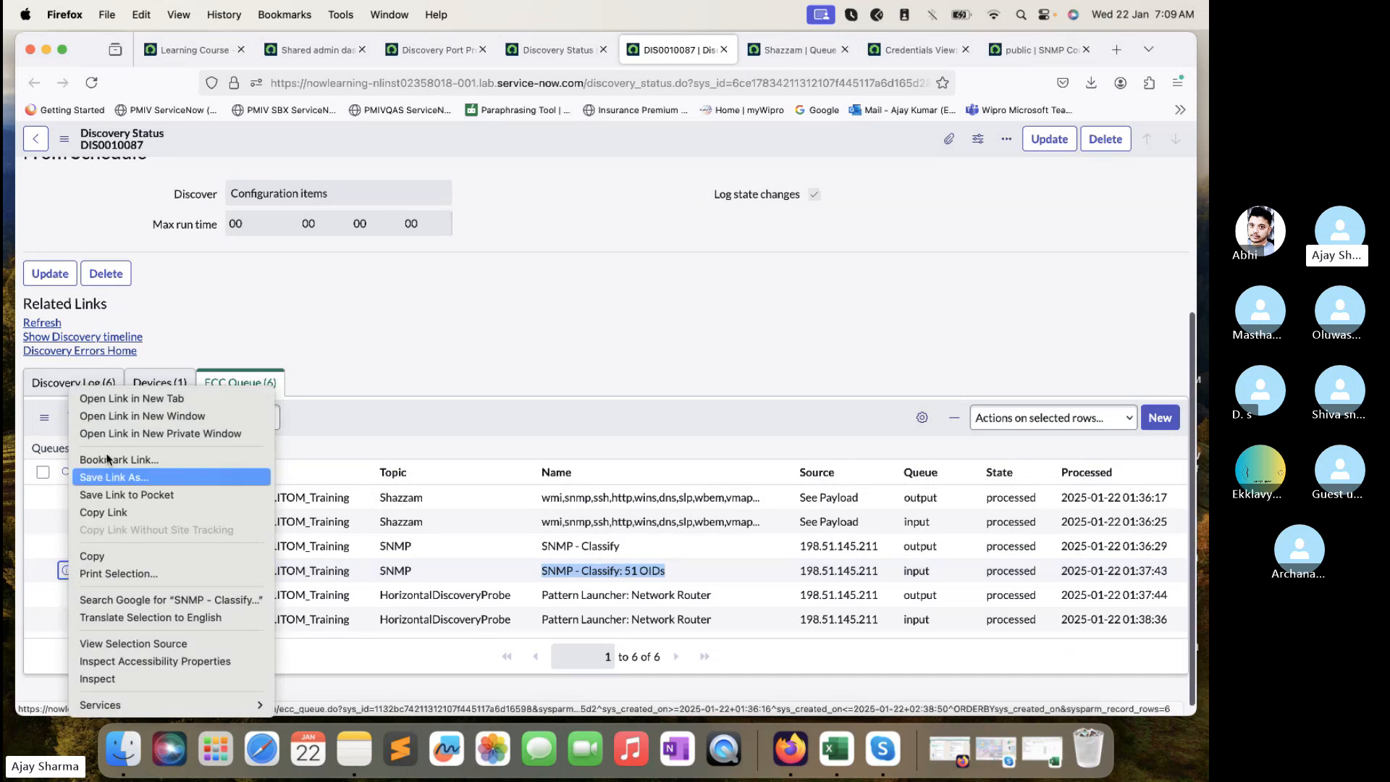
left_click(129, 398)
left_click(707, 52)
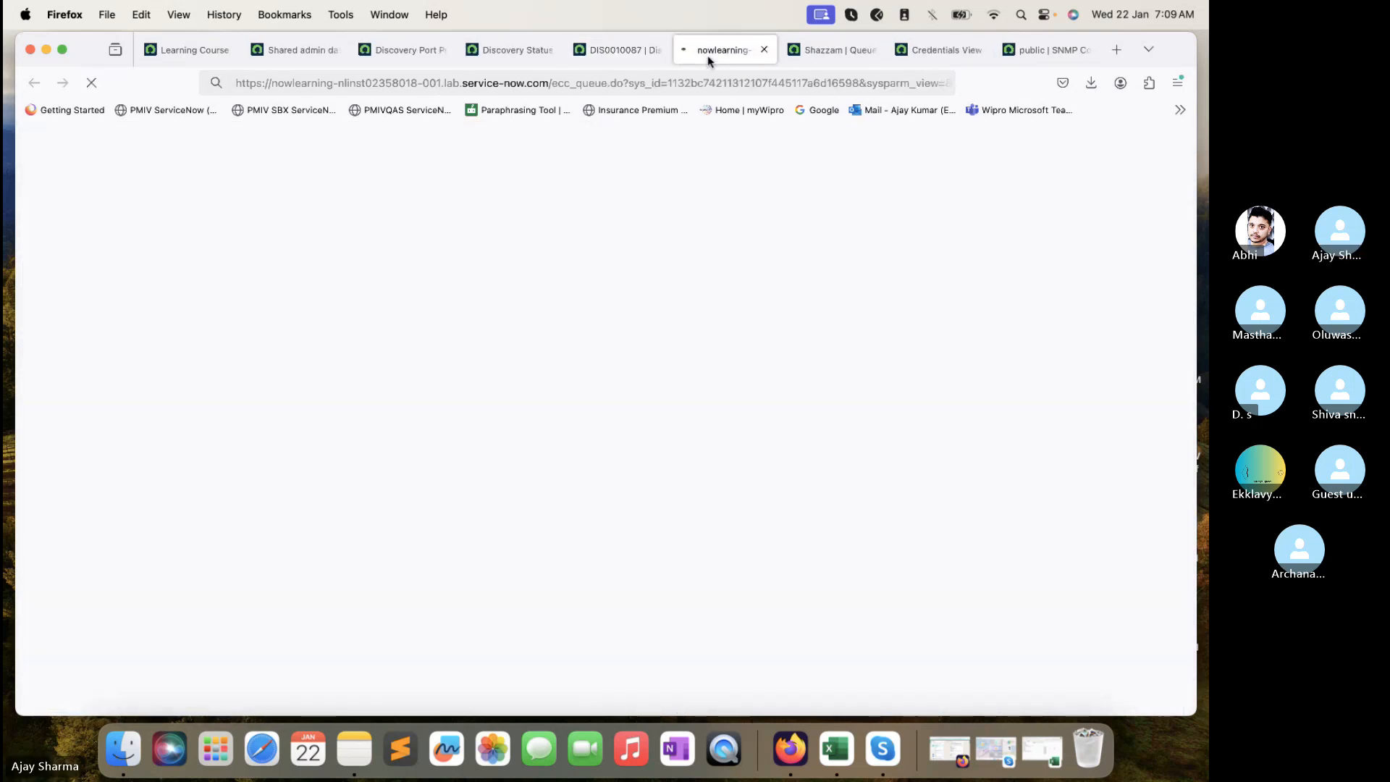
- Filter the navigator to 'snmp', open SNMP System OIDs in a new tab, and return to the queue record
left_click(282, 51)
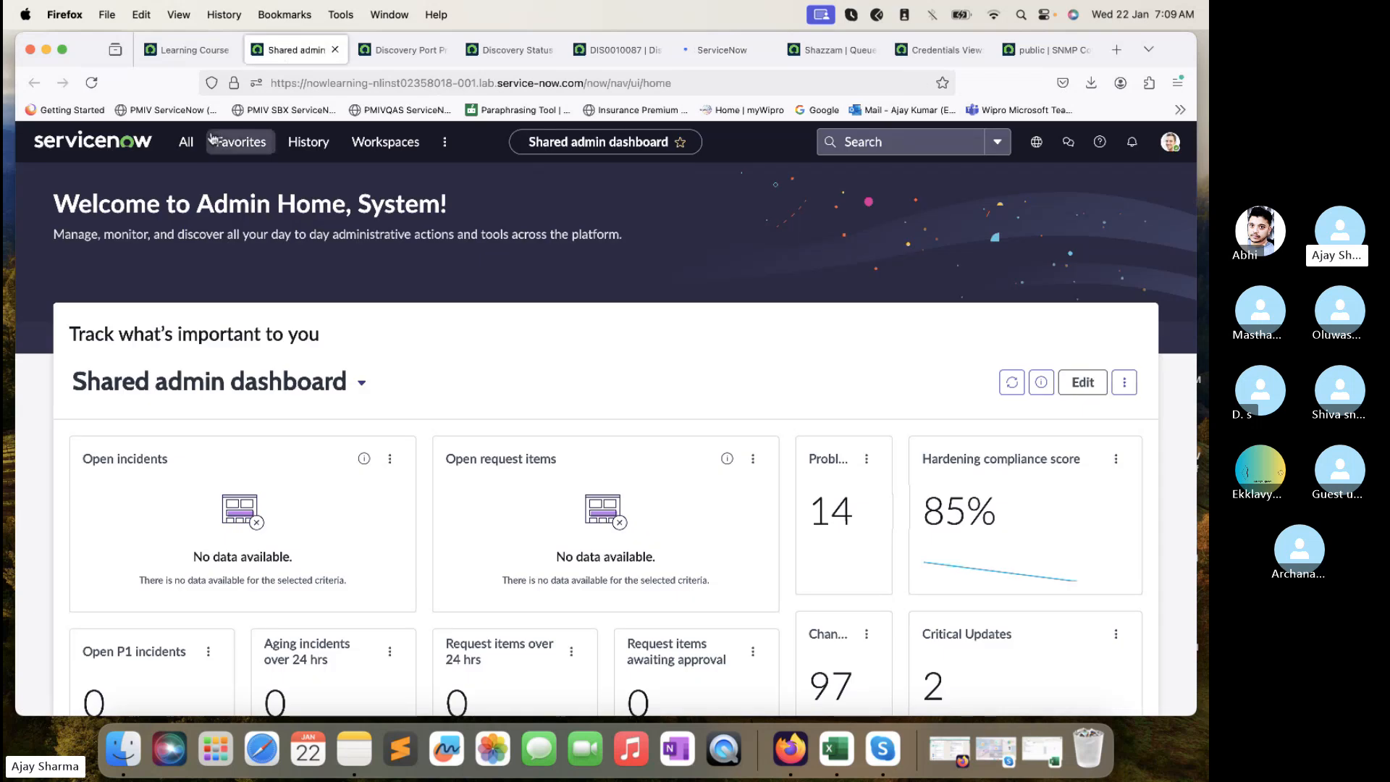
left_click(186, 142)
key("BackSpace")
key("BackSpace")
key("BackSpace")
key("BackSpace")
key("BackSpace")
key("BackSpace")
key("BackSpace")
key("BackSpace")
type("sn")
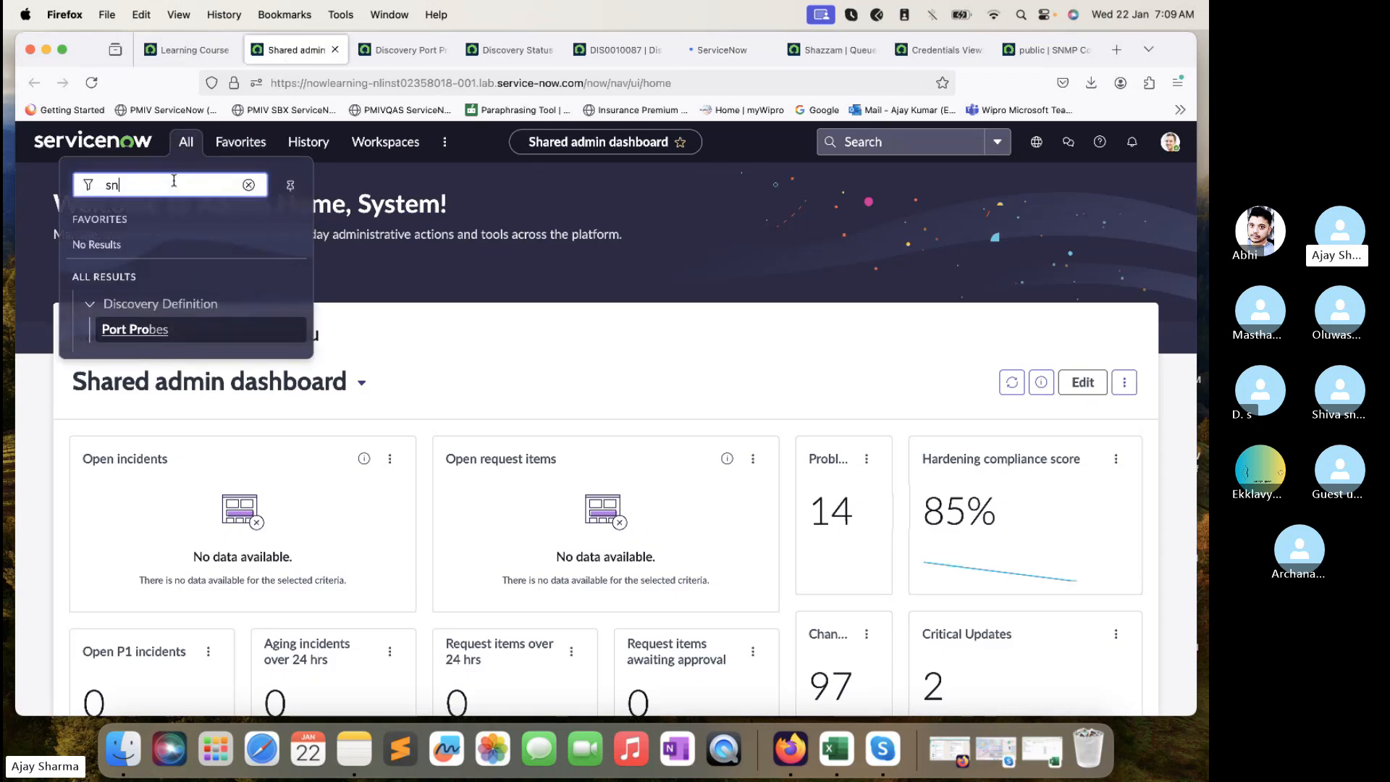
type("mp oid")
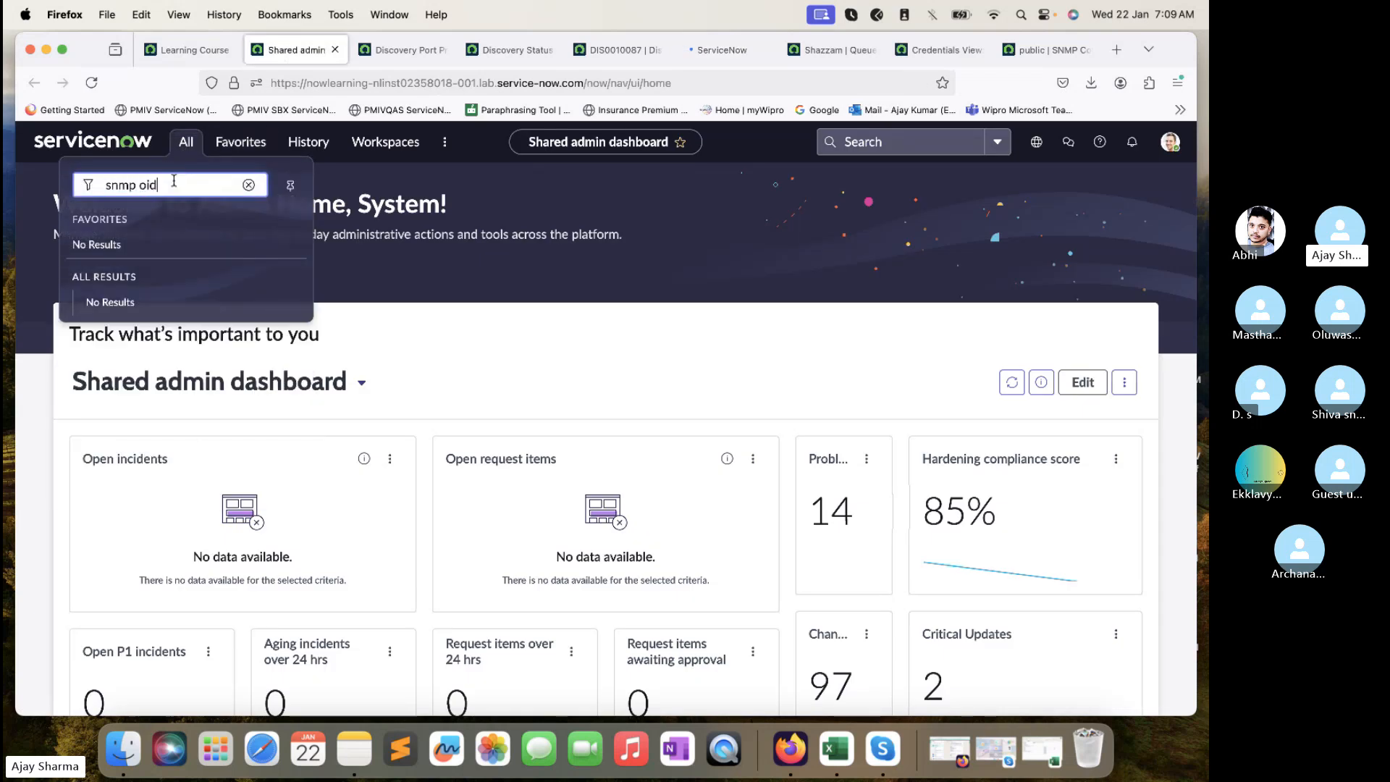
key("BackSpace")
key("BackSpace")
key("BackSpace")
key("BackSpace")
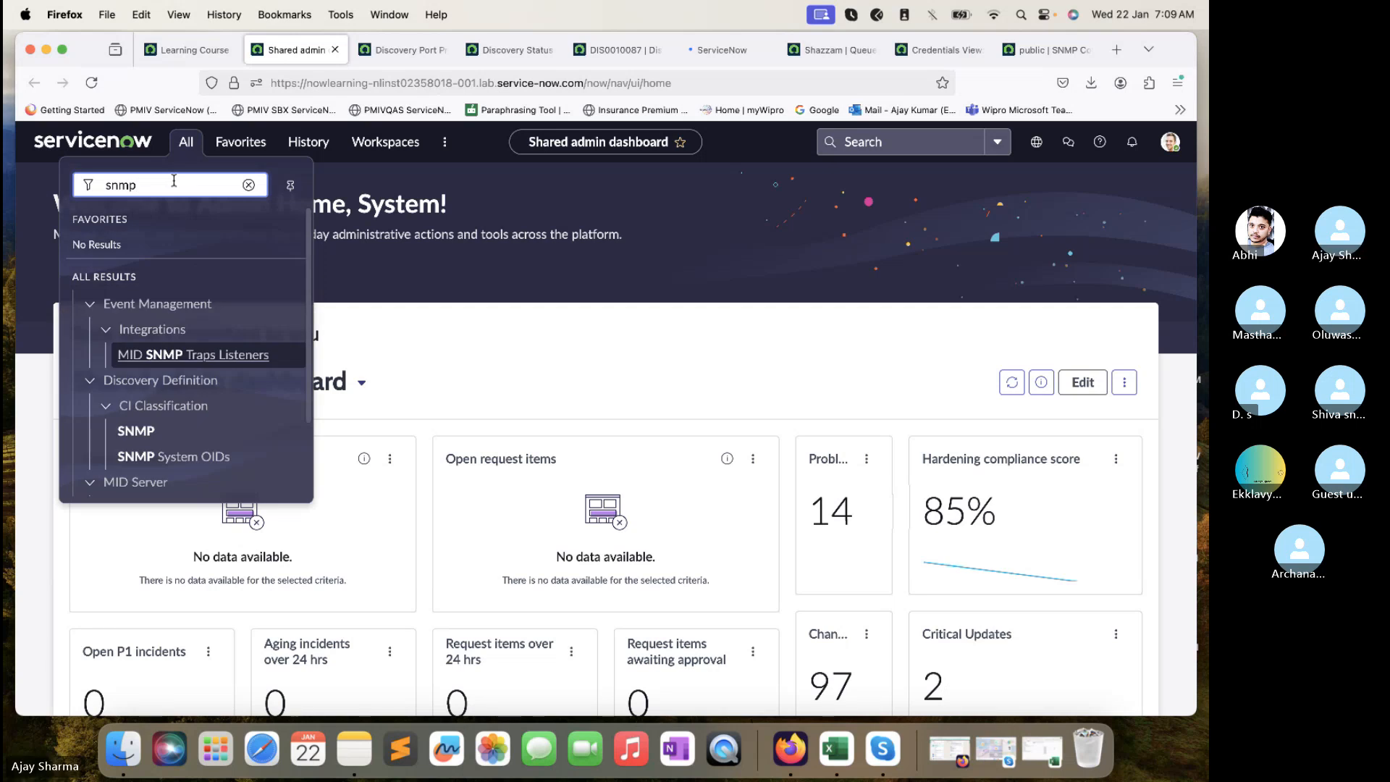
left_click(173, 456, "super")
left_click(374, 45)
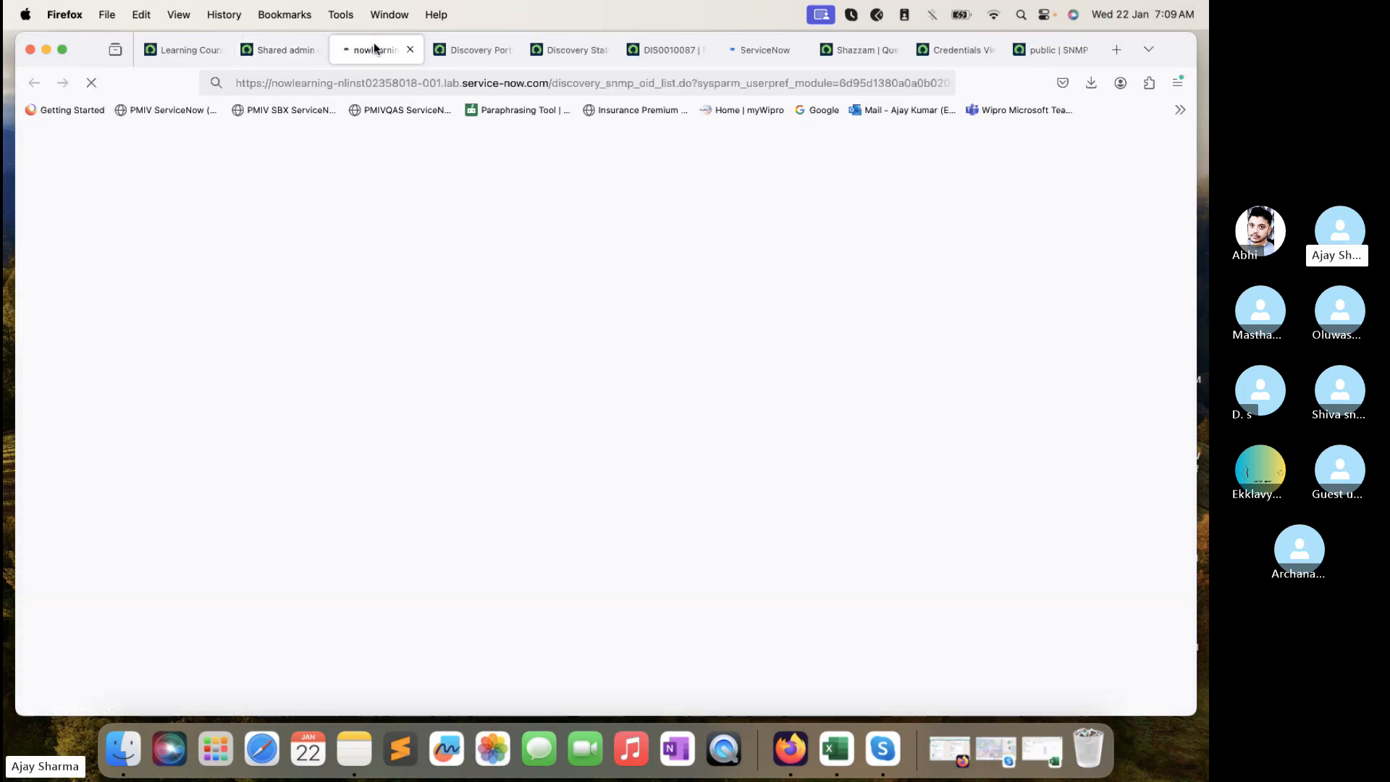
left_click(738, 52)
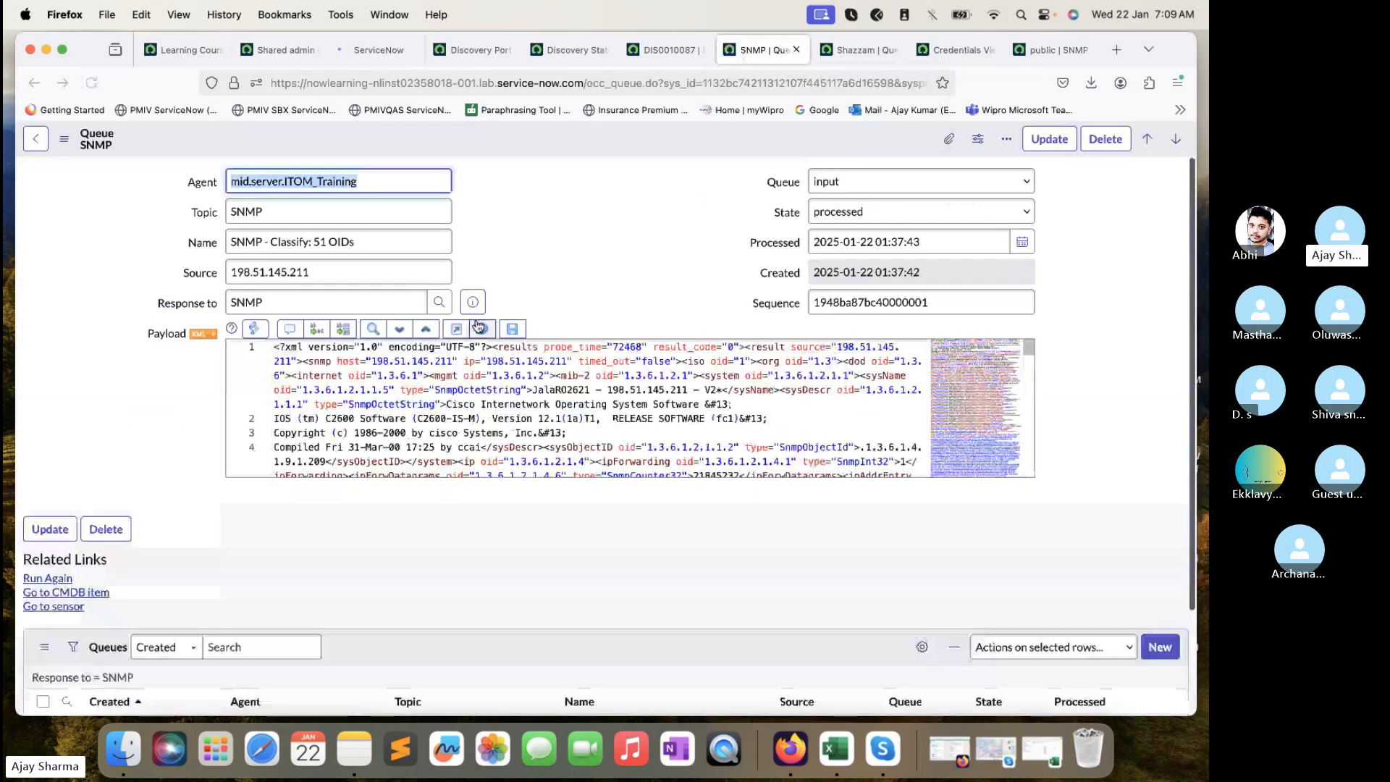
left_click(207, 337)
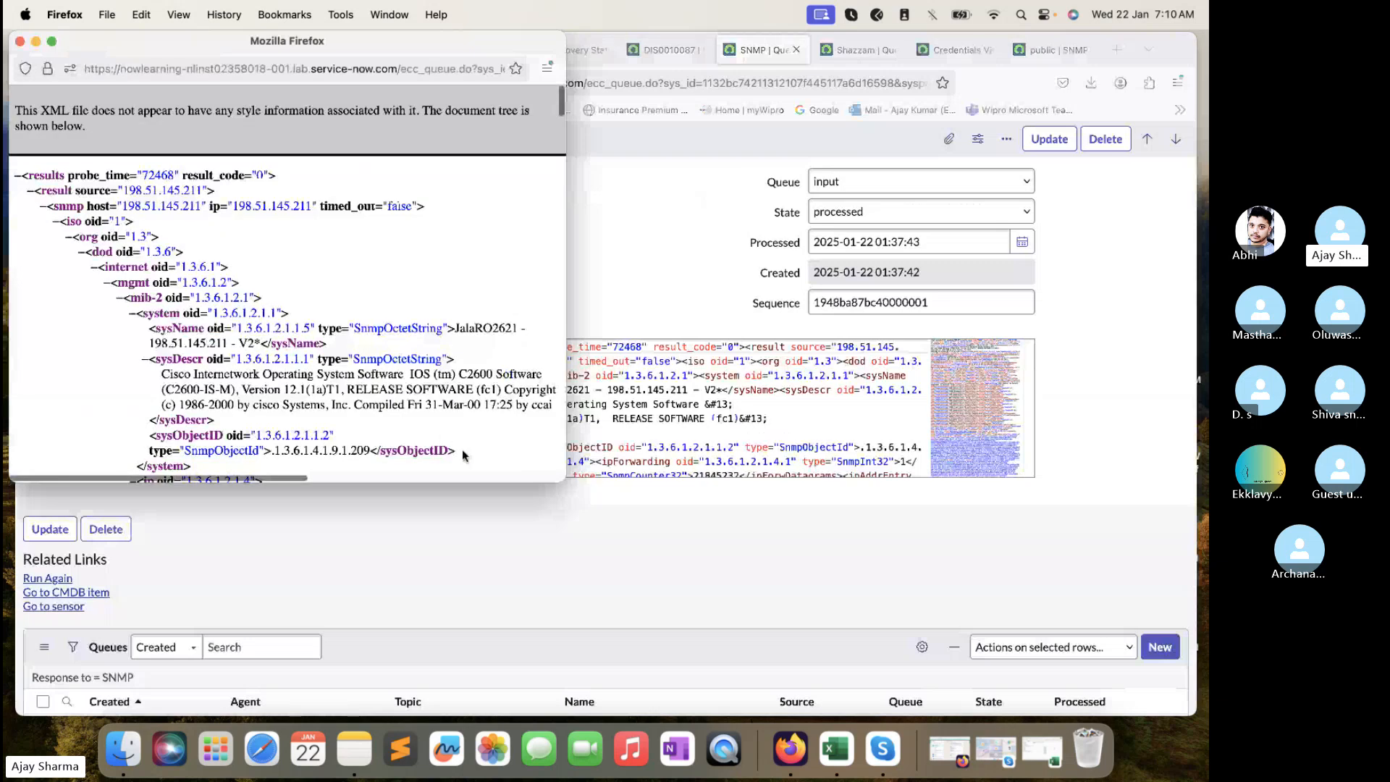
left_click_drag(564, 480, 960, 623)
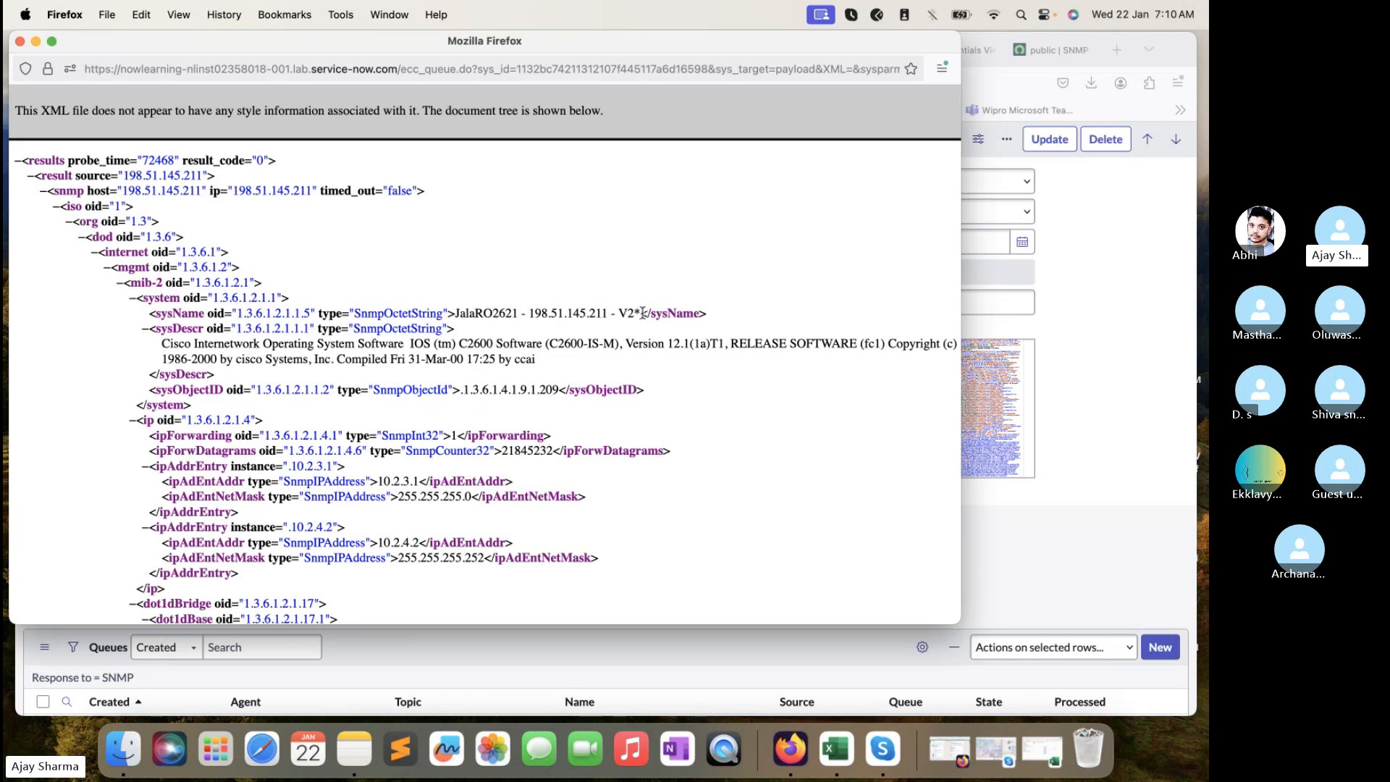
left_click_drag(640, 313, 471, 312)
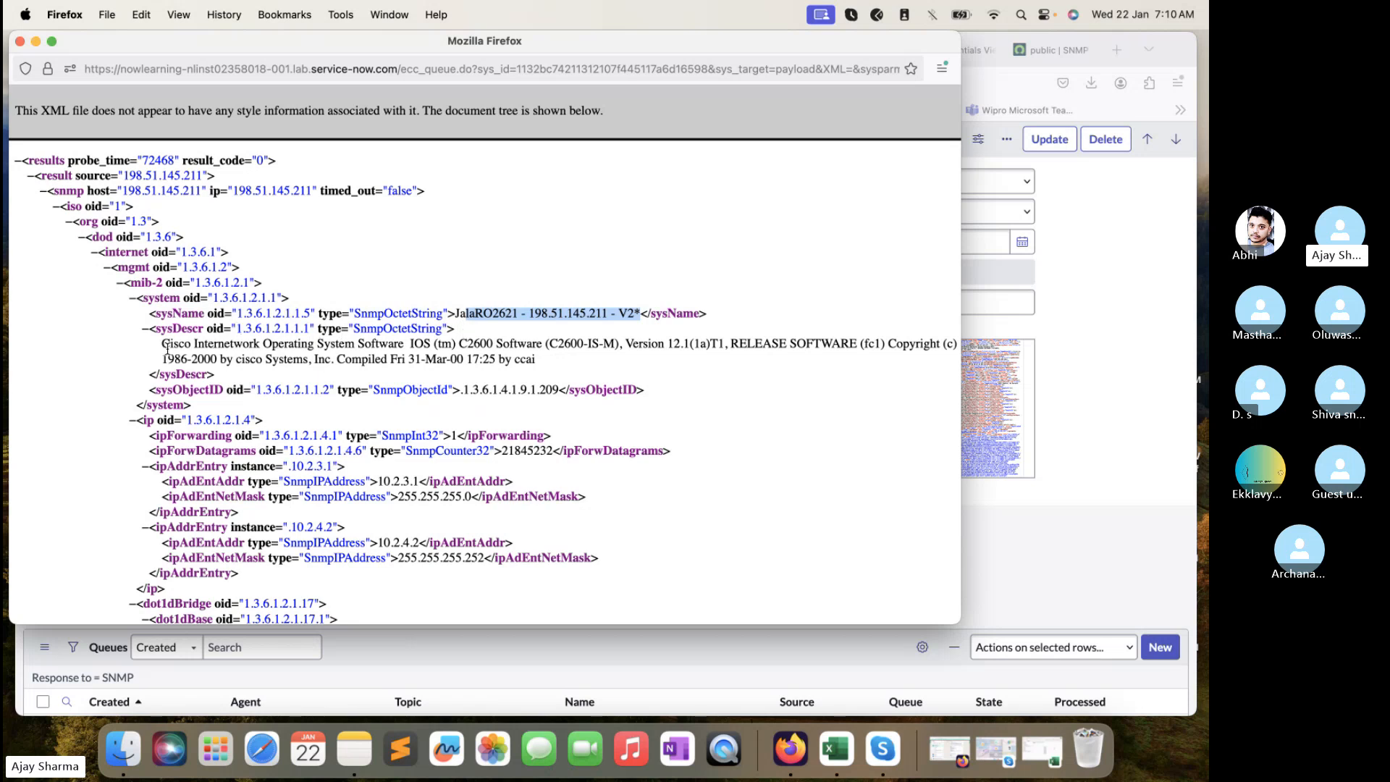
left_click_drag(164, 346, 554, 362)
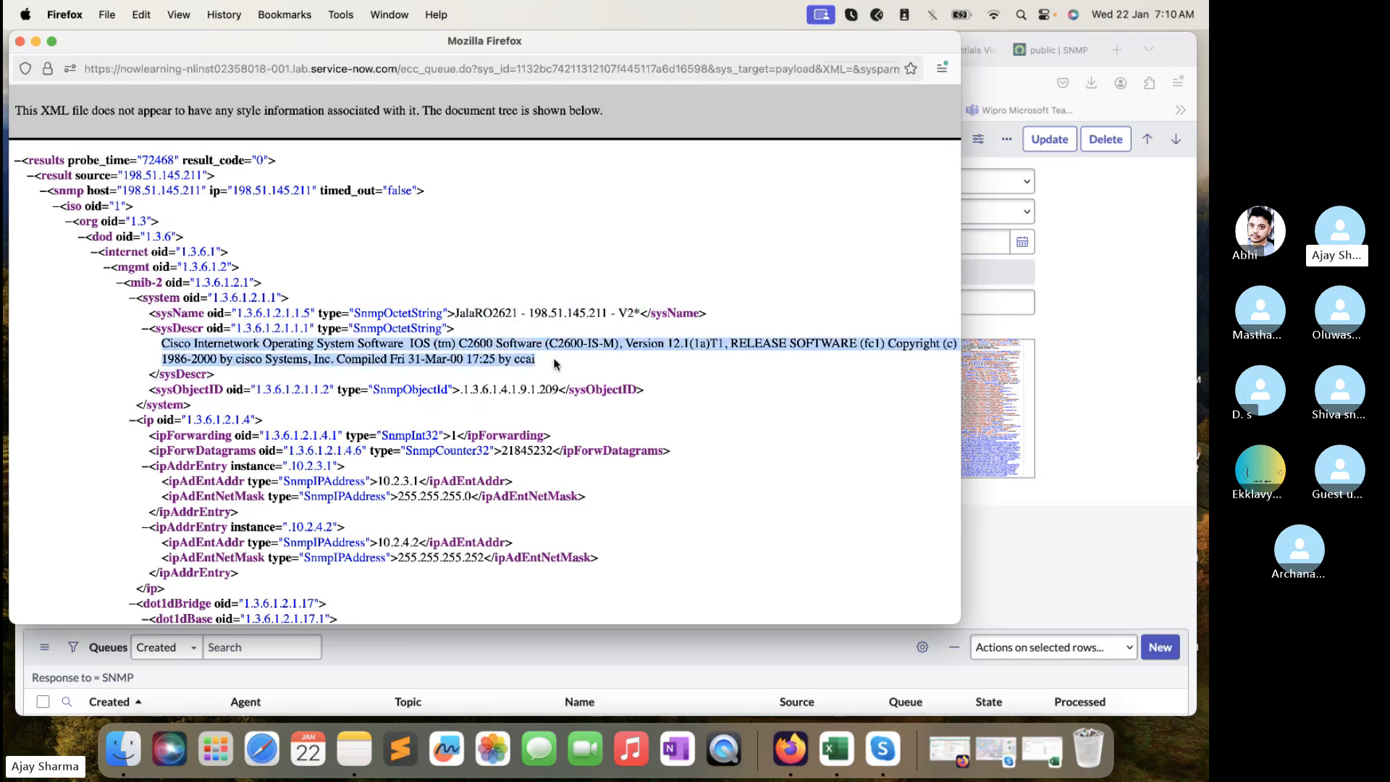
left_click(456, 411)
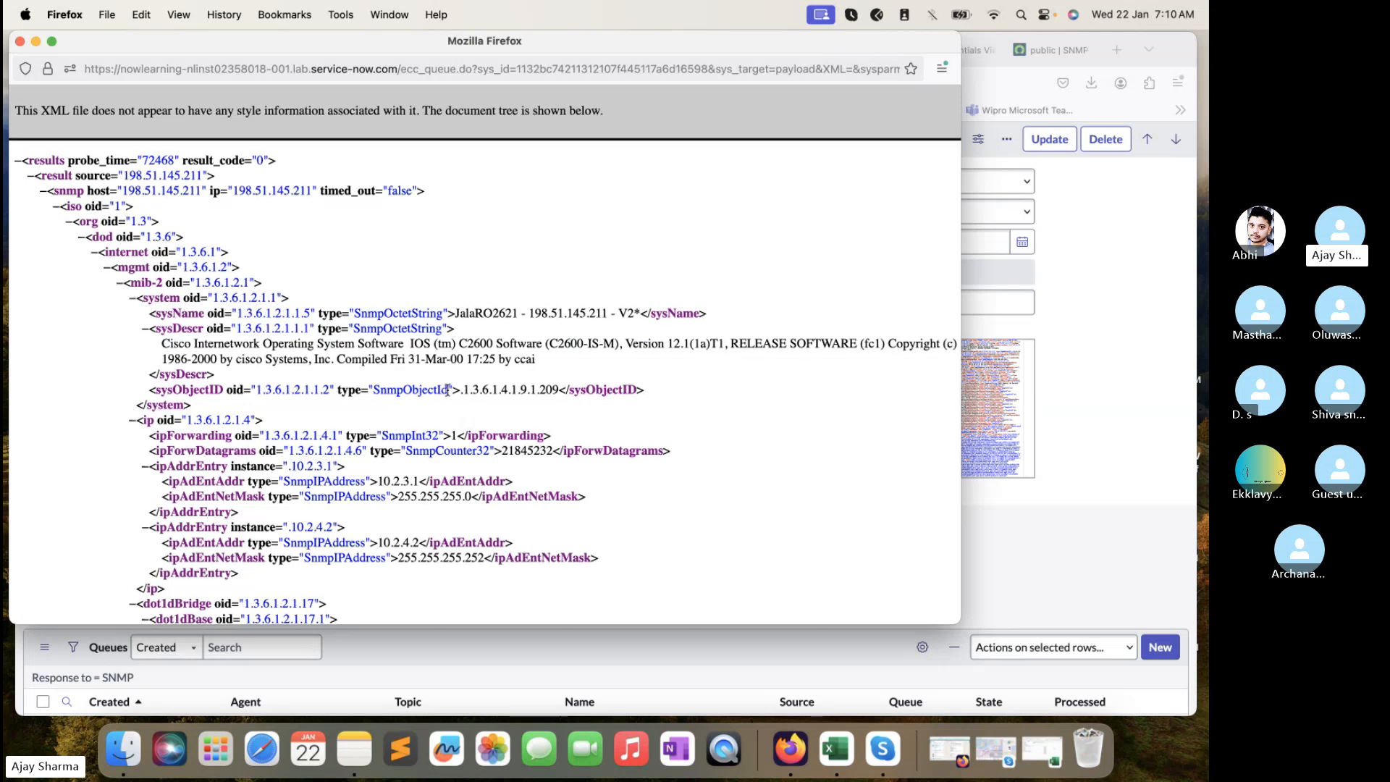
double_click(447, 389)
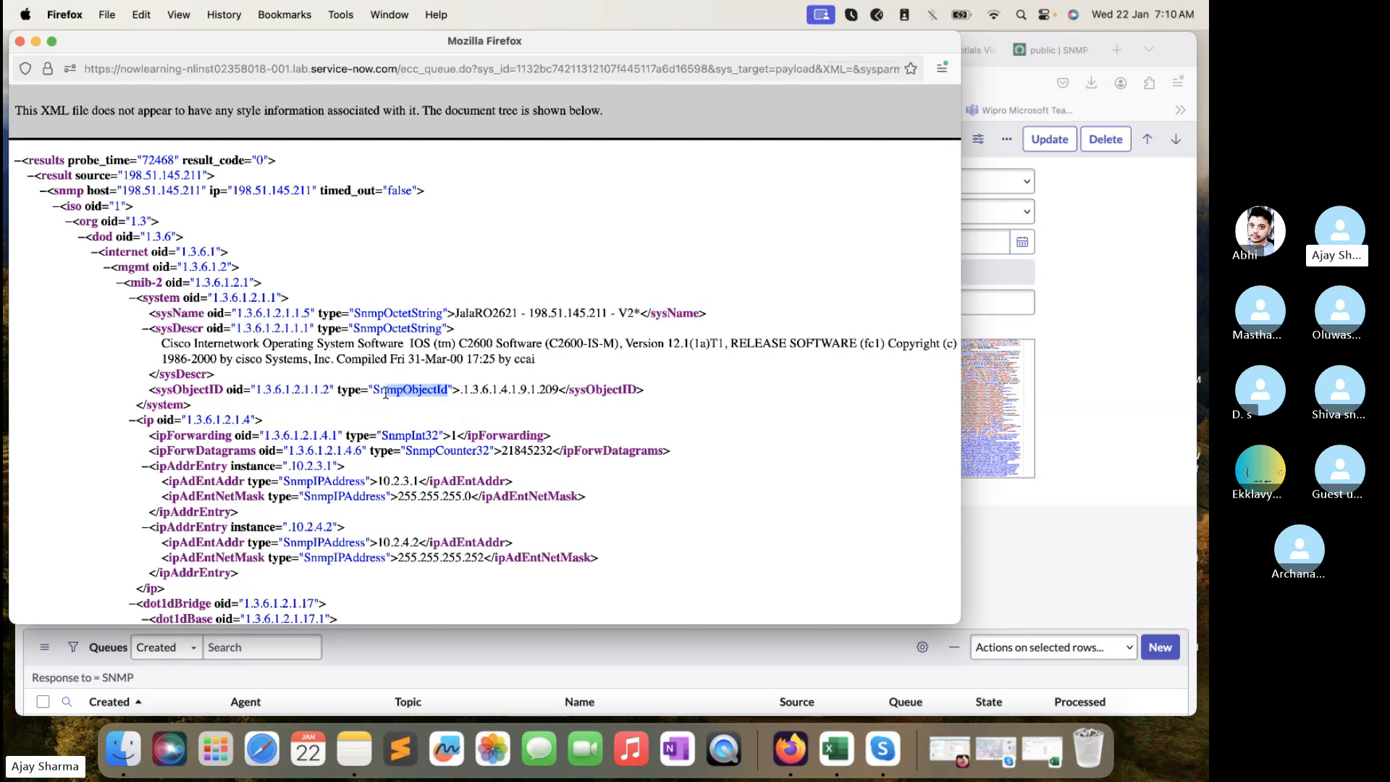
left_click(517, 386)
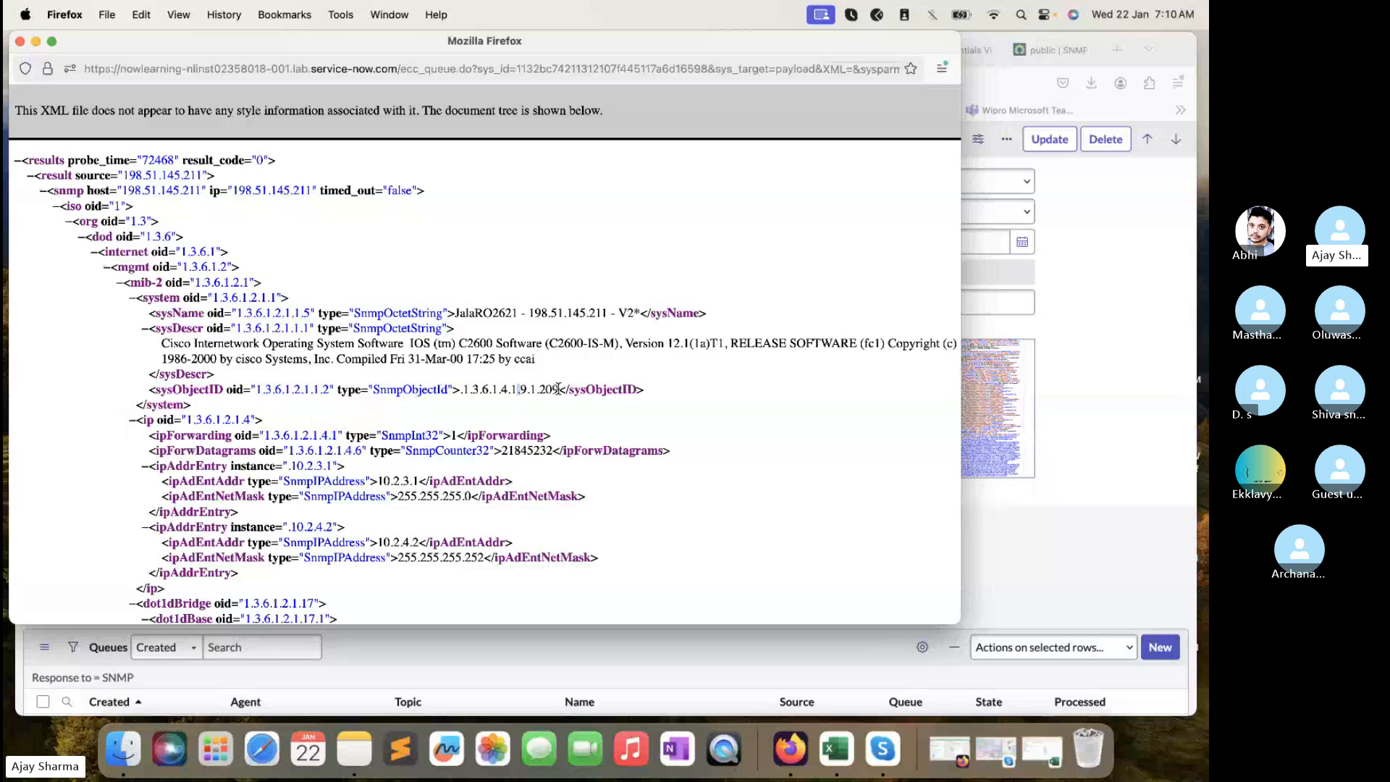
left_click_drag(559, 388, 467, 396)
key("super+c")
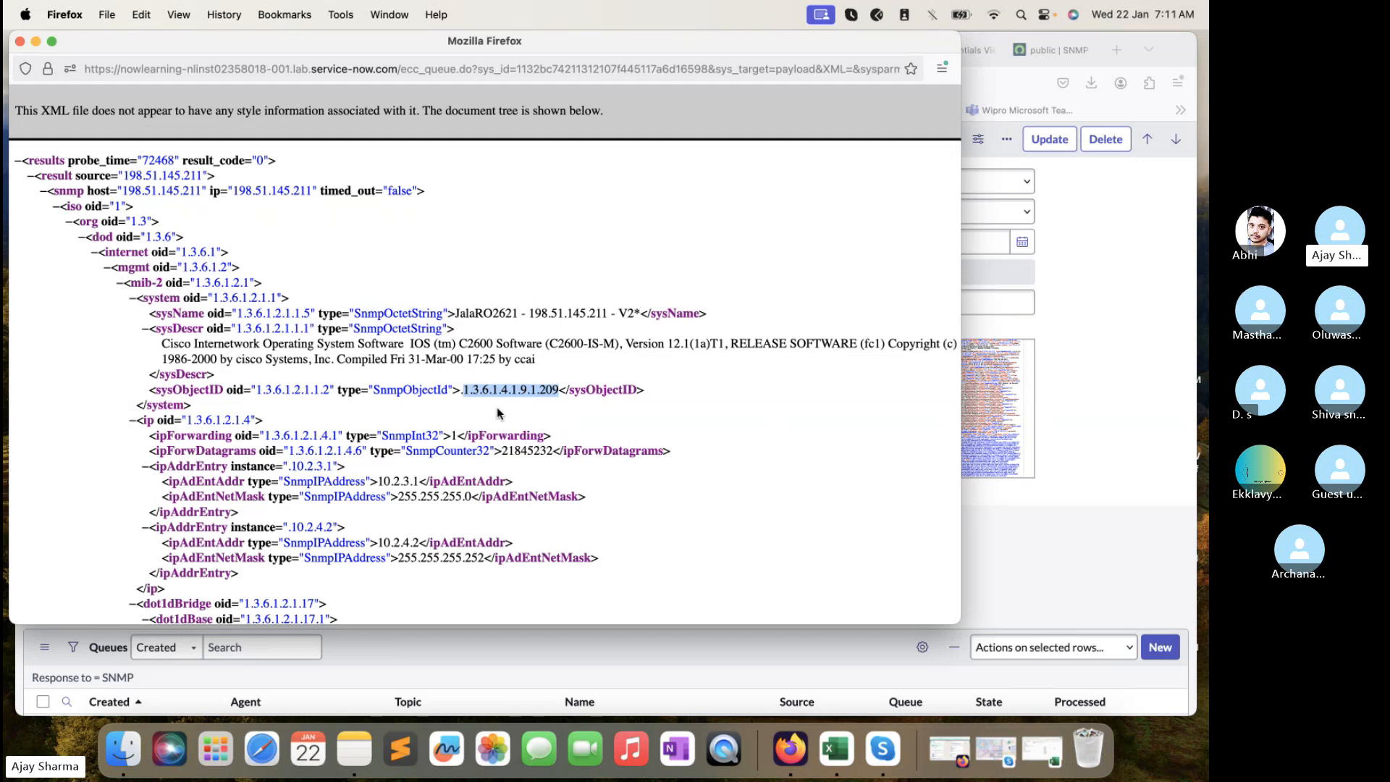
- Close the payload XML window and search Google for OID 1.3.6.1.4.1.9.1.209
left_click(1084, 73)
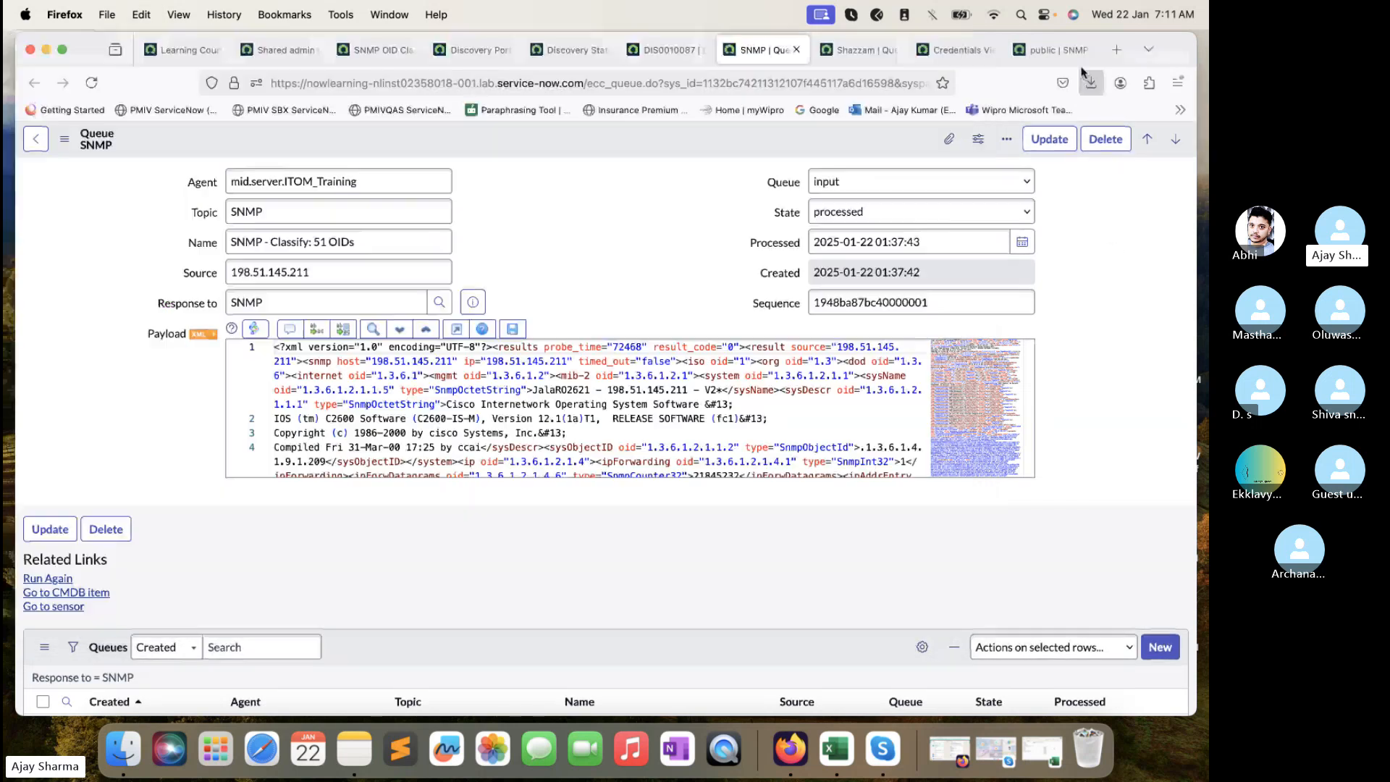
left_click(1117, 49)
left_click(845, 83)
key("super+v")
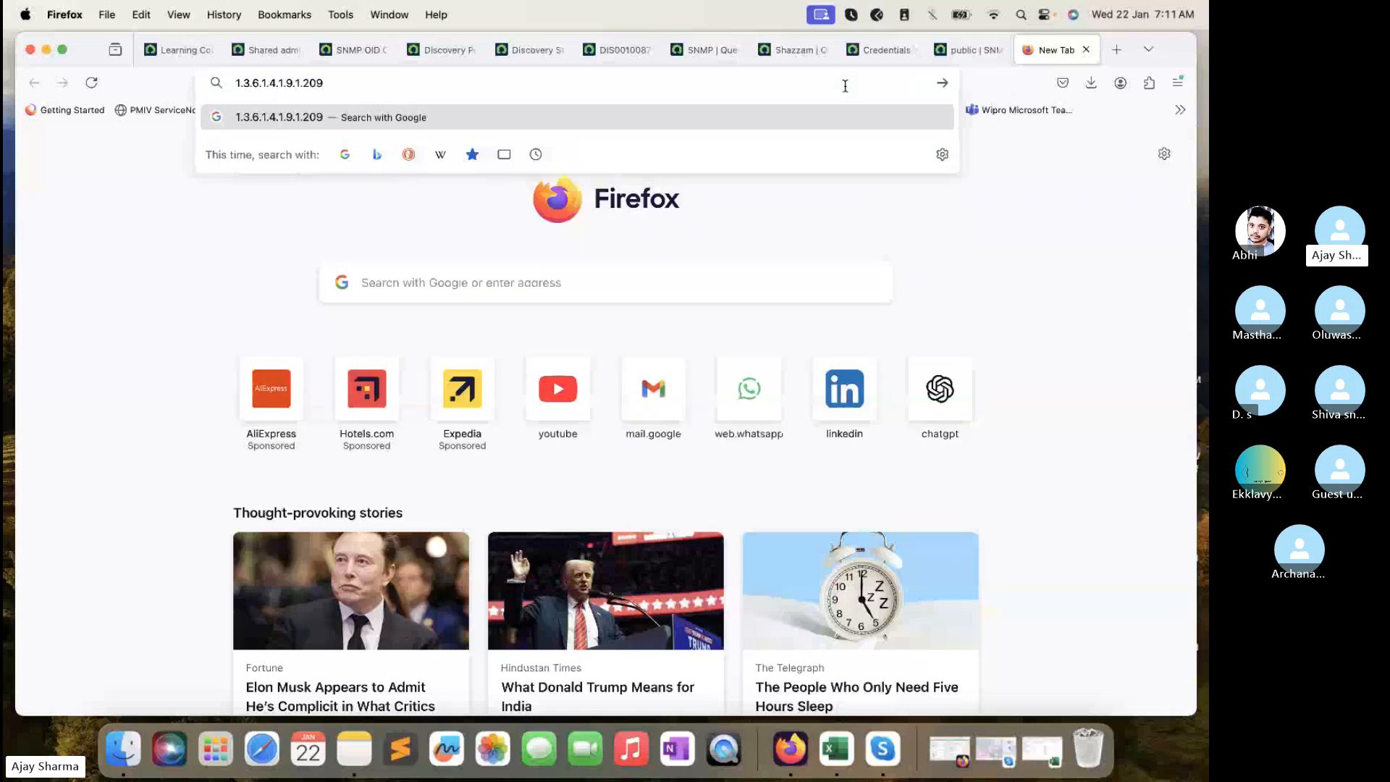
key("Return")
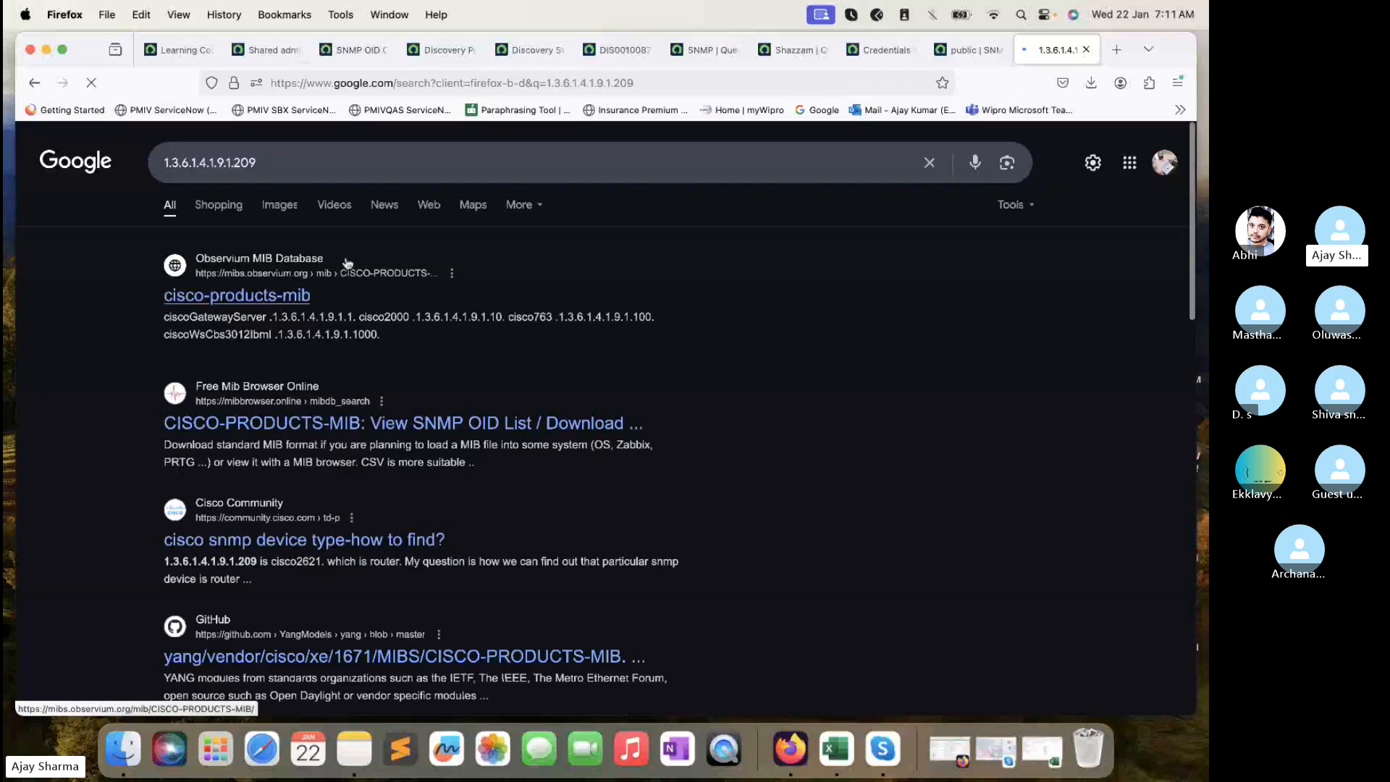
- Open the Observium, Free Mib Browser and Cisco Community results, viewing Observium's CISCO-PRODUCTS-MIB page
left_click(272, 293, "super")
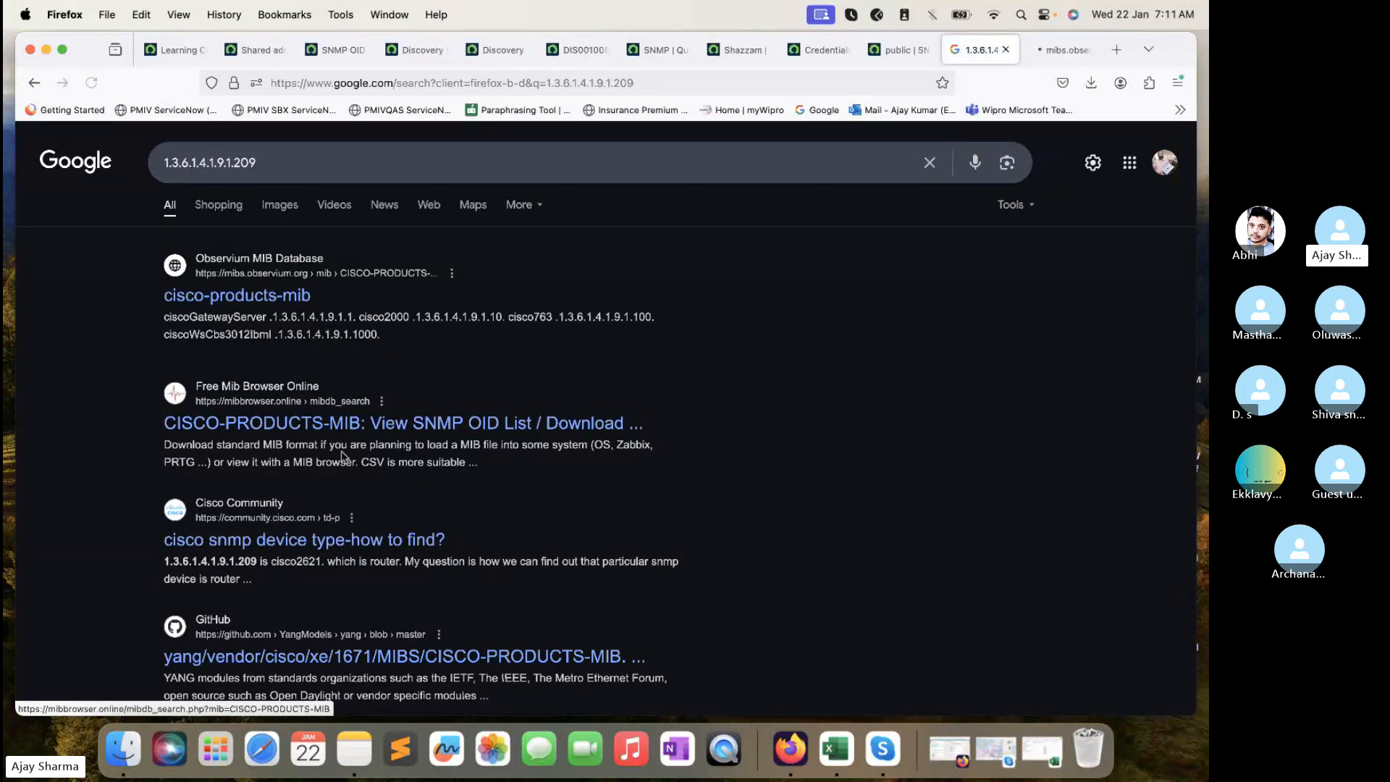
left_click(362, 432, "super")
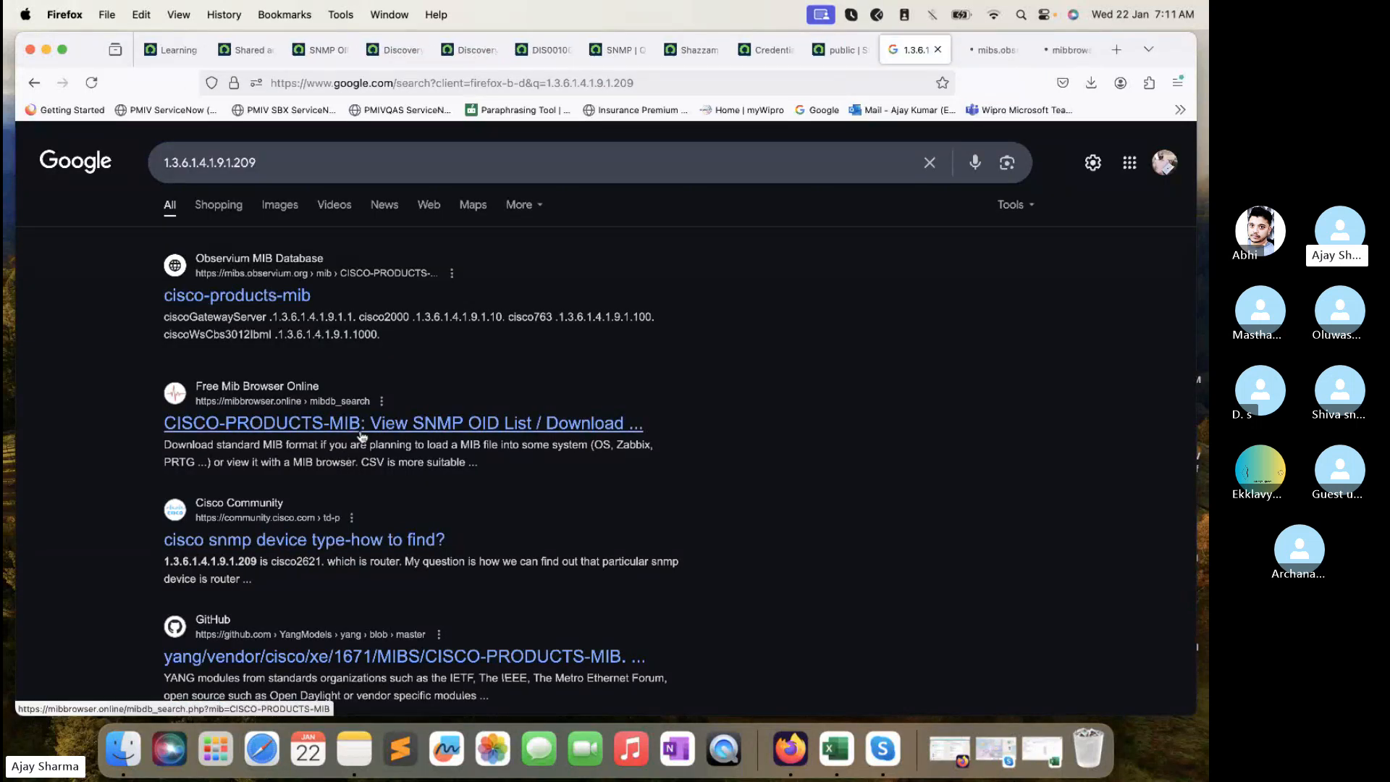
left_click(355, 540, "super")
left_click(923, 50)
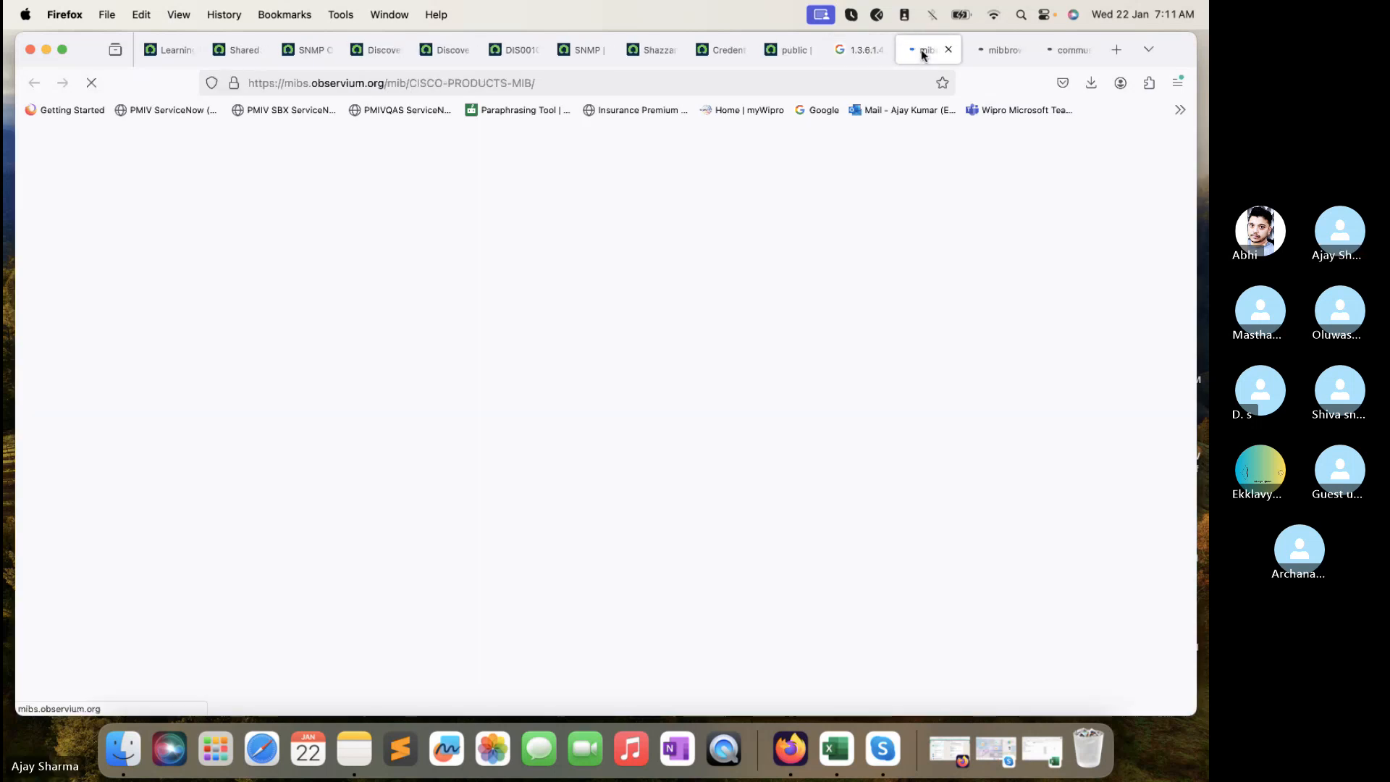
left_click(853, 52)
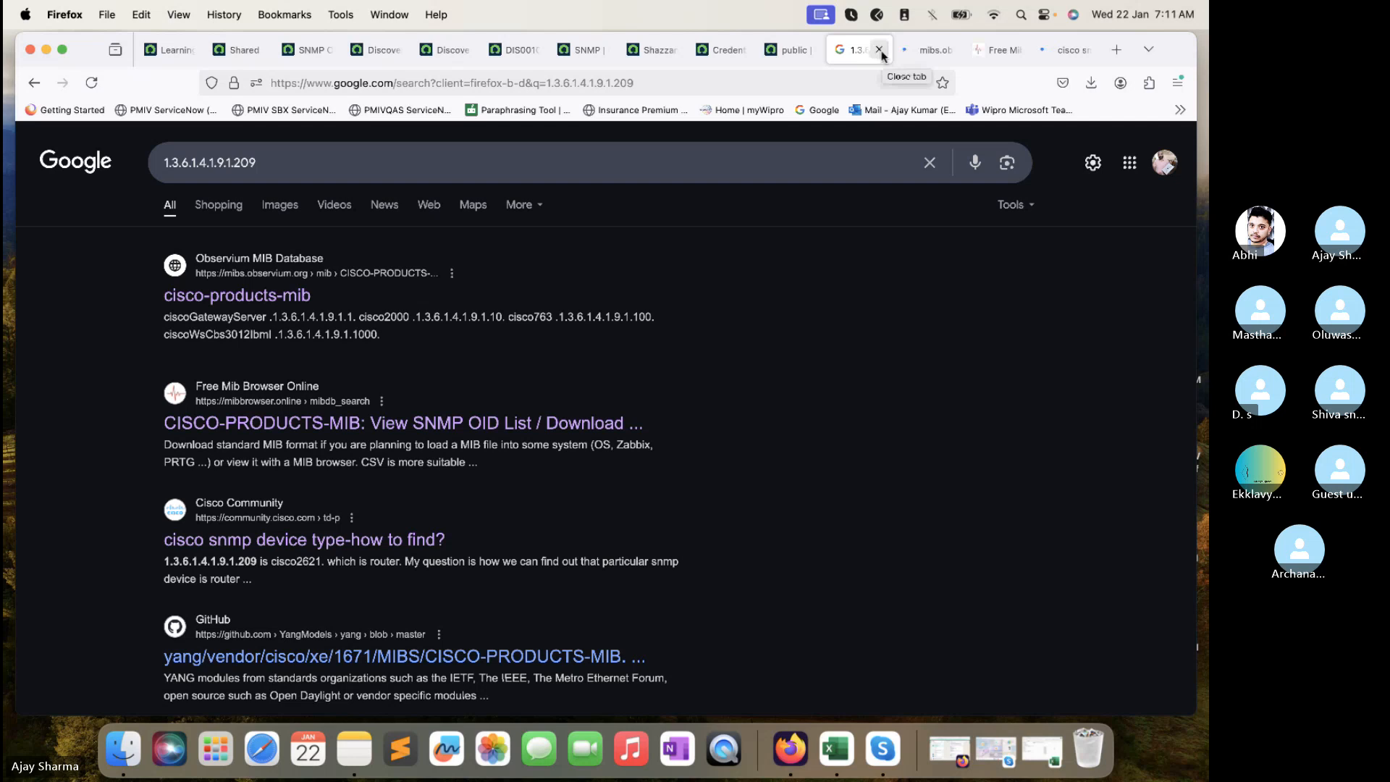
left_click(924, 49)
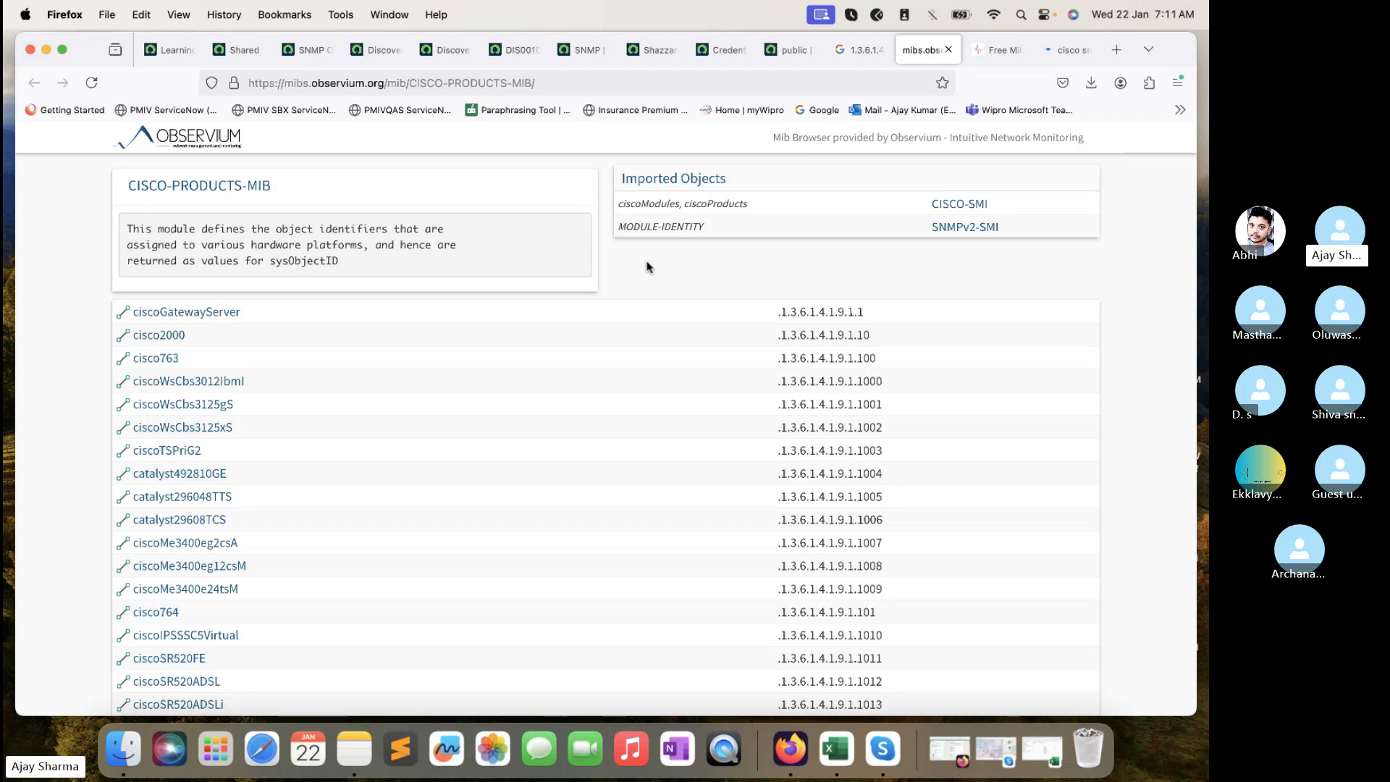
- Find 1.3.6.1.4.1.9.1.209 in the CISCO-PRODUCTS-MIB list and confirm it maps to cisco2621
key("super+f")
scroll(655, 318, "down", 5)
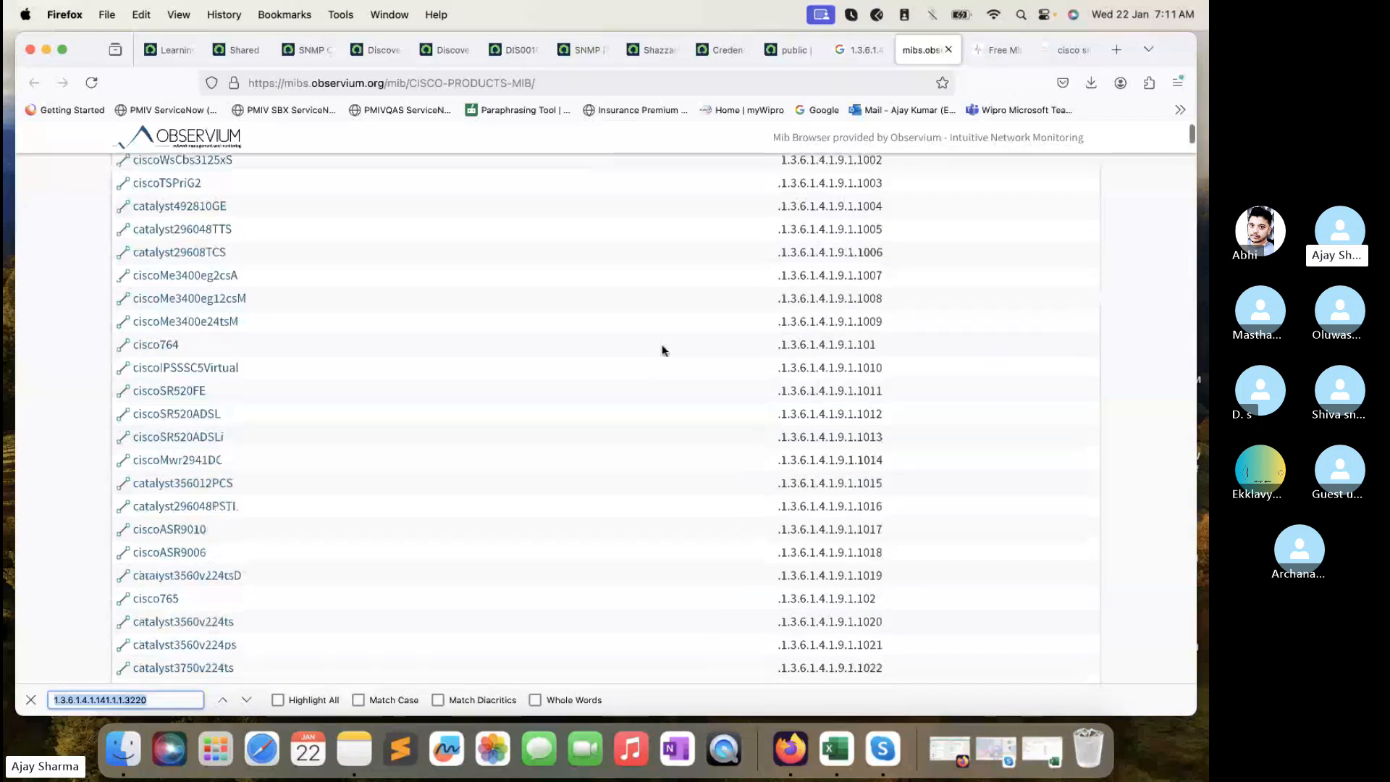
scroll(661, 348, "up", 5)
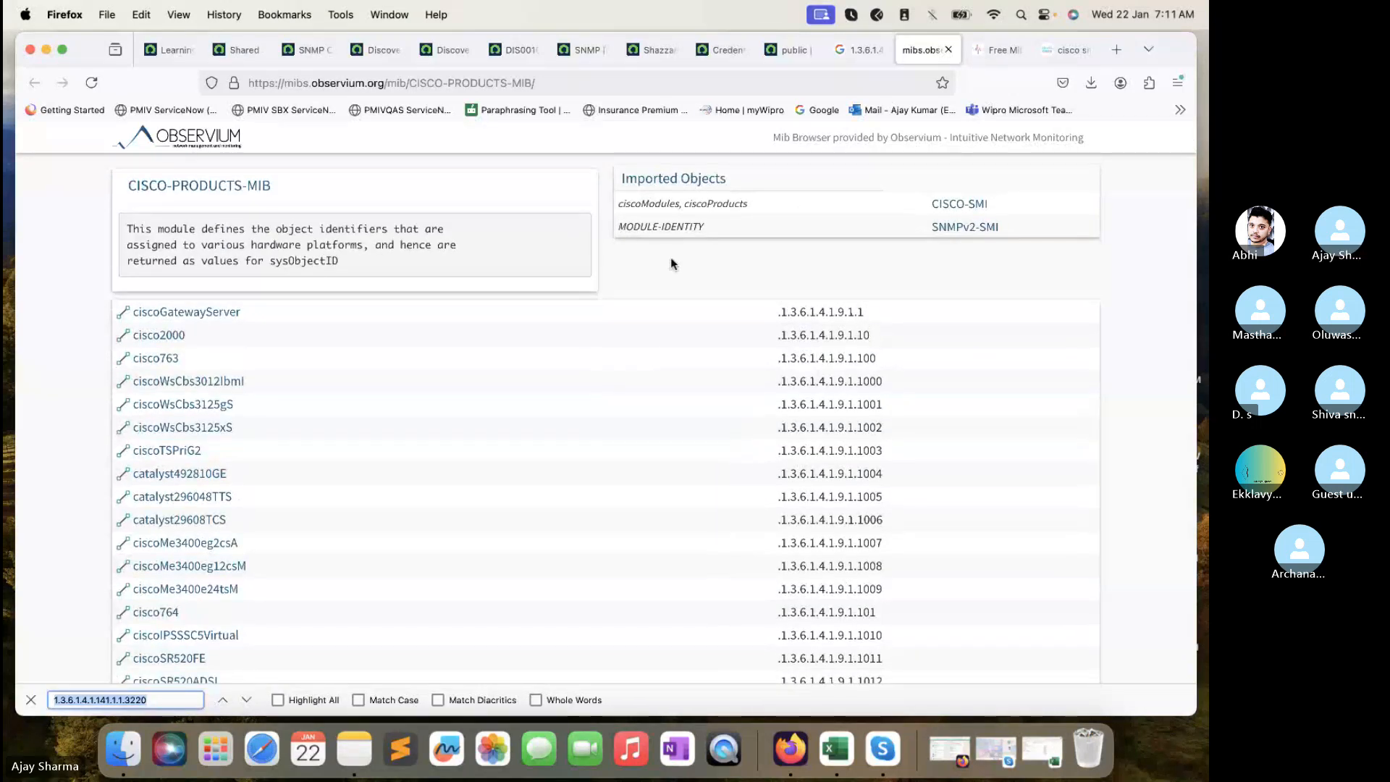
key("super+v")
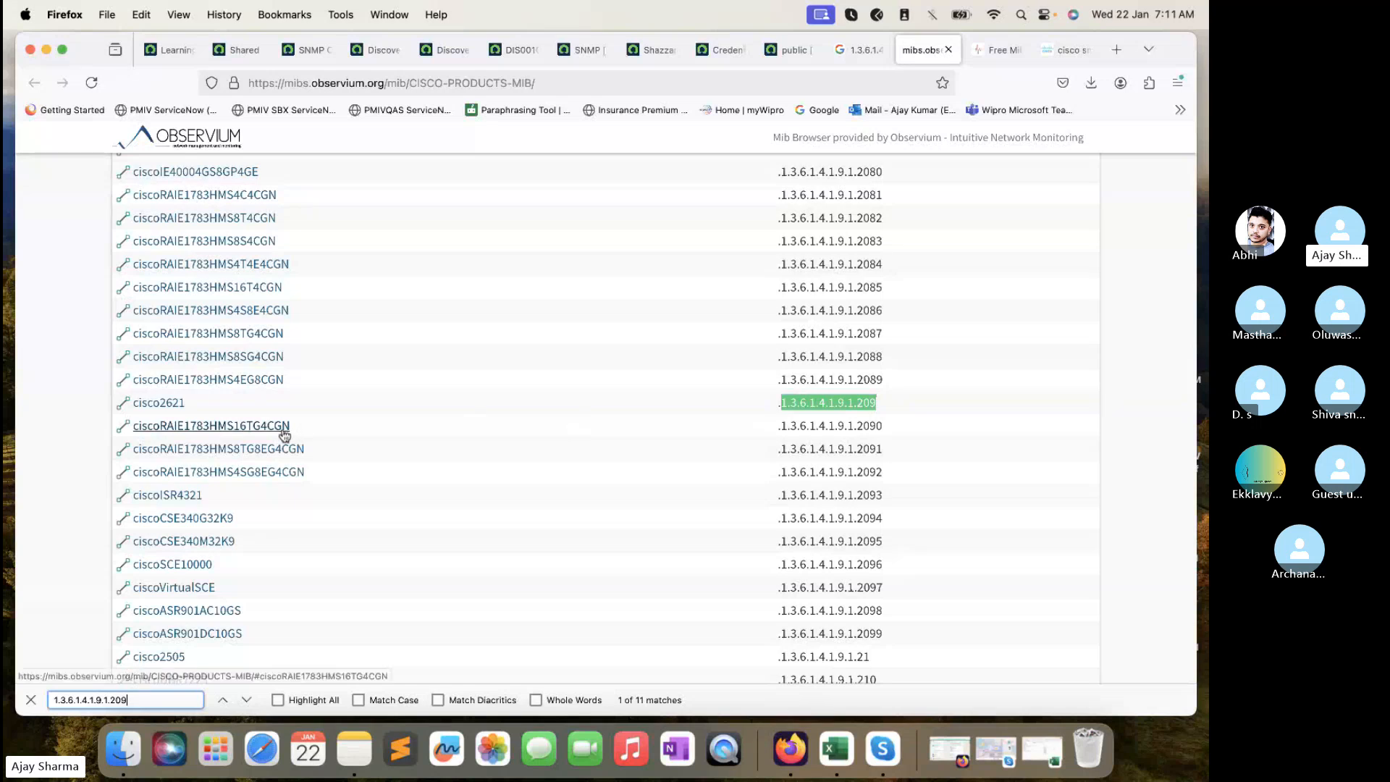
scroll(174, 409, "up", 10)
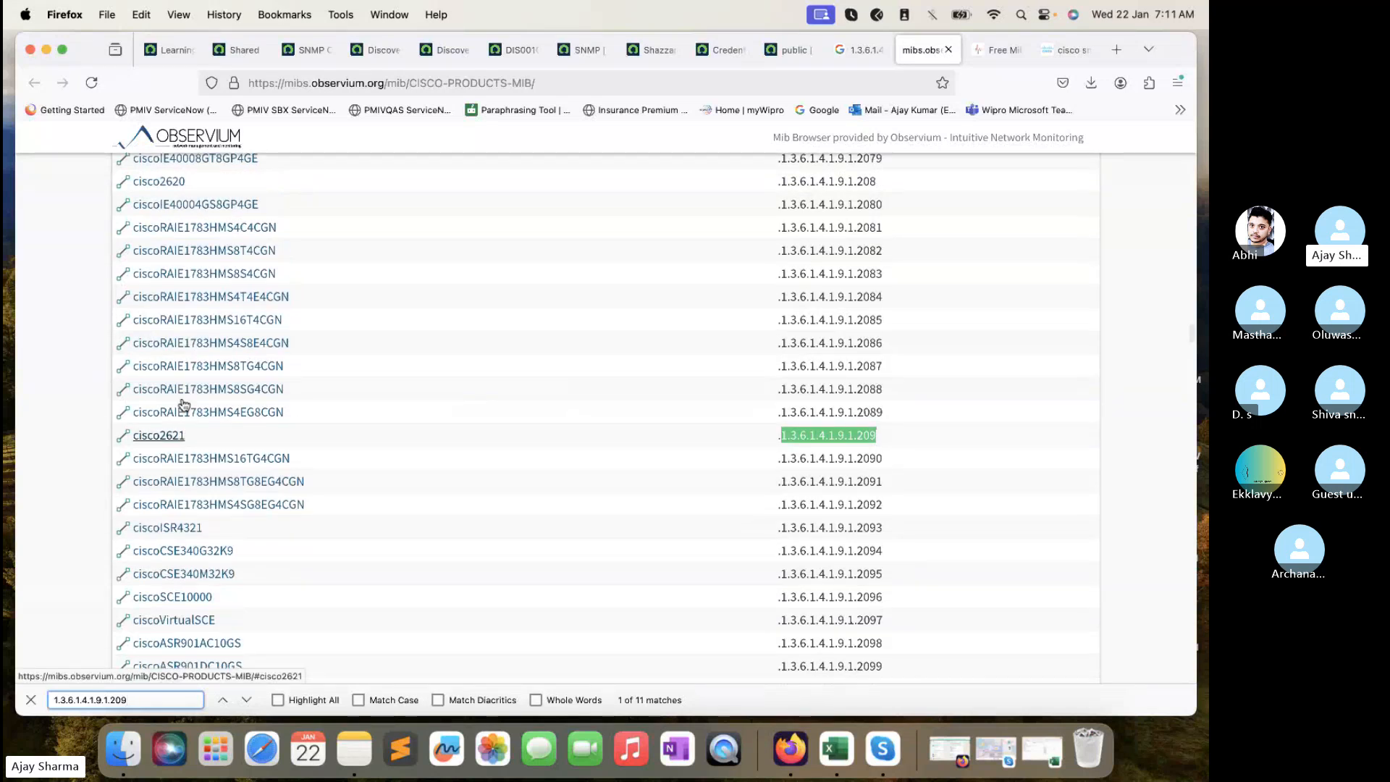
scroll(183, 404, "down", 15)
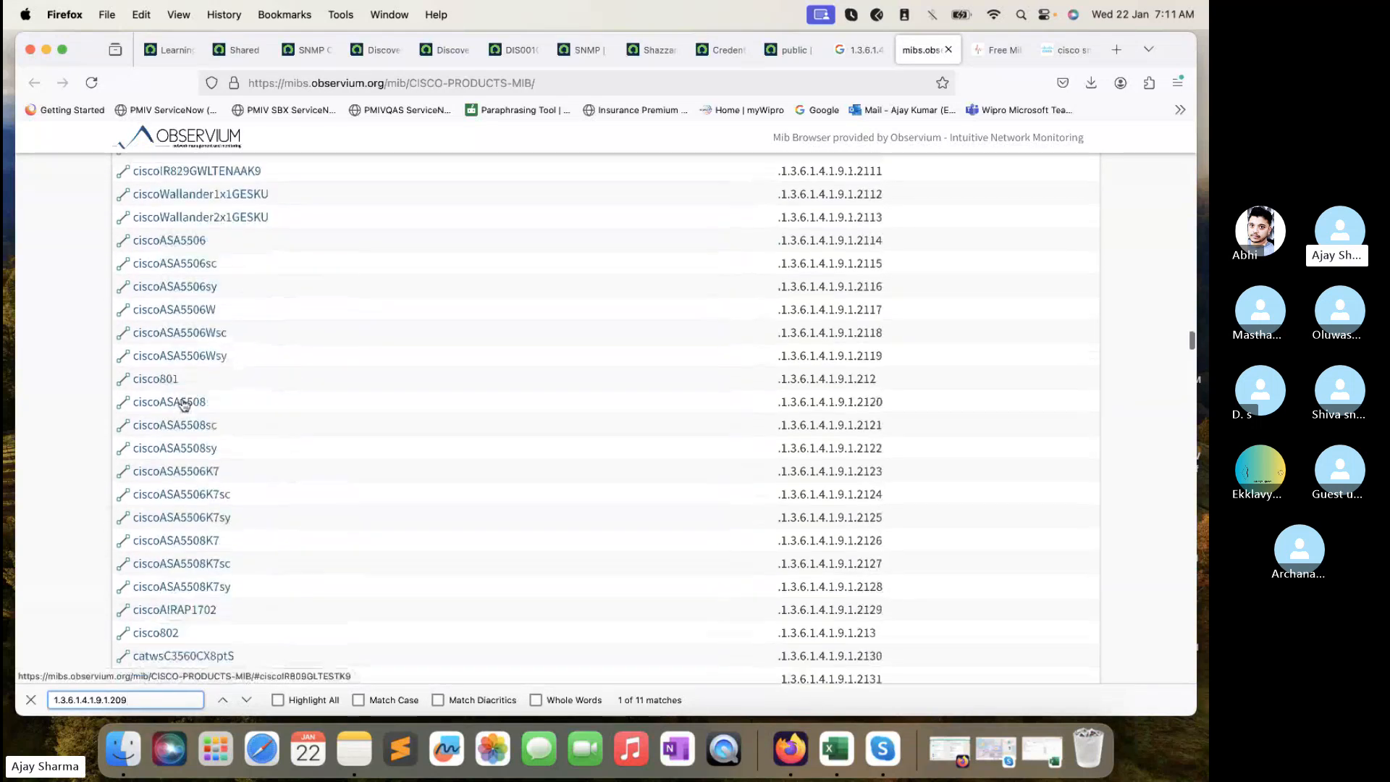
scroll(224, 565, "down", 5)
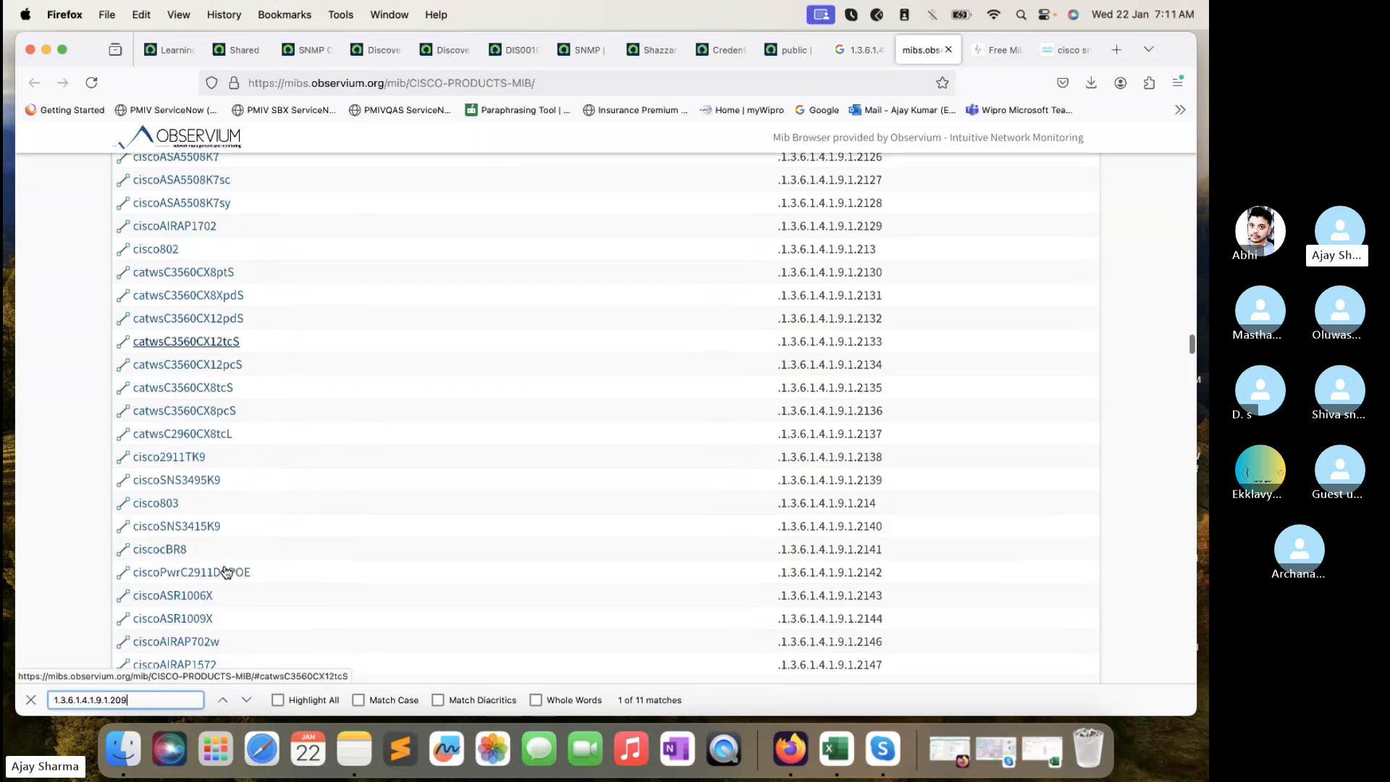
scroll(227, 572, "down", 20)
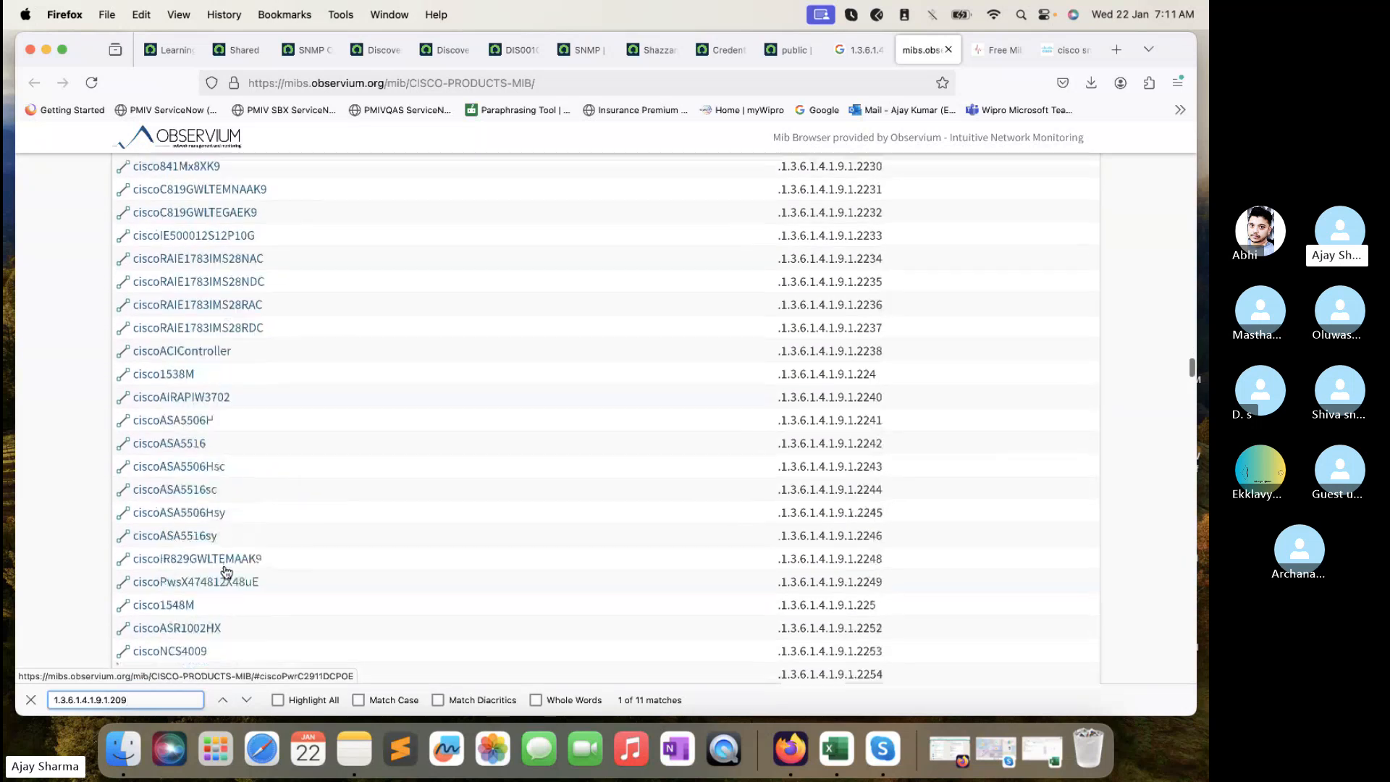
scroll(224, 565, "up", 20)
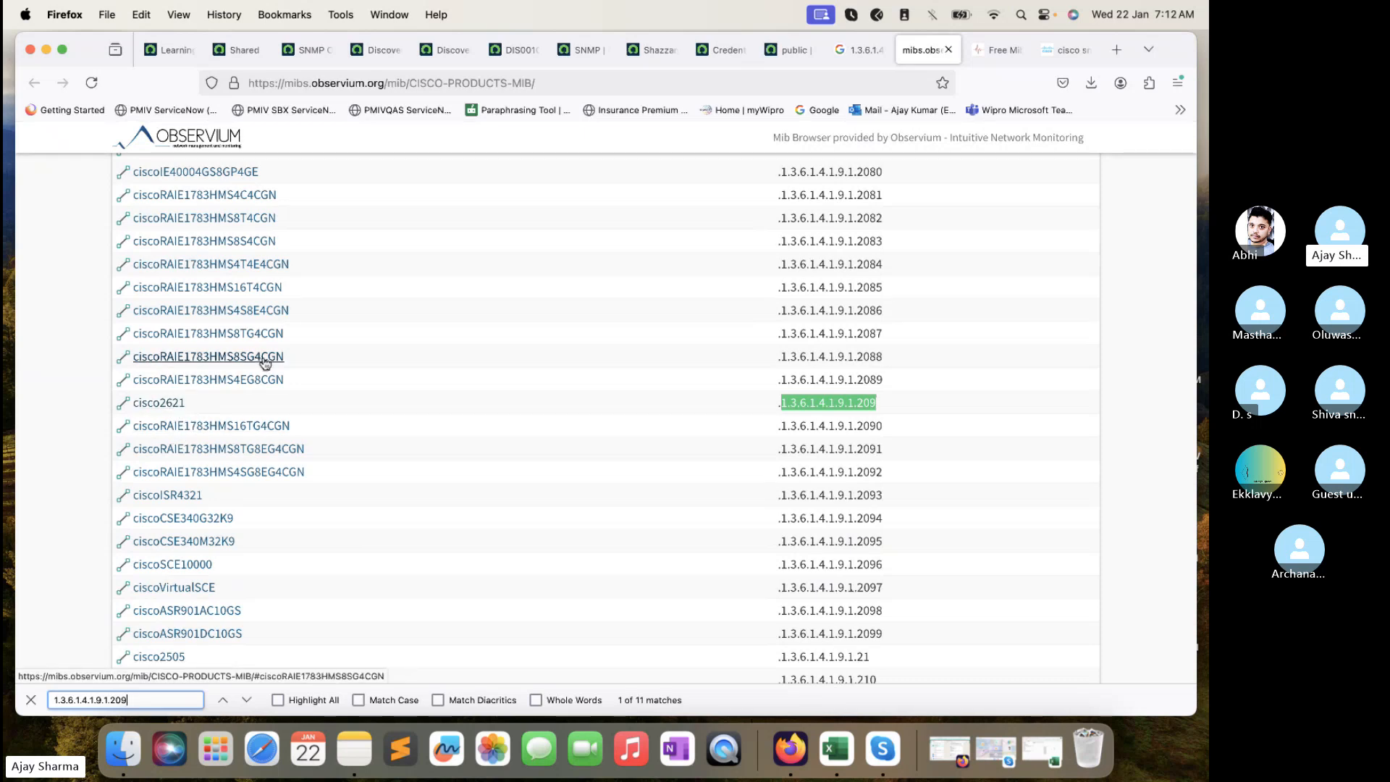
scroll(265, 362, "up", 20)
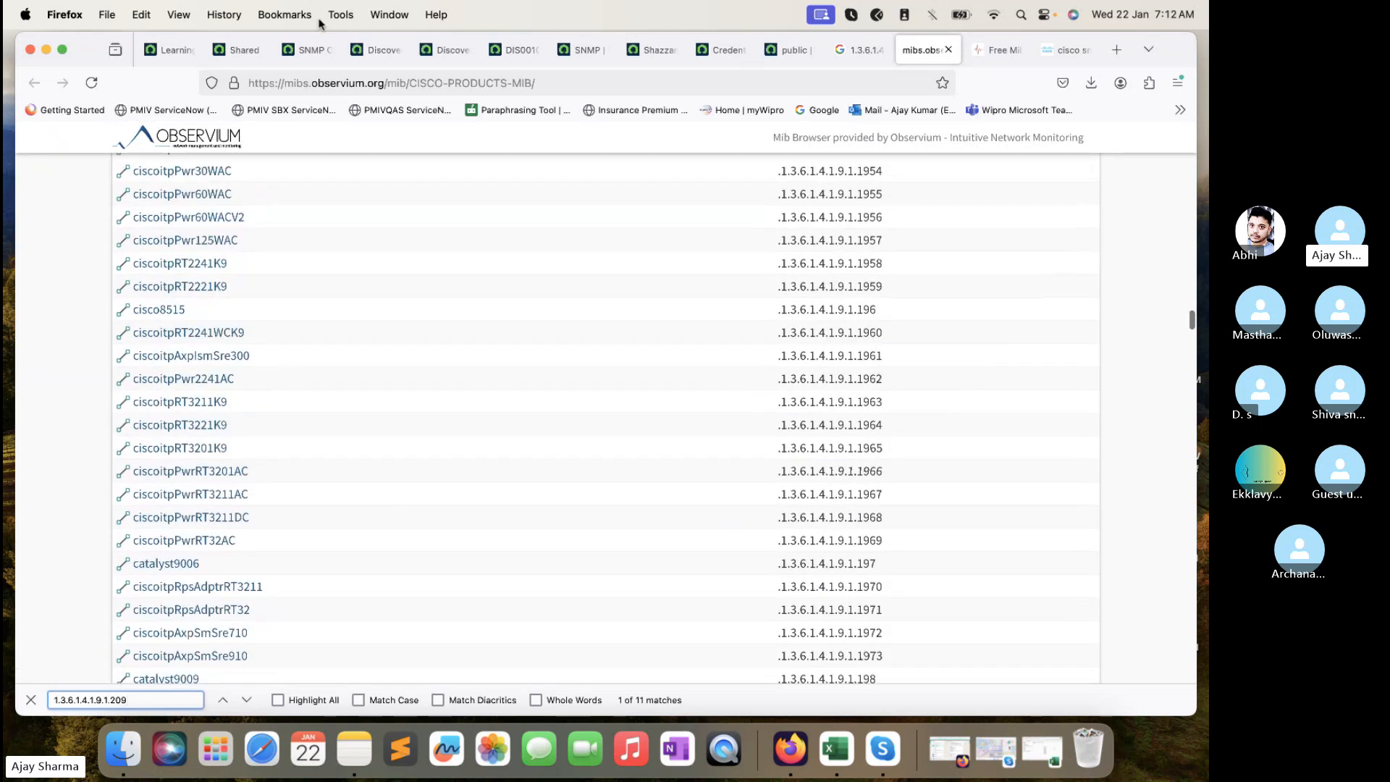
left_click(307, 52)
- Filter the SNMP OID Classifications list to Oid =1.3.6.1.4.1.9.1.209
left_click(210, 217)
type("1.3.6.1.4.1.9.1.209")
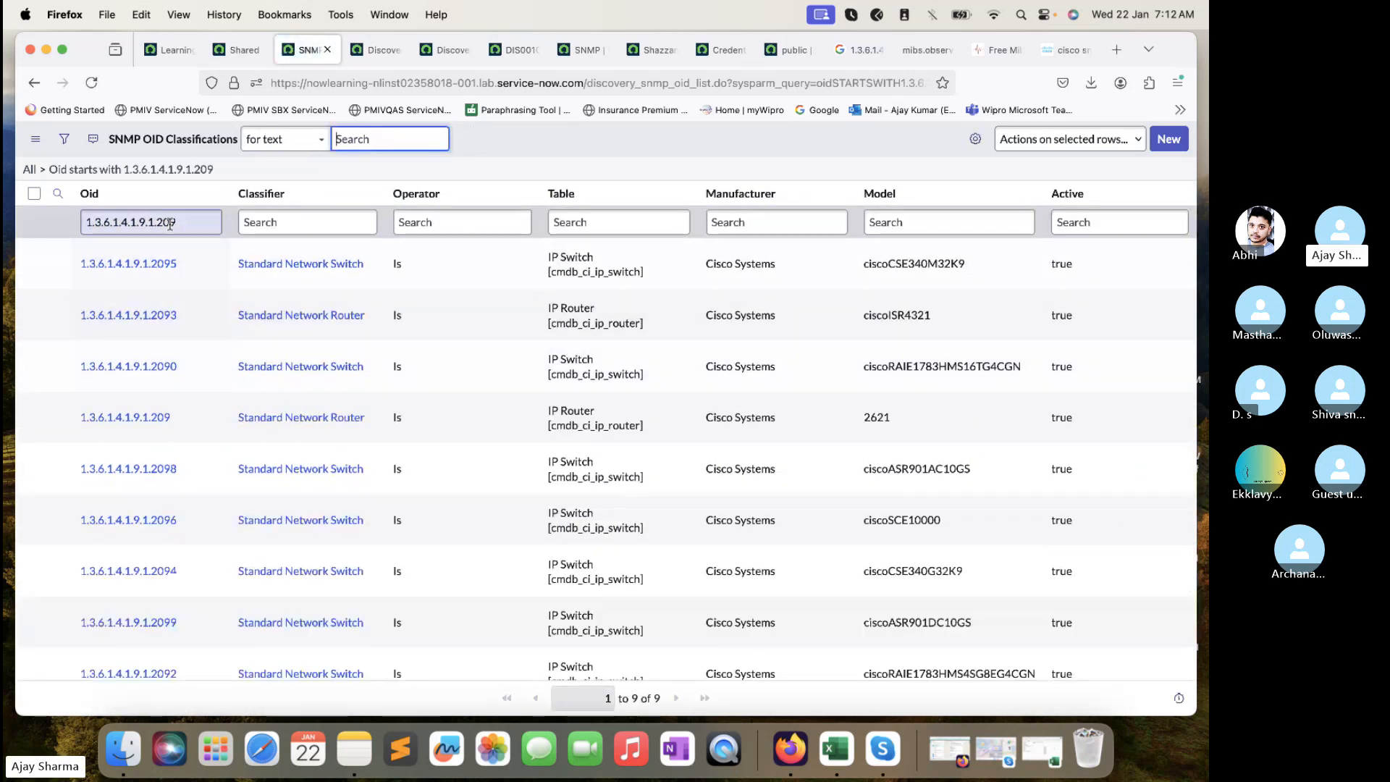
left_click(129, 223)
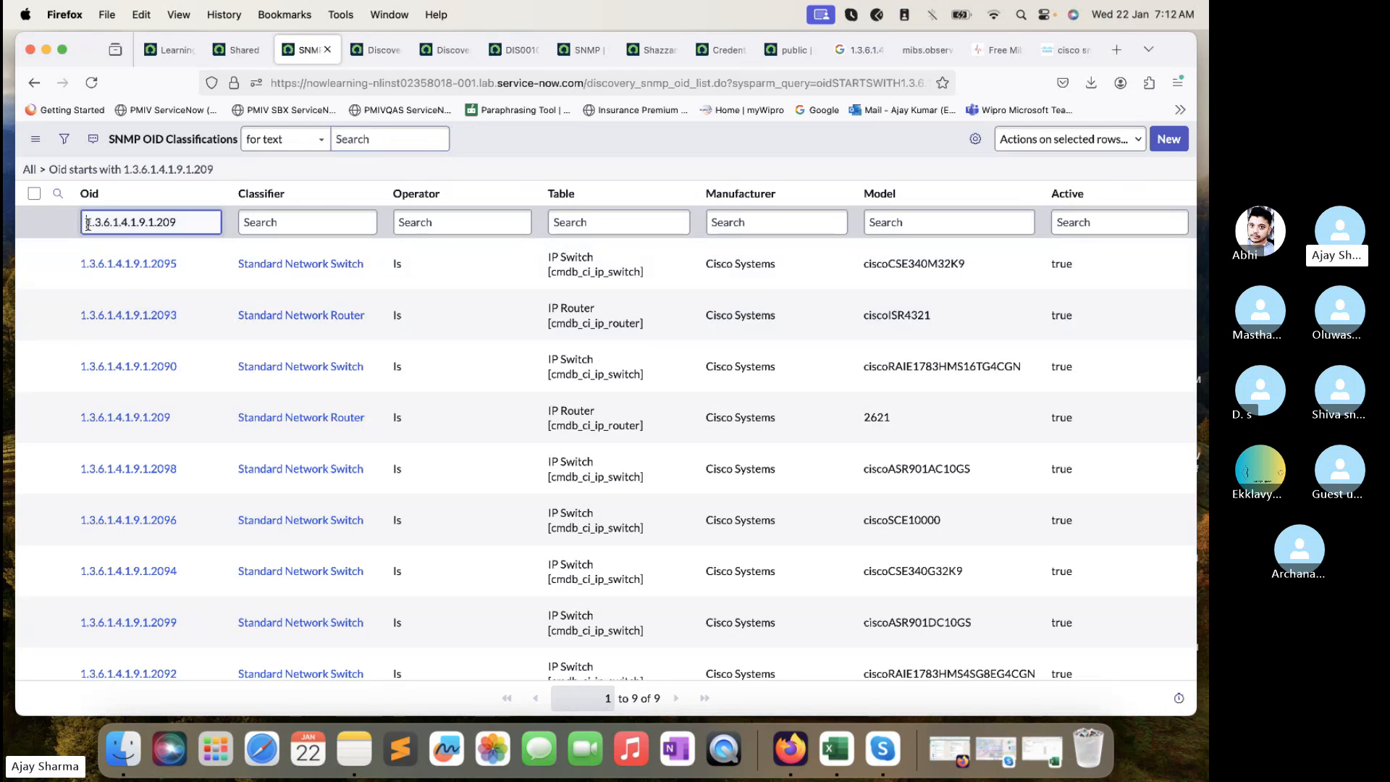
type("=")
key("Return")
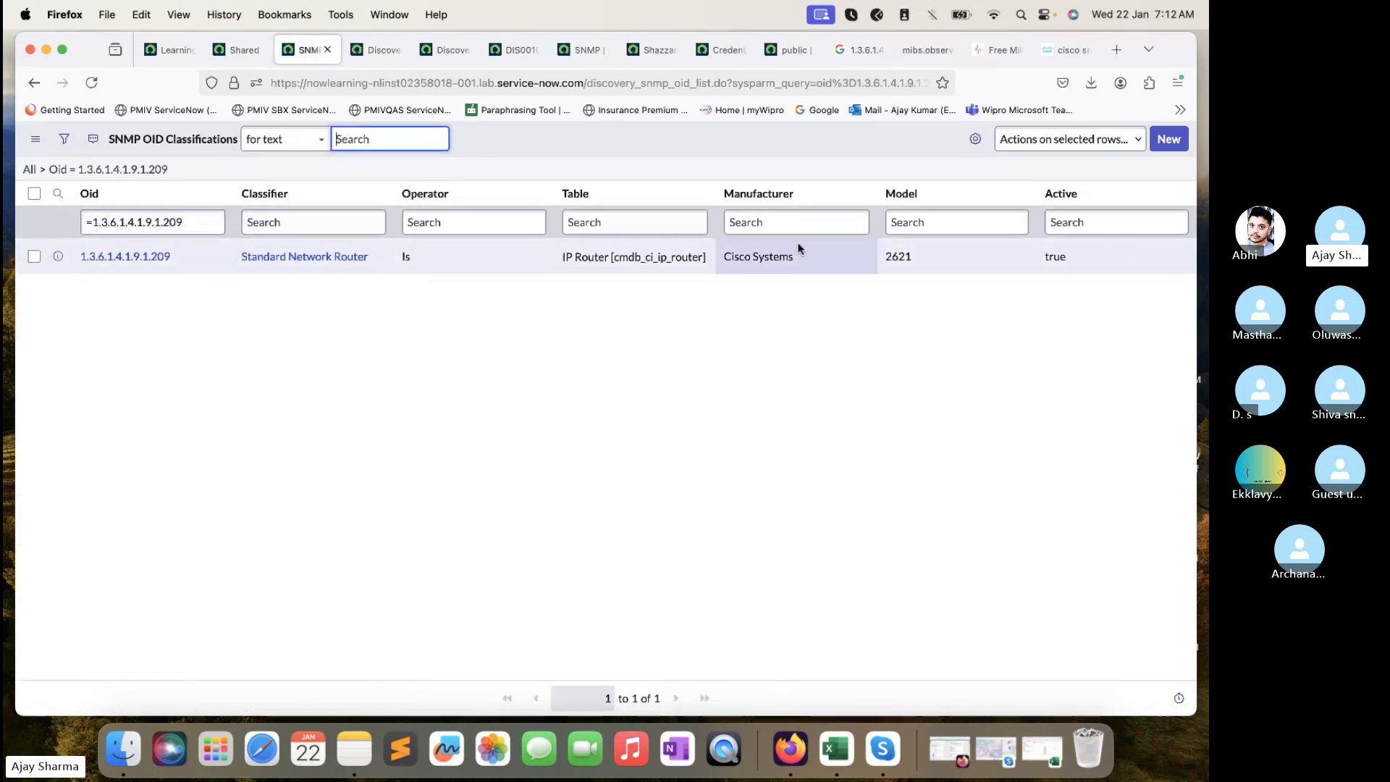
- Open the matching Cisco Systems 2621 classification and preview its Standard Network Router classifier
left_click(83, 265, "super")
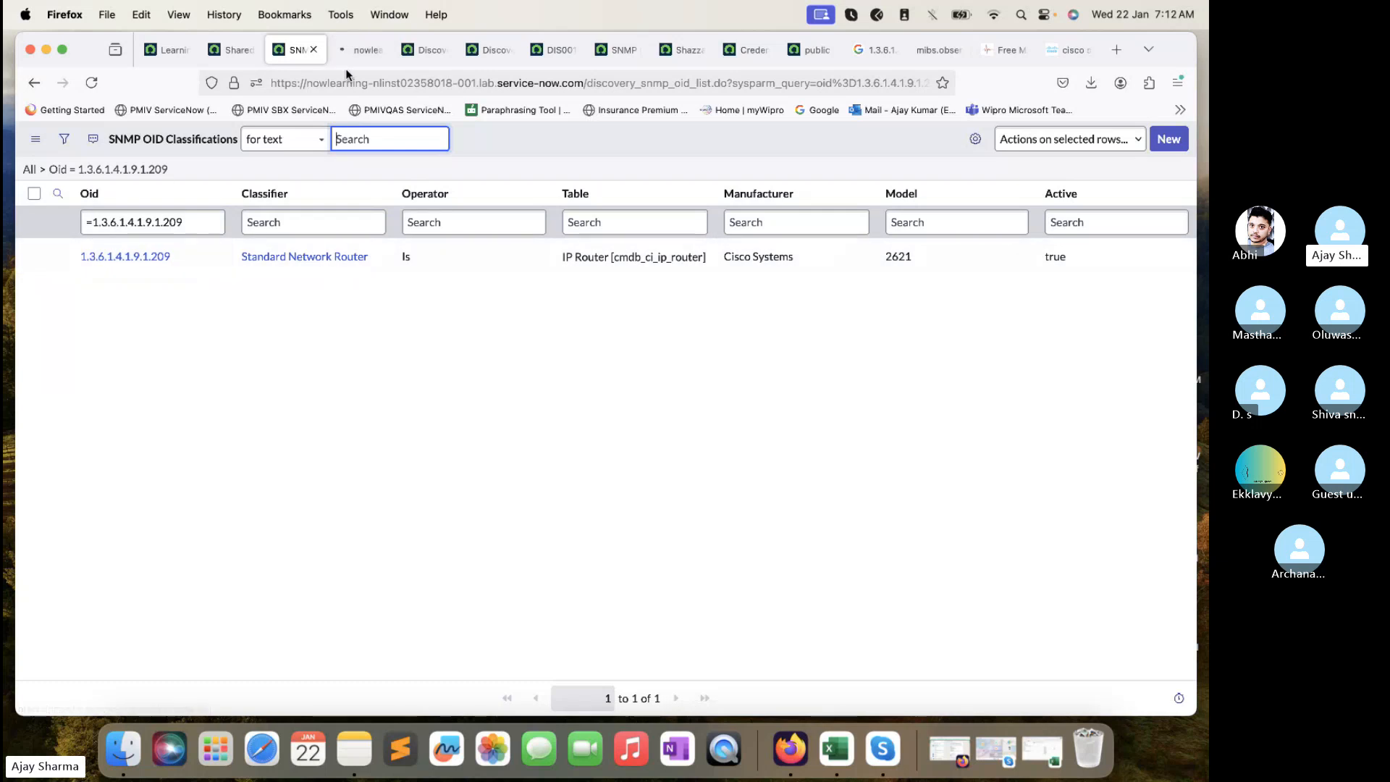
left_click(348, 63)
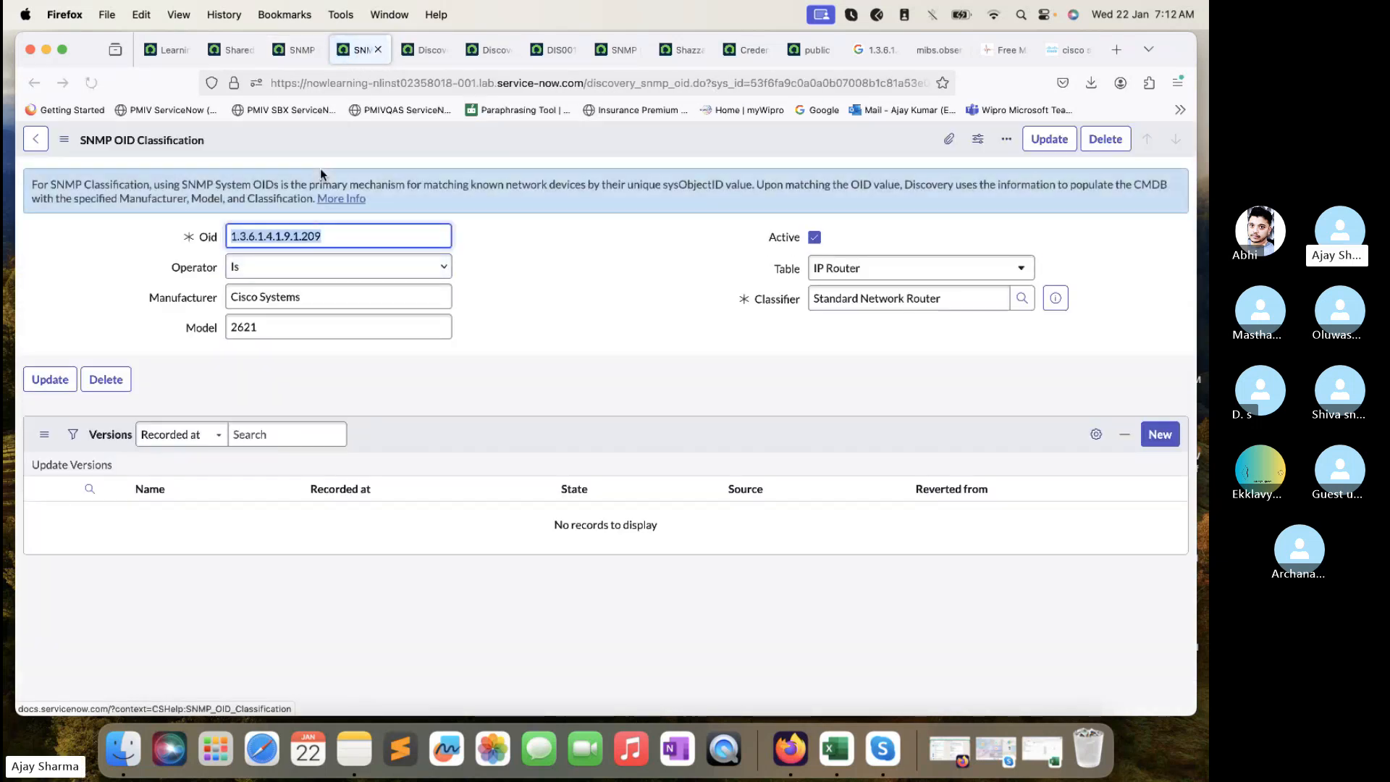
left_click_drag(306, 299, 212, 331)
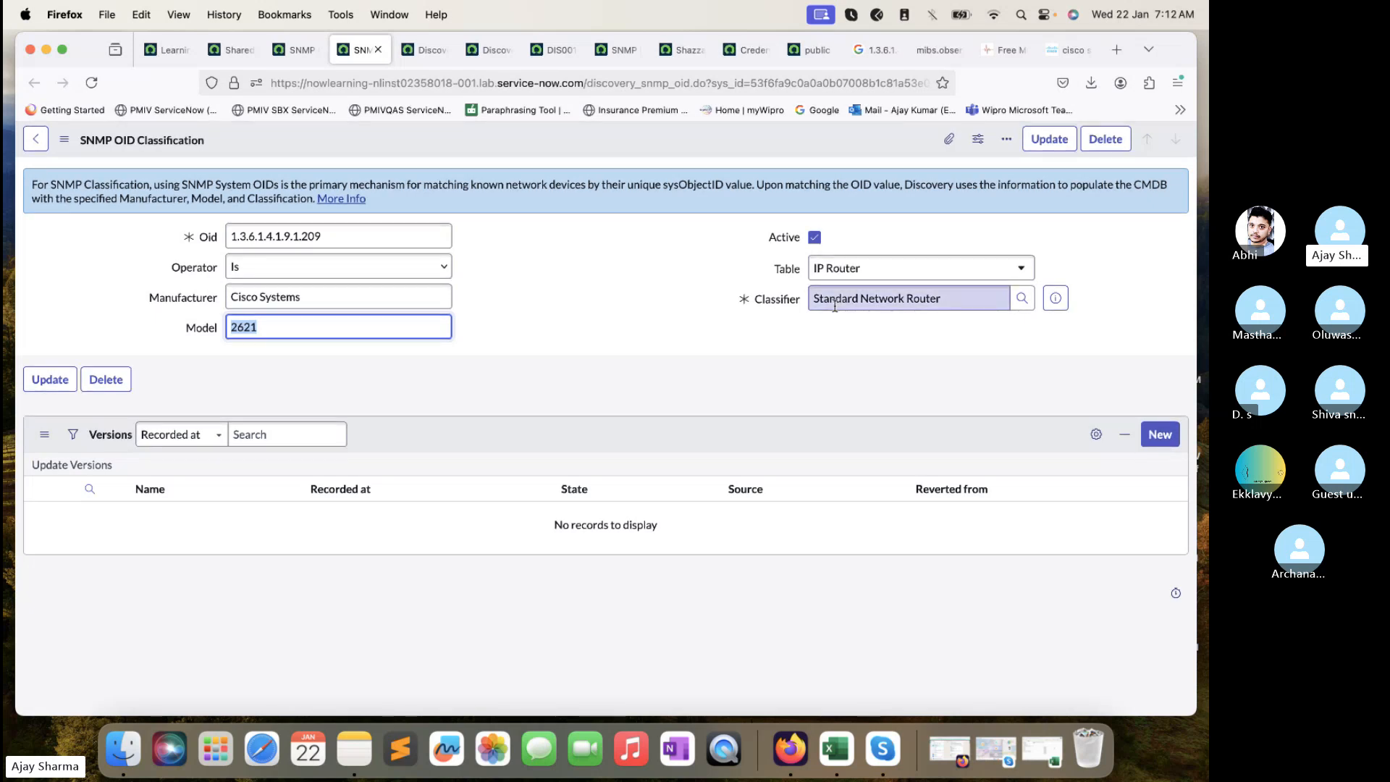
left_click(1064, 310)
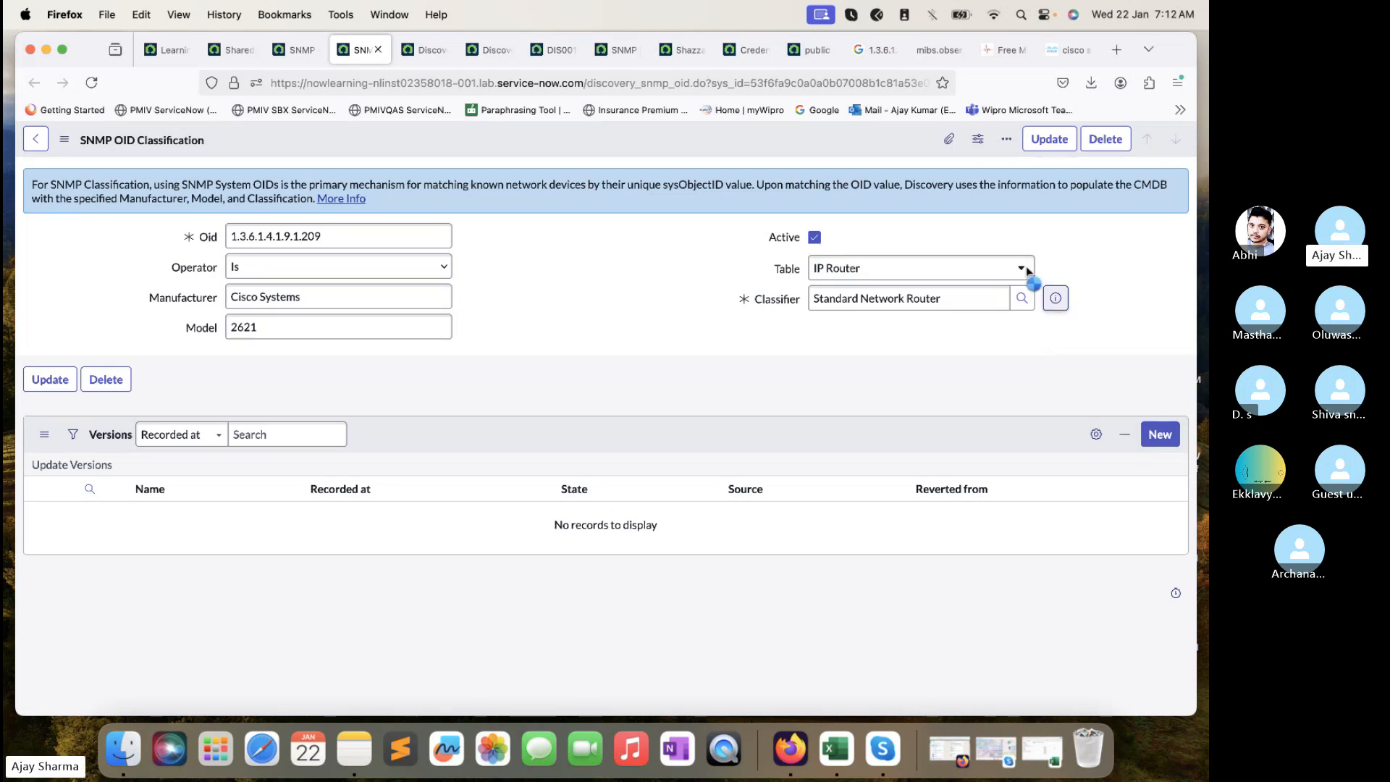
- Open the Standard Network Router classification record and review its criteria and triggered probes
left_click(1056, 298)
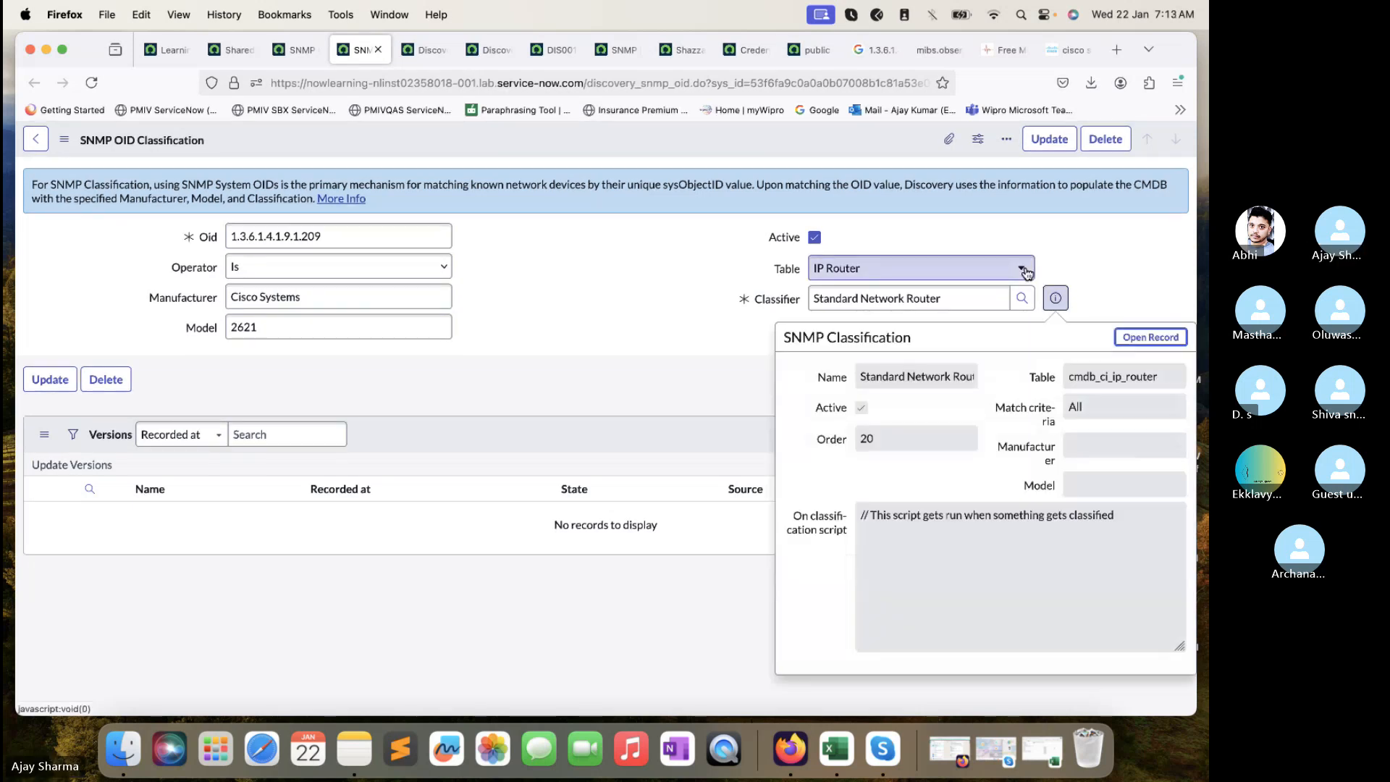
left_click(1172, 338)
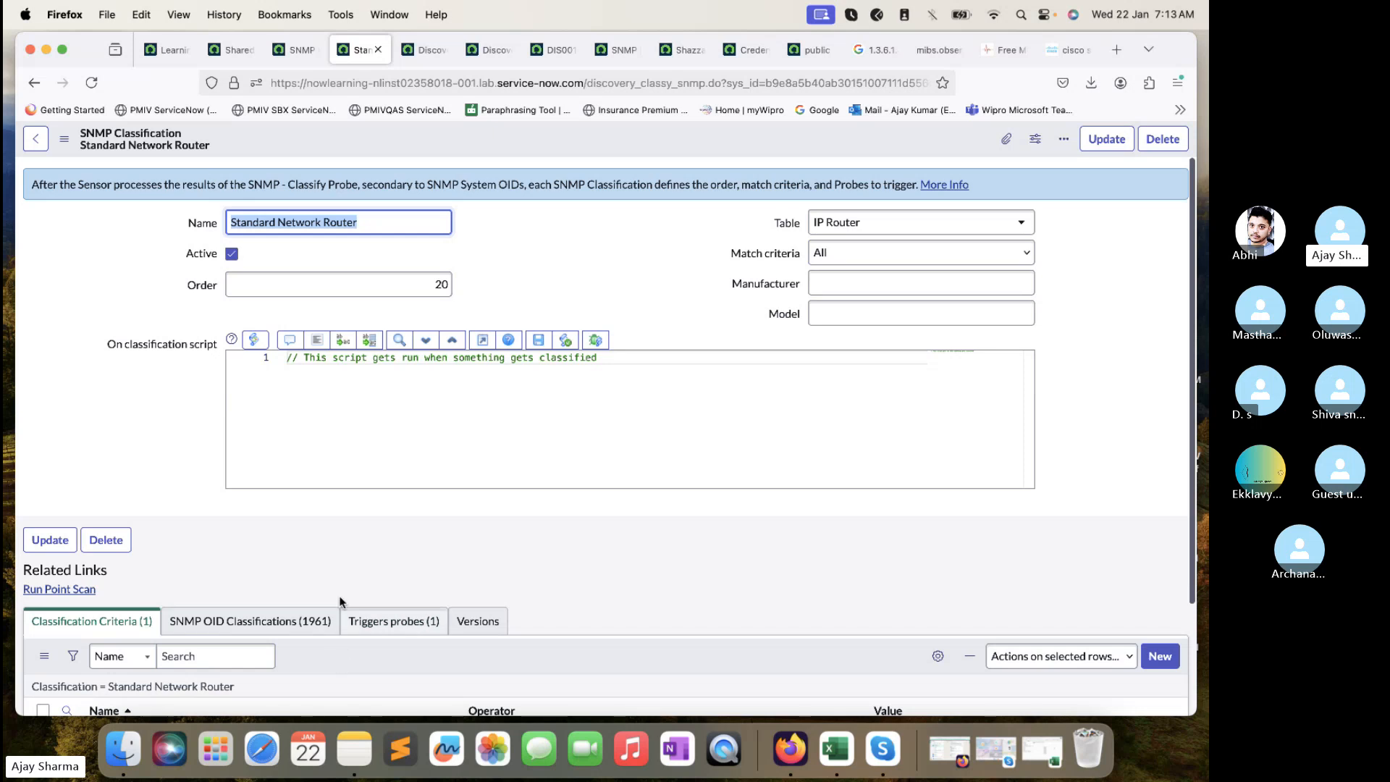
scroll(337, 587, "down", 3)
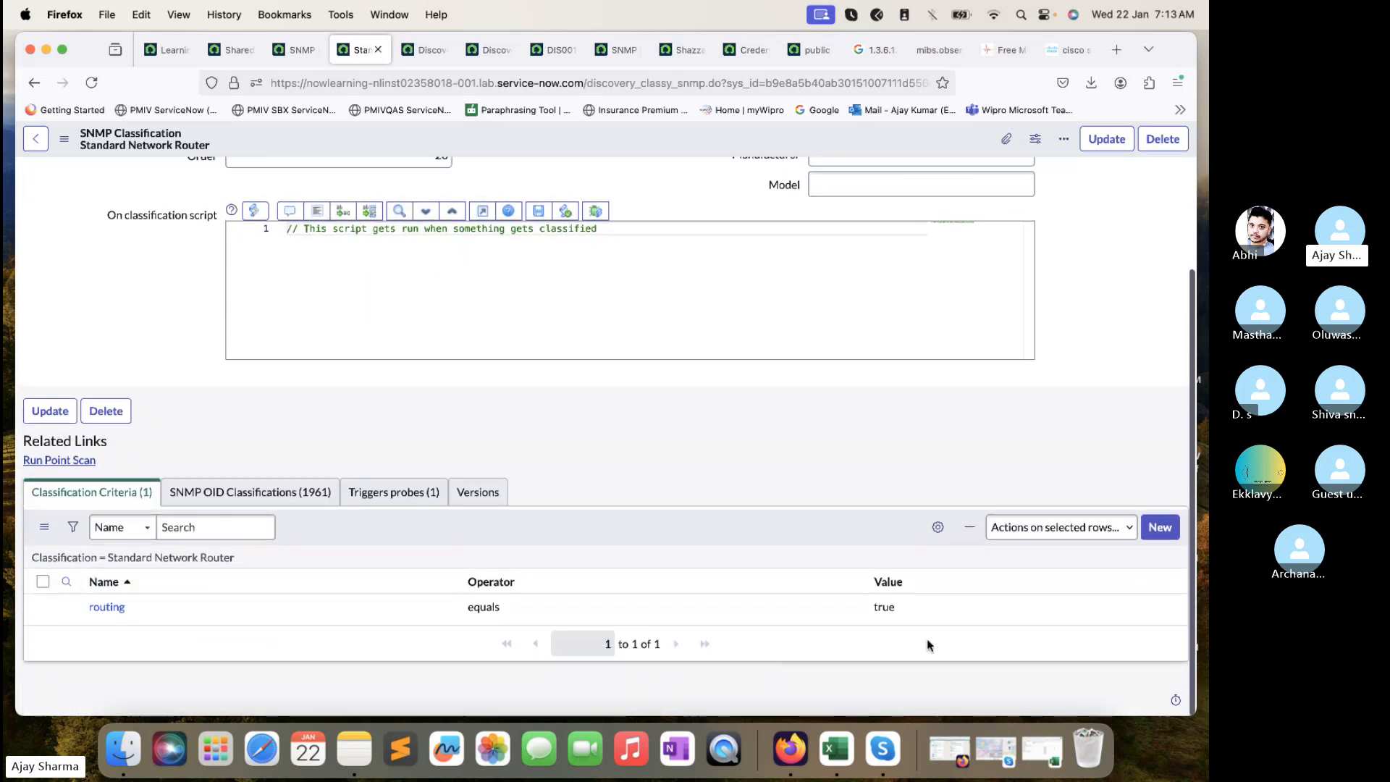
left_click(1052, 671)
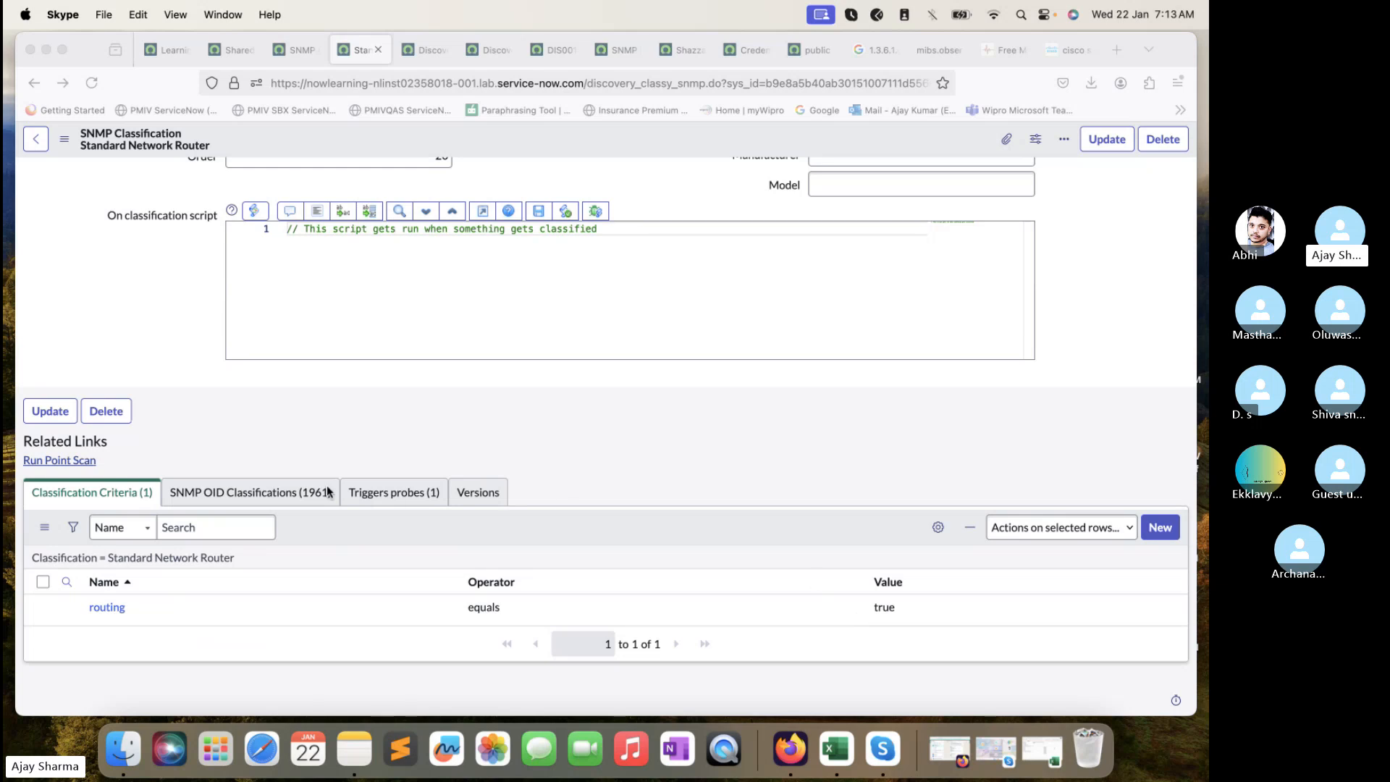
left_click(279, 494)
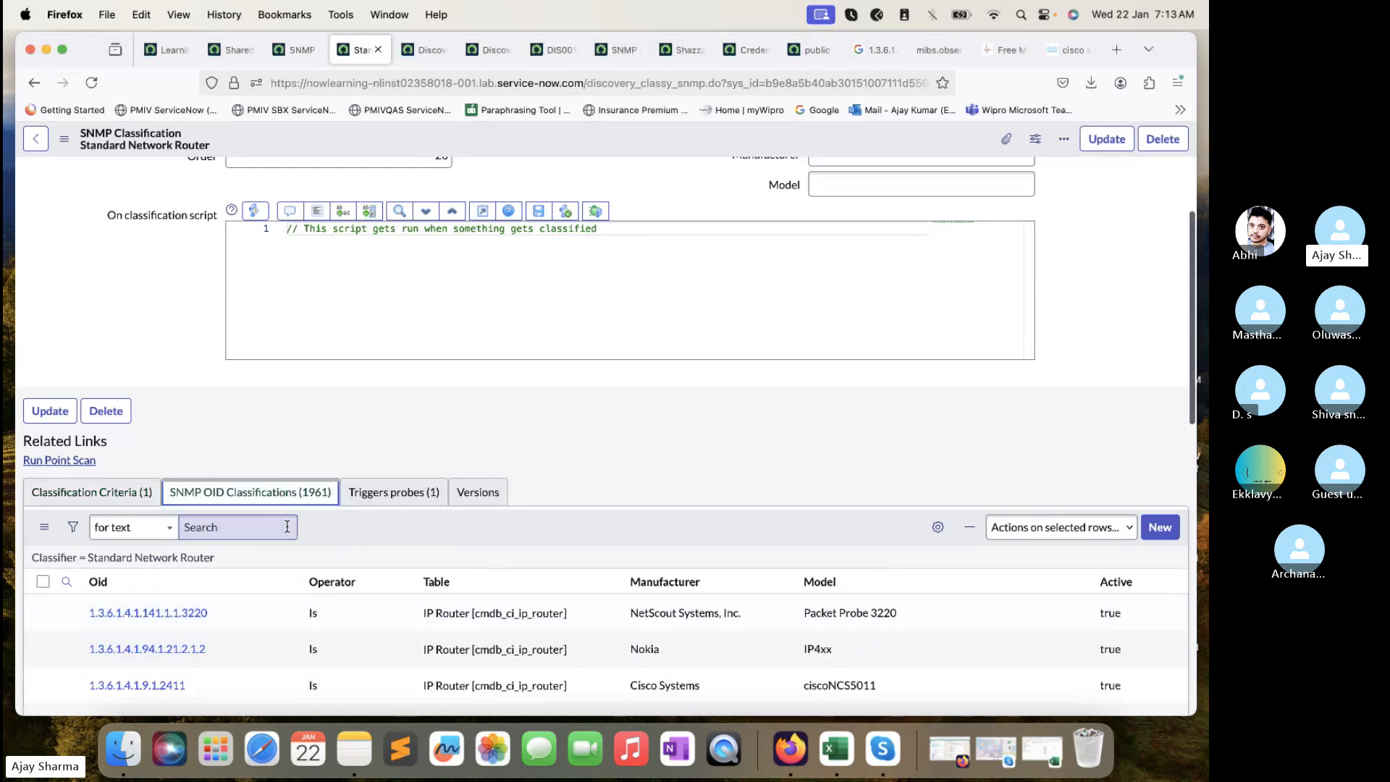
left_click(383, 494)
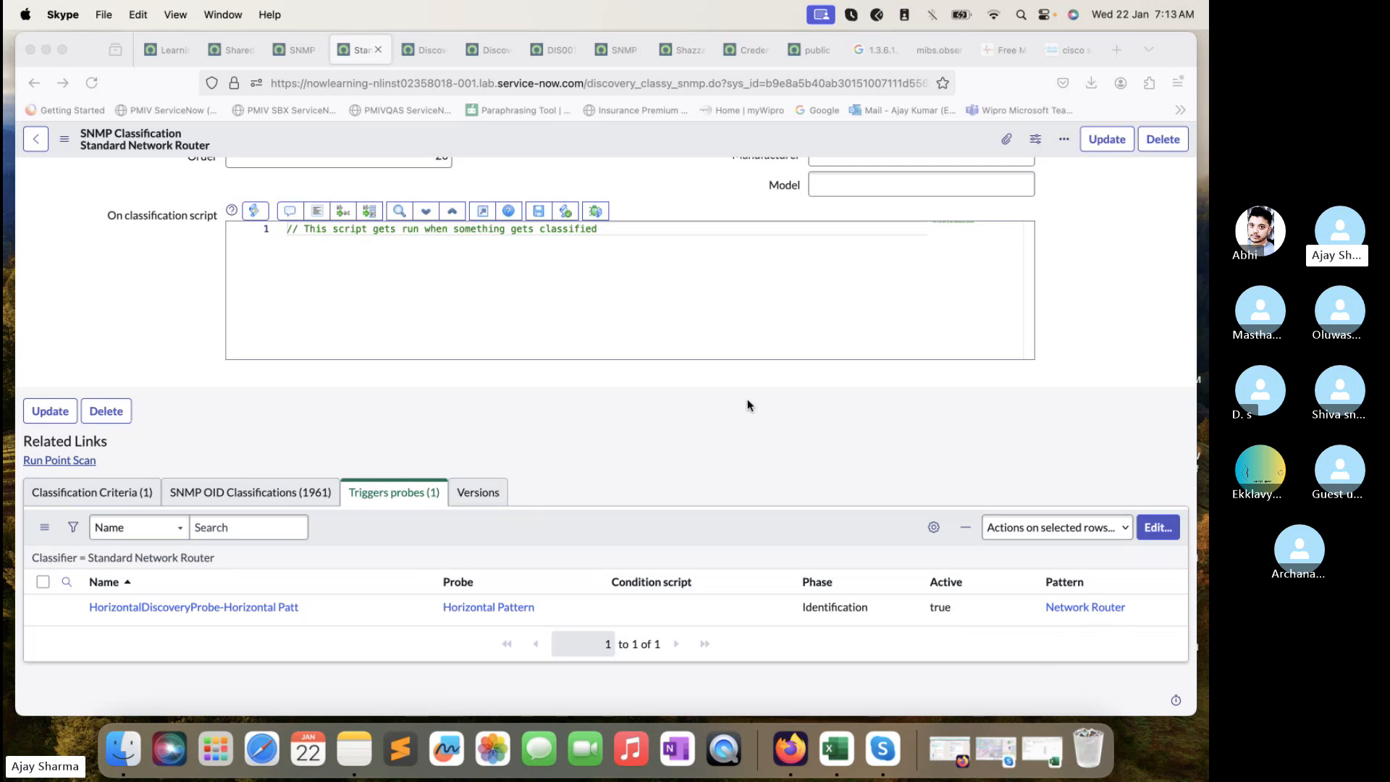
left_click(544, 51)
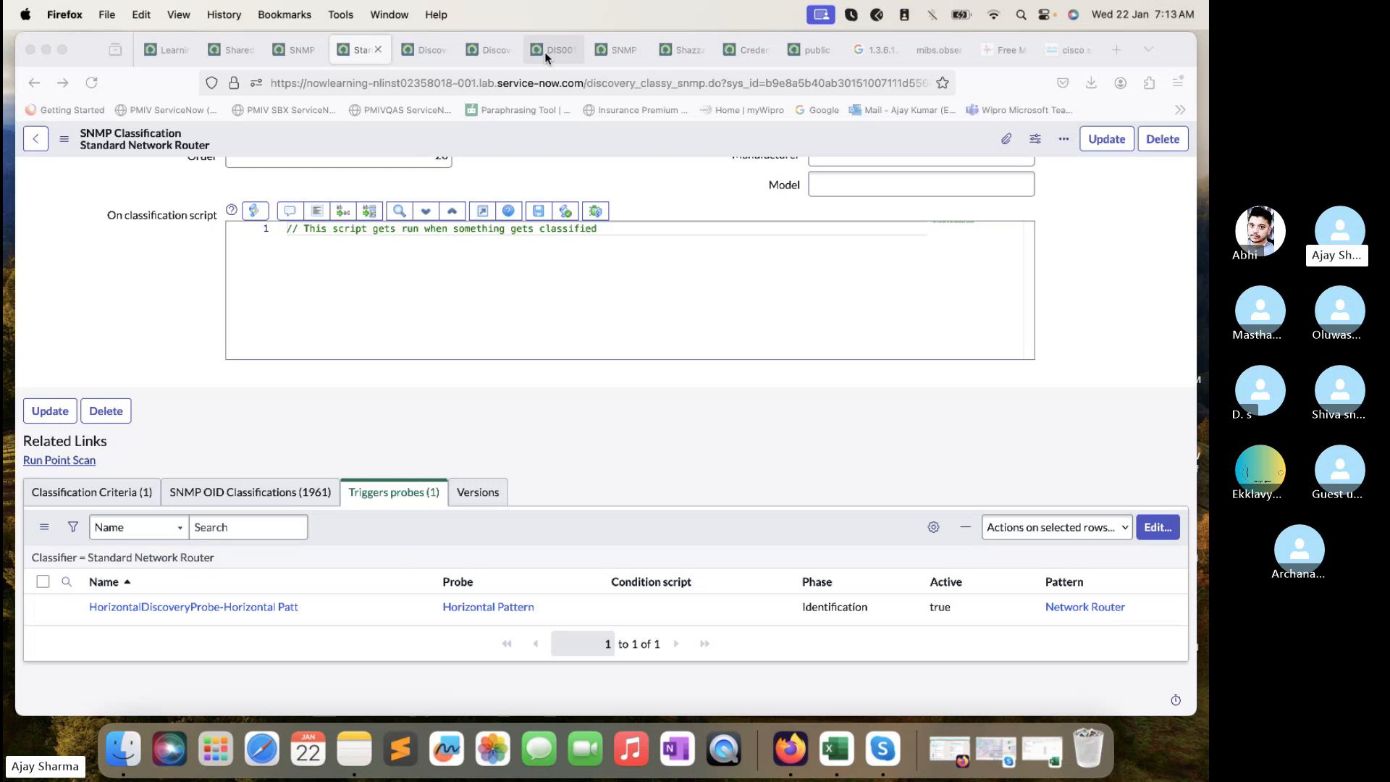
- Show DIS0010087's Devices and open the discovered IP Router's CI record in a new tab
left_click(160, 382)
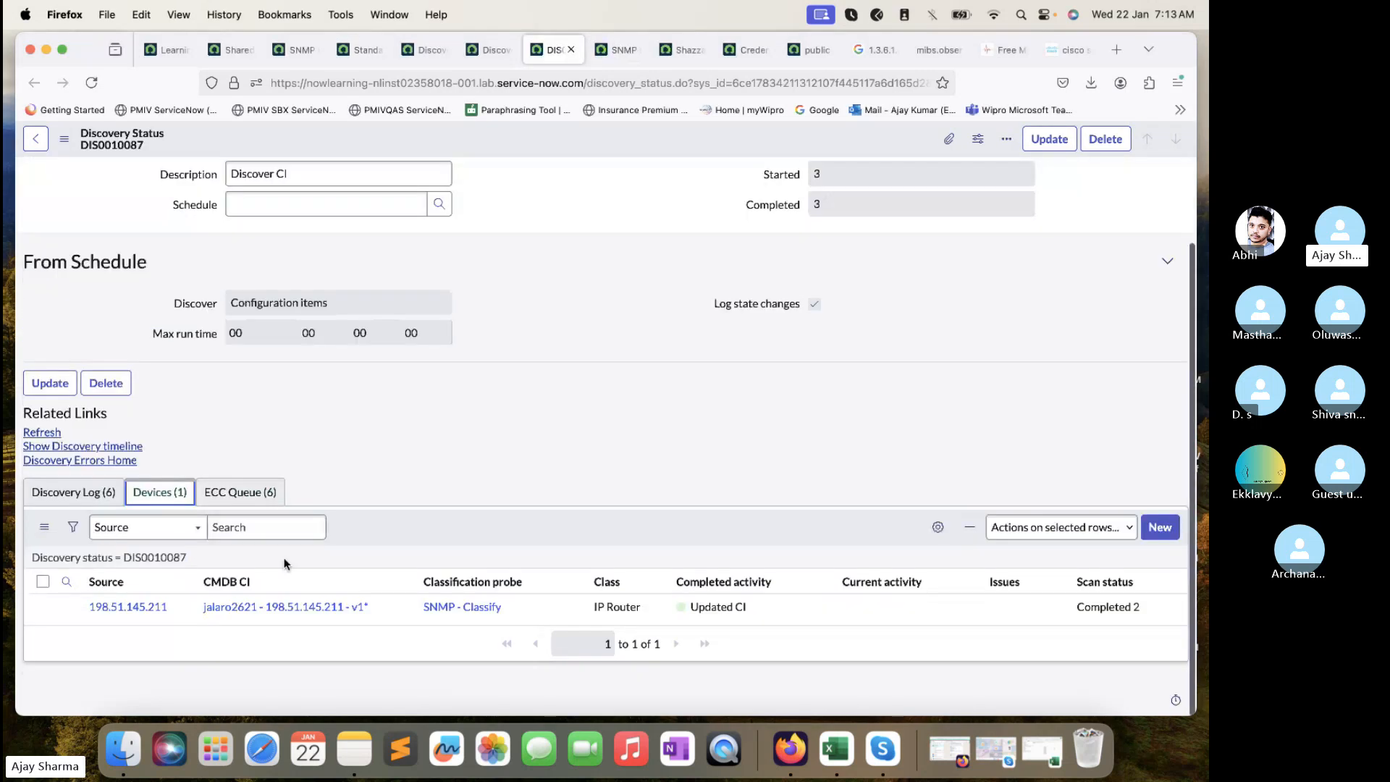
left_click(286, 607, "super")
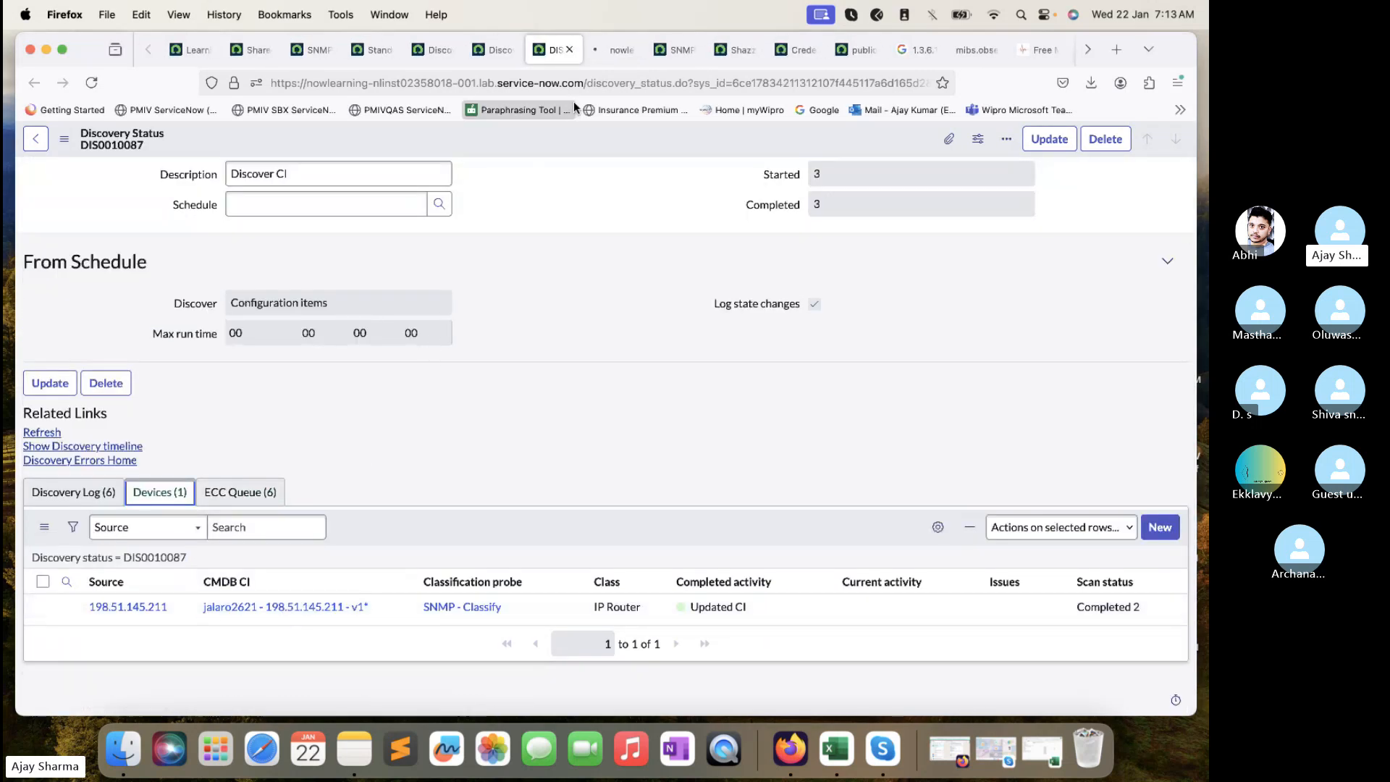
left_click(604, 55)
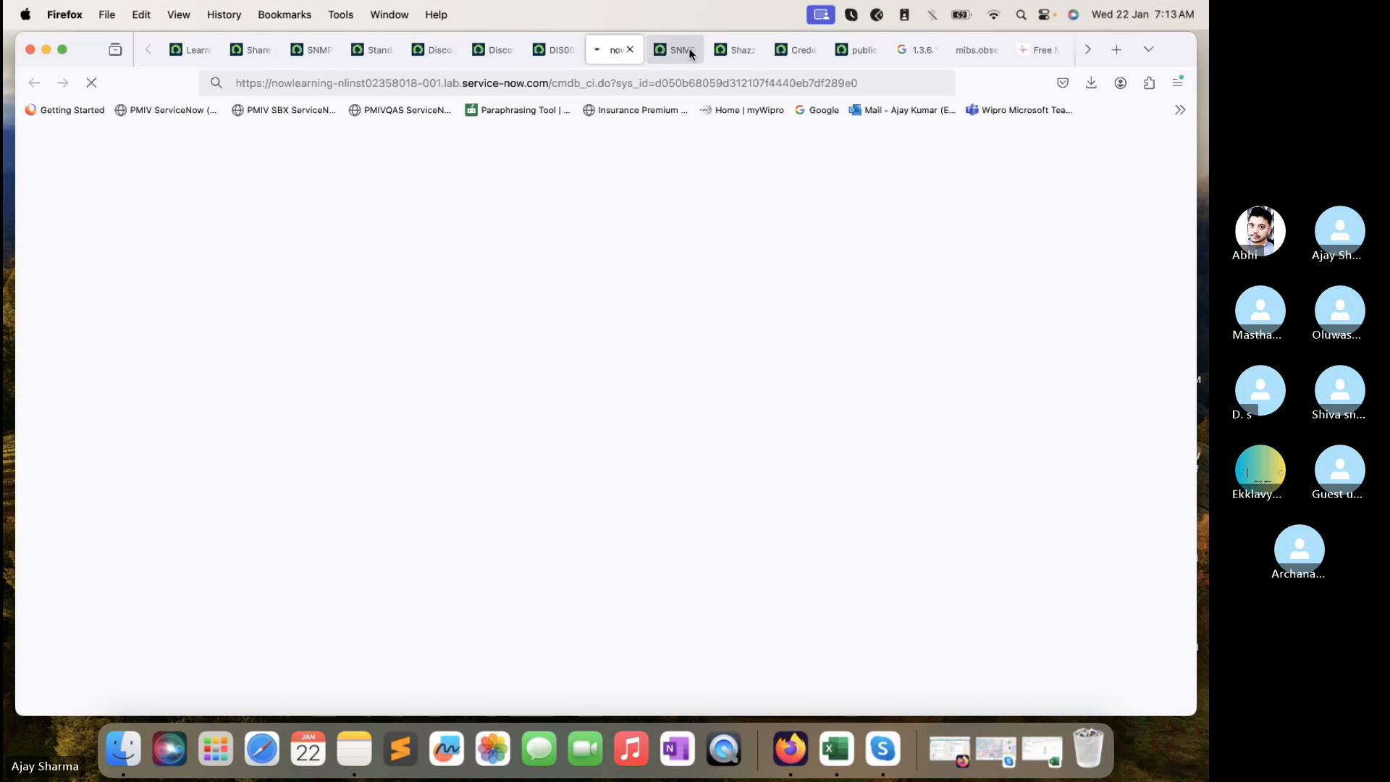
- Return to the Shazzam ECC queue record and check its Response to lookup window
left_click(715, 51)
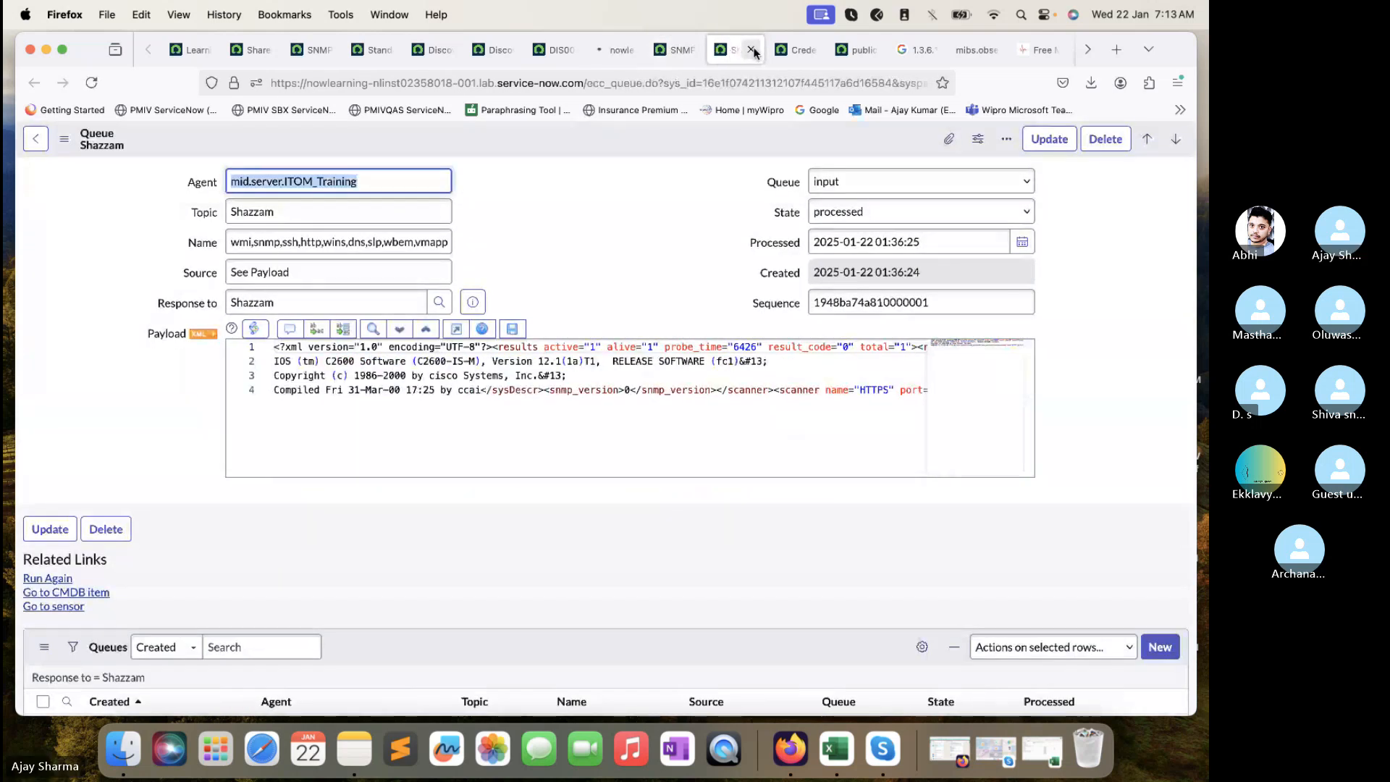
left_click(614, 52)
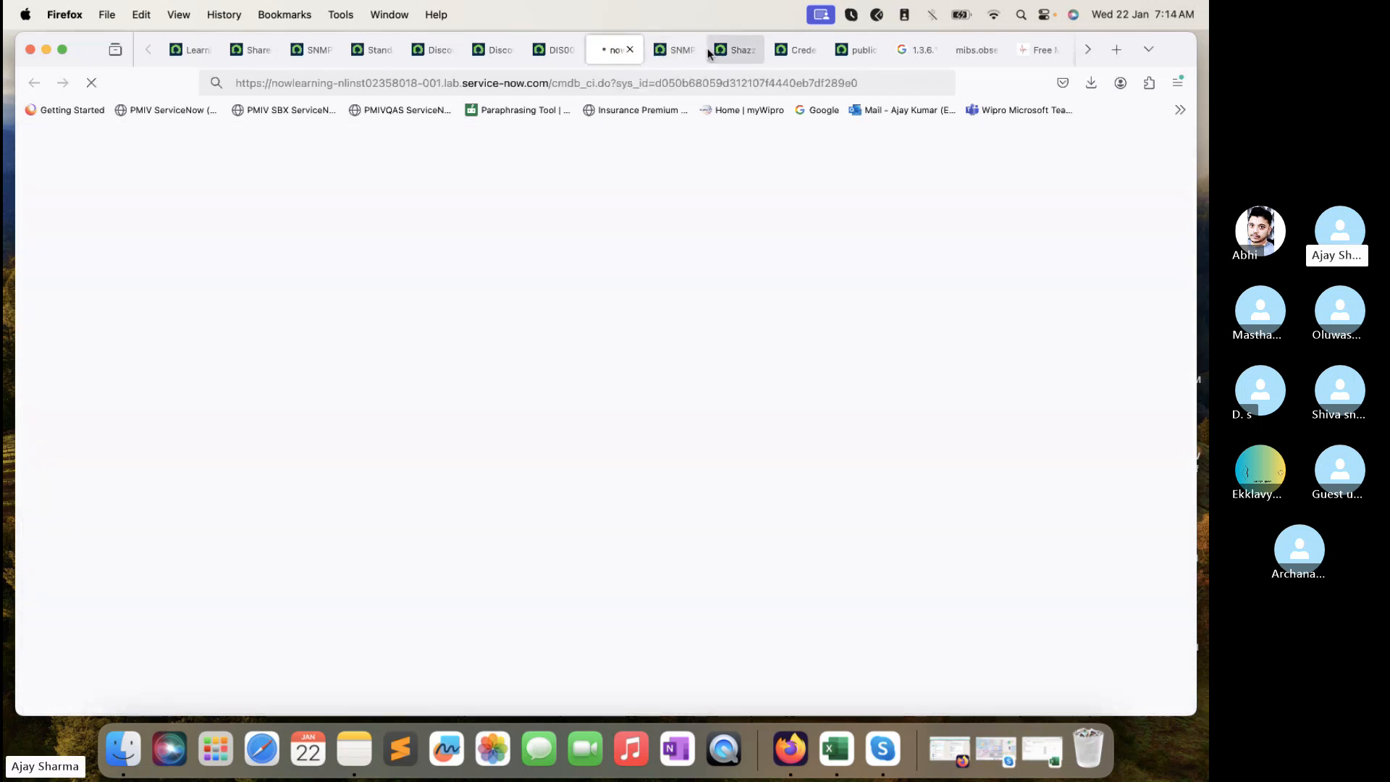
left_click(733, 50)
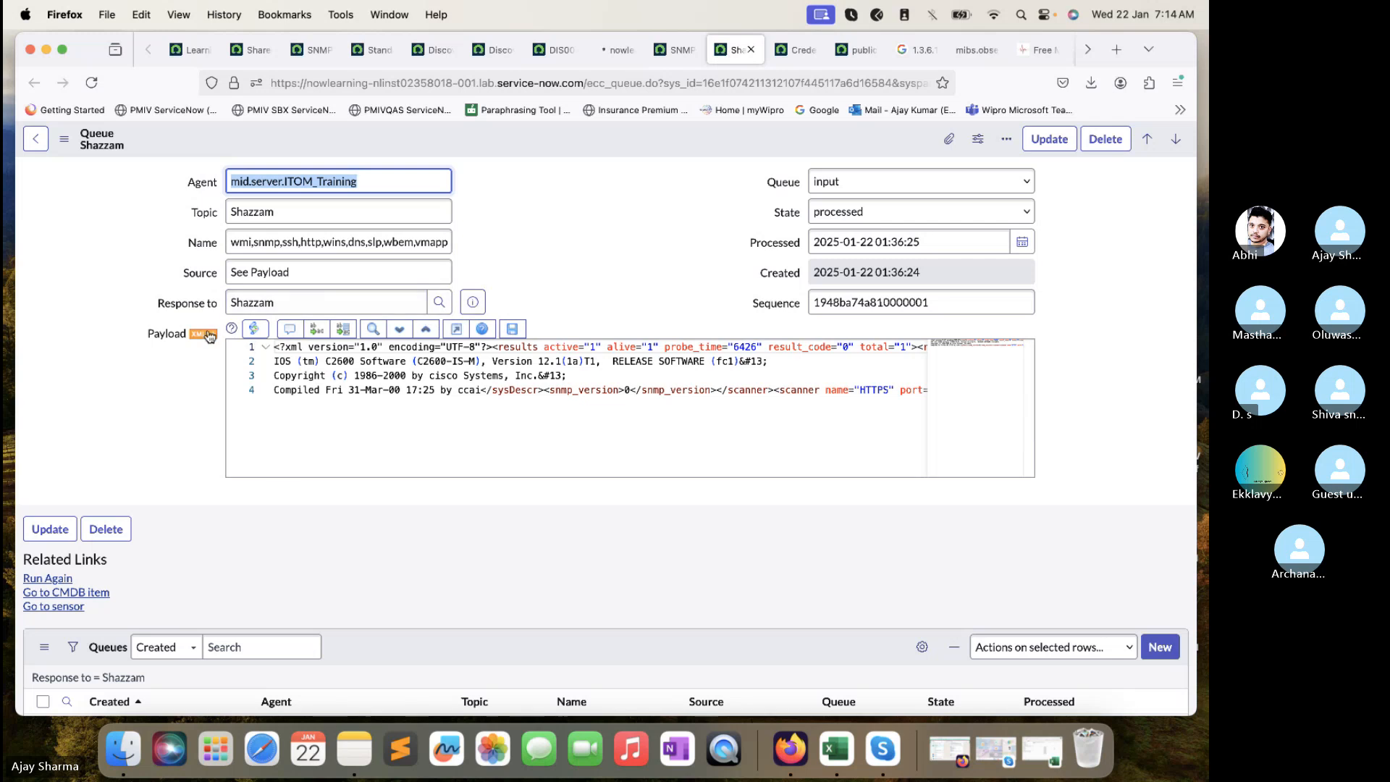
left_click(429, 311)
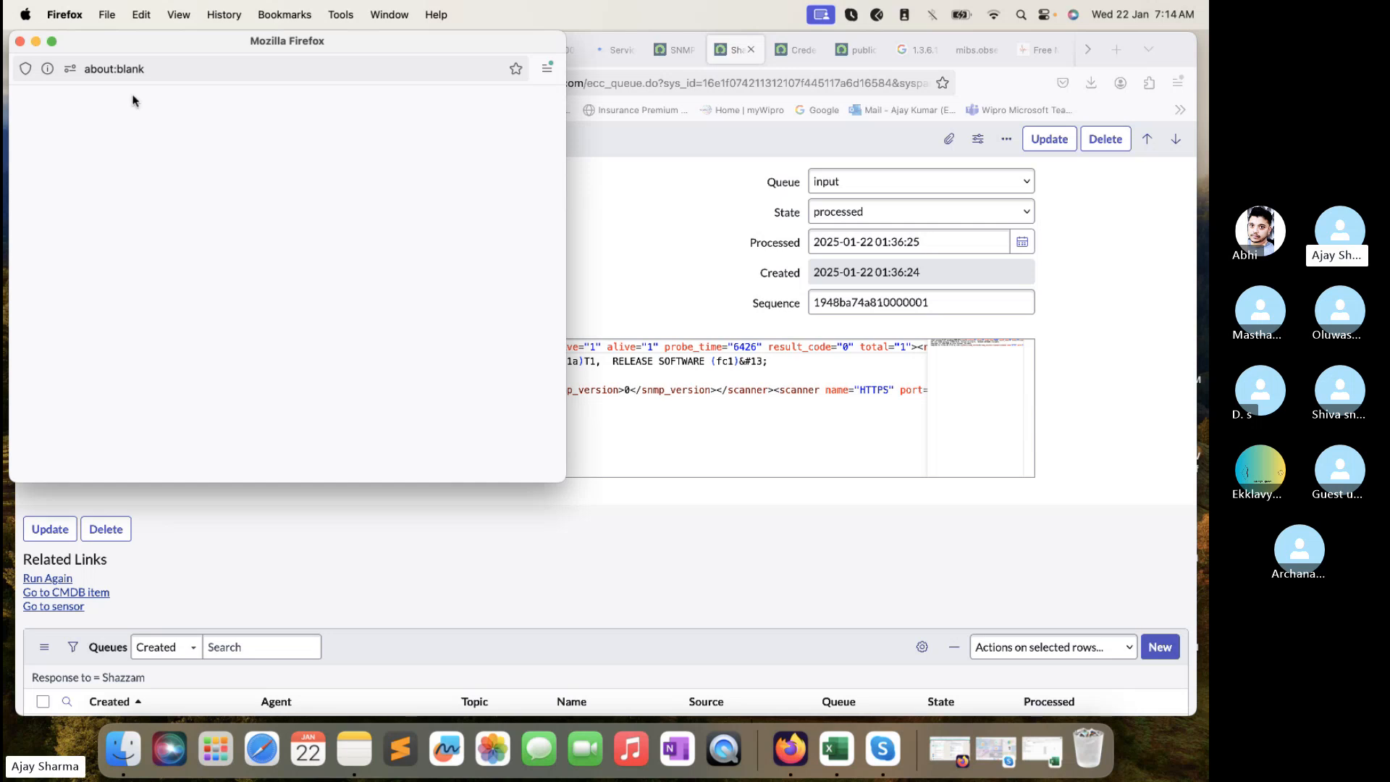
left_click(21, 42)
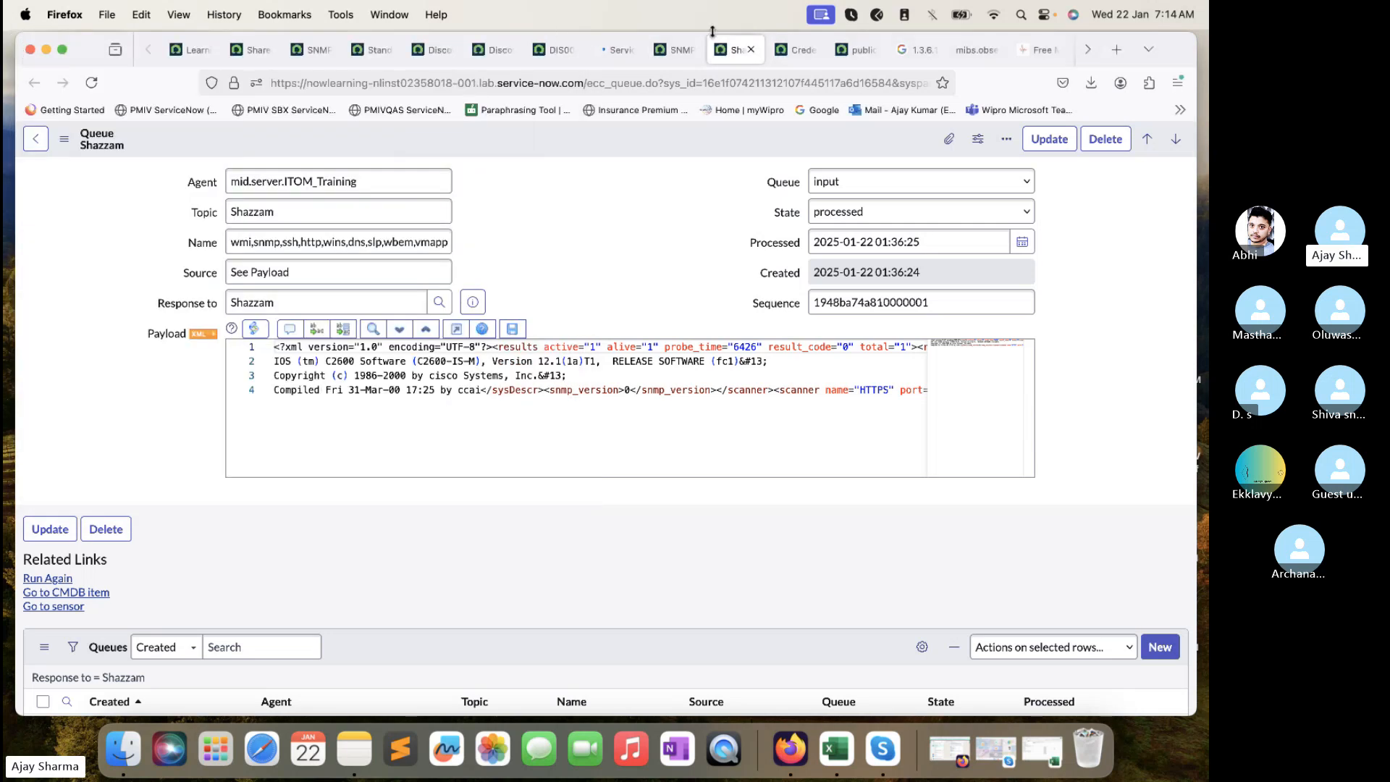
- Open the jalaro2621 IP Router CI and review its Cisco Systems 2621 model, serial number and Model ID
left_click(751, 49)
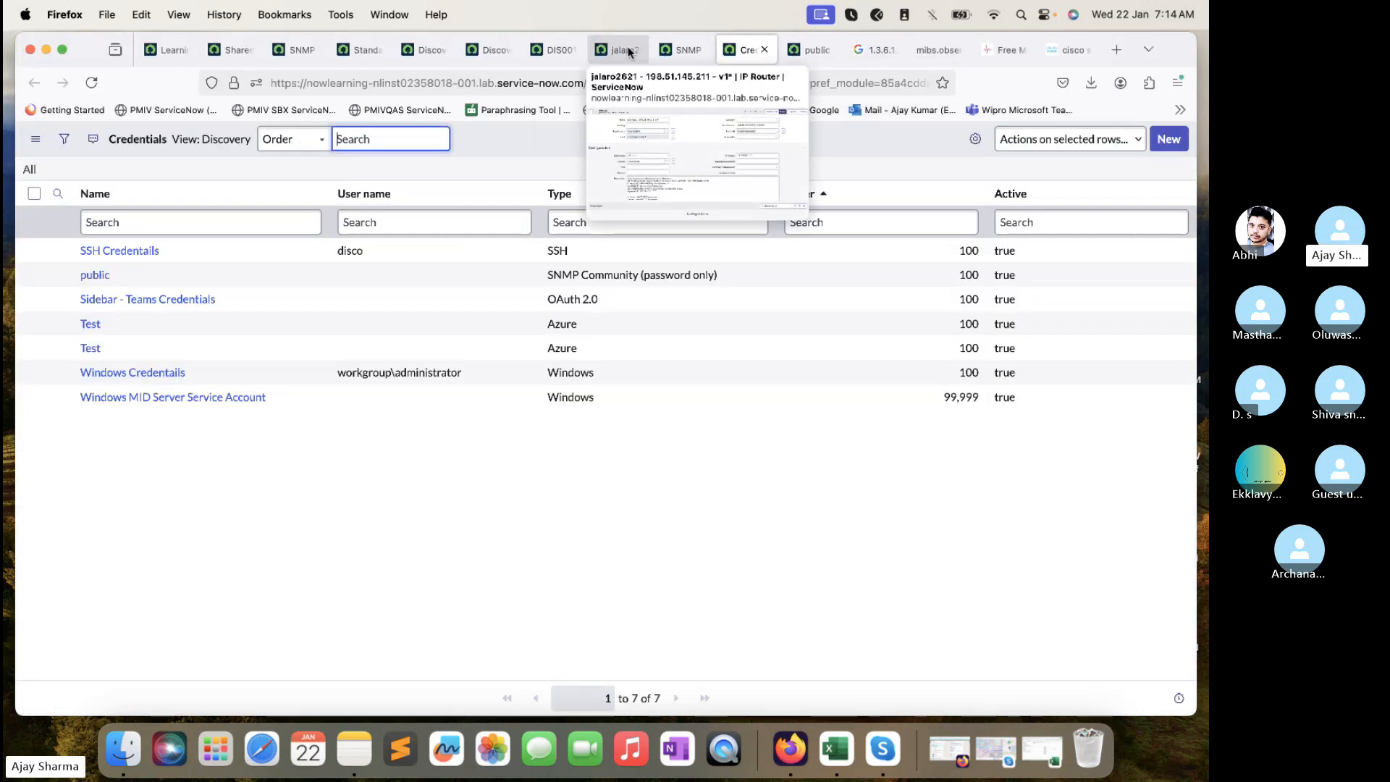
left_click(595, 48)
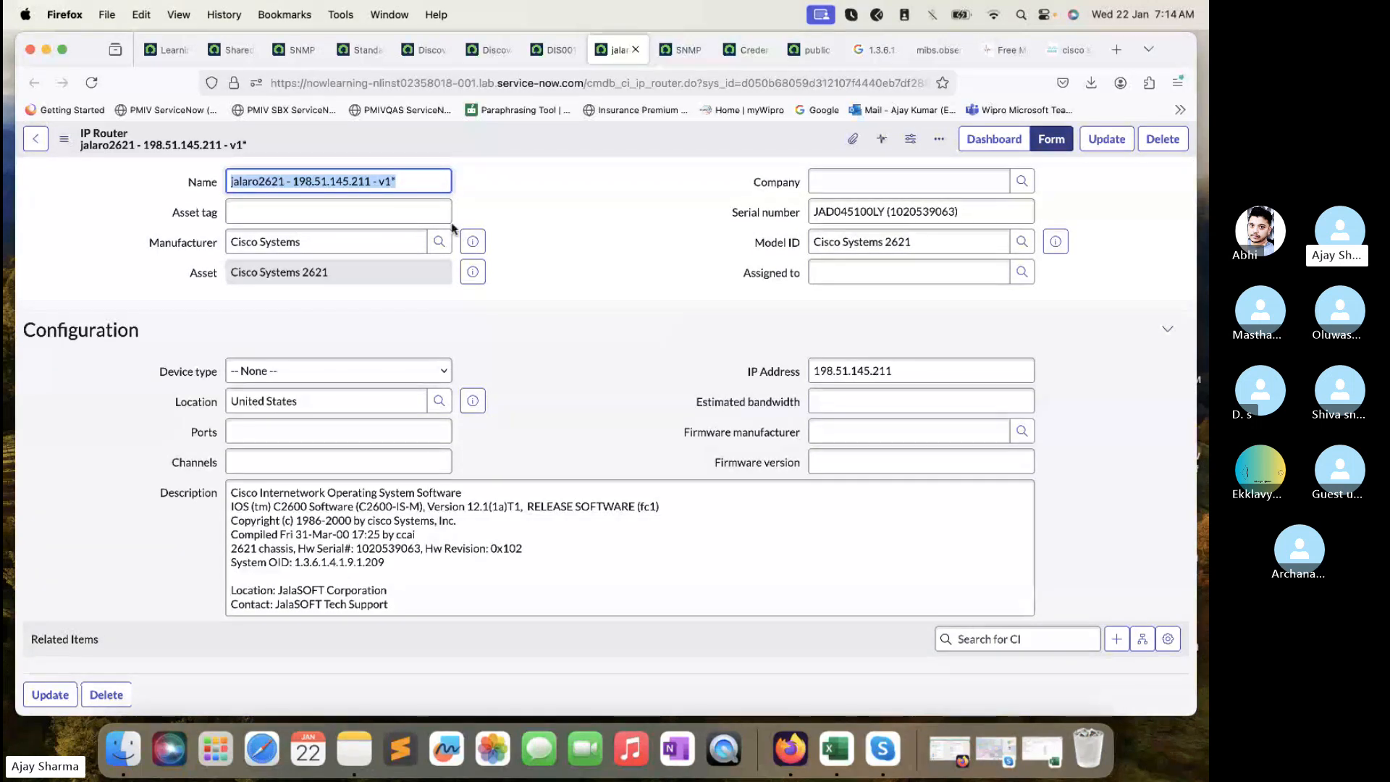
left_click_drag(397, 233, 178, 230)
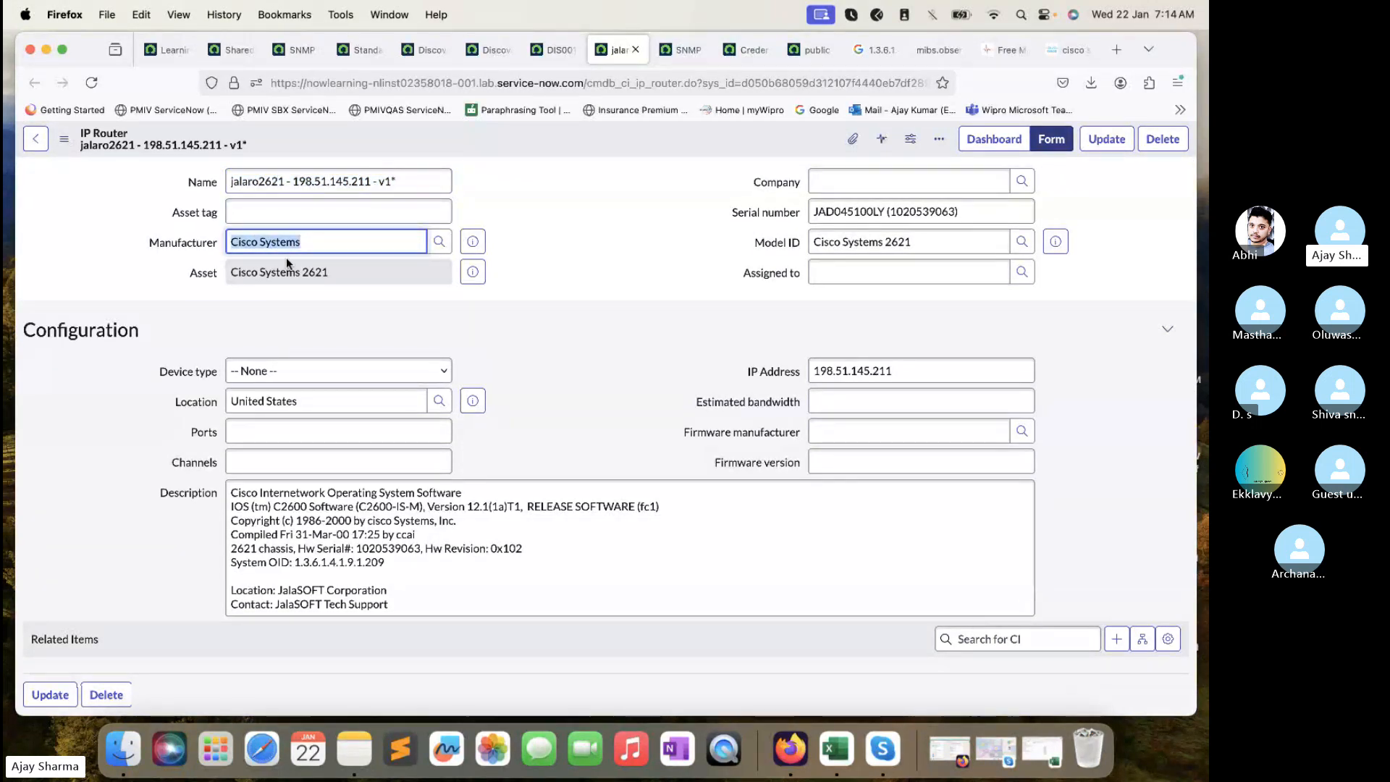
left_click(272, 206)
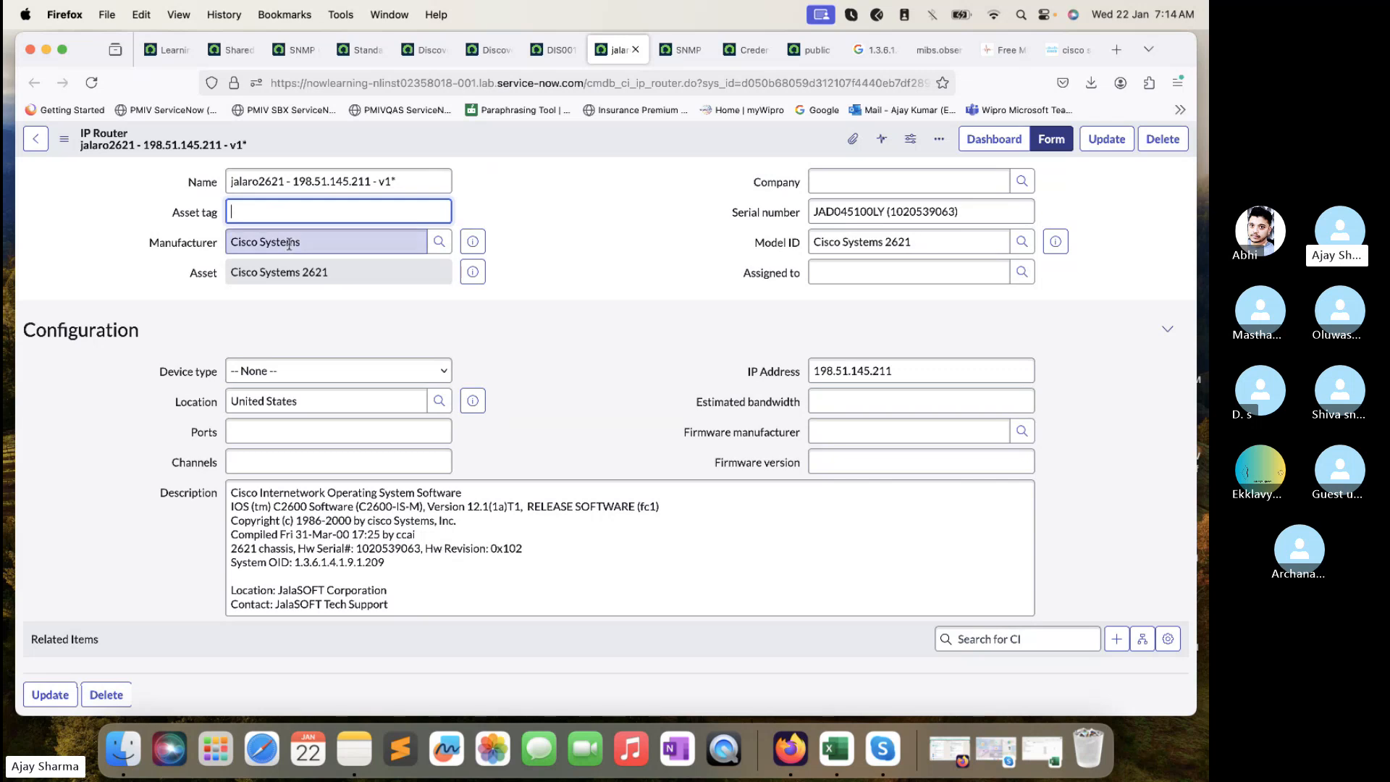
left_click_drag(336, 273, 229, 278)
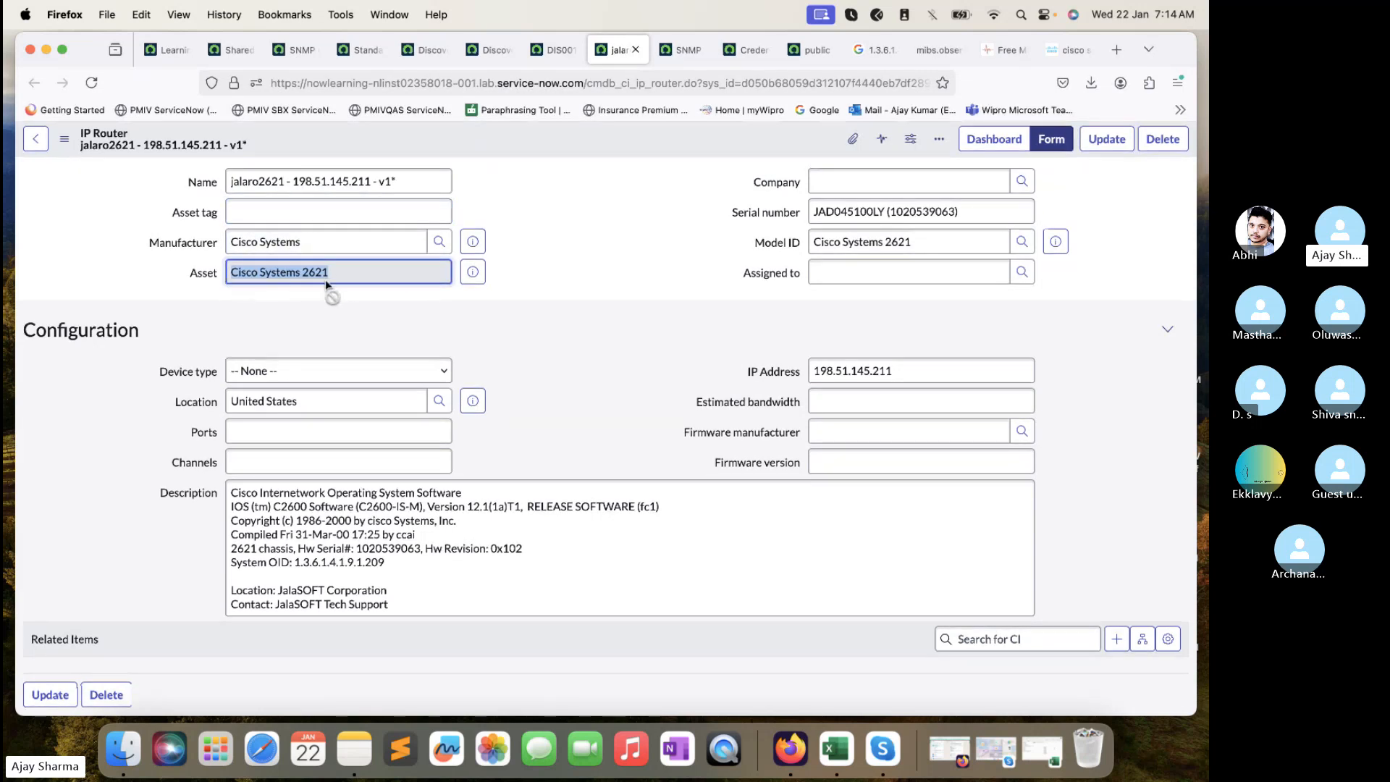
double_click(867, 212)
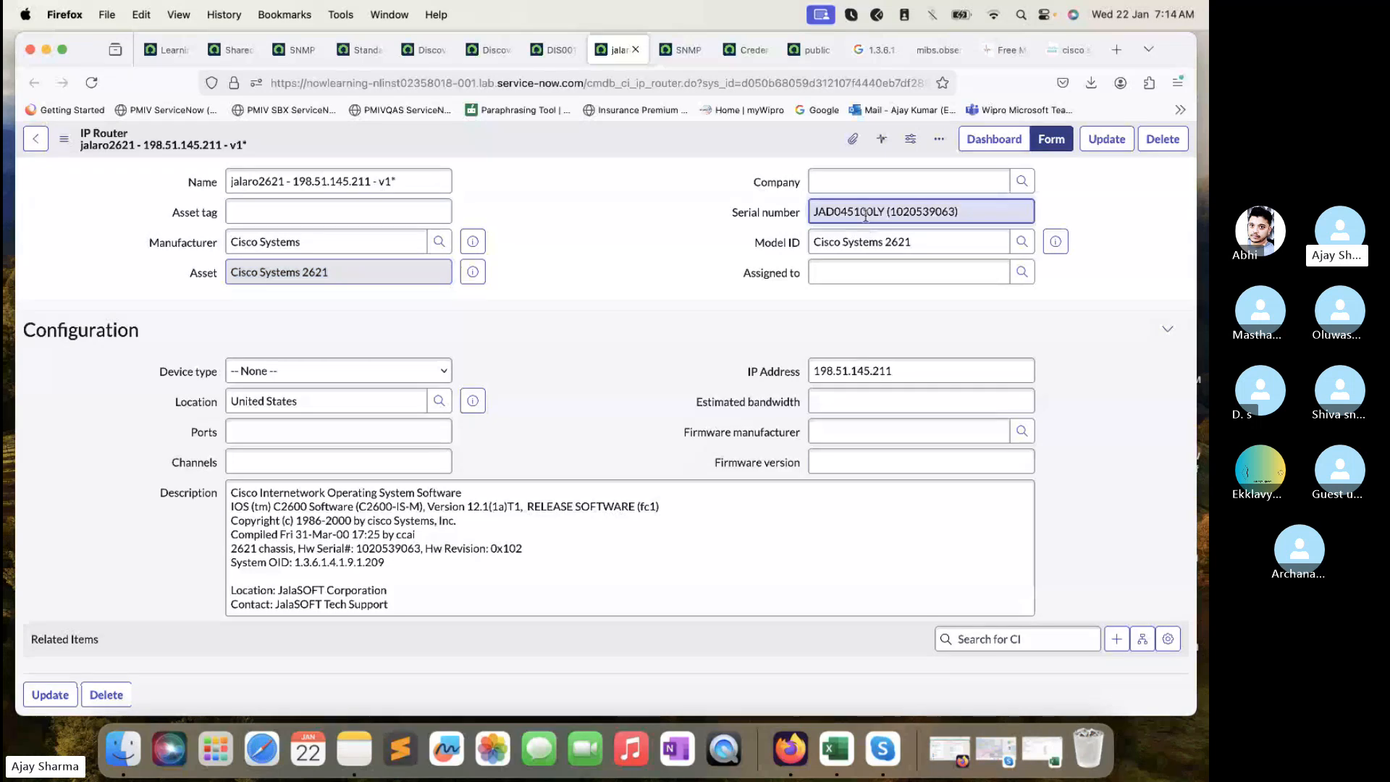
left_click(865, 239)
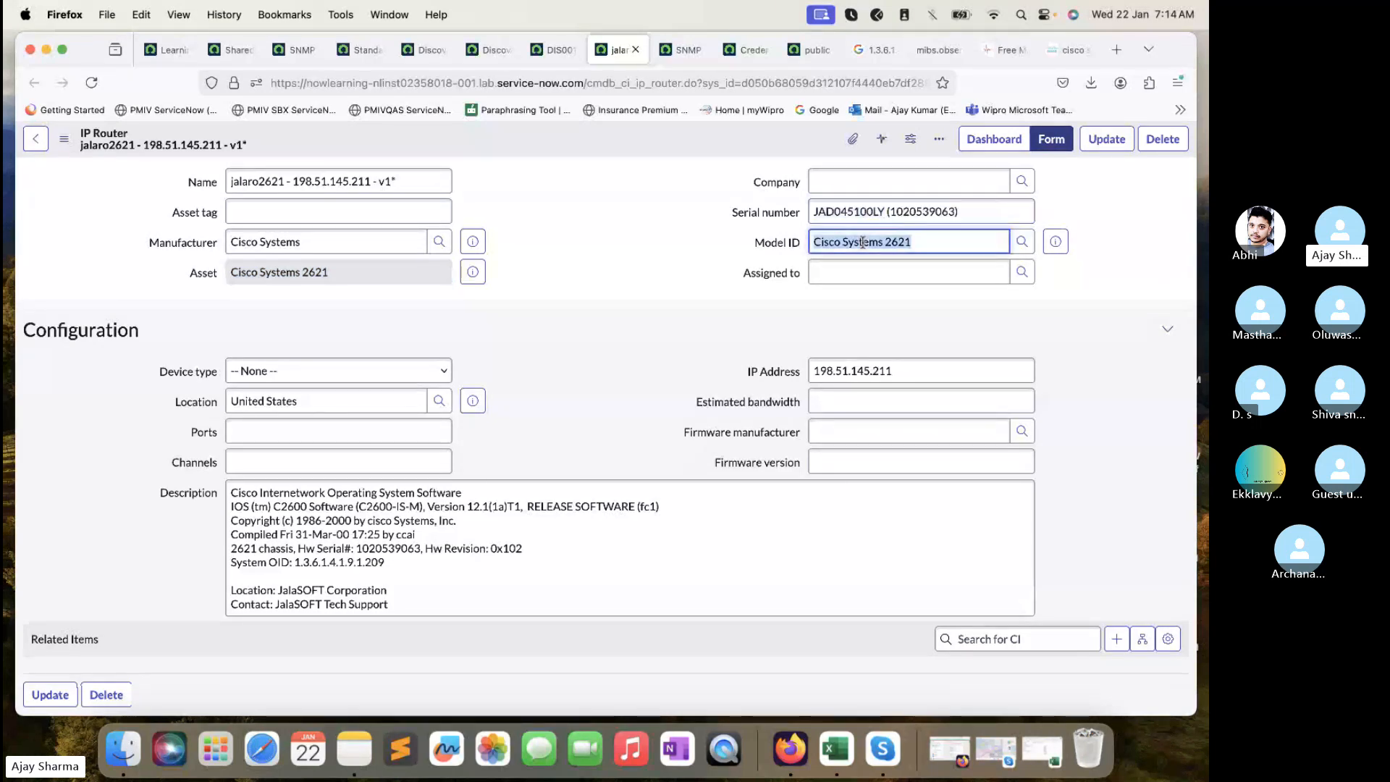
- Review the router description with System OID 1.3.6.1.4.1.9.1.209, then scroll to Router Interfaces
scroll(780, 280, "down", 2)
scroll(781, 279, "down", 1)
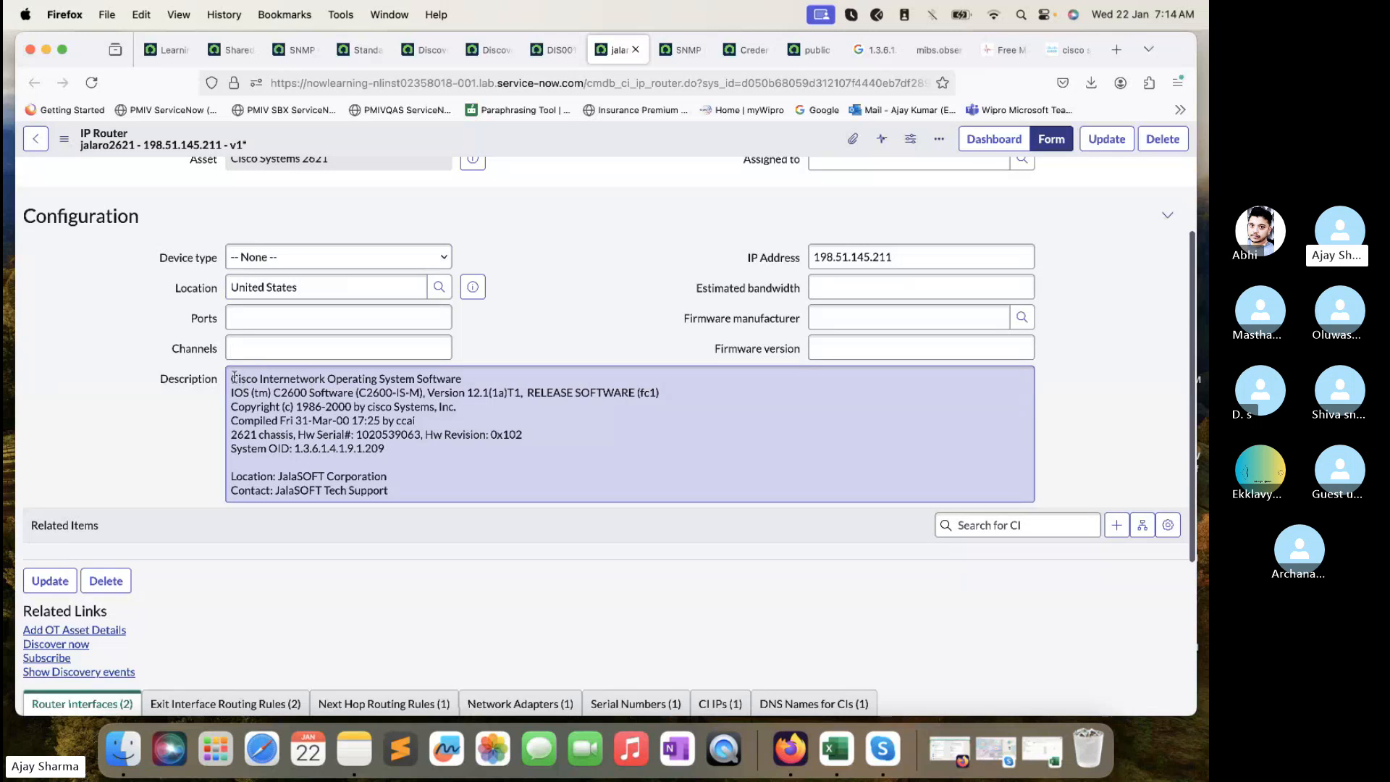
left_click_drag(231, 377, 439, 498)
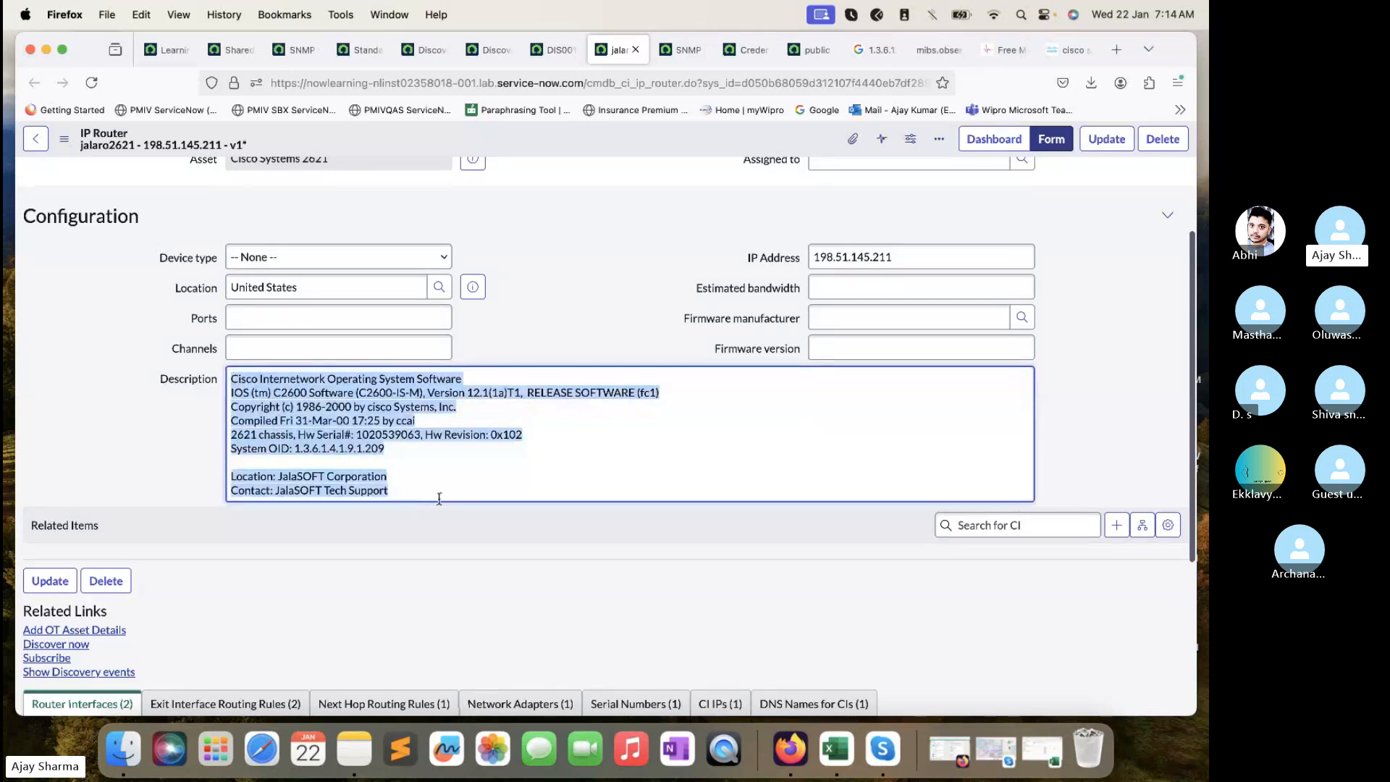
left_click(426, 482)
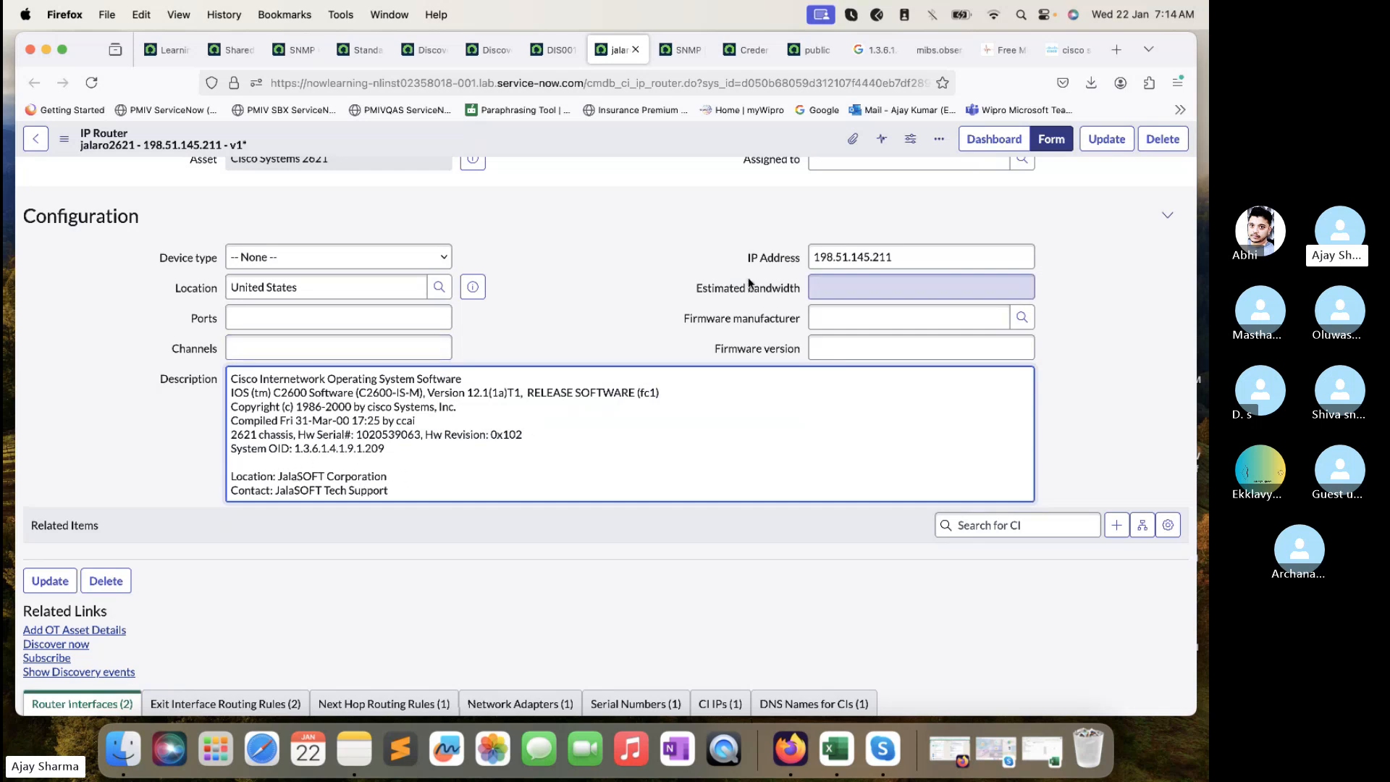
scroll(723, 381, "down", 5)
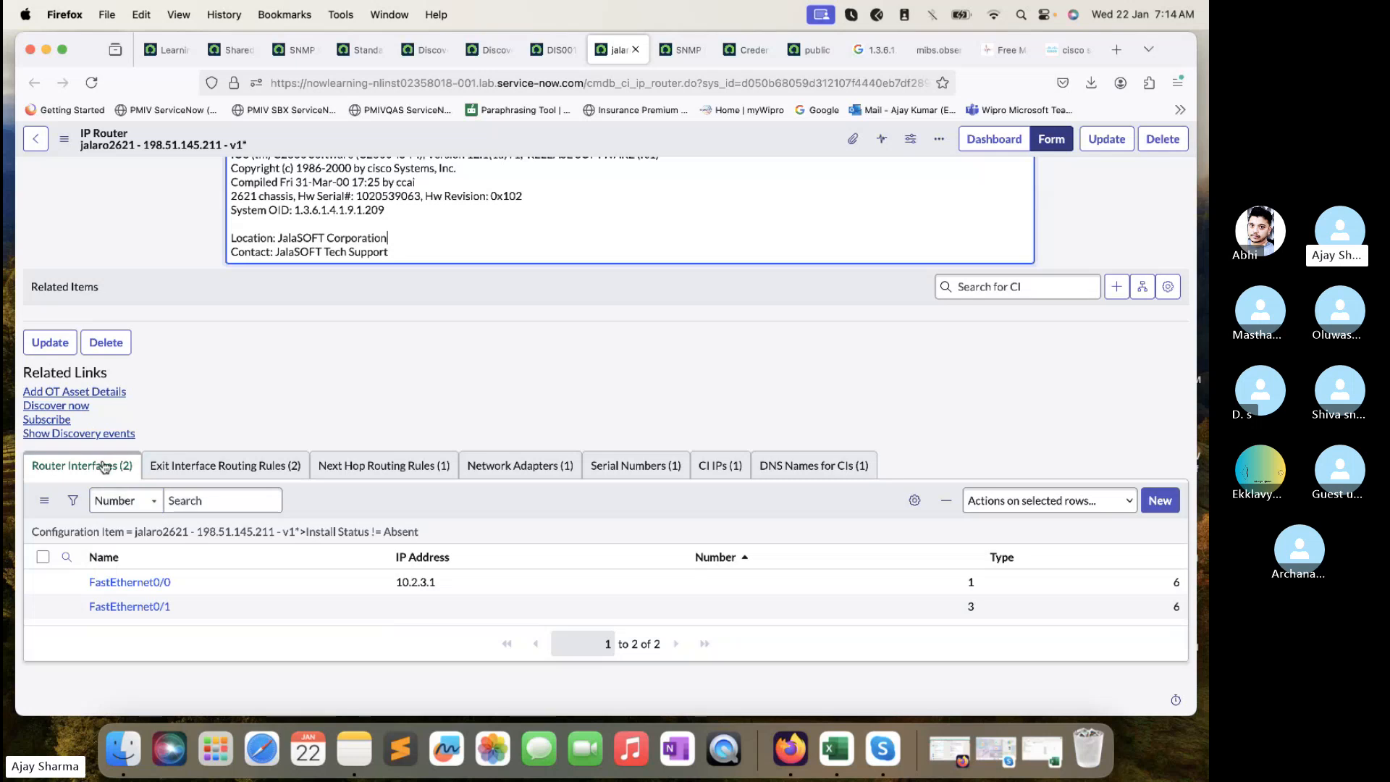
- Check the router's routing rules, Network Adapters, Serial Numbers, CI IPs and DNS Names, then scroll up
left_click(202, 467)
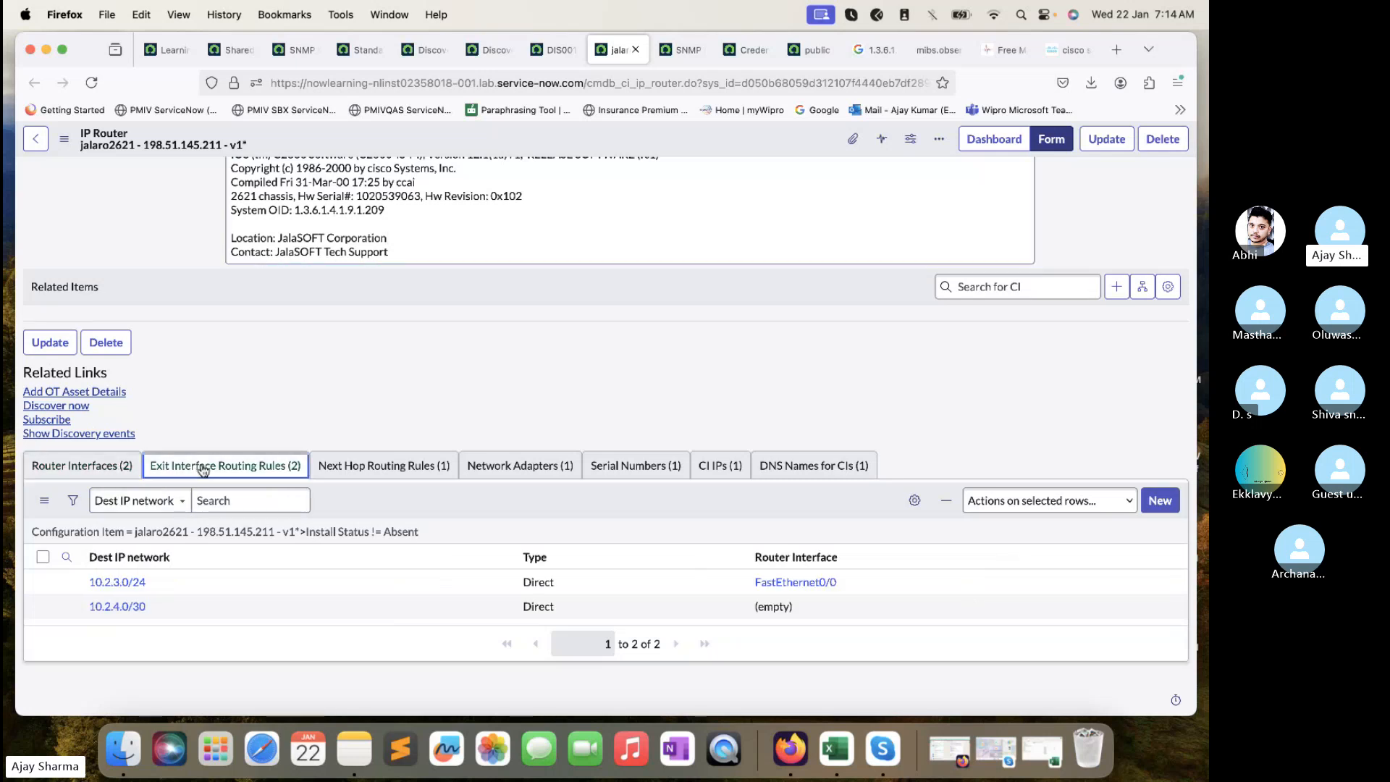
left_click(406, 467)
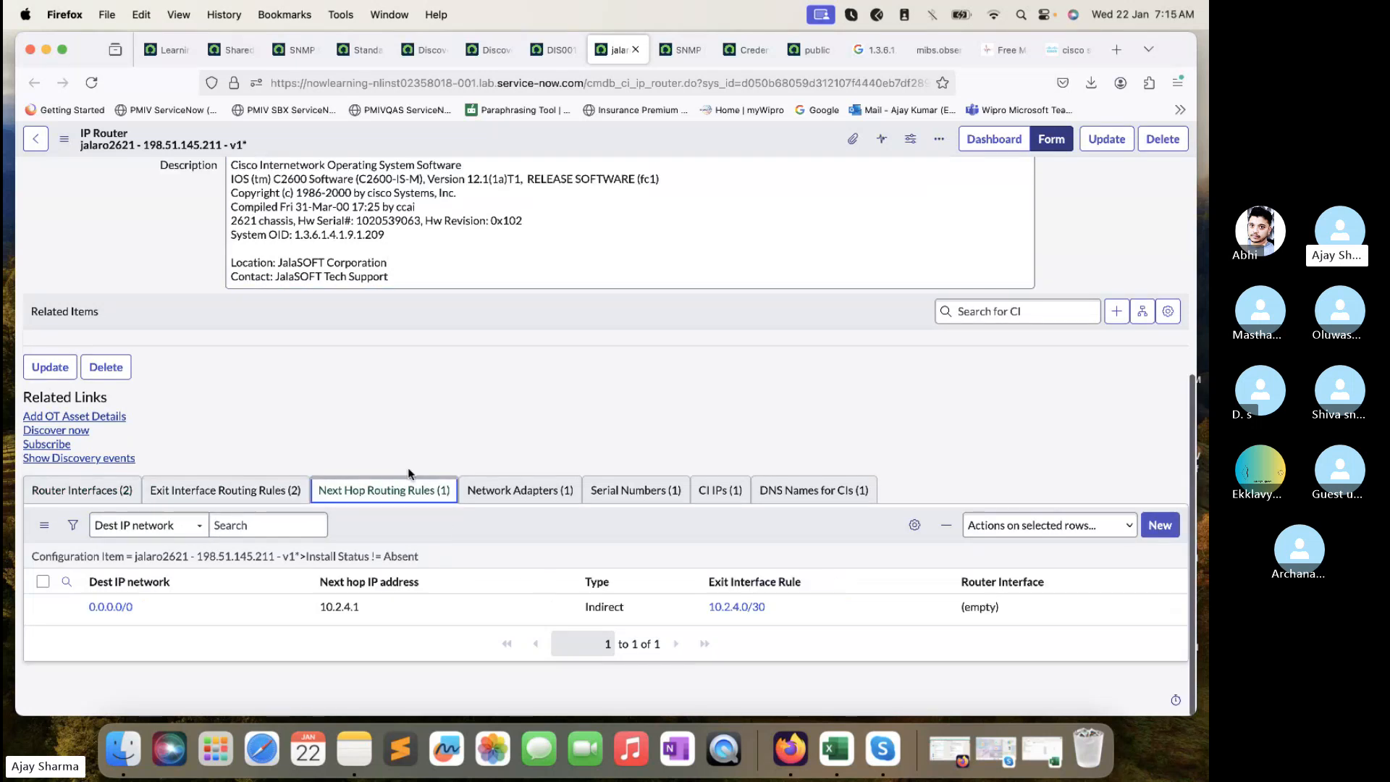
left_click(510, 493)
left_click(629, 492)
left_click(720, 492)
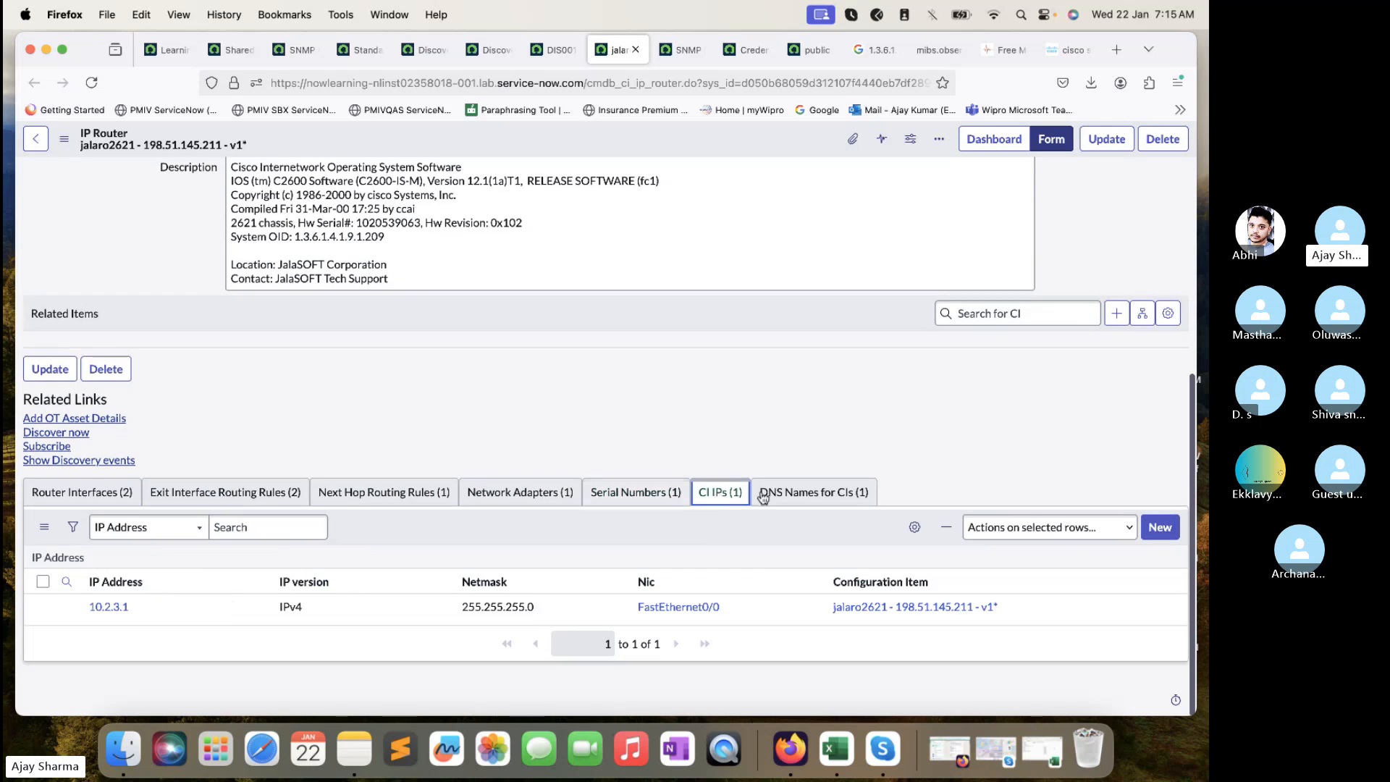
left_click(811, 493)
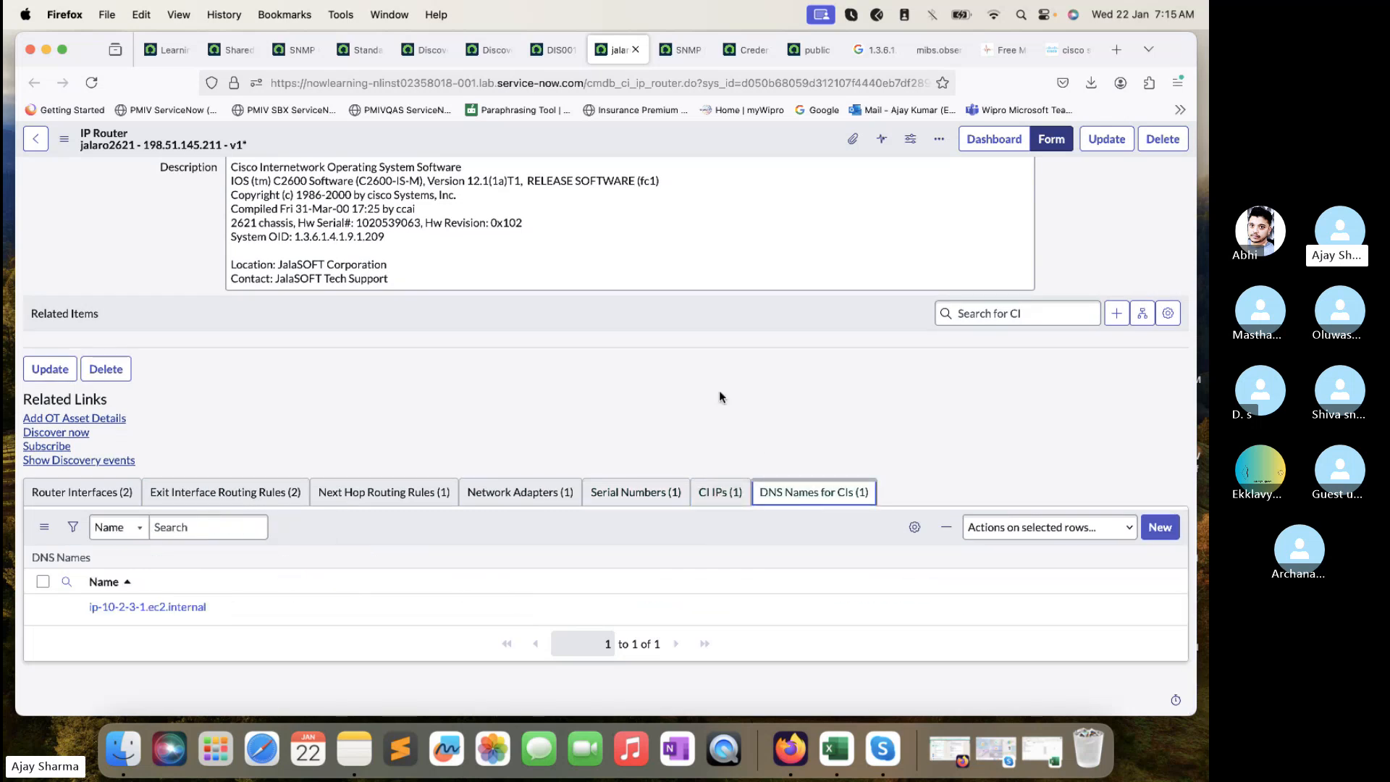
scroll(683, 344, "up", 5)
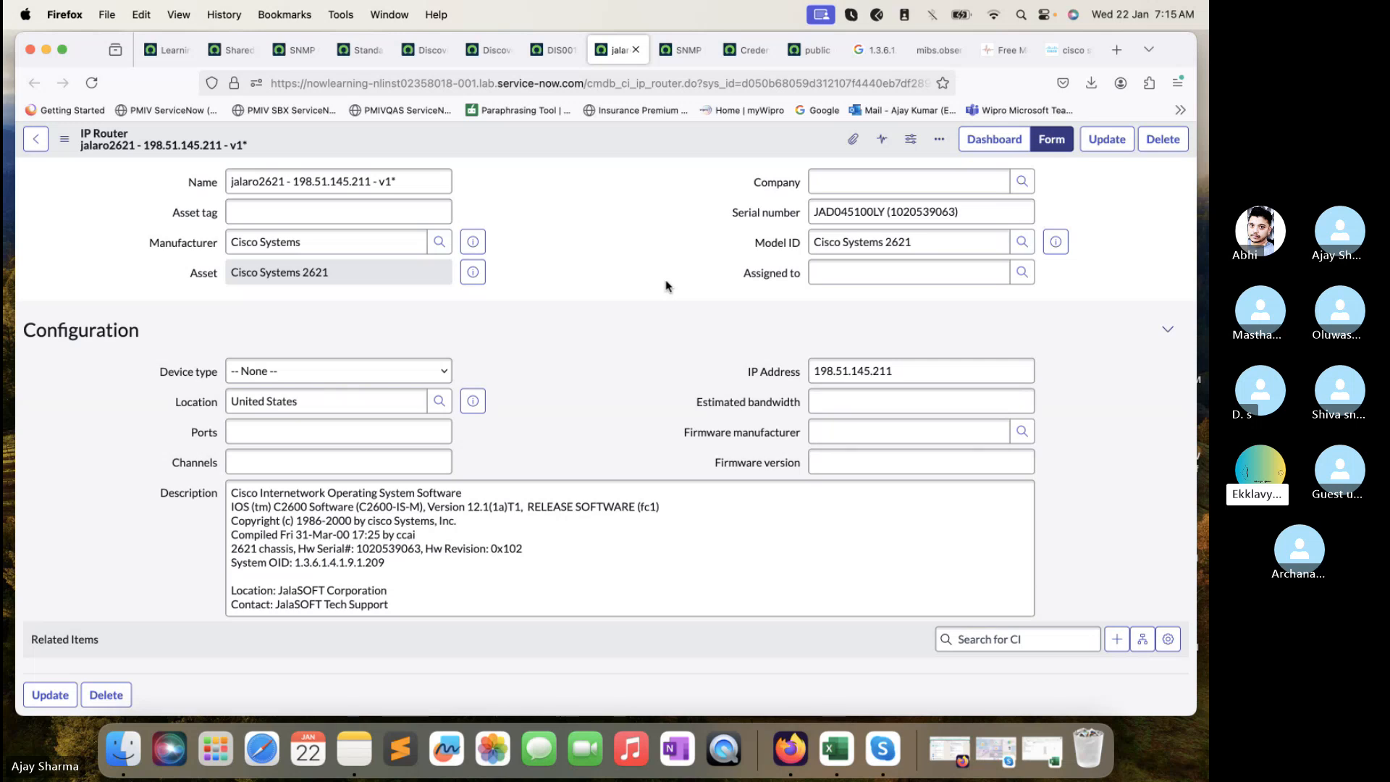
- Close the Google, Observium, Free MIB Browser and Cisco Community tabs and show Discovery Credentials
left_click(1052, 672)
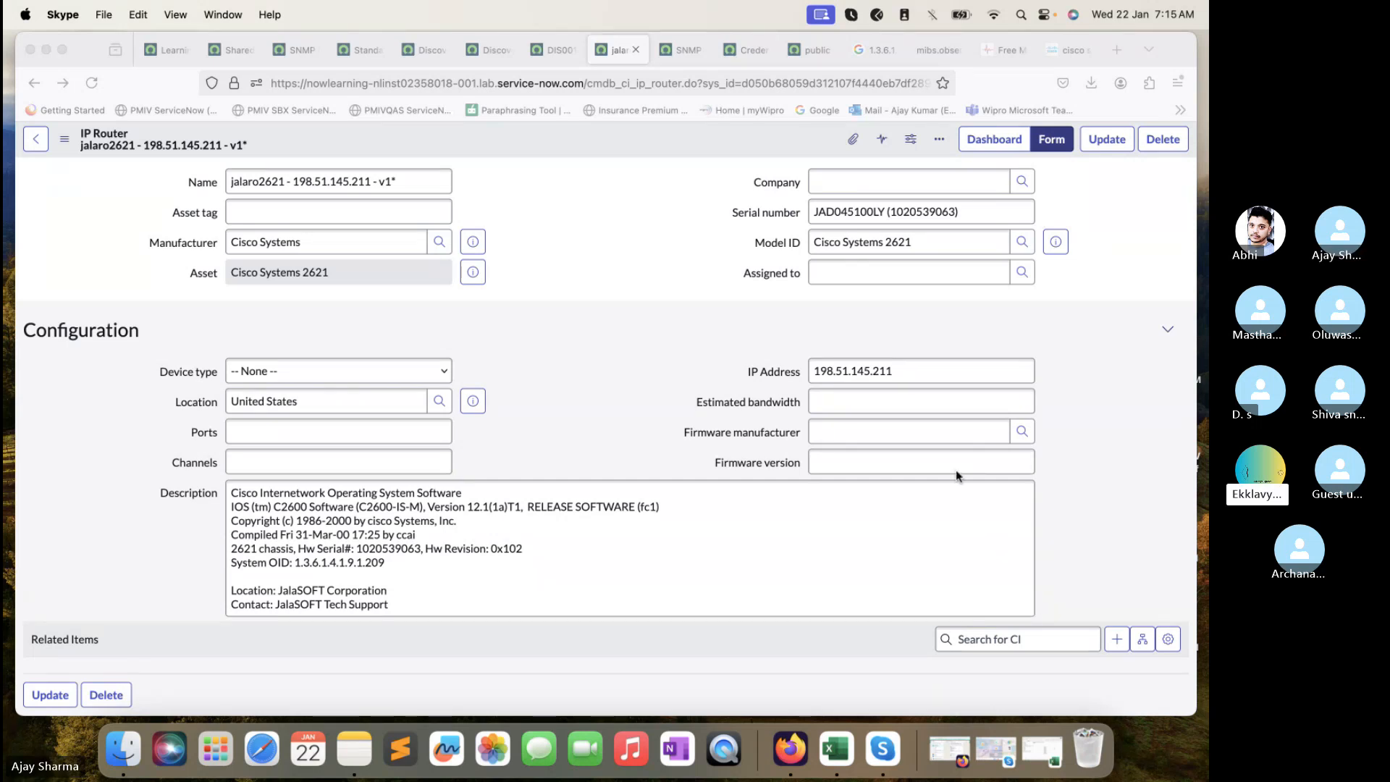
left_click(872, 50)
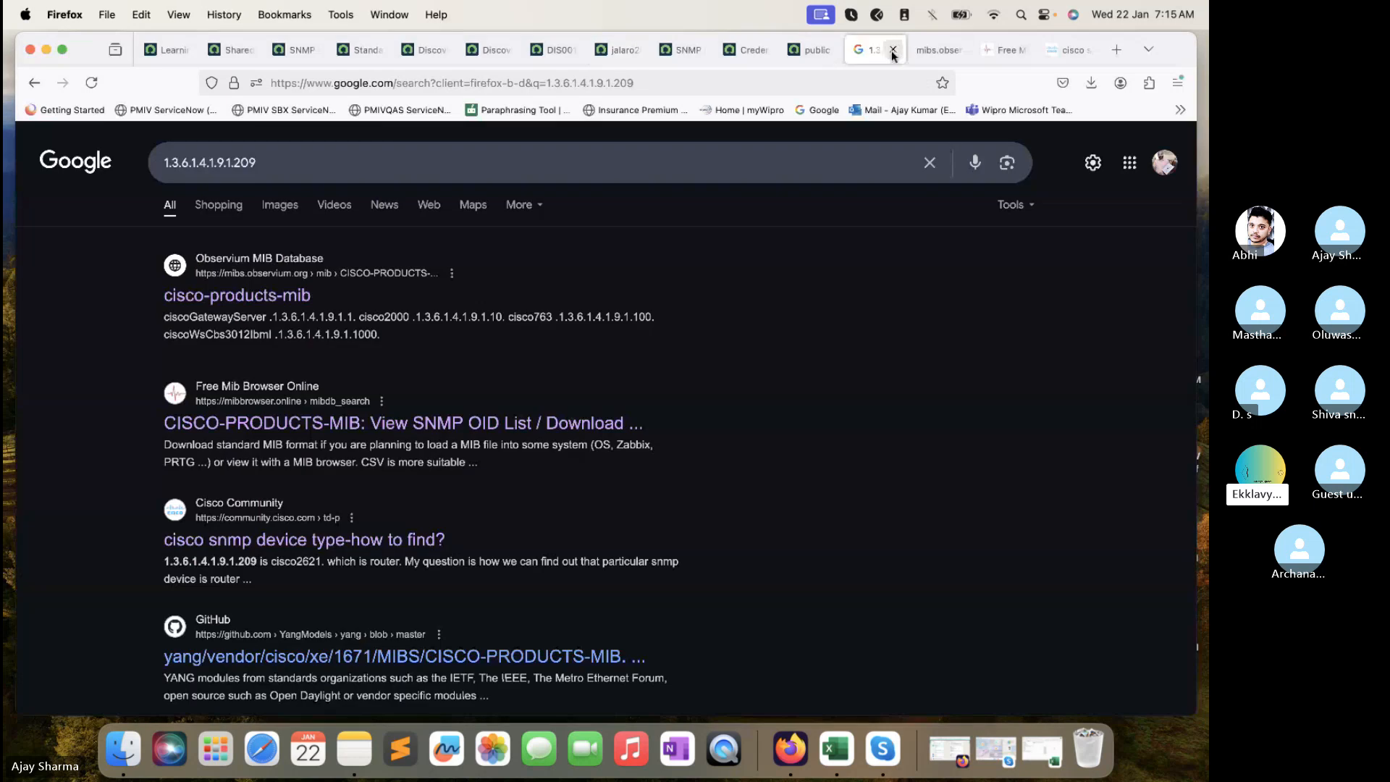
left_click(892, 50)
left_click(893, 50)
left_click(893, 50)
left_click(893, 50)
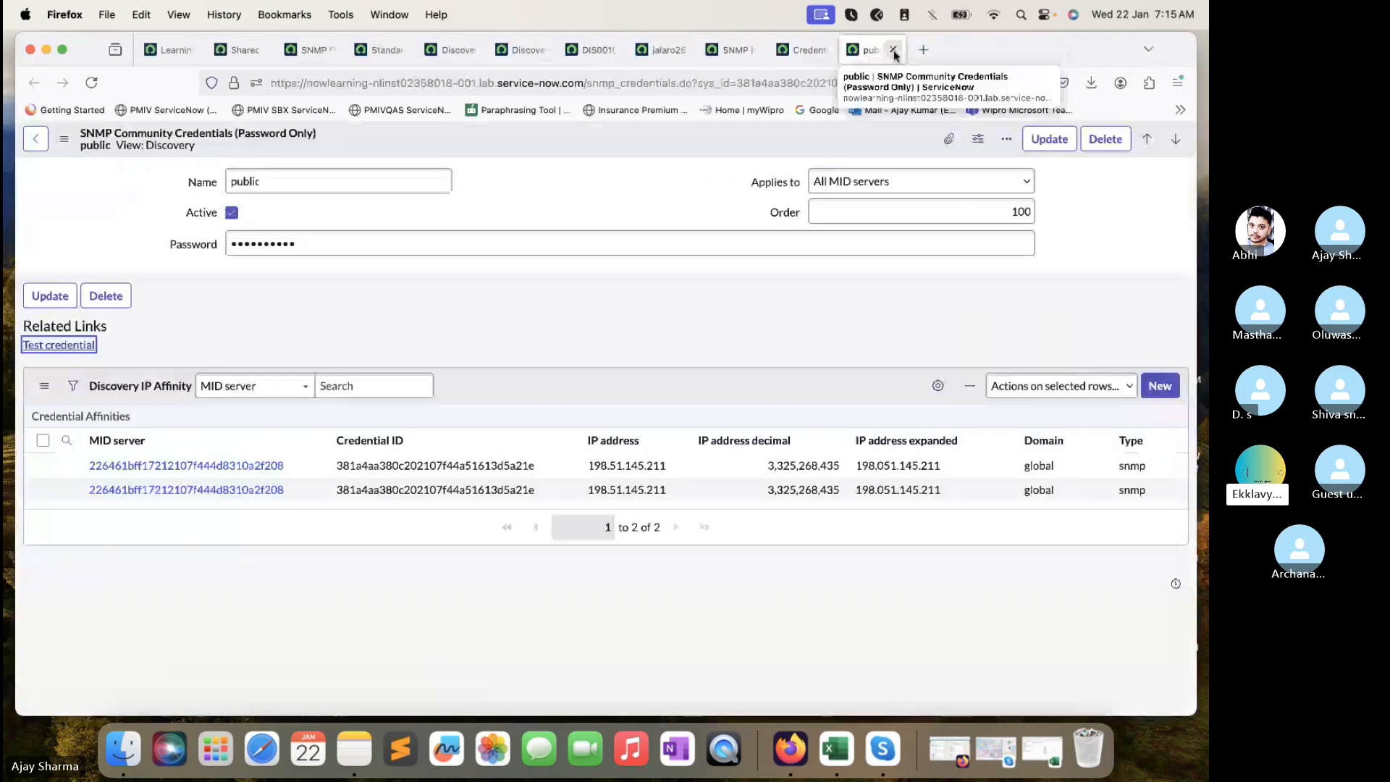
left_click(811, 55)
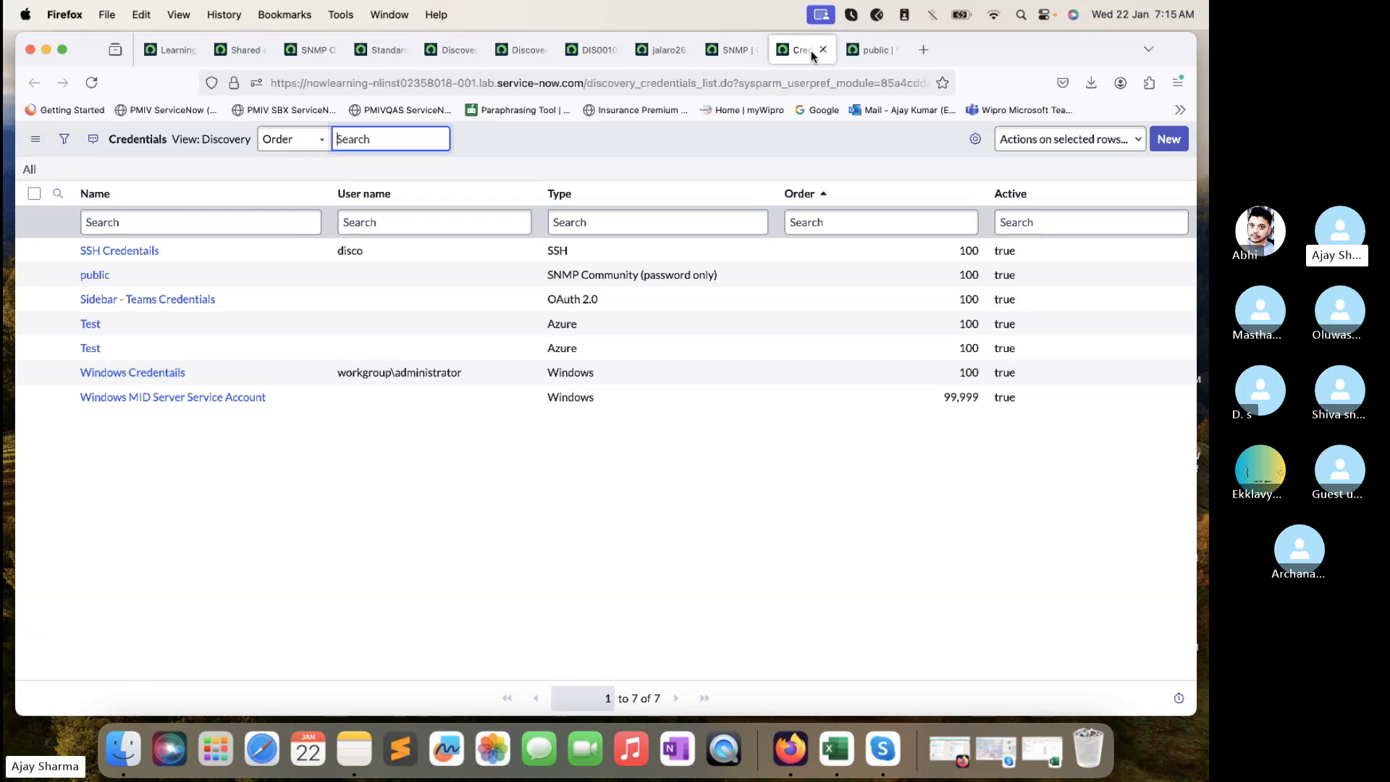
left_click(172, 48)
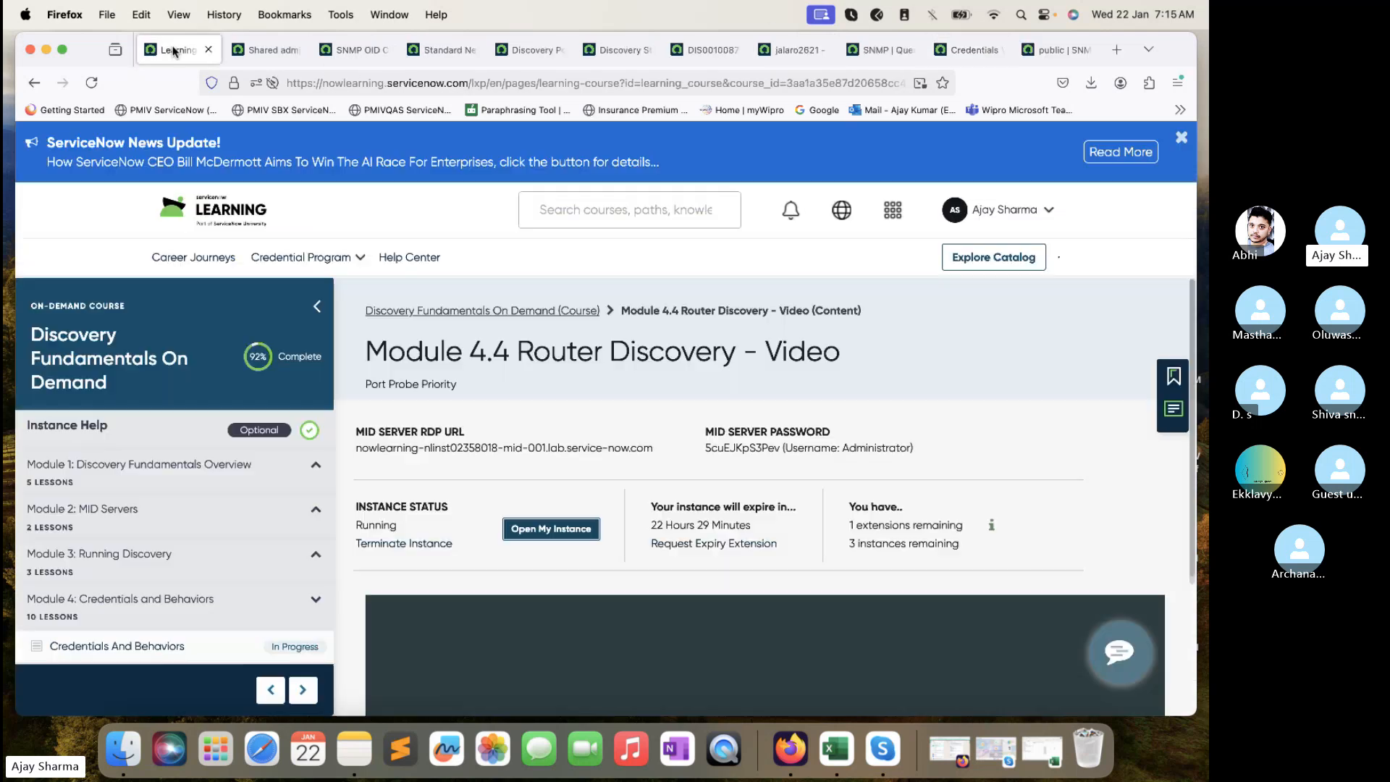
scroll(271, 528, "down", 3)
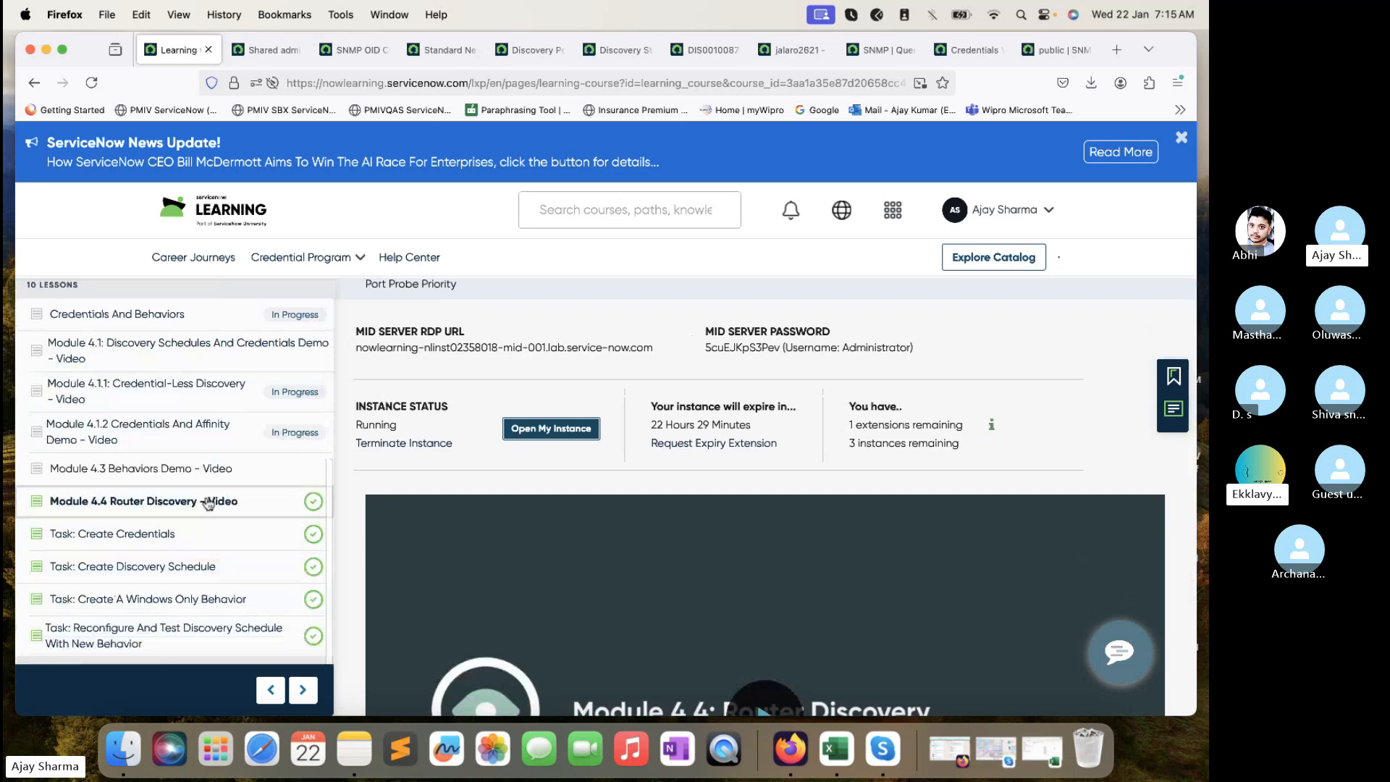
scroll(516, 485, "down", 6)
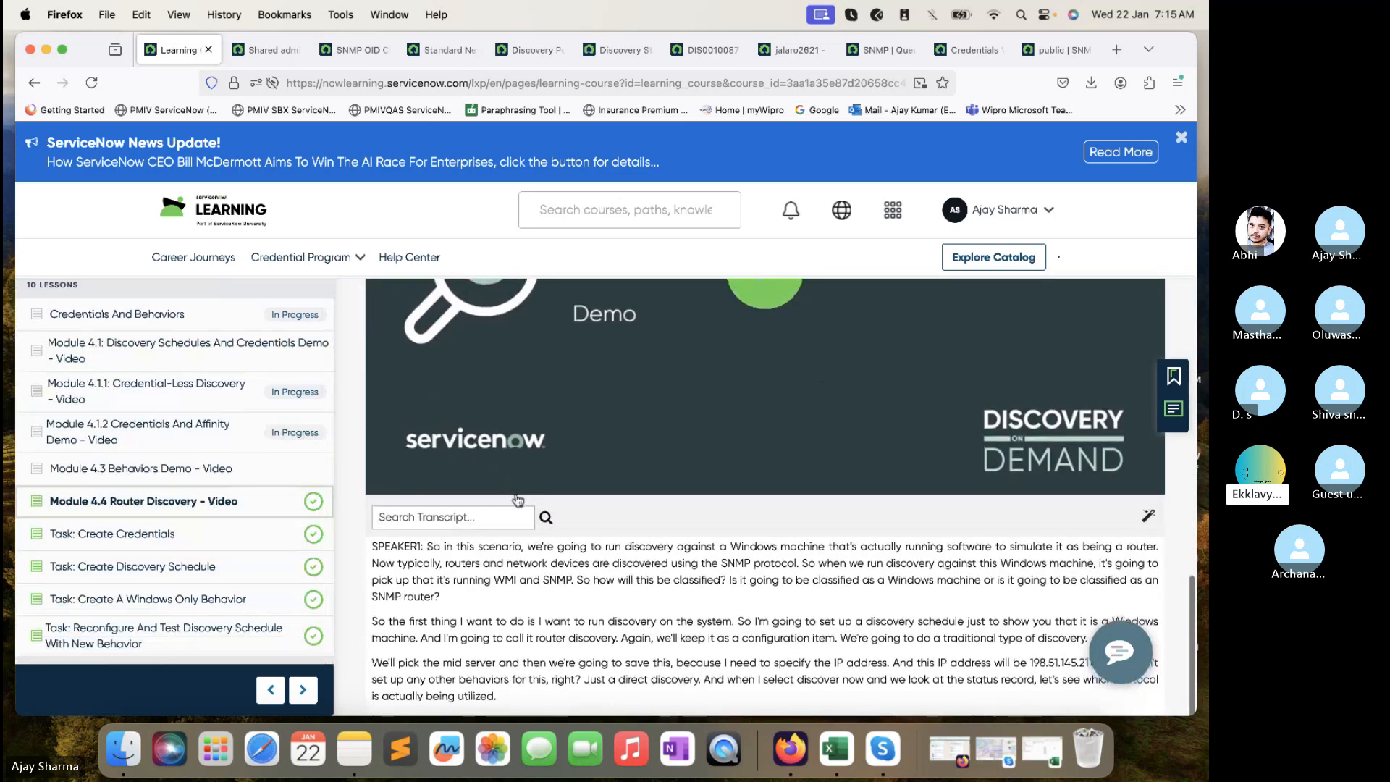
left_click(1059, 594)
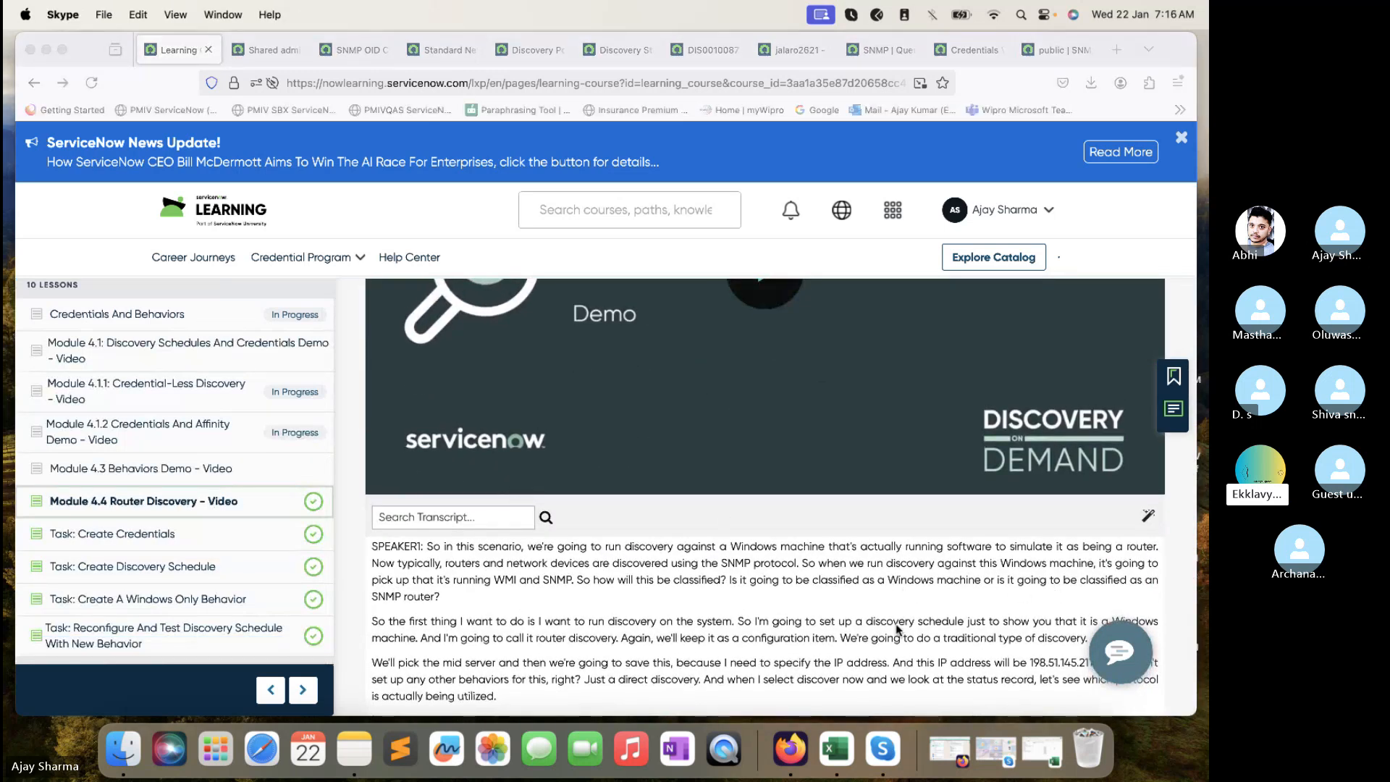
scroll(895, 631, "down", 1)
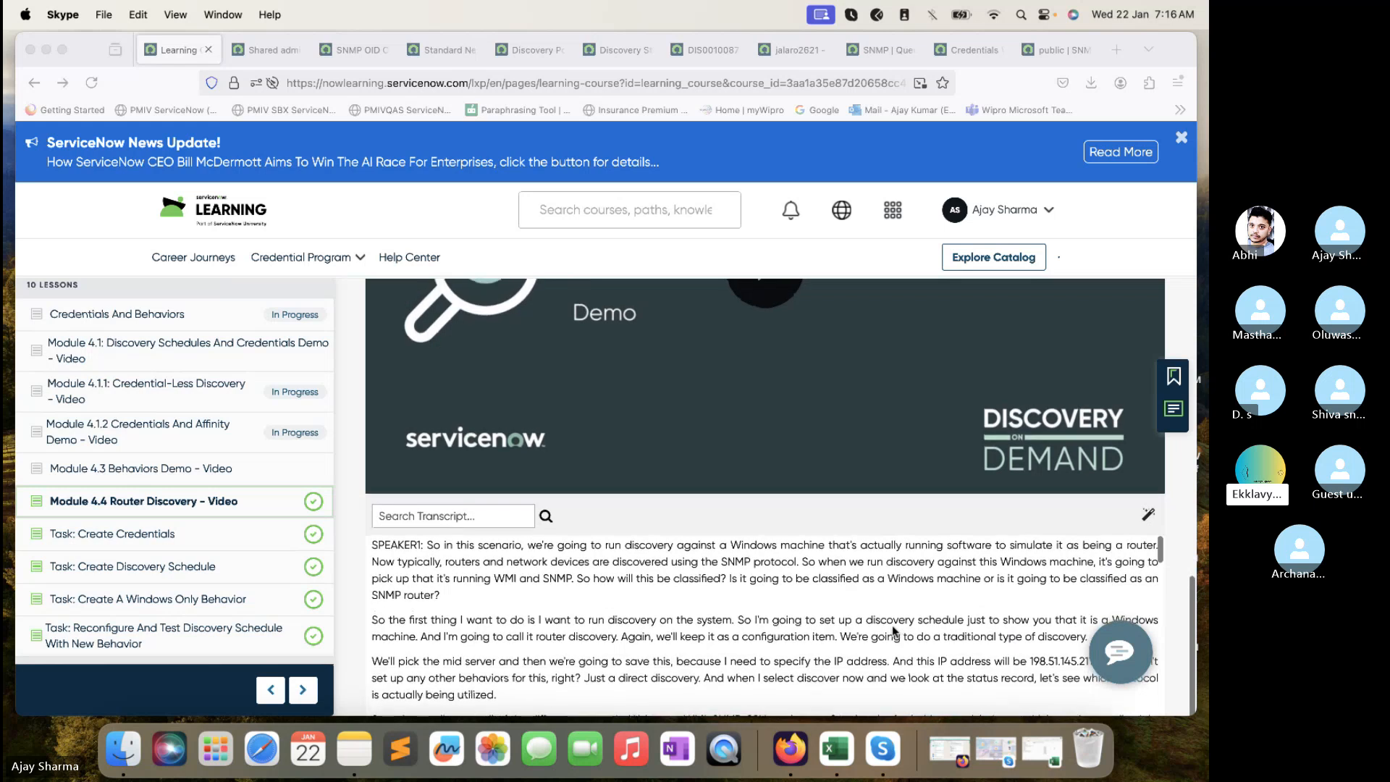
scroll(895, 632, "down", 4)
scroll(895, 632, "down", 2)
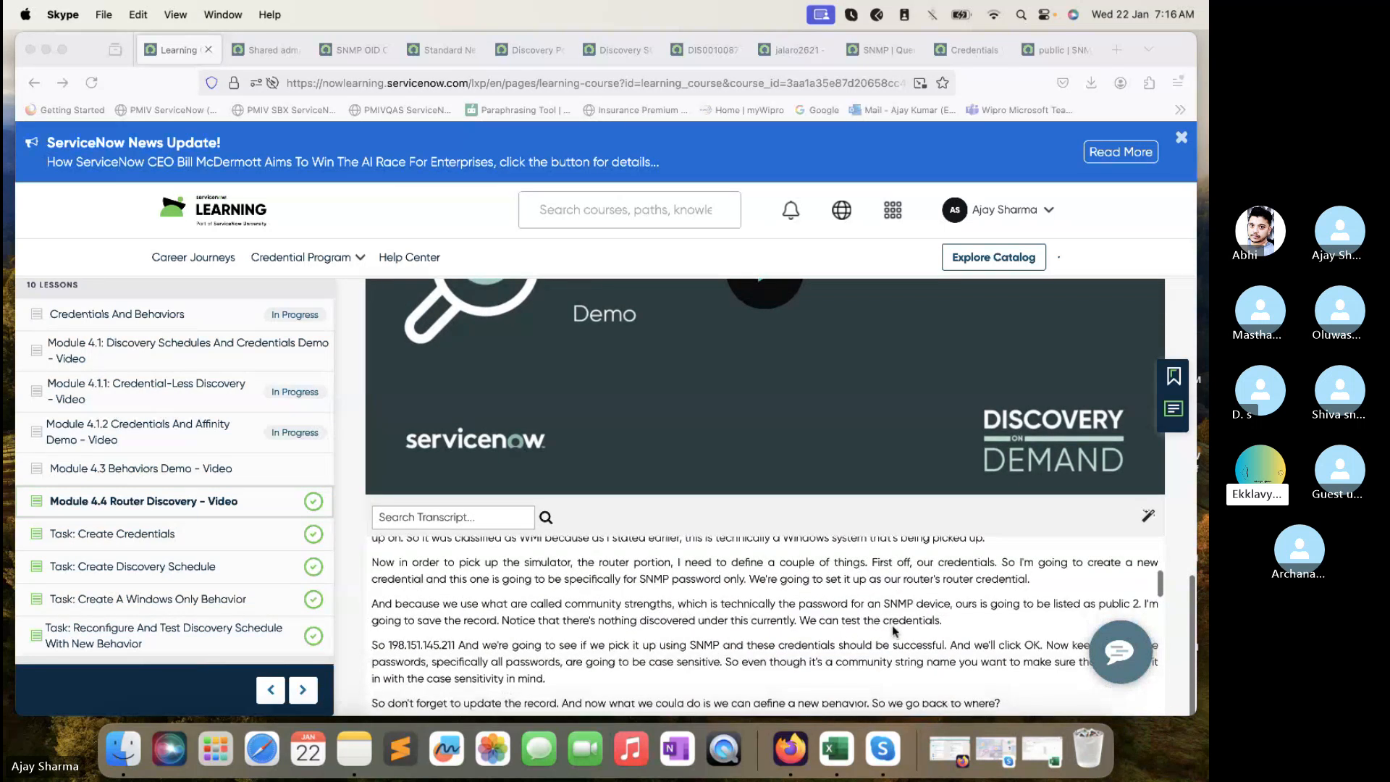
scroll(895, 632, "down", 2)
scroll(895, 631, "up", 1)
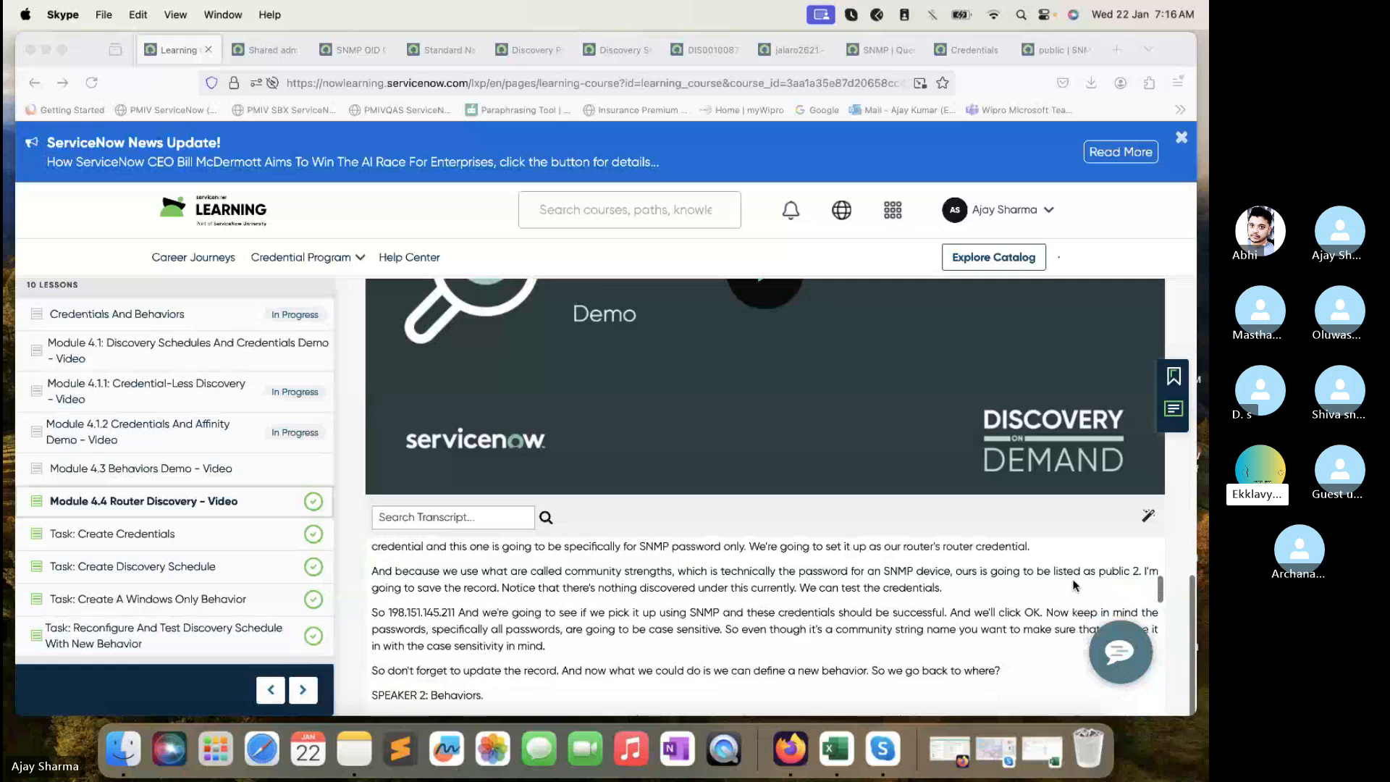
left_click(1126, 576)
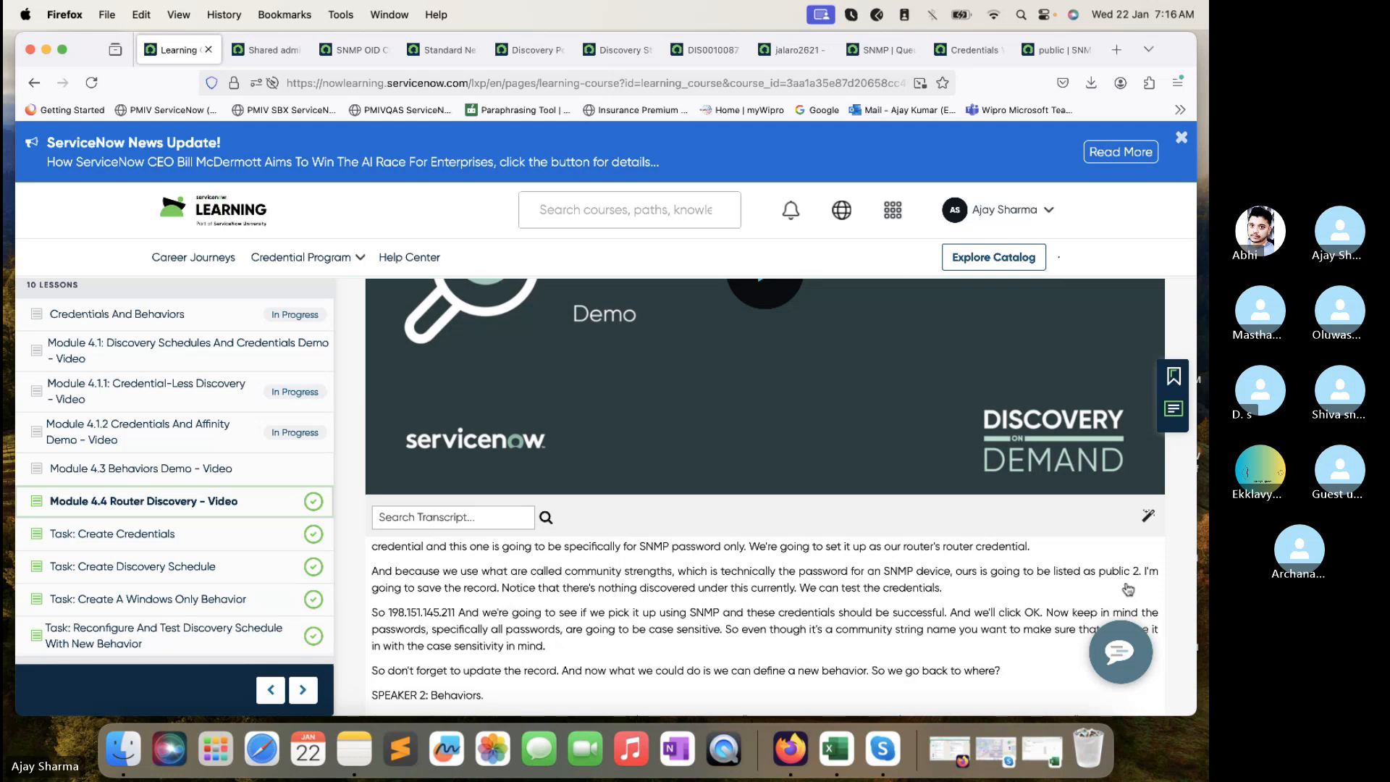
left_click(1153, 683)
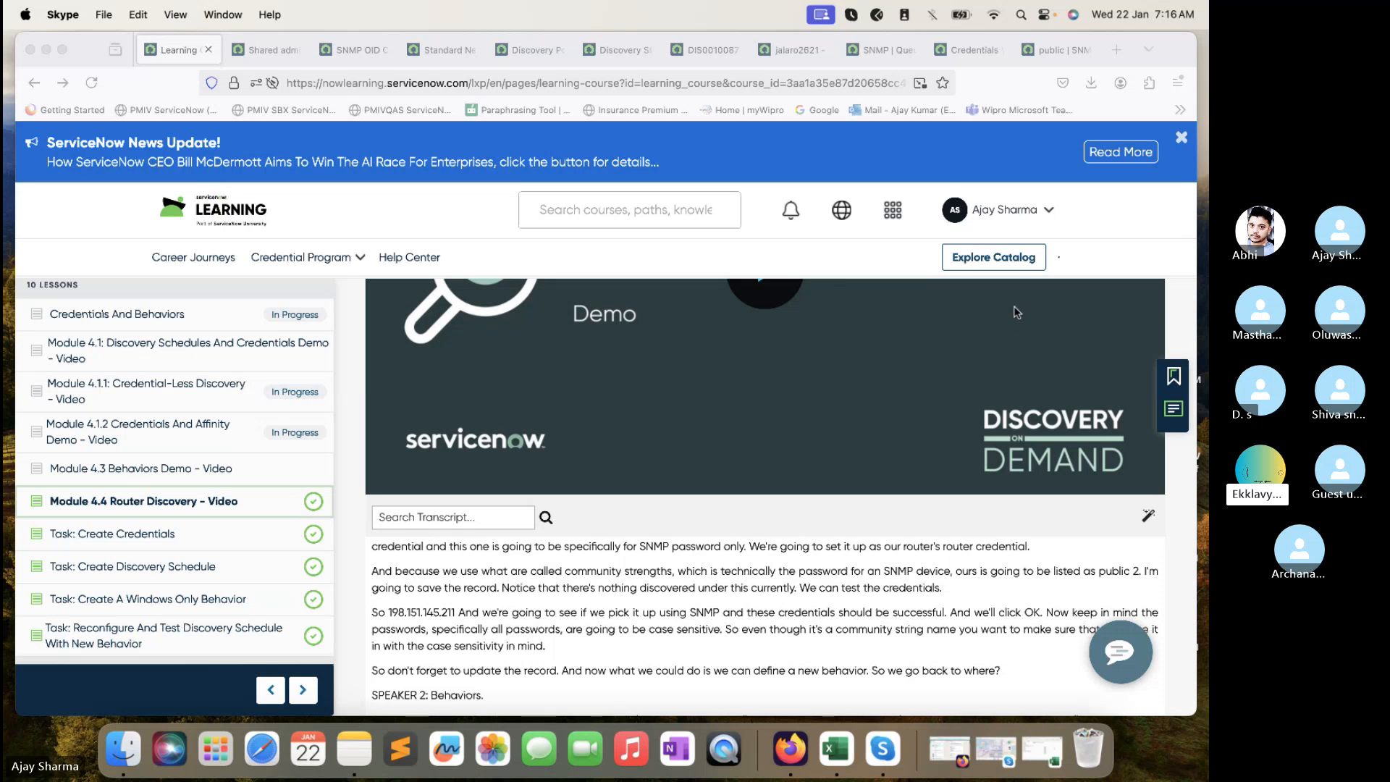
left_click(952, 48)
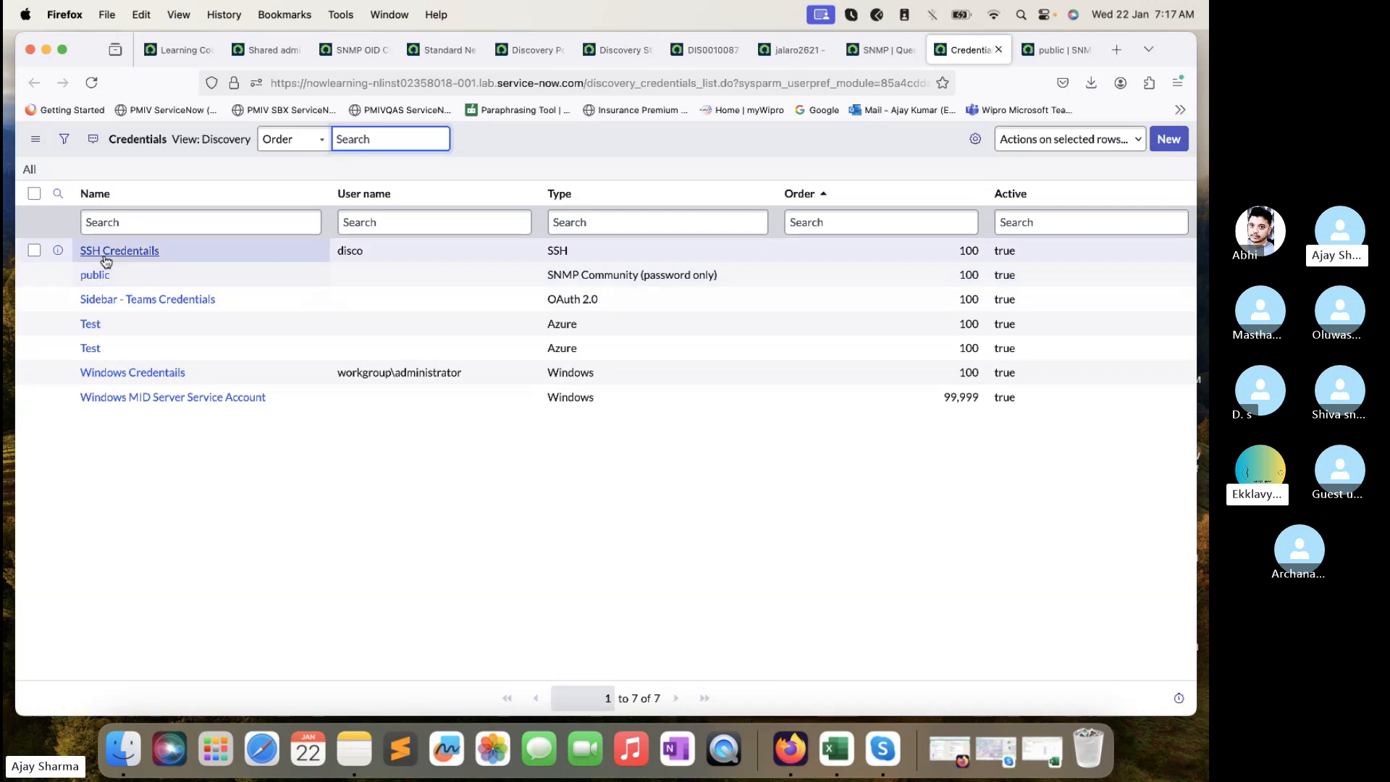
- Open the public SNMP credential in a new tab, enter a new community string as its password, and save
right_click(58, 275)
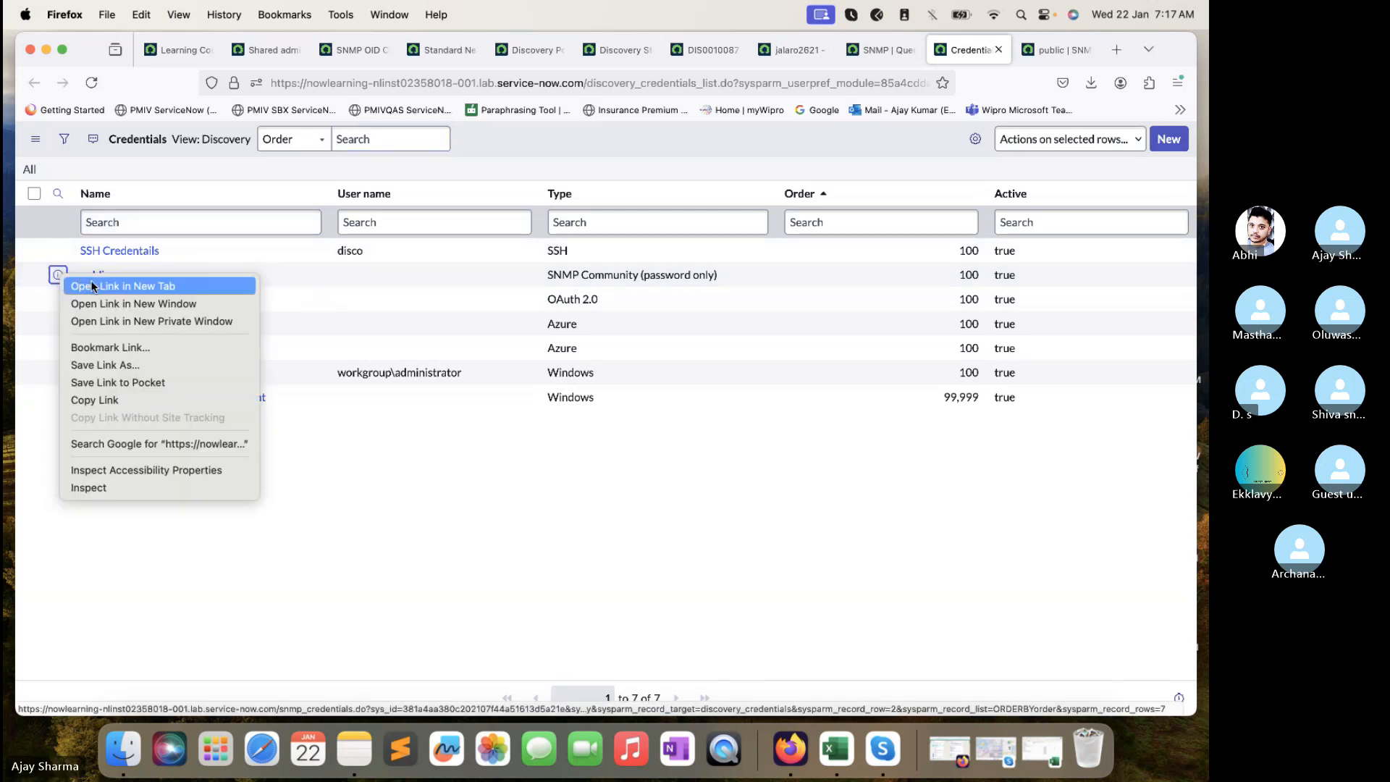
left_click(87, 283)
key("ctrl+Tab")
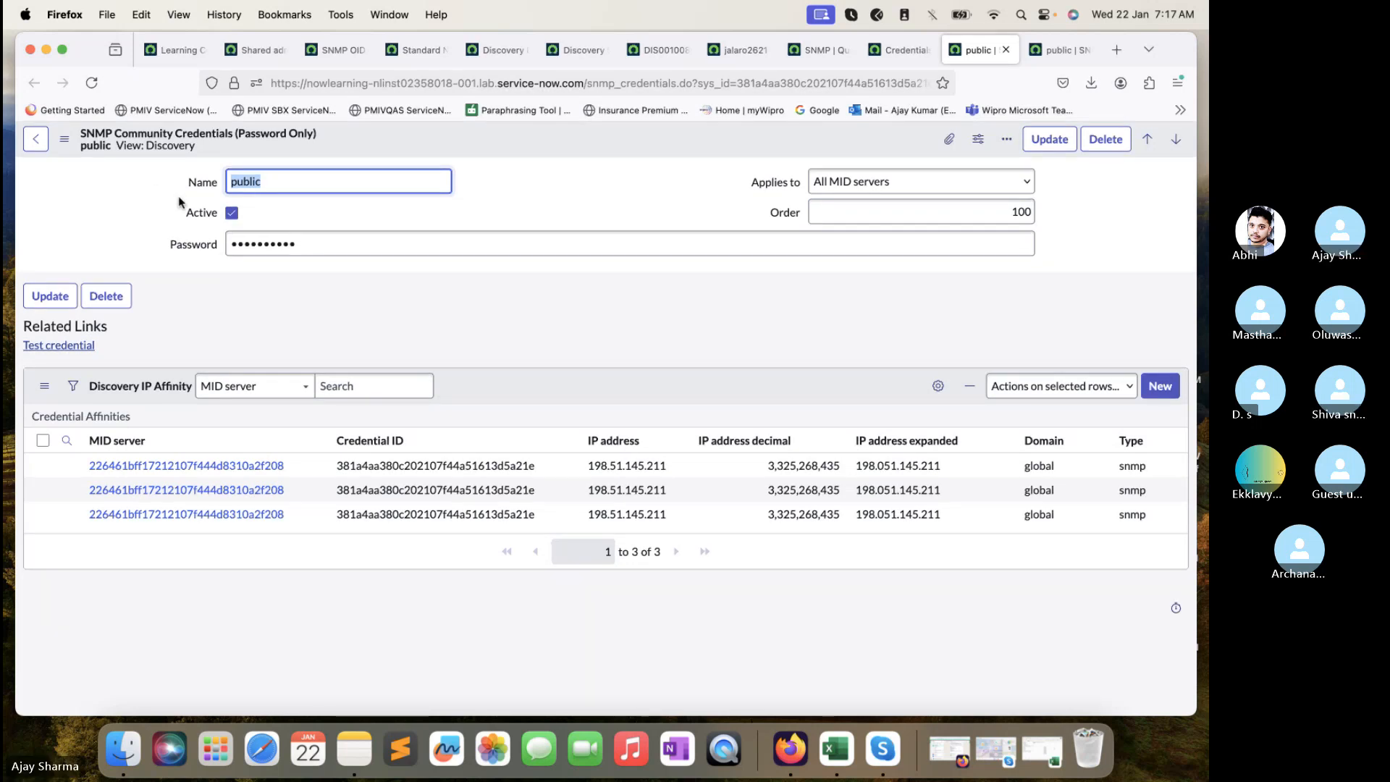
double_click(325, 244)
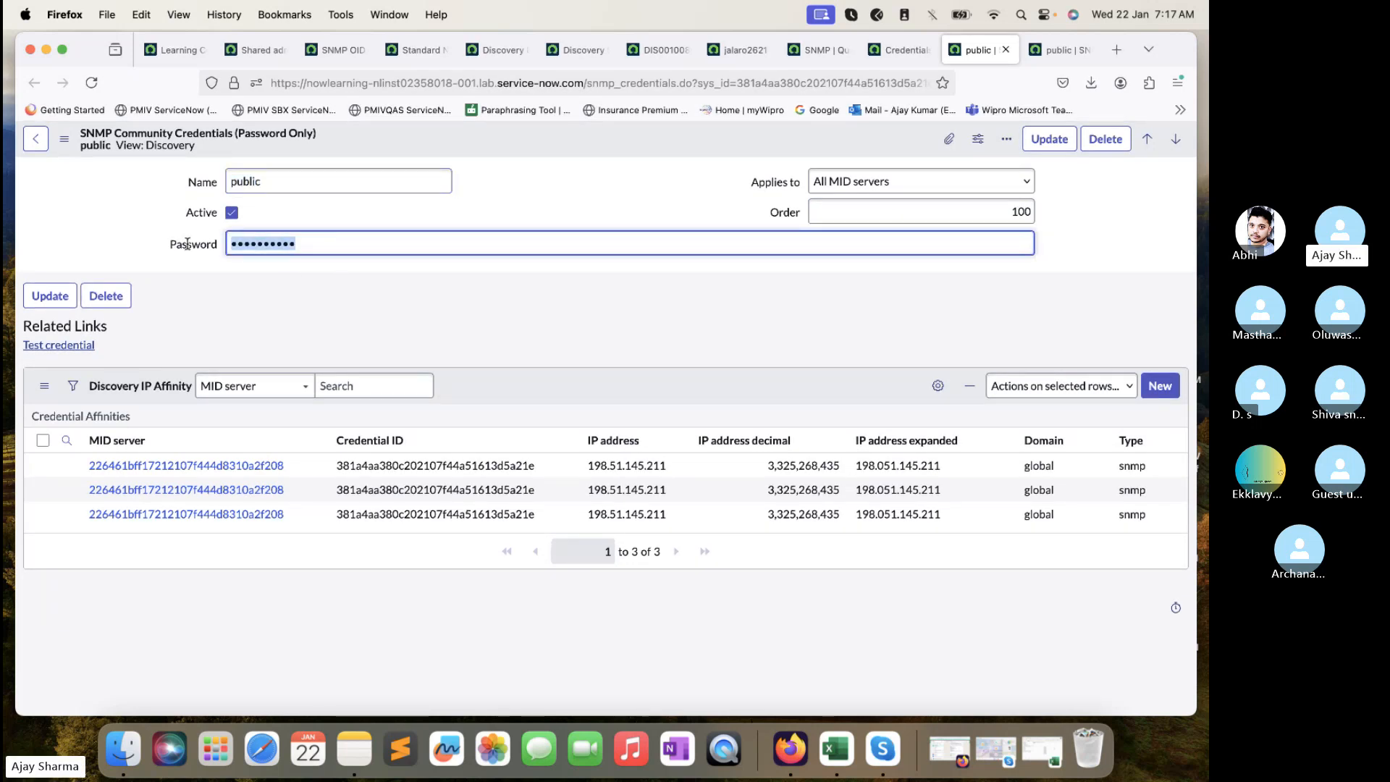
type("p")
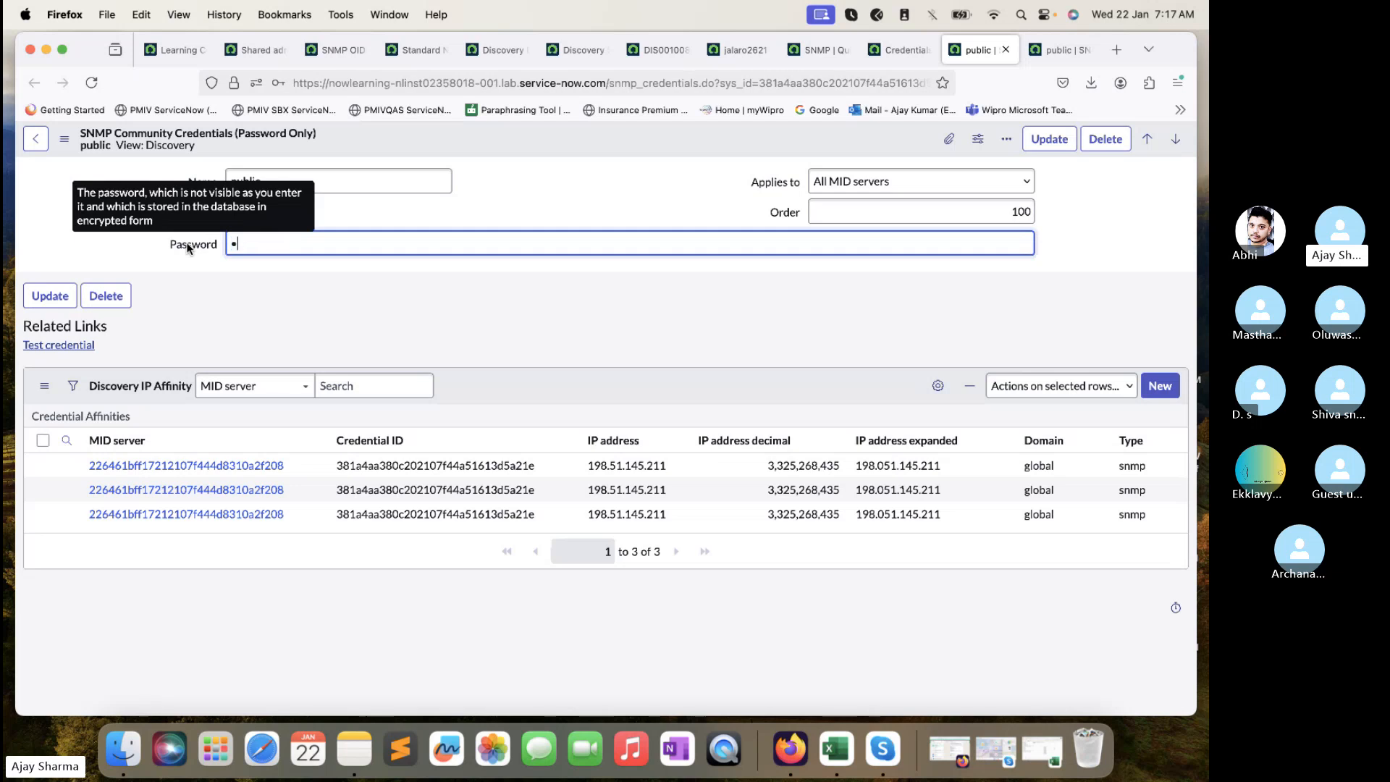
type("ublic")
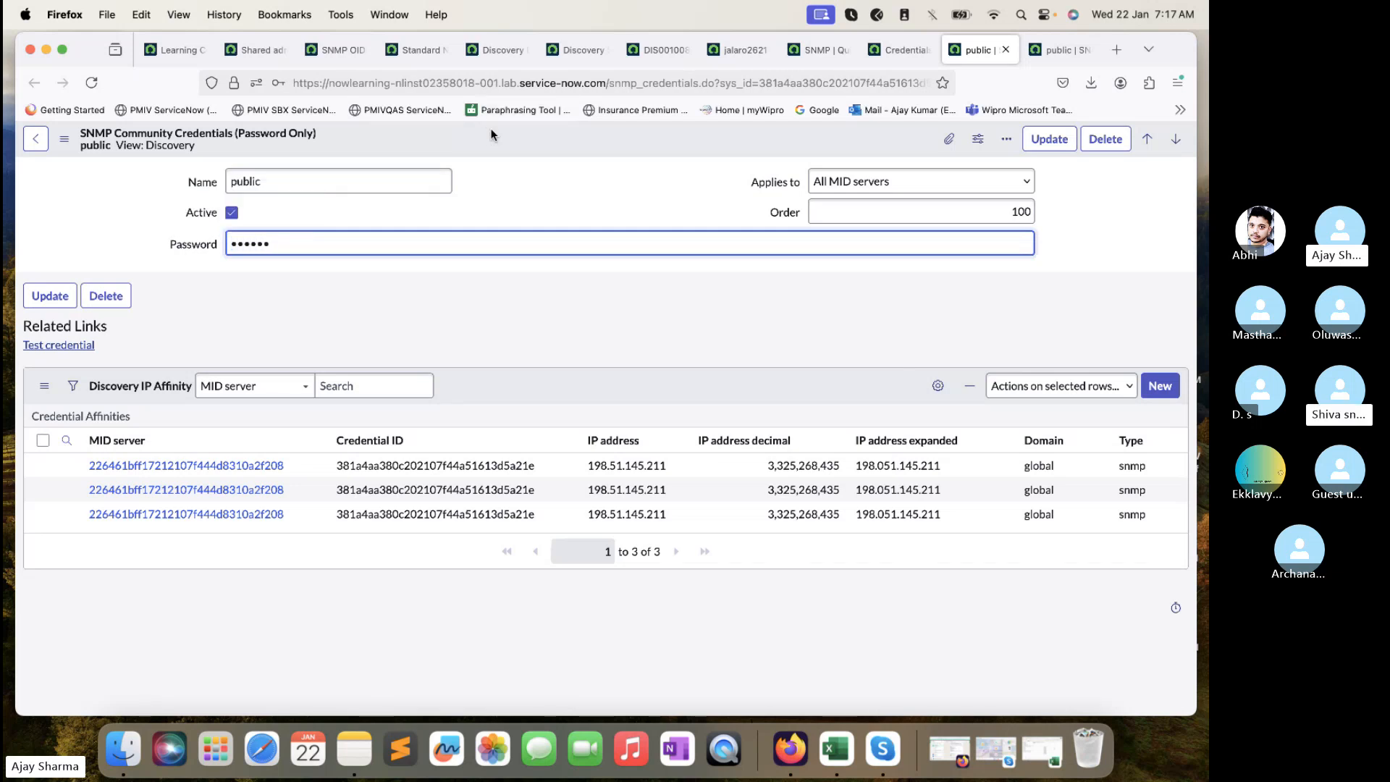
right_click(495, 146)
left_click(519, 149)
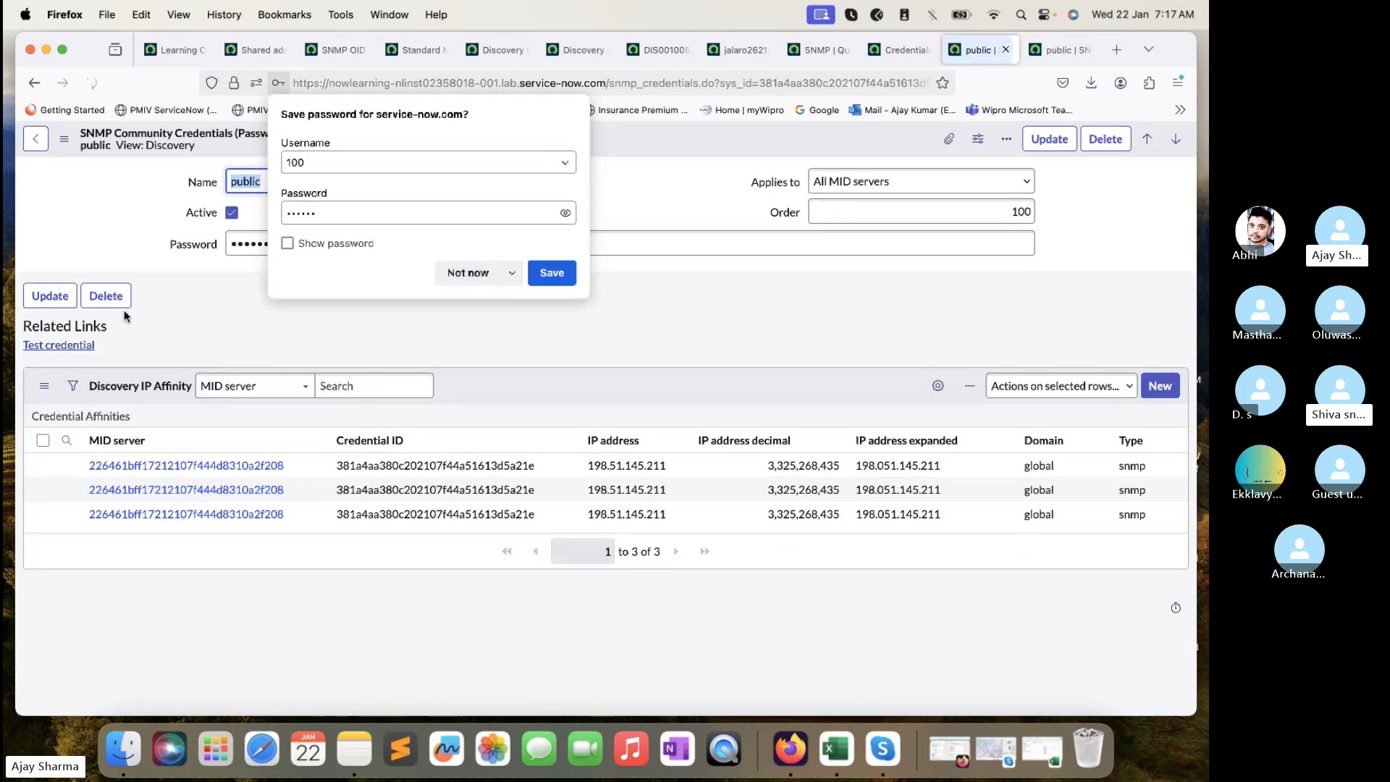
- Dismiss the browser's save-password prompt, test the public credential against the router, and close the 'Authentication failed' result
left_click(469, 273)
left_click(71, 345)
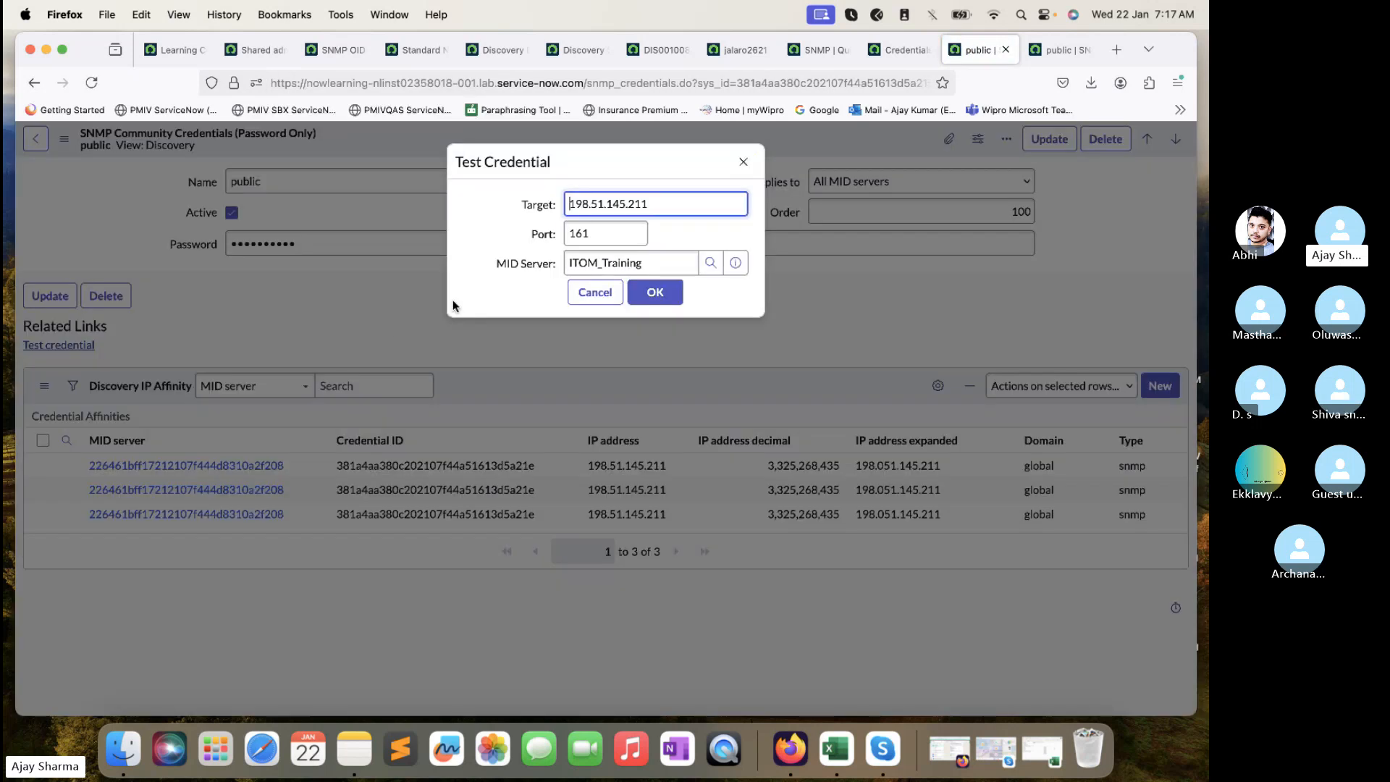
left_click(660, 295)
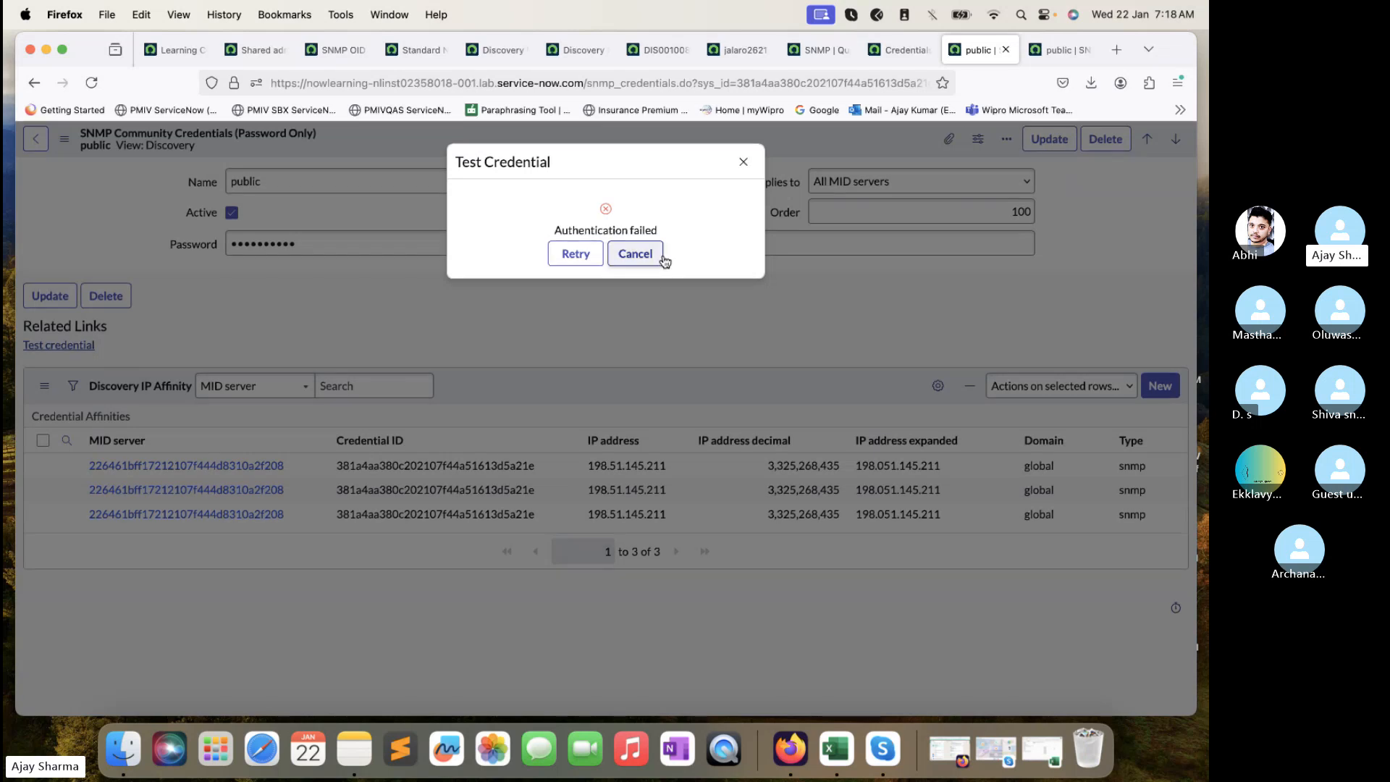
left_click(658, 257)
left_click(440, 240)
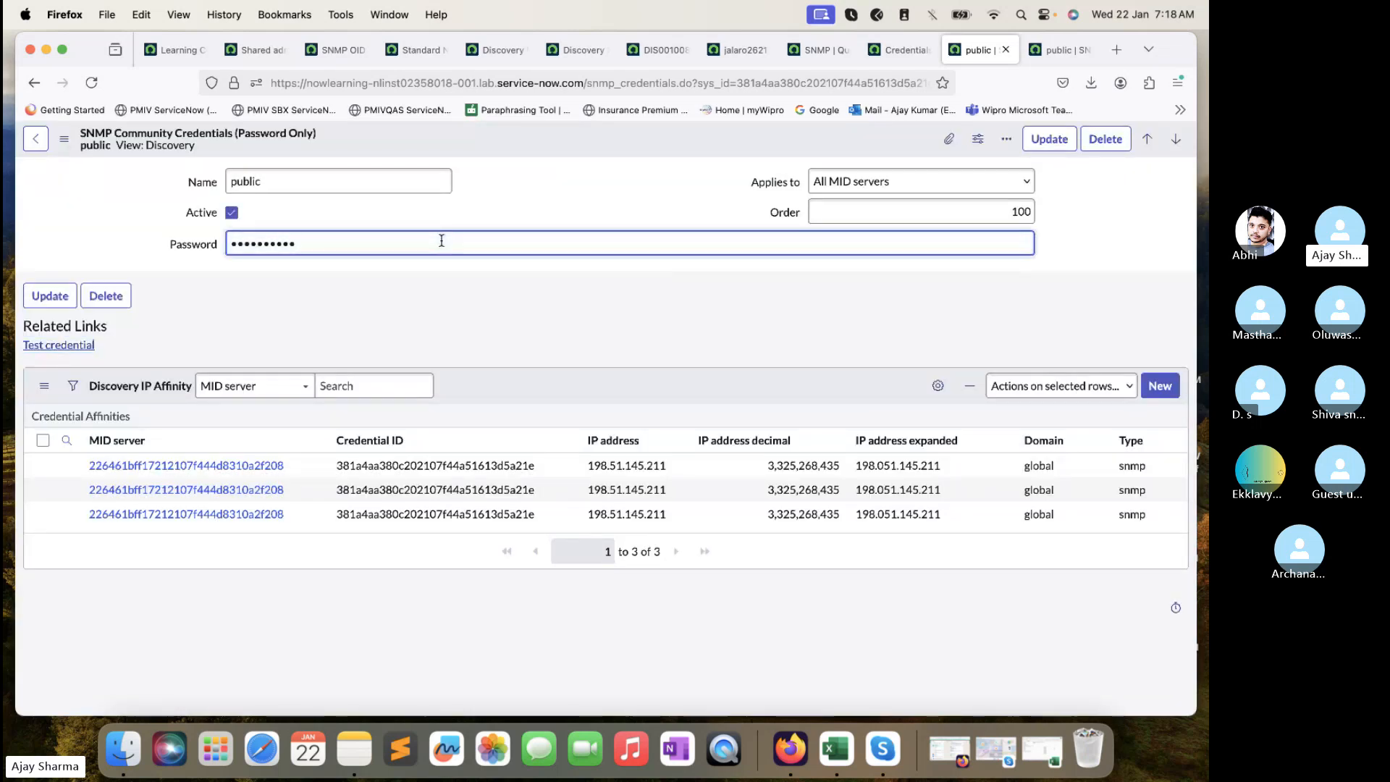
- Save the public credential record and decline the browser's offer to store the password
right_click(566, 131)
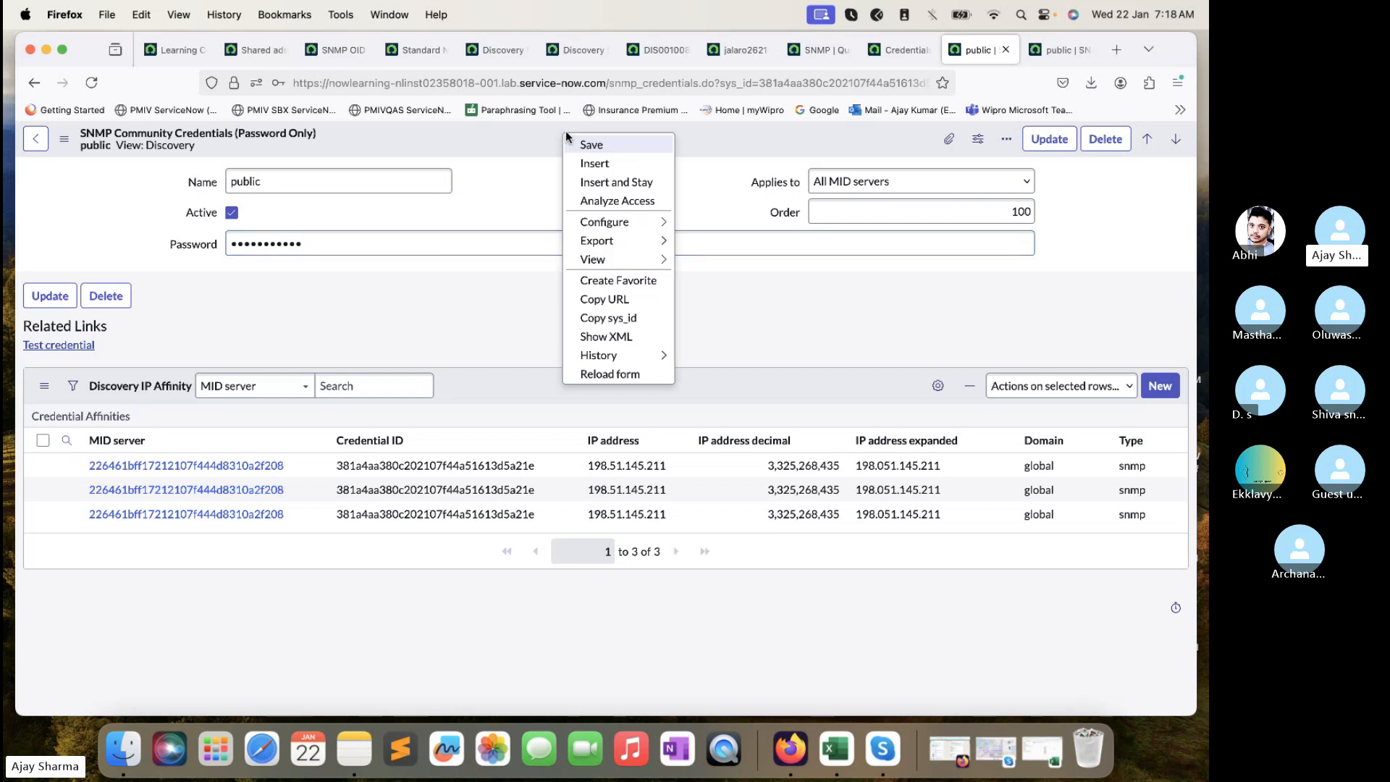
left_click(585, 139)
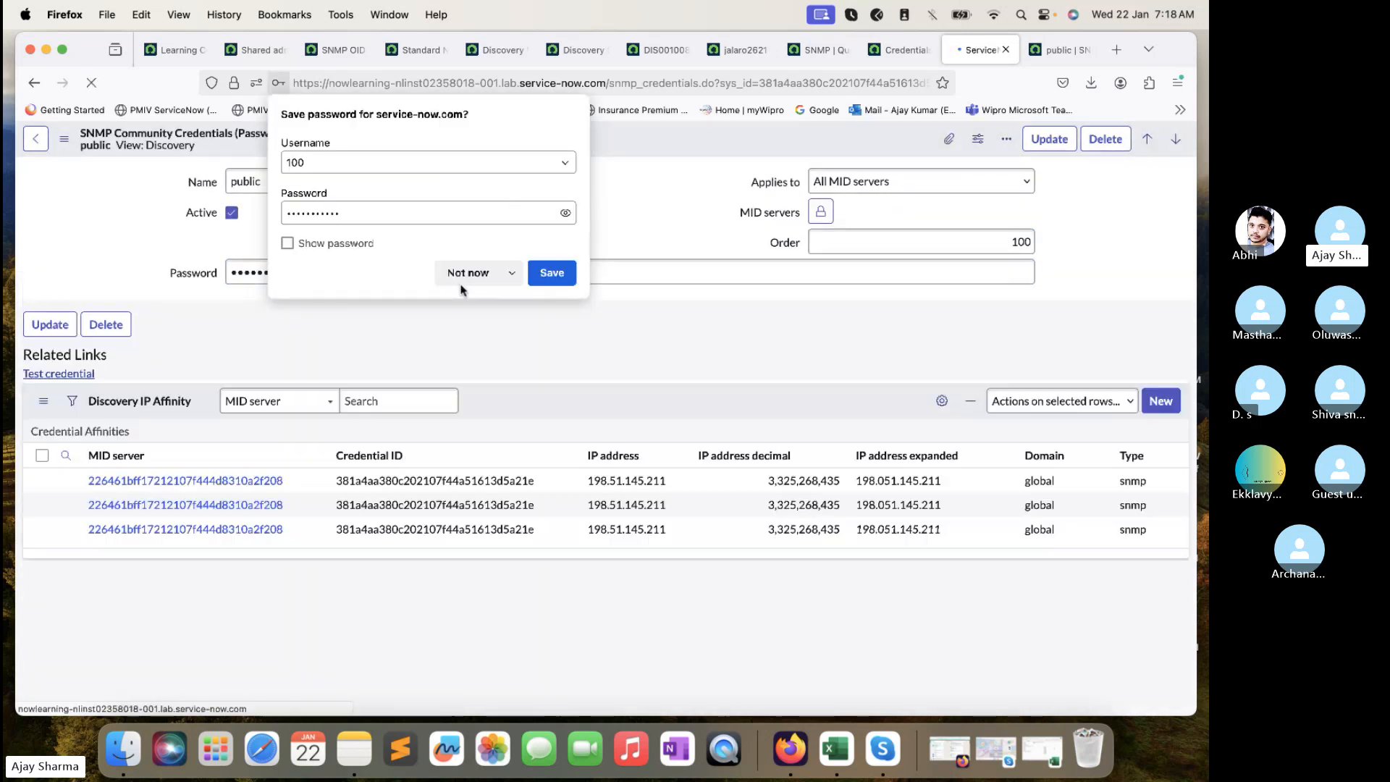
left_click(461, 273)
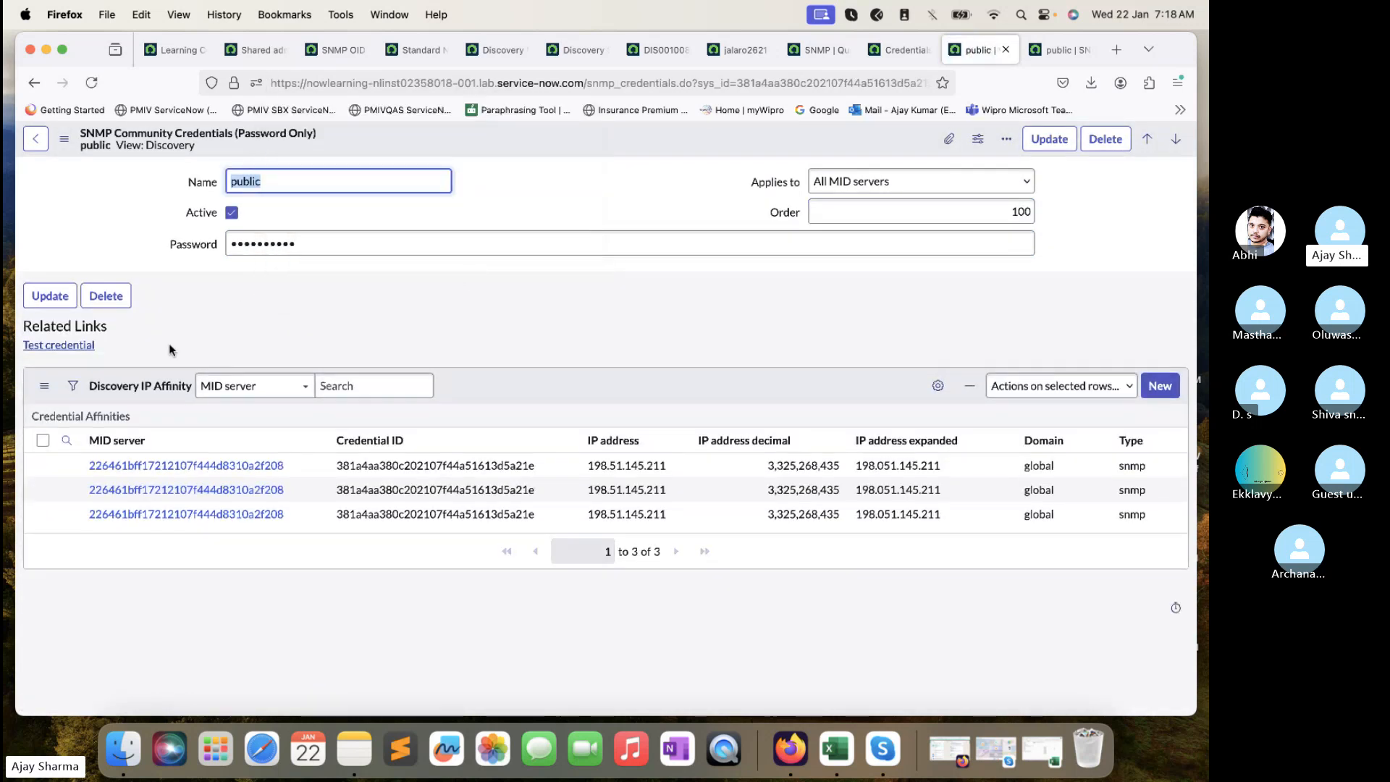
- Re-test the credential, dismiss the 'Authentication failed' result, and select the existing password value
left_click(60, 346)
left_click(655, 292)
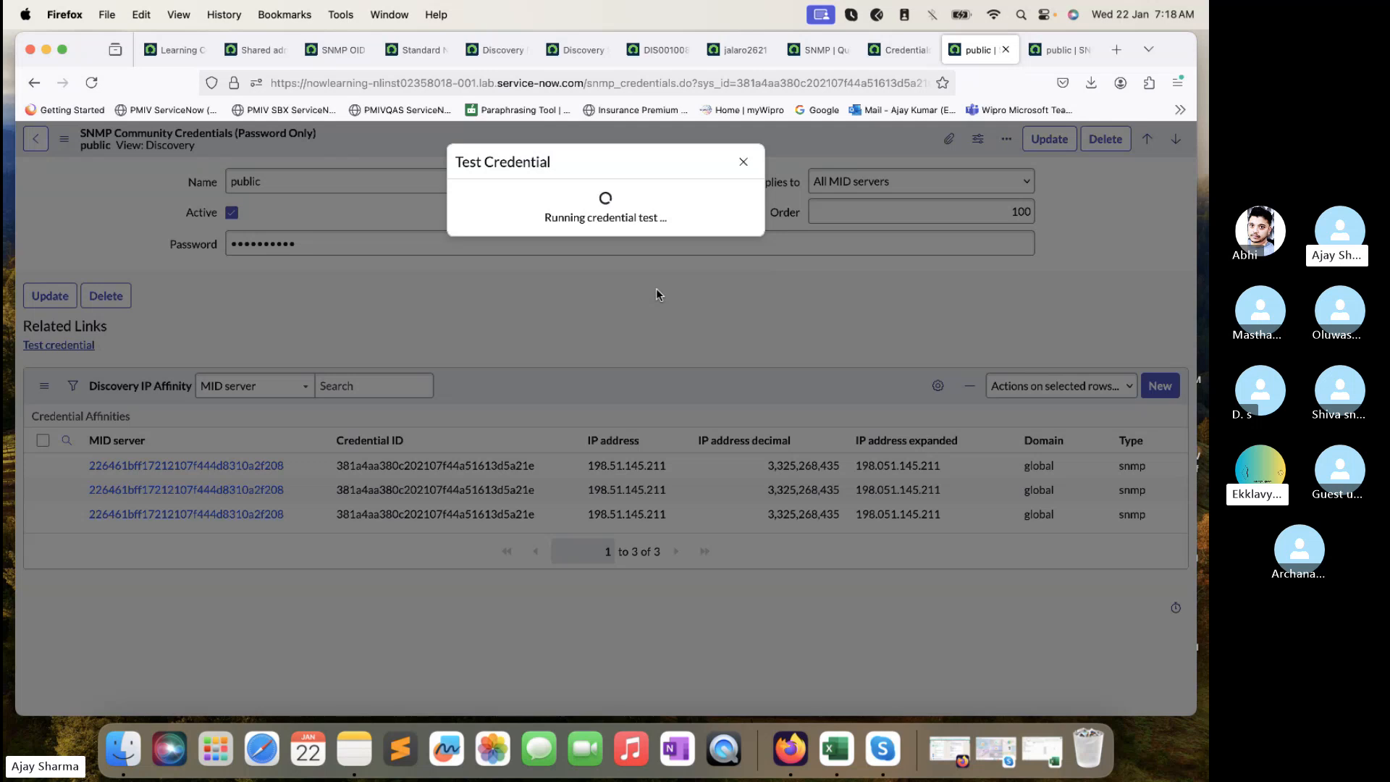
left_click(647, 256)
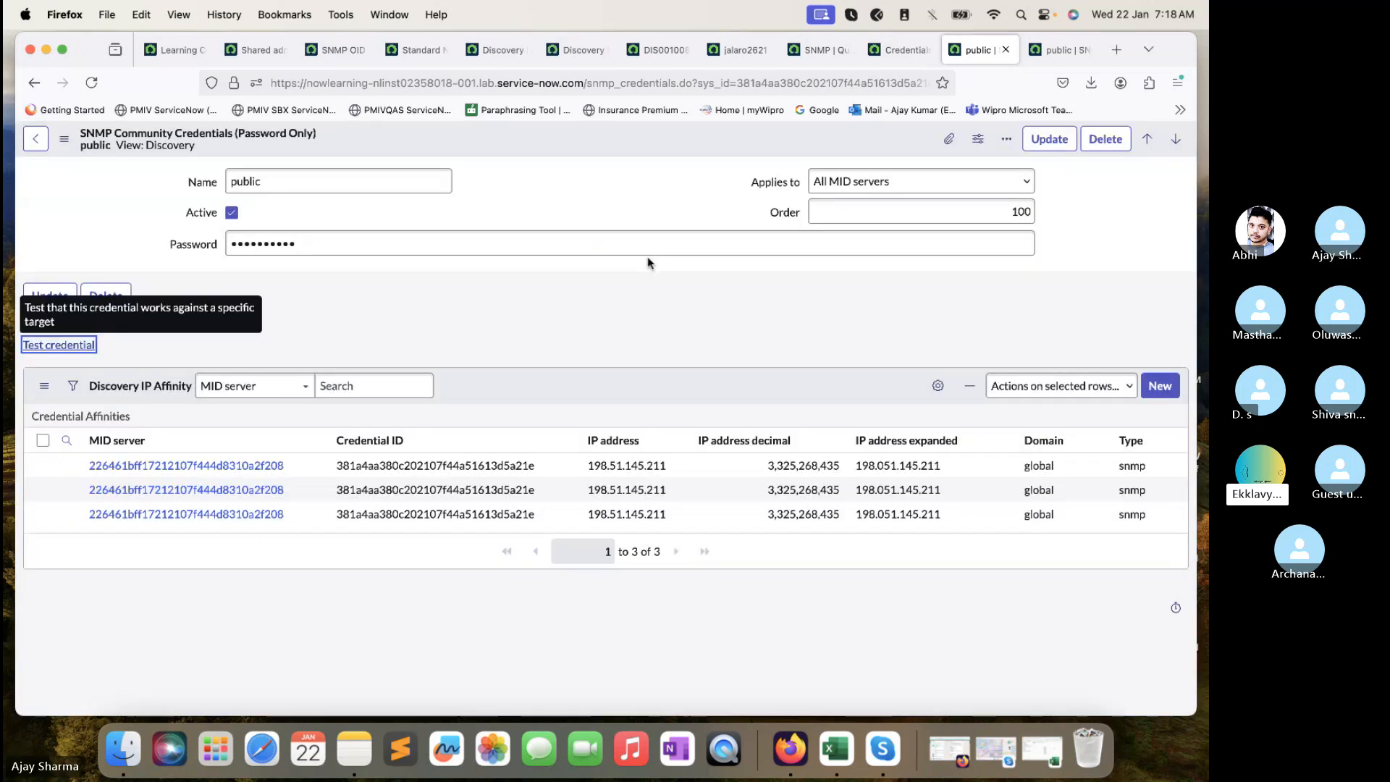
double_click(646, 243)
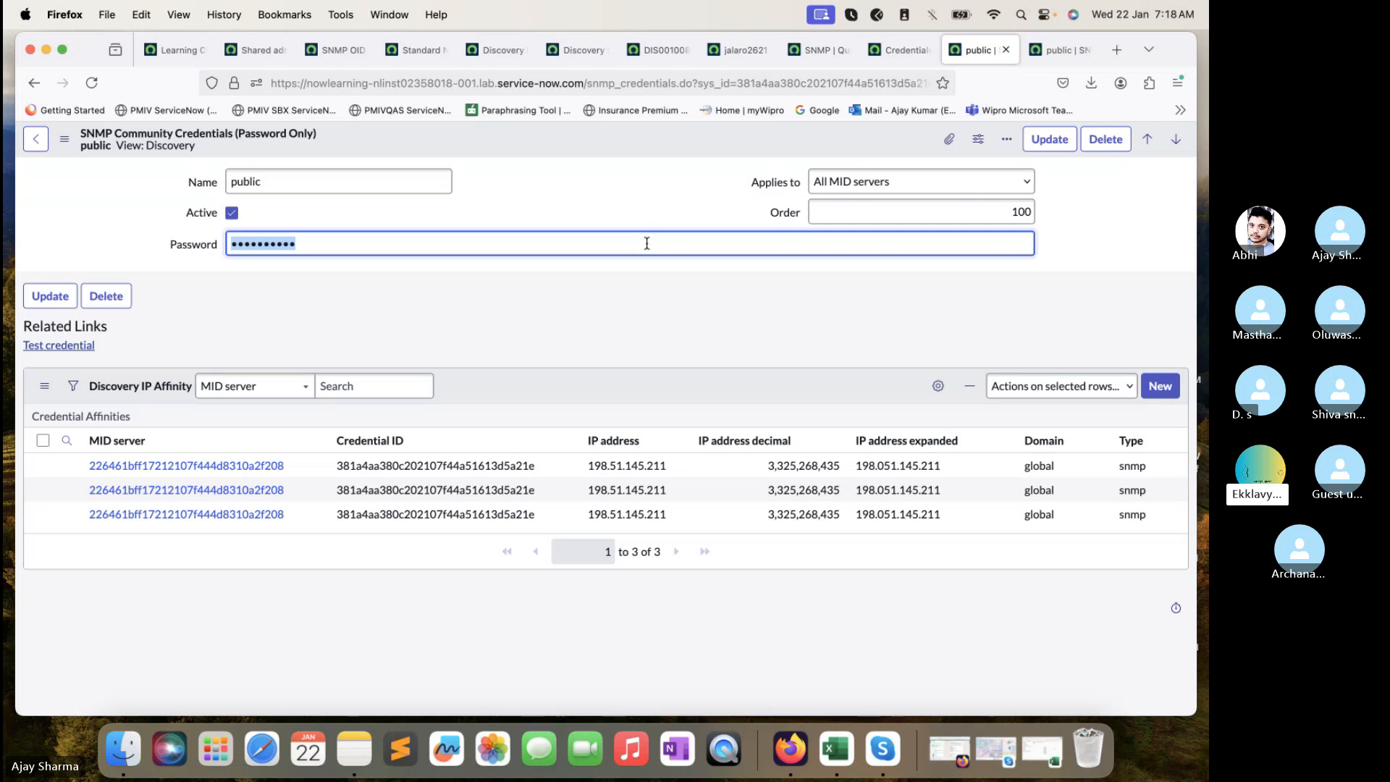
- Enter the new community string as the password, save the record, decline storing it, then switch to Skype
type("*******")
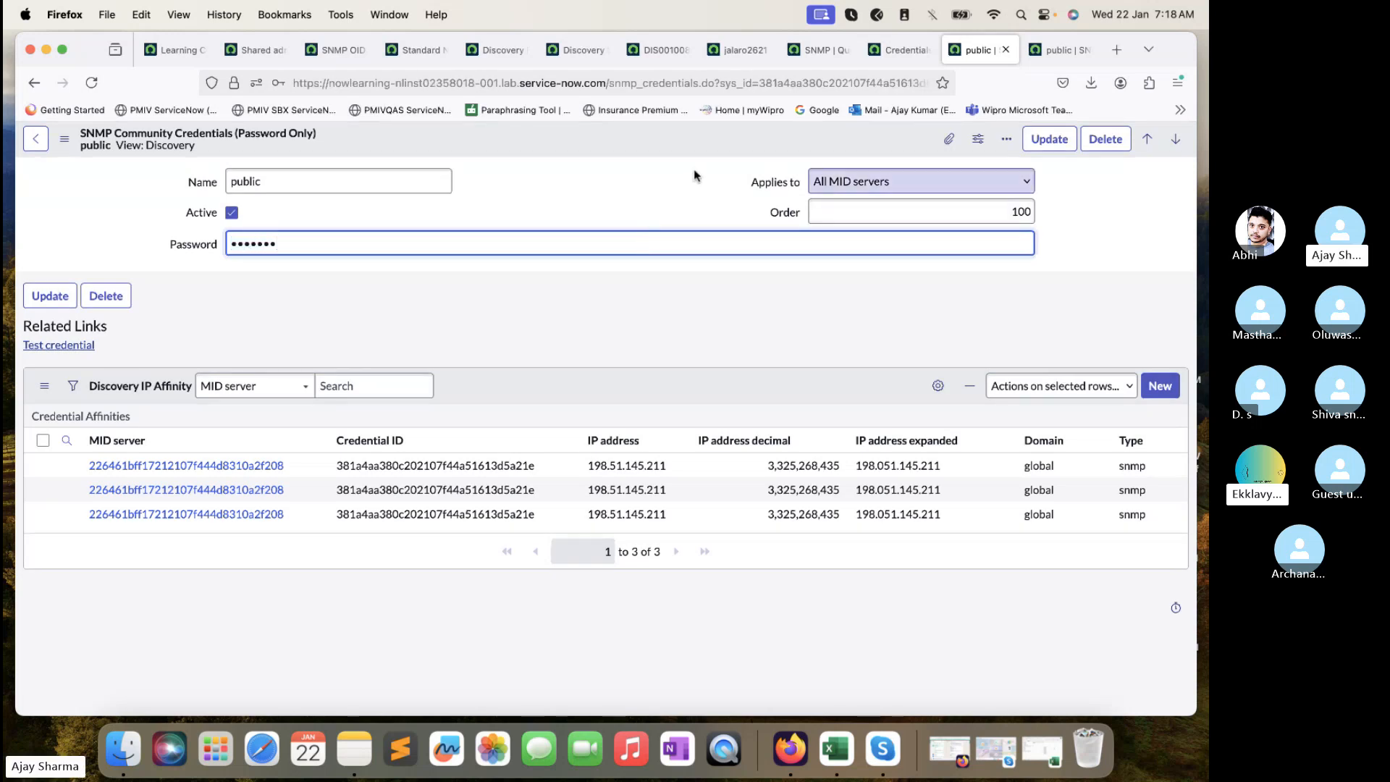
right_click(692, 141)
left_click(717, 150)
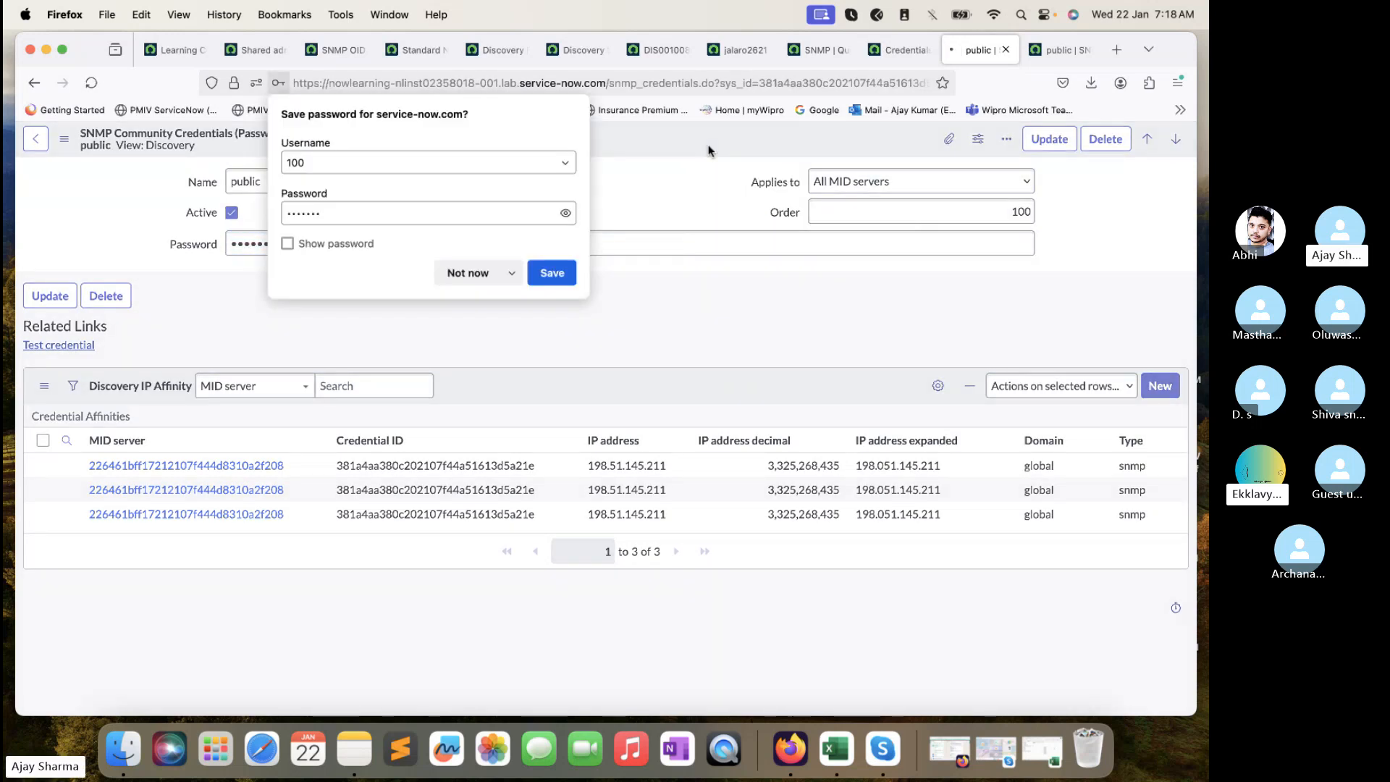
left_click(468, 273)
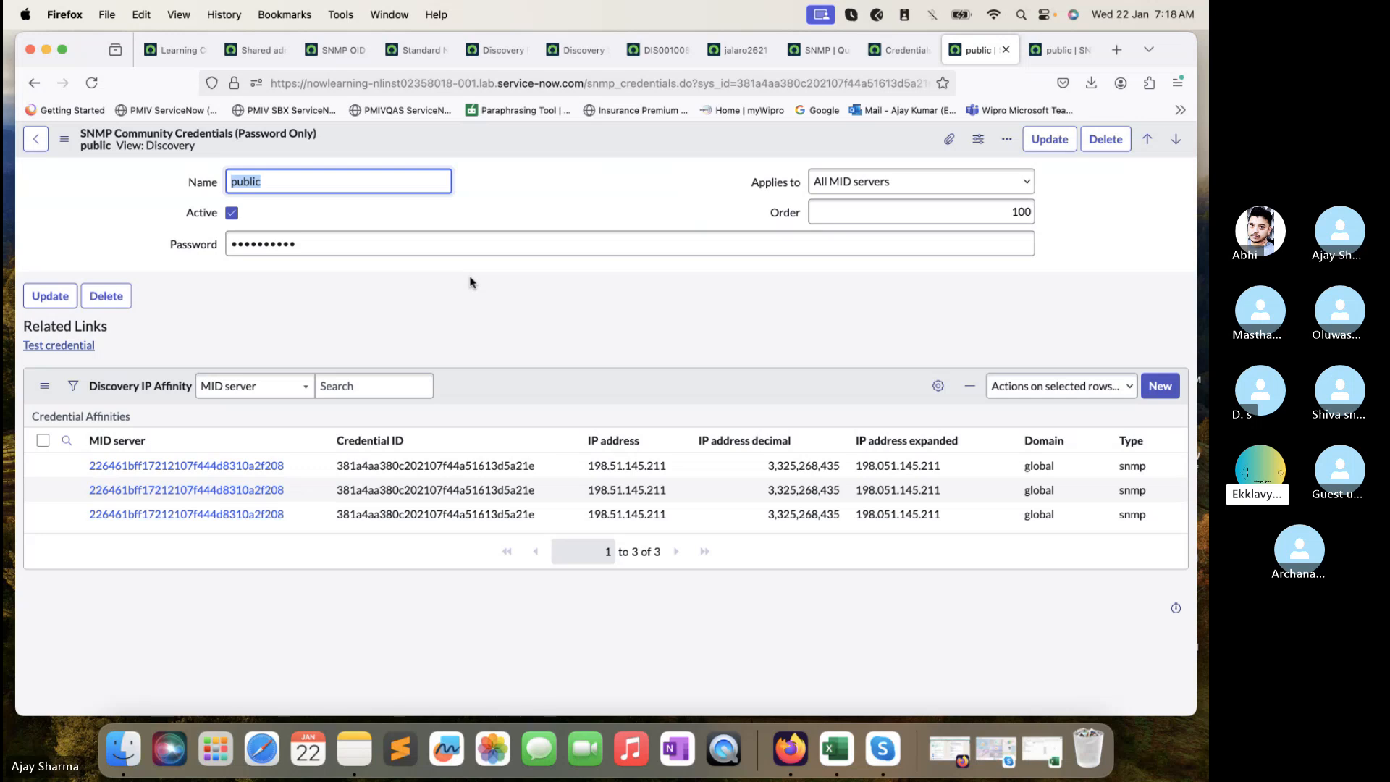
left_click(1014, 605)
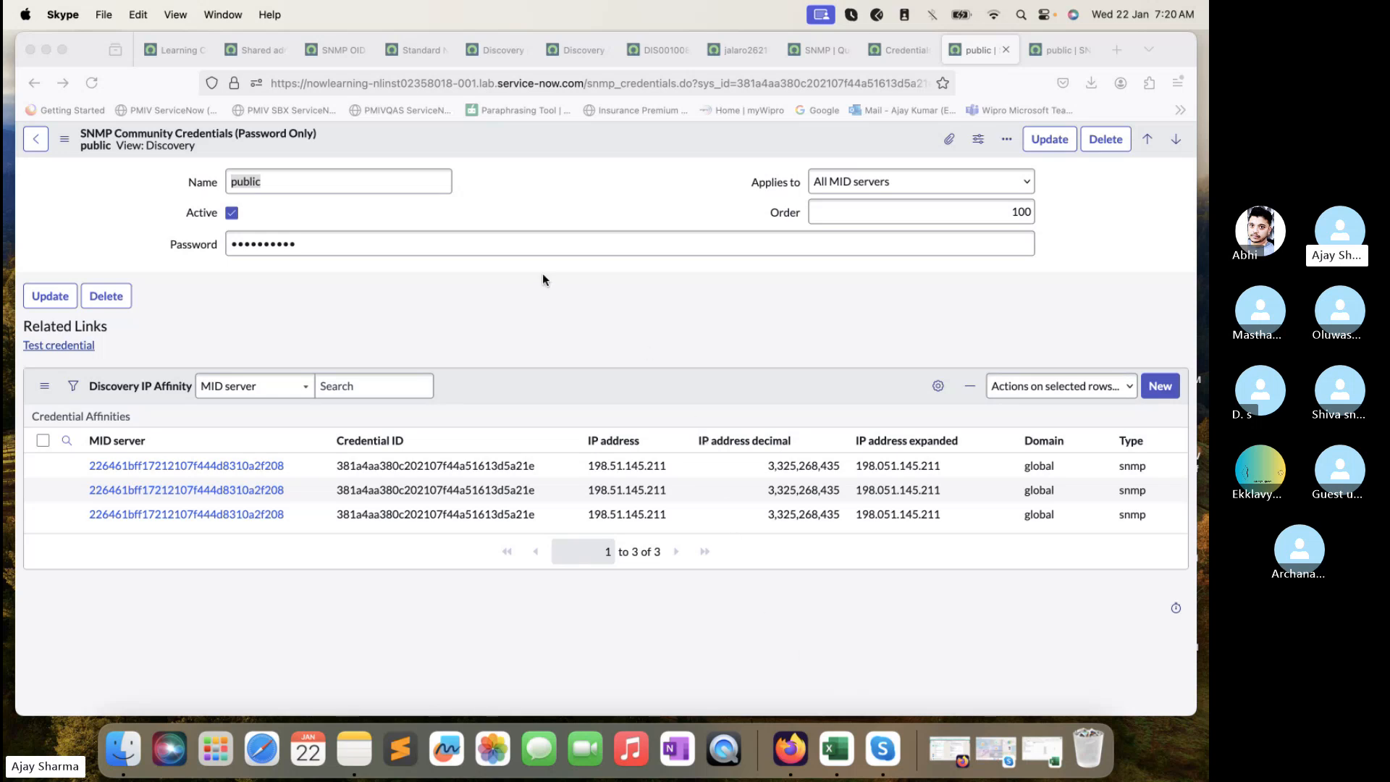
- Test the public credential against 198.51.145.211 port 161 via ITOM_Training and close the 'Credential validated' result
left_click(73, 348)
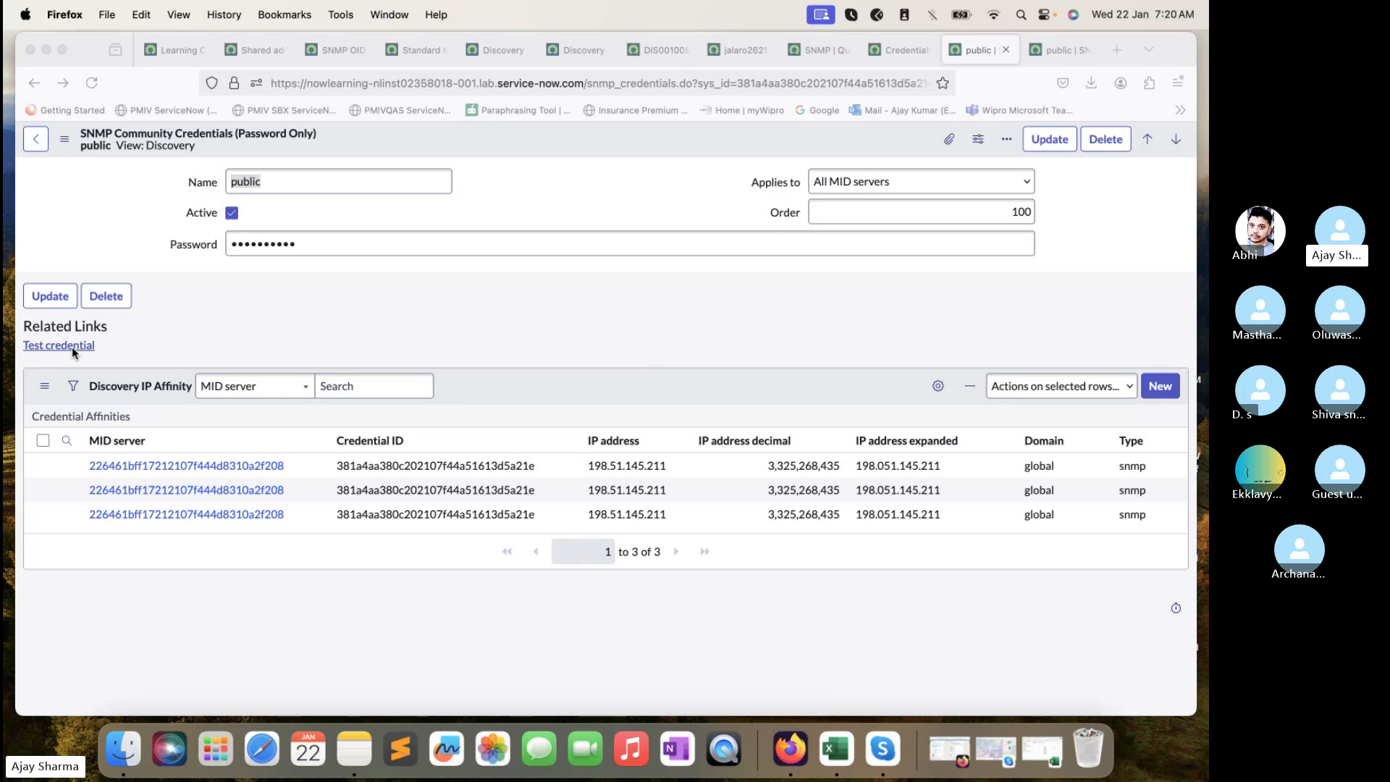
left_click(73, 348)
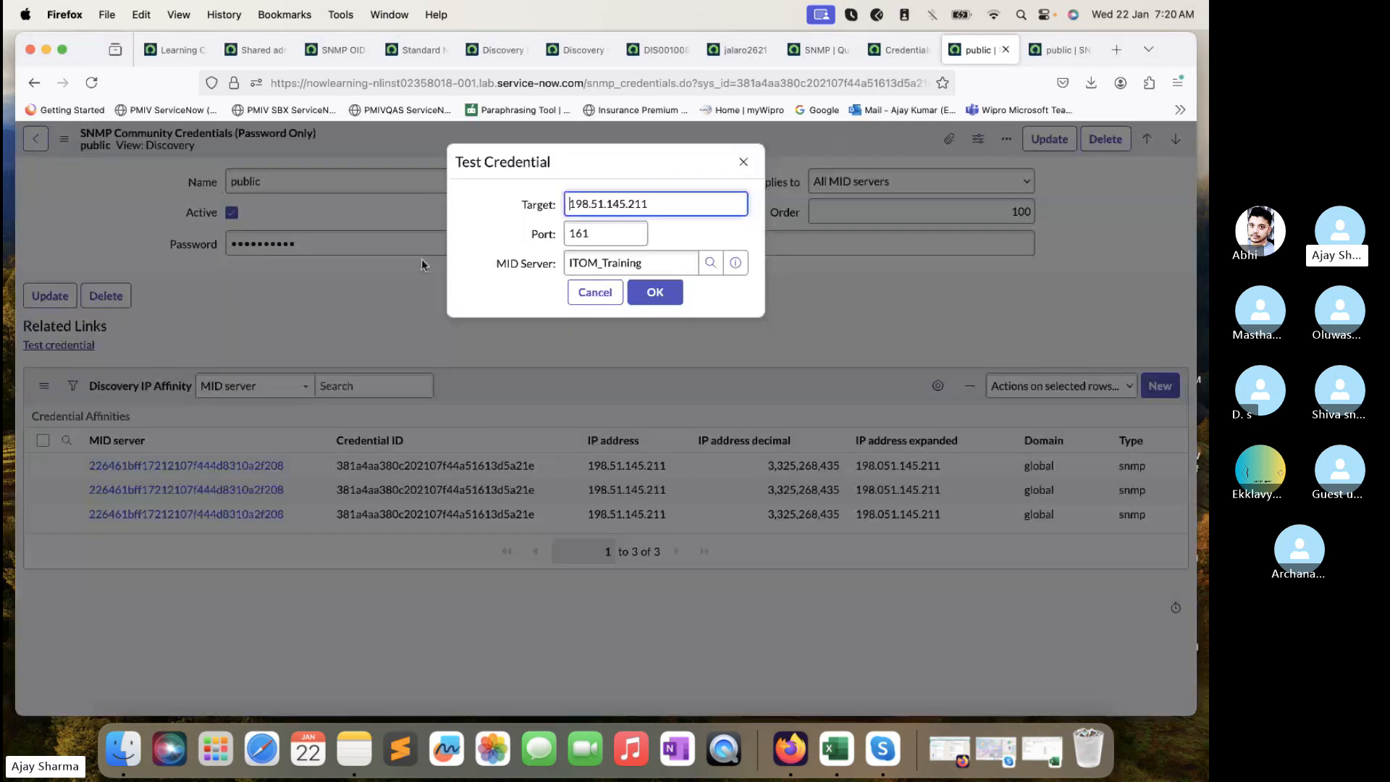
left_click(652, 293)
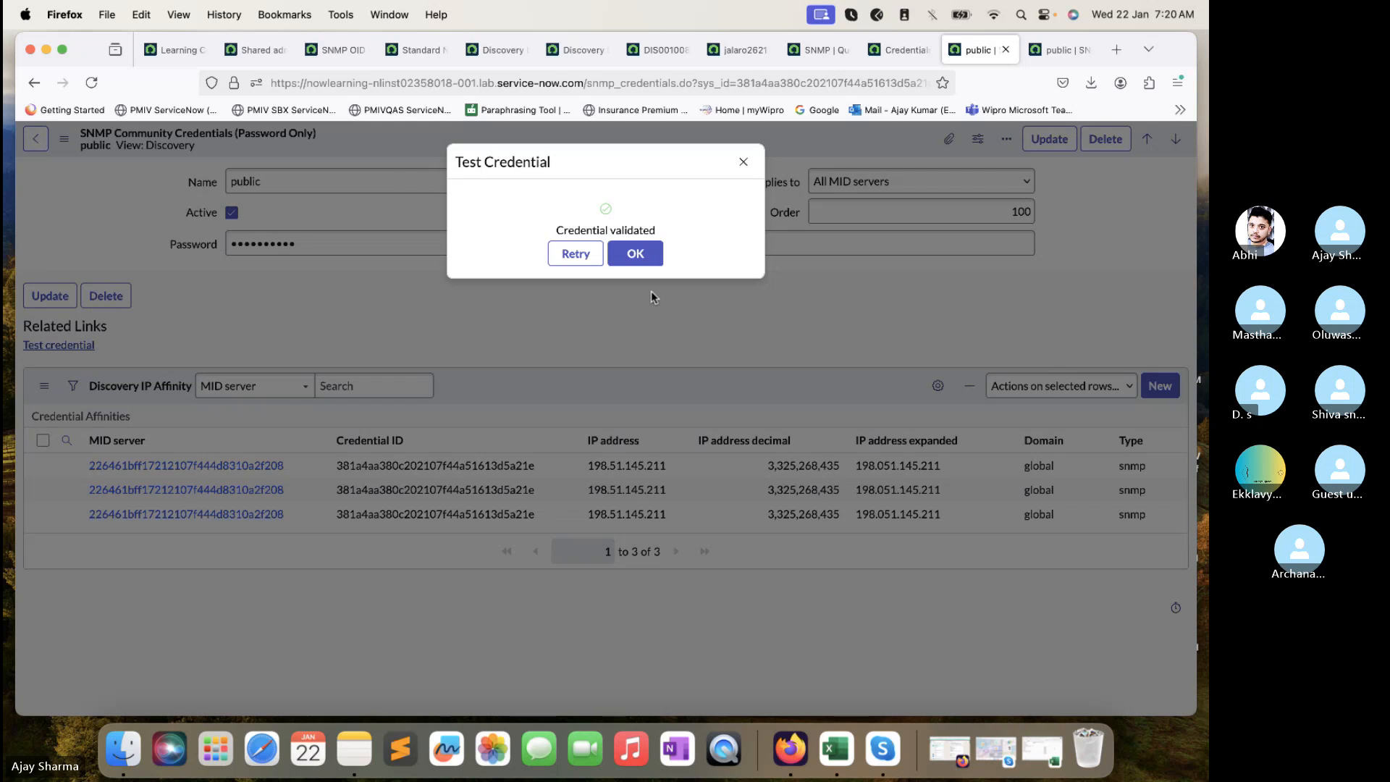
left_click(638, 257)
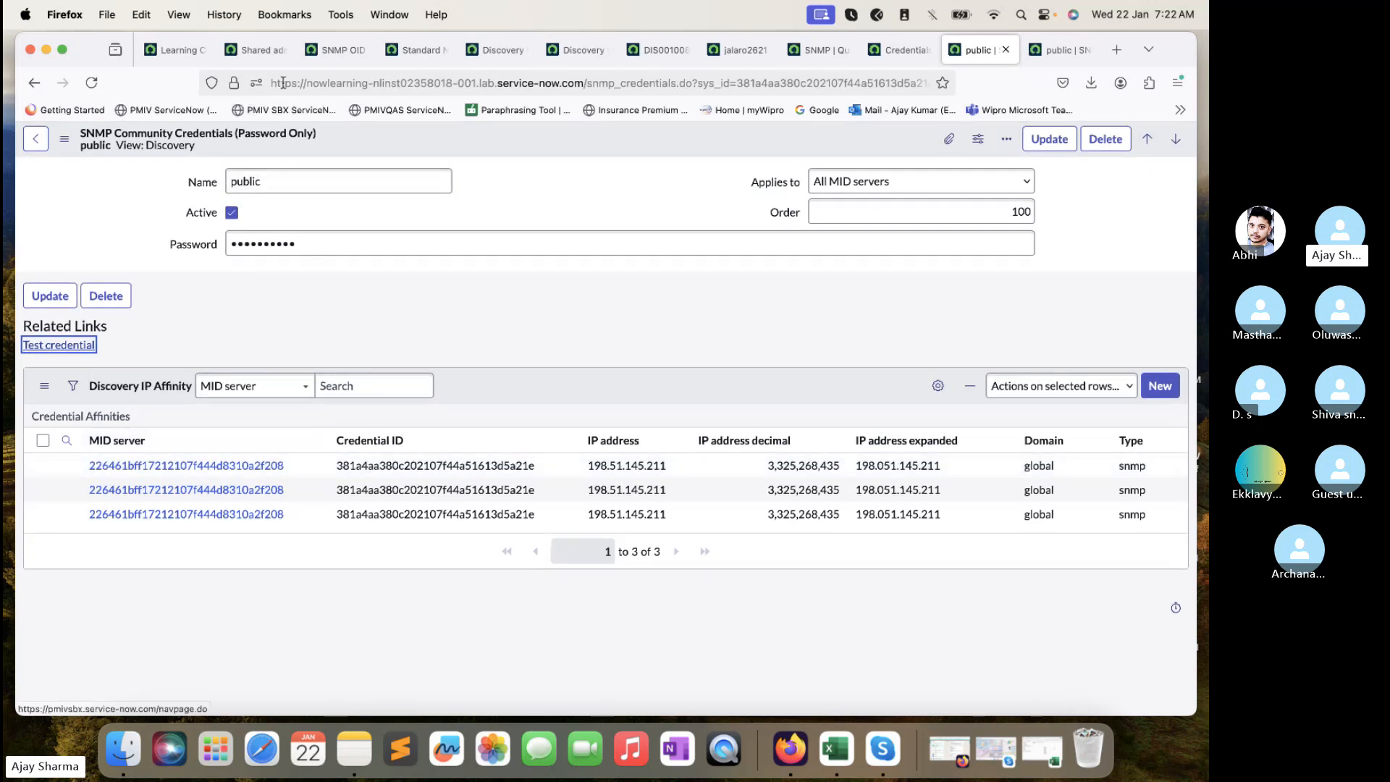
- Look through the open tabs, removing the Oid filter from the SNMP OID Classifications list
left_click(265, 50)
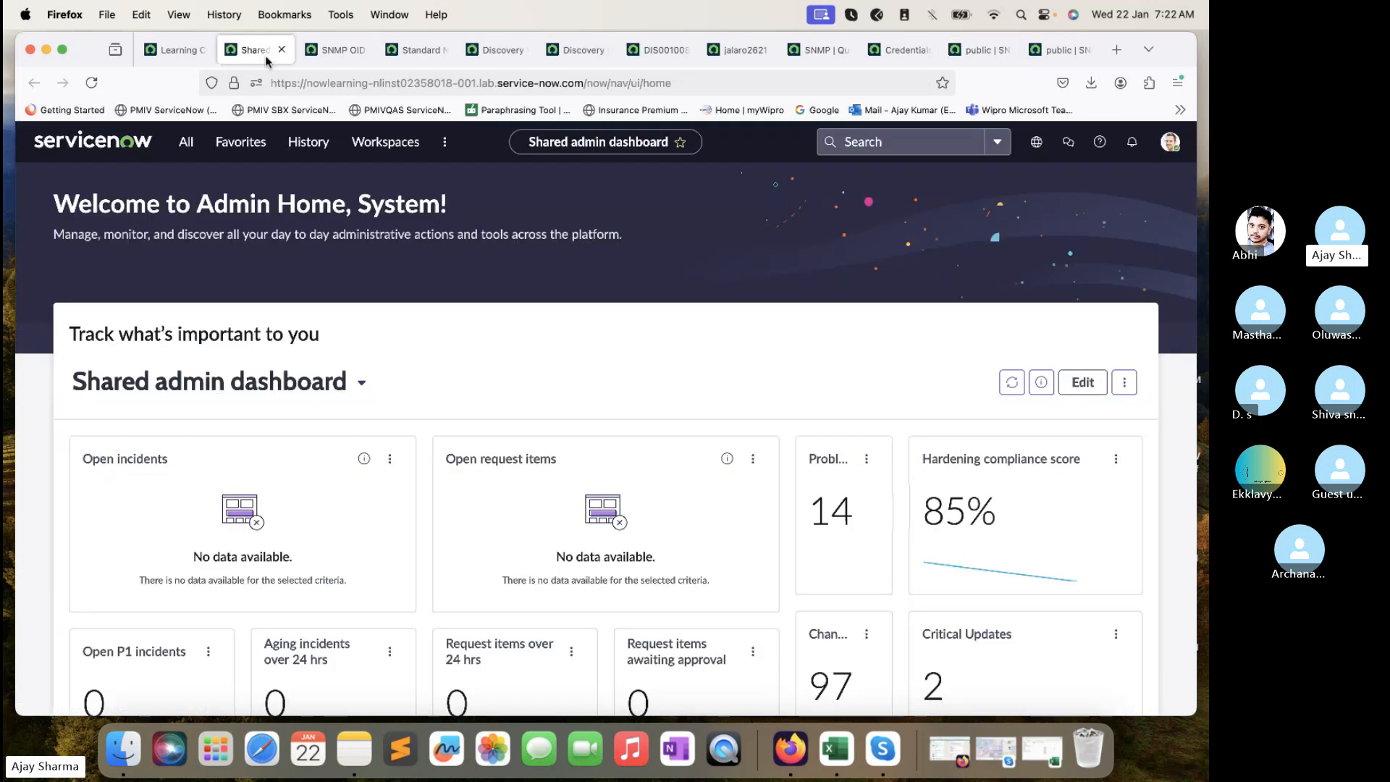
left_click(334, 51)
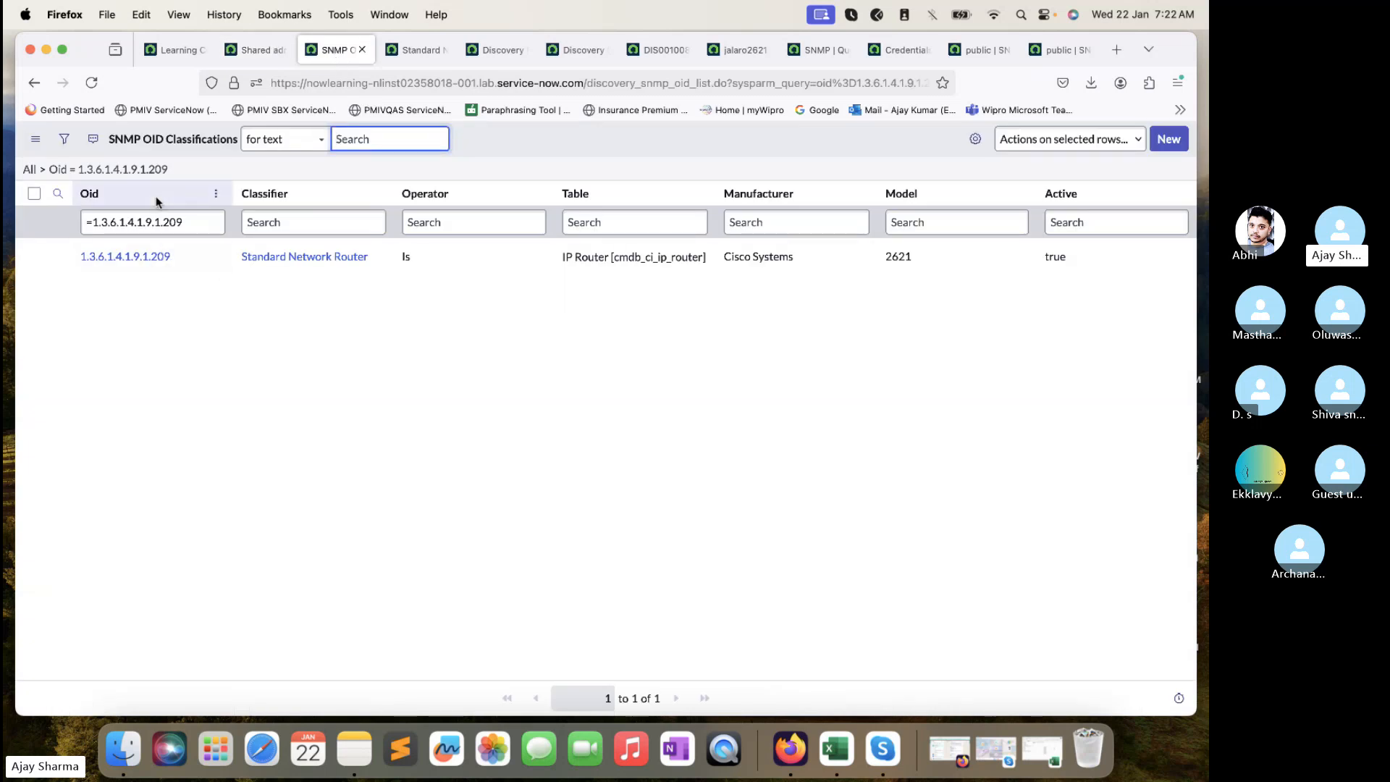
left_click(42, 169)
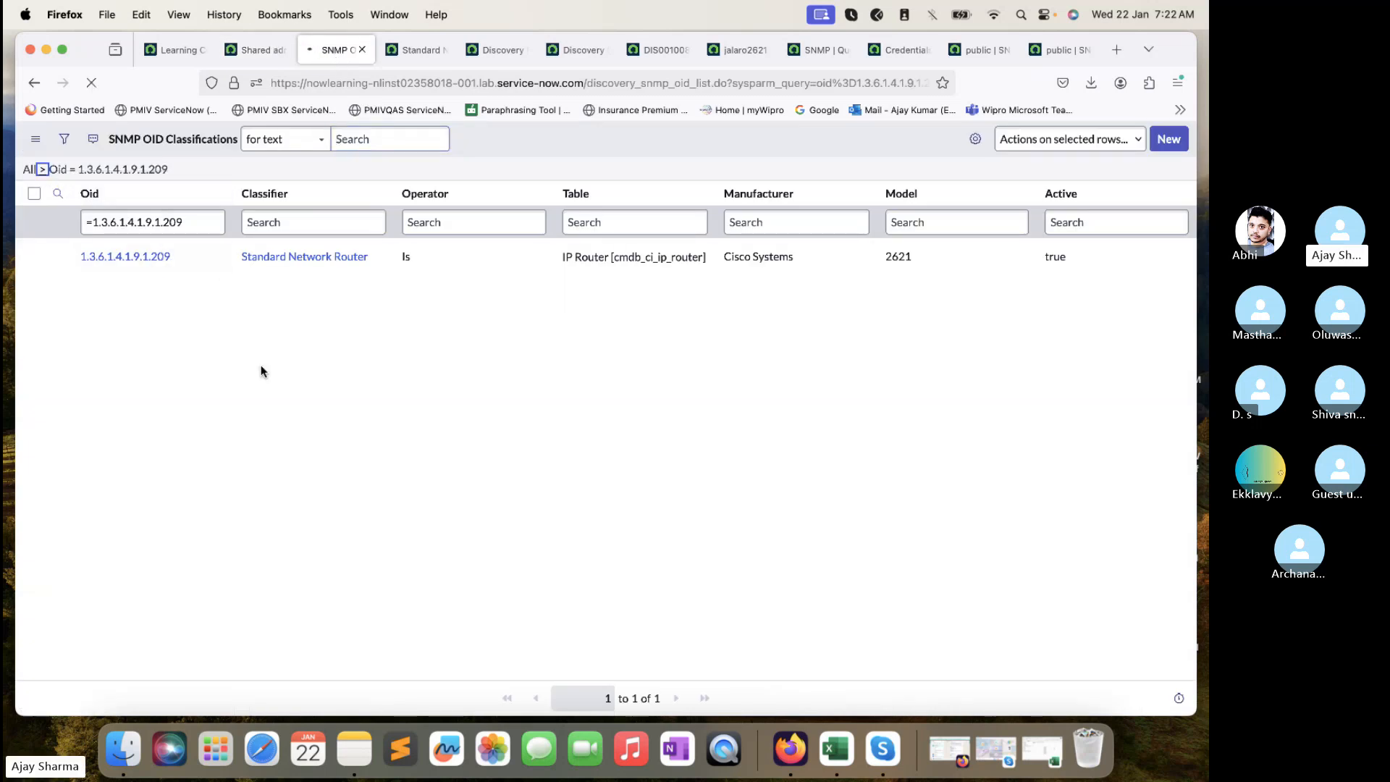
left_click(174, 52)
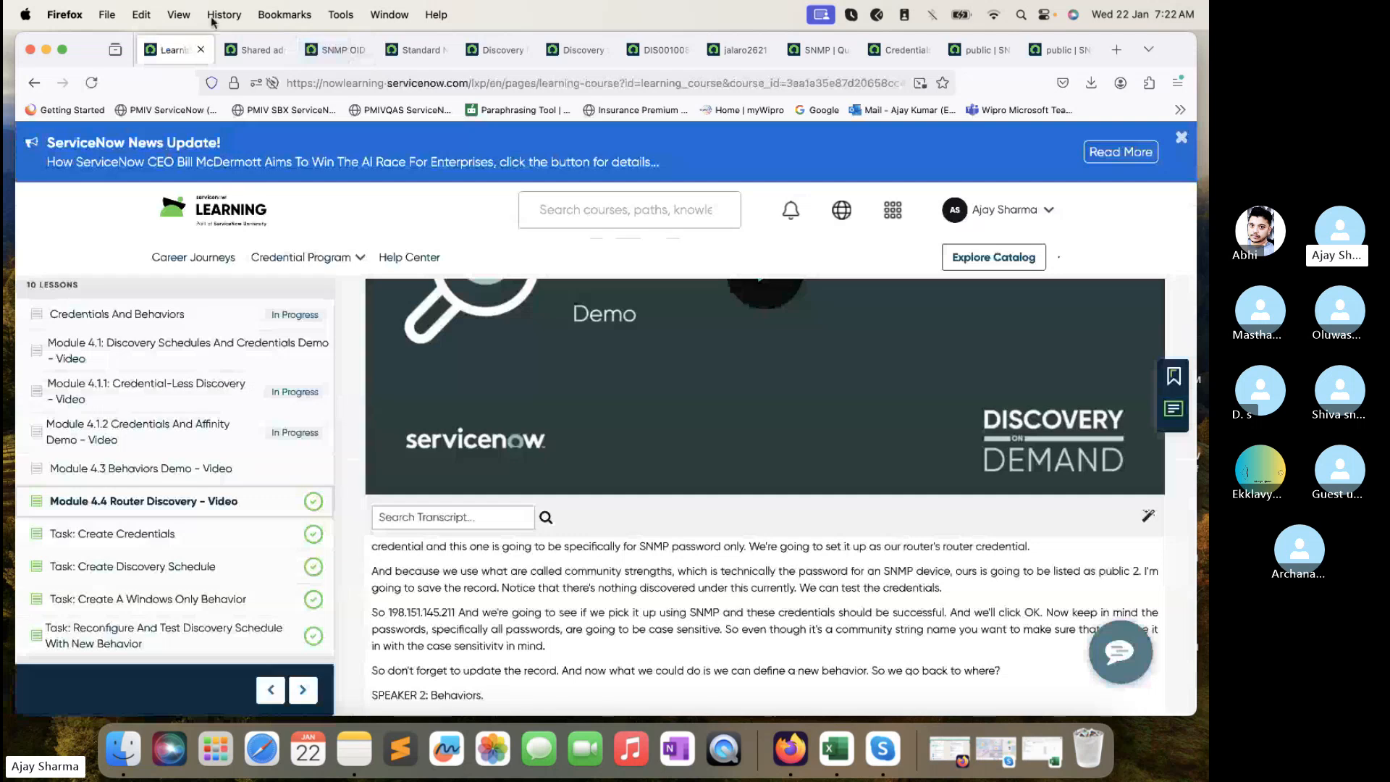
left_click(250, 50)
- Filter the navigator for 'Even' and open Event Management > All Events in a new tab
left_click(186, 142)
double_click(175, 190)
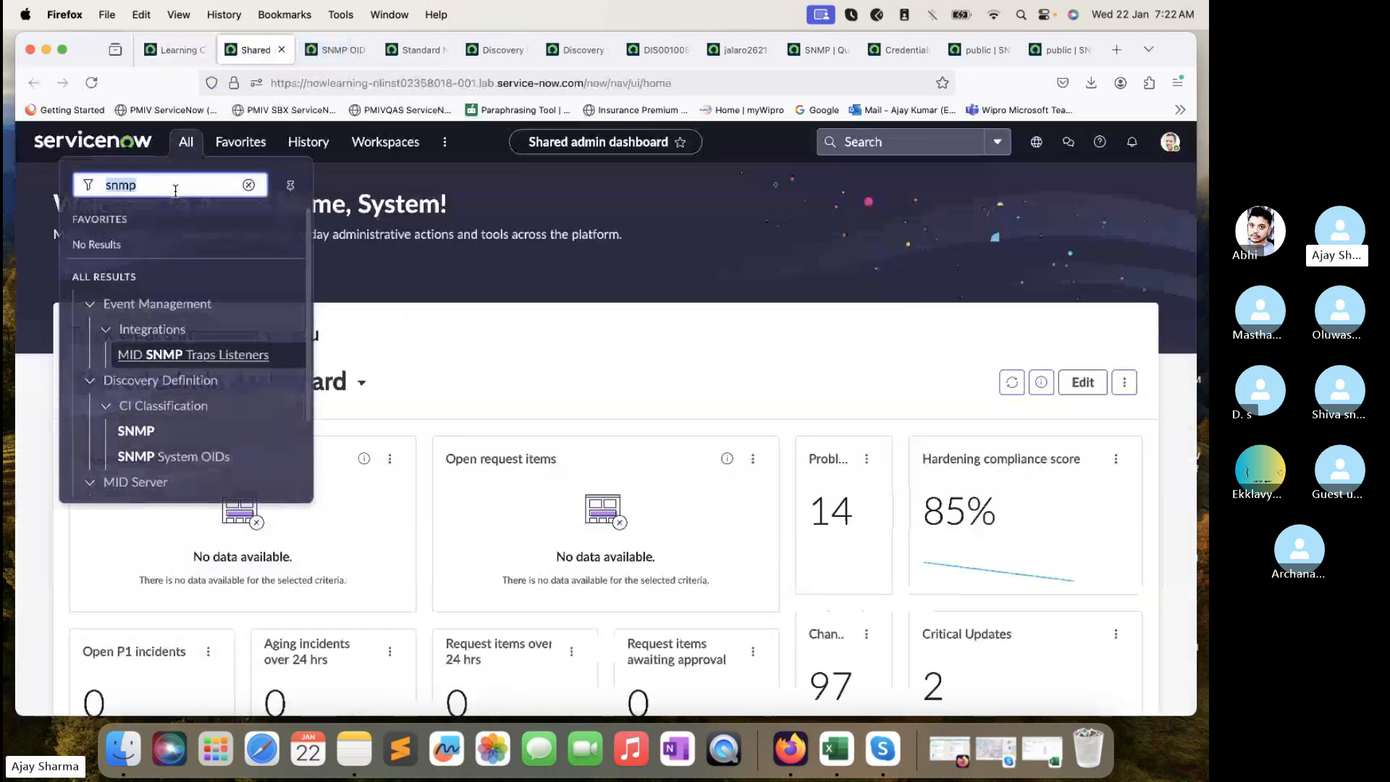
type("Even")
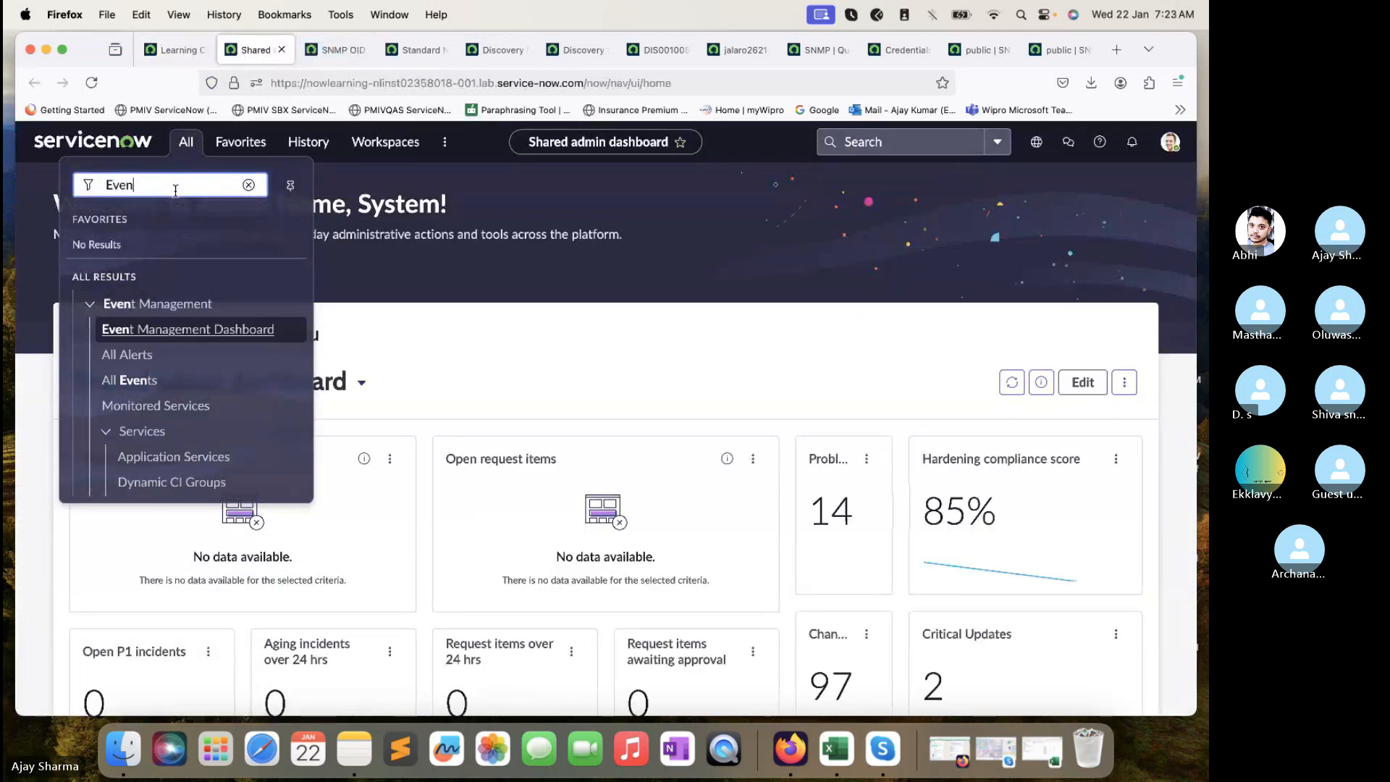
middle_click(137, 379)
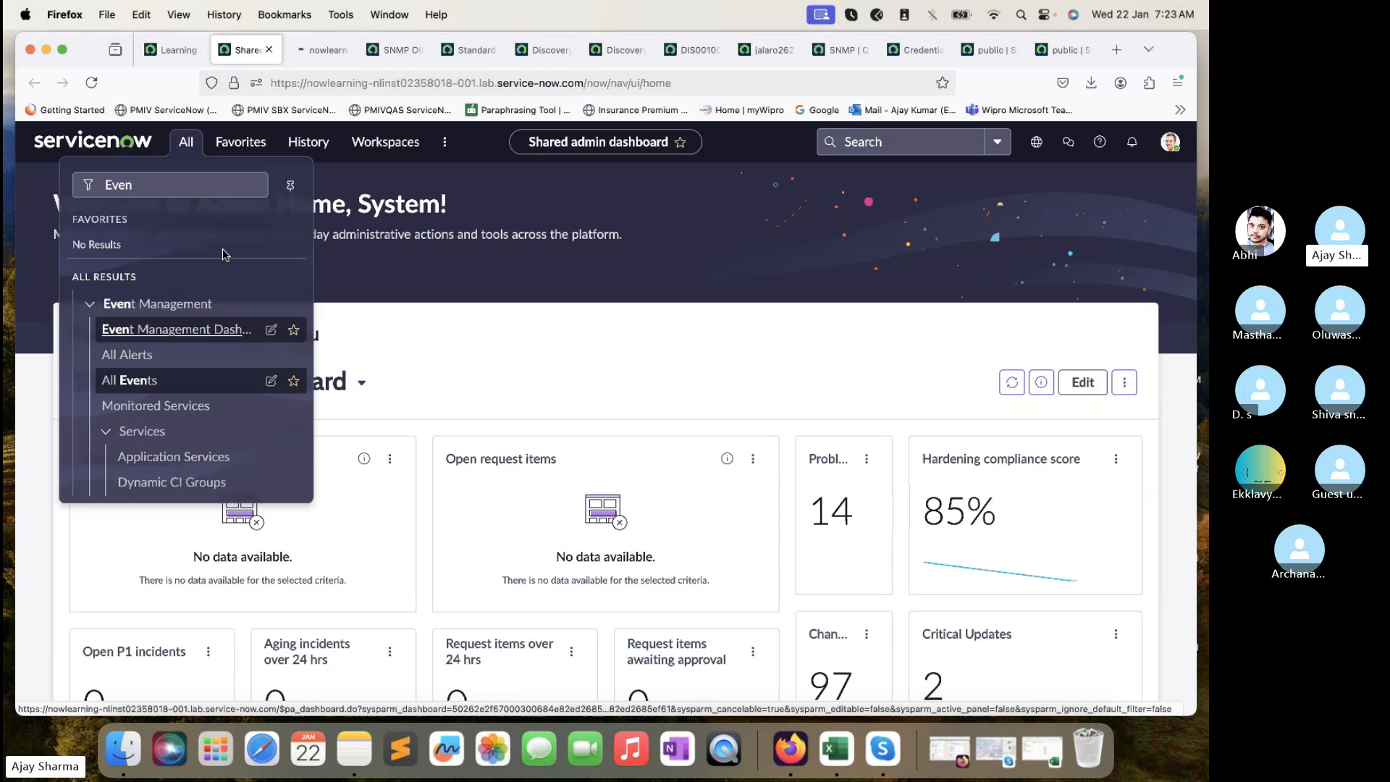
left_click(315, 52)
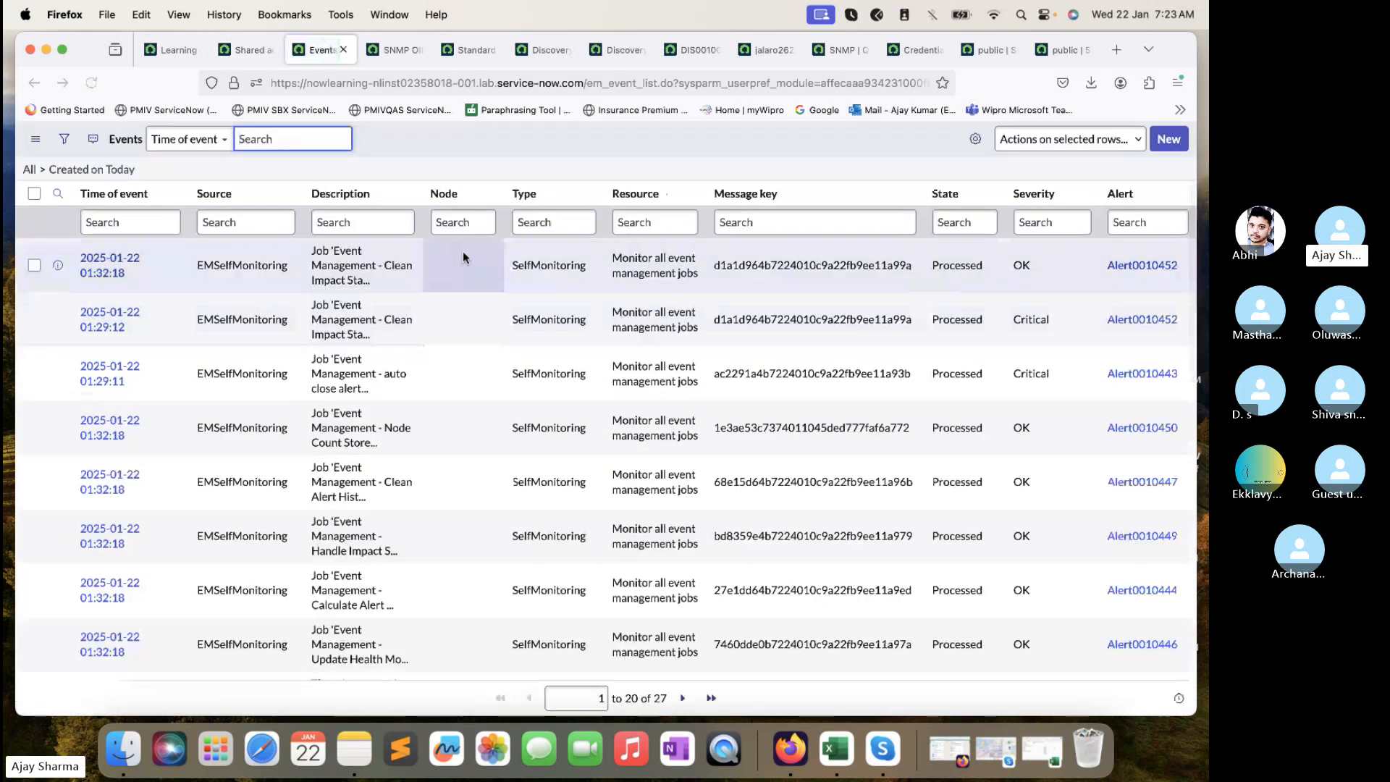
- Scroll today's events and open the critical Node Count Store event in a new tab
scroll(462, 426, "down", 10)
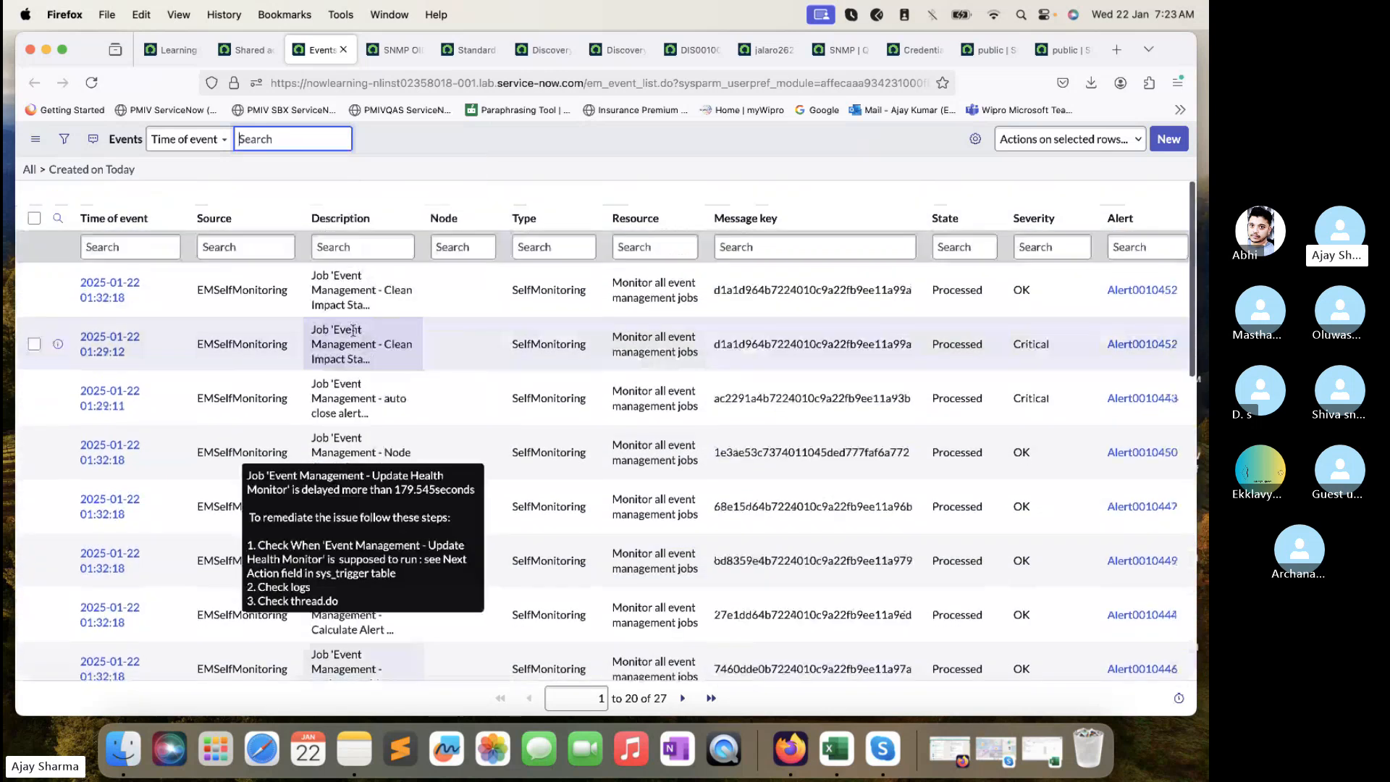
scroll(161, 340, "down", 10)
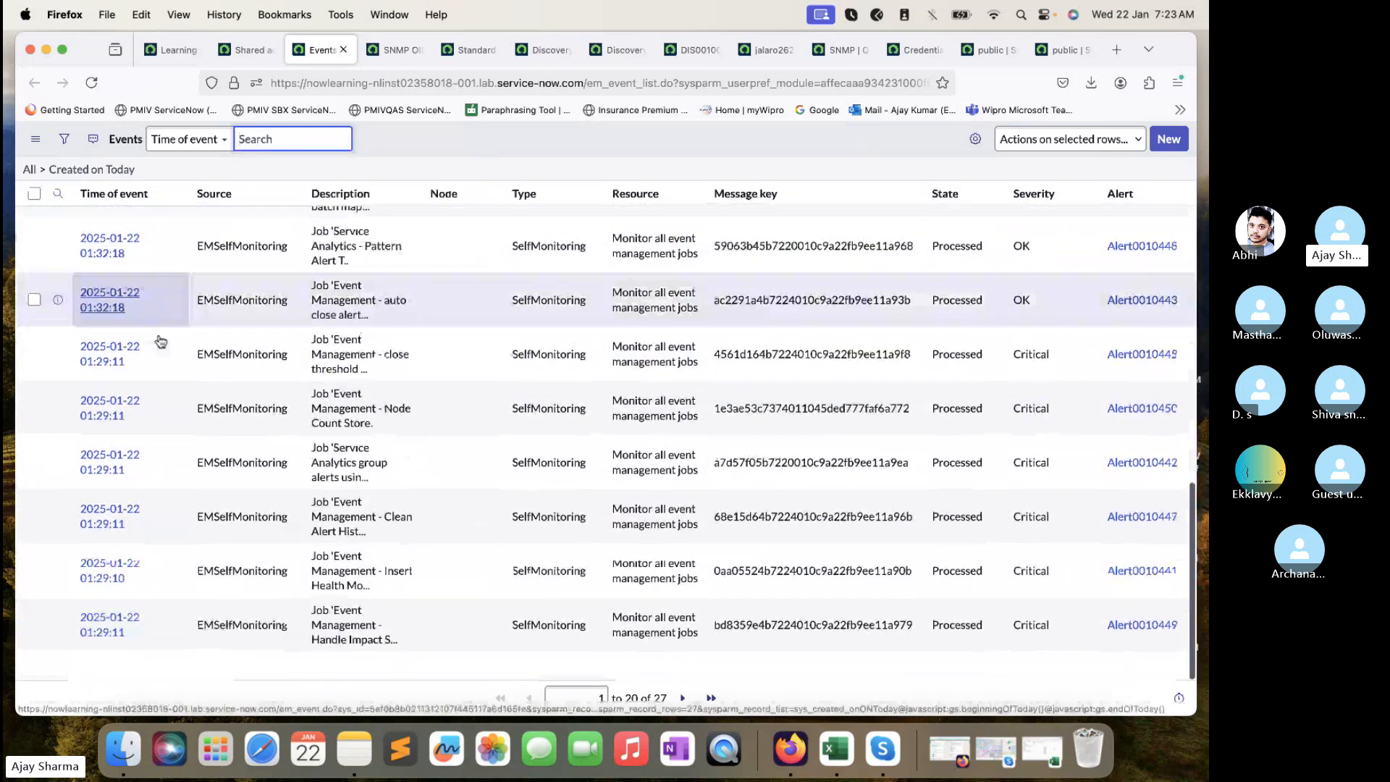
right_click(58, 428)
left_click(108, 438)
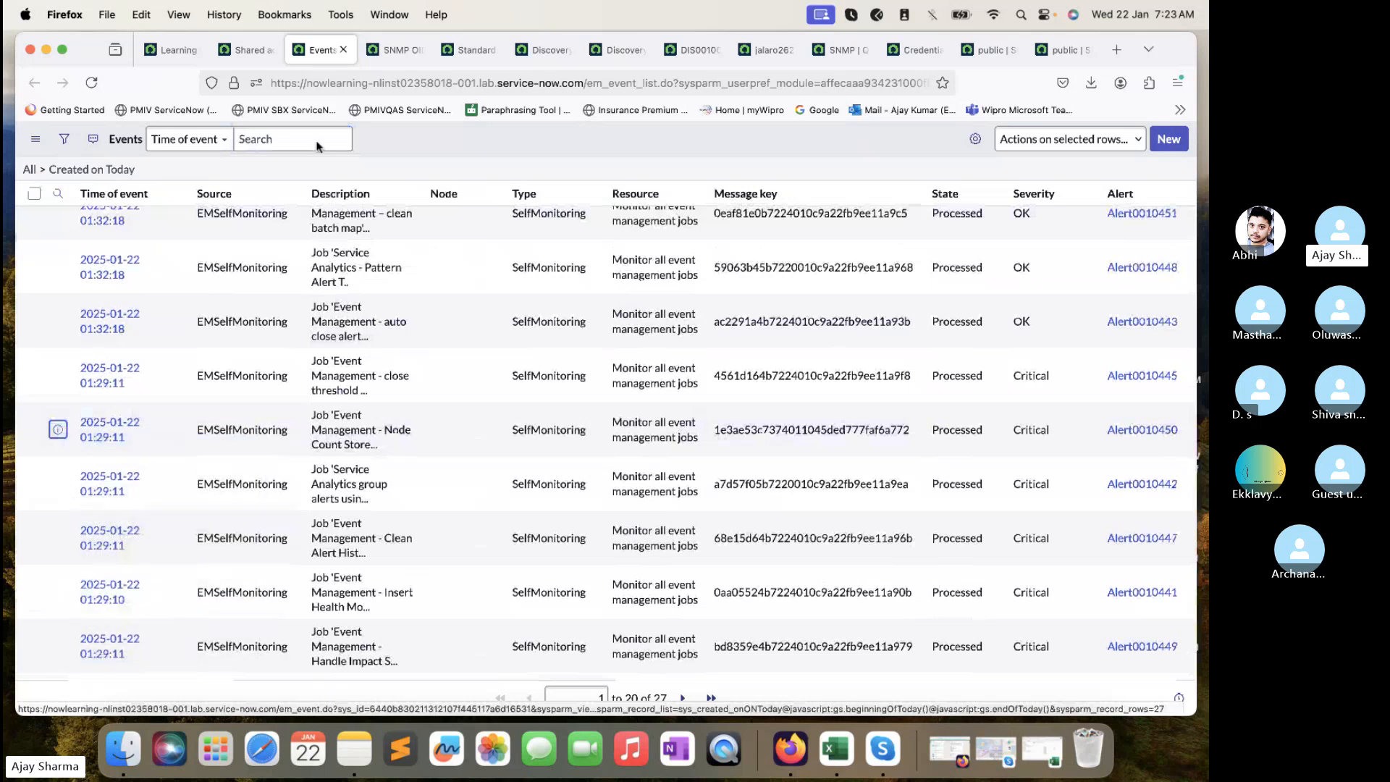
- Review the Node Count Store event record, selecting its description and additional information JSON
left_click(377, 49)
scroll(398, 292, "down", 4)
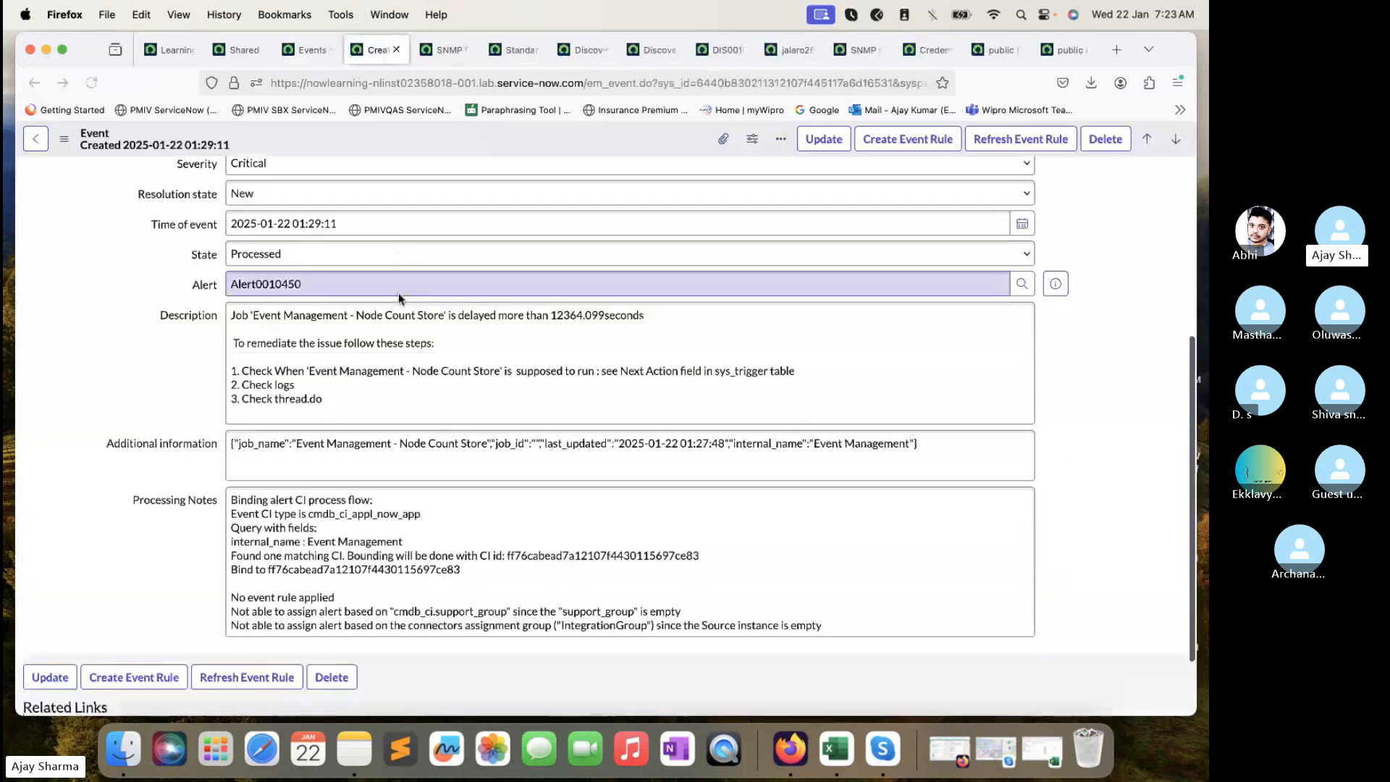
scroll(362, 297, "down", 2)
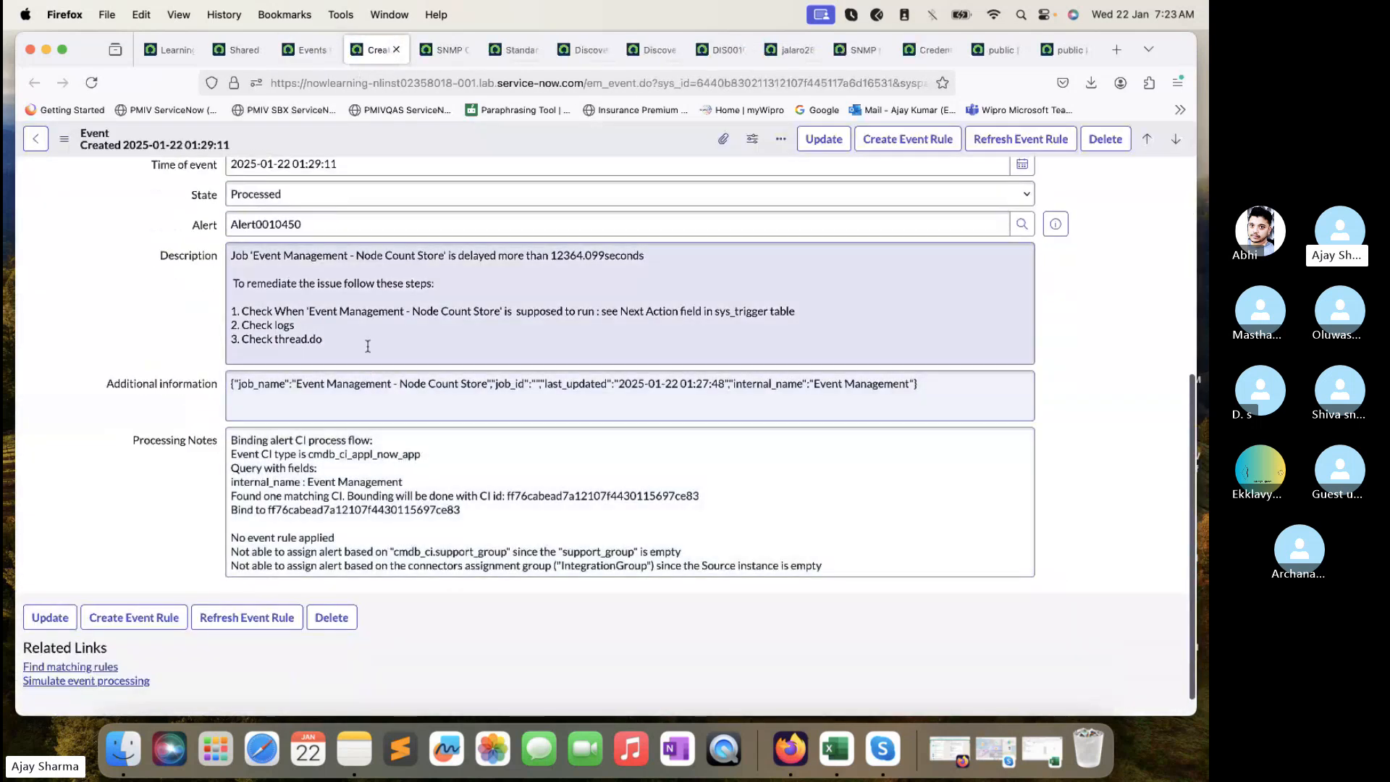
left_click_drag(343, 340, 228, 255)
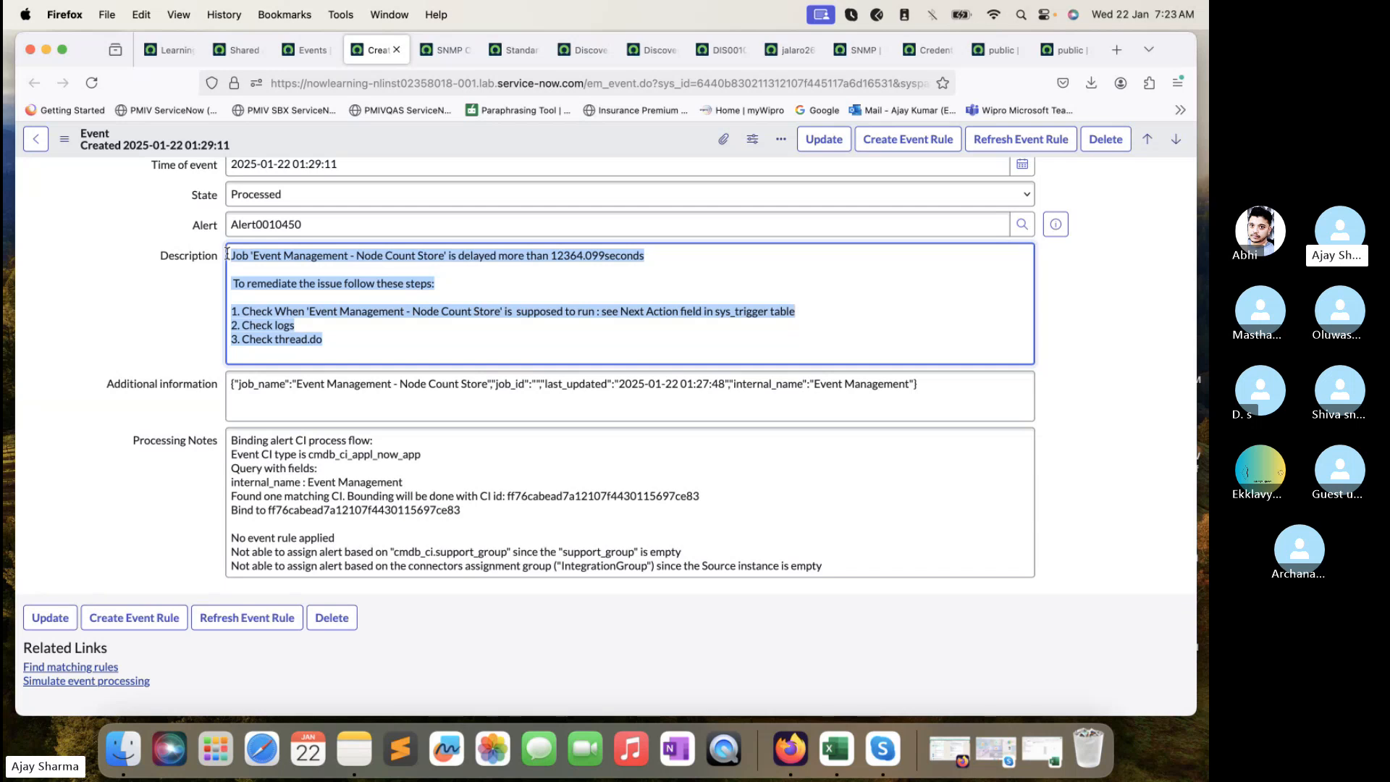
scroll(227, 253, "up", 1)
scroll(227, 253, "up", 3)
scroll(225, 362, "down", 2)
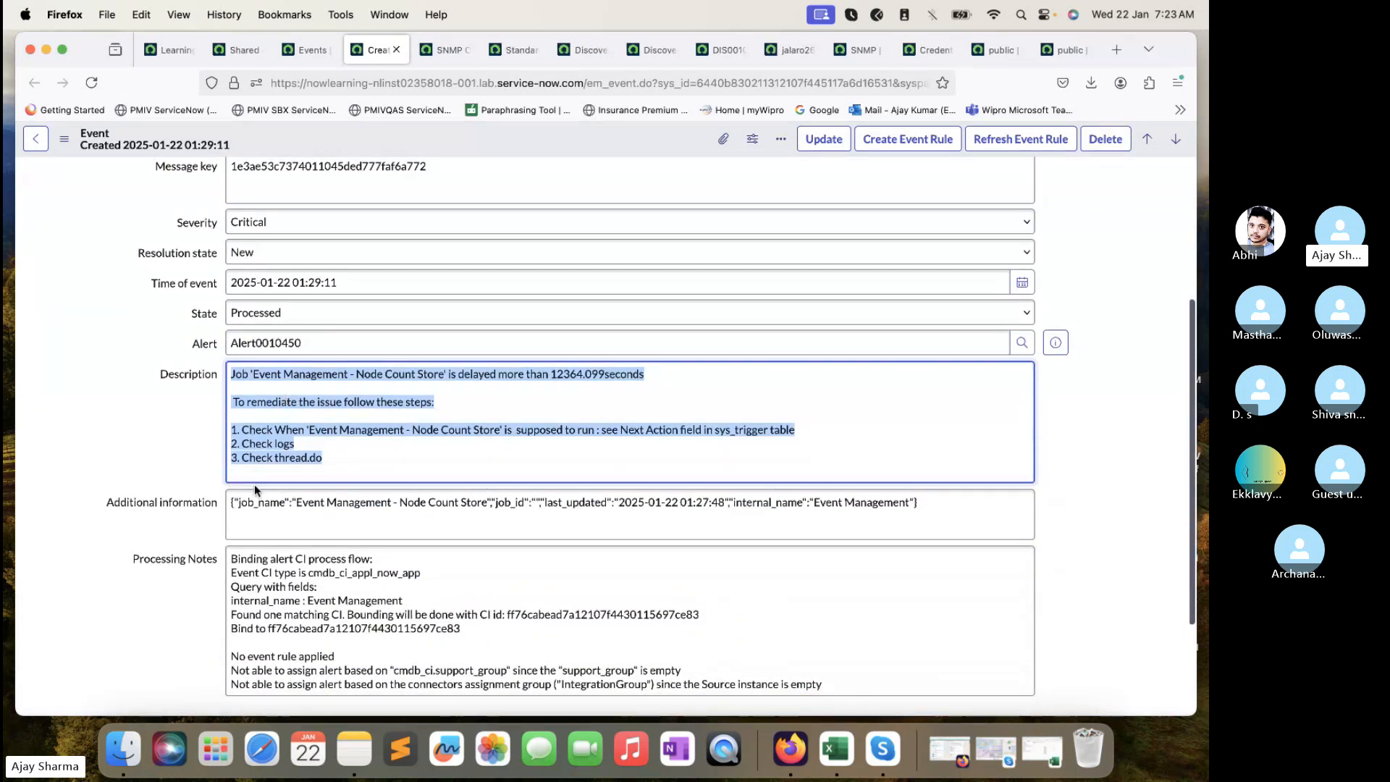
triple_click(249, 506)
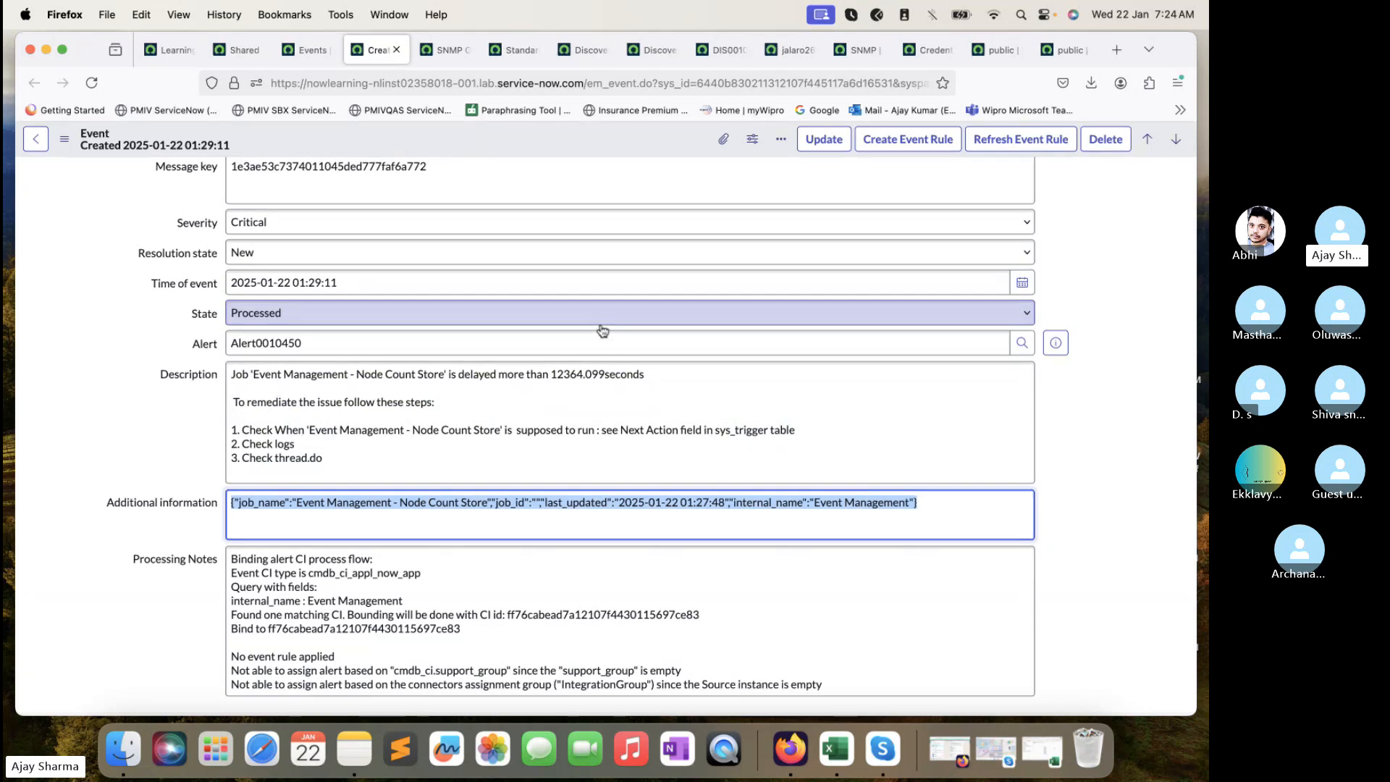
- Filter the navigator for 'snmp' and open MID Server > SNMP MIBs in a new tab
left_click(239, 49)
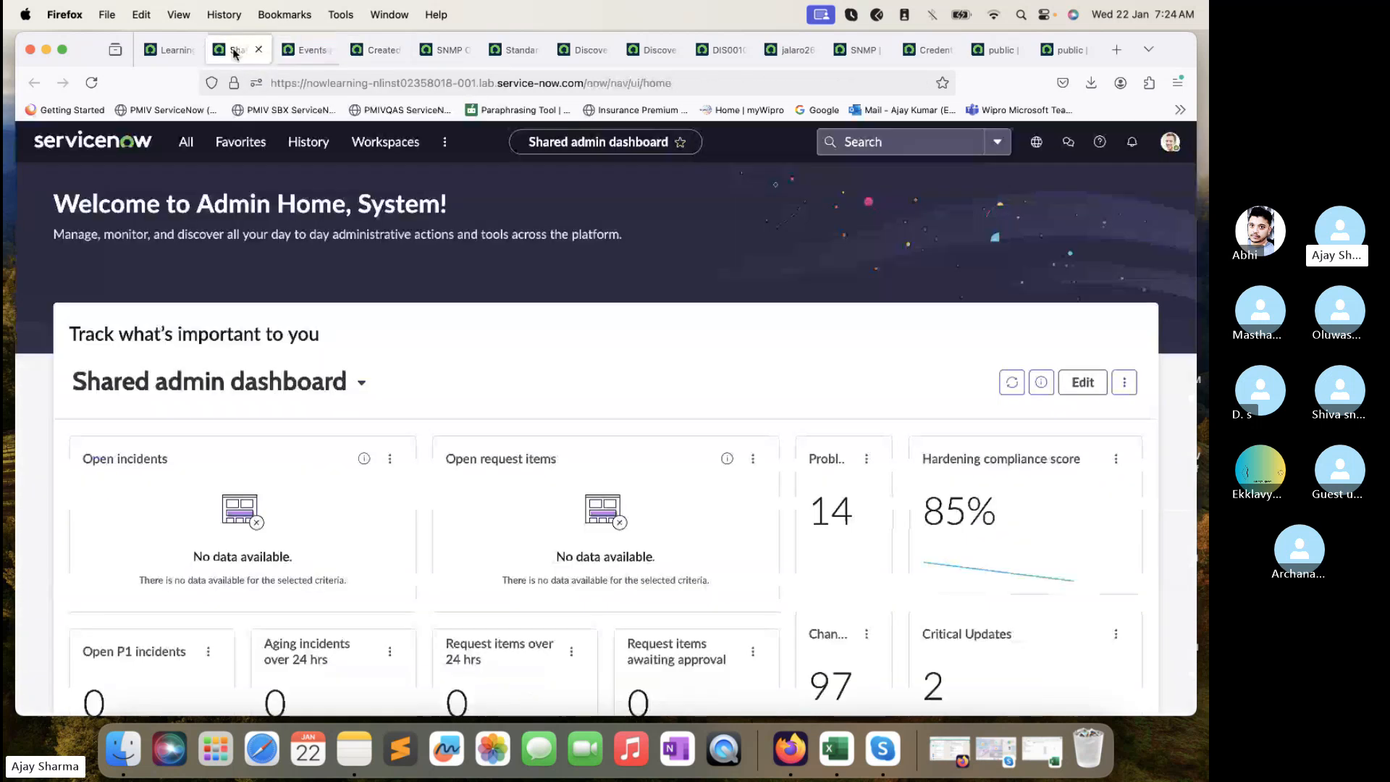
left_click(186, 141)
type("Even")
double_click(197, 188)
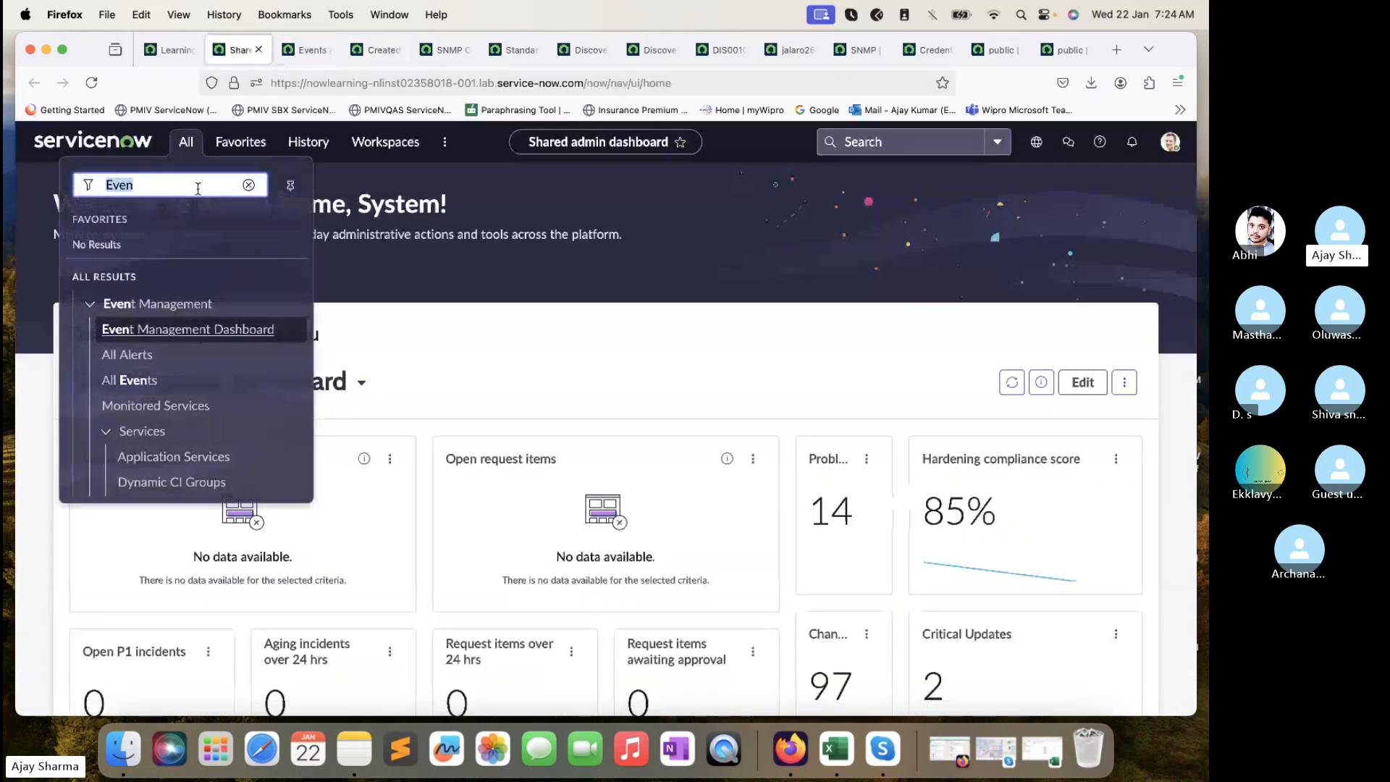
type("snmp")
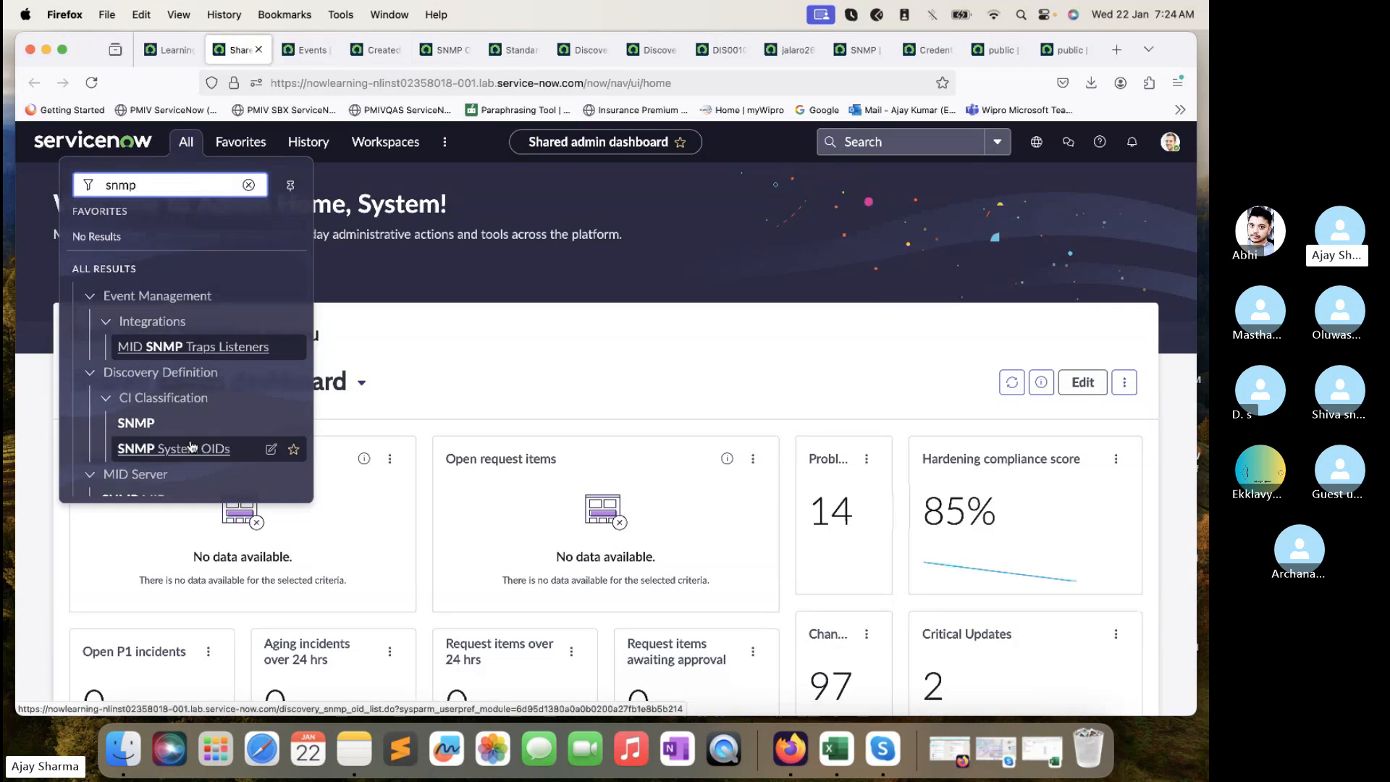
scroll(172, 406, "down", 1)
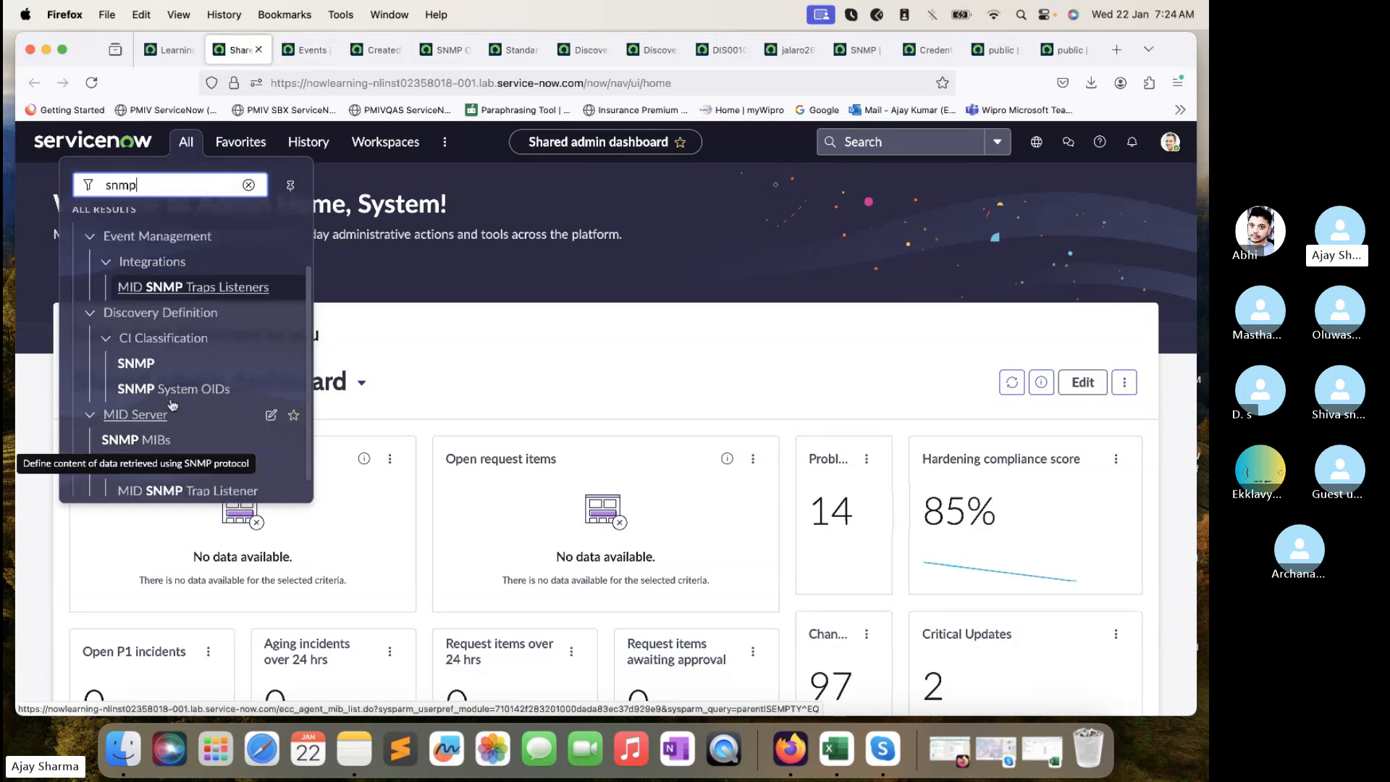
left_click(141, 440, "super")
left_click(289, 48)
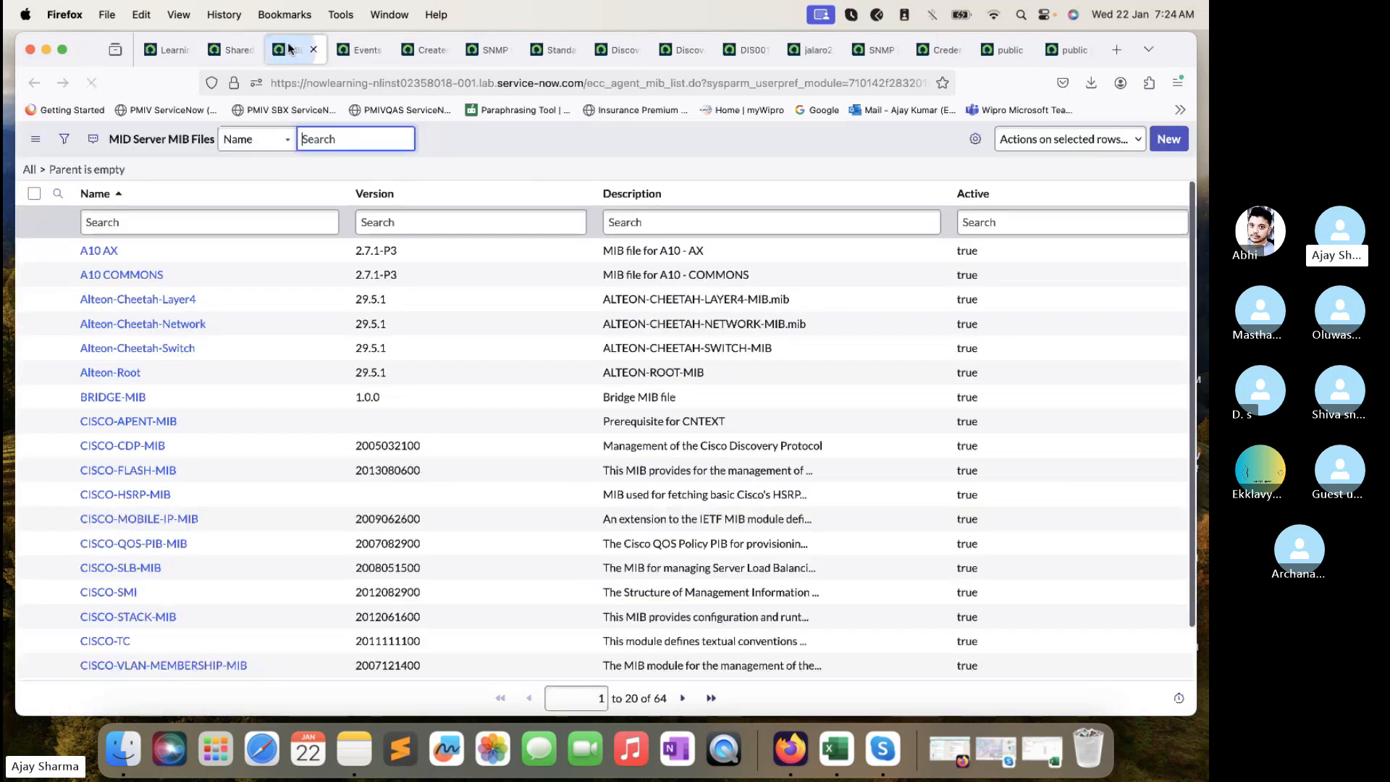
scroll(365, 245, "down", 1)
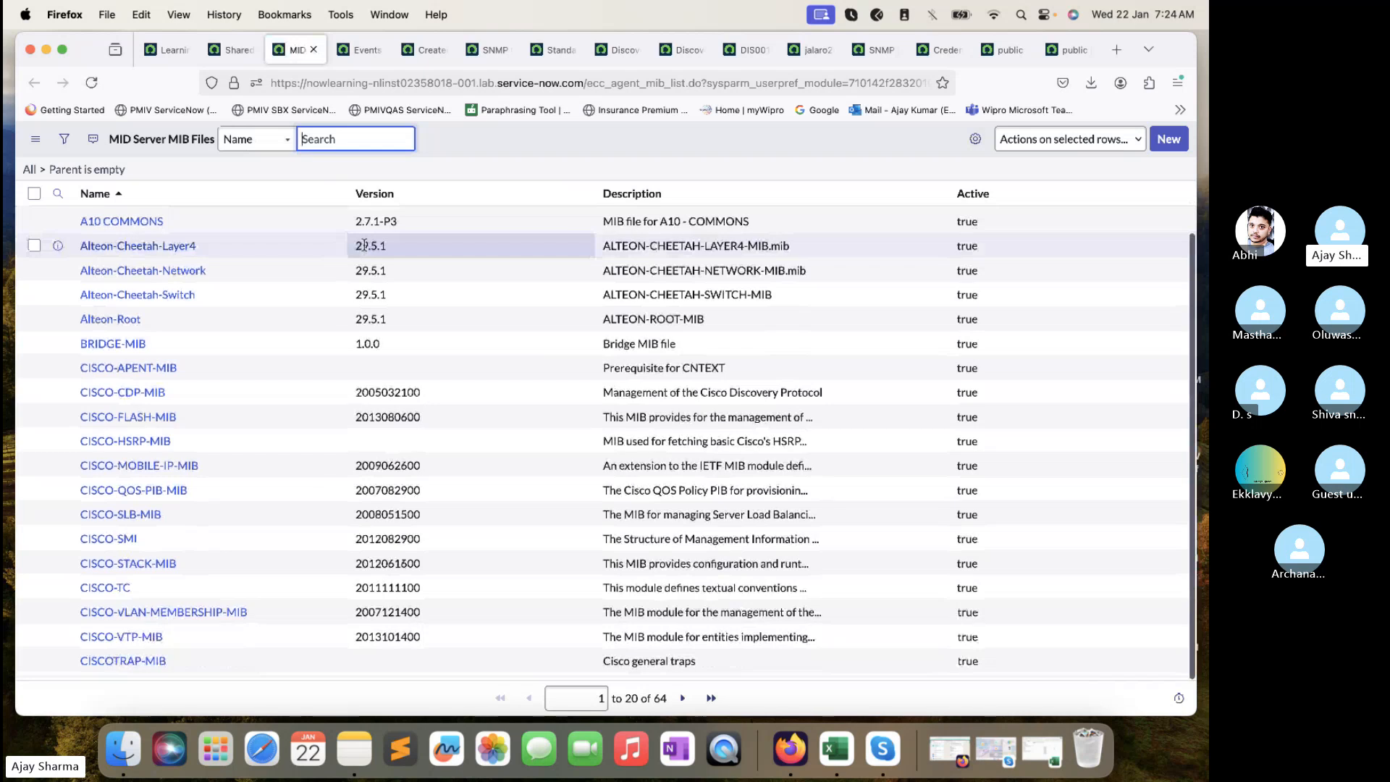
scroll(365, 246, "up", 2)
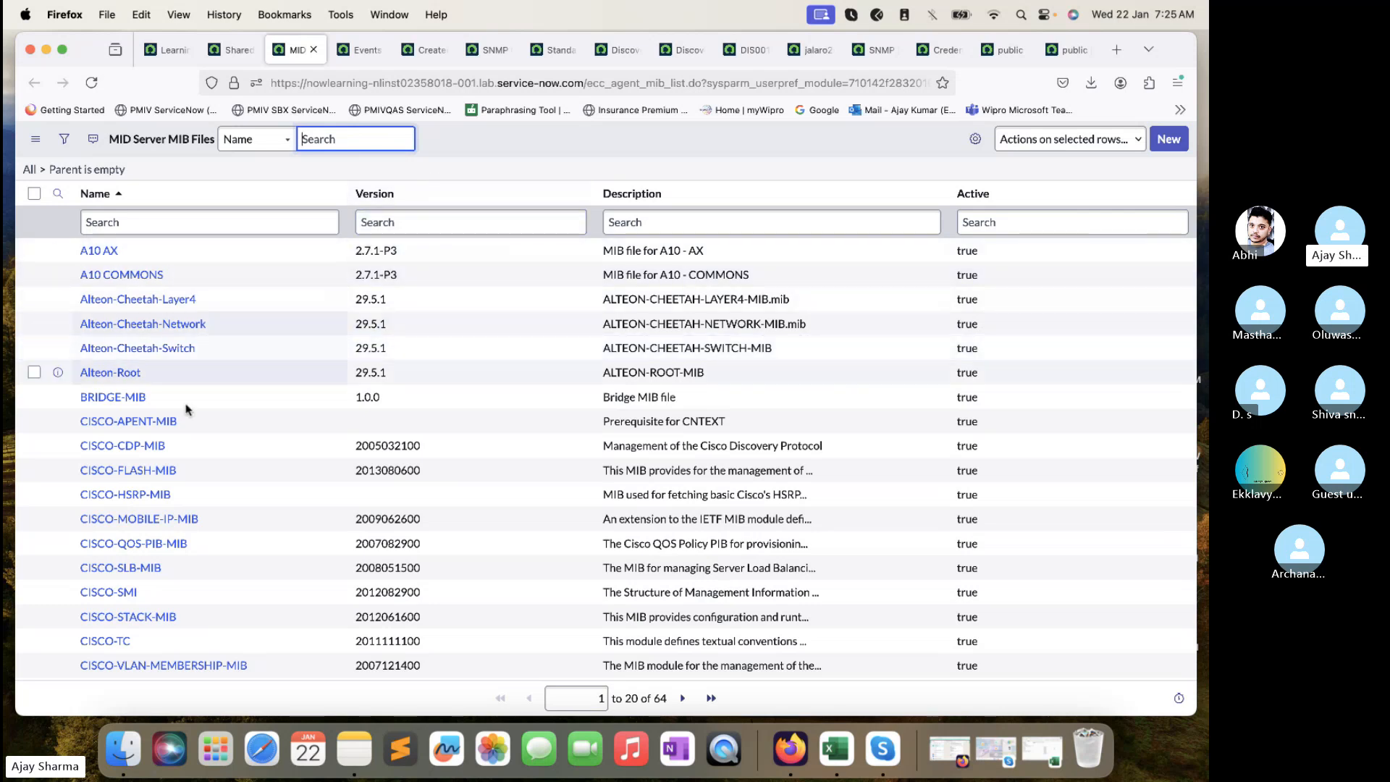
scroll(239, 483, "down", 2)
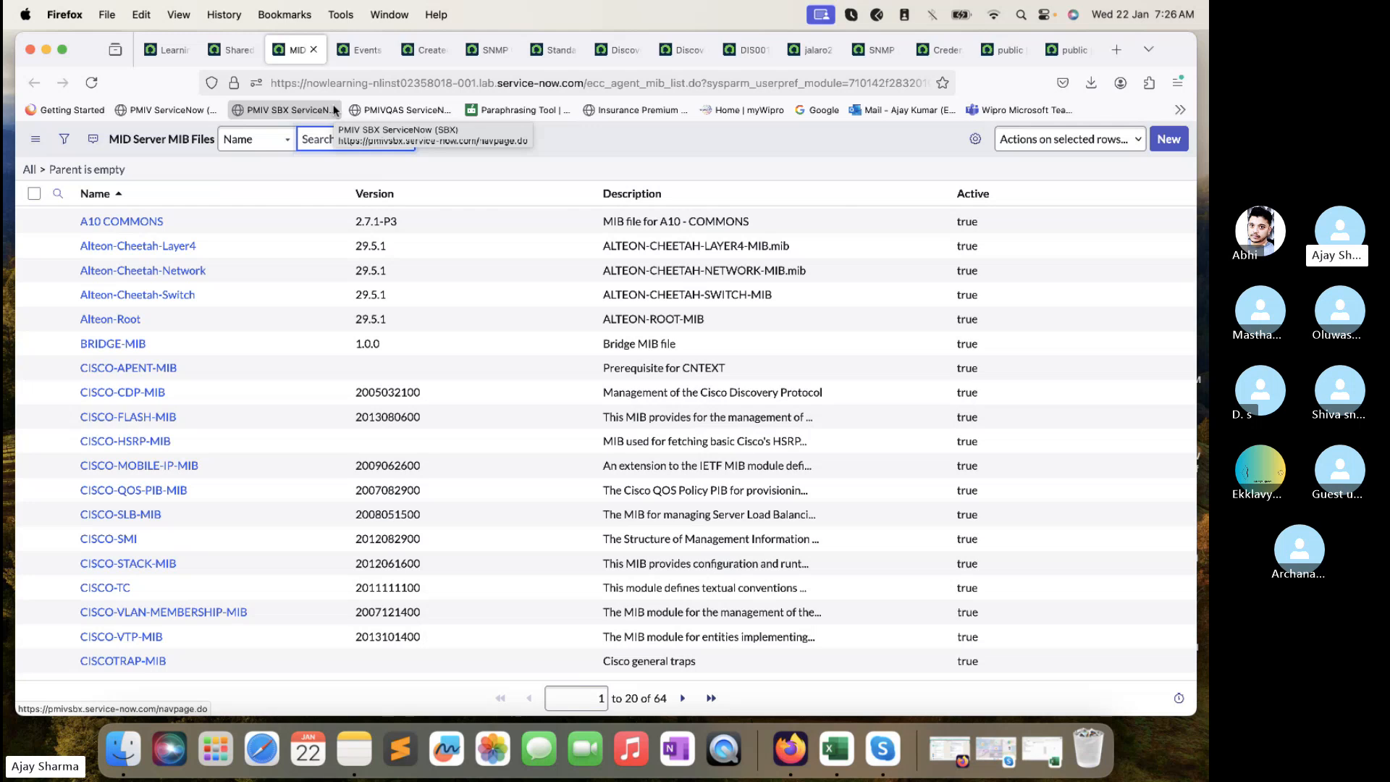
- Close the Event record and SNMP OID list tabs
left_click(351, 50)
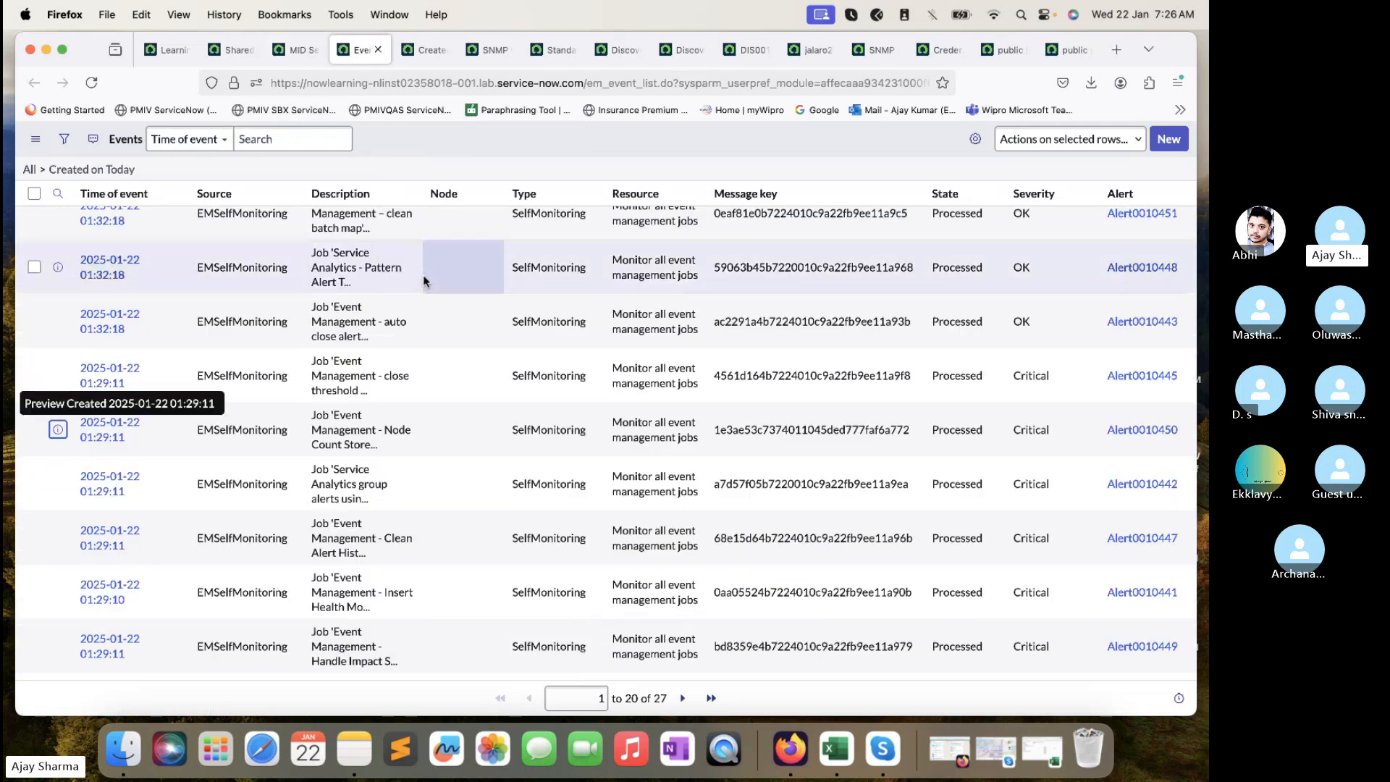
scroll(423, 275, "up", 5)
left_click(416, 62)
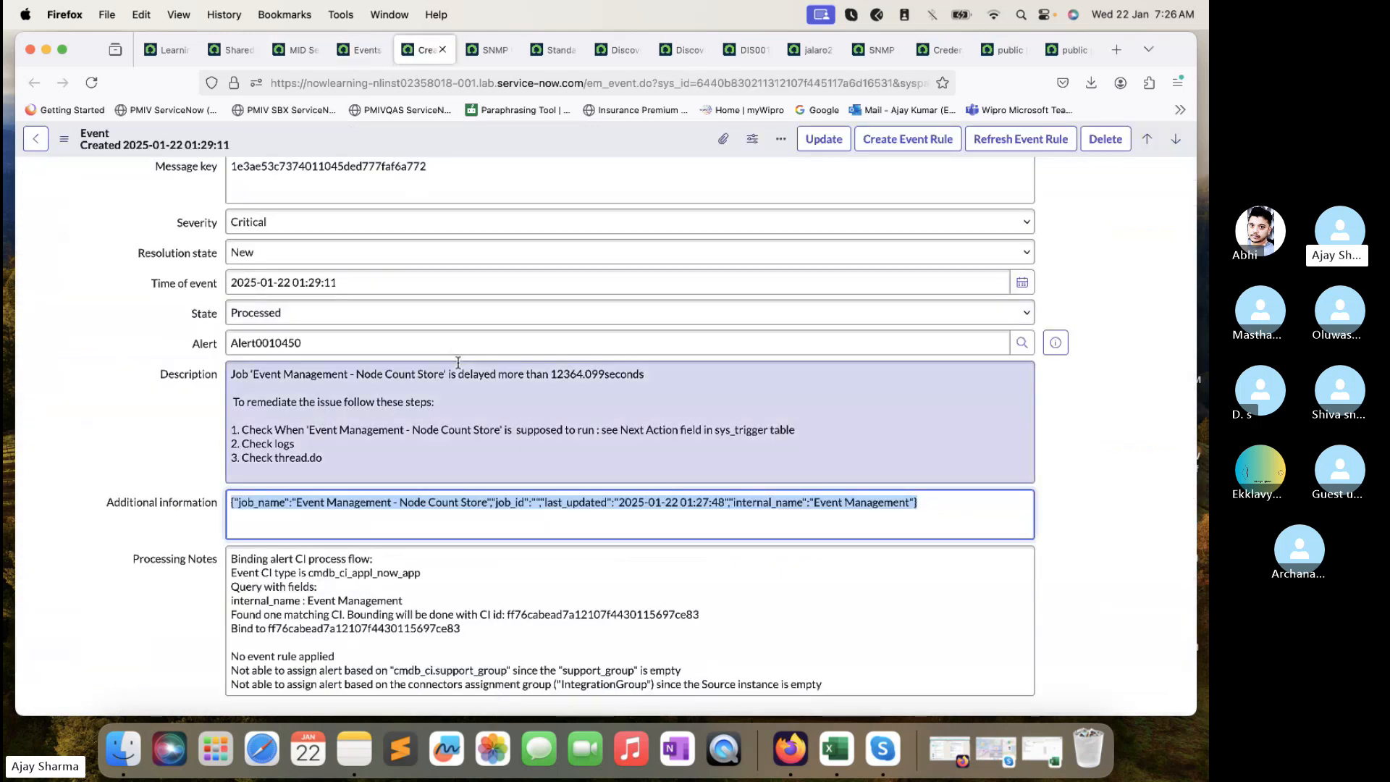
scroll(459, 360, "up", 5)
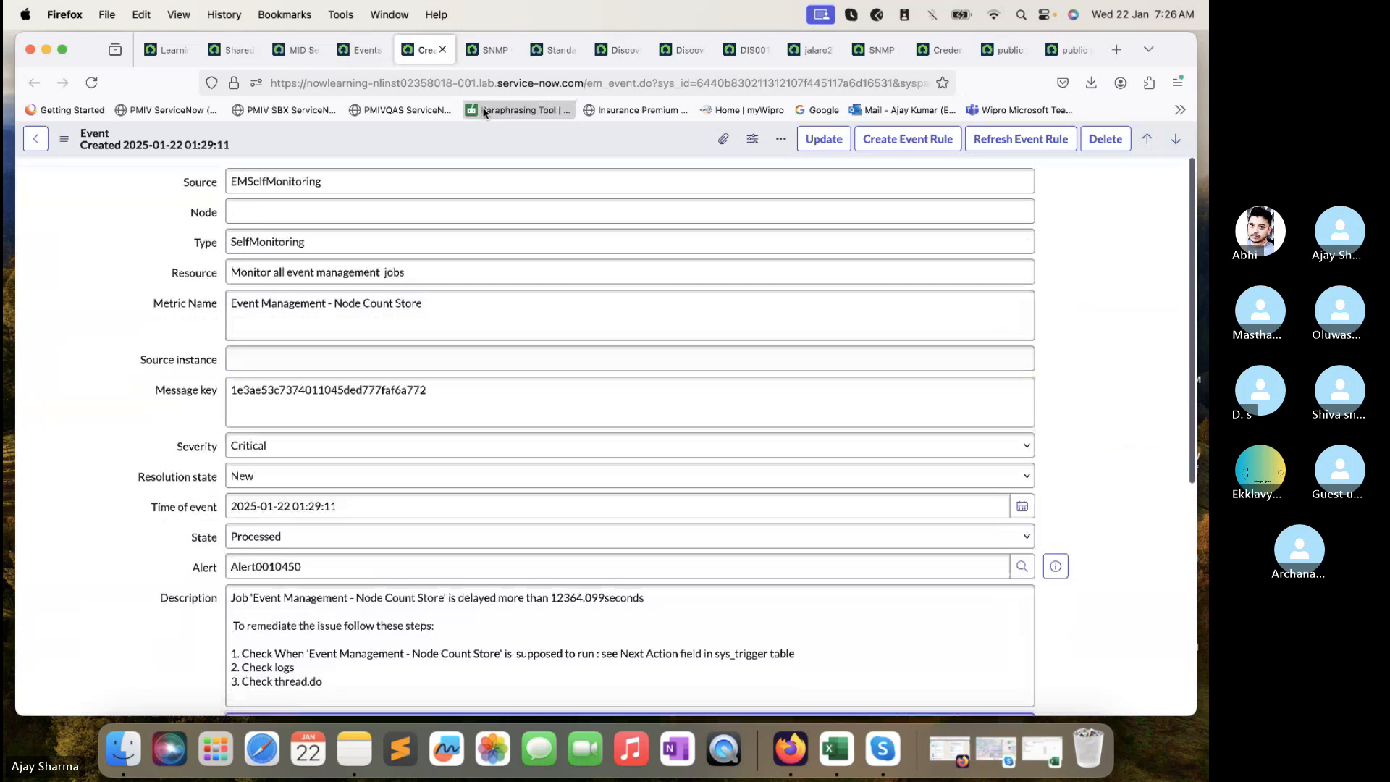
left_click(442, 49)
left_click(442, 50)
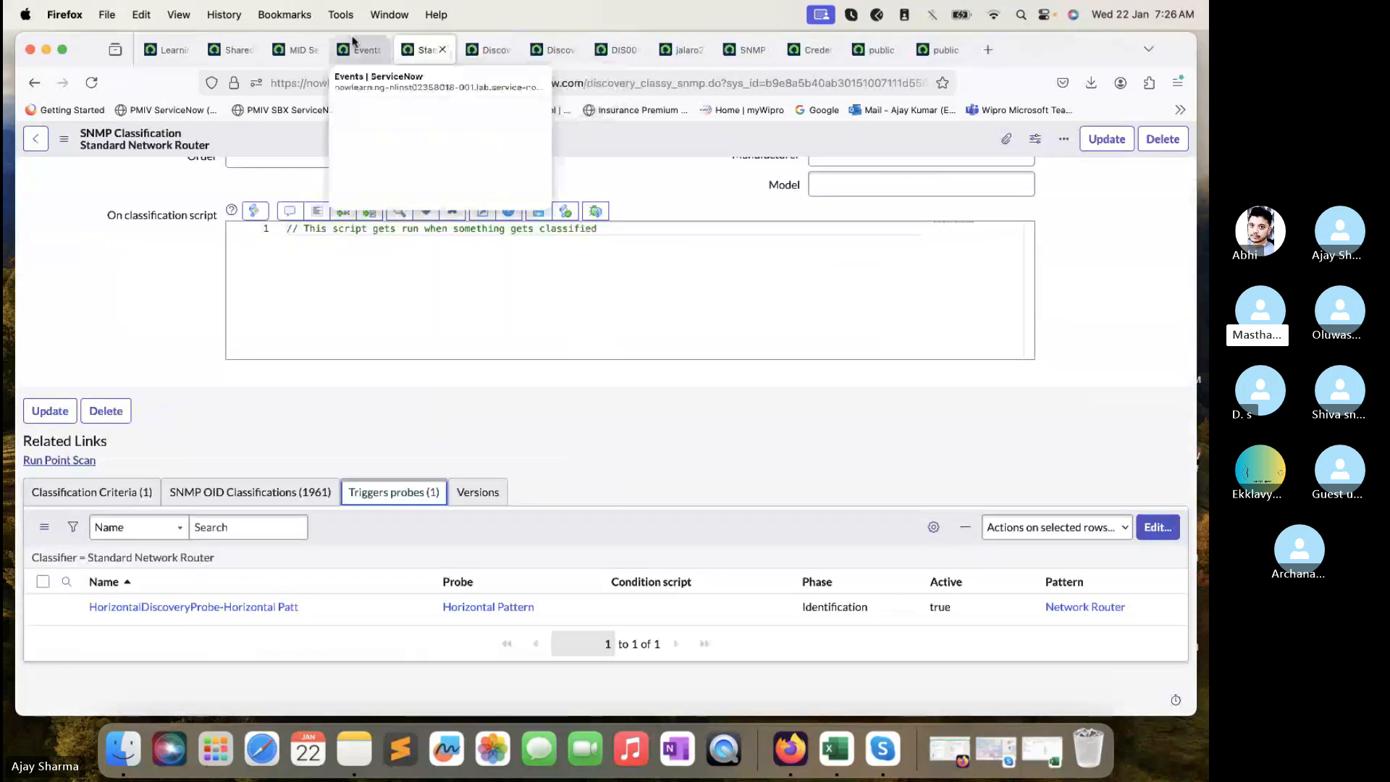
- Filter the navigator for 'vcenter' and open the vCenter module in a new tab
left_click(232, 49)
left_click(196, 149)
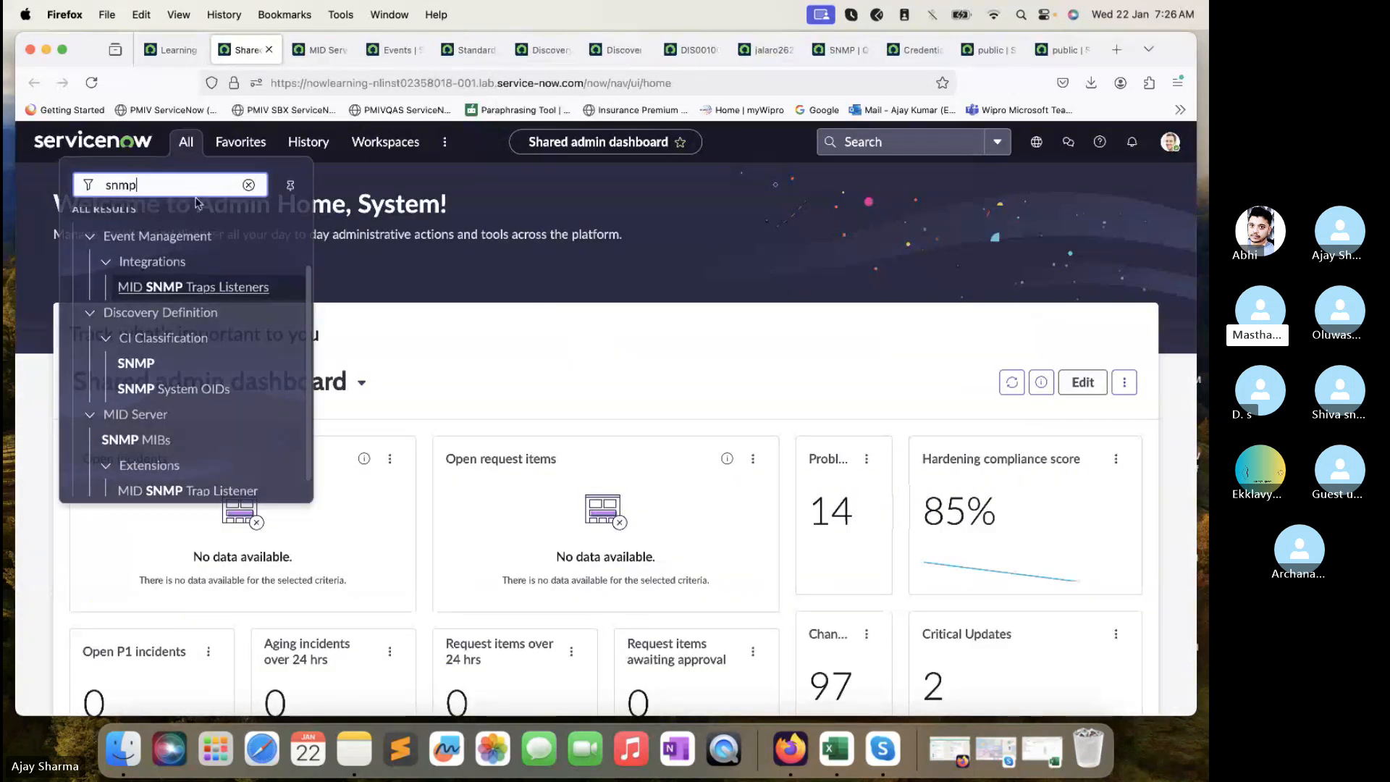
double_click(198, 187)
type("ve")
key("BackSpace")
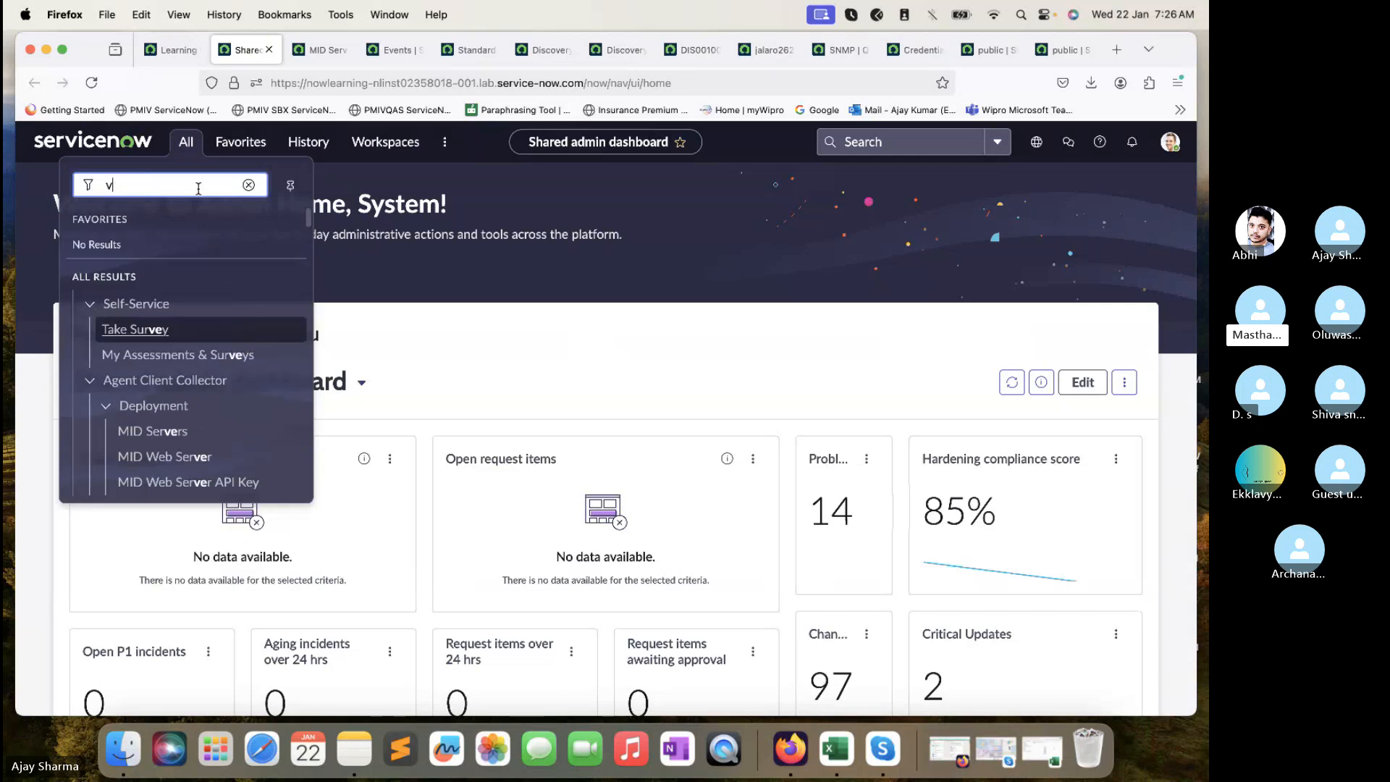
type("center")
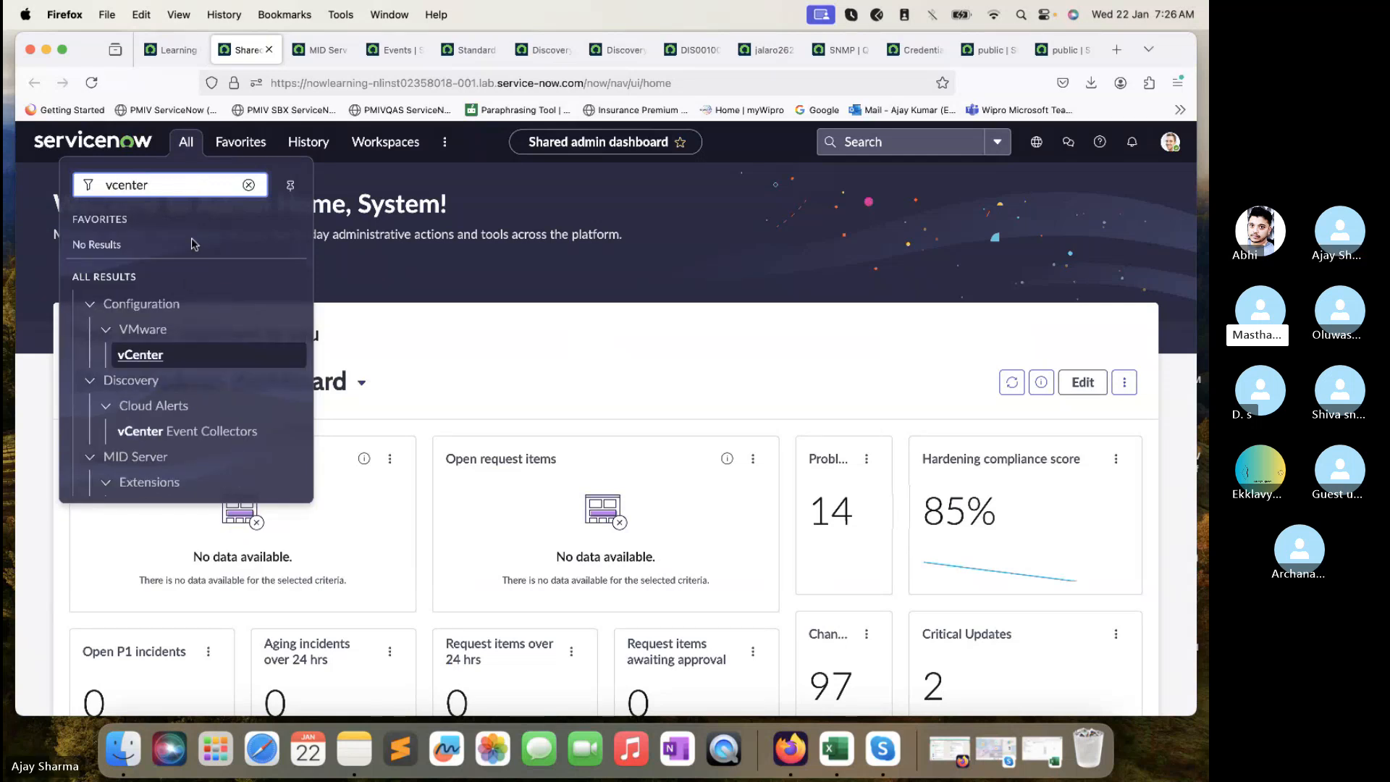
left_click(148, 356, "super")
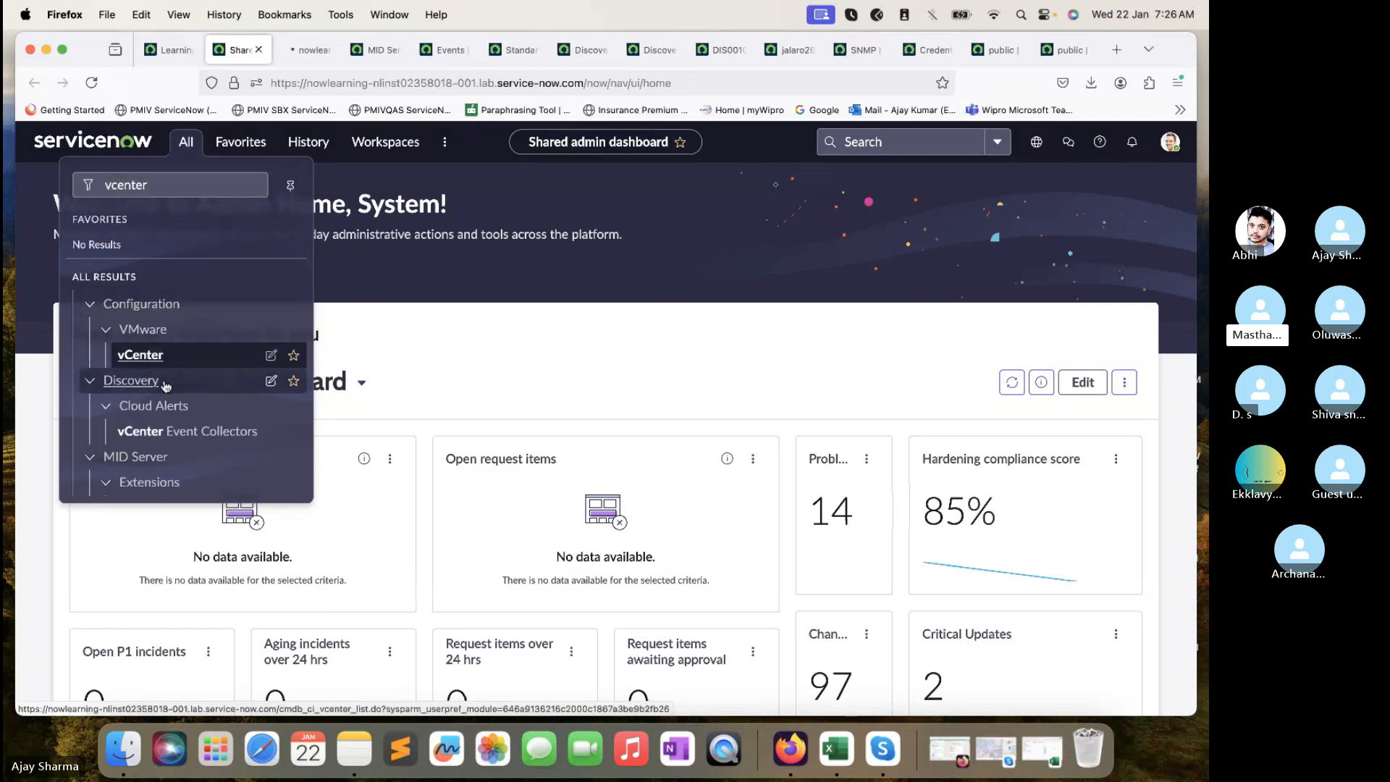
left_click(302, 50)
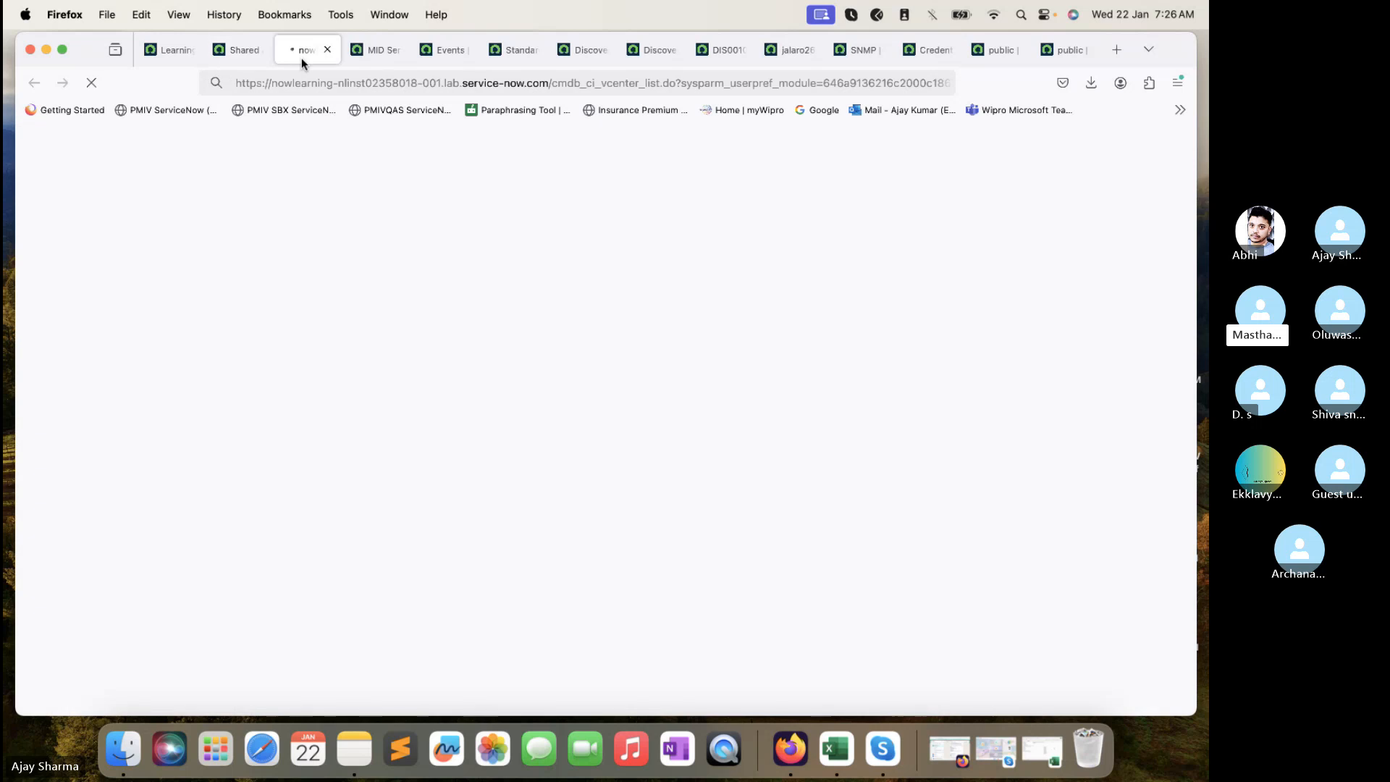
- Look through the open tabs and bring up discovery status DIS0010087
left_click(384, 52)
left_click(444, 49)
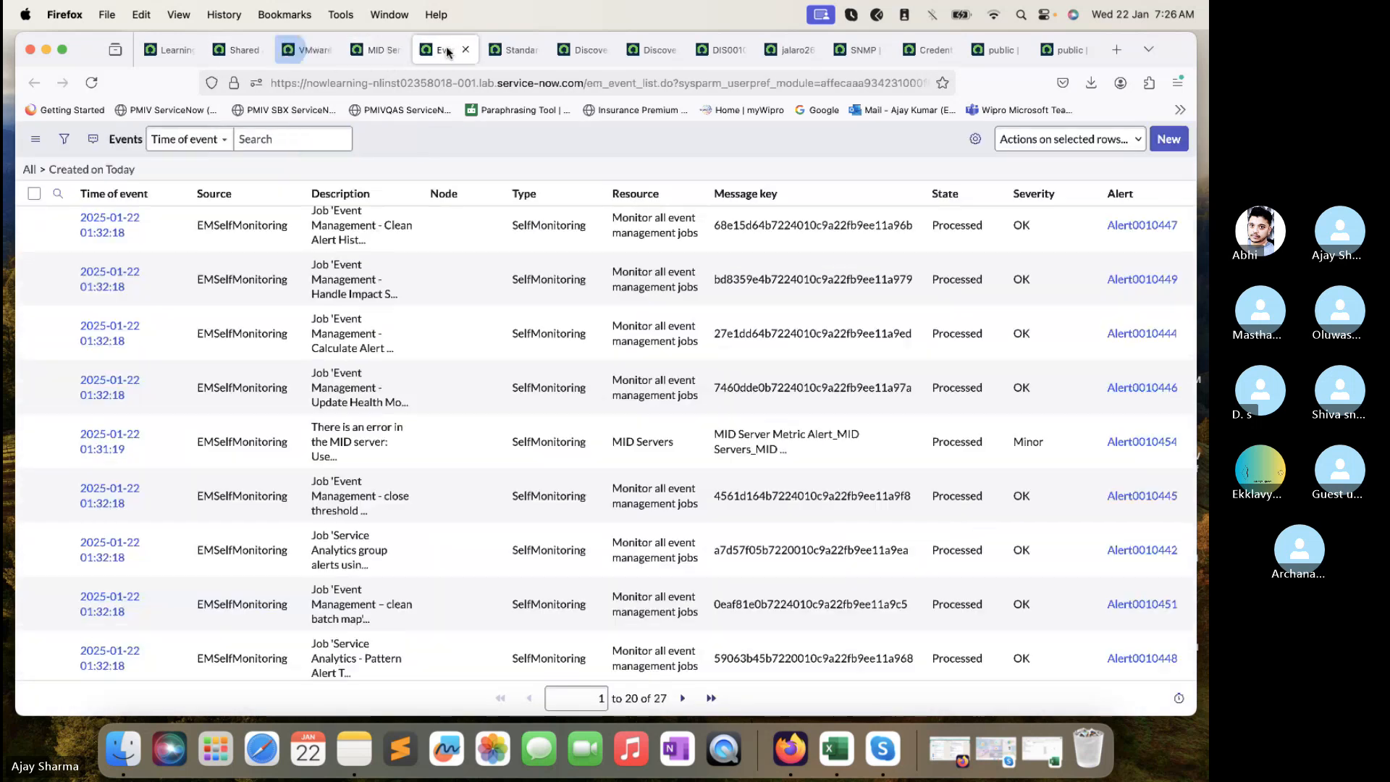
left_click(505, 44)
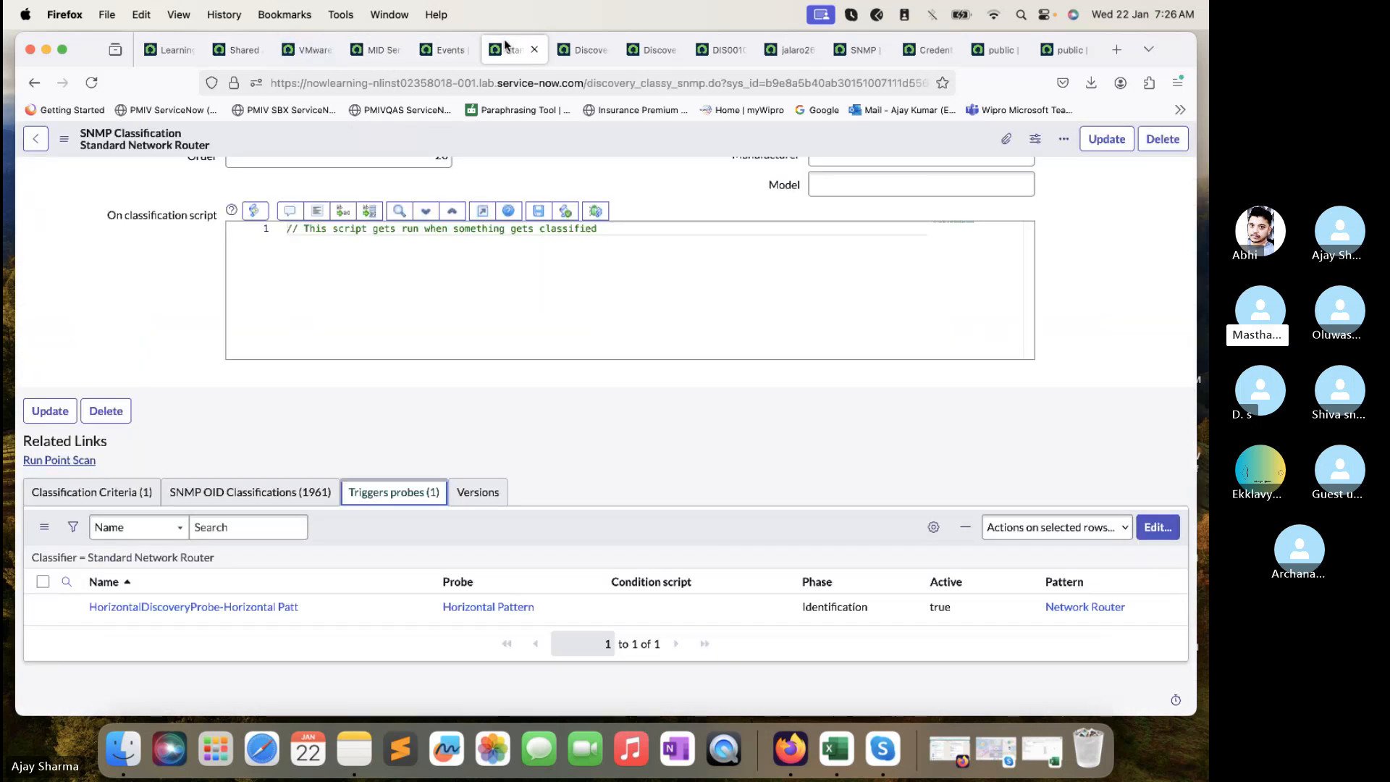
left_click(450, 57)
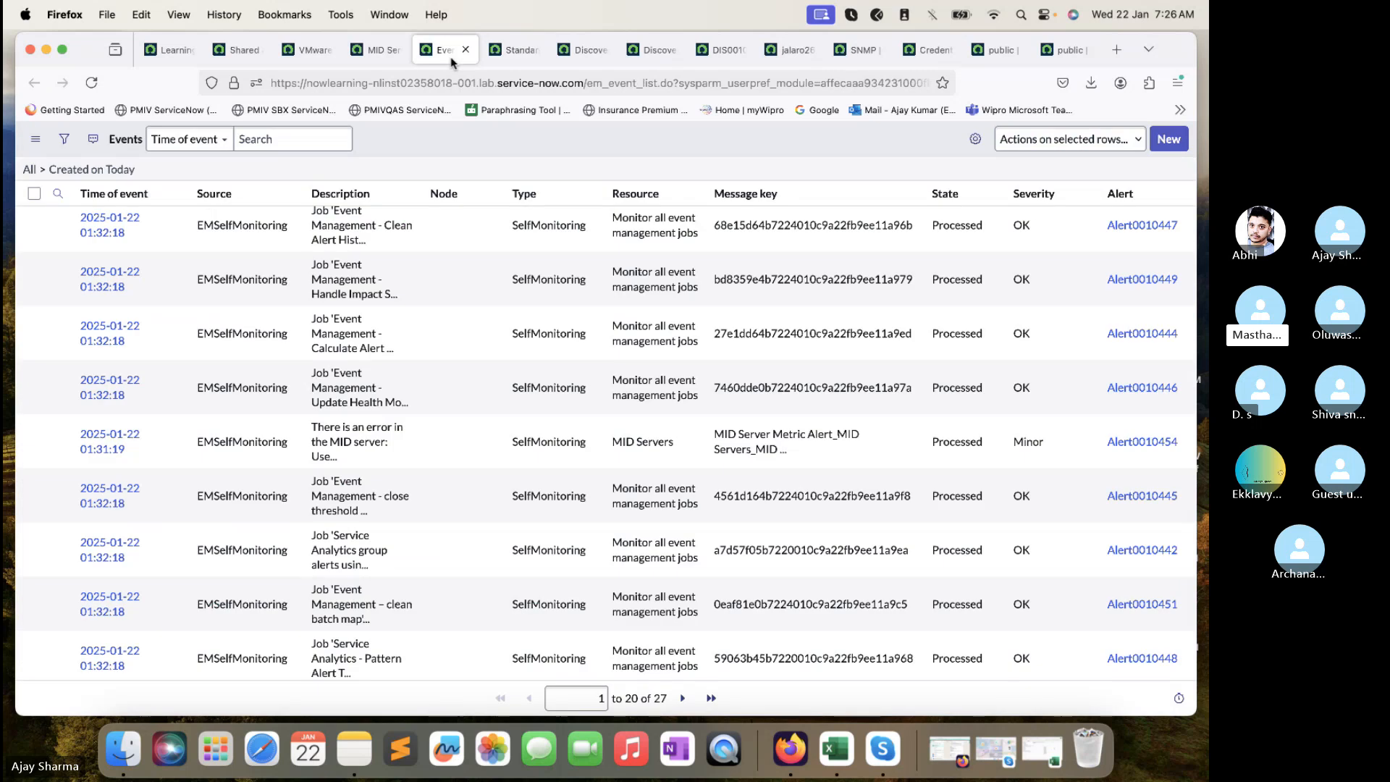
left_click(712, 52)
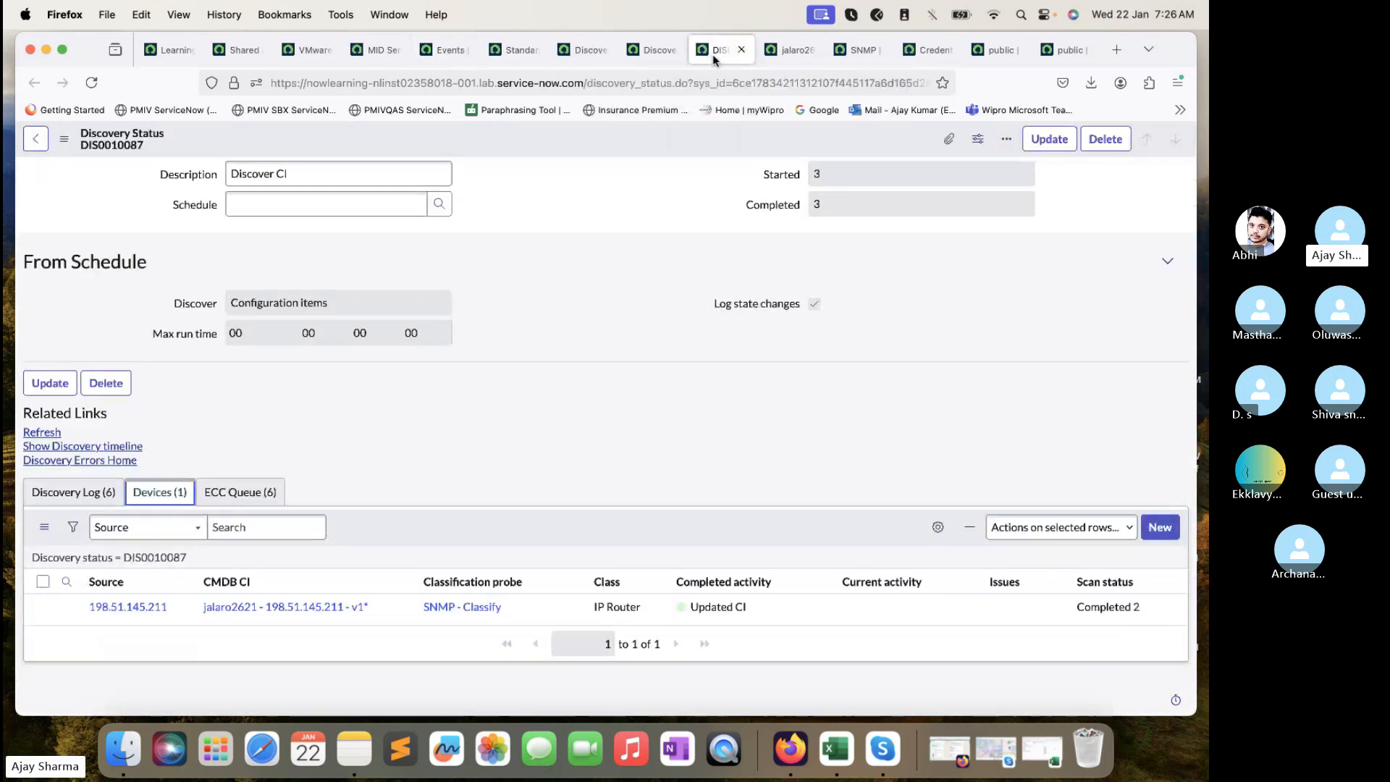
left_click(787, 50)
- Open the SNMP queue payload as enlarged XML and highlight sysObjectID value 1.3.6.1.4.1.9.1.209
left_click(858, 49)
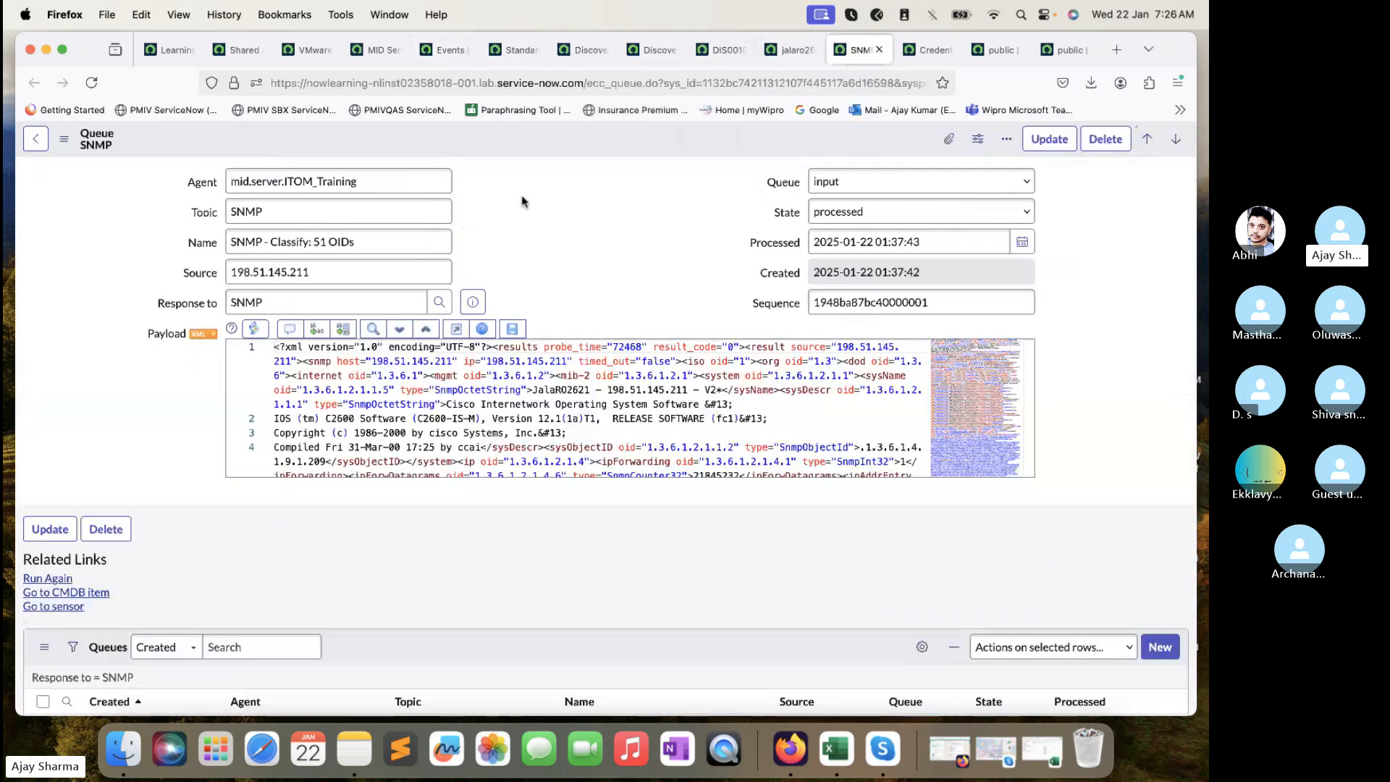
left_click(202, 333)
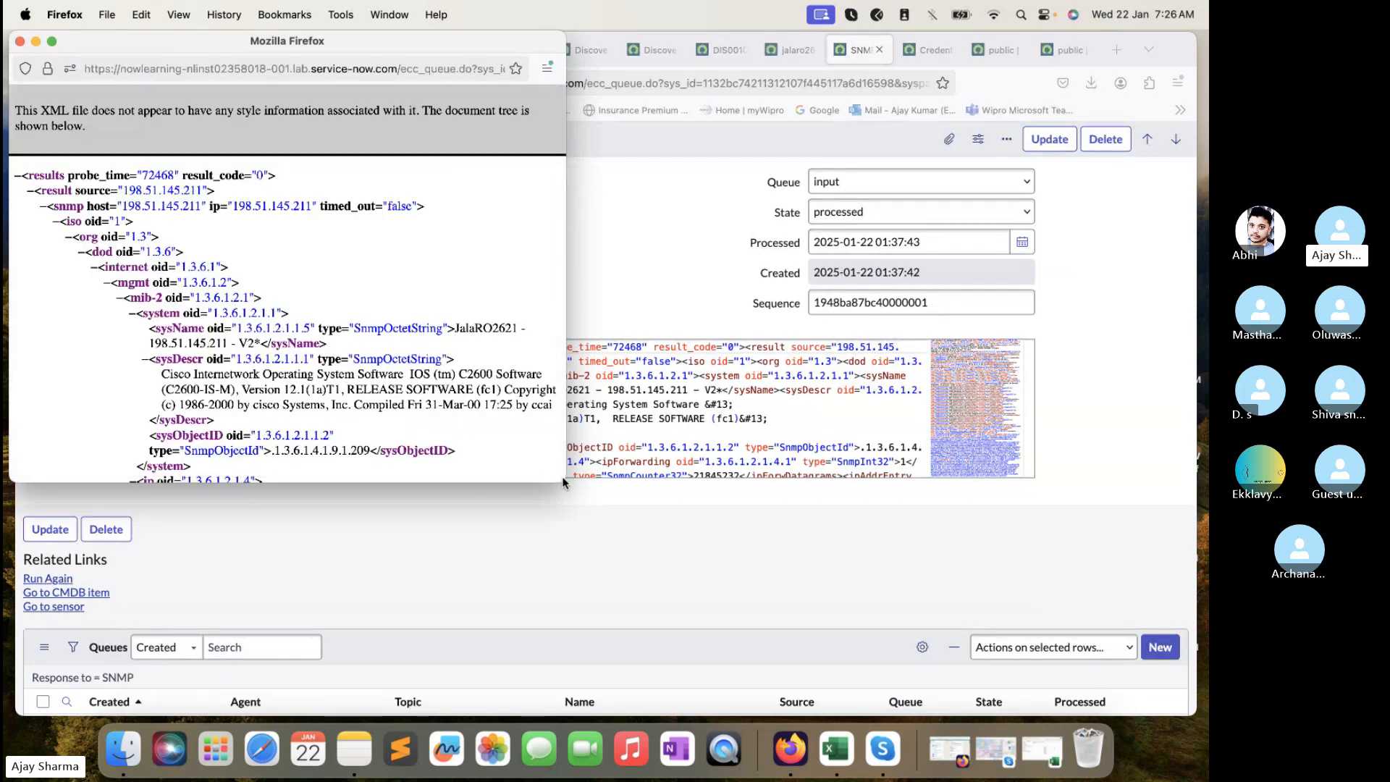
left_click_drag(561, 474, 1064, 512)
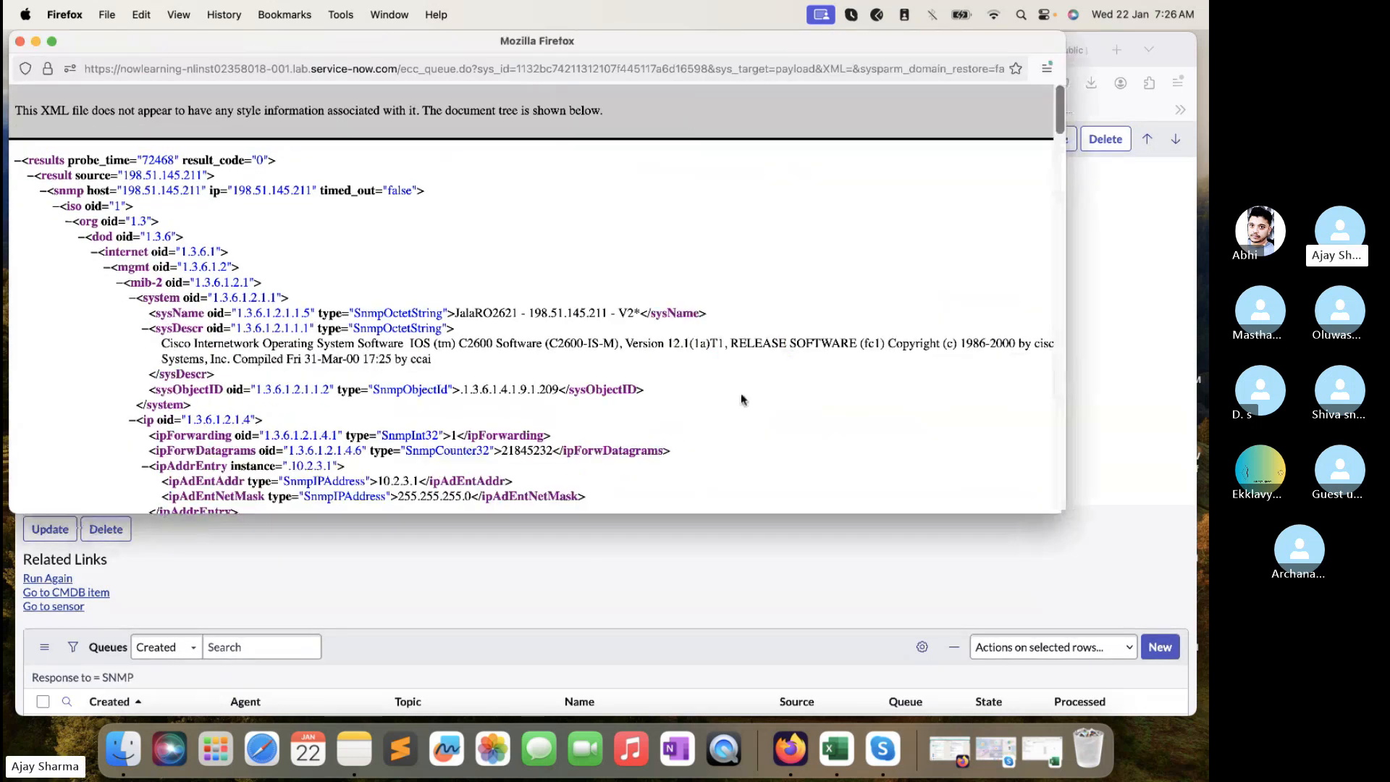
left_click_drag(370, 390, 449, 388)
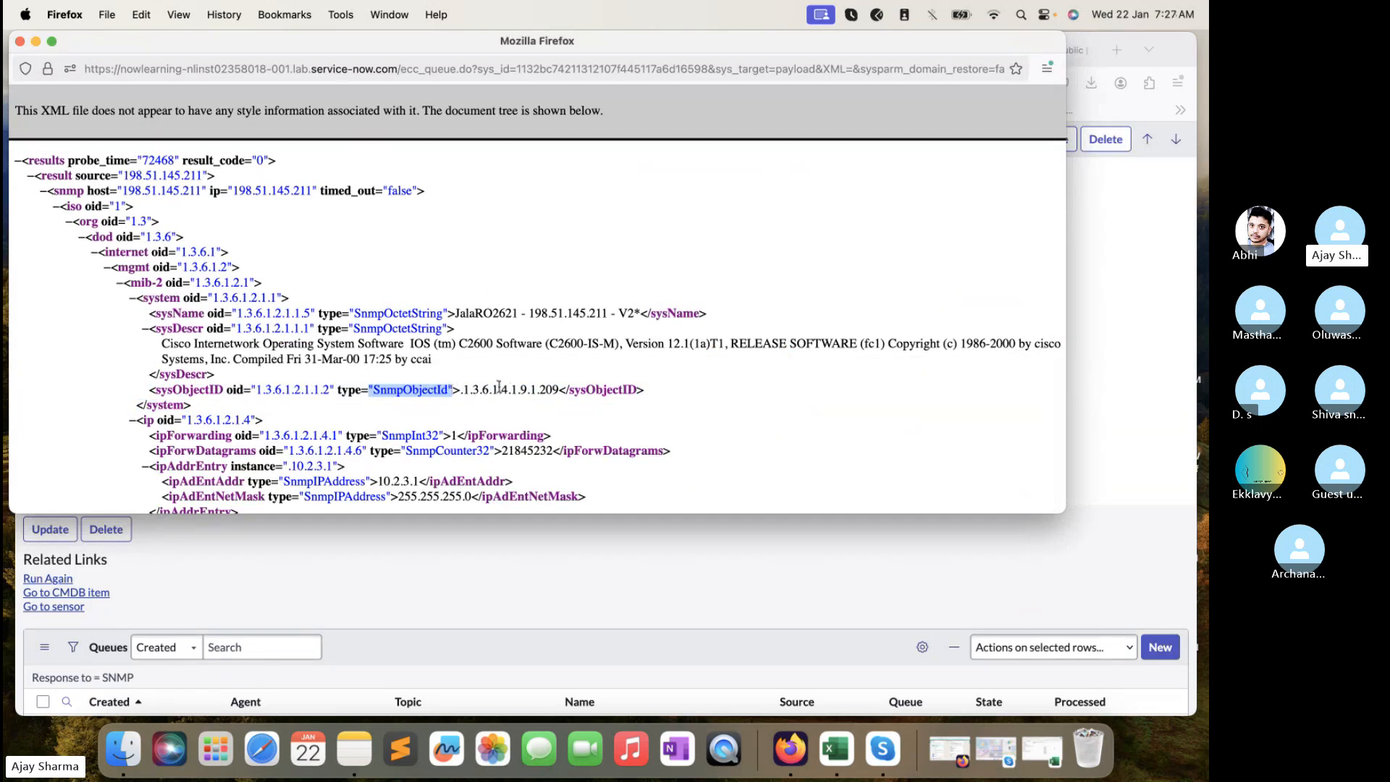
left_click_drag(464, 390, 556, 389)
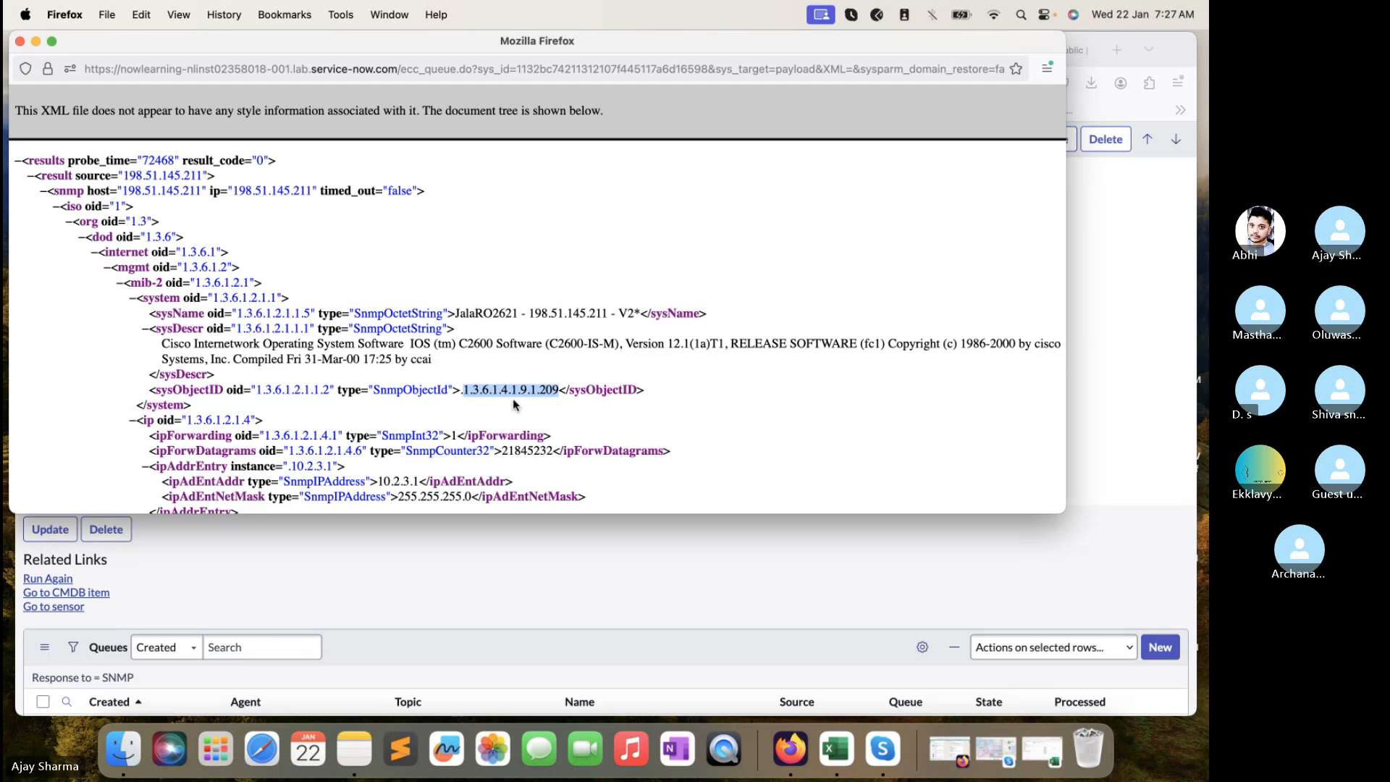
- Scroll through the payload XML and reselect the sysObjectID value .1.3.6.1.4.1.9.1.209
left_click_drag(372, 391, 446, 393)
scroll(446, 393, "down", 15)
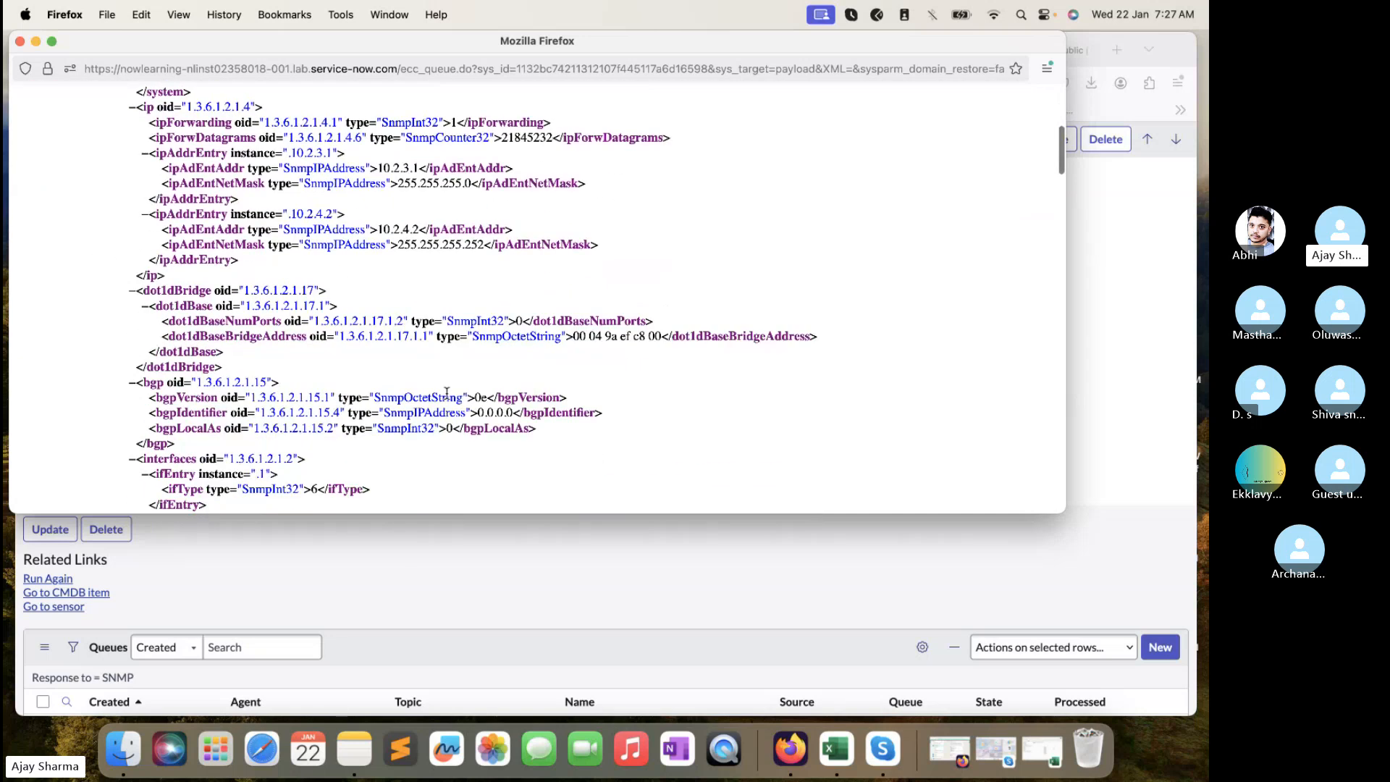
scroll(446, 398, "down", 10)
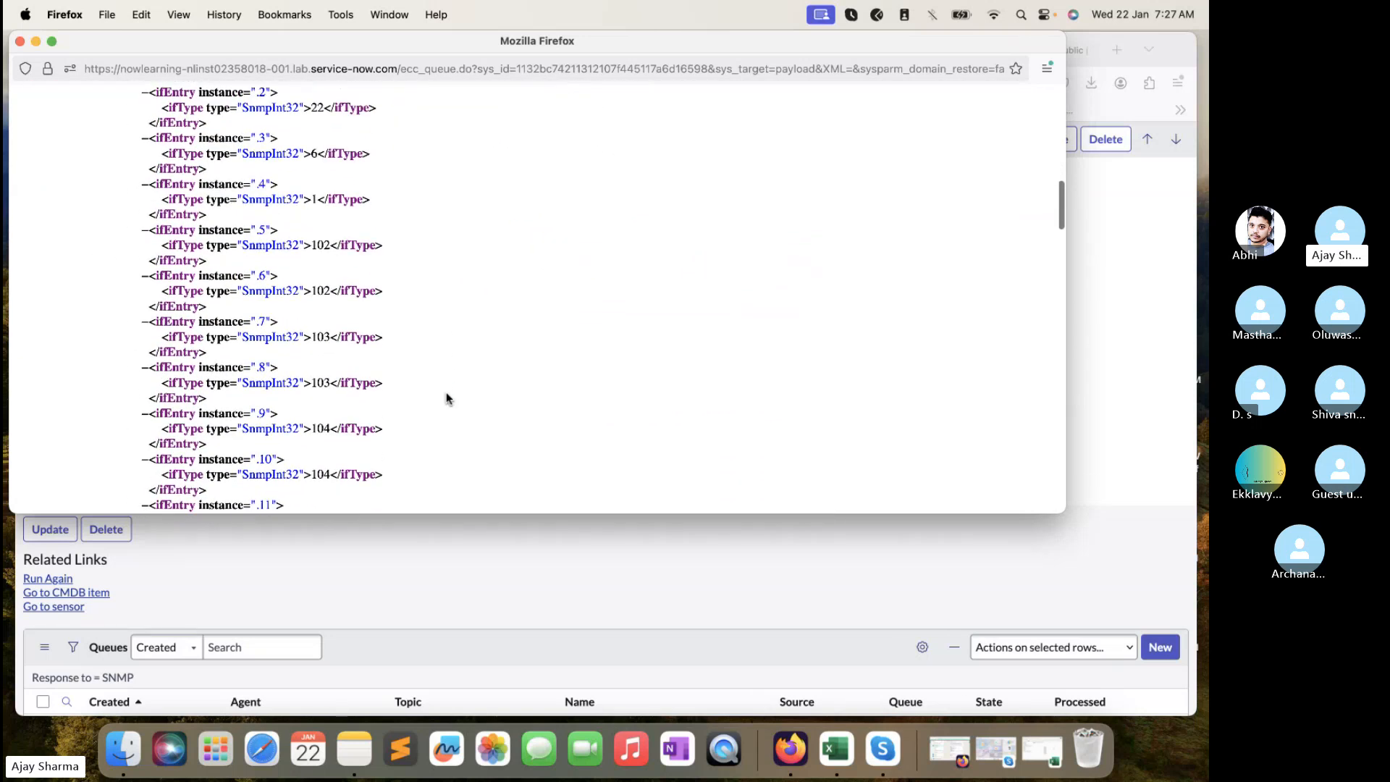
scroll(446, 397, "down", 9)
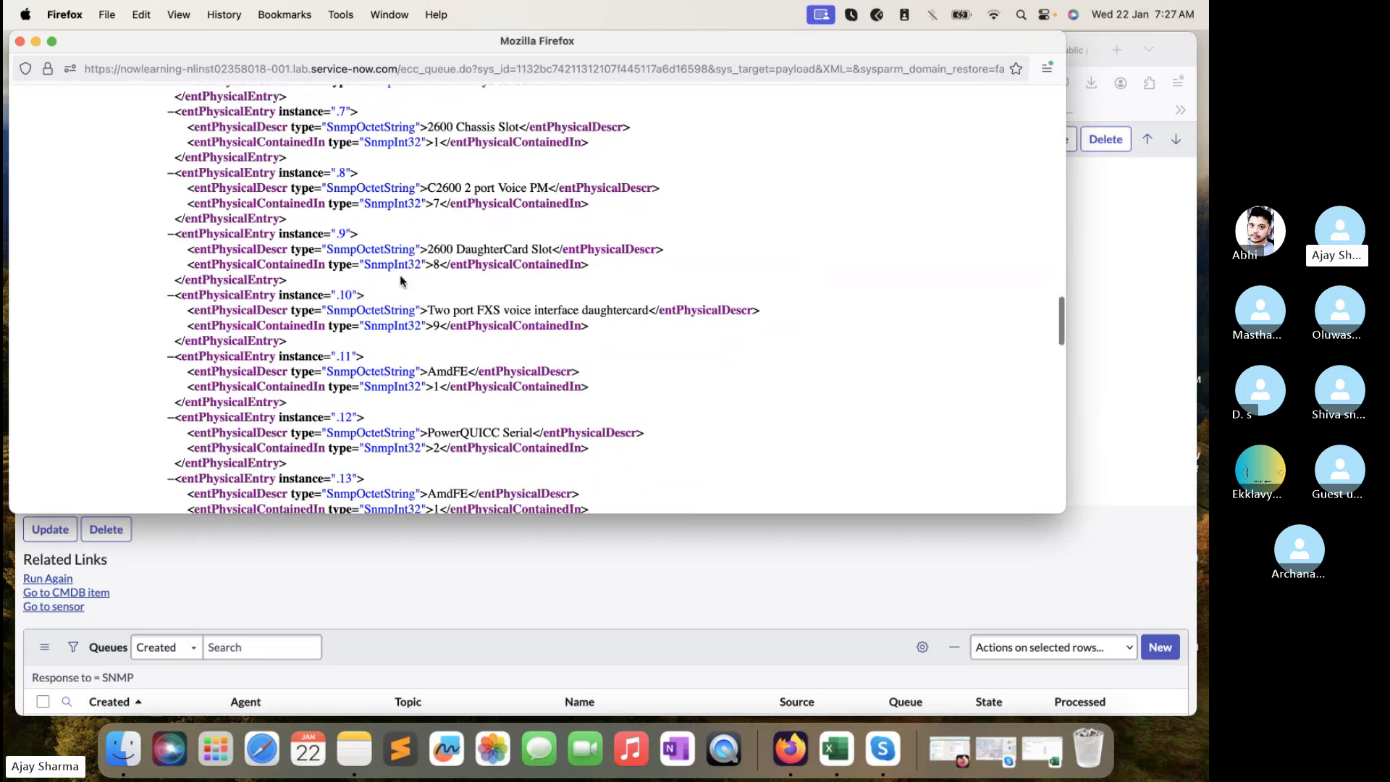
scroll(423, 481, "down", 15)
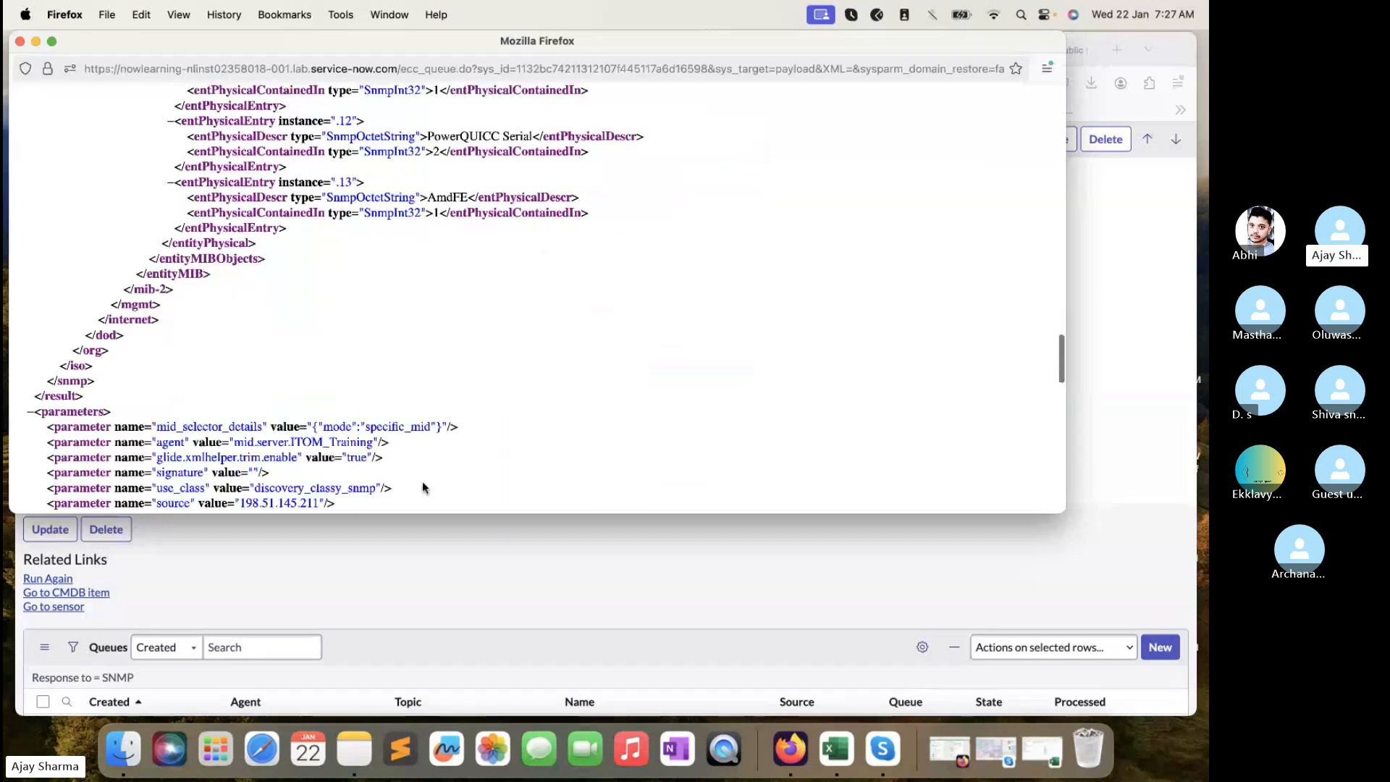
scroll(423, 480, "down", 10)
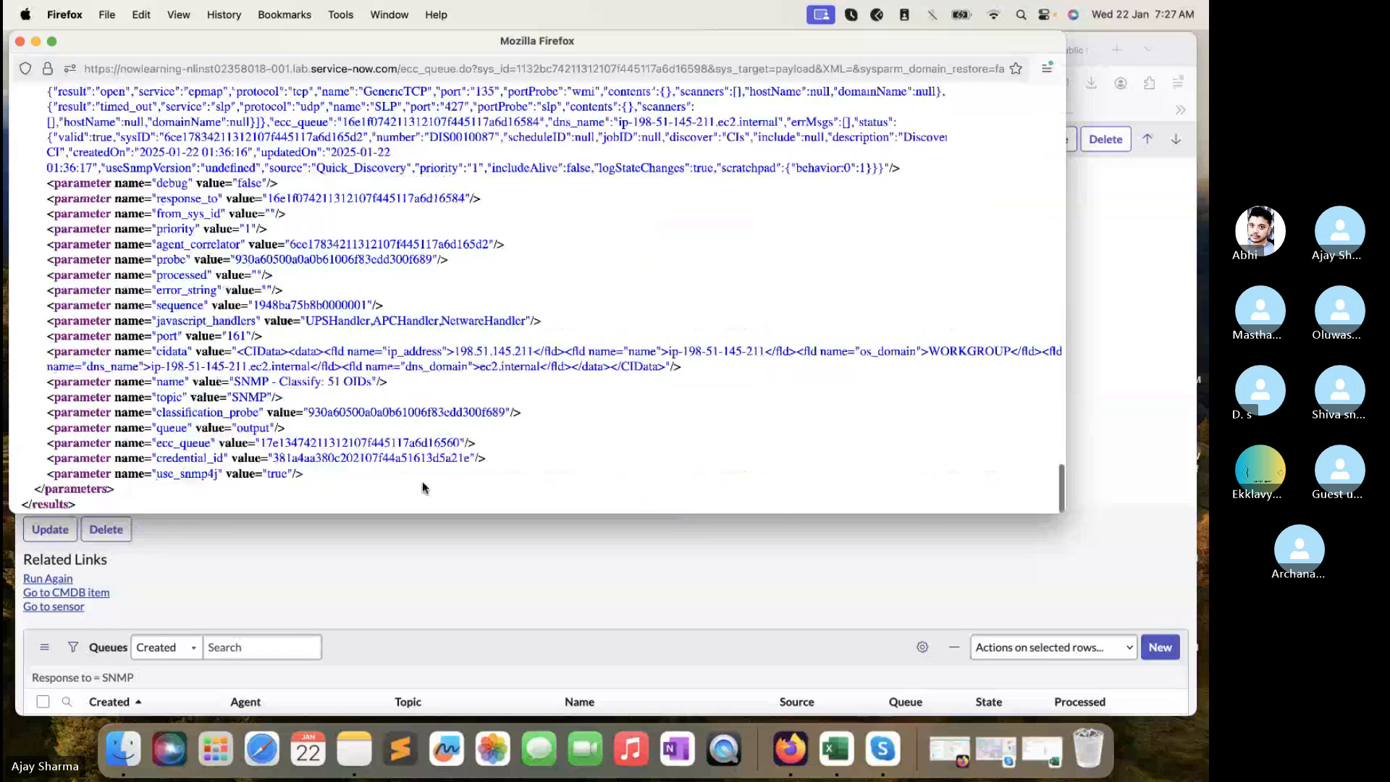
scroll(422, 483, "up", 20)
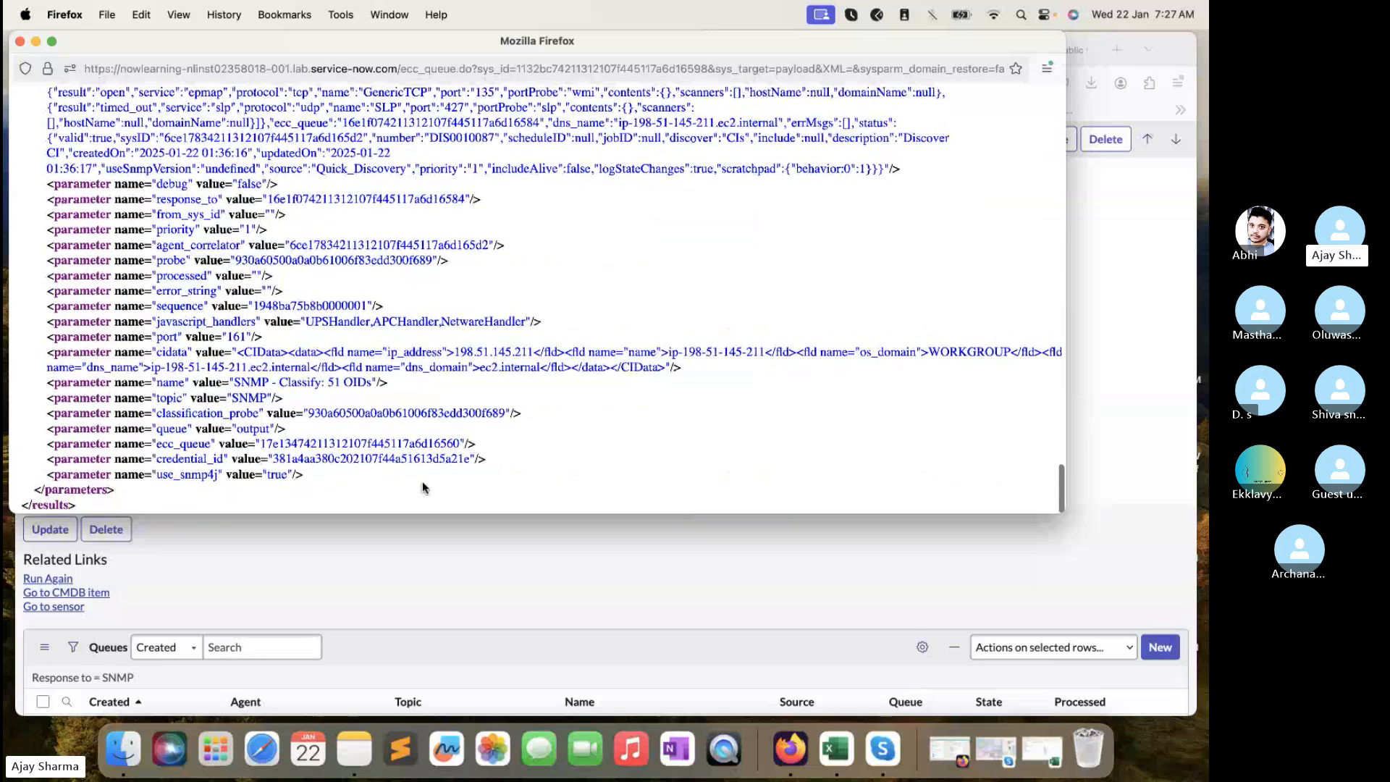
scroll(423, 480, "down", 3)
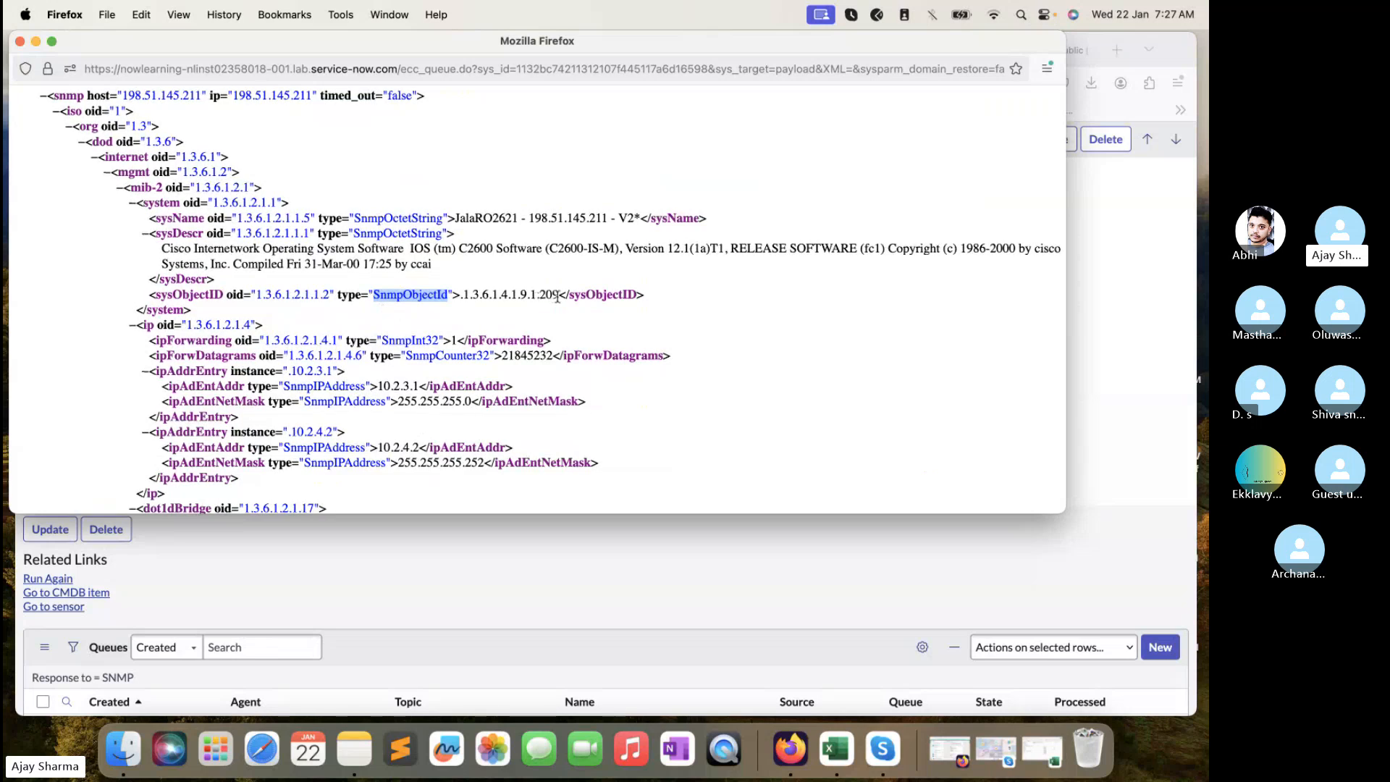
left_click_drag(558, 295, 462, 298)
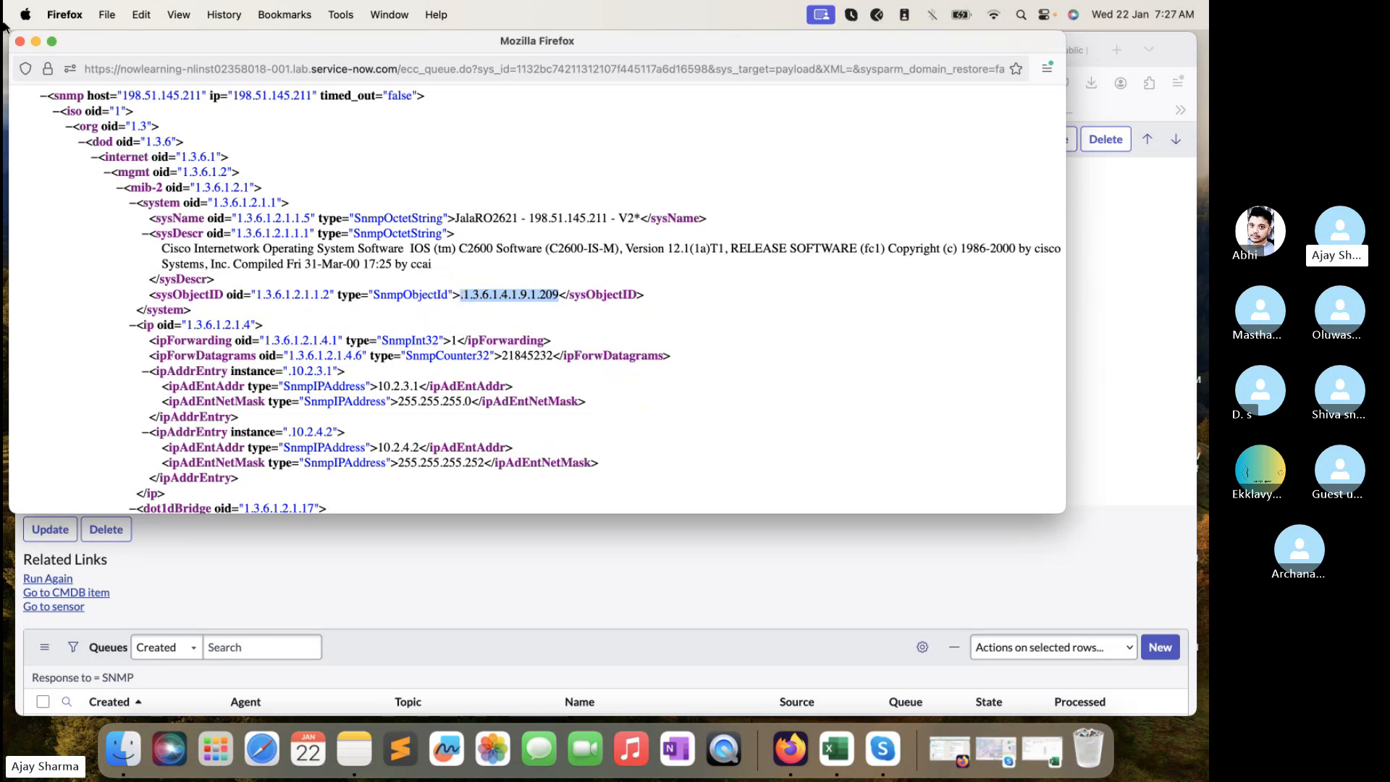
- Close the payload XML window, open a new tab, and look over the Events and MIB Files lists
left_click(20, 41)
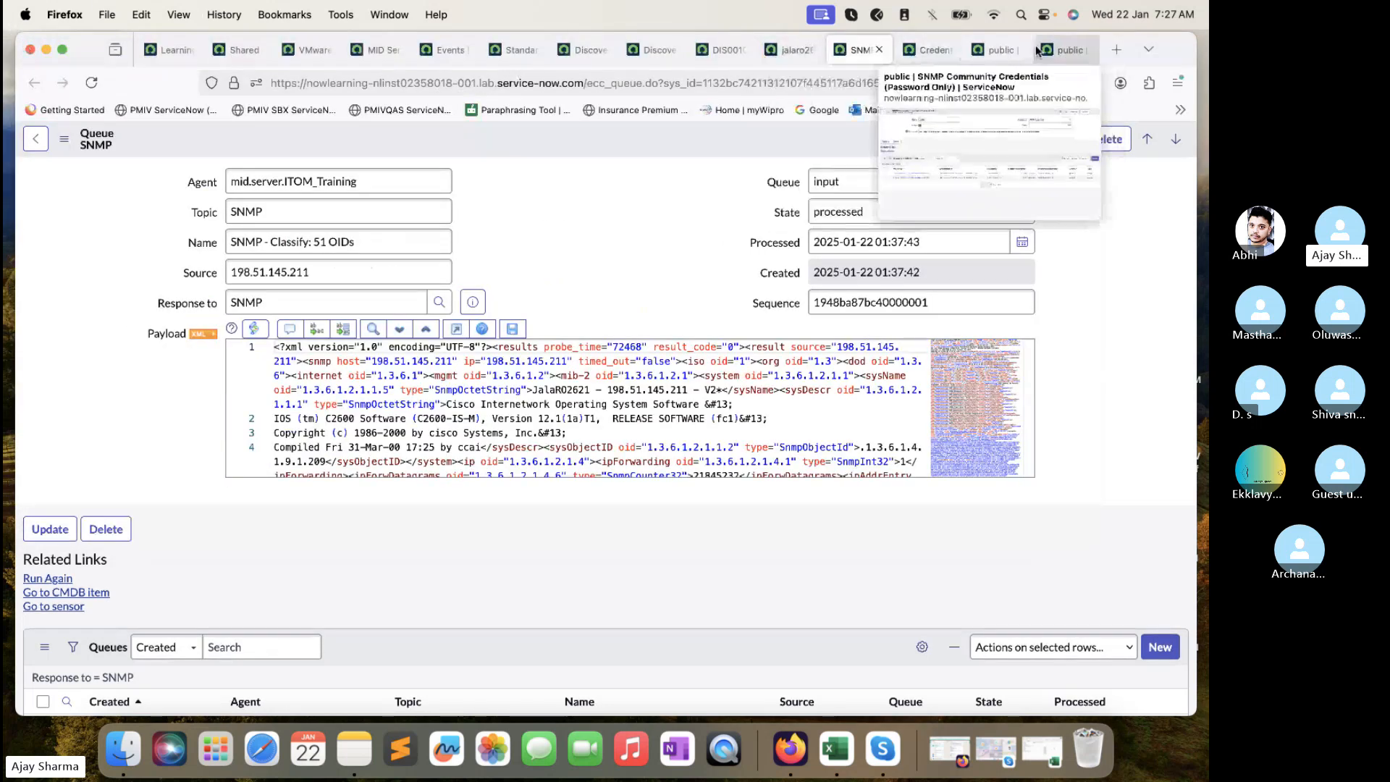
left_click(1114, 51)
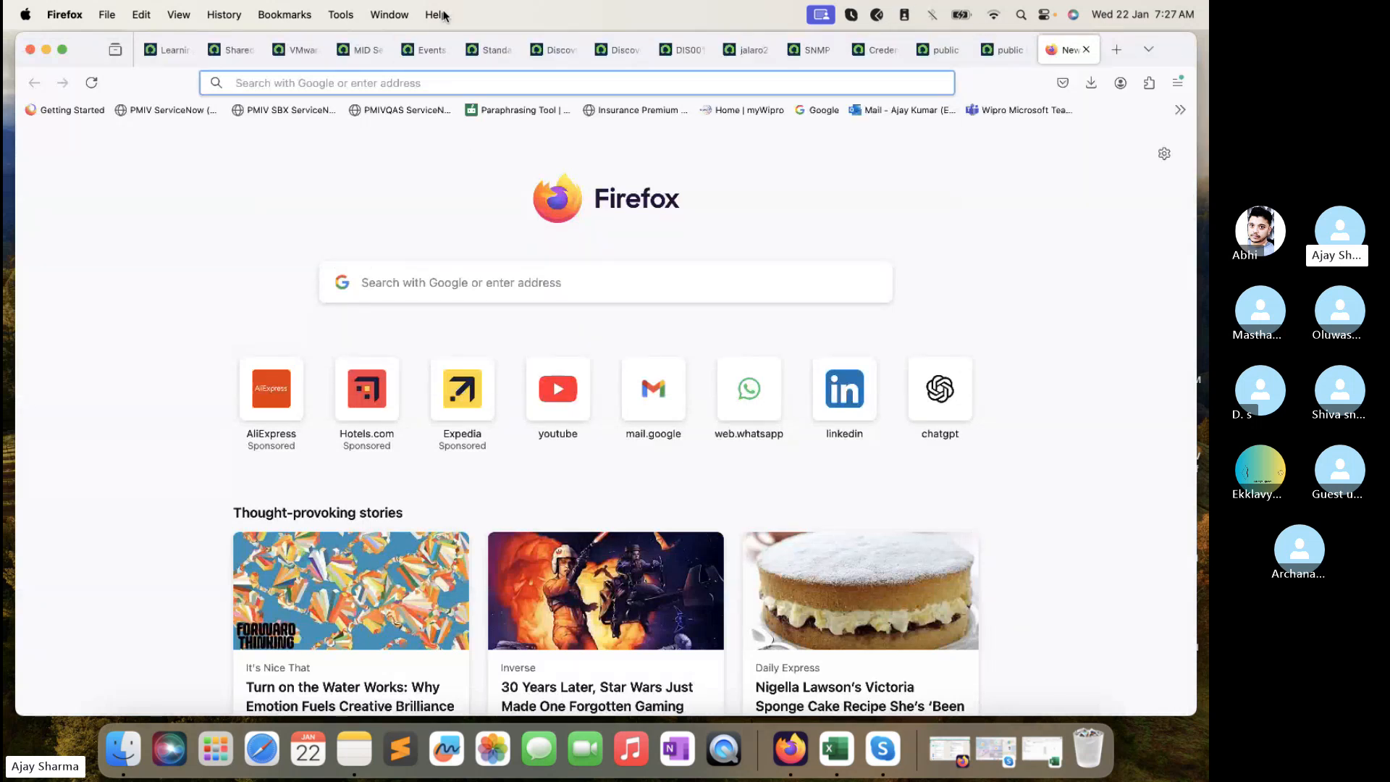
left_click(353, 53)
left_click(417, 53)
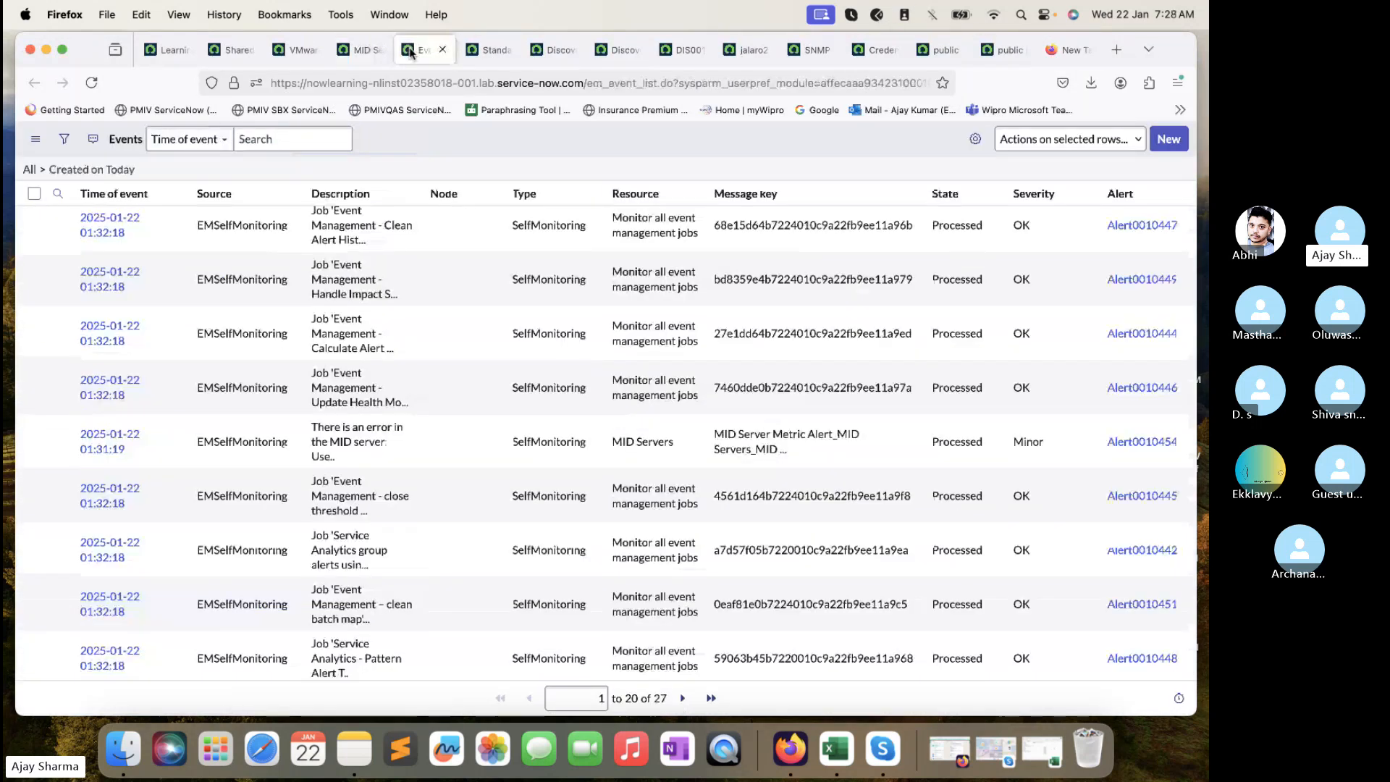
left_click(293, 51)
left_click(362, 51)
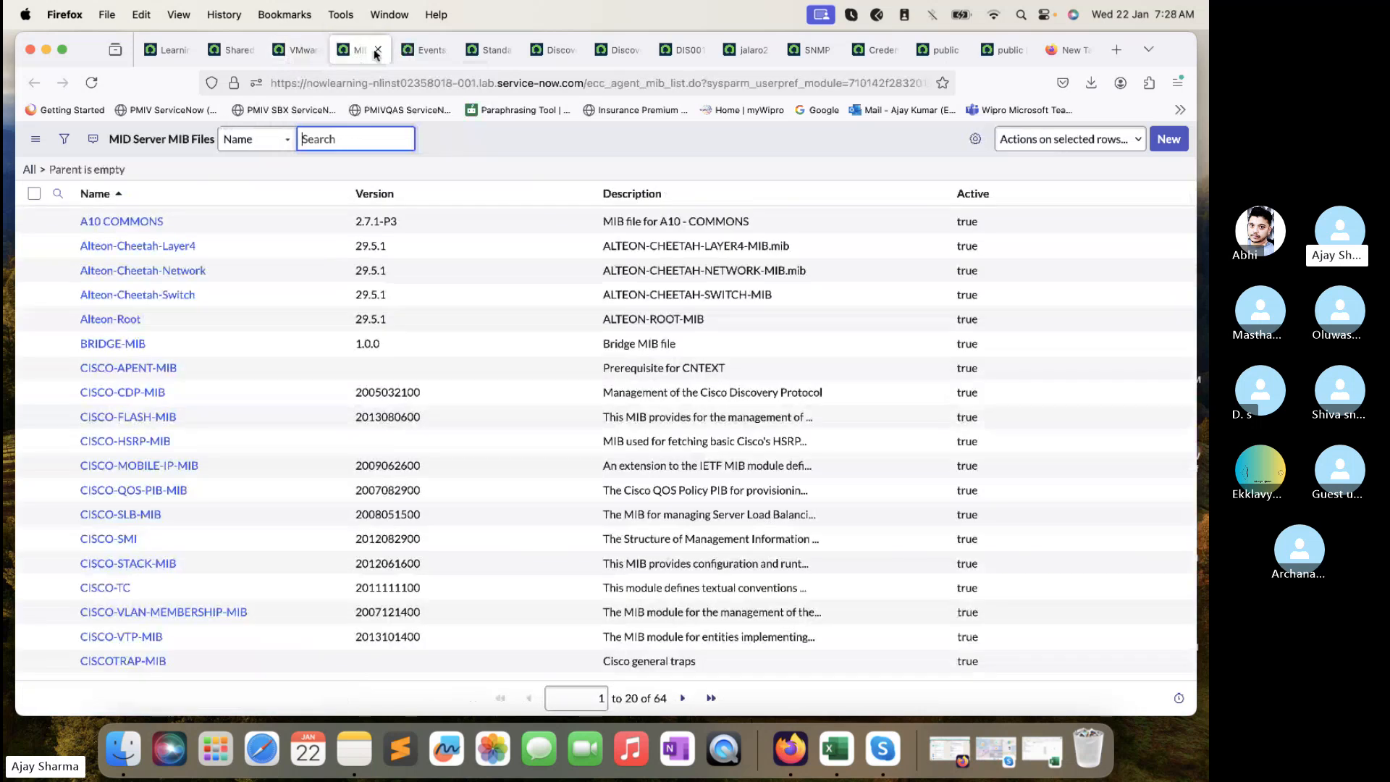
- Close the MIB Files, Events, Standard and Discovery Port Probes tabs, checking DIS0010087
left_click(378, 51)
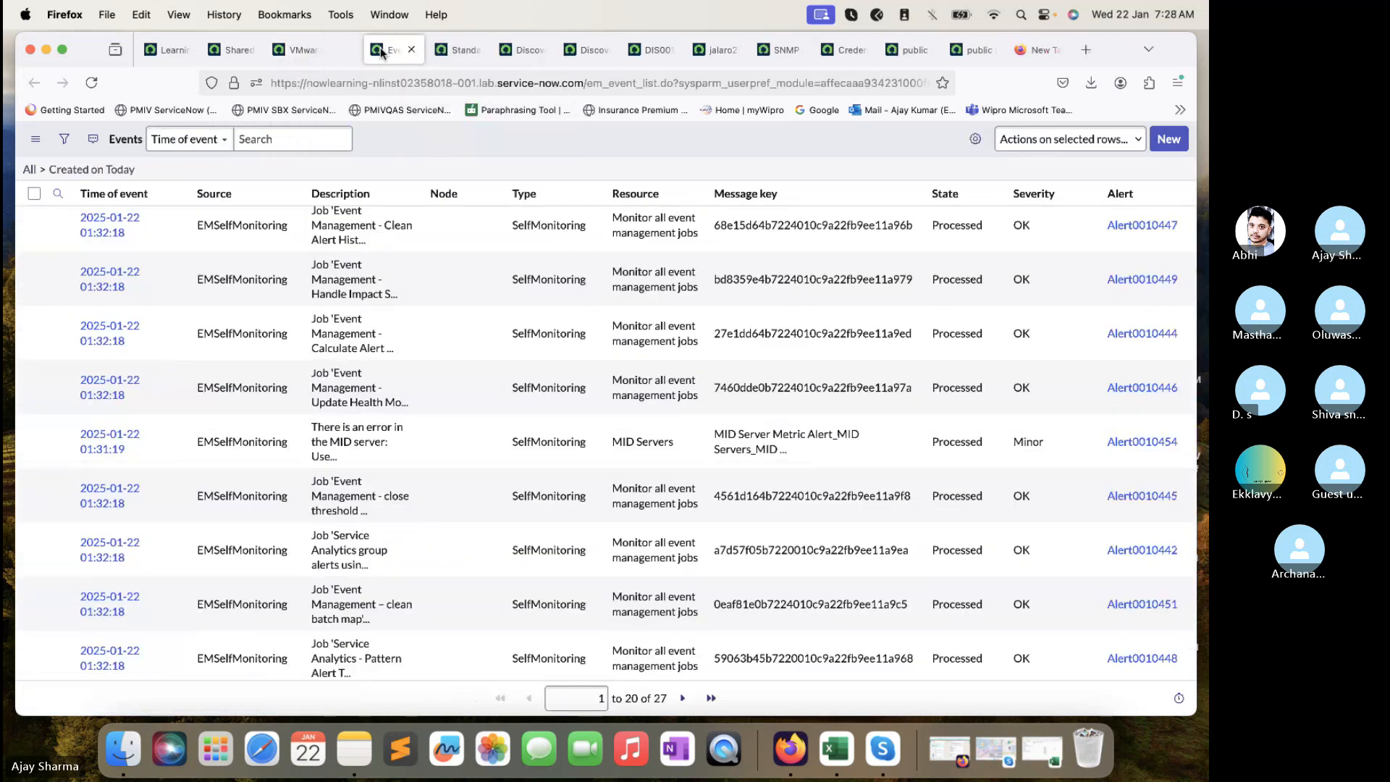
left_click(380, 52)
left_click(380, 52)
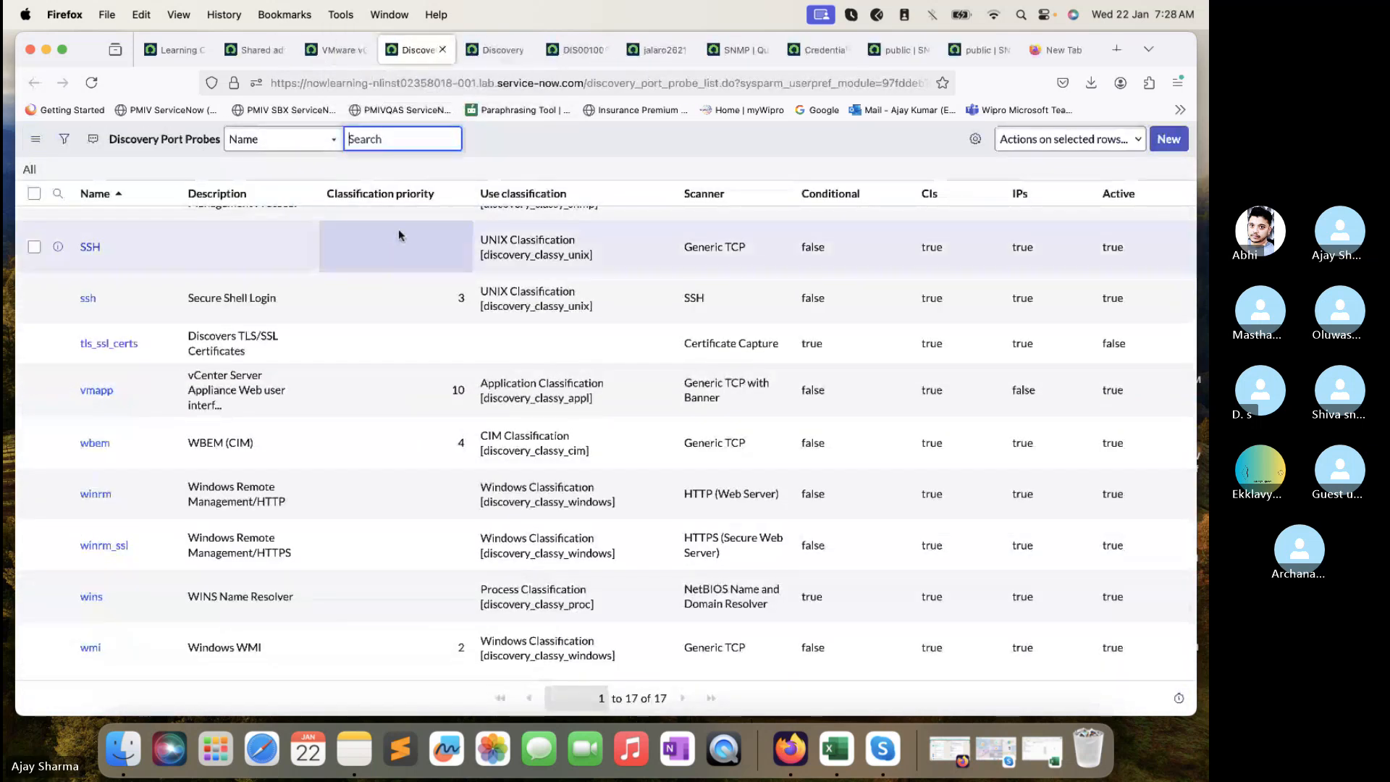
left_click(345, 52)
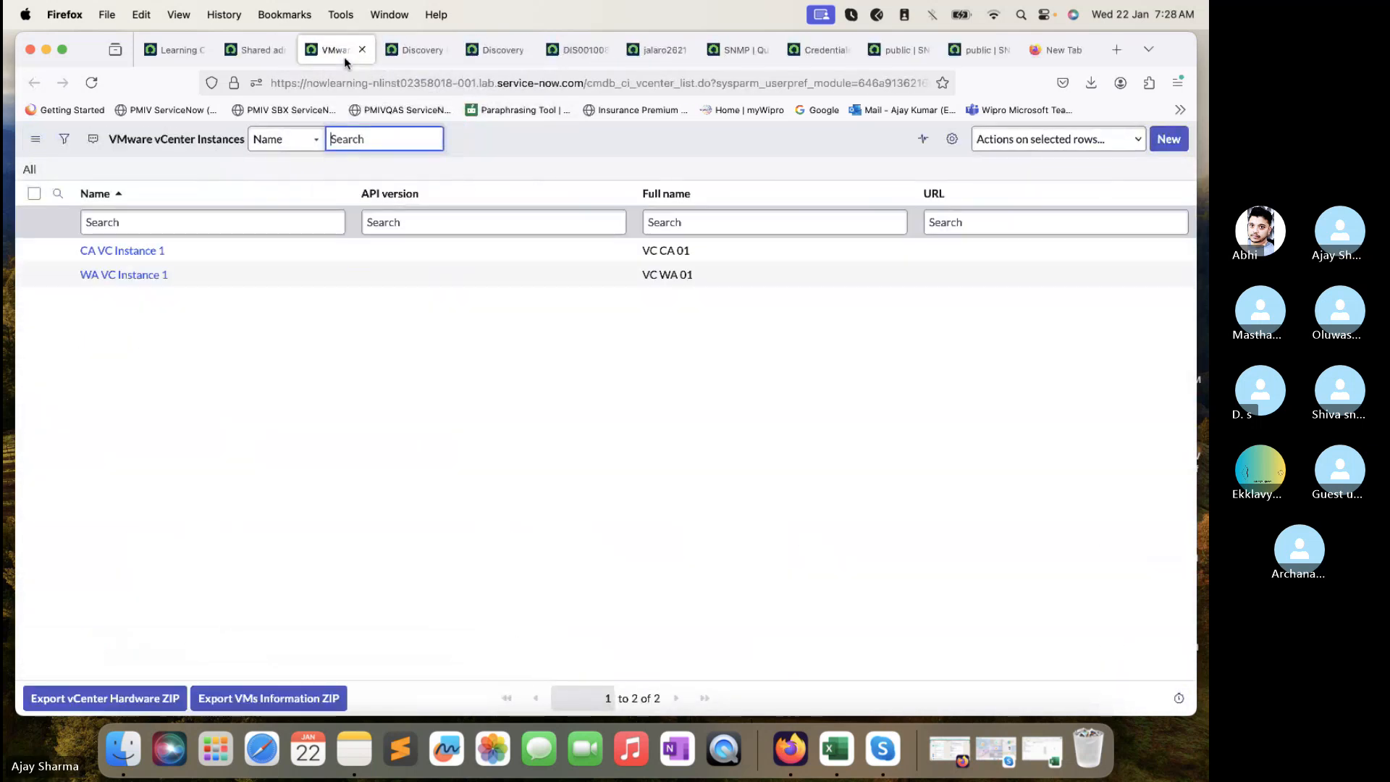
left_click(407, 49)
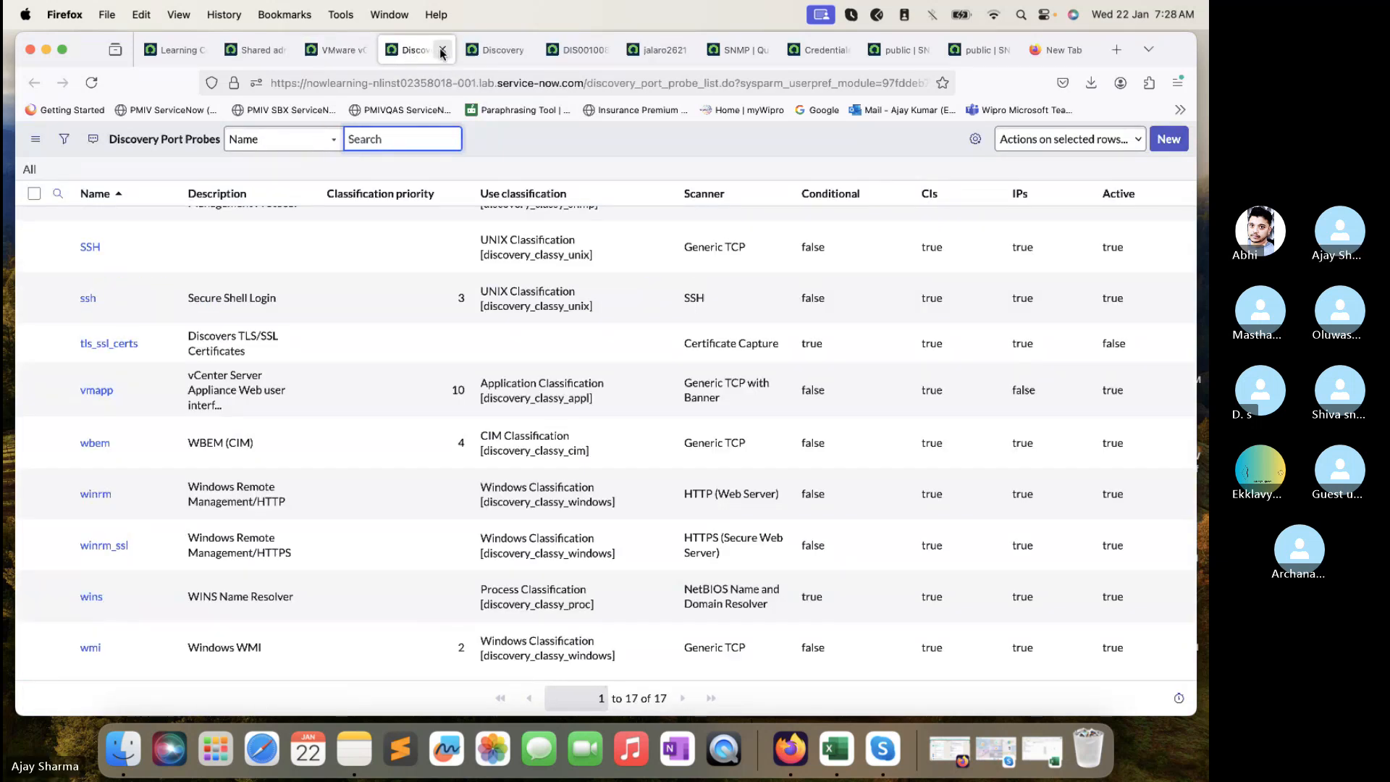
left_click(441, 51)
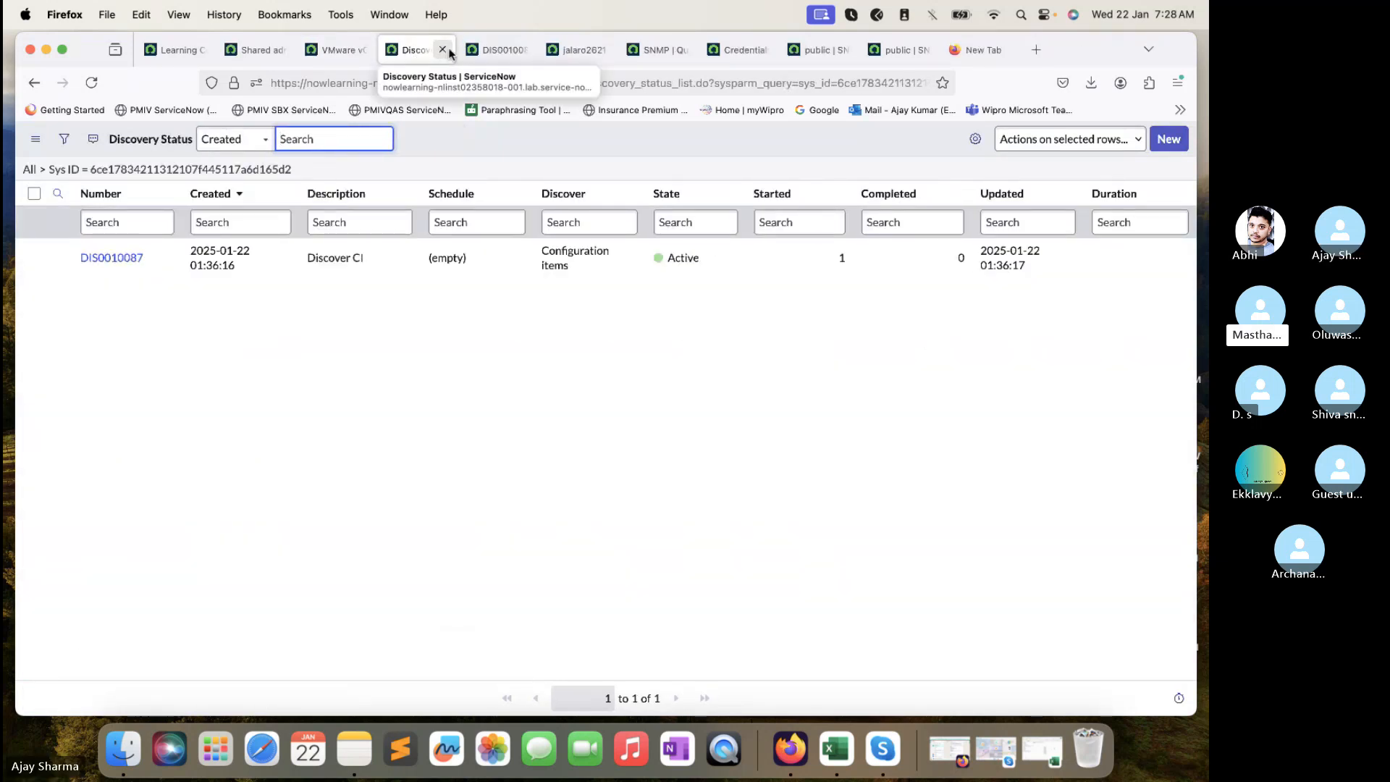
left_click(490, 50)
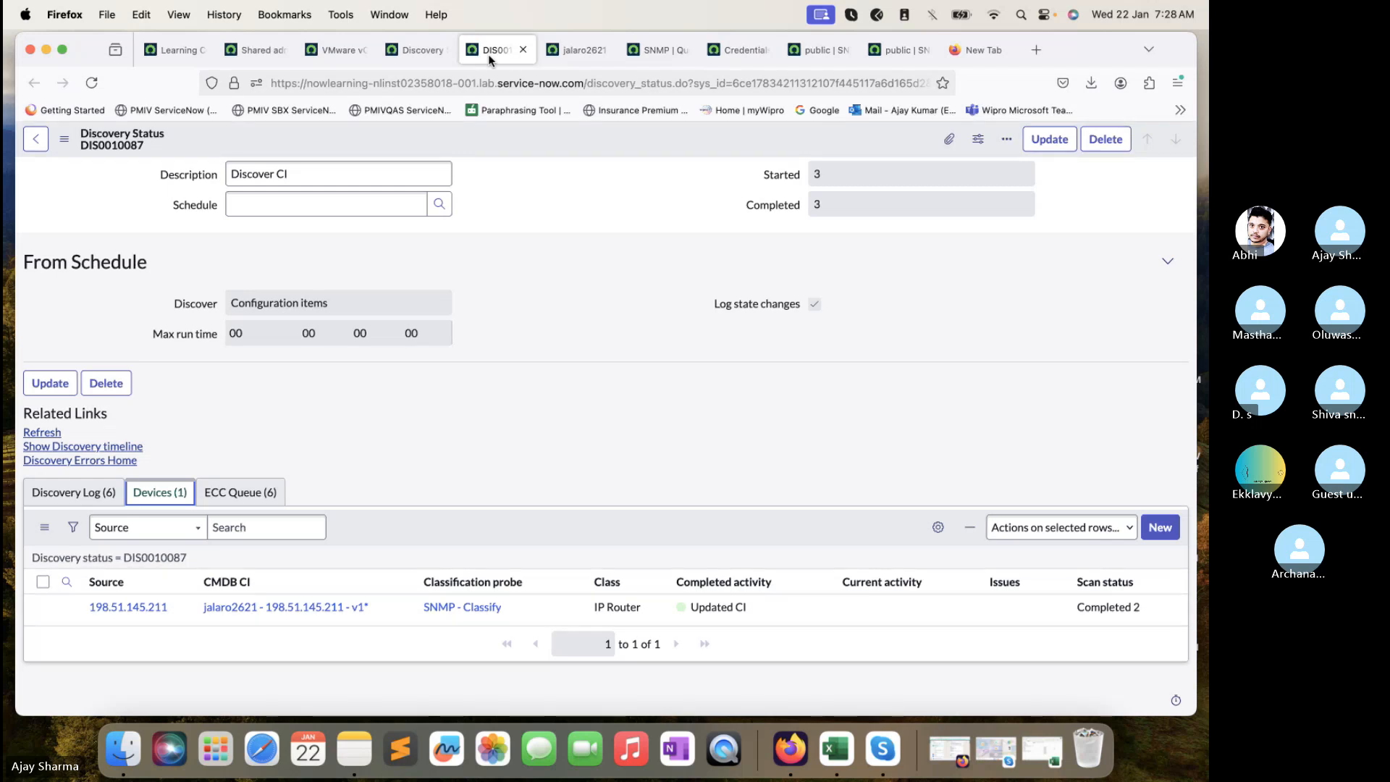
- Close the duplicate public SNMP credential tab, leaving the Credentials list showing
left_click(896, 50)
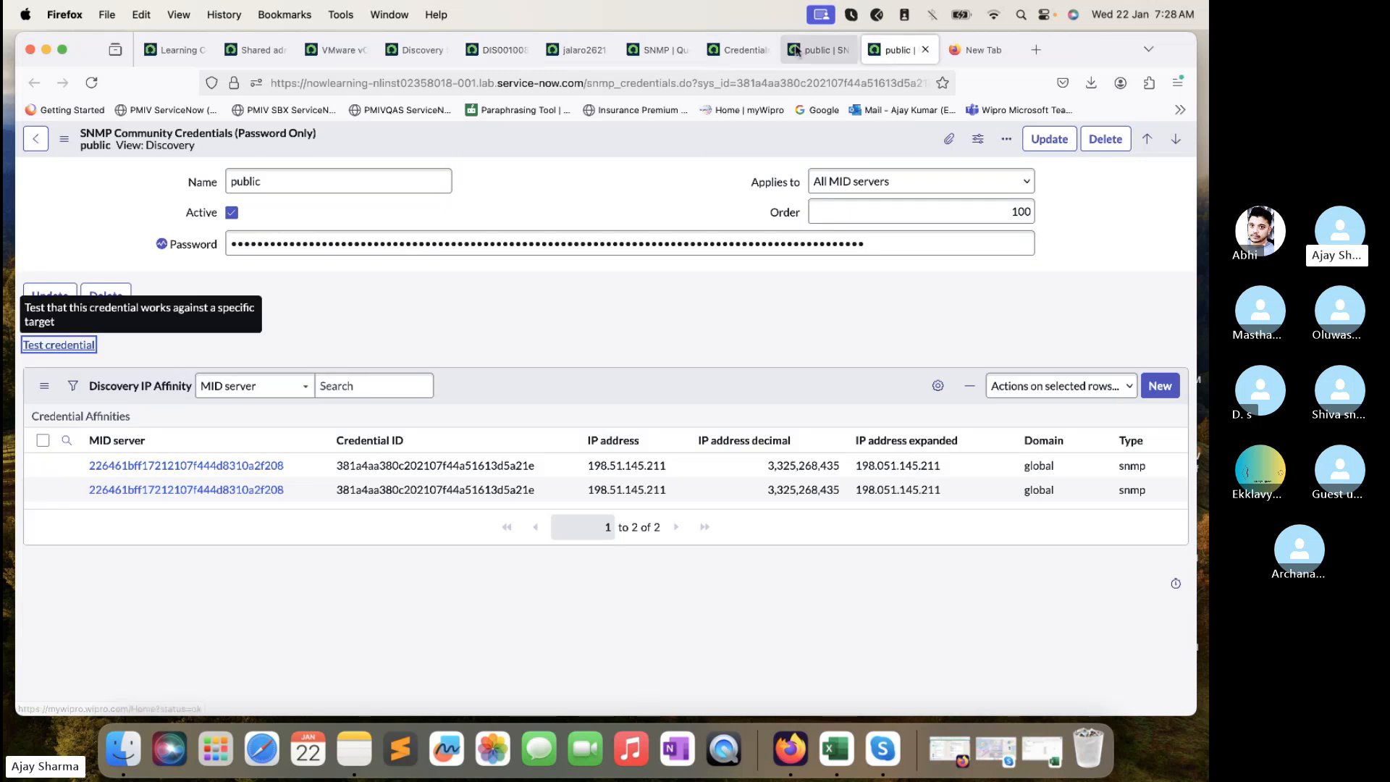
left_click(823, 43)
left_click(889, 49)
left_click(911, 49)
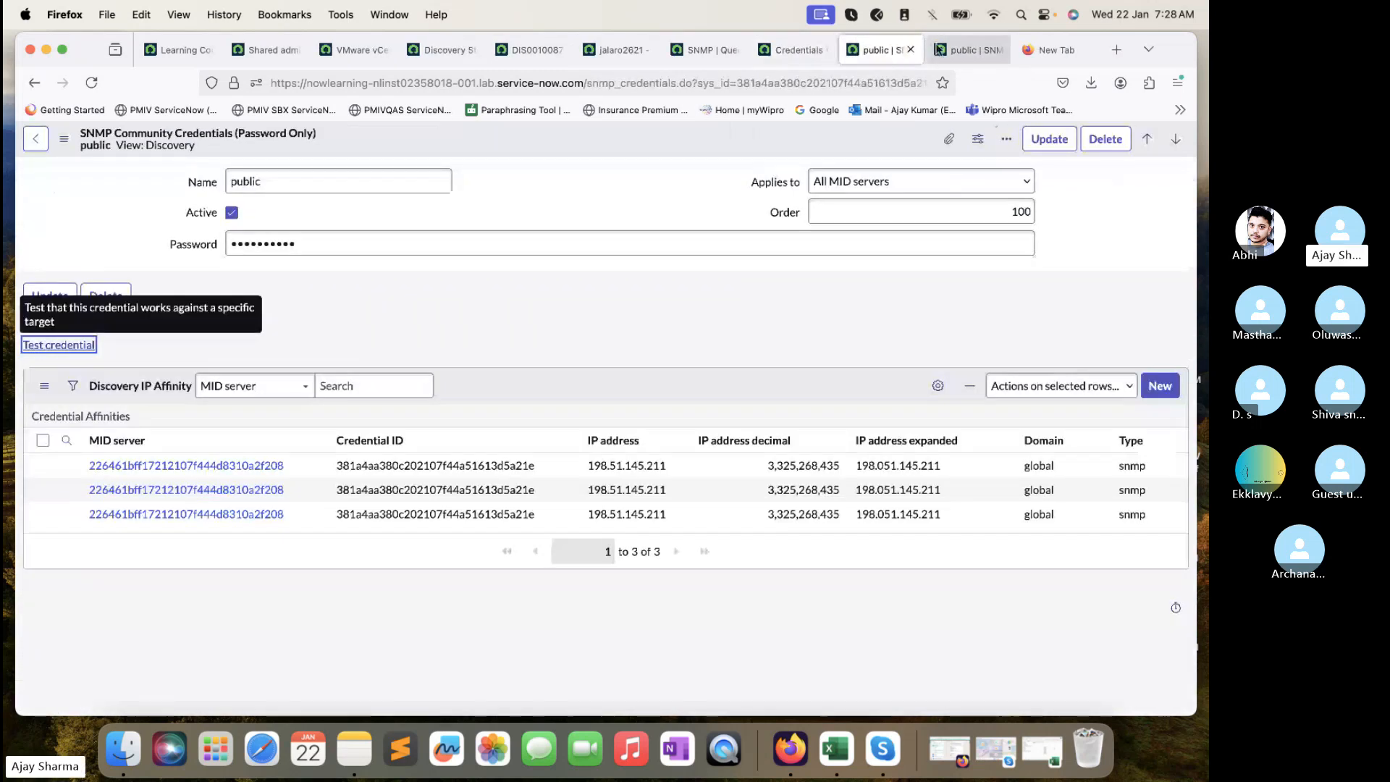
left_click(984, 51)
- Return to the SNMP queue record and view its payload as an enlarged XML tree, from iso to system
left_click(831, 55)
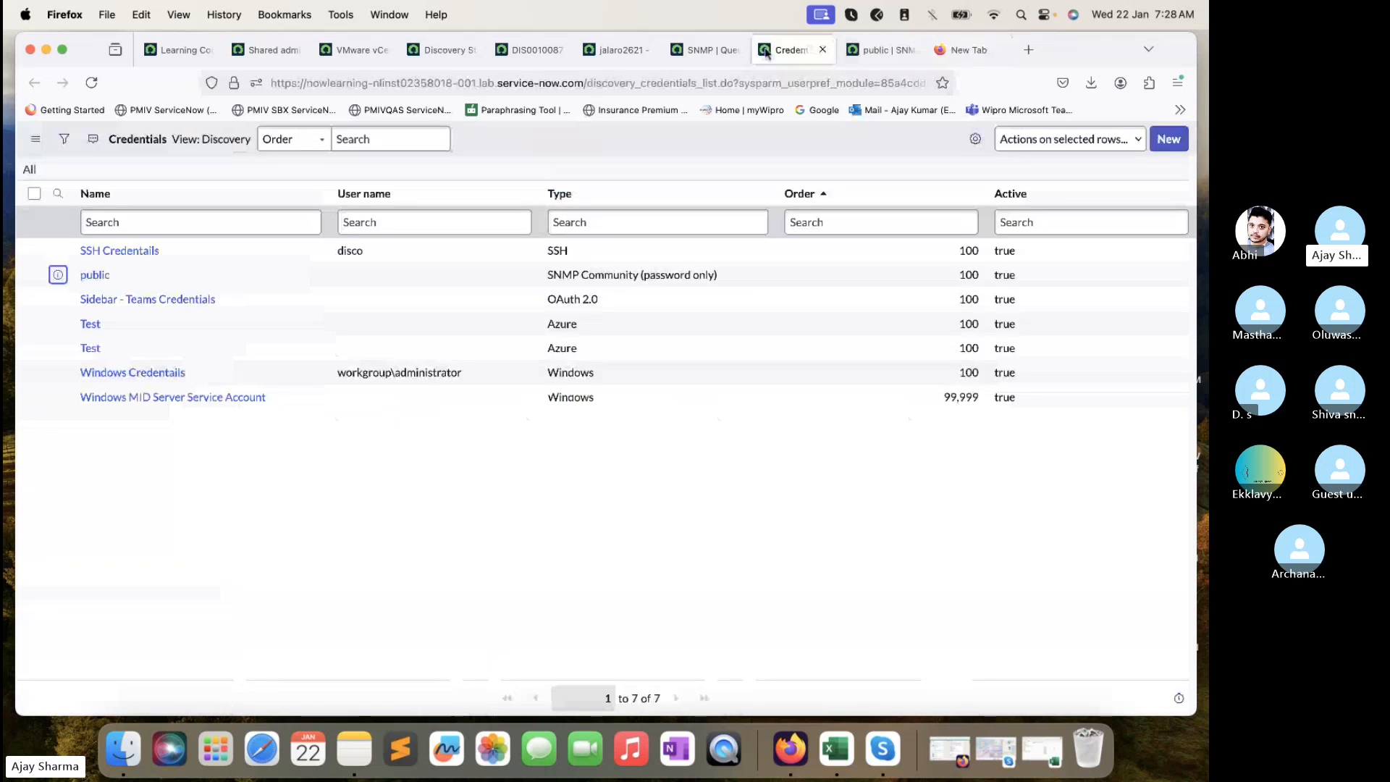
left_click(713, 49)
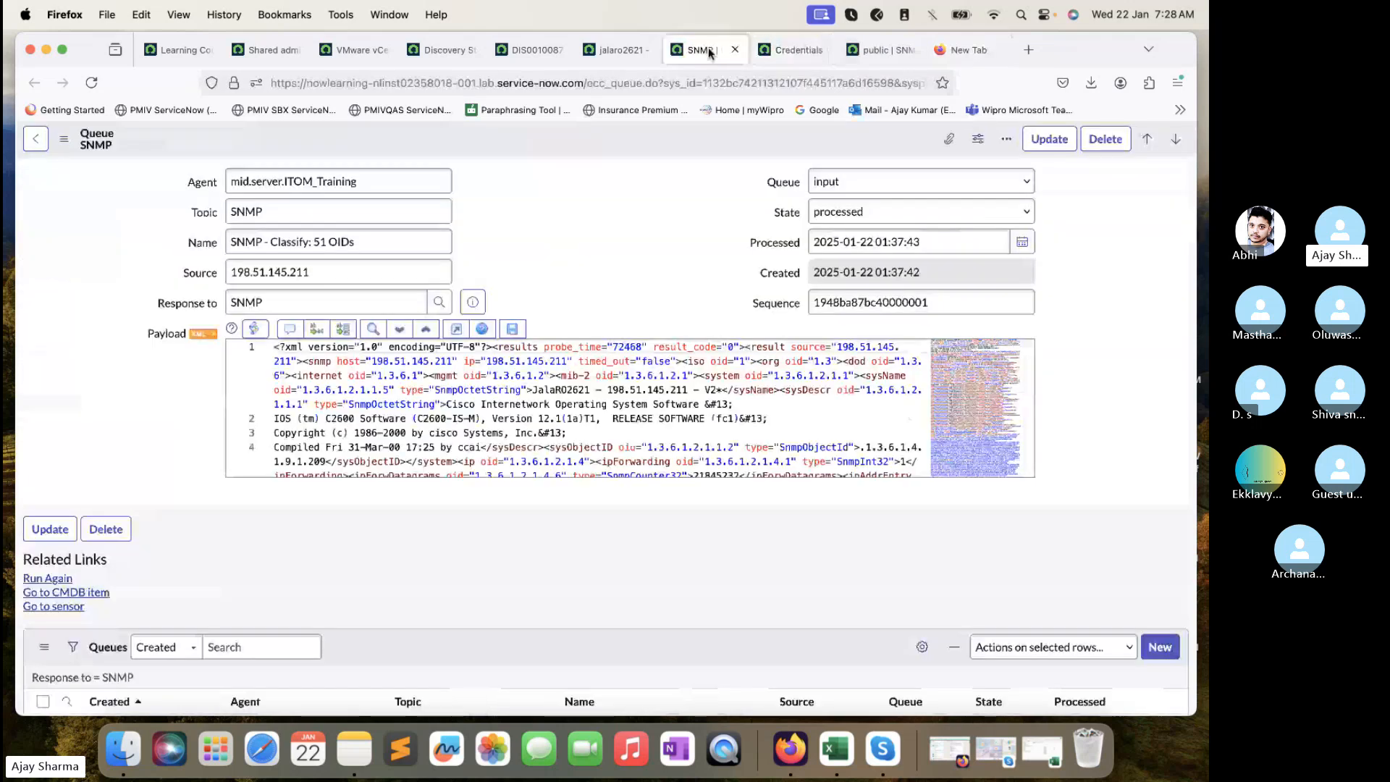
left_click(212, 334)
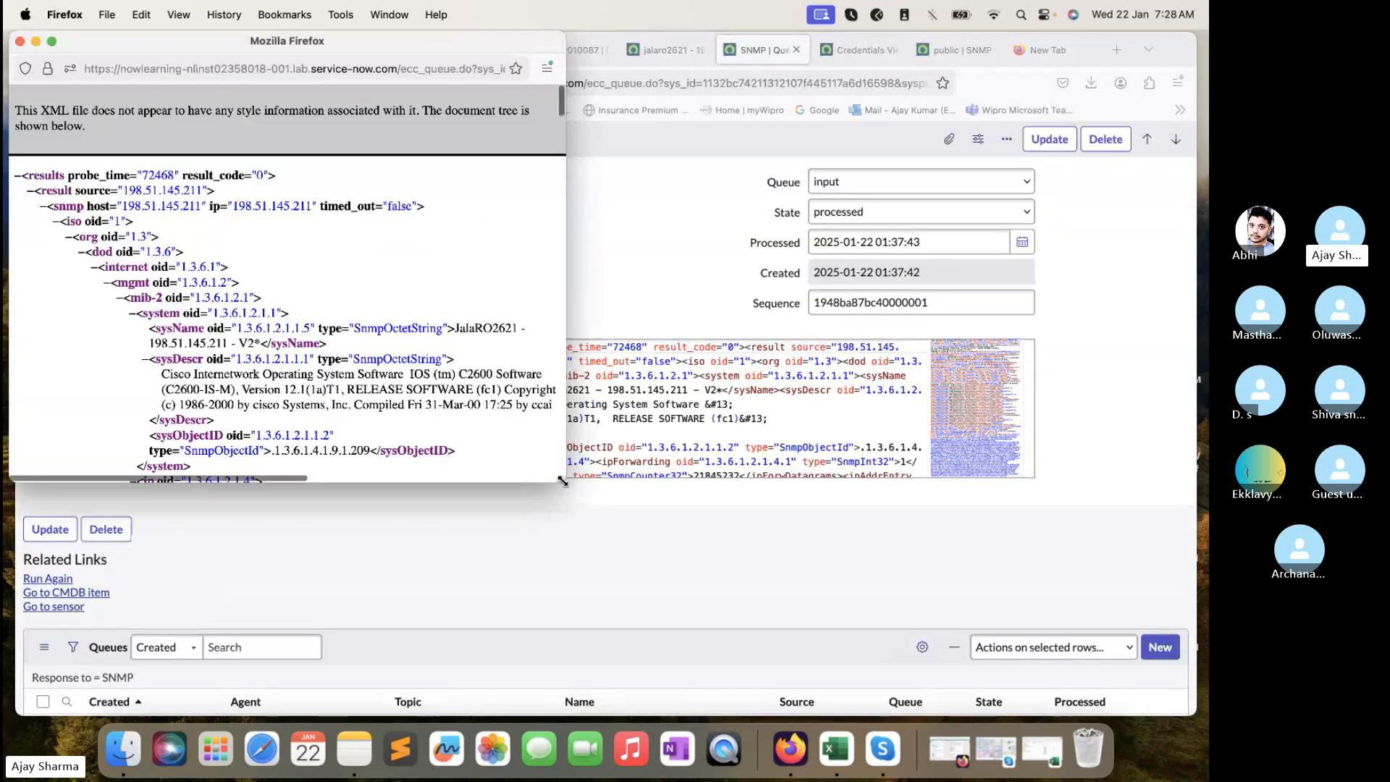
left_click_drag(564, 481, 849, 533)
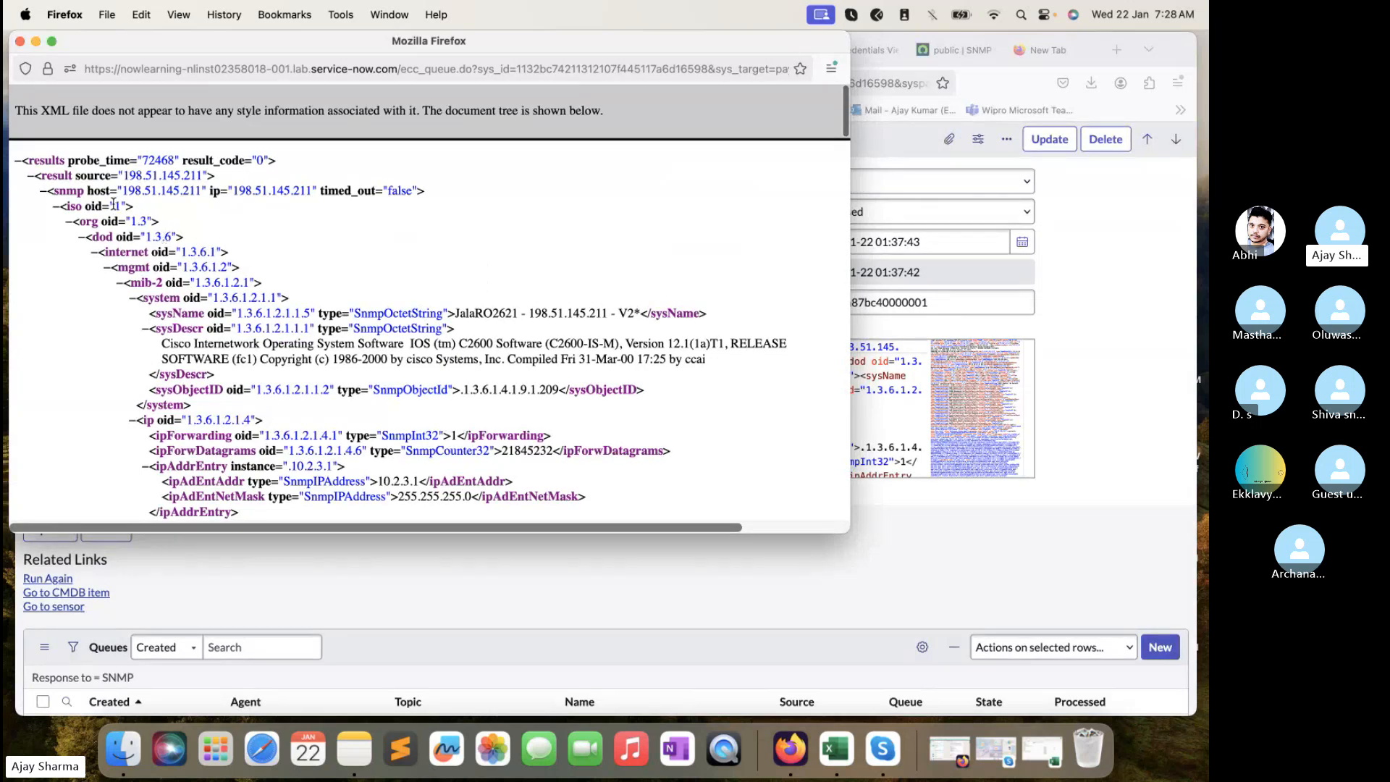
left_click_drag(114, 204, 300, 299)
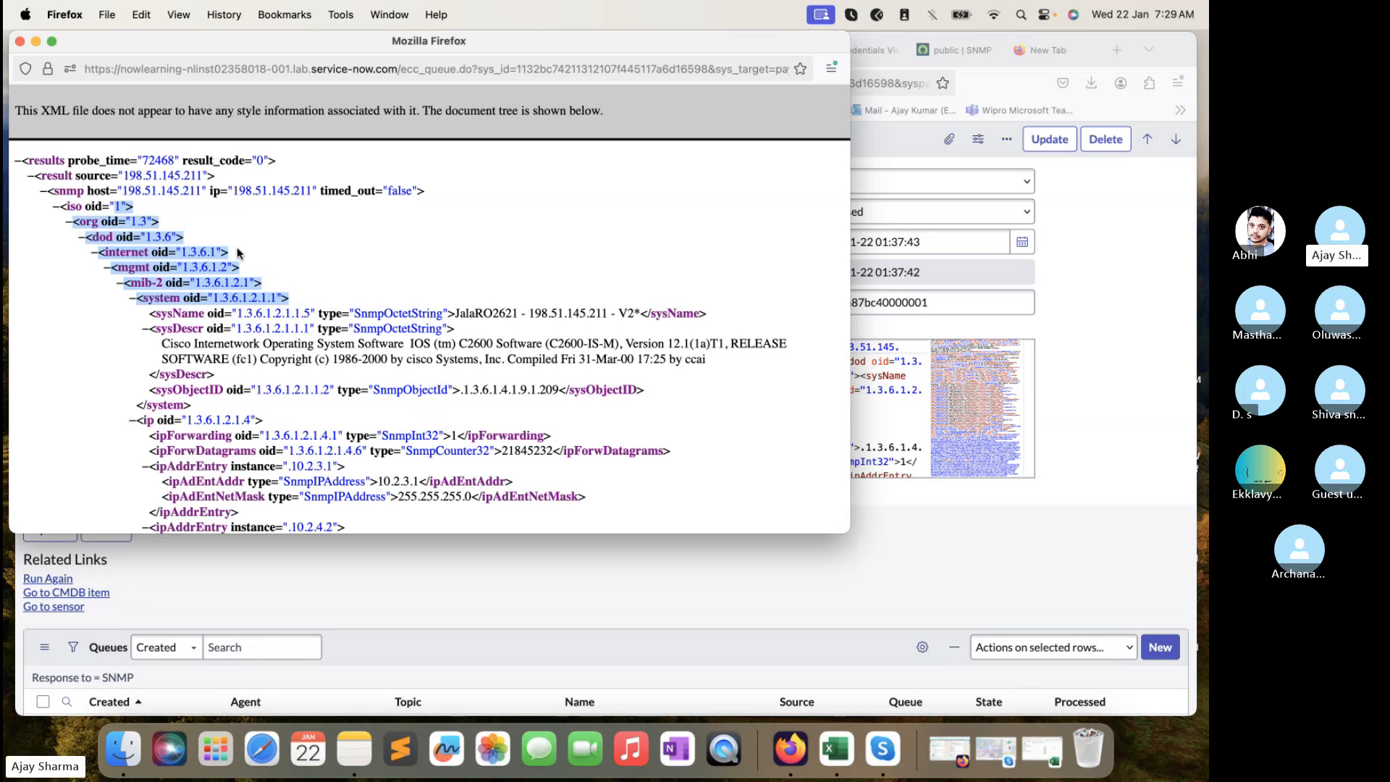
- Collapse the iso node, then close and reopen the payload XML window
left_click(55, 207)
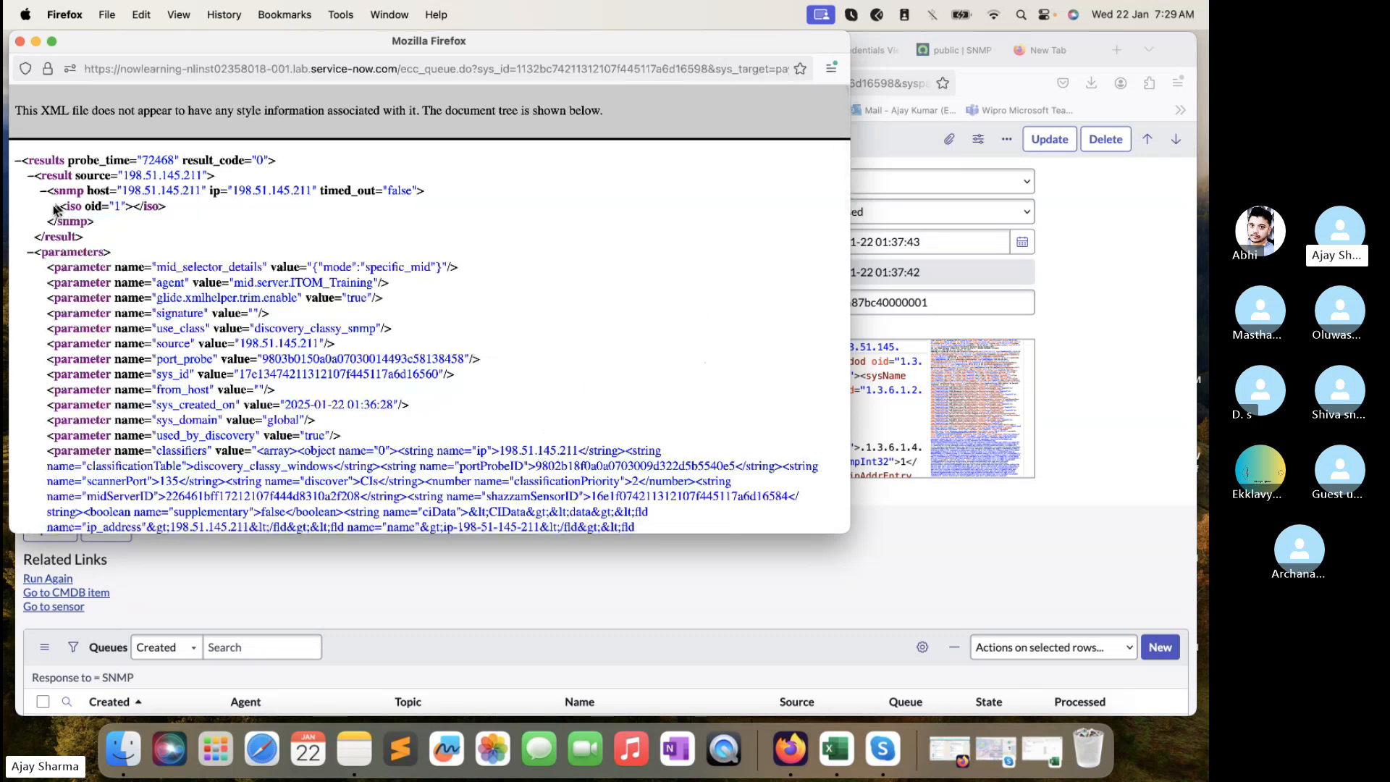
left_click(20, 42)
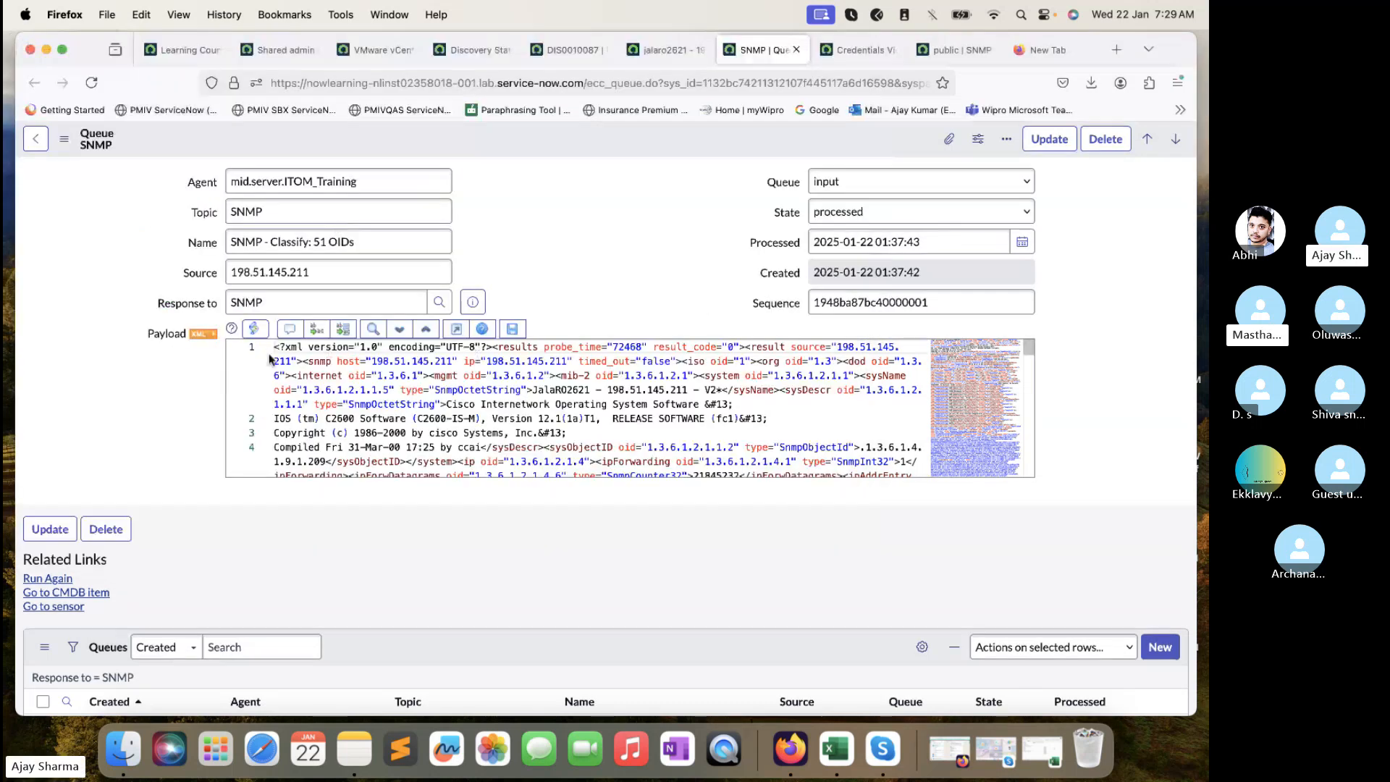
left_click(204, 333)
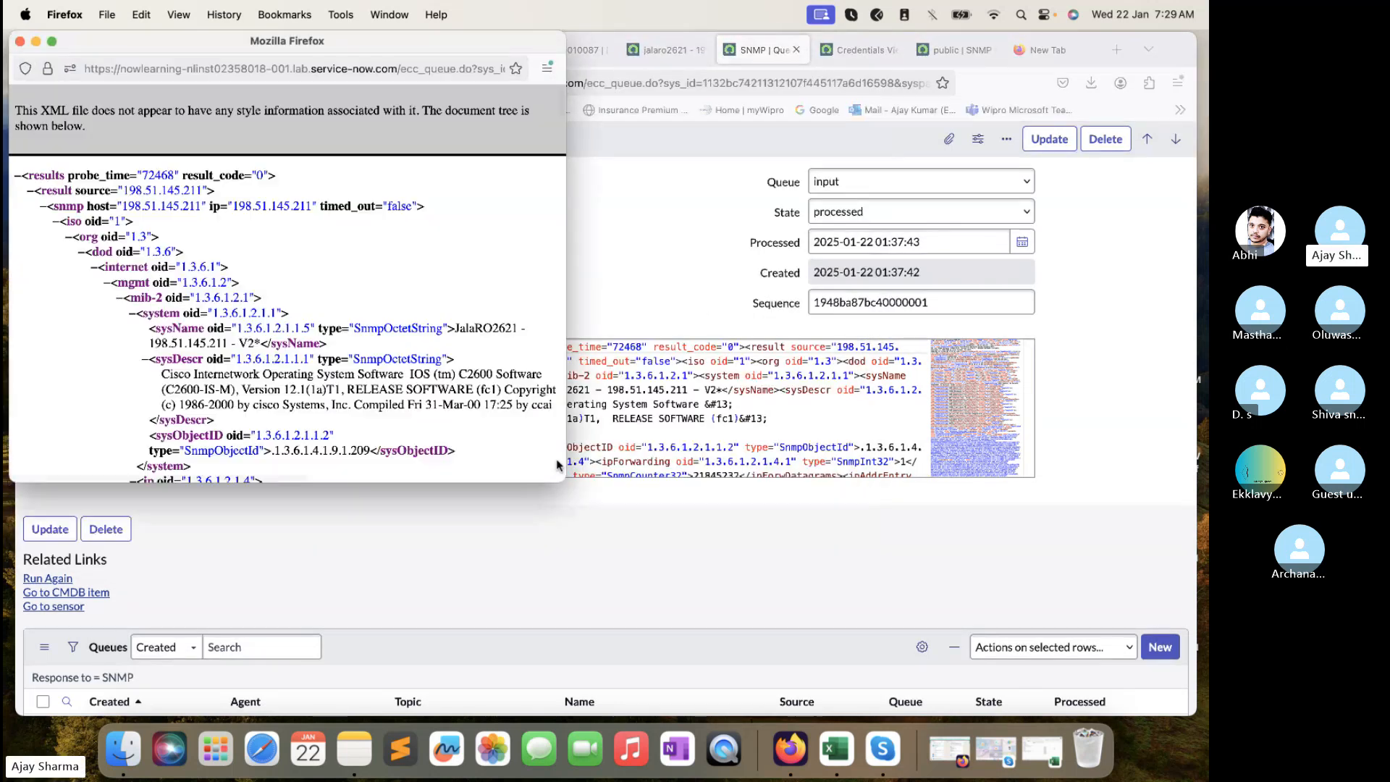
- Enlarge the payload XML window, review the snmp-to-system OID lines, and collapse the system node
left_click_drag(566, 481, 880, 548)
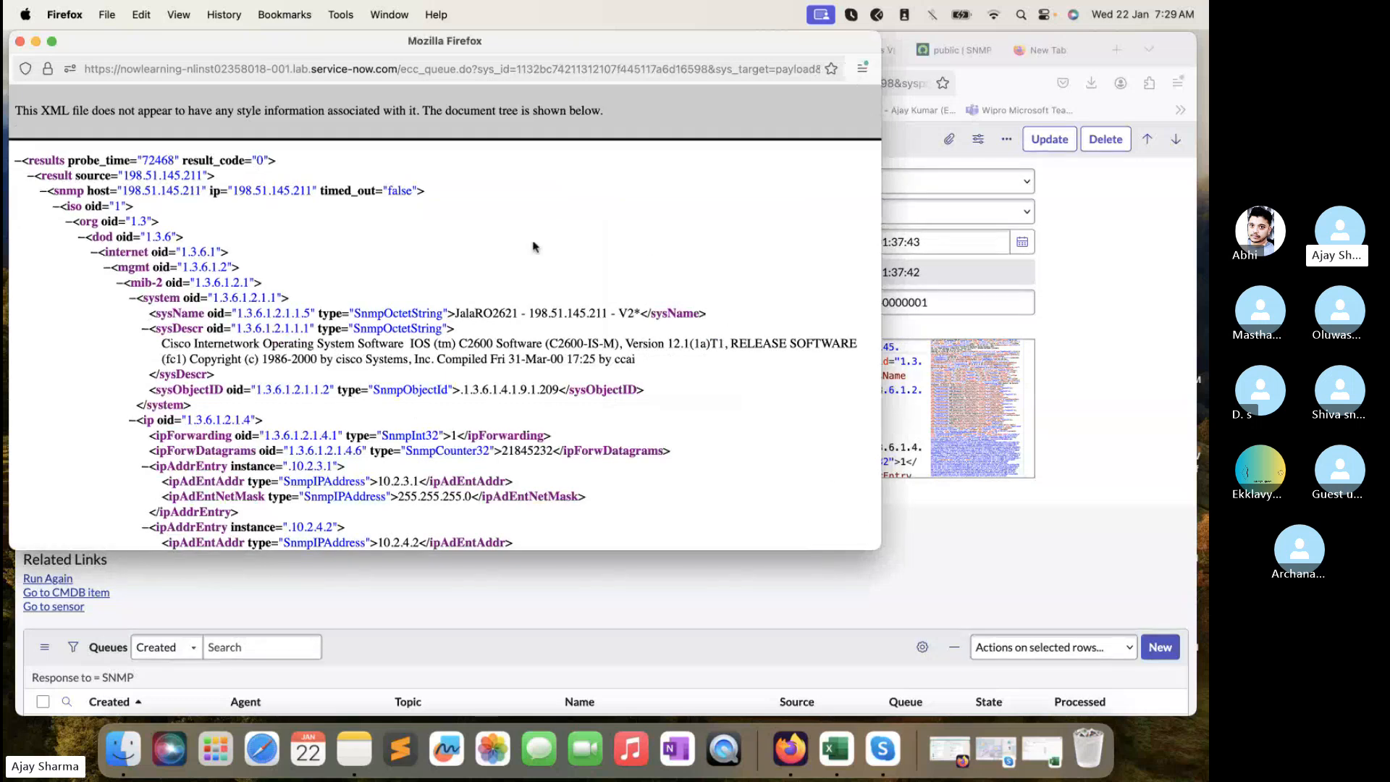
left_click_drag(303, 299, 76, 195)
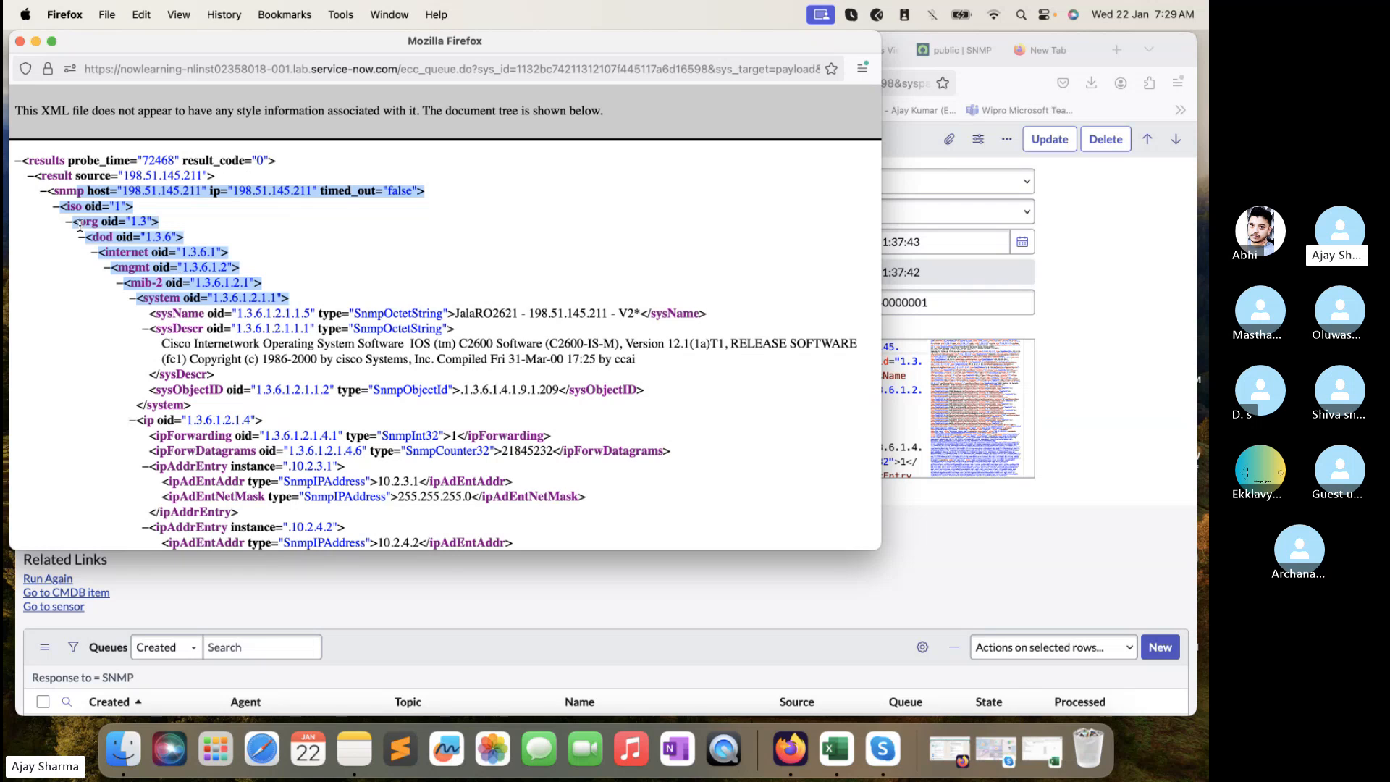
left_click(132, 298)
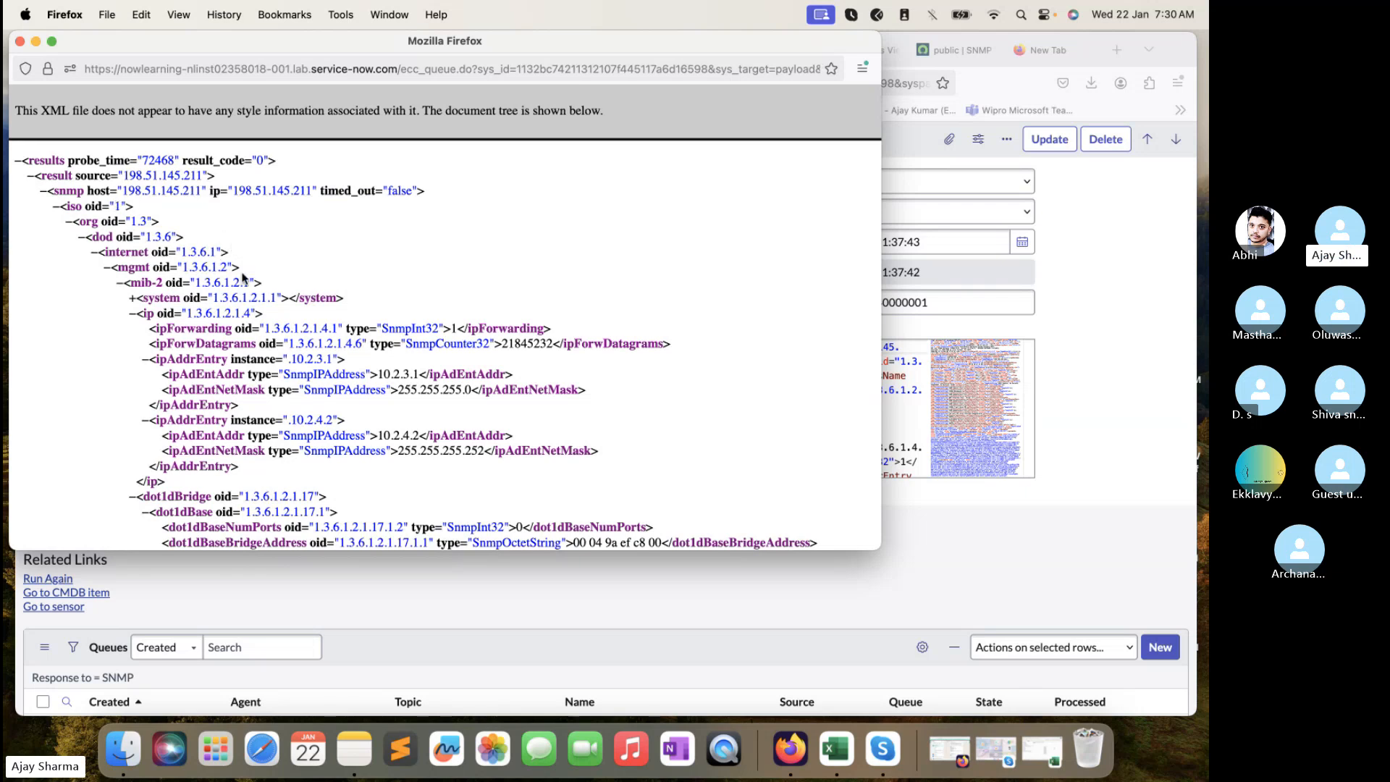
- Close the payload window and open the All menu on the Shared admin dashboard
left_click(19, 41)
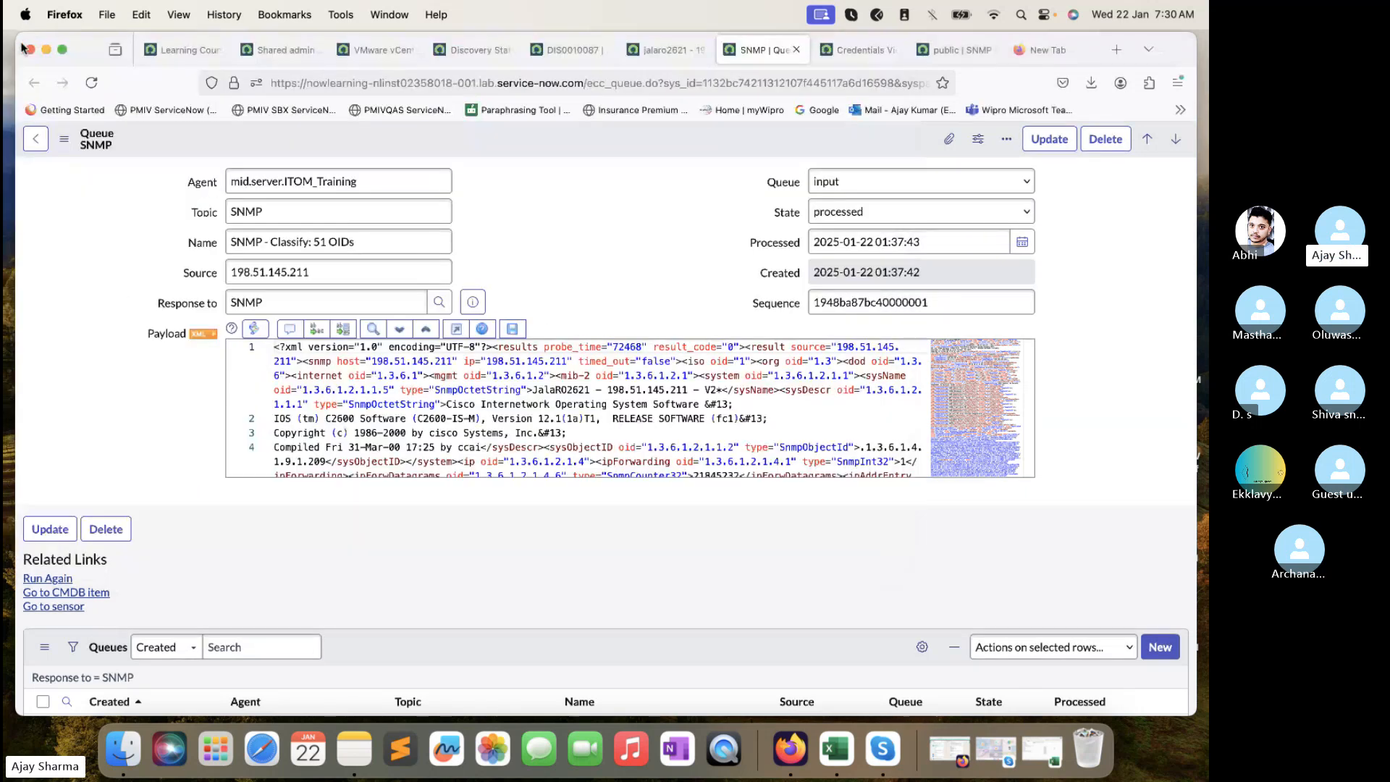
left_click(277, 50)
left_click(186, 142)
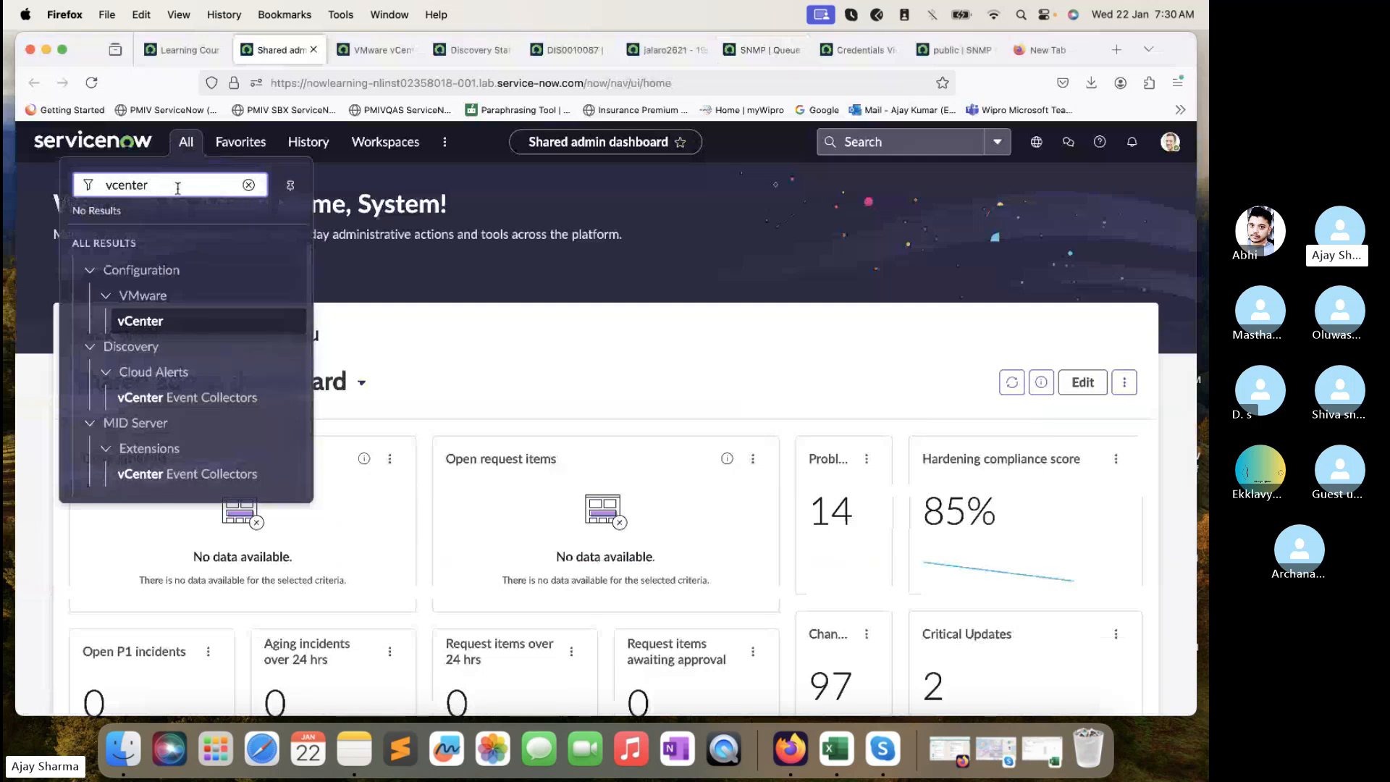
- Filter the navigator for 'snmp' and open the SNMP System OIDs list in a new tab
double_click(177, 189)
type("snmp")
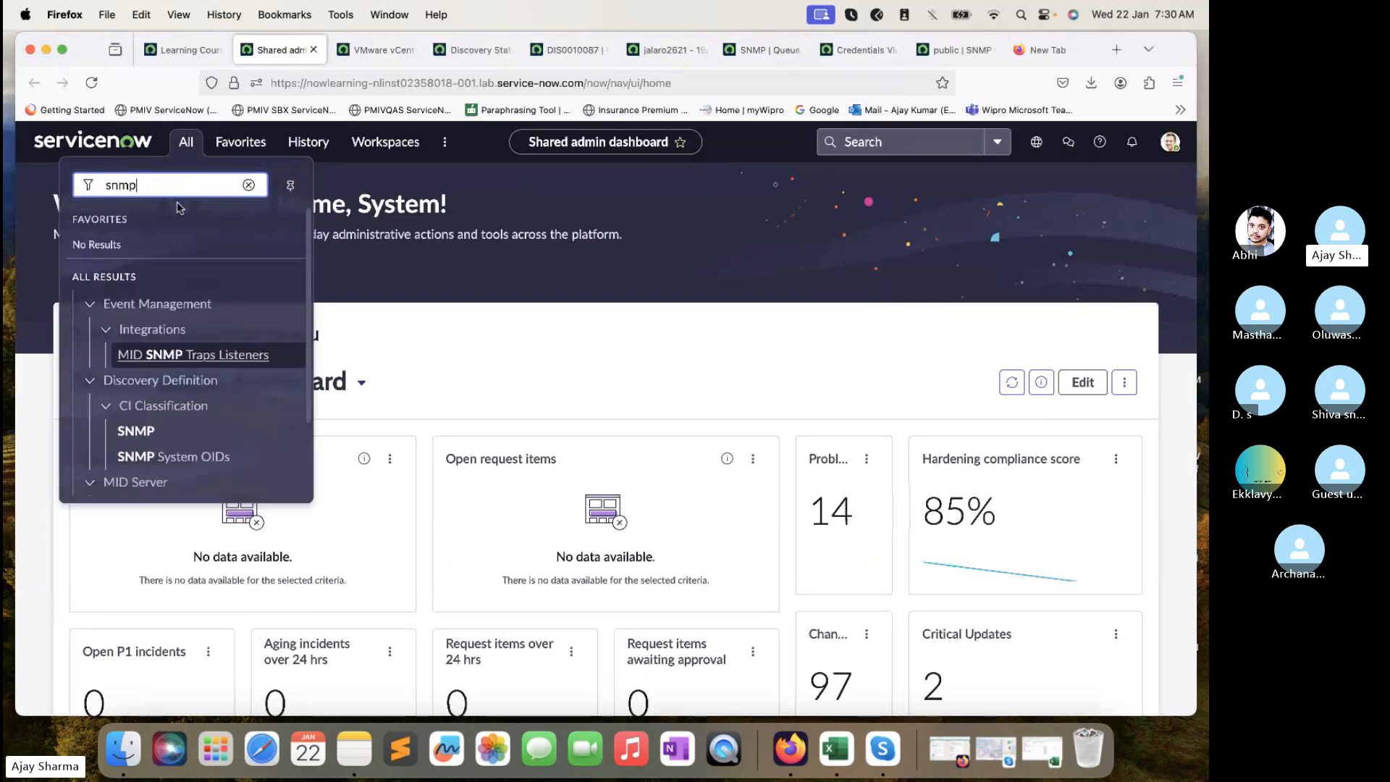
left_click(163, 458, "super")
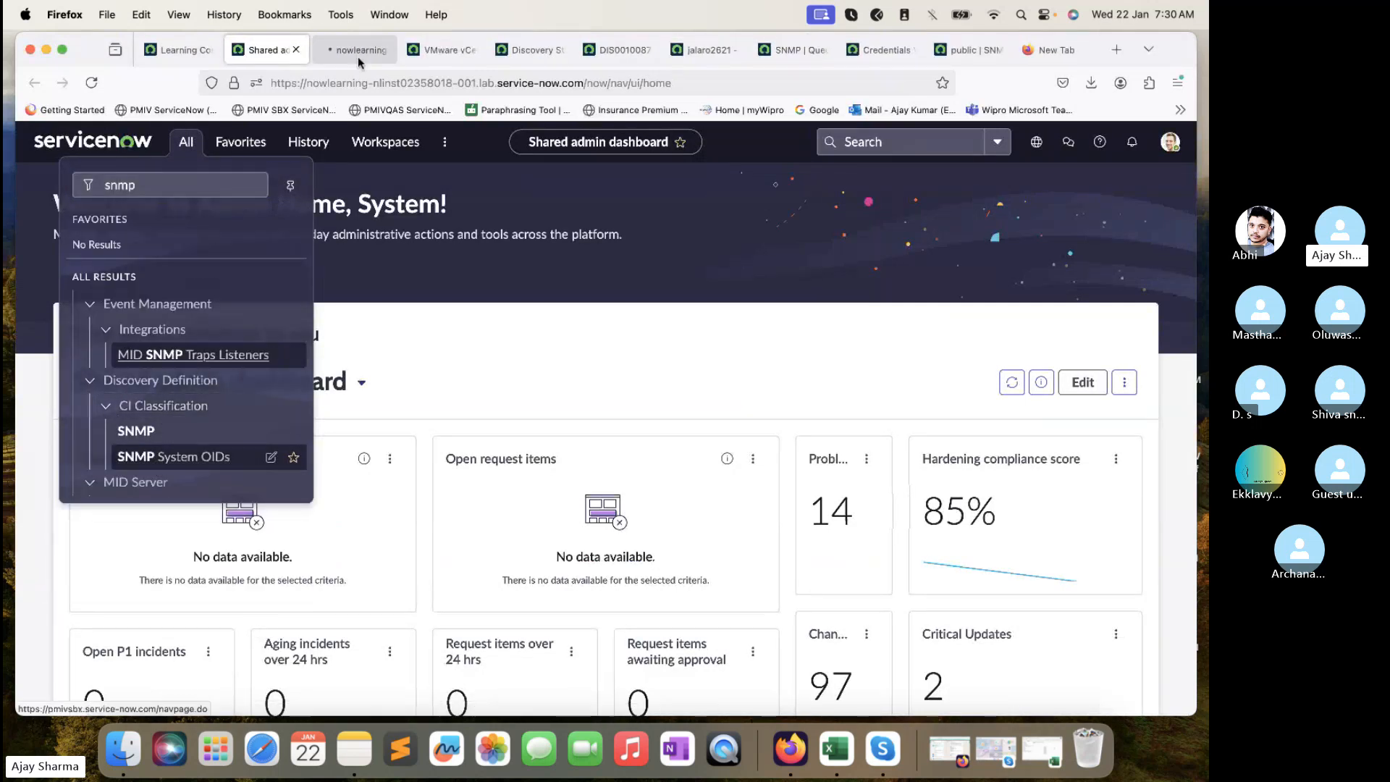
left_click(358, 55)
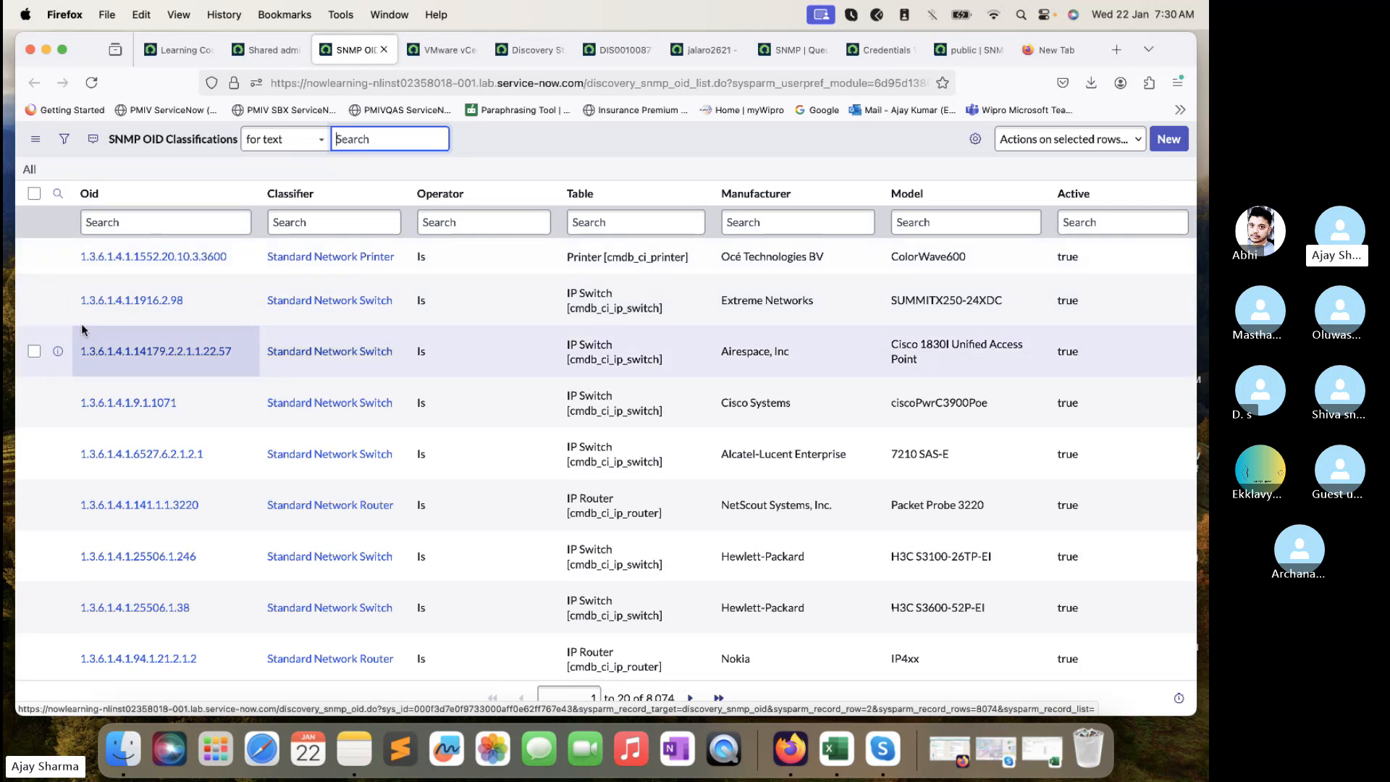
- Scroll through the SNMP OID Classifications list, inspecting the OID values of its entries
scroll(149, 467, "down", 3)
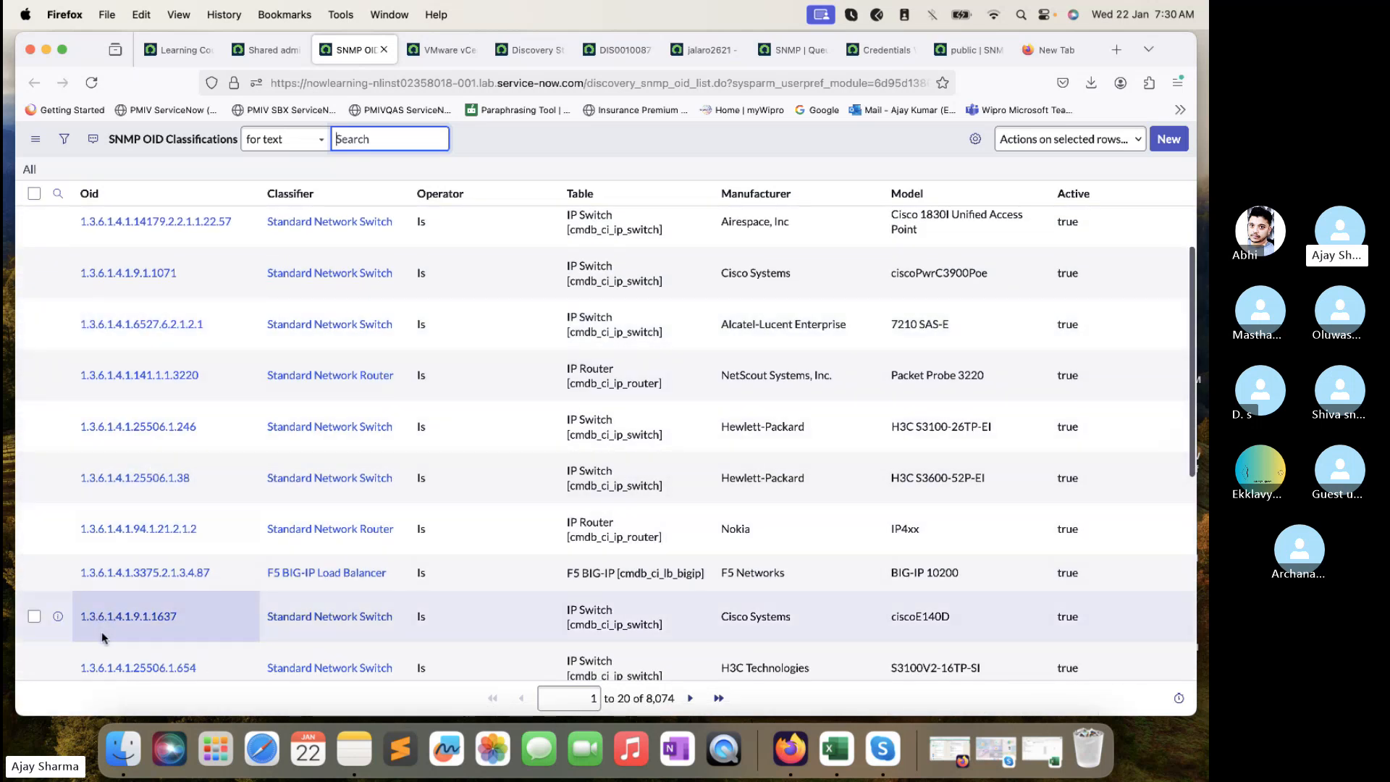
scroll(101, 637, "down", 5)
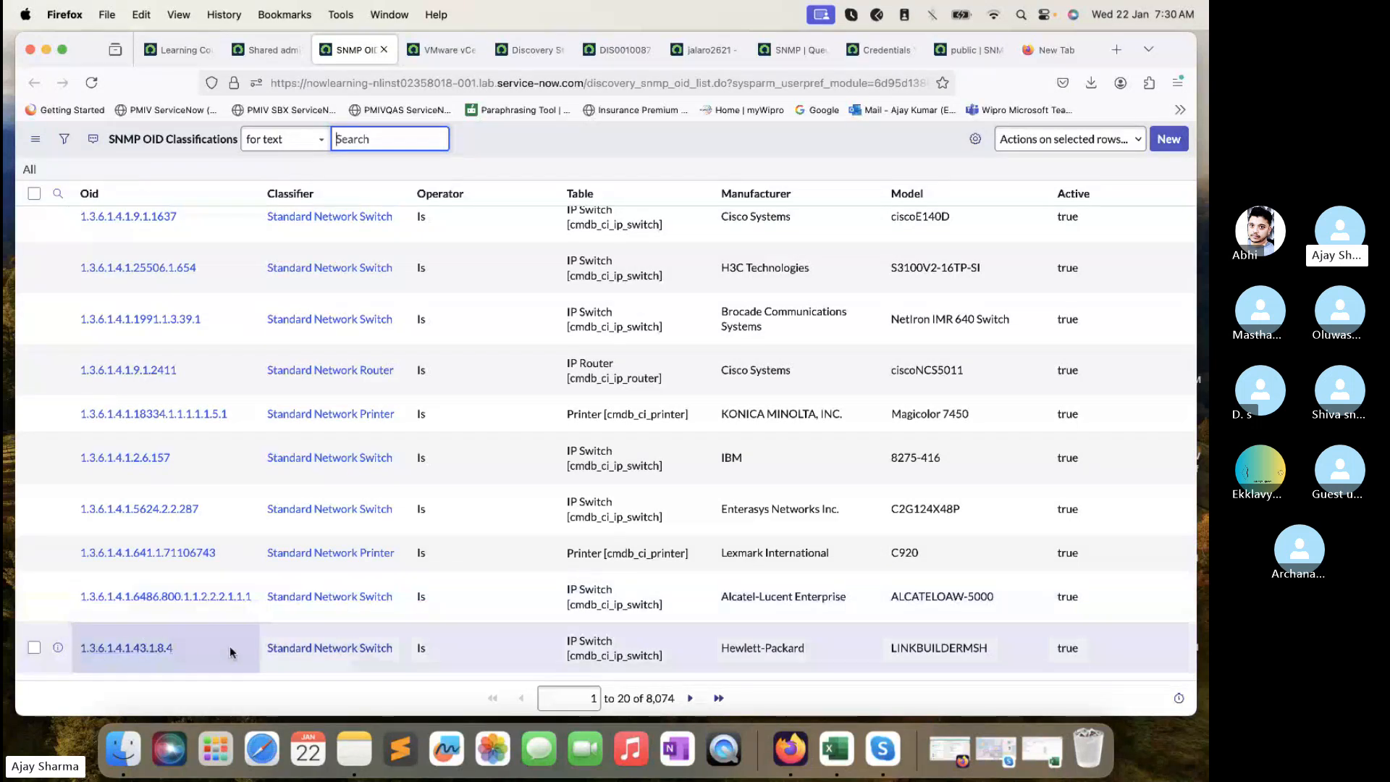
left_click_drag(190, 654, 135, 646)
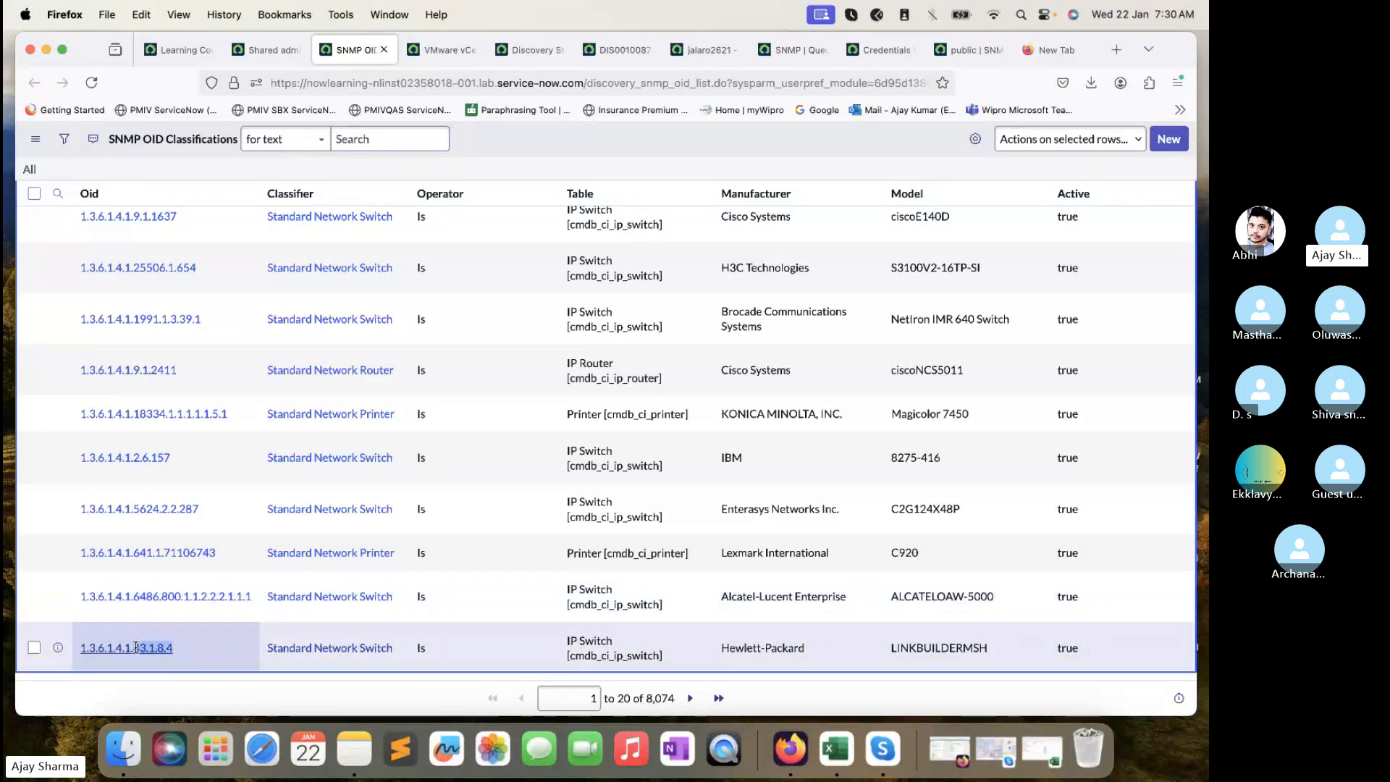
left_click(135, 649)
scroll(193, 542, "down", 1)
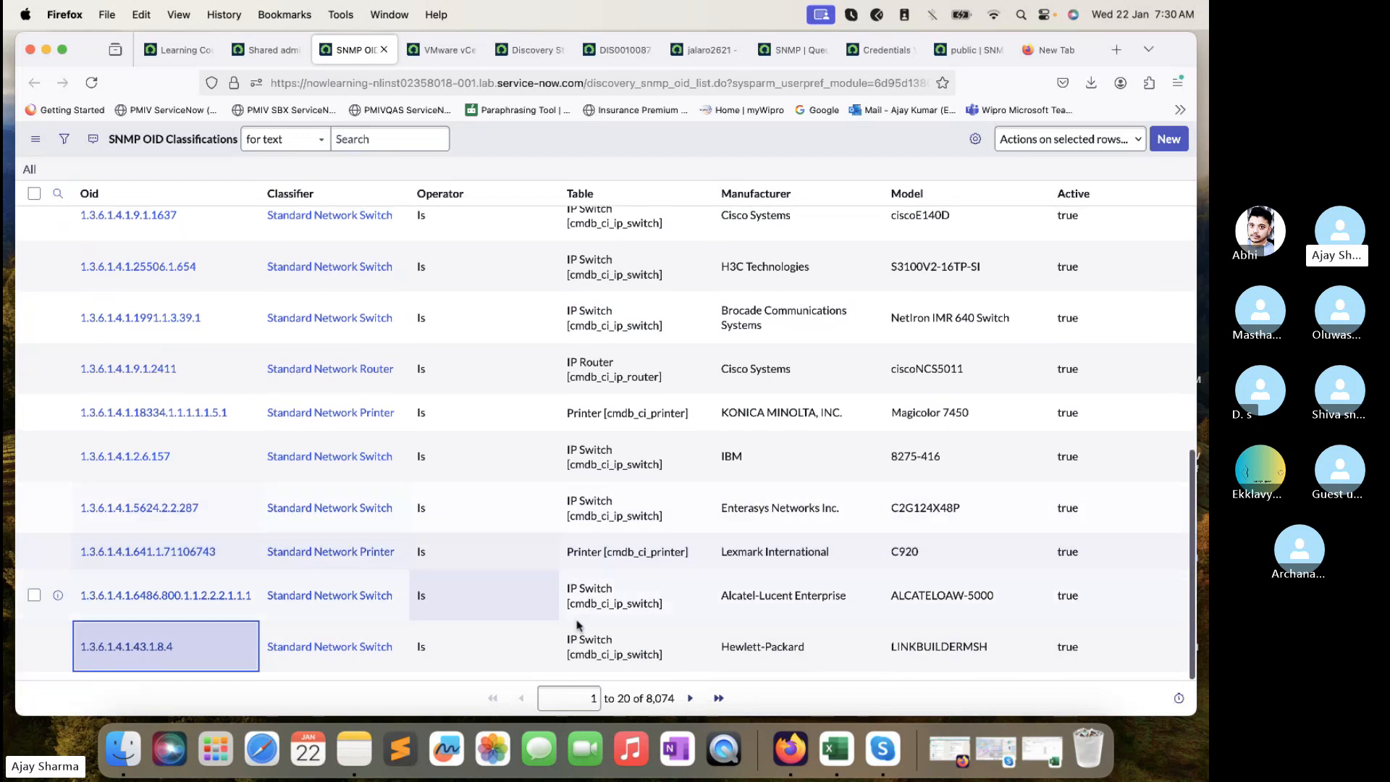
scroll(368, 362, "up", 10)
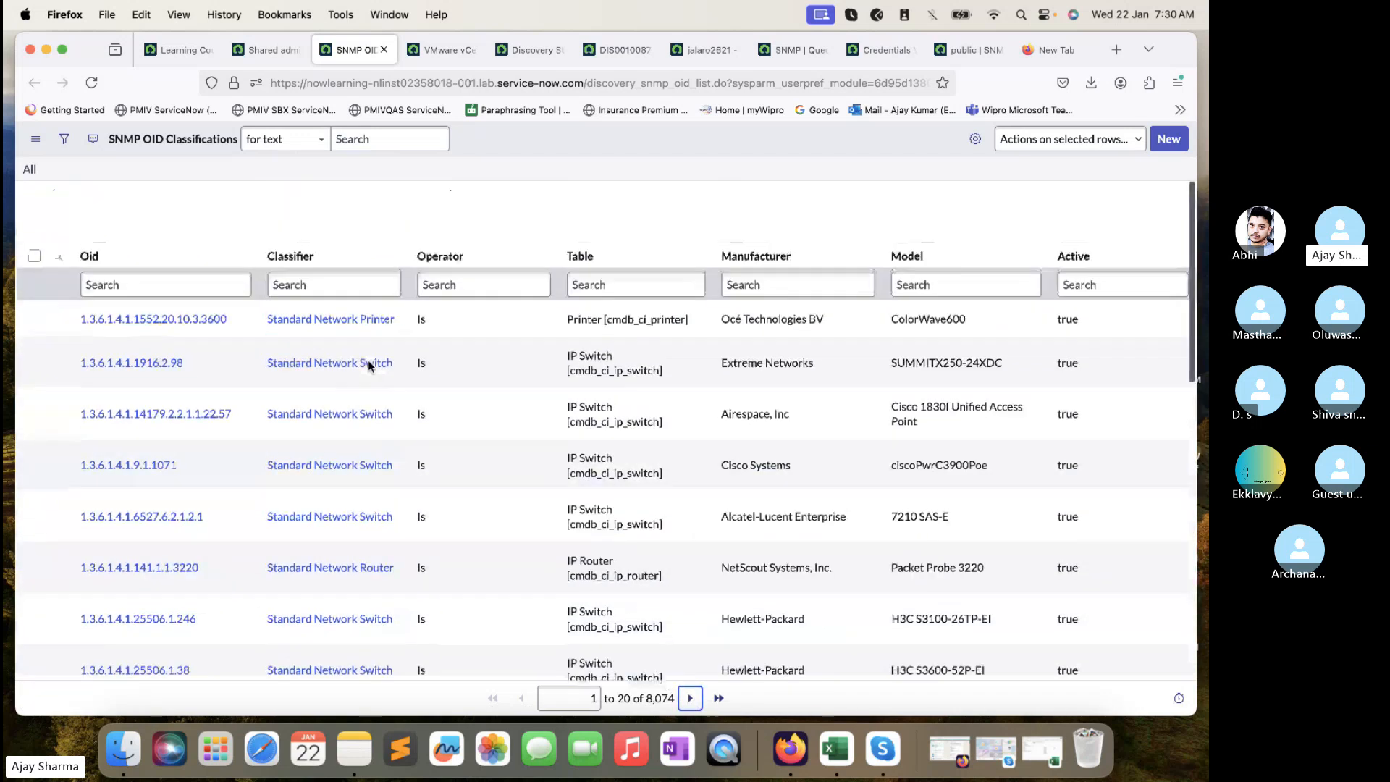
scroll(216, 387, "down", 5)
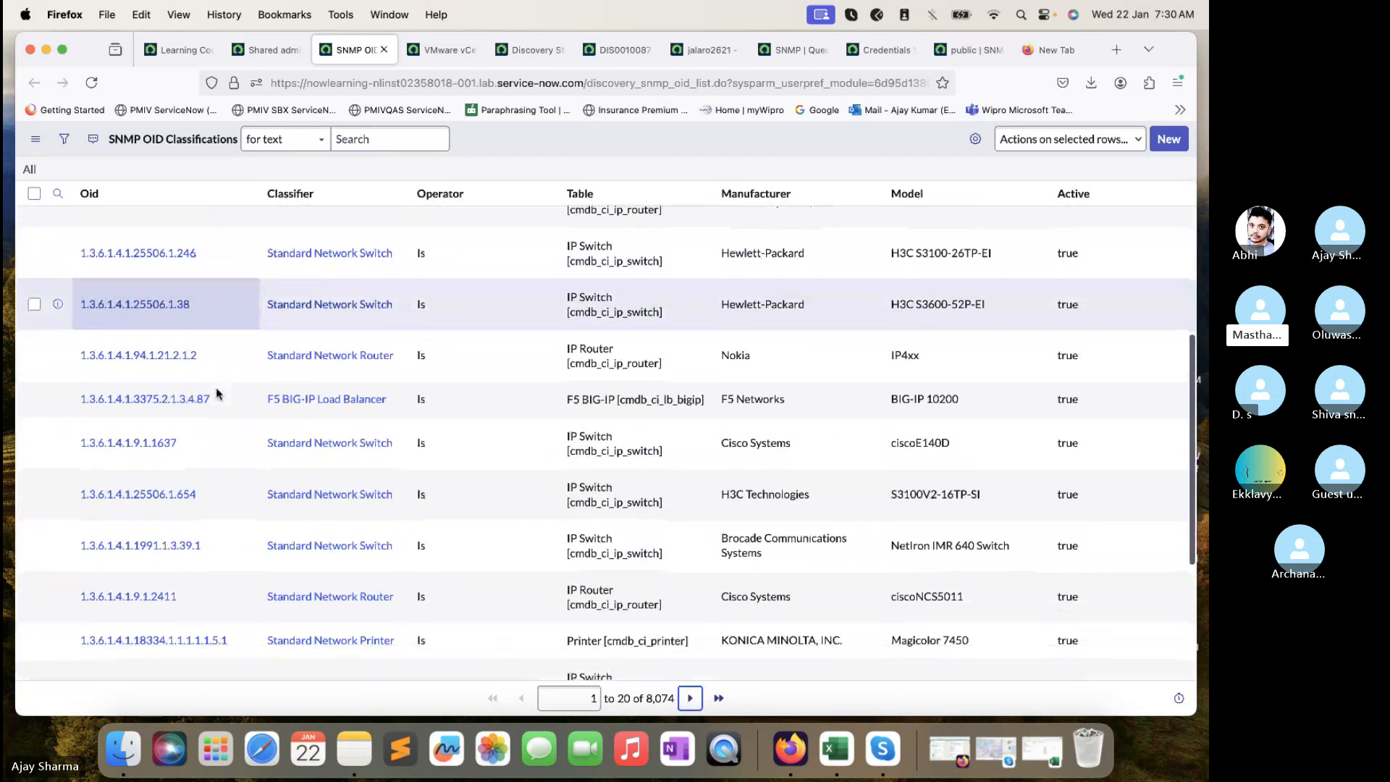
scroll(215, 388, "down", 4)
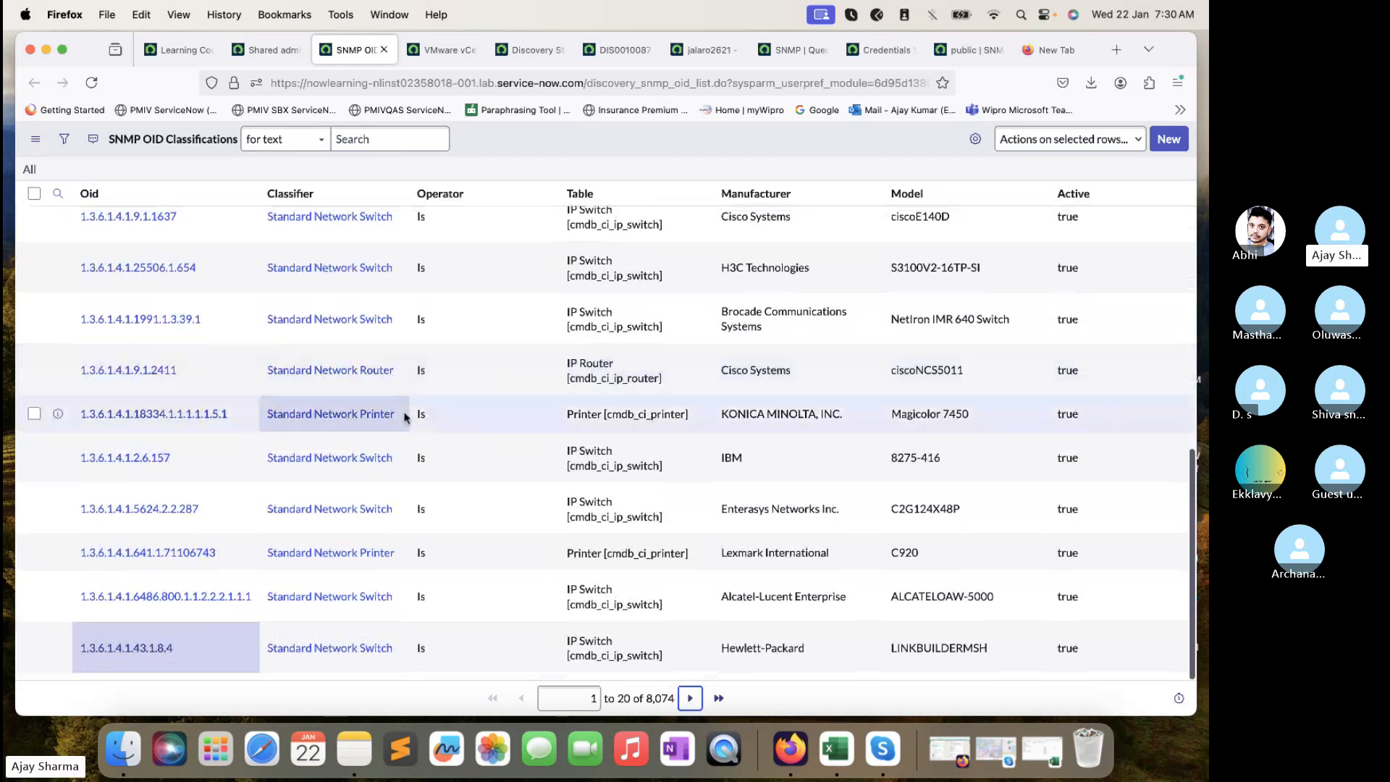
scroll(404, 417, "up", 10)
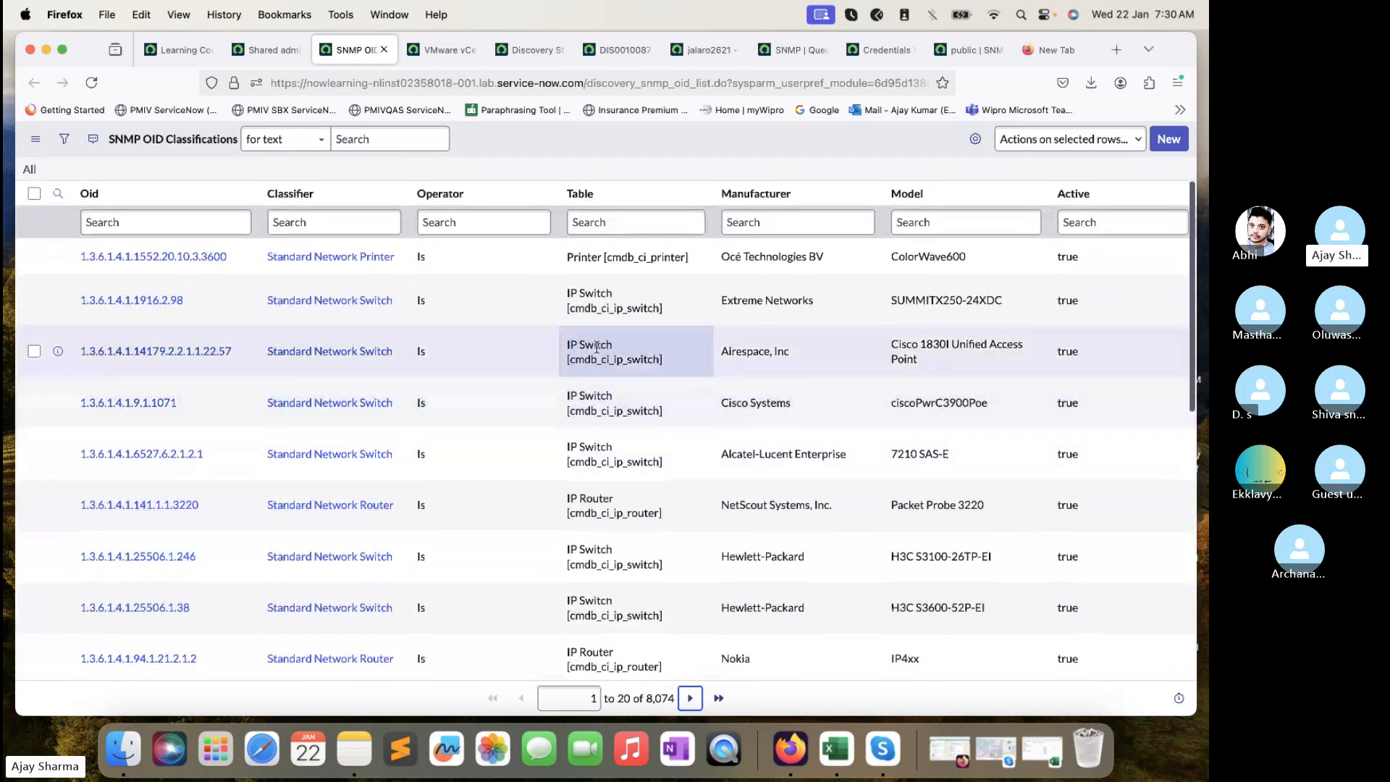
- Move through the Credentials, public credential, jalaro2621 CI and DIS0010087 tabs to the SNMP queue record
left_click(882, 58)
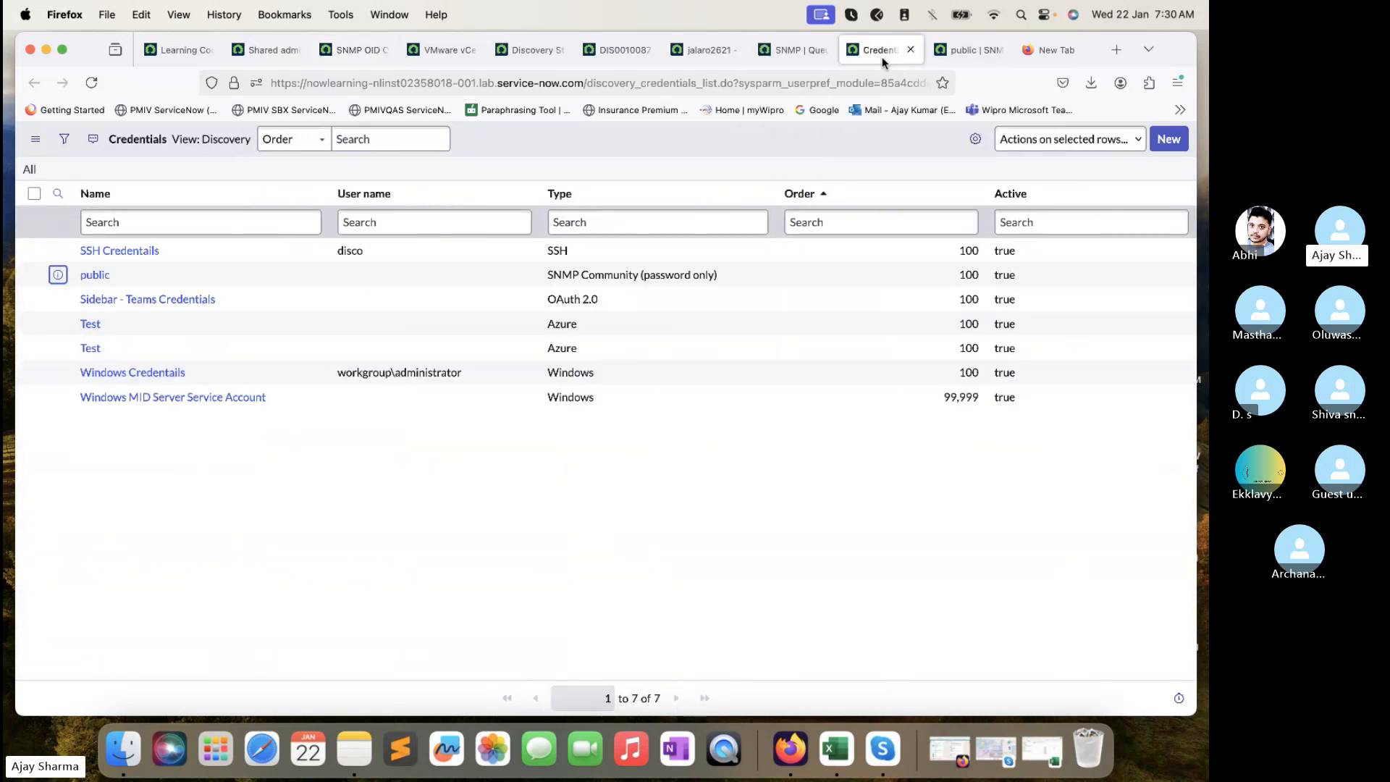
left_click(941, 50)
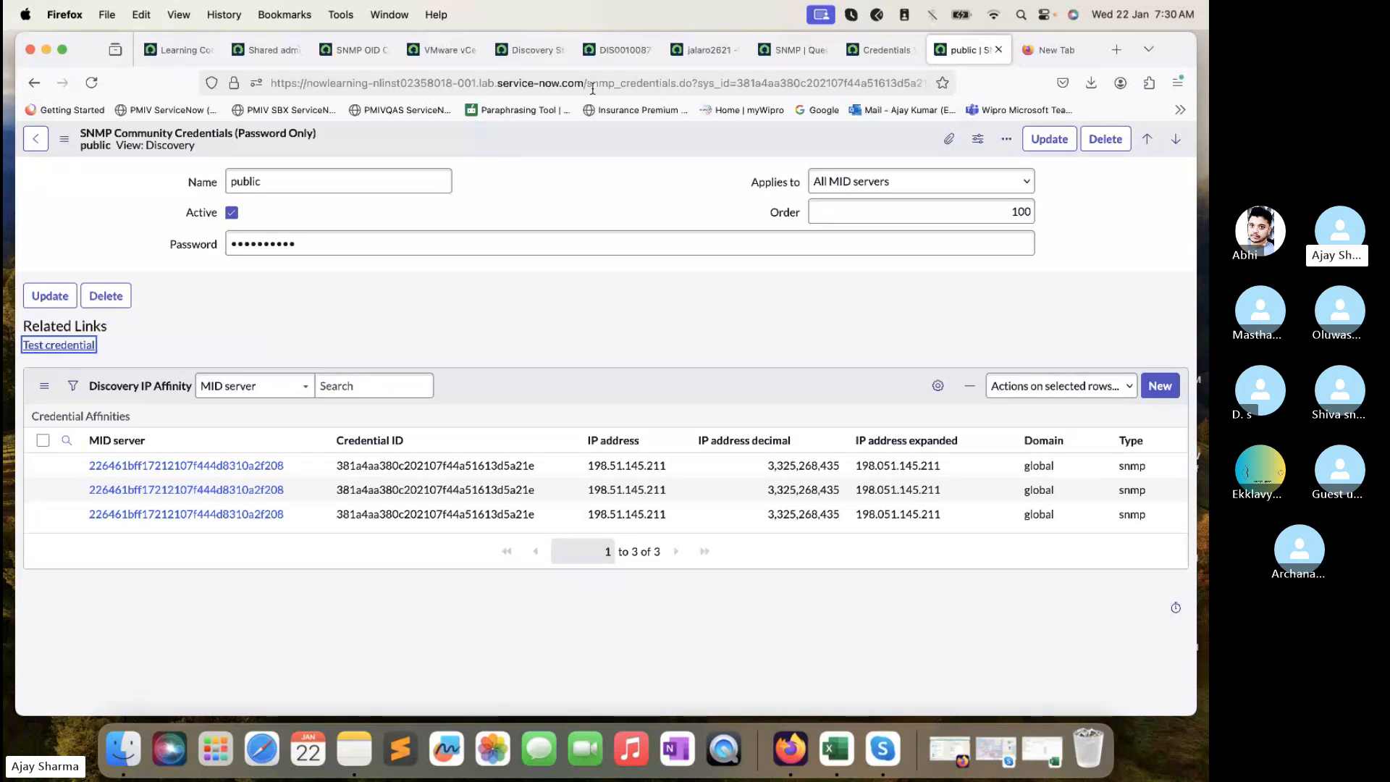
left_click(699, 50)
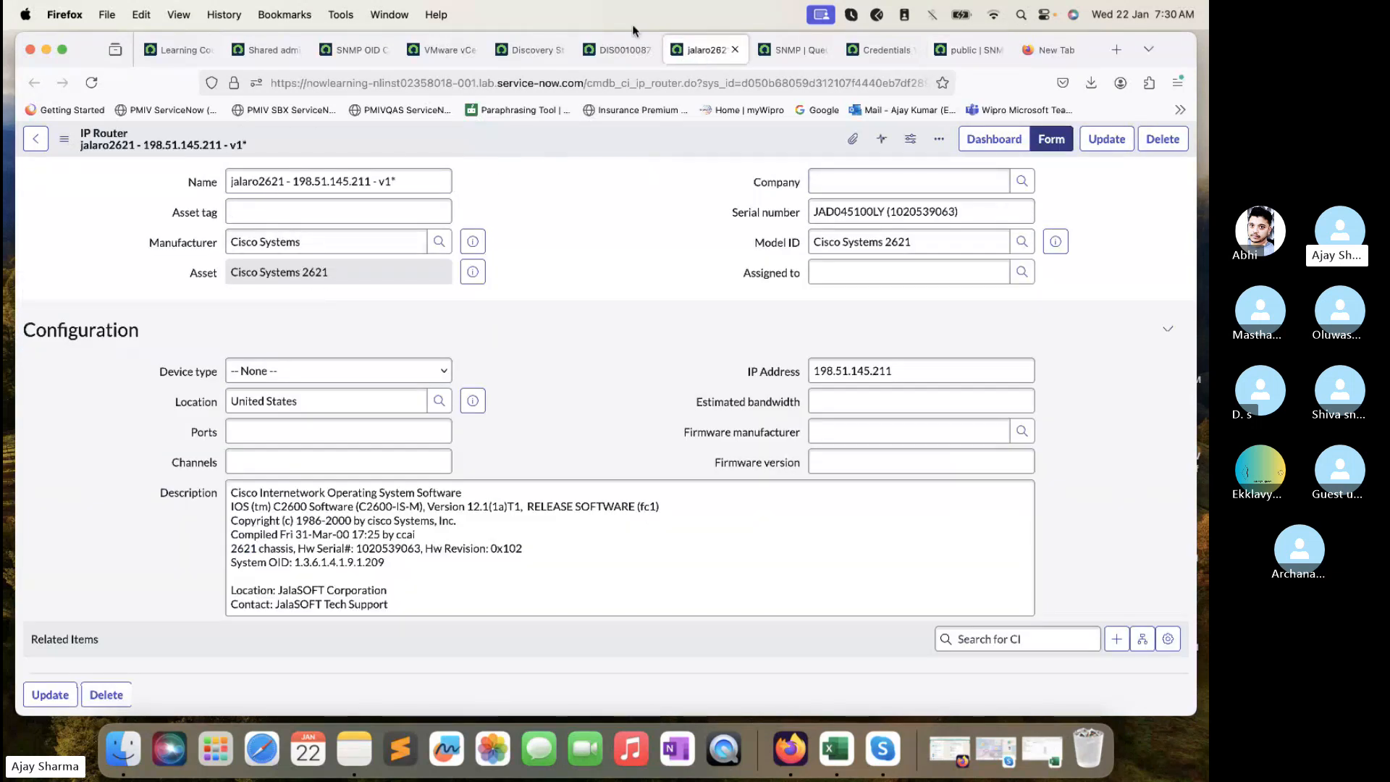
left_click(623, 52)
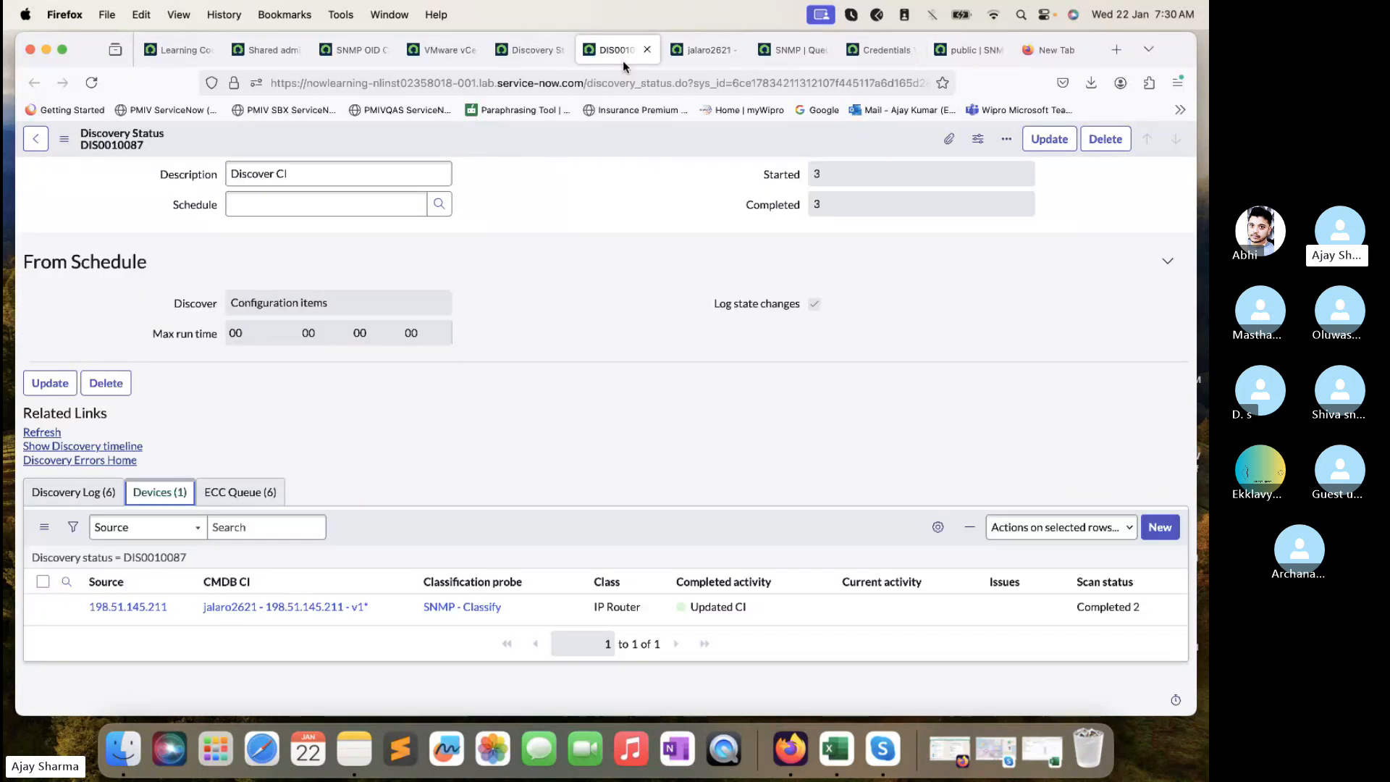
left_click(801, 58)
- View the payload XML, highlight sysObjectID 1.3.6.1.4.1.9.1.209, and close the window
left_click(203, 334)
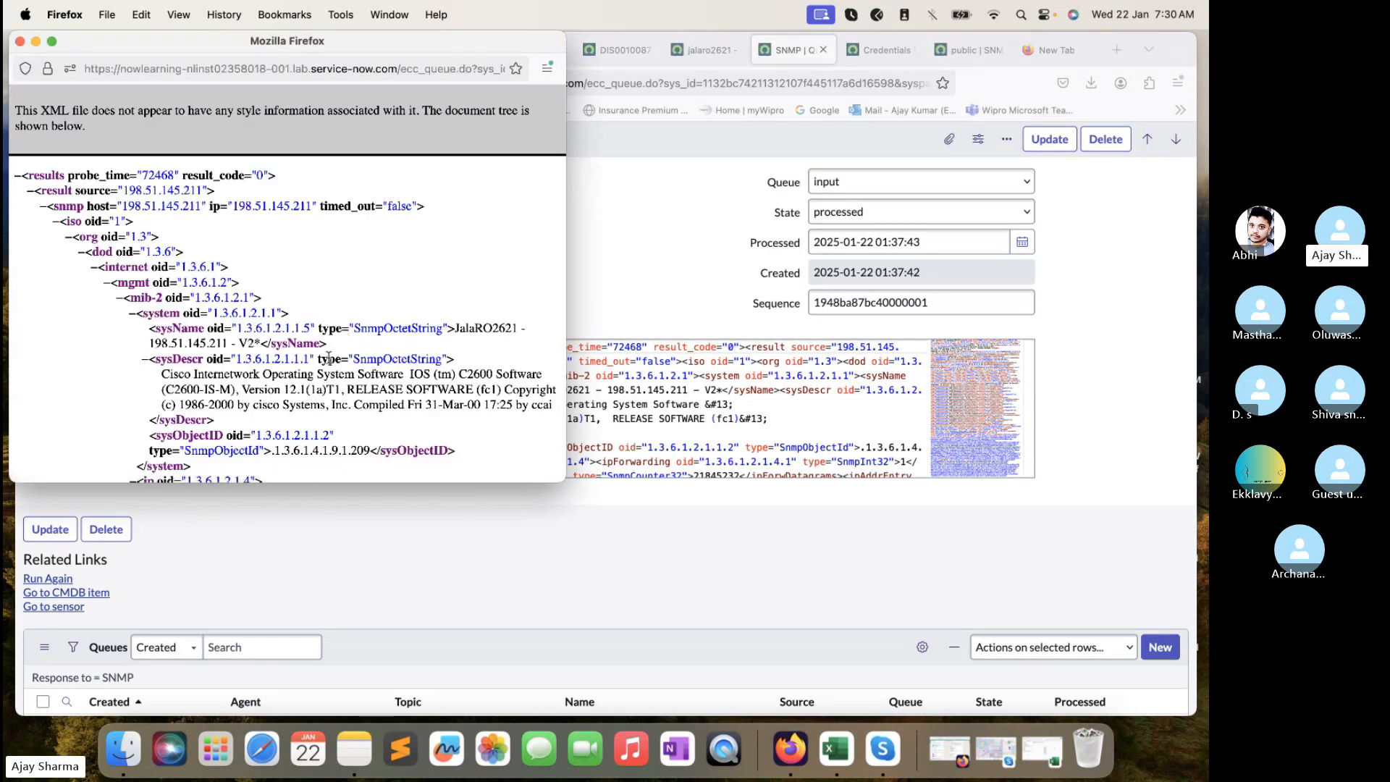
scroll(321, 437, "down", 2)
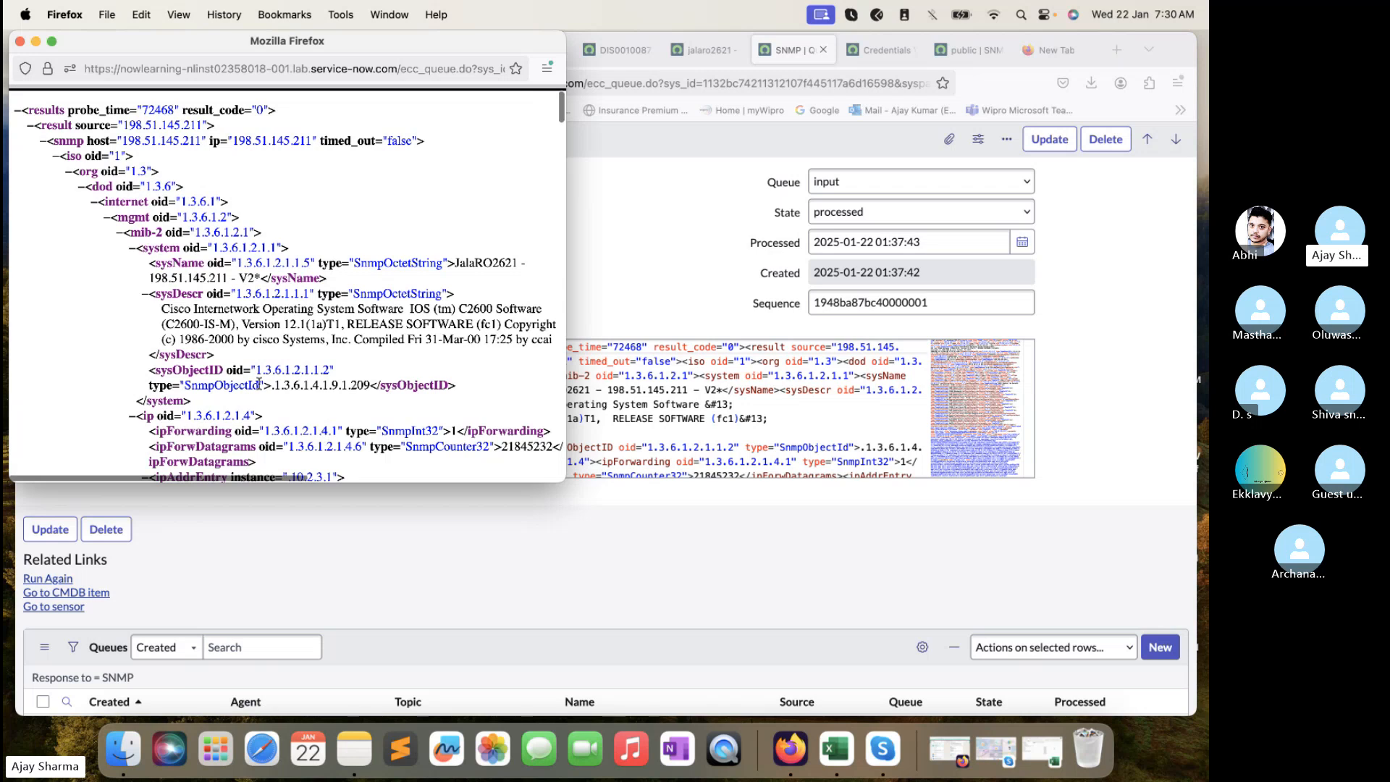
left_click_drag(273, 385, 184, 384)
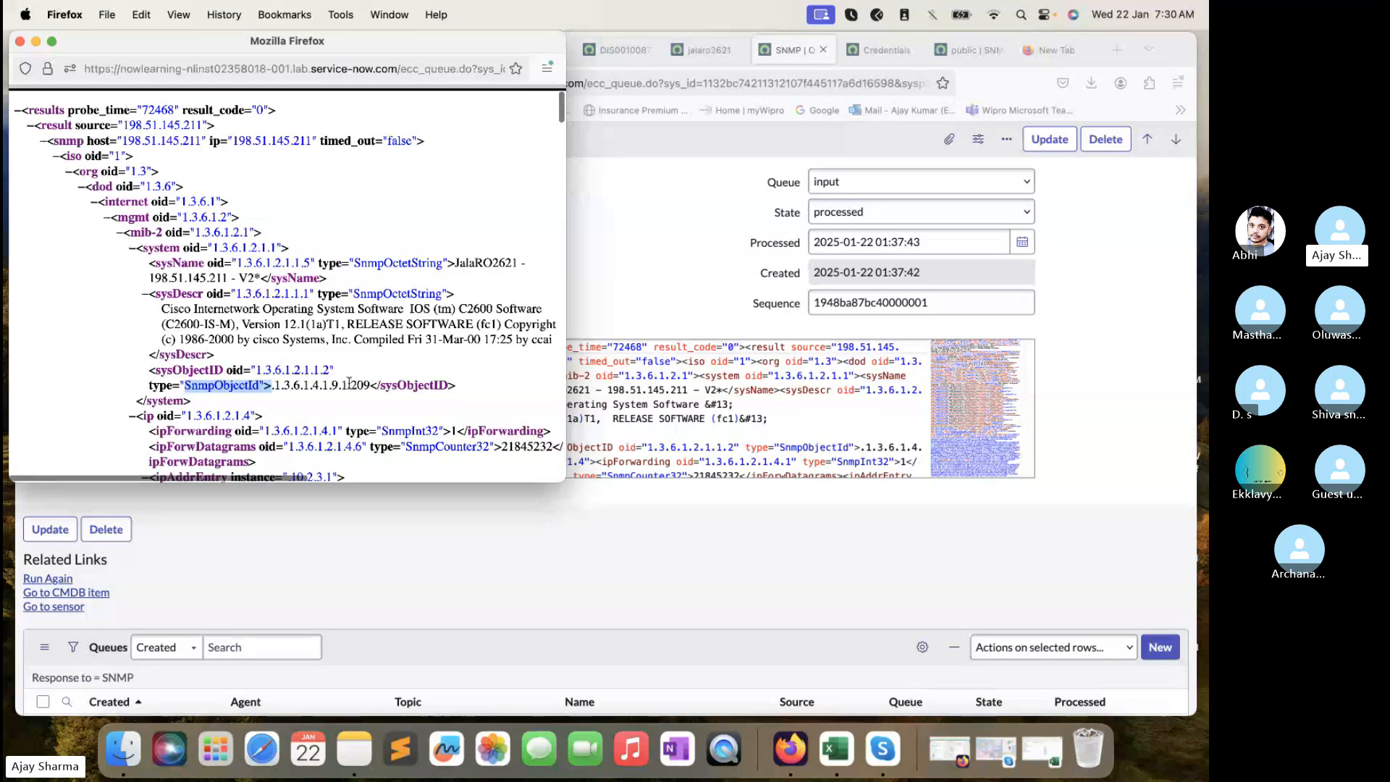
left_click_drag(370, 384, 274, 389)
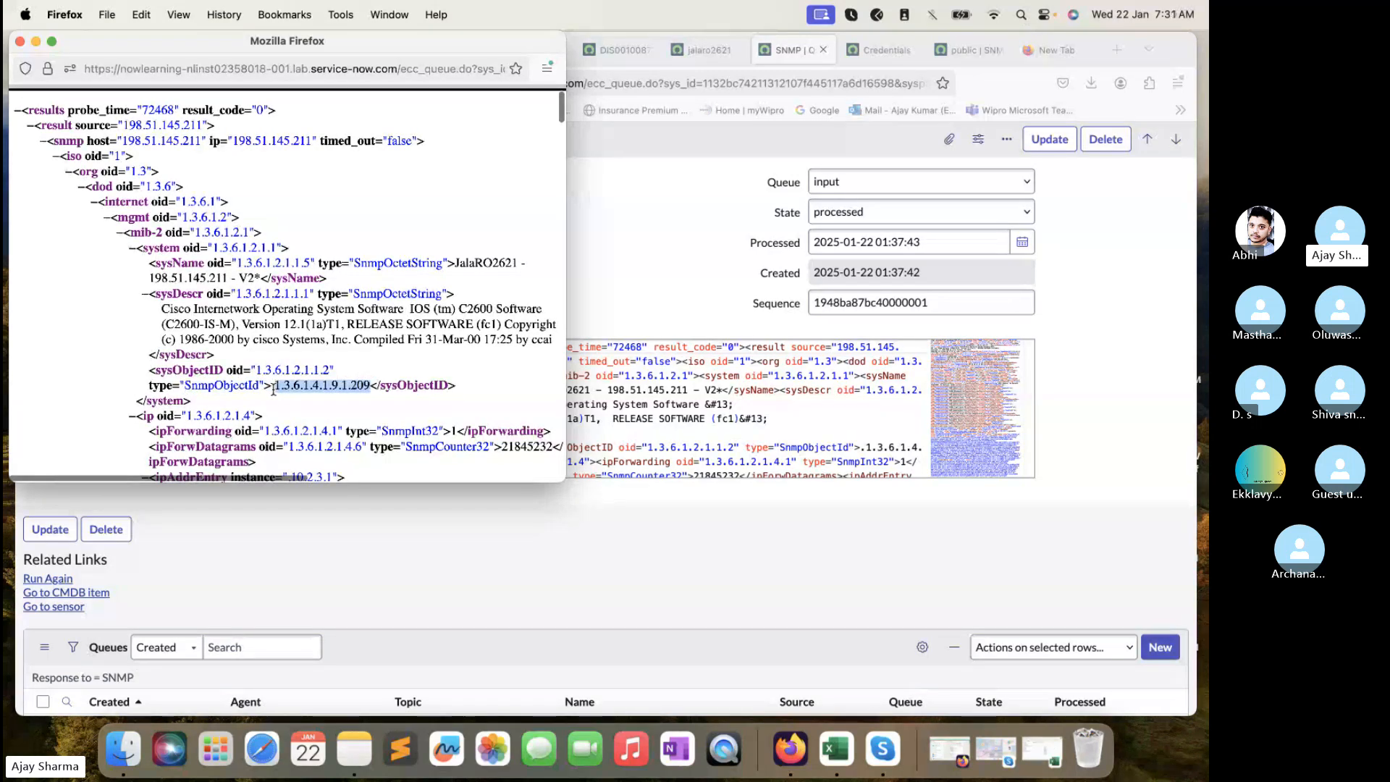
left_click(19, 41)
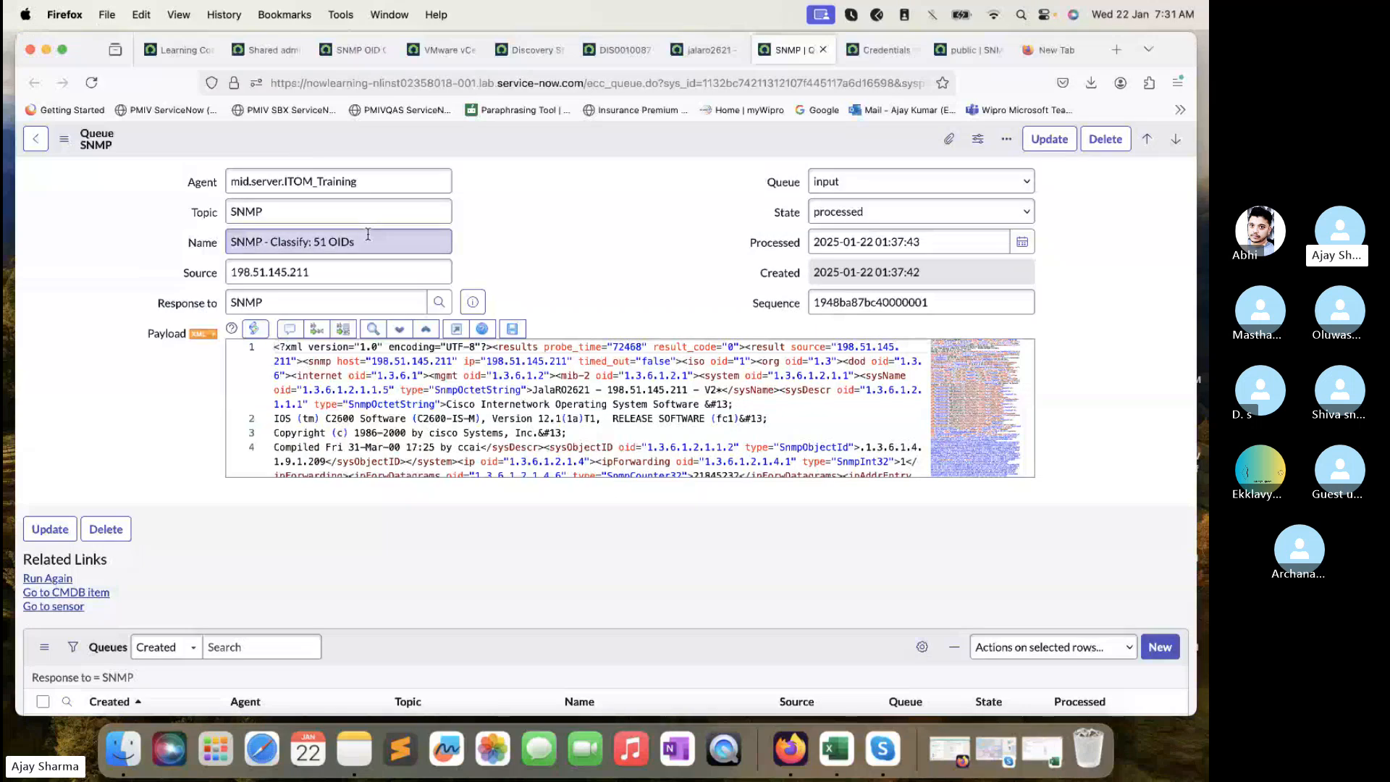
- Go back to DIS0010087 and review its ECC Queue (6) entries and the discovered IP Router device
left_click(705, 50)
left_click_drag(599, 49, 701, 67)
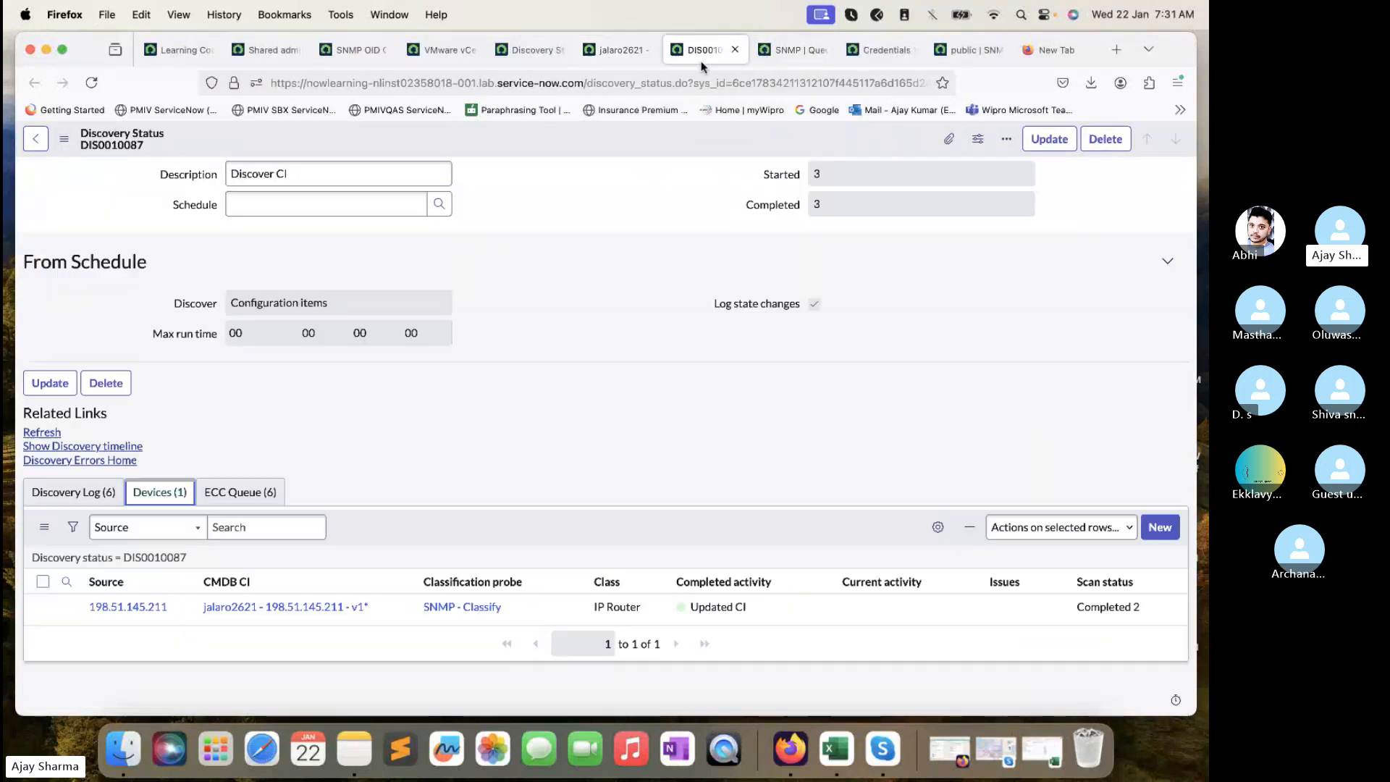
left_click(248, 495)
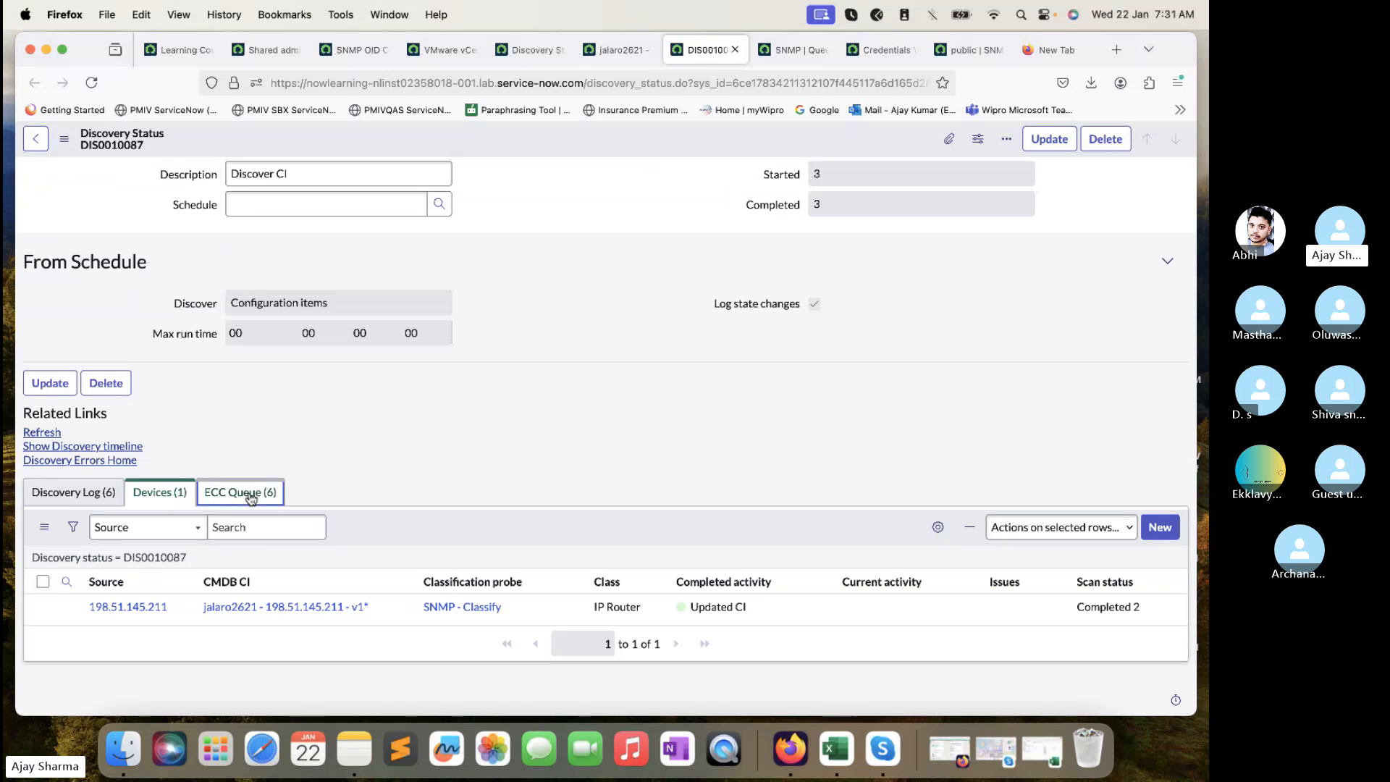
scroll(405, 340, "down", 3)
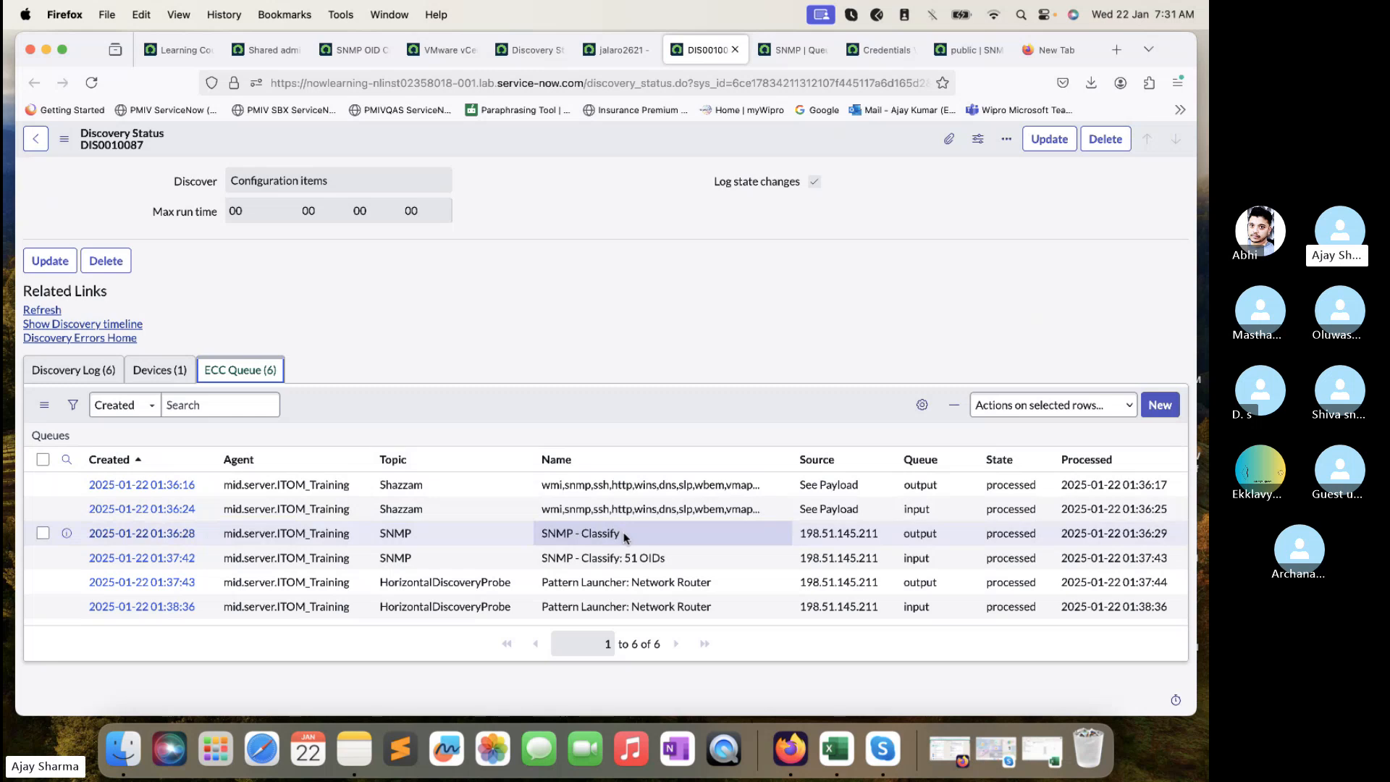
left_click(160, 370)
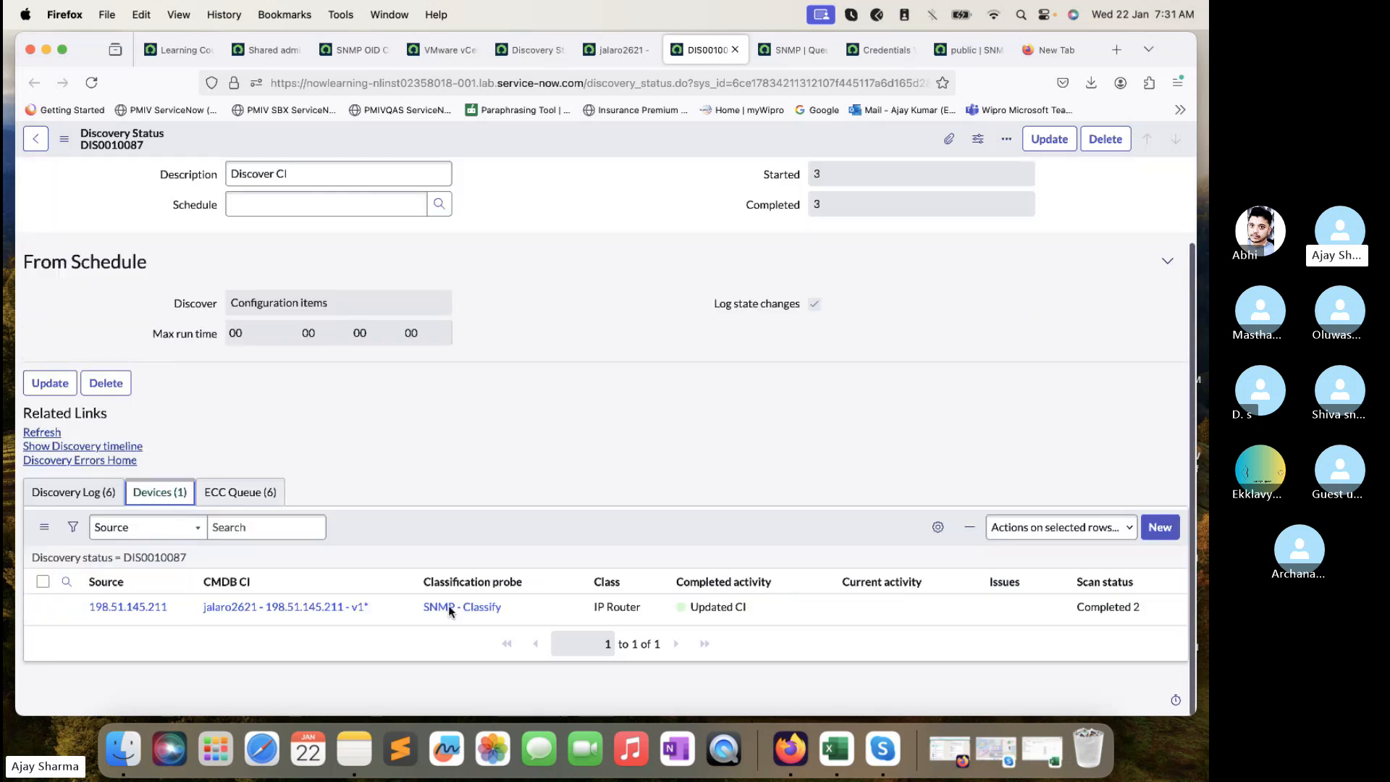
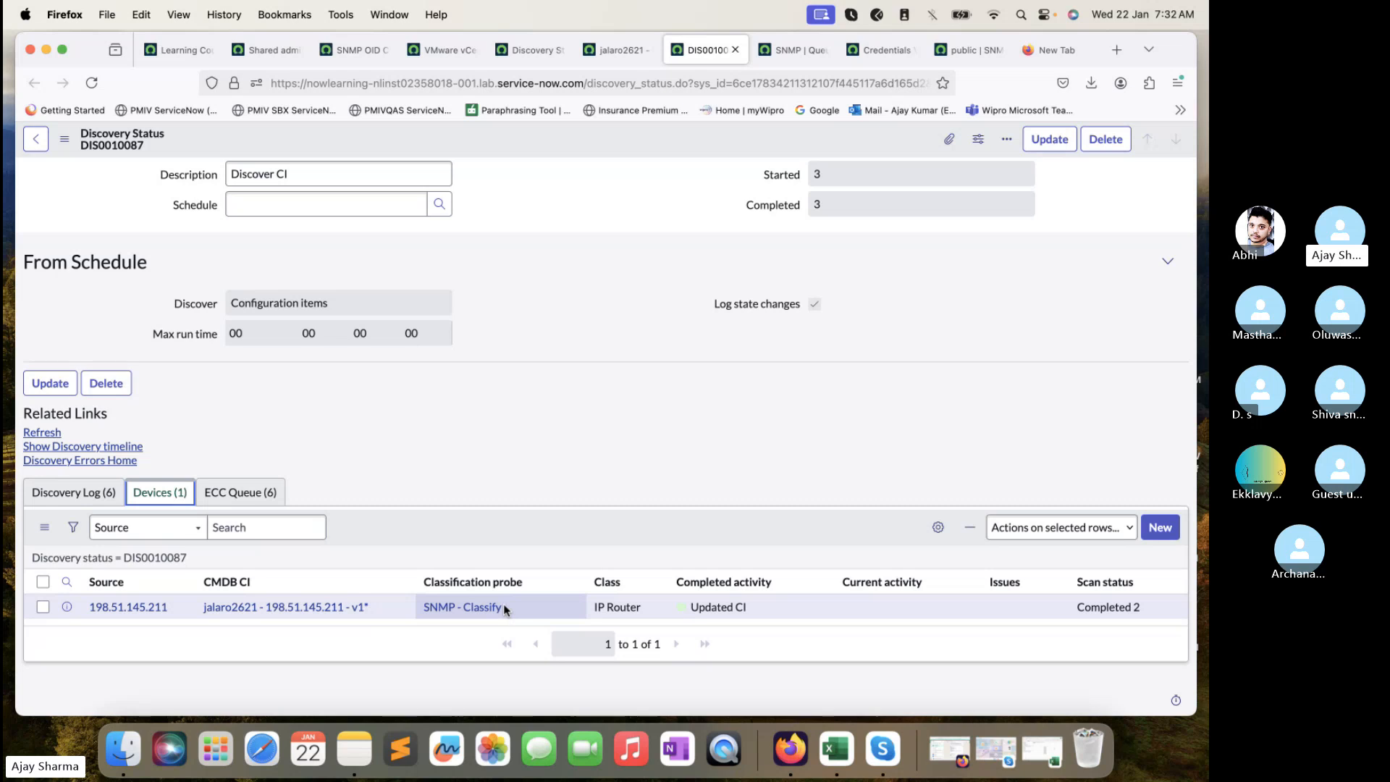
- Review DIS0010087's ECC Queue entries, pick the 'SNMP - Classify: 51 OIDs' row, and bring up its queue record
left_click(240, 492)
scroll(684, 679, "down", 2)
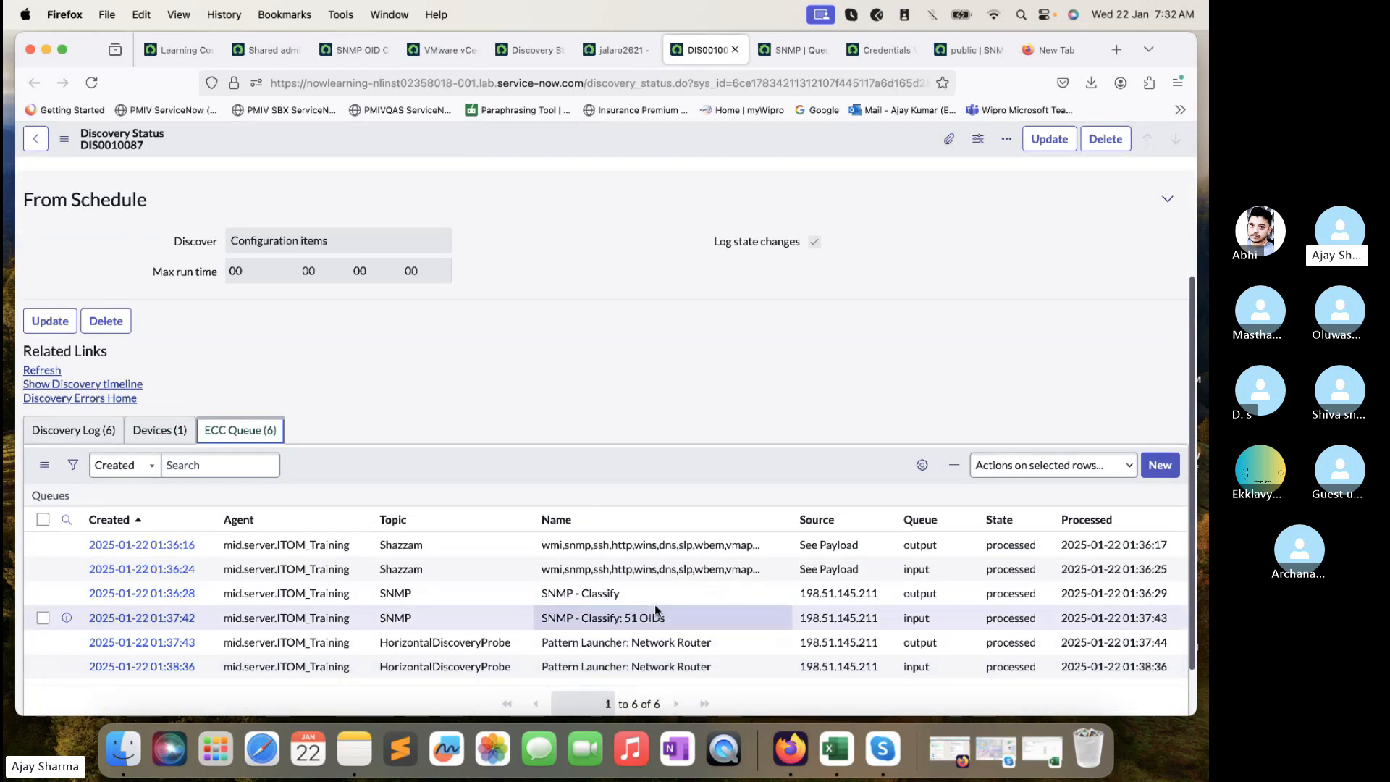
left_click_drag(675, 620, 561, 599)
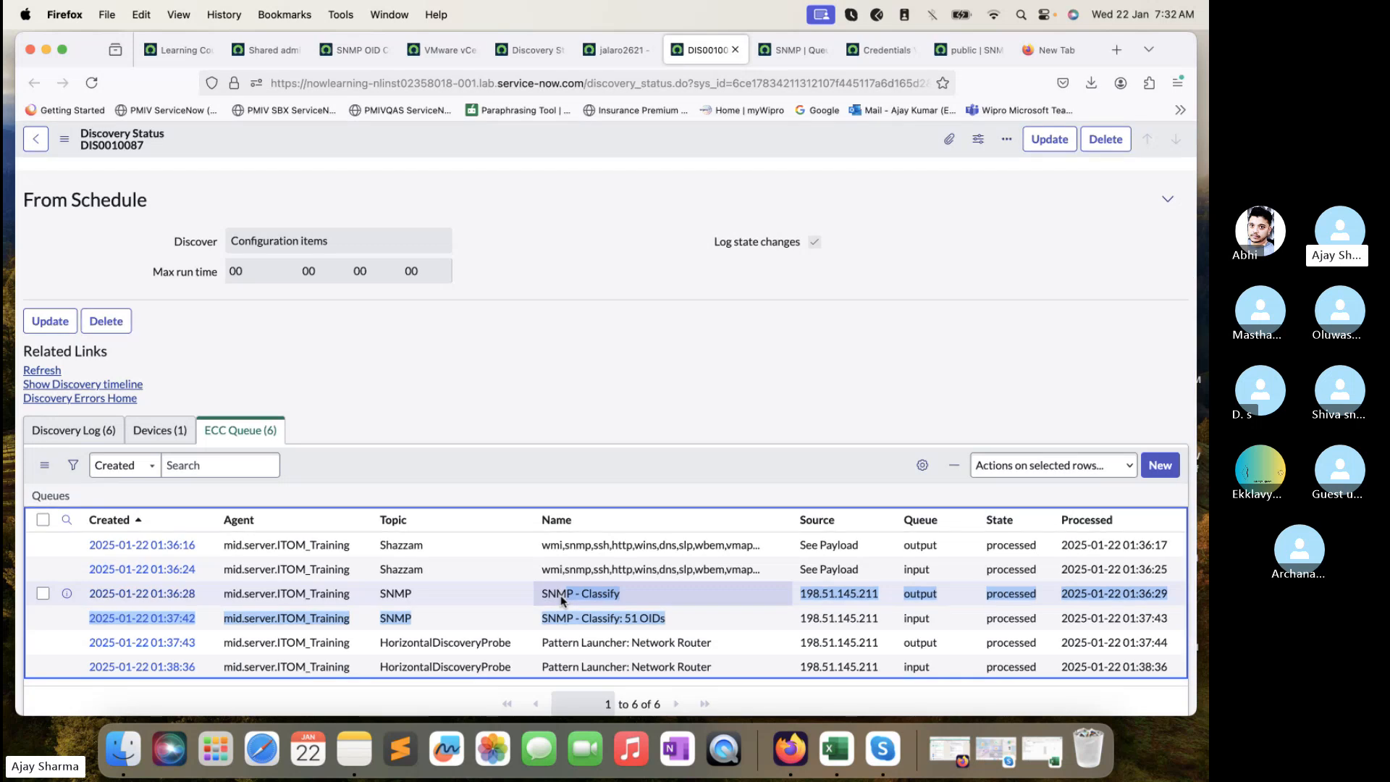
left_click(658, 615)
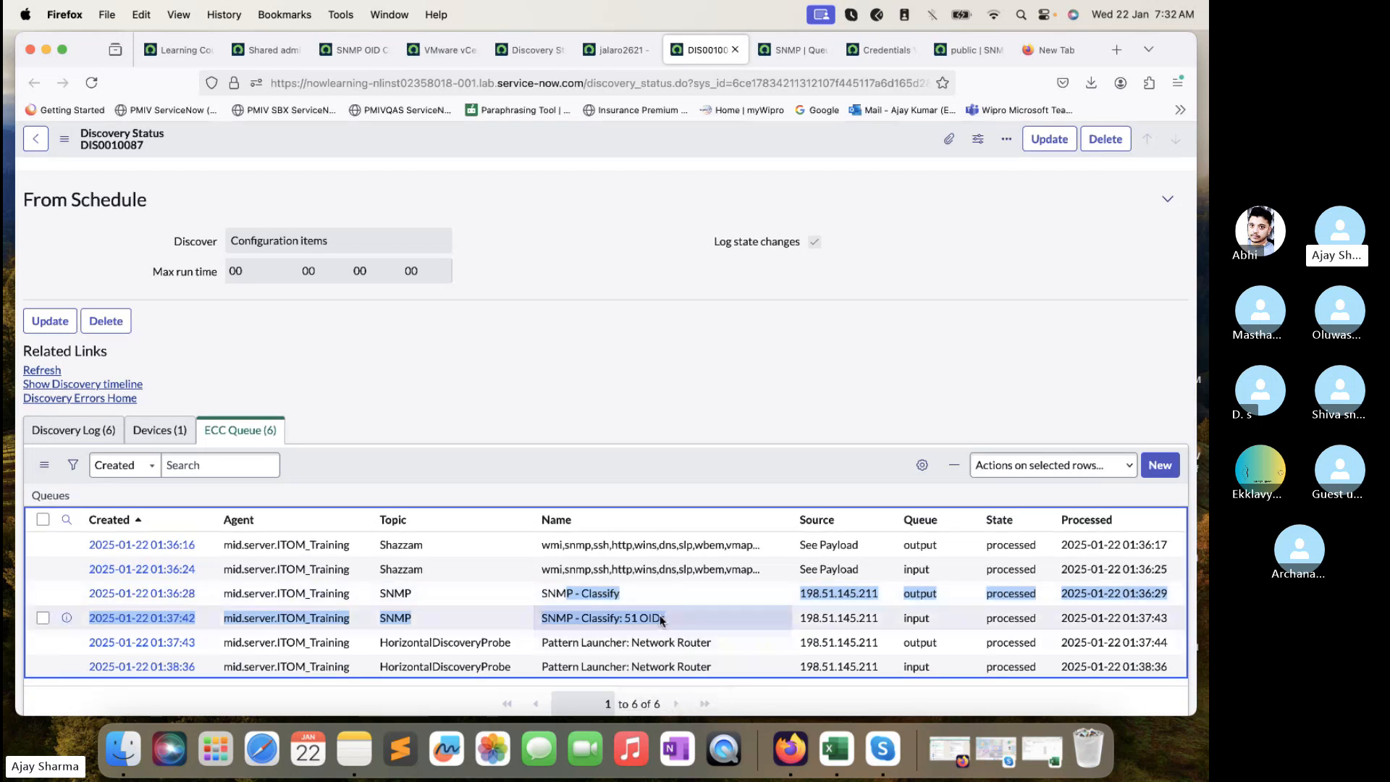
left_click_drag(663, 613, 652, 600)
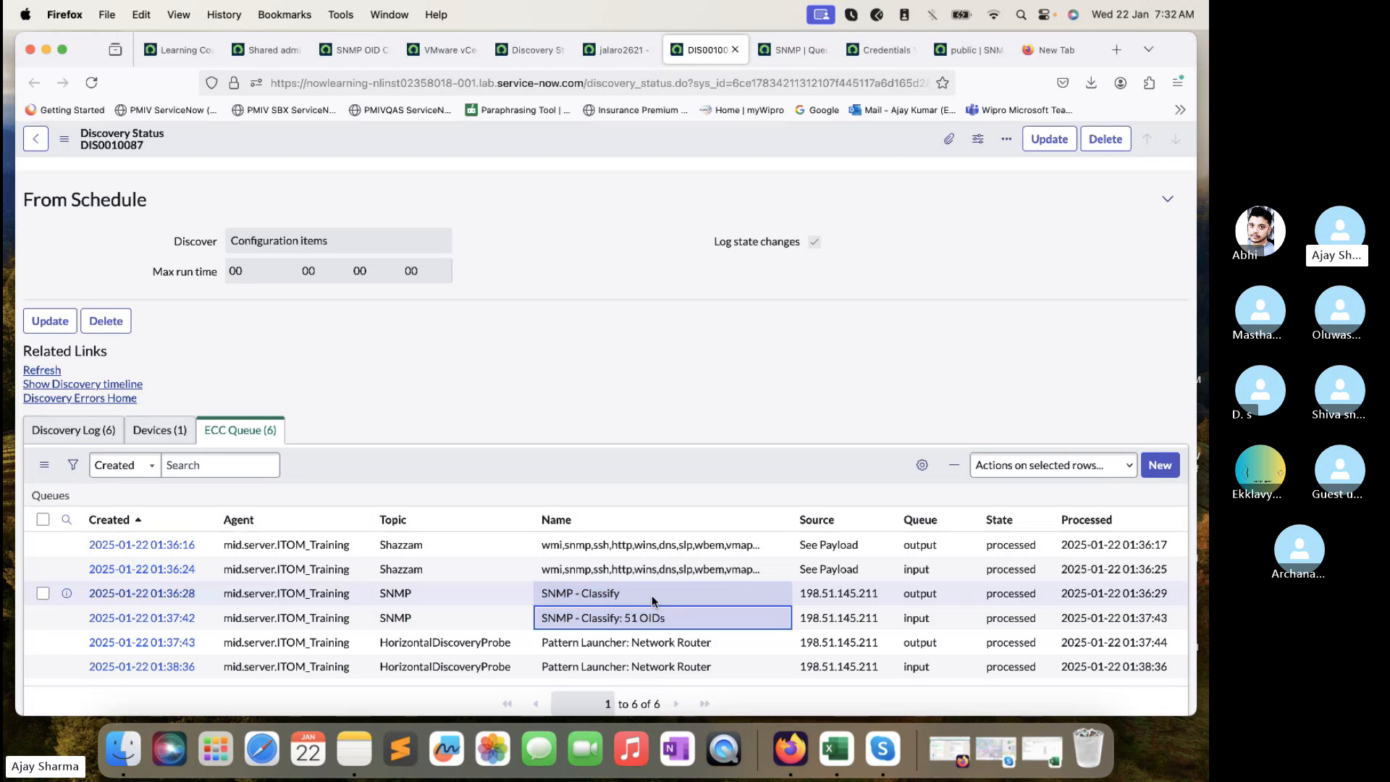
scroll(652, 600, "down", 2)
left_click(657, 562)
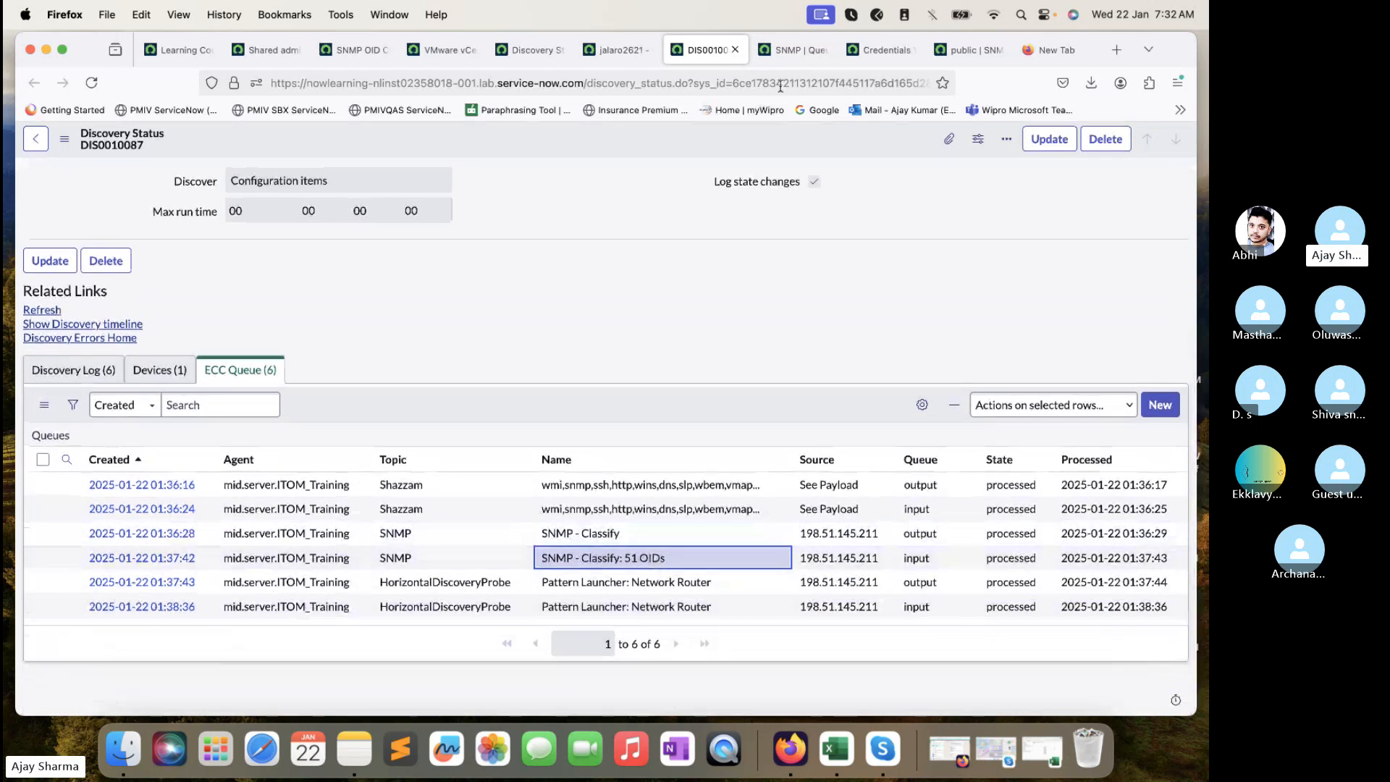
left_click(789, 50)
- Open the payload XML tree, select the sysObjectID value 1.3.6.1.4.1.9.1.209, then close the window
left_click(203, 333)
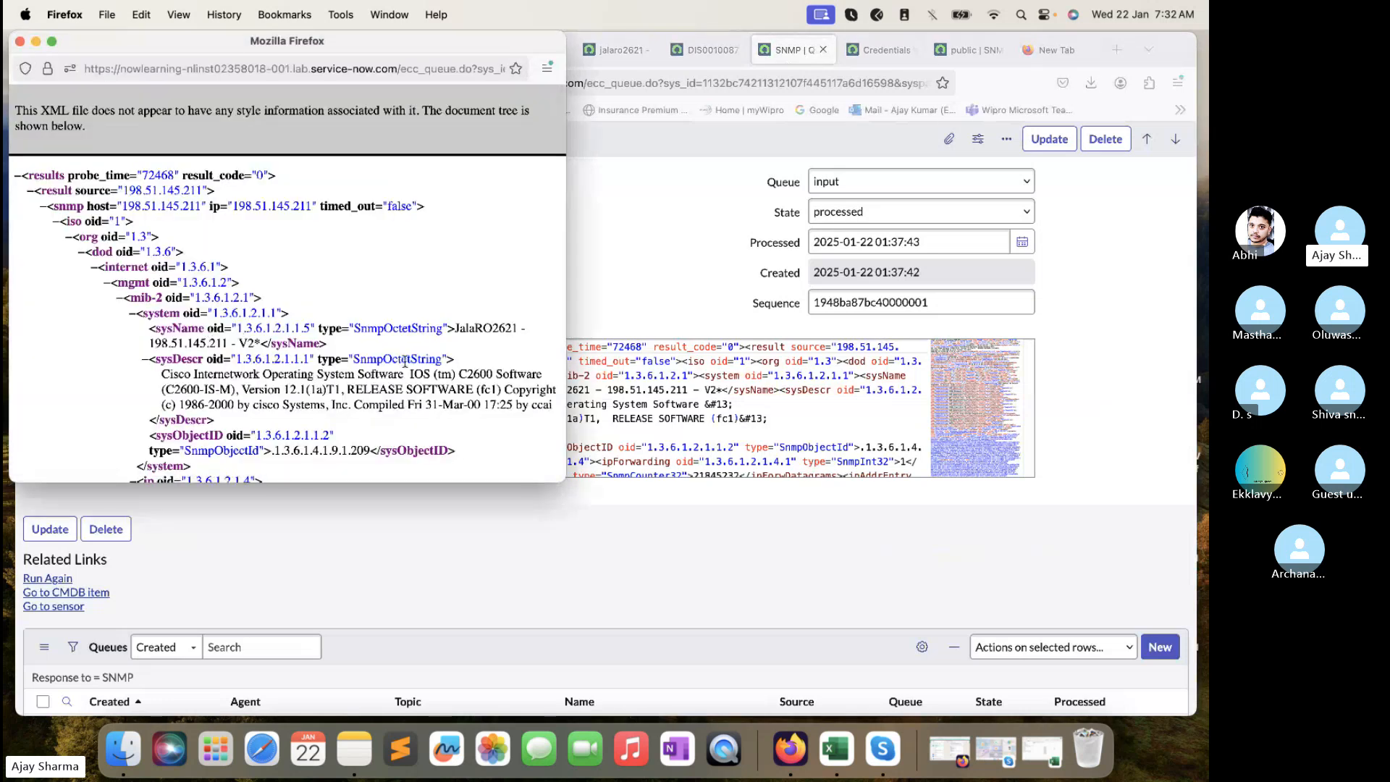
scroll(417, 408, "down", 3)
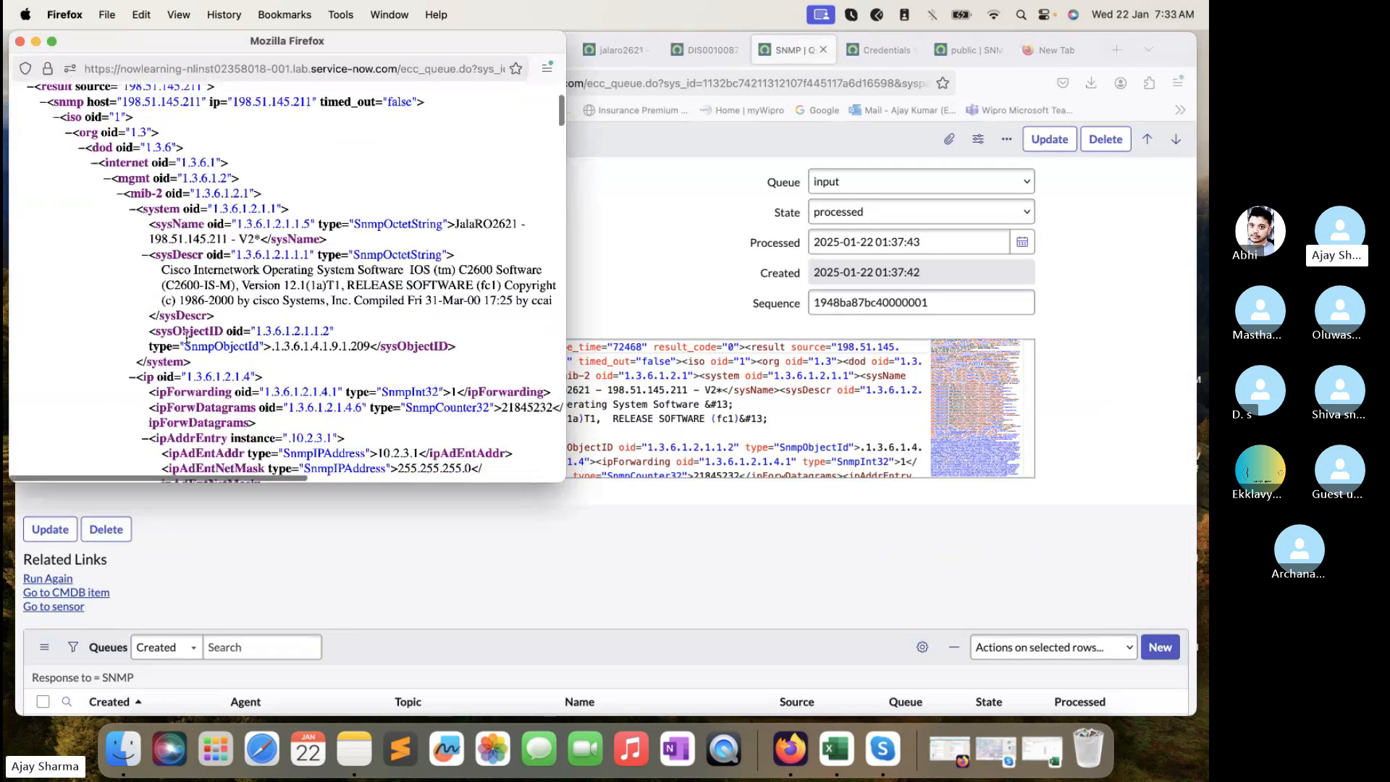
left_click_drag(185, 346, 252, 348)
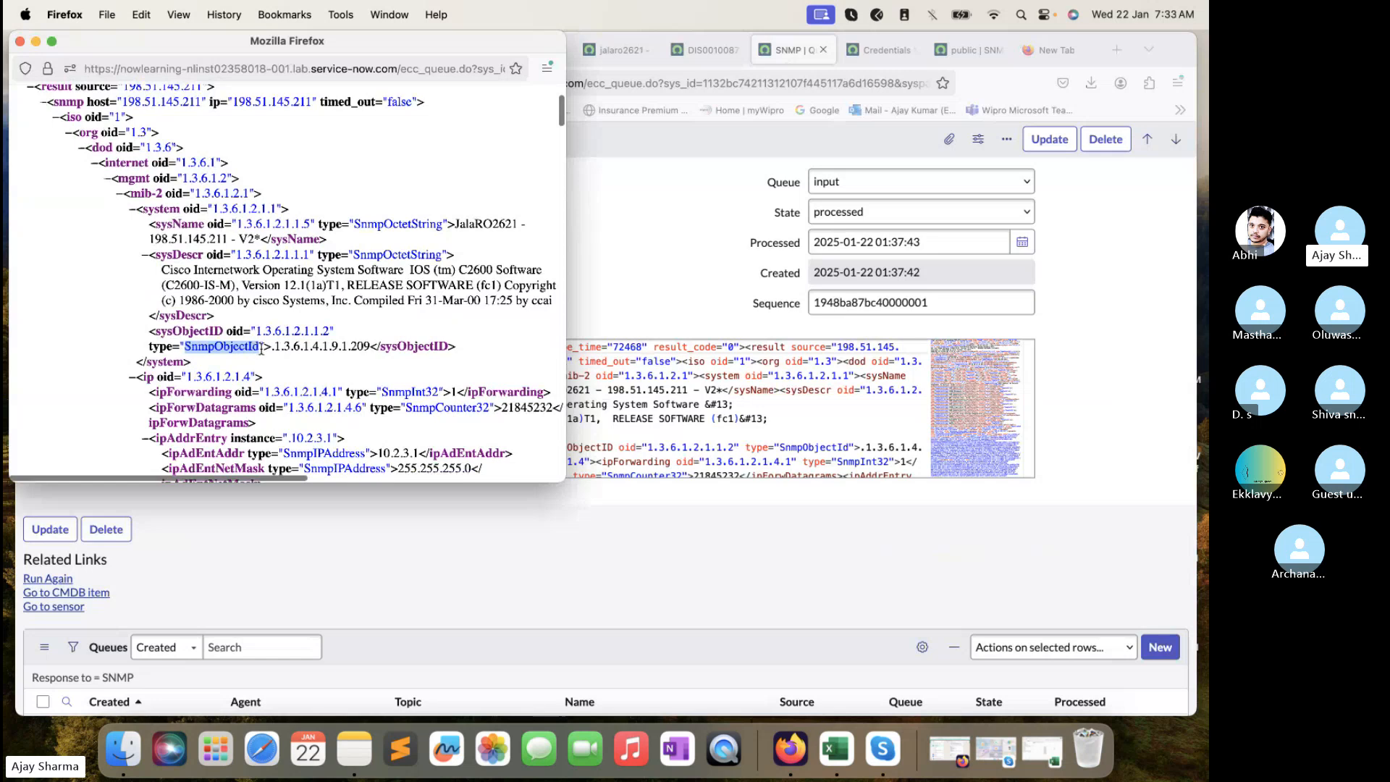
left_click(319, 350)
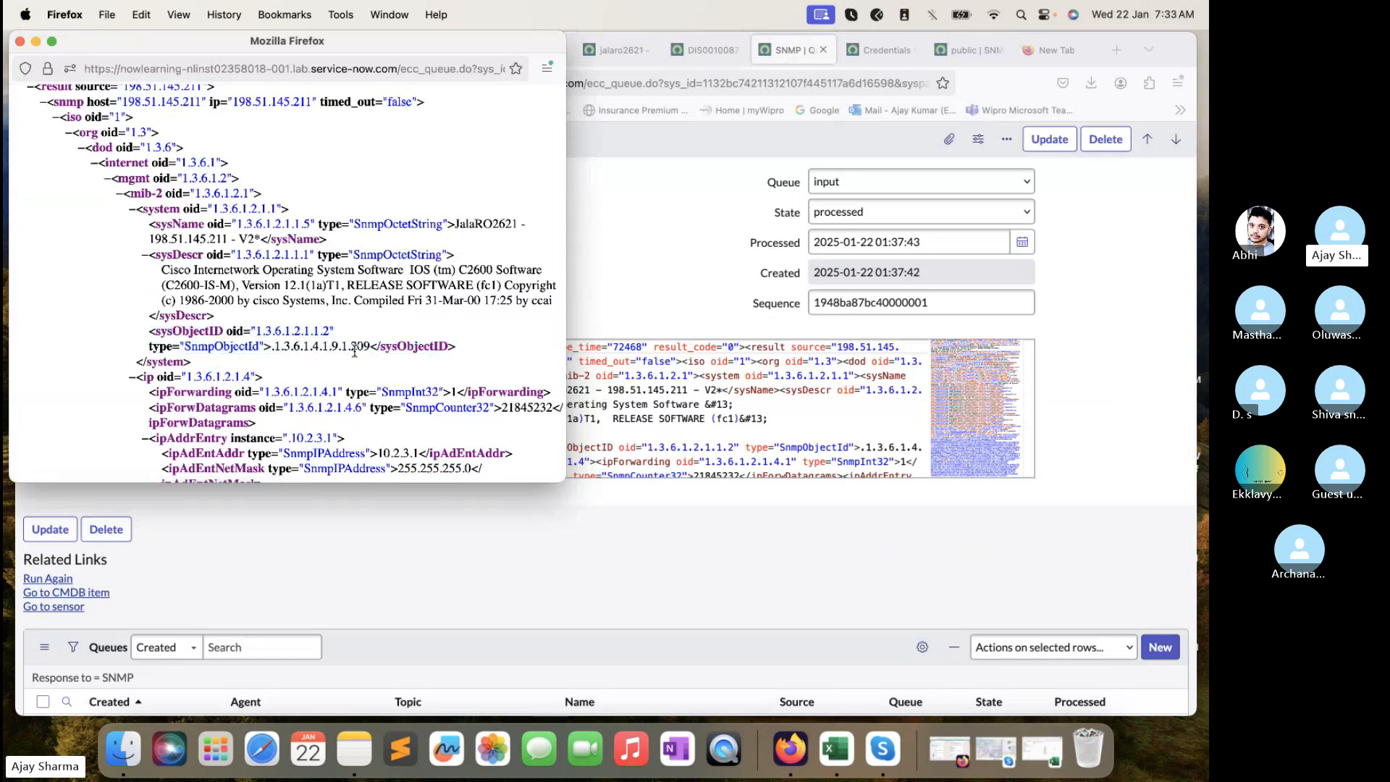
left_click_drag(371, 348, 272, 348)
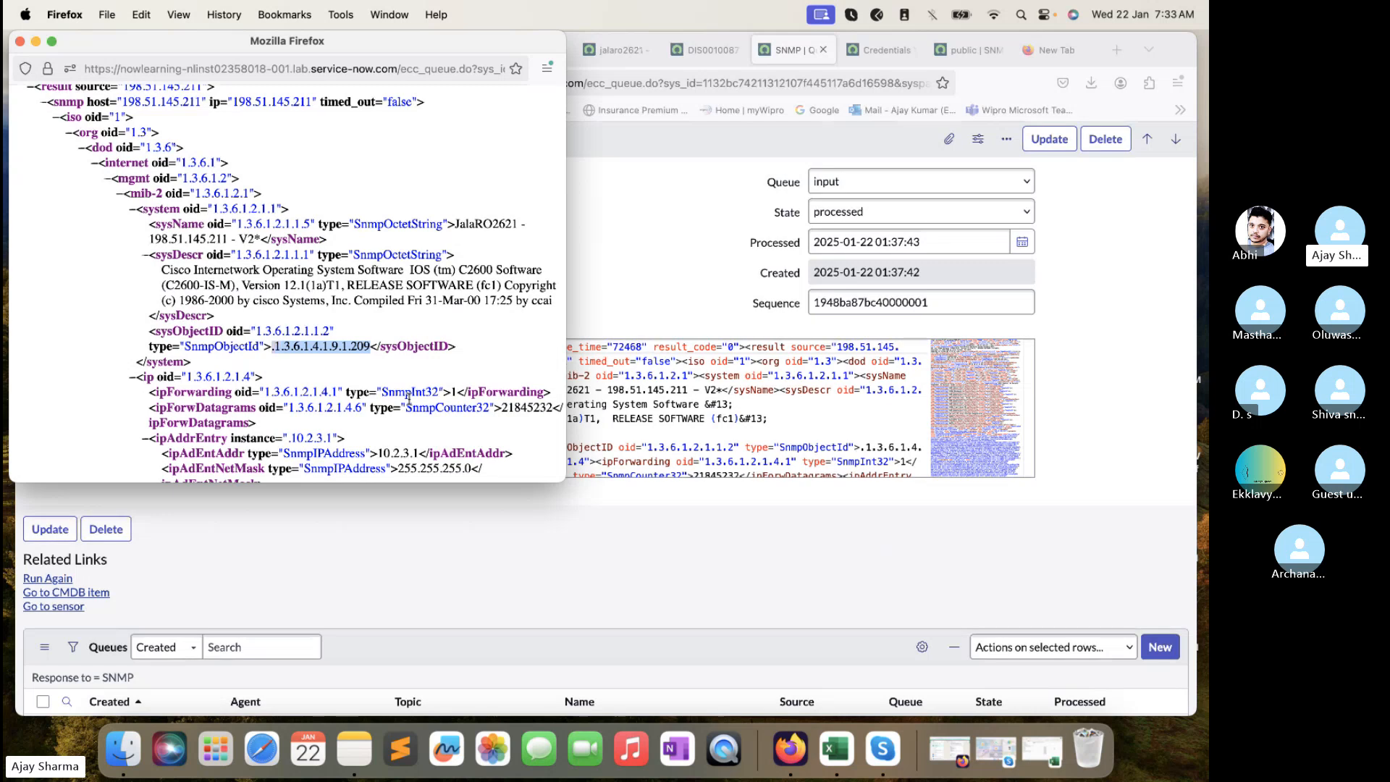
key("shift+Right")
key("super+c")
left_click(22, 42)
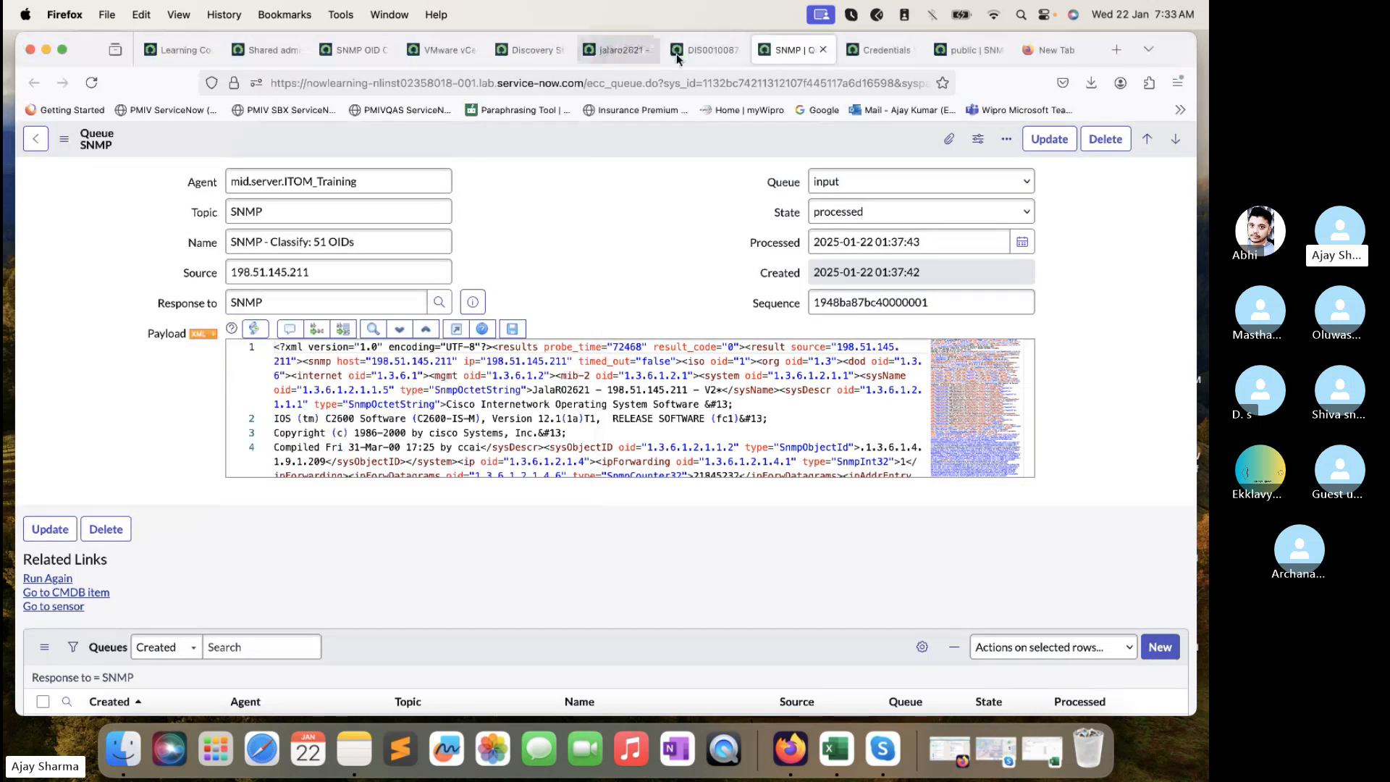
- Web-search OID 1.3.6.1.4.1.9.1.209 and open the Observium CISCO-PRODUCTS-MIB result identifying cisco2621
left_click(1047, 49)
key("super+v")
key("Return")
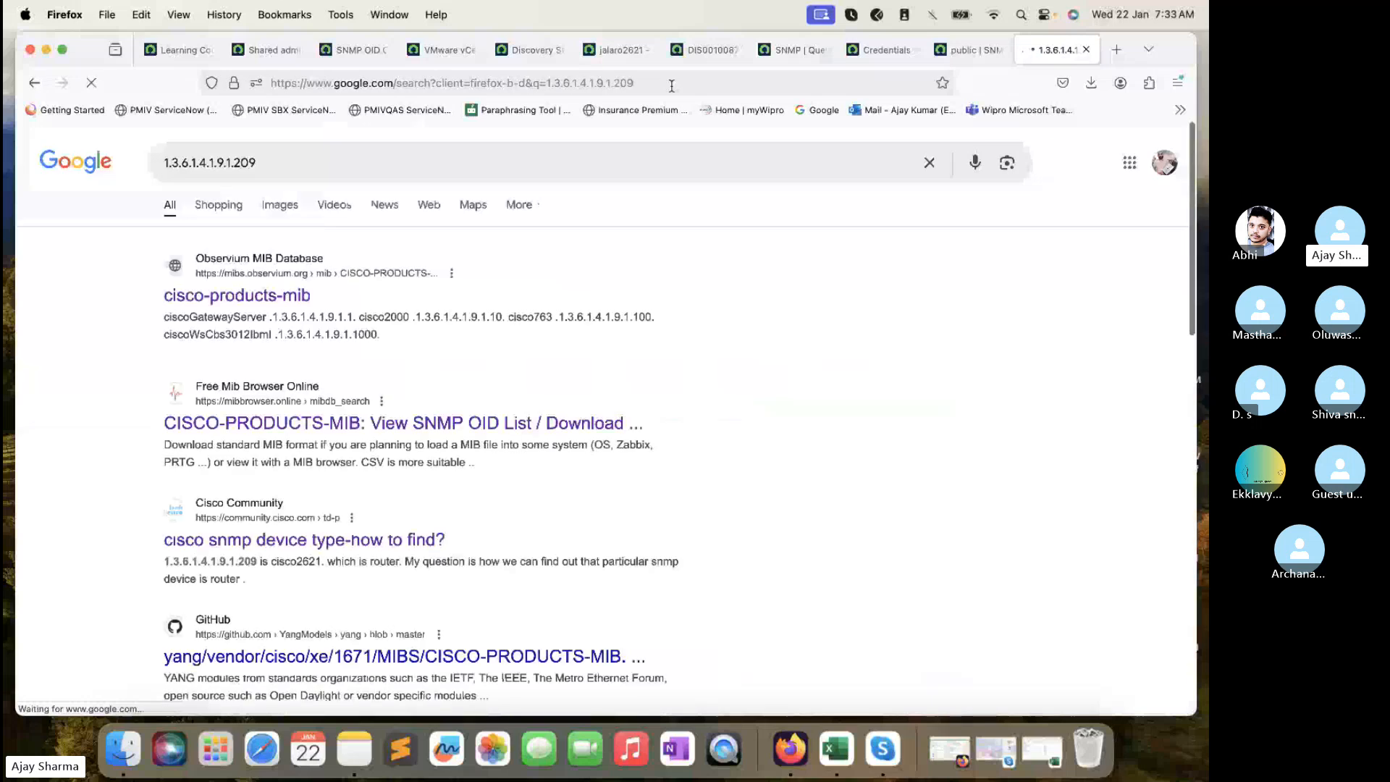
left_click(282, 296, "super")
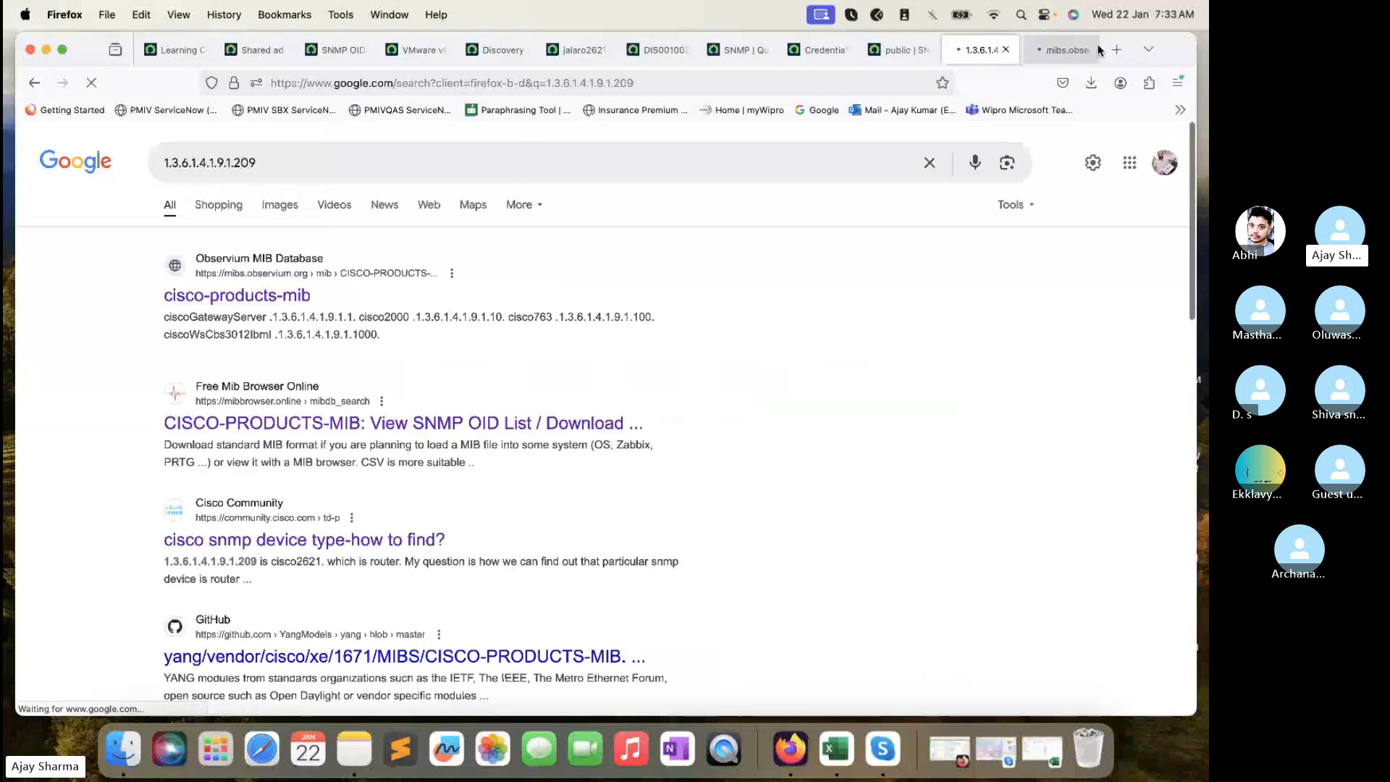
left_click(1064, 49)
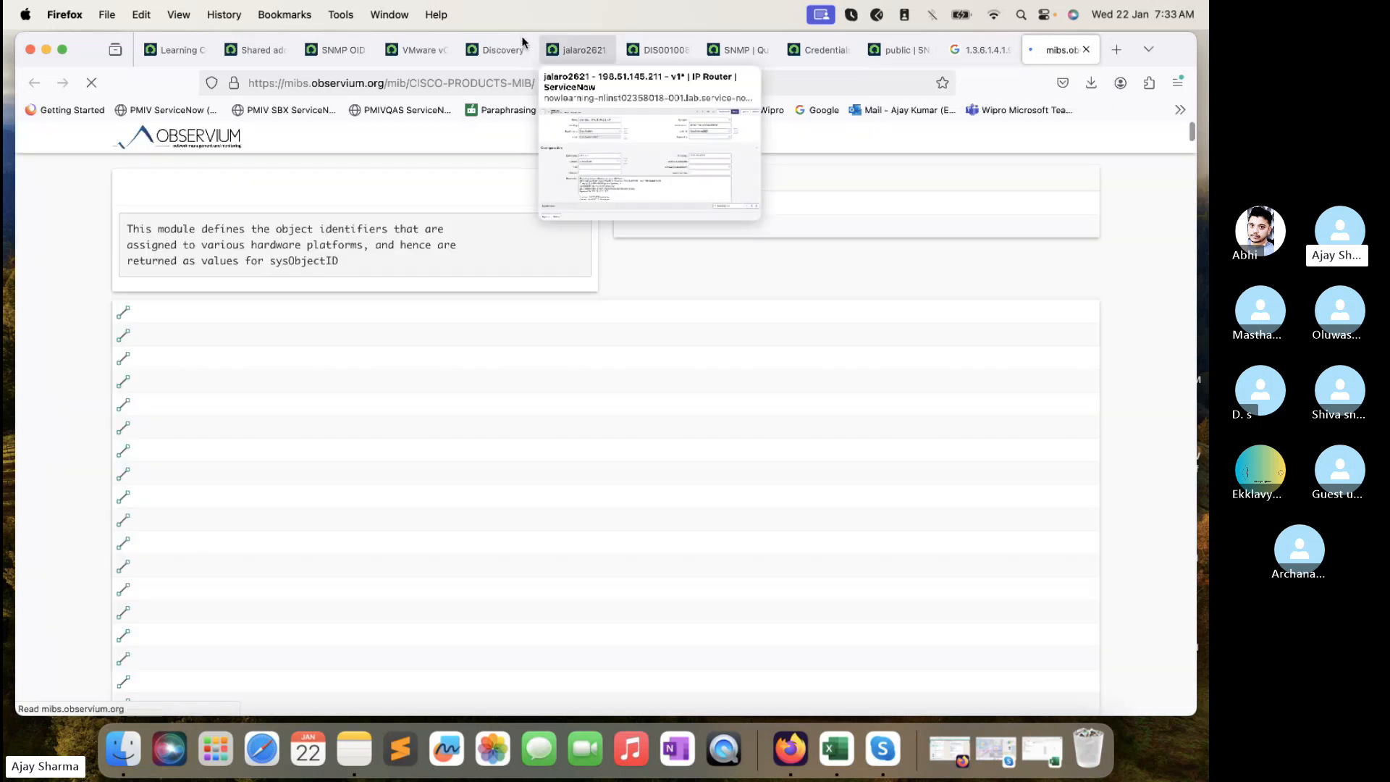
left_click(345, 58)
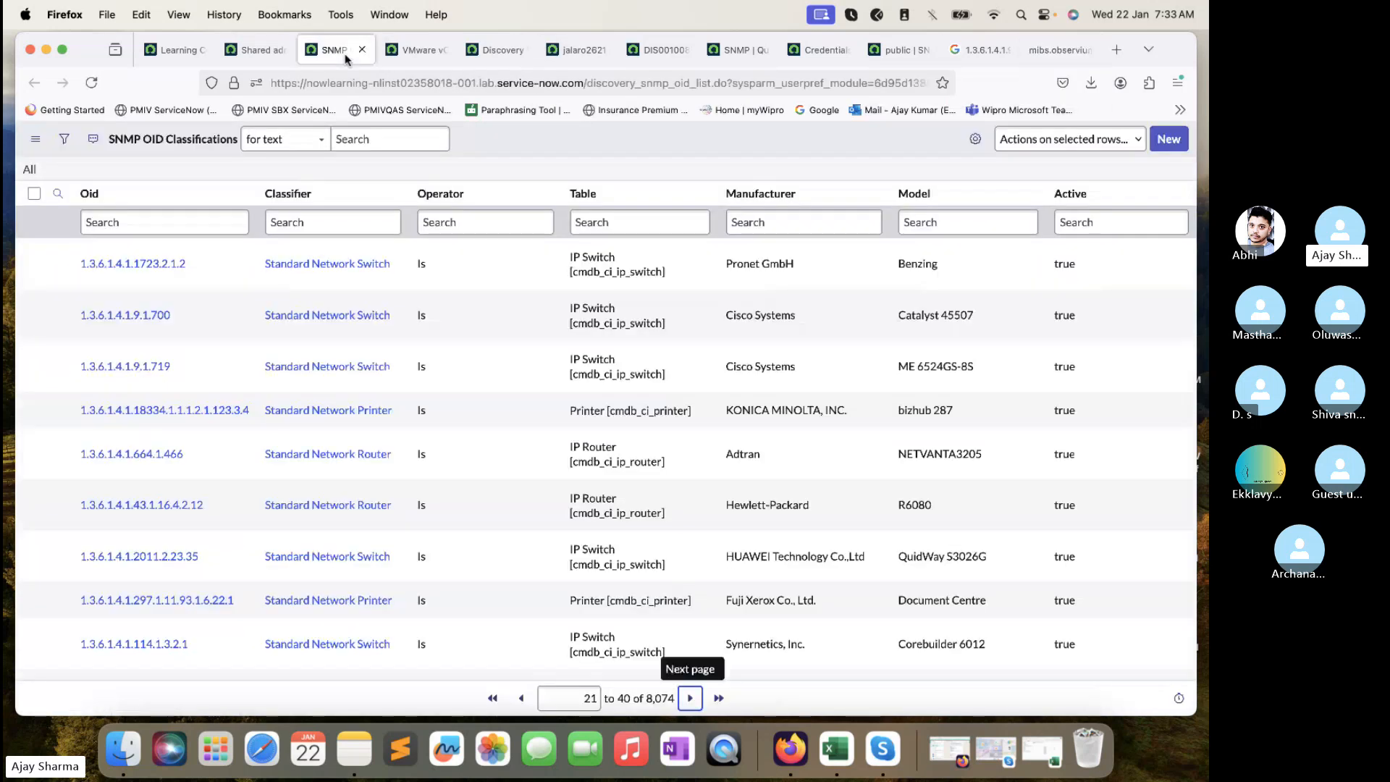
- Start a new SNMP OID classification, compare against the SNMP queue record, then back out to the list
left_click(1177, 140)
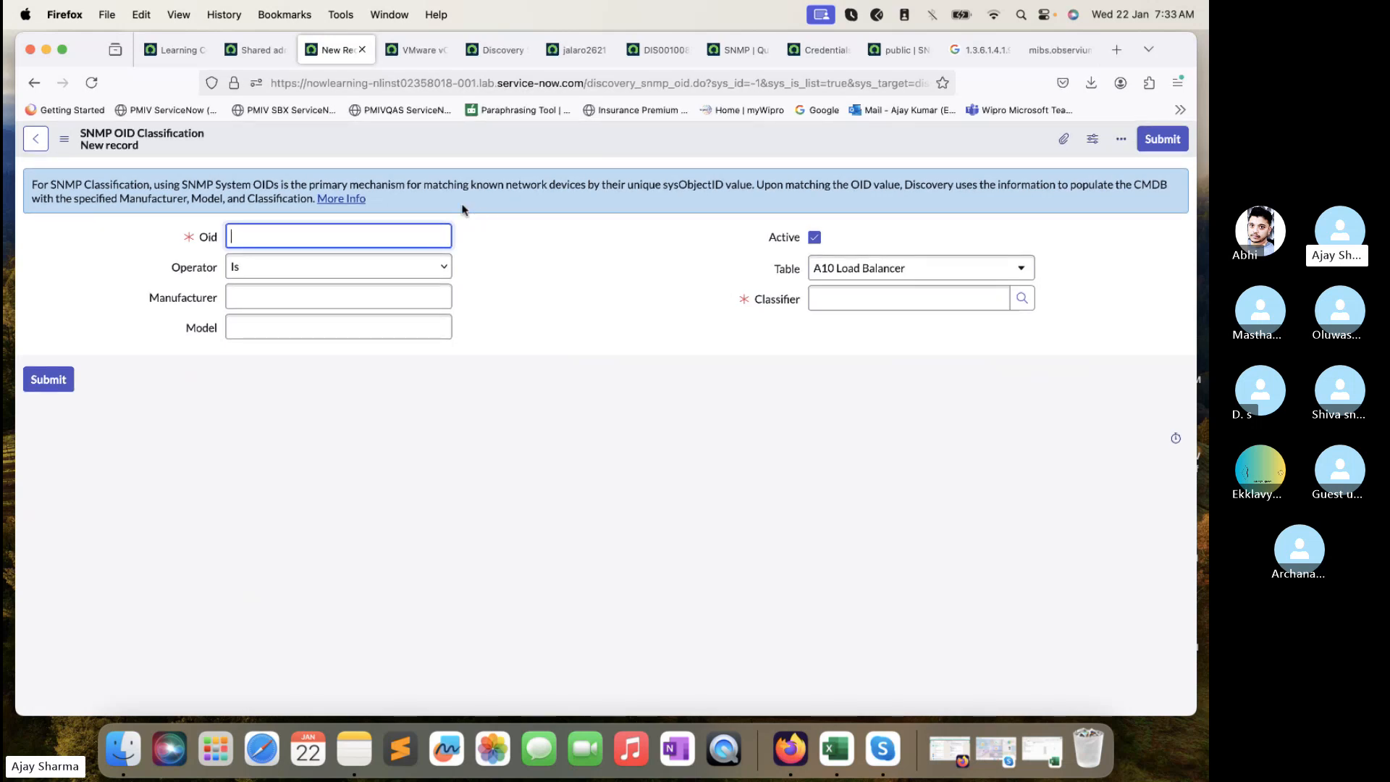
left_click(728, 52)
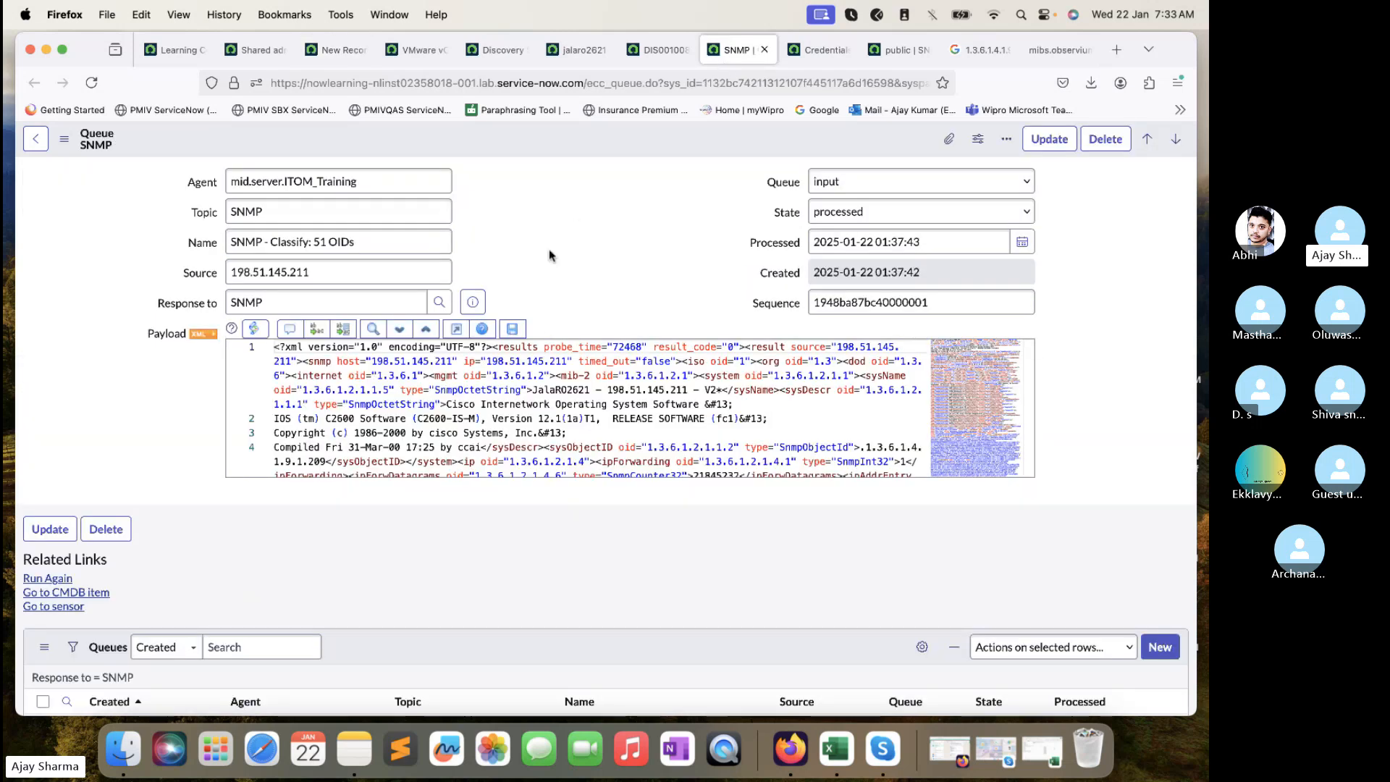
left_click(336, 48)
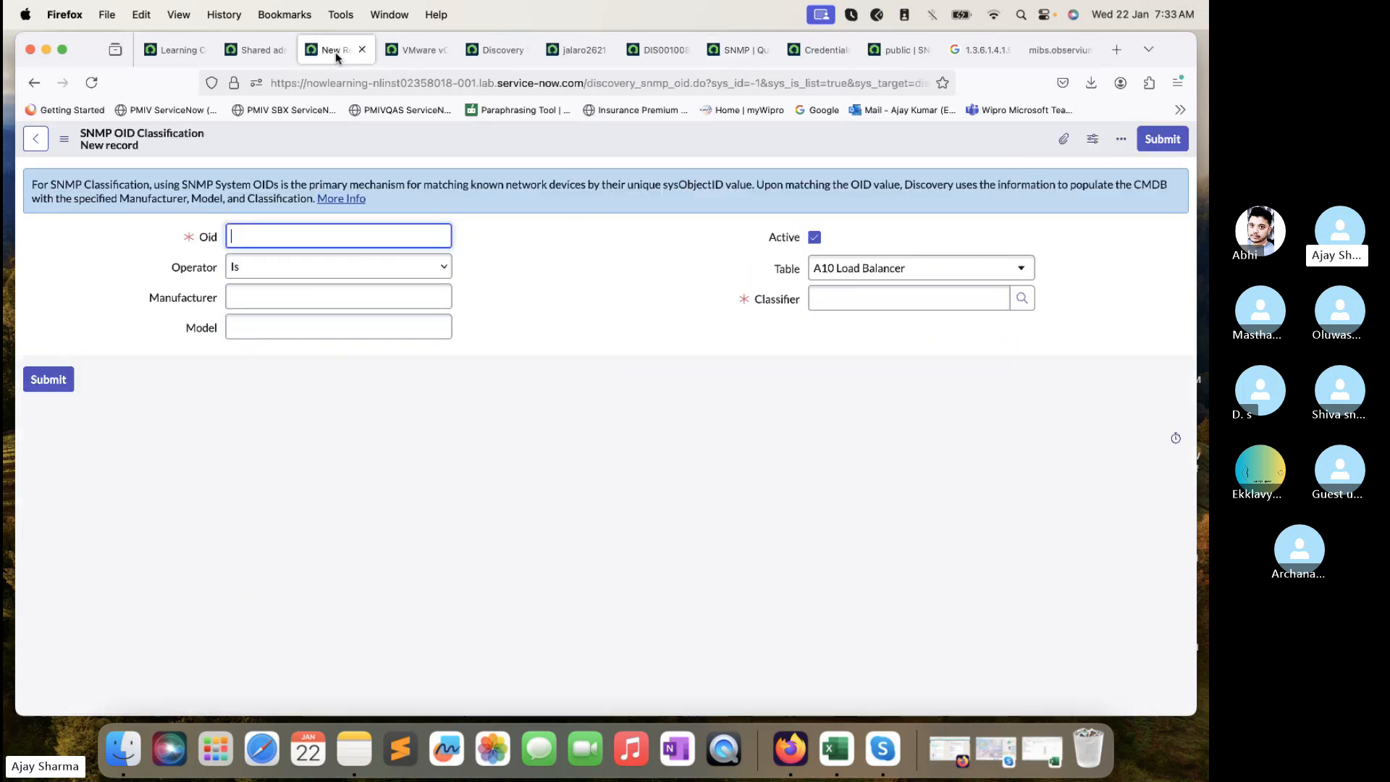
left_click(31, 88)
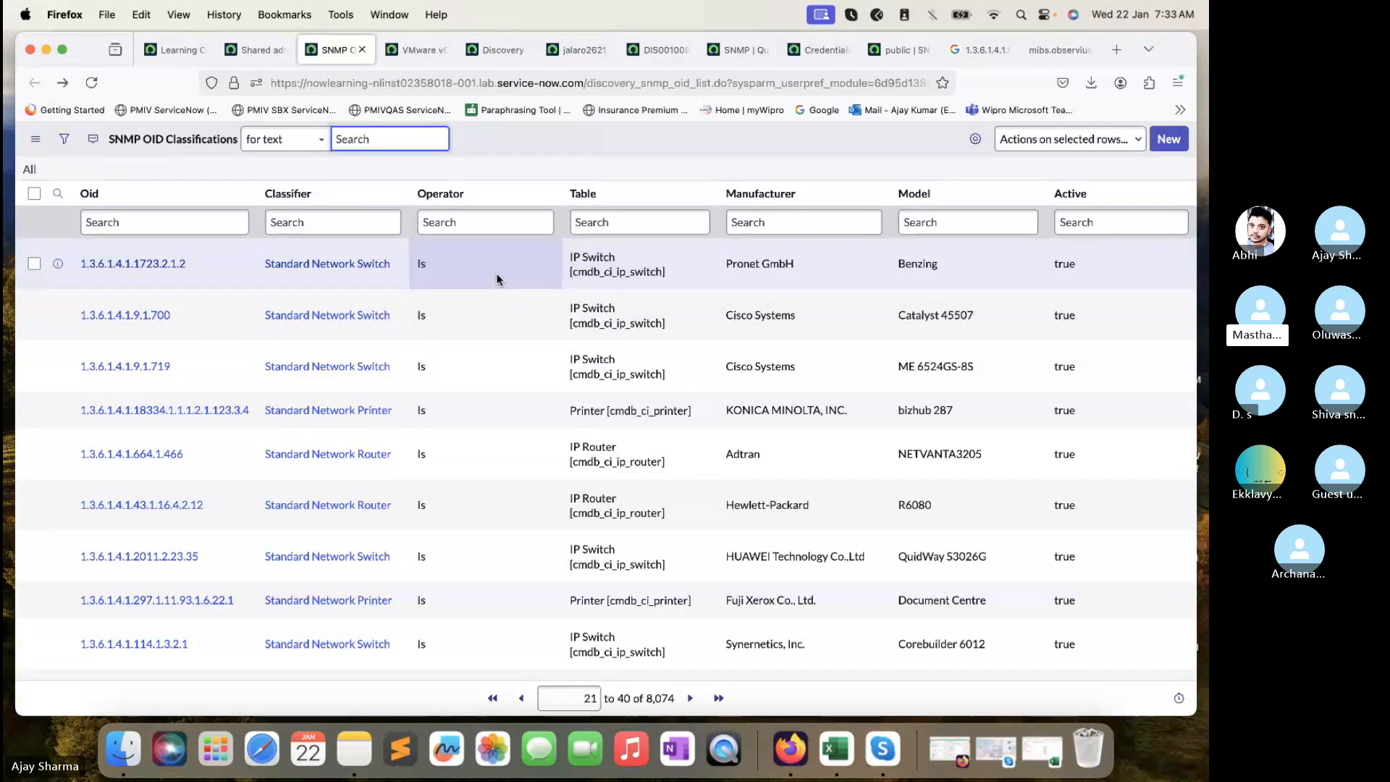
- Filter classifications to Oid =1.3.6.1.4.1.9.1.209, revealing the Cisco 2621 router entry
left_click(228, 224)
key("super+v")
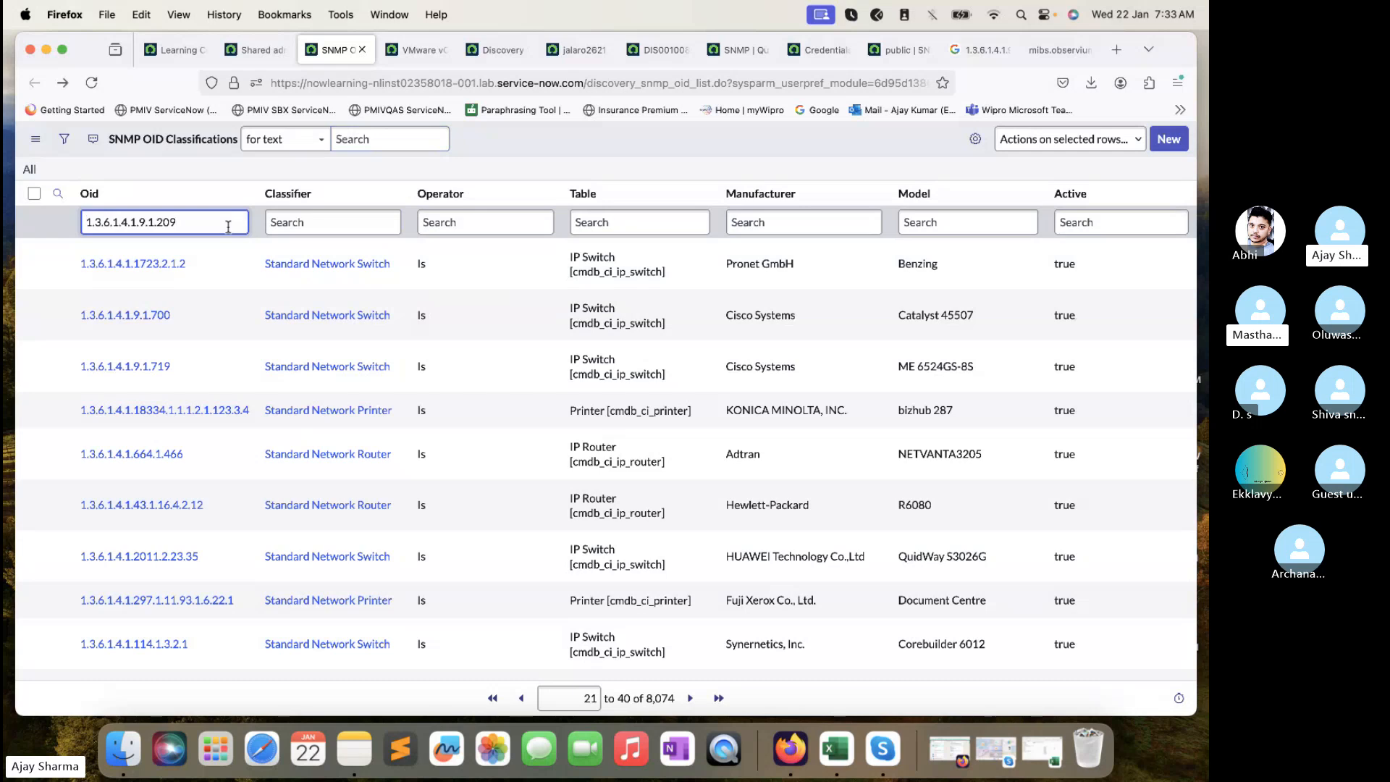
key("Return")
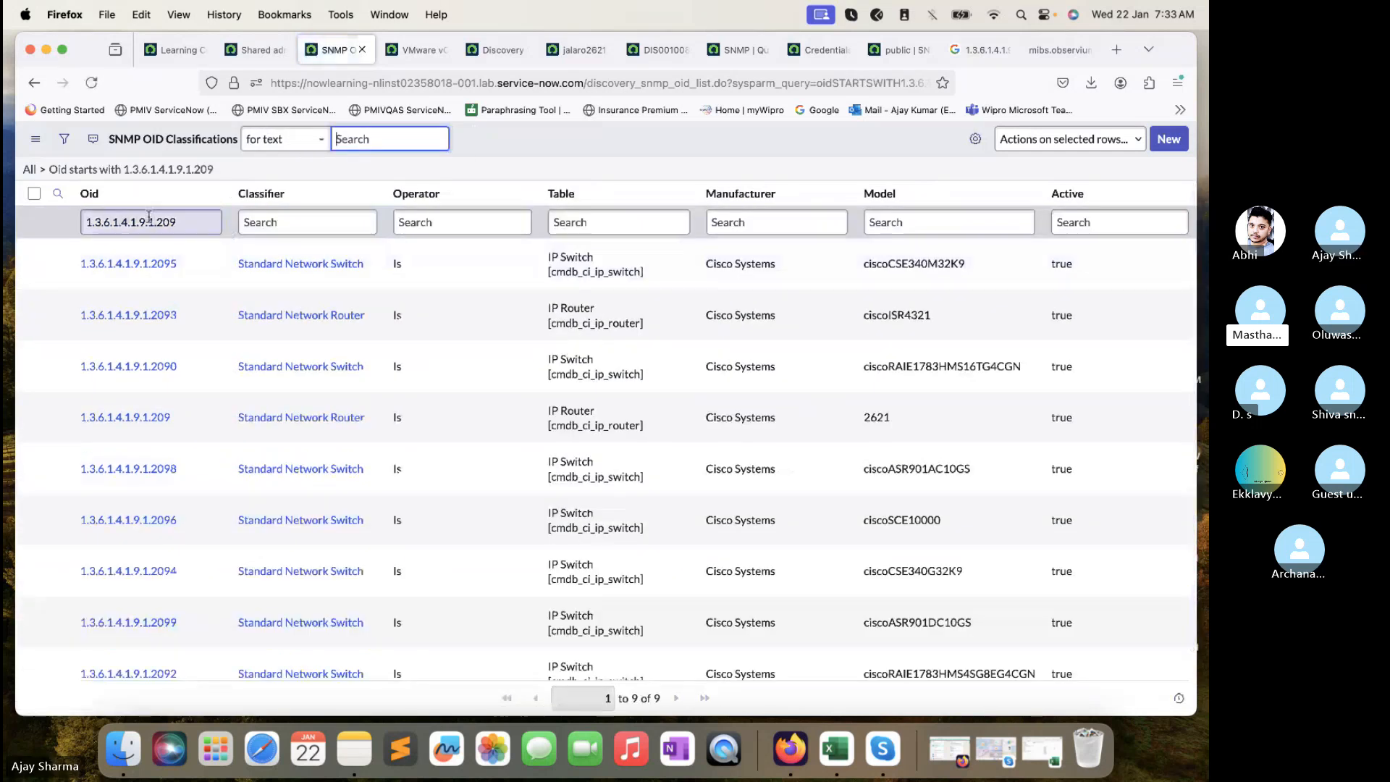
left_click(87, 225)
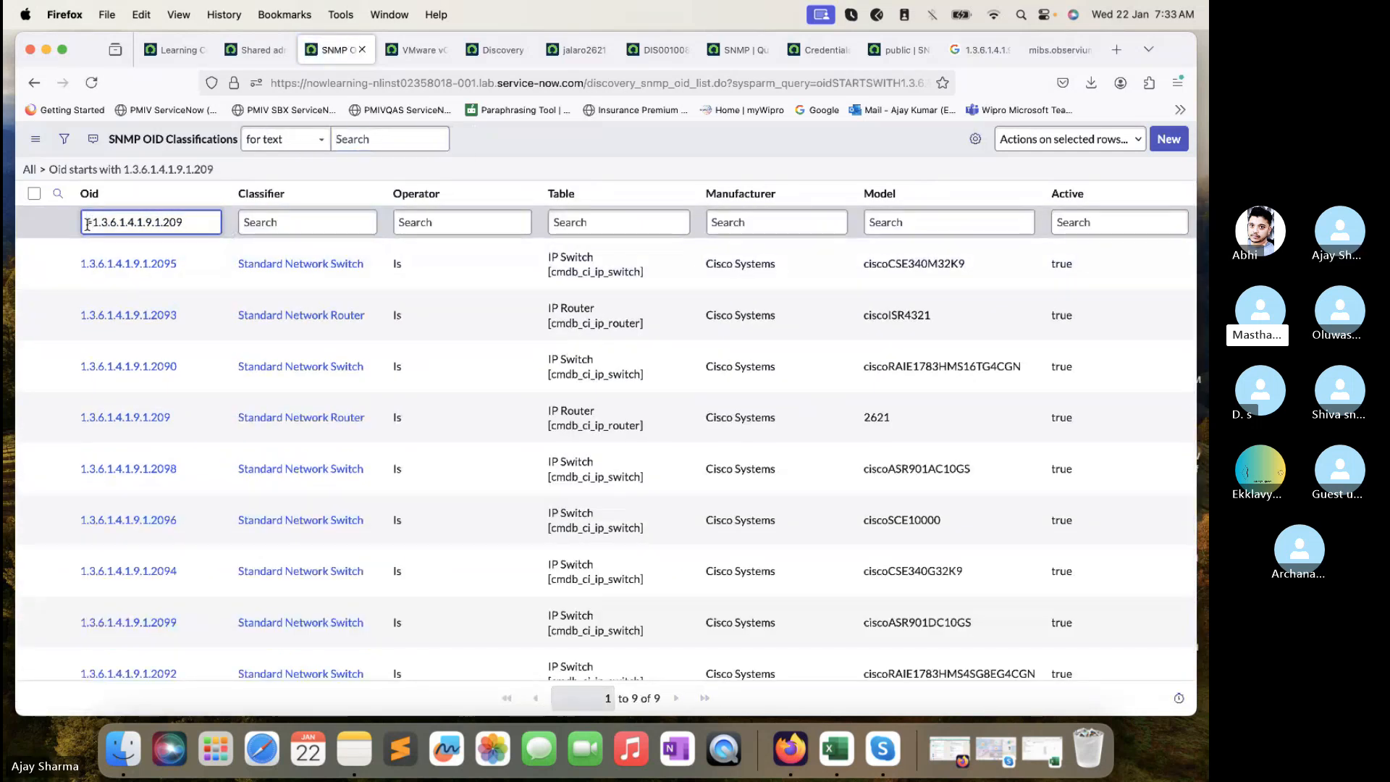
type("=")
key("Return")
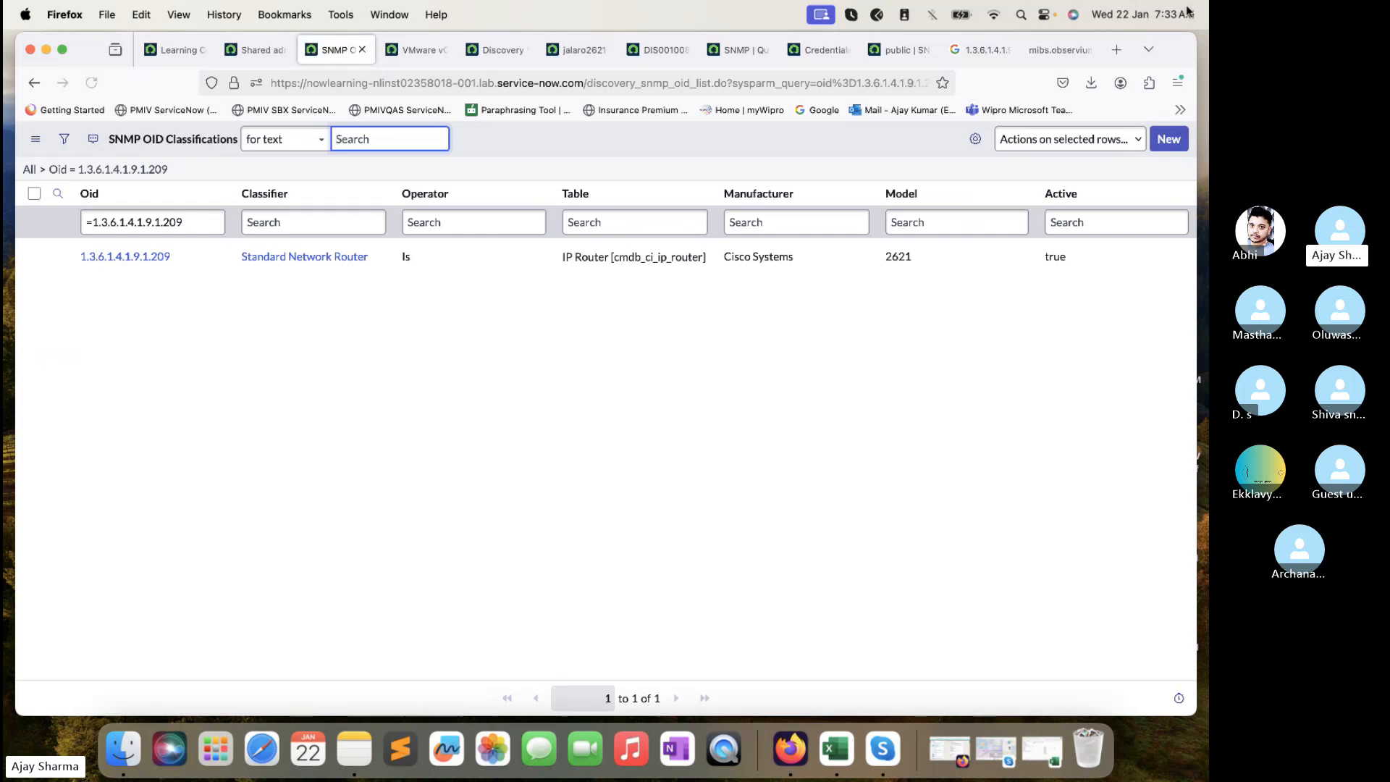
left_click(1061, 50)
- Find 1.3.6.1.4.1.9.1.209 on the Observium MIB page to confirm it is cisco2621
key("super+f")
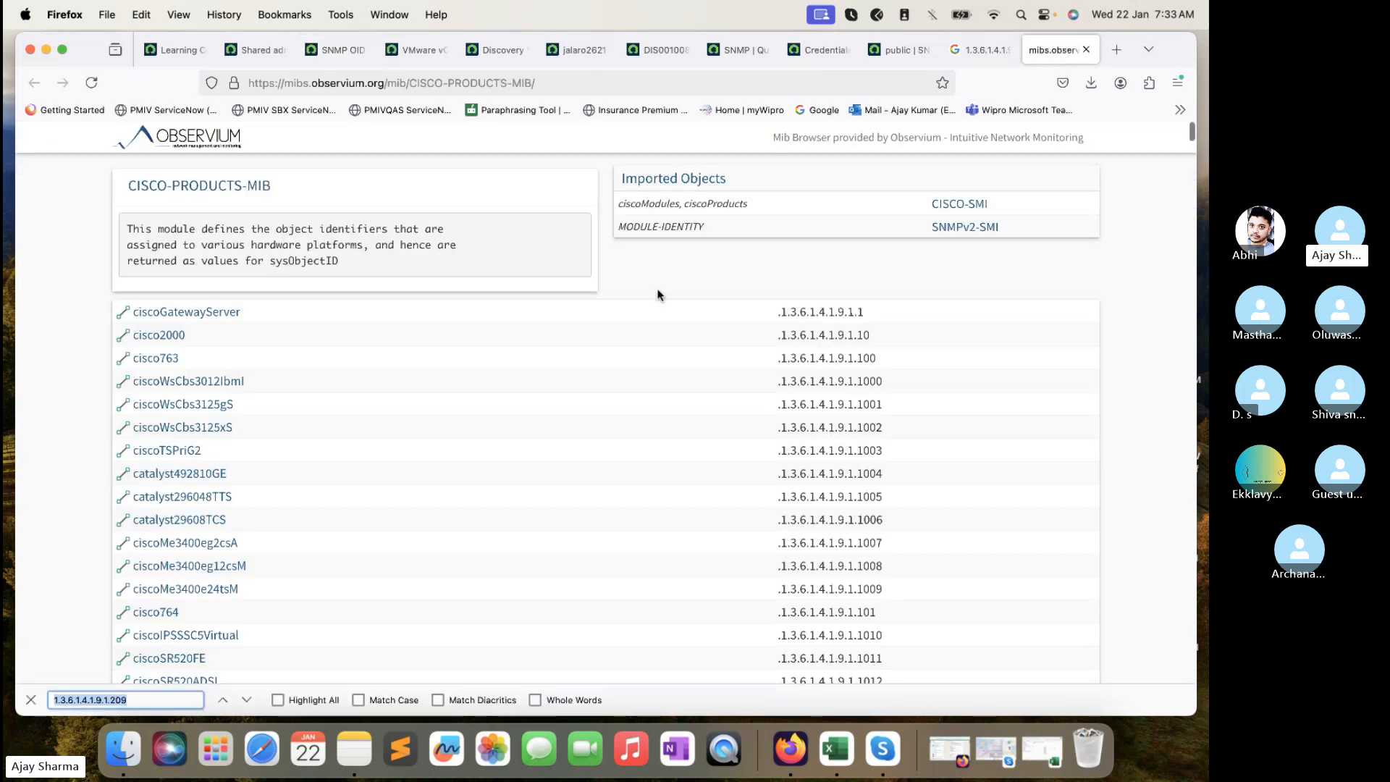
type("1.3.6.1.4.1.9.1.209")
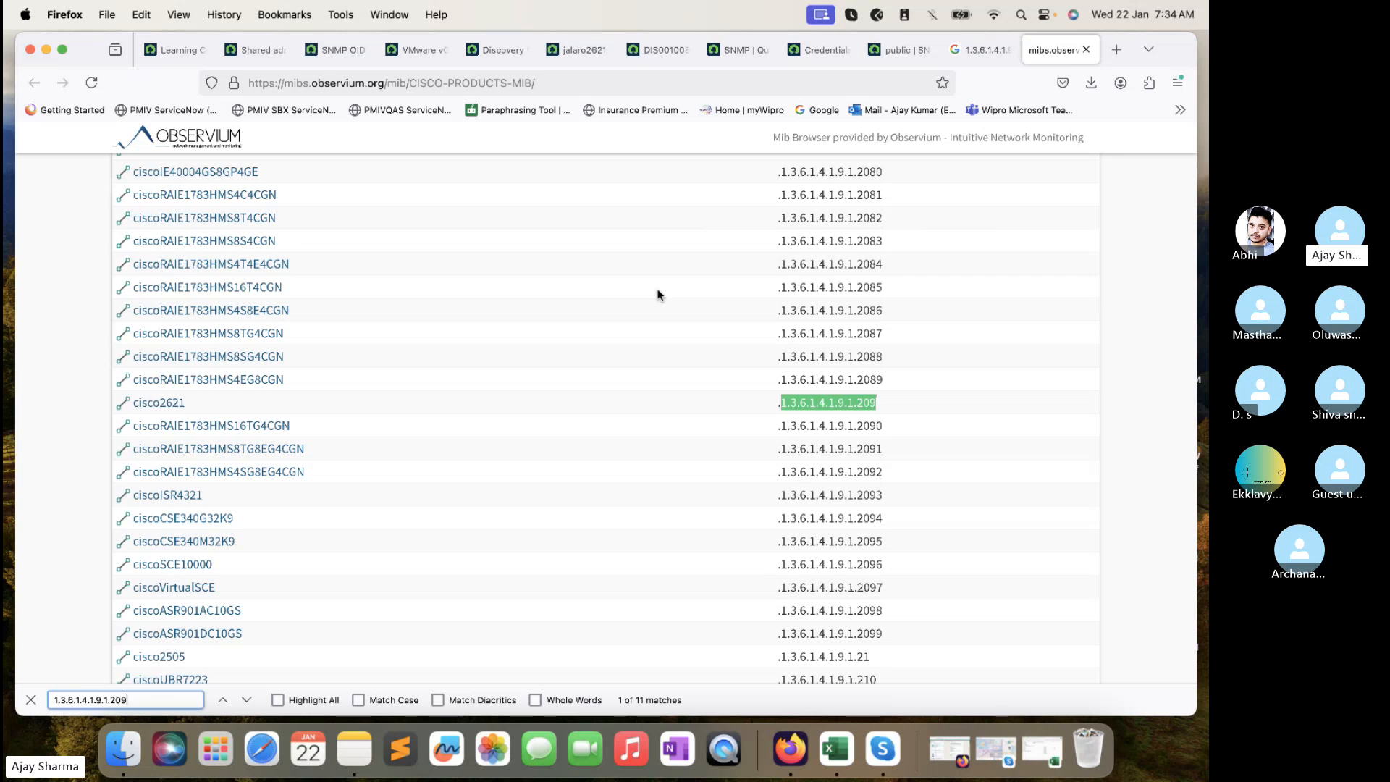
key("super+f")
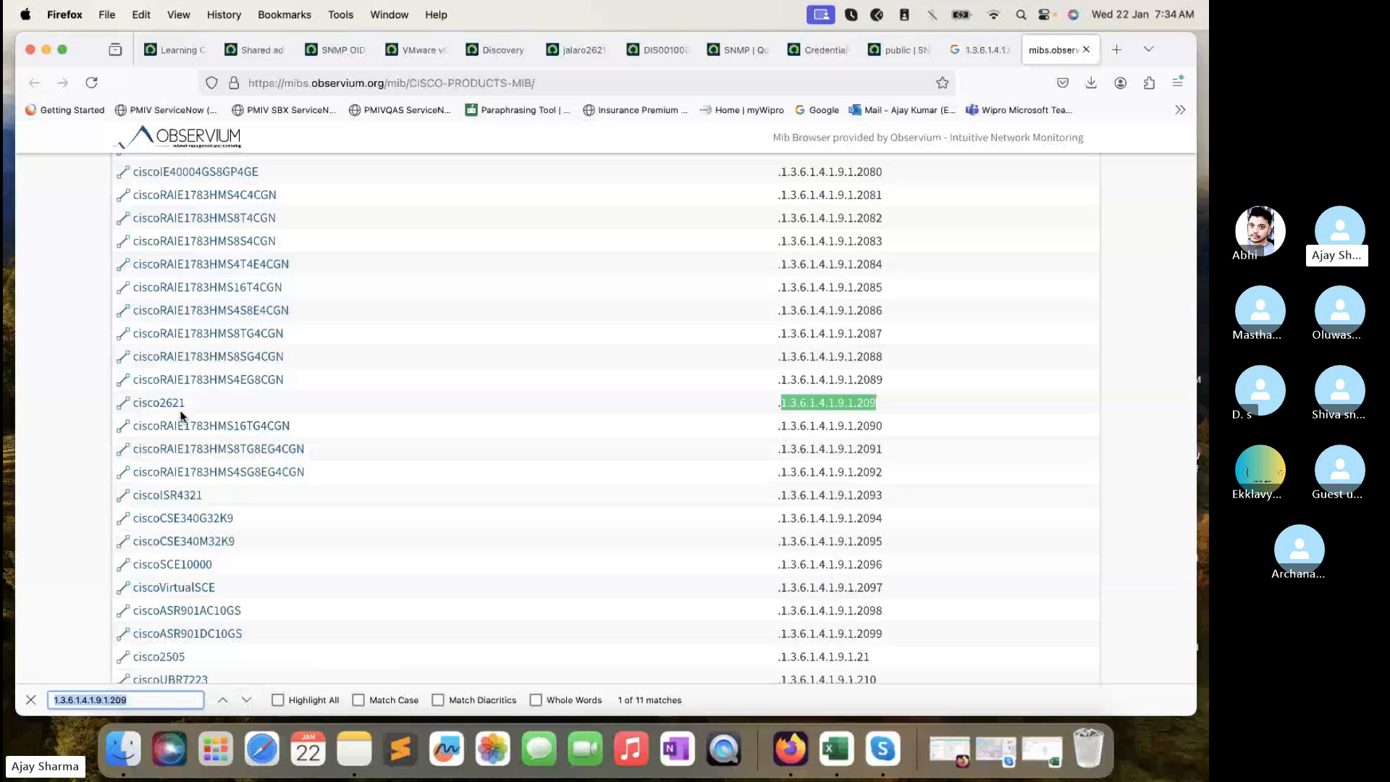
left_click(335, 49)
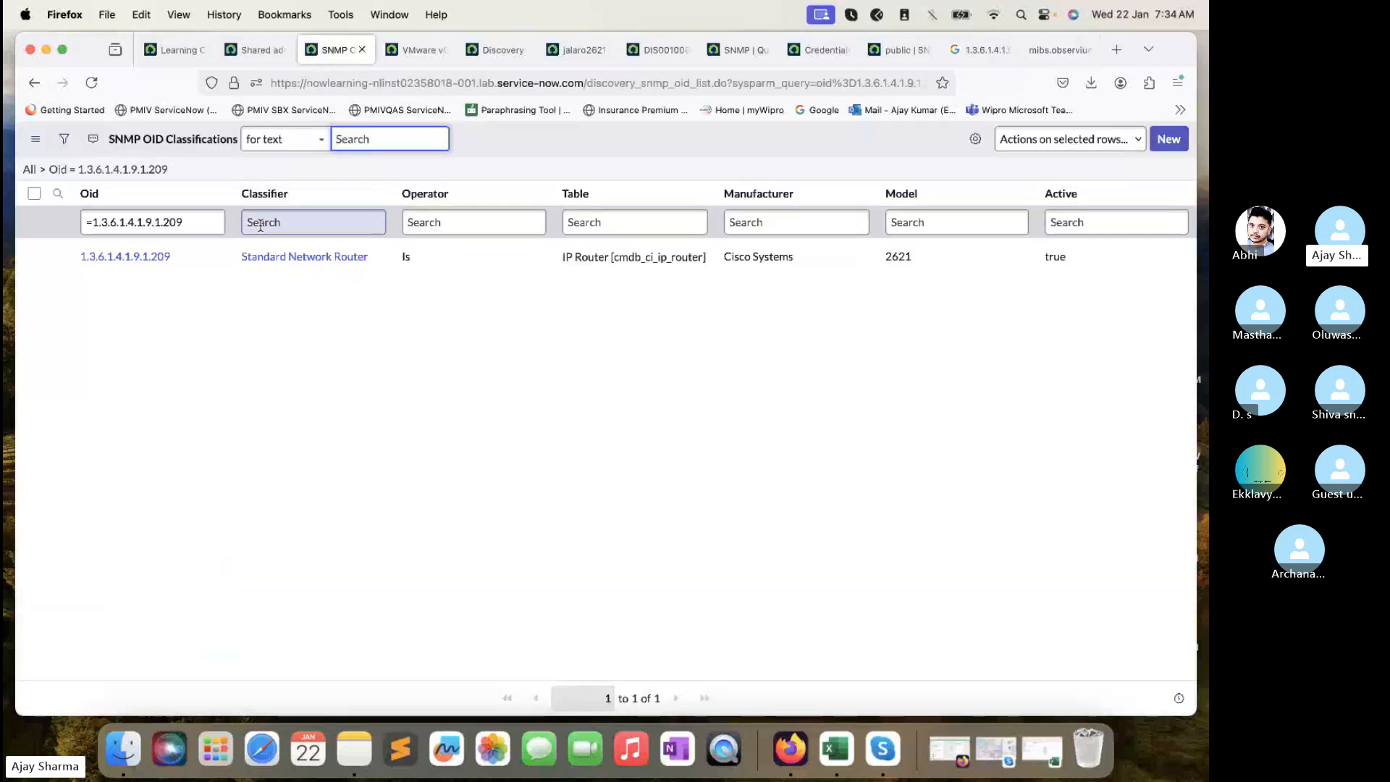
- Open the 1.3.6.1.4.1.9.1.209 classification record and screenshot its top section
left_click(144, 266, "super")
left_click(394, 50)
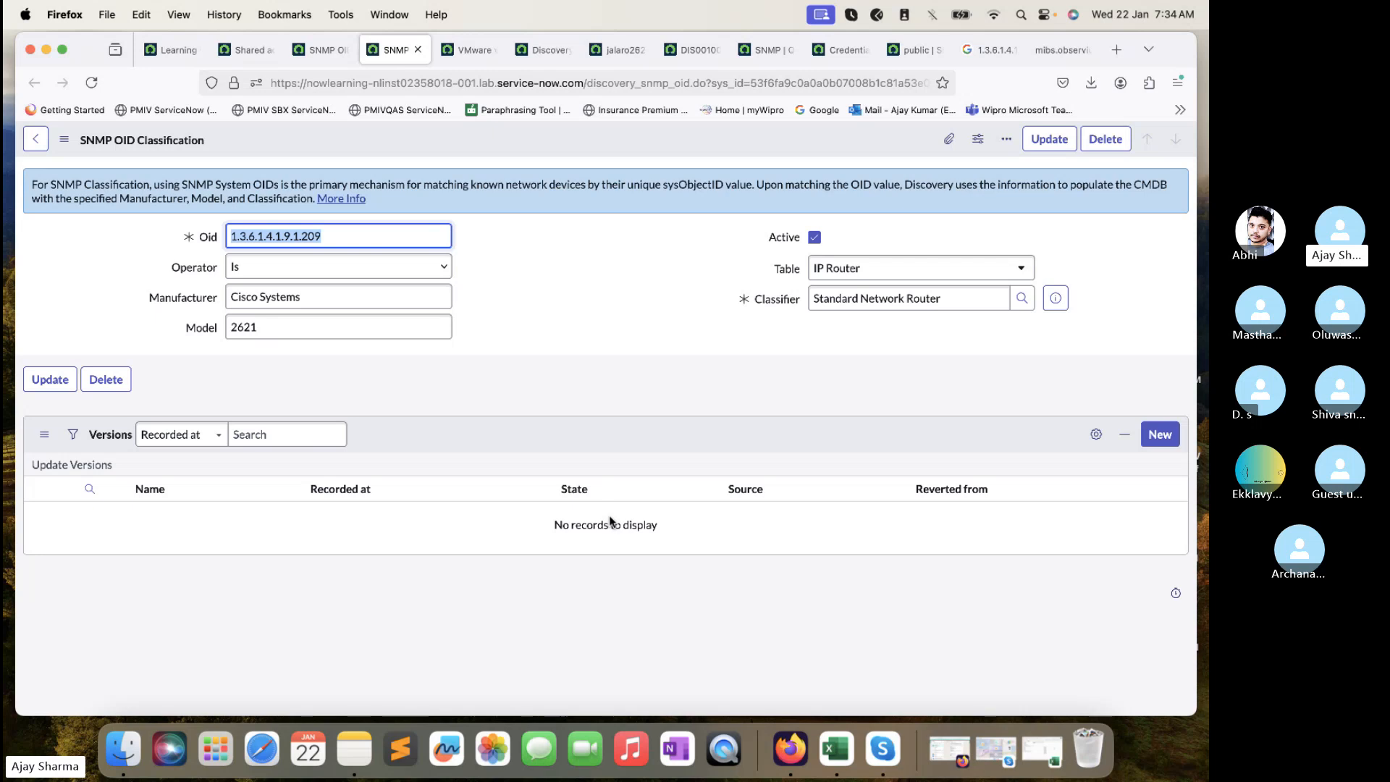
key("super+shift+4")
left_click_drag(60, 124, 1196, 560)
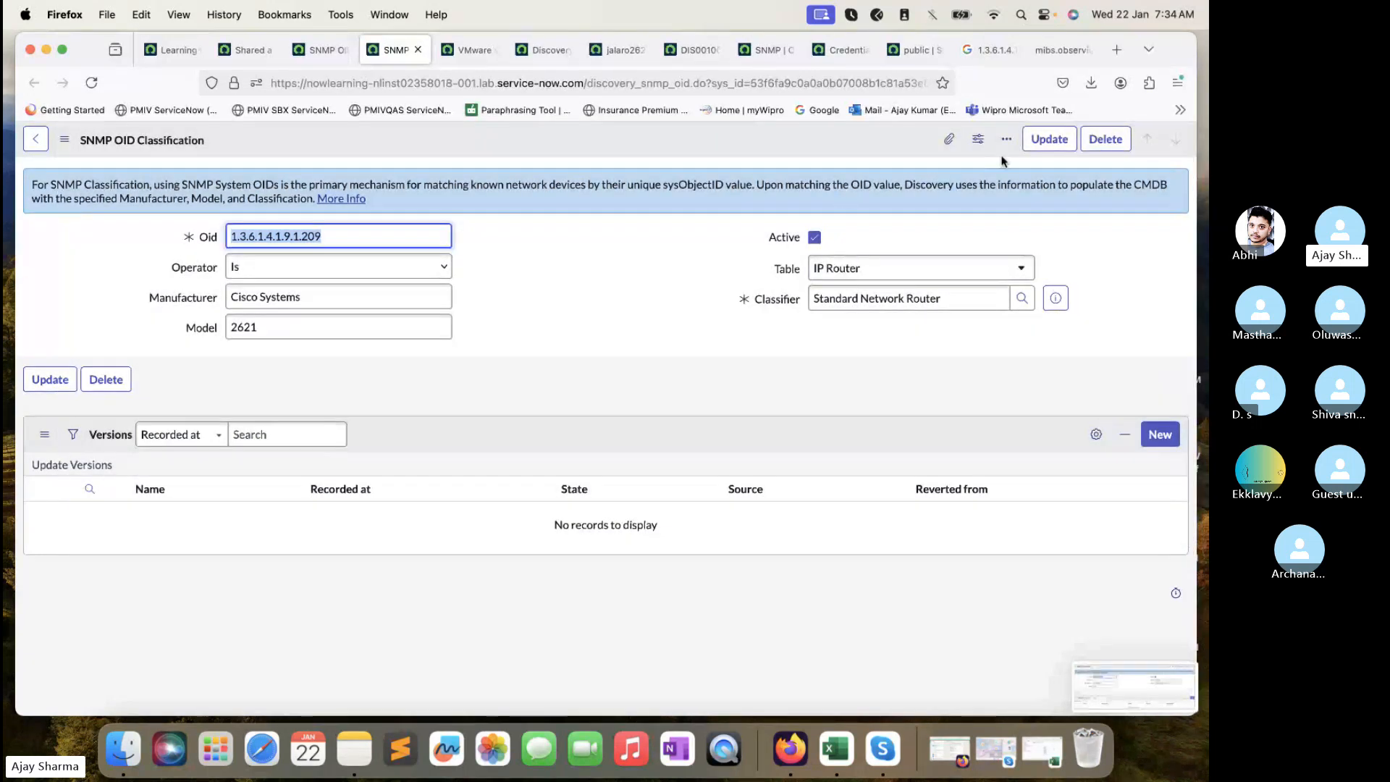
- Delete that OID classification and clear the Oid filter to list all classifications
left_click(1104, 140)
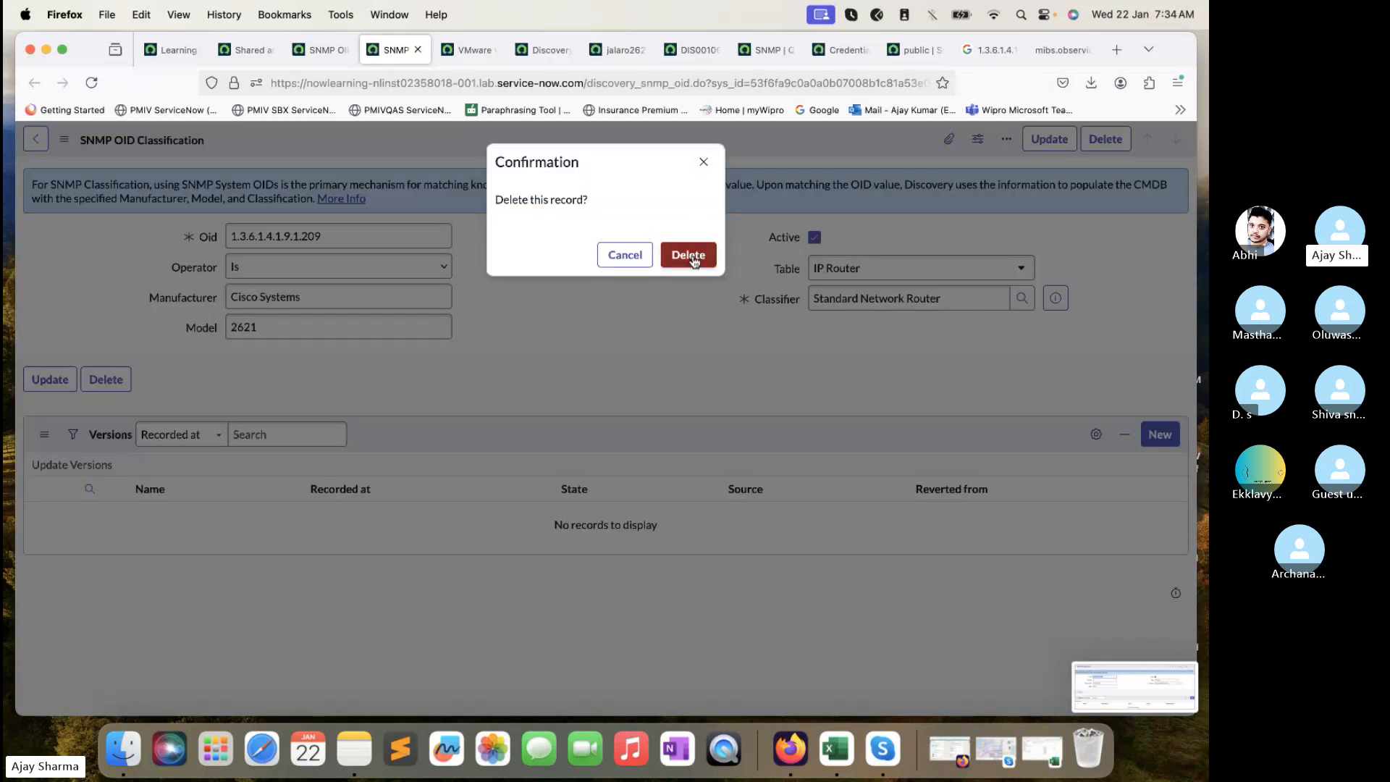
left_click(688, 255)
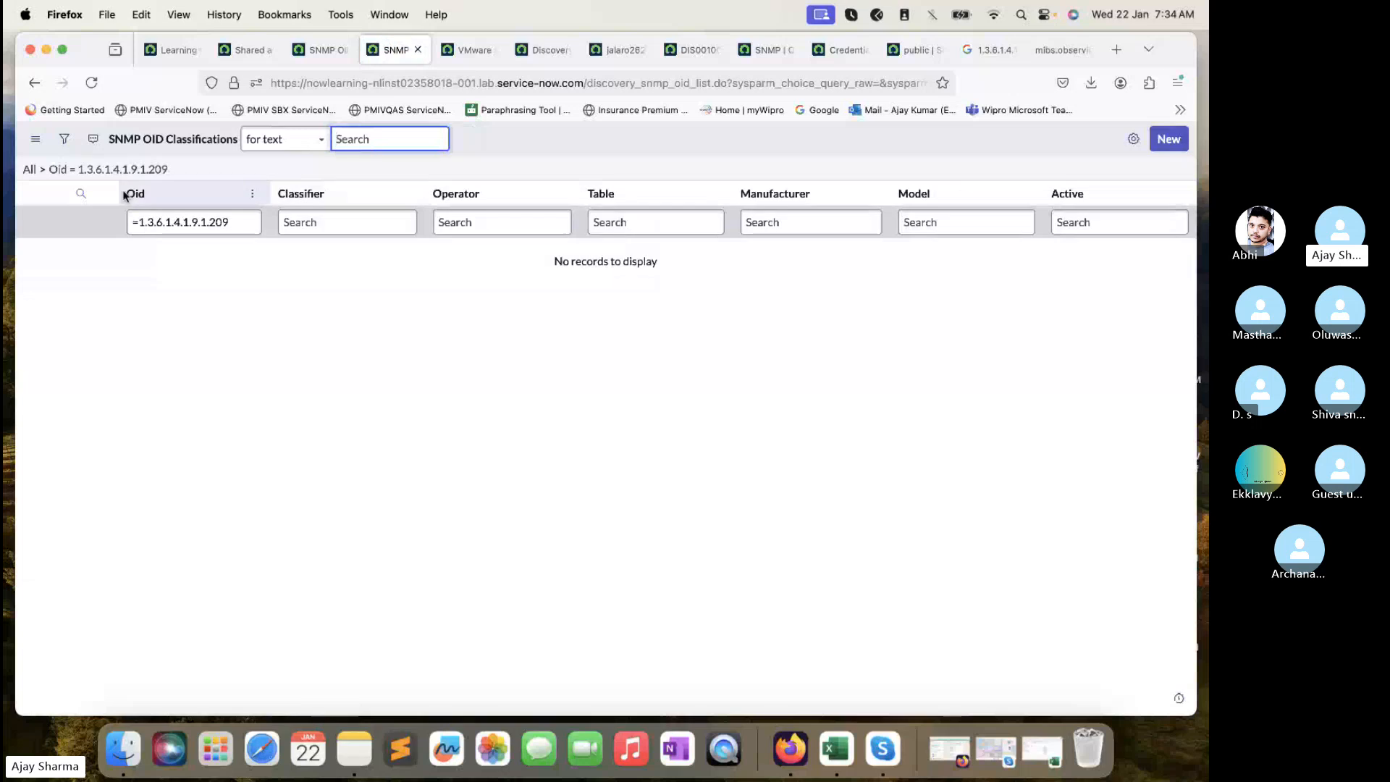
left_click(43, 170)
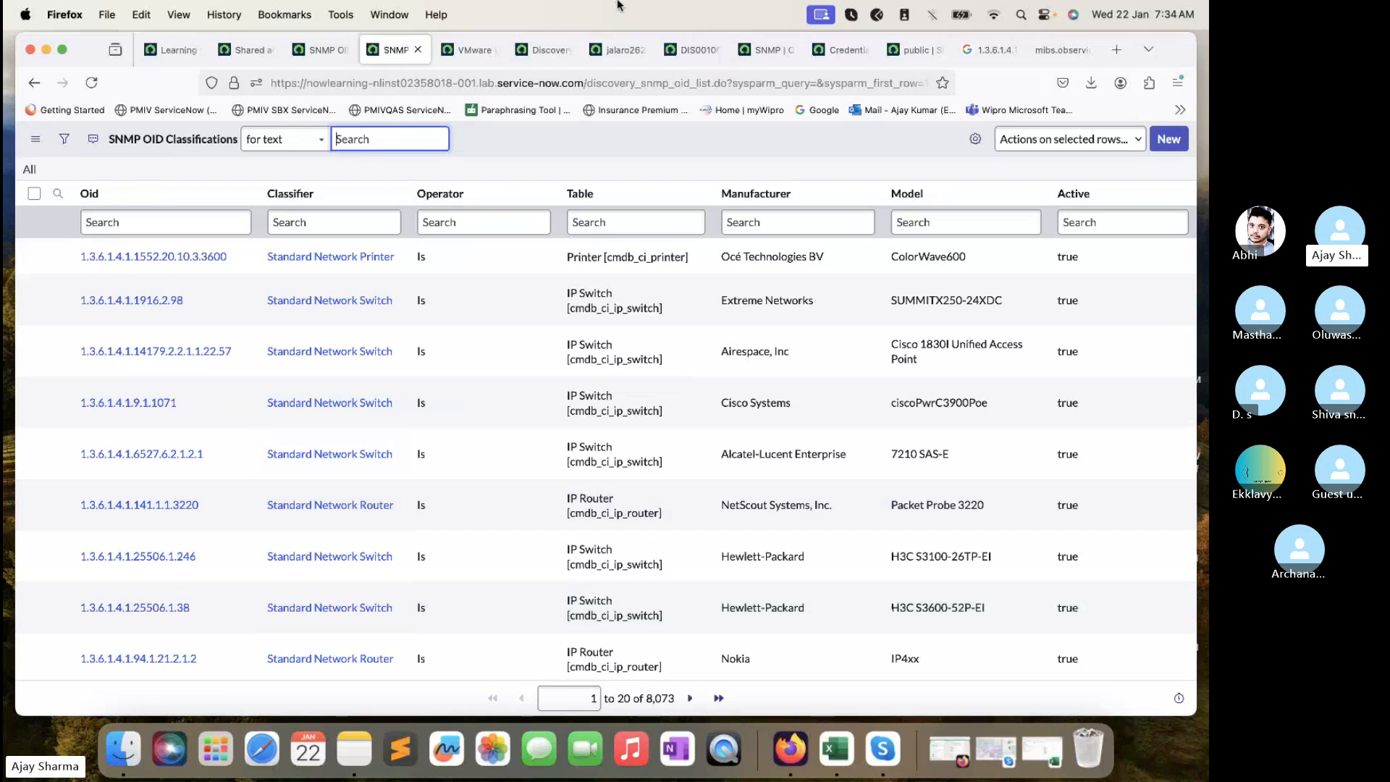
left_click(689, 50)
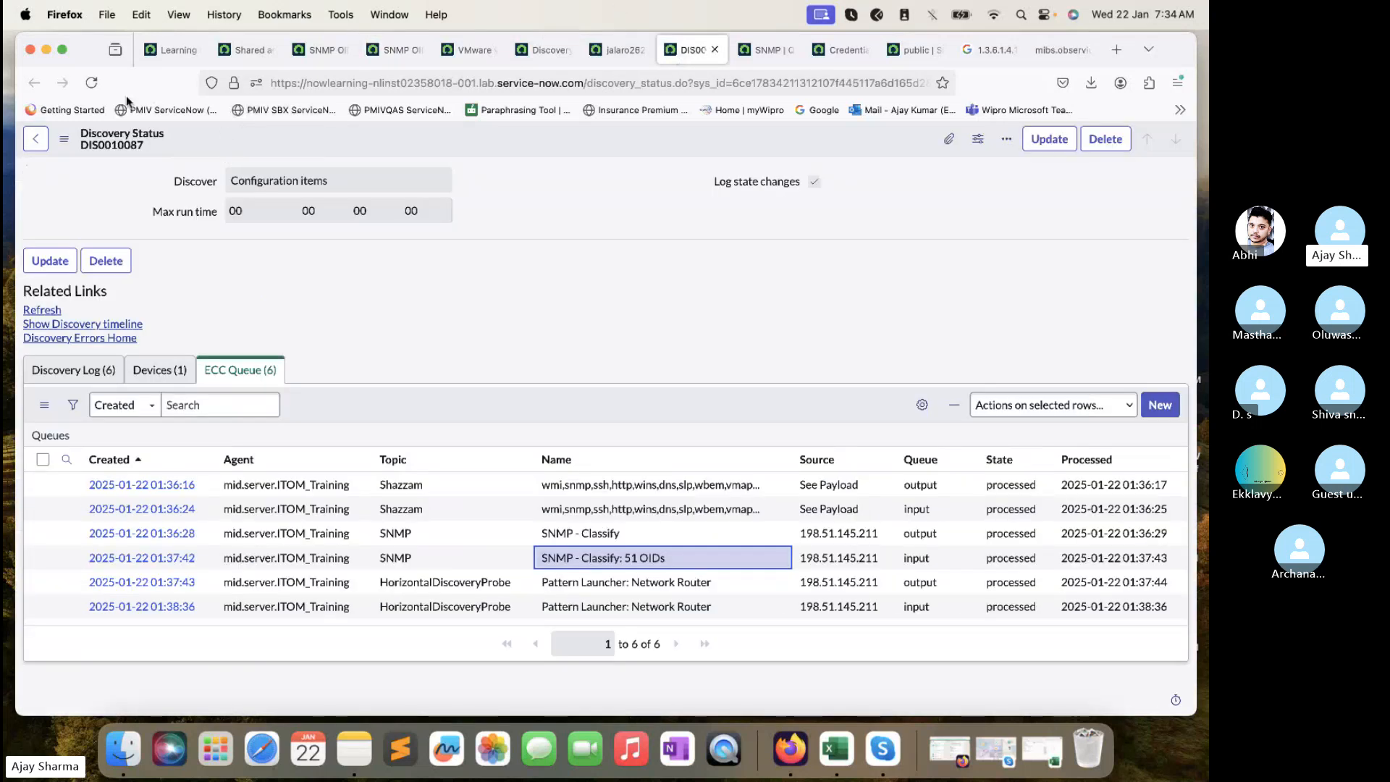
- Close the five leftover credential and queue tabs and return to Discovery Schedules
left_click(35, 139)
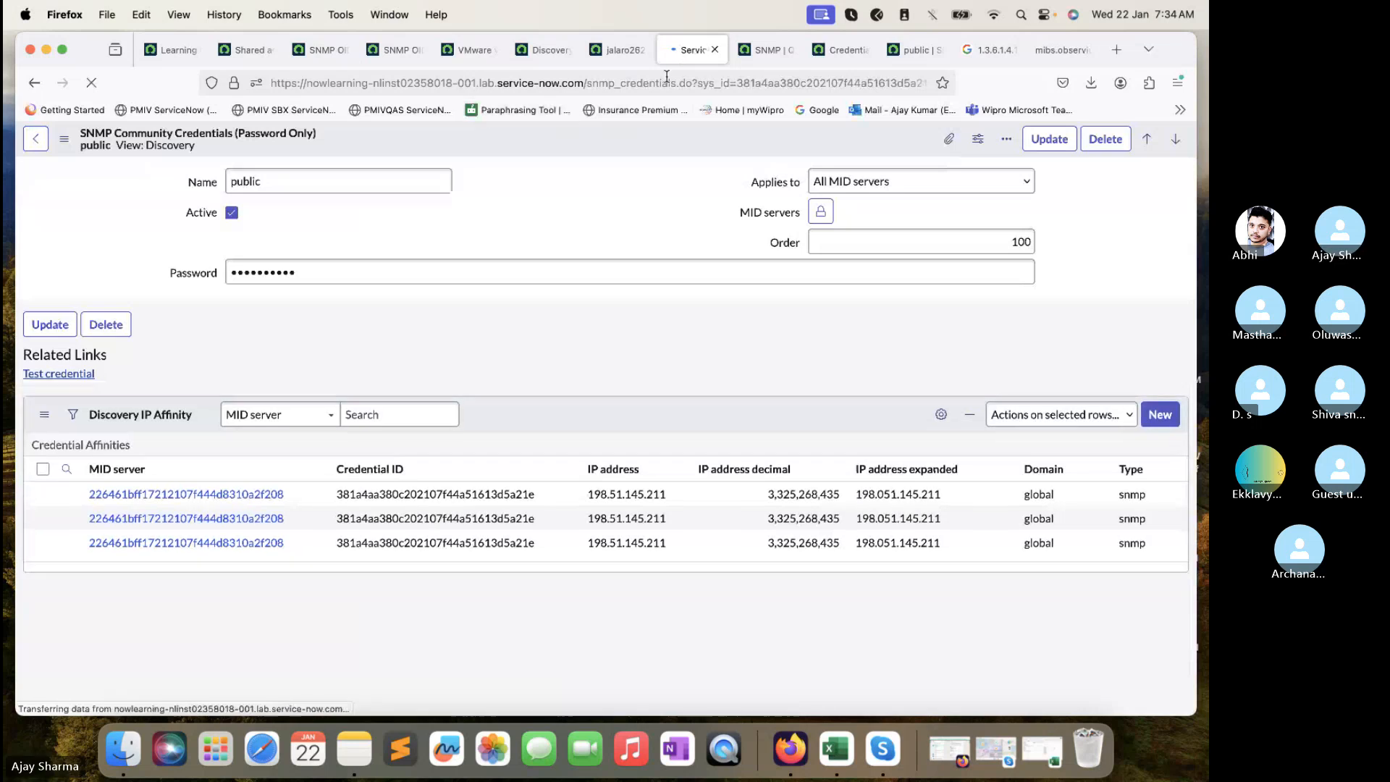
left_click(713, 49)
left_click(713, 50)
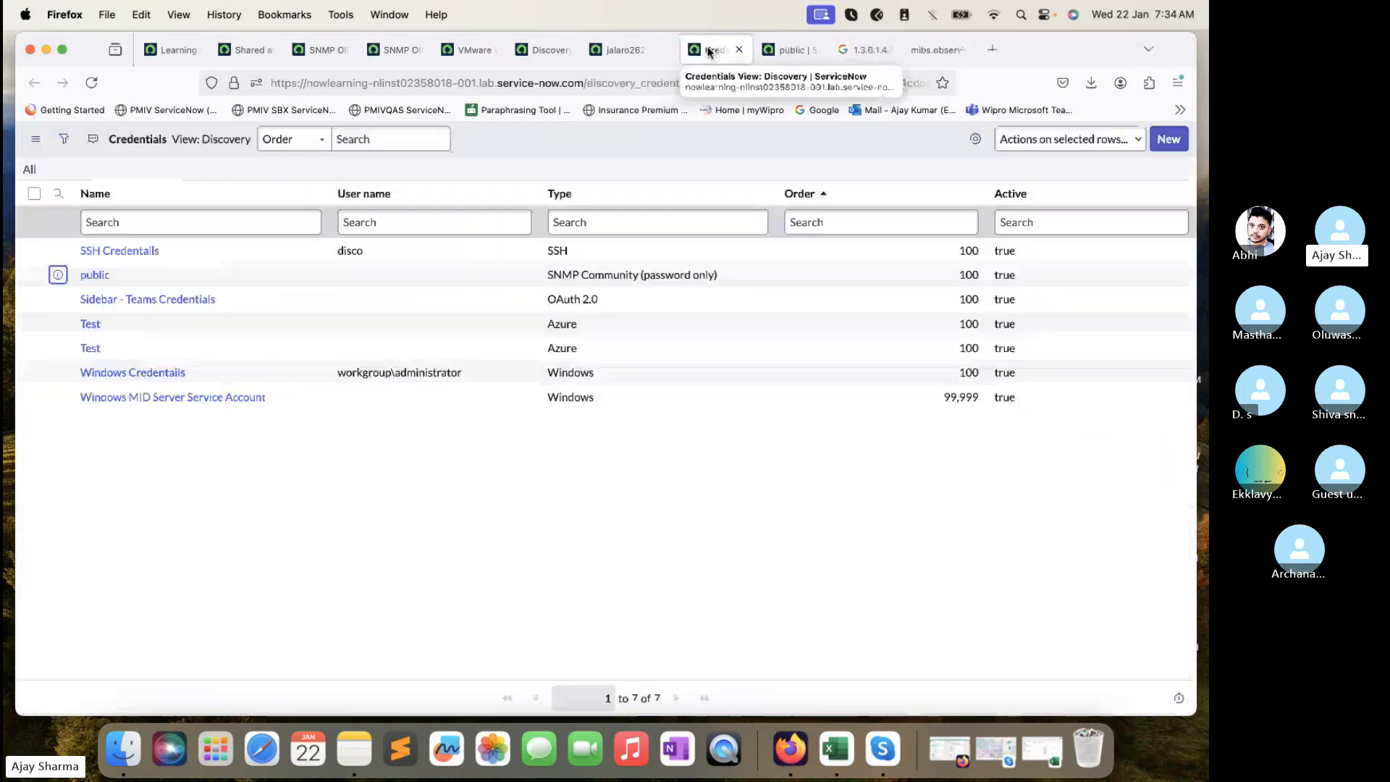
left_click(714, 50)
left_click(612, 53)
left_click(643, 51)
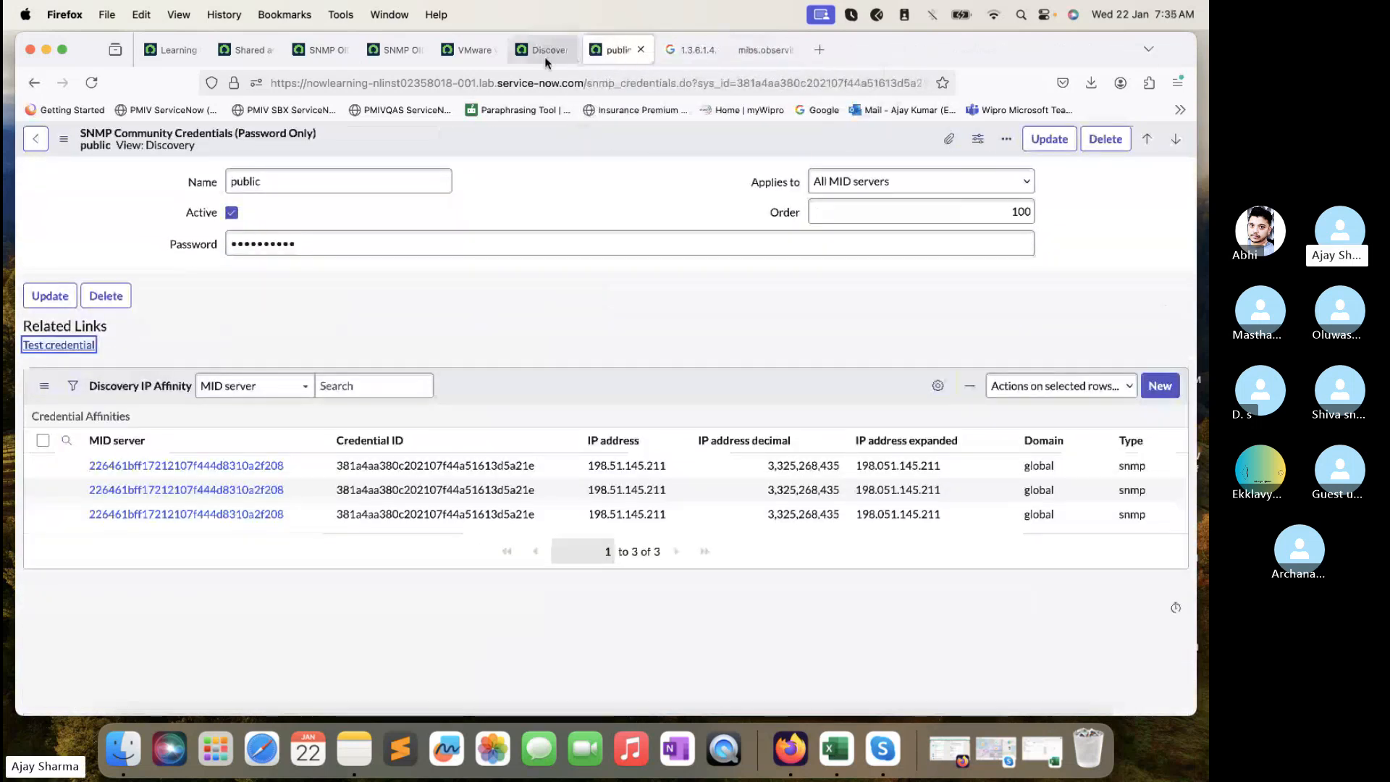
left_click(544, 57)
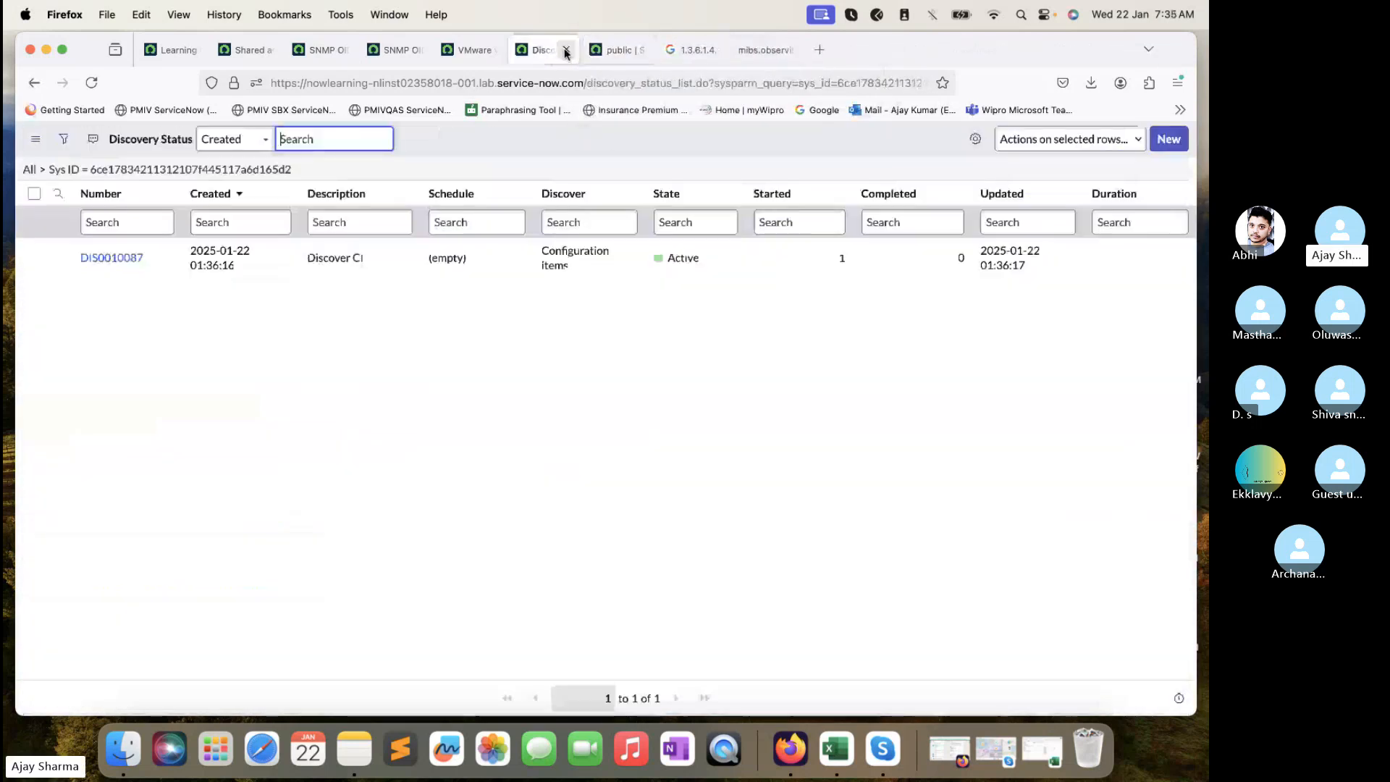
left_click(31, 86)
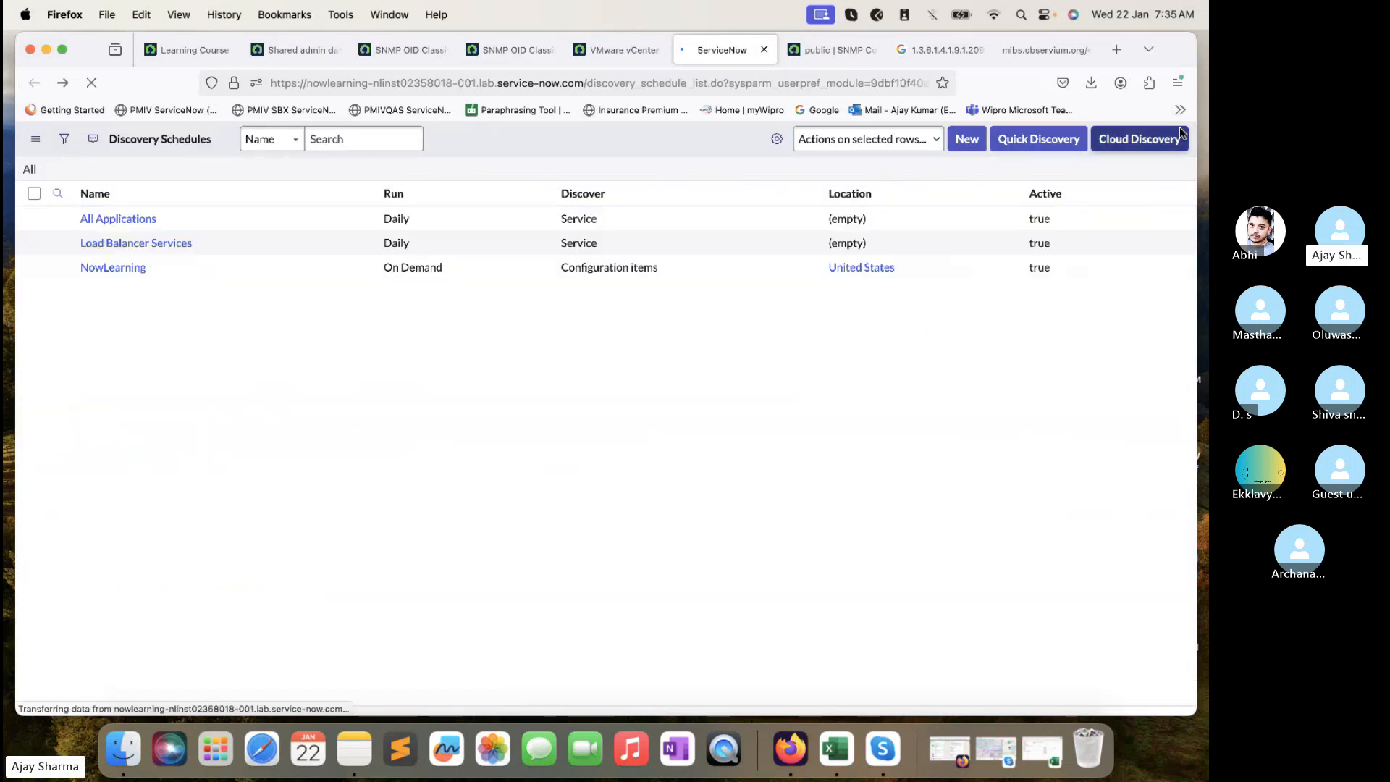
- Run a Quick Discovery of 198.51.145.211 on ITOM_Training and open the resulting DIS0010088 status
left_click(1046, 141)
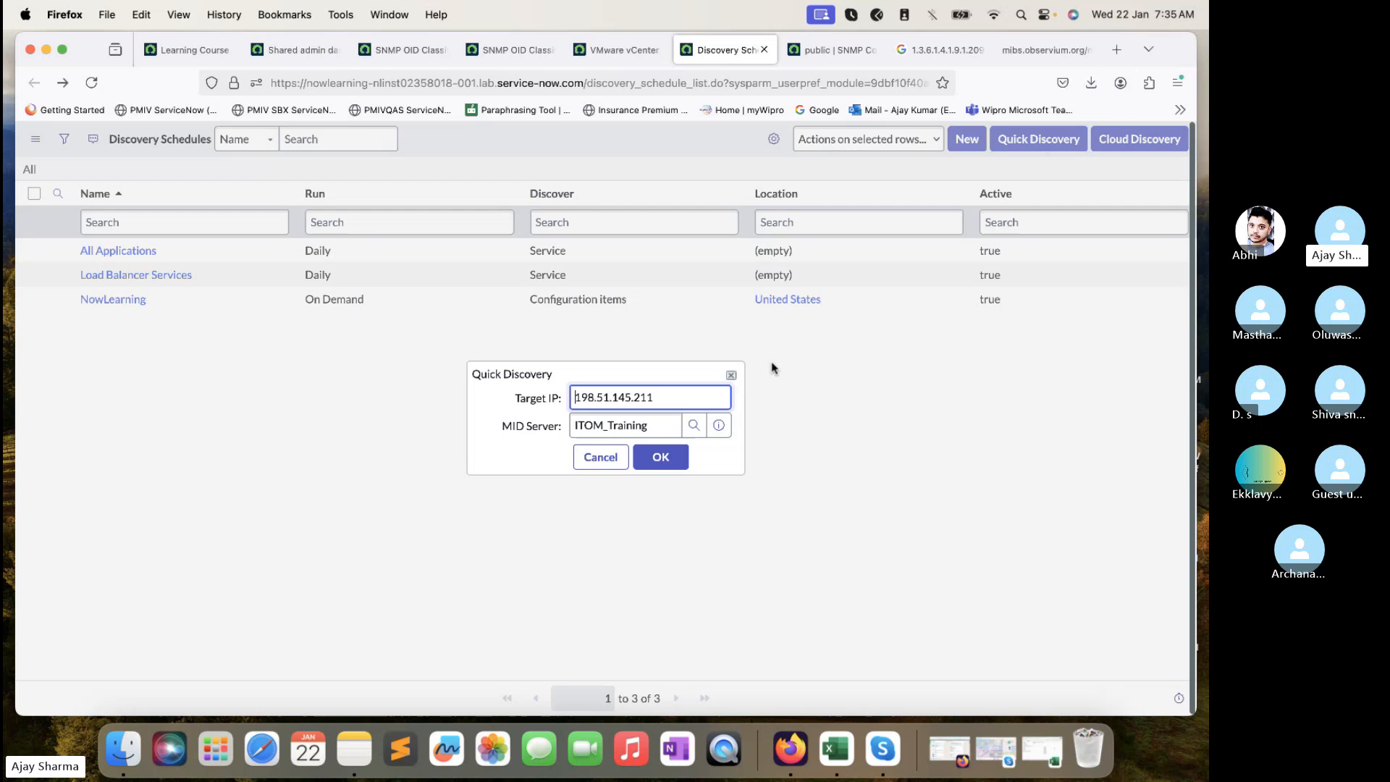
left_click(676, 465)
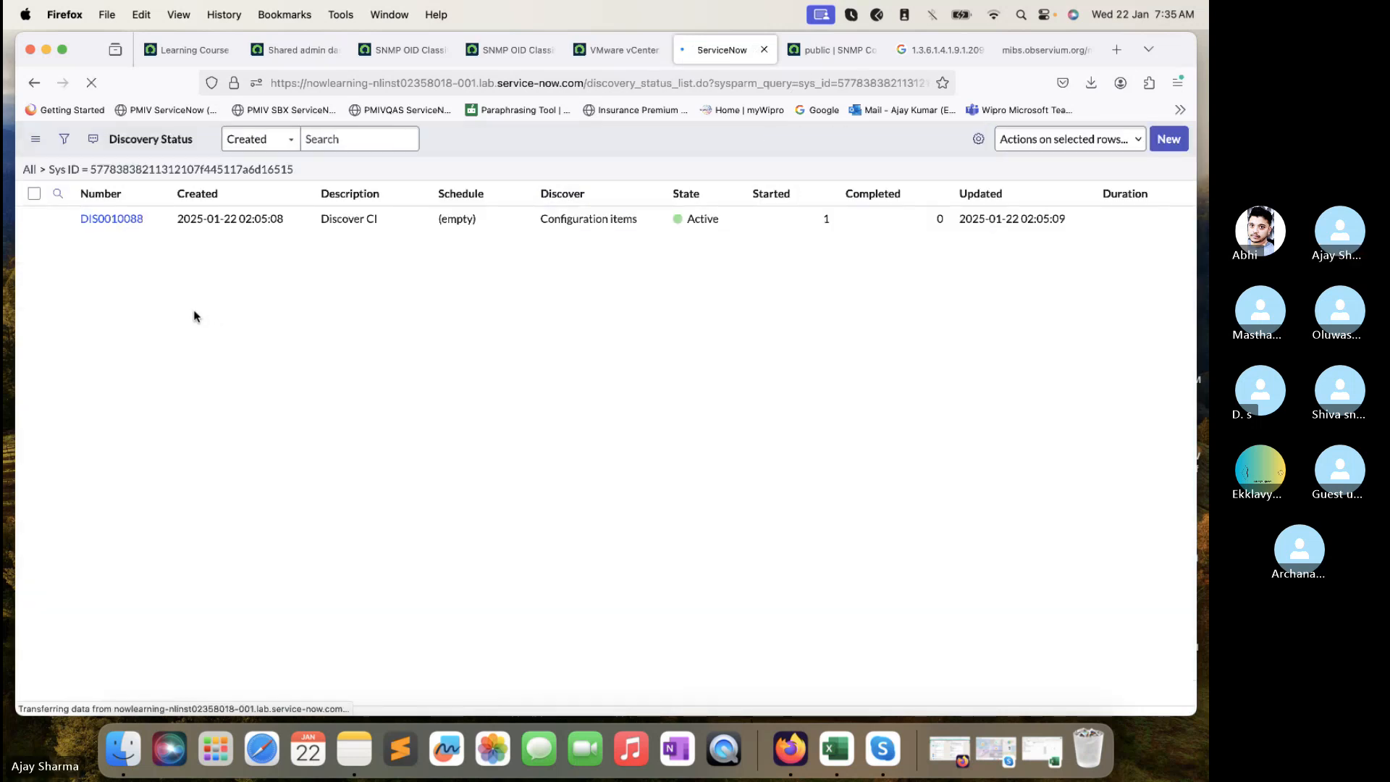
left_click(115, 220, "super")
left_click(762, 49)
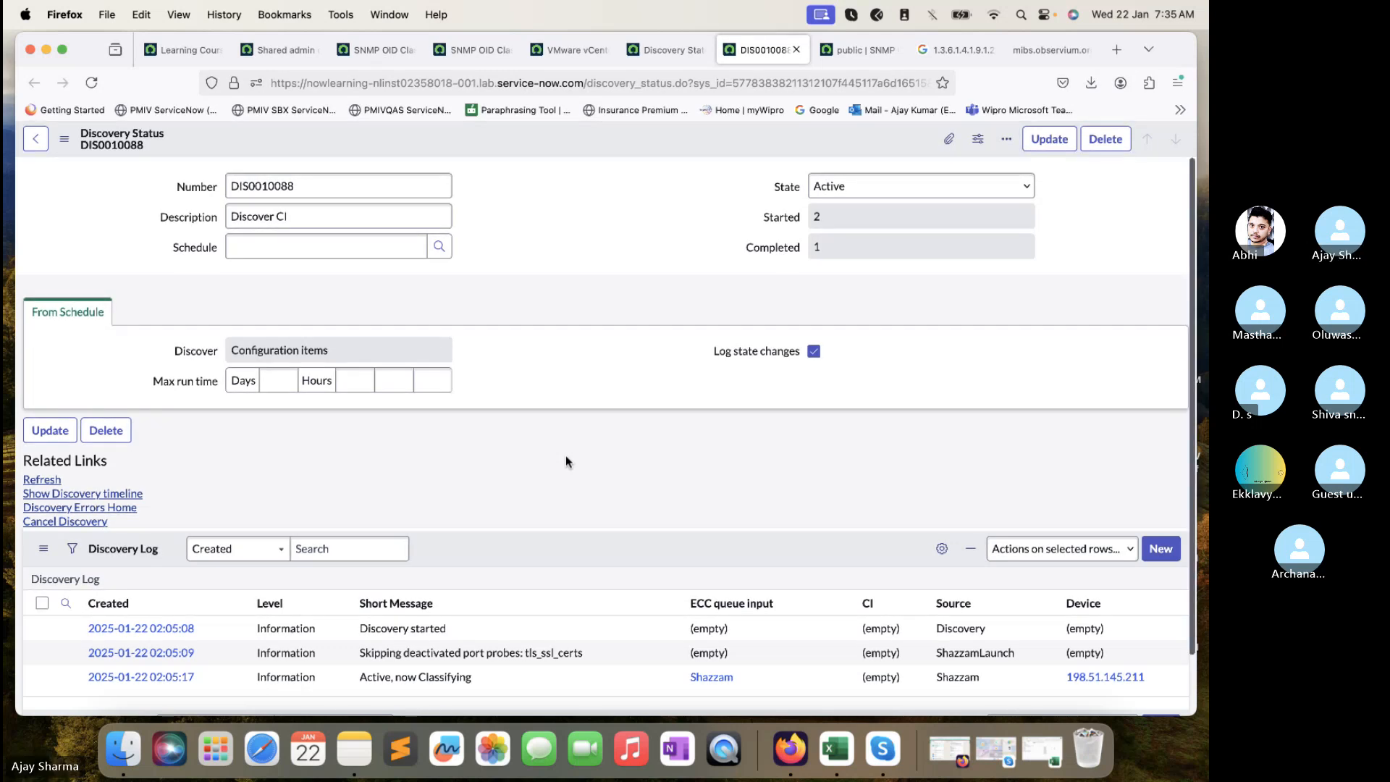
- Review DIS0010088's Devices and ECC Queue entries, showing the device unclassified for lack of WMI
scroll(566, 456, "down", 3)
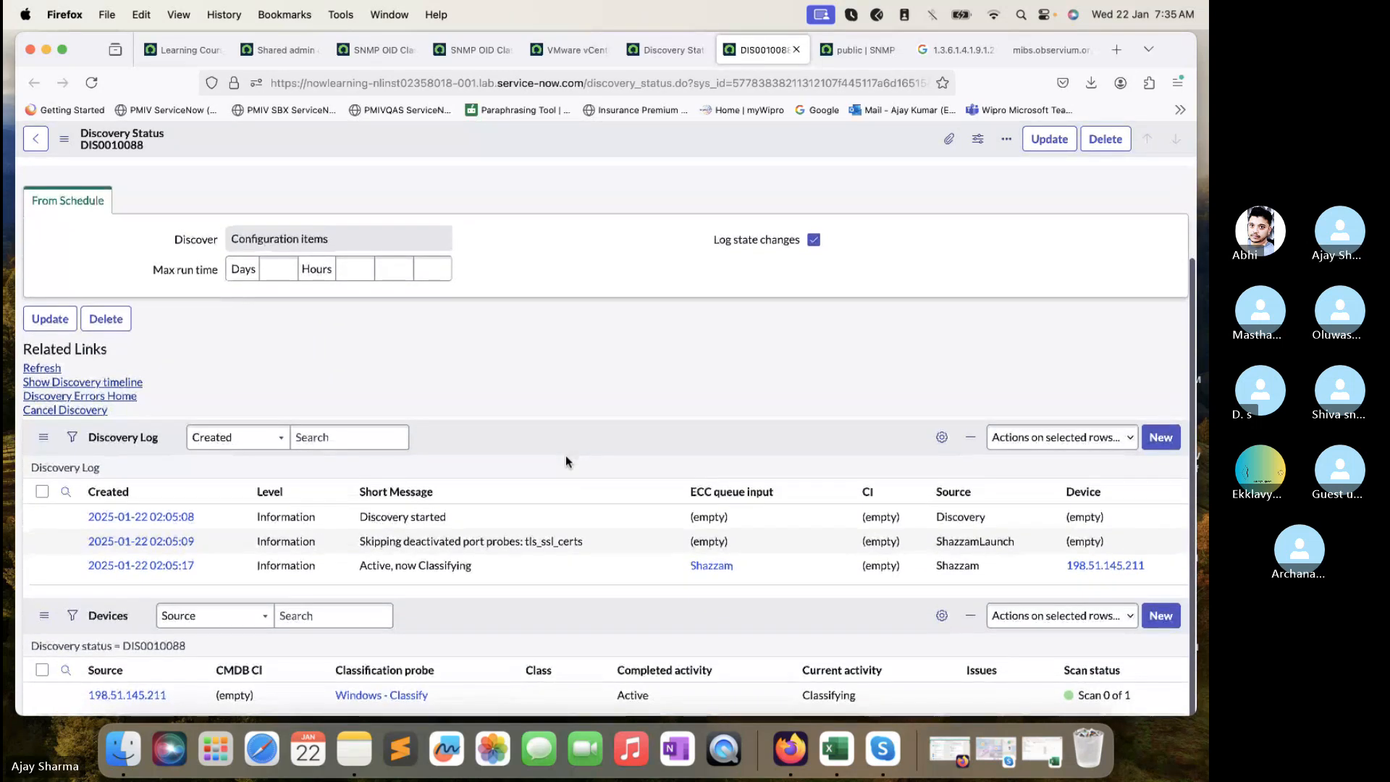
scroll(566, 455, "up", 3)
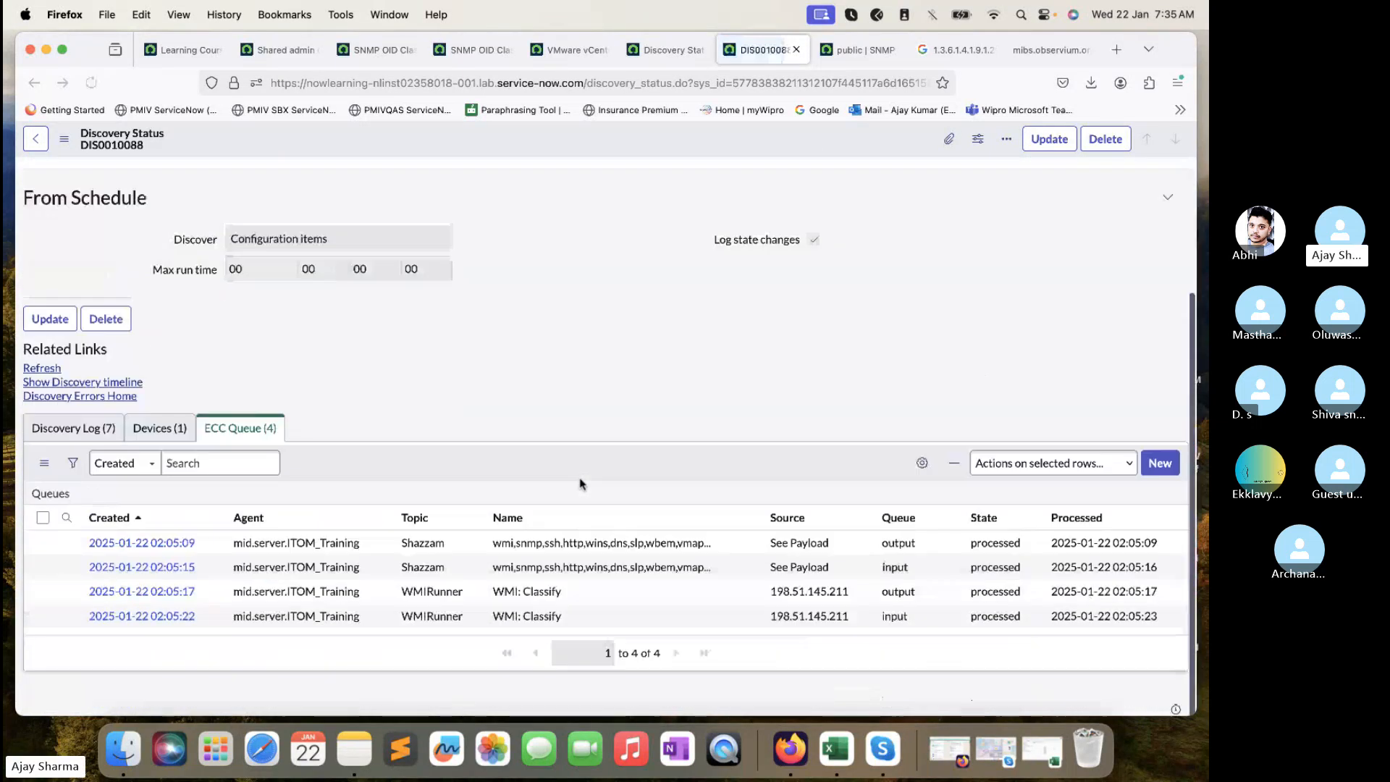
left_click(172, 428)
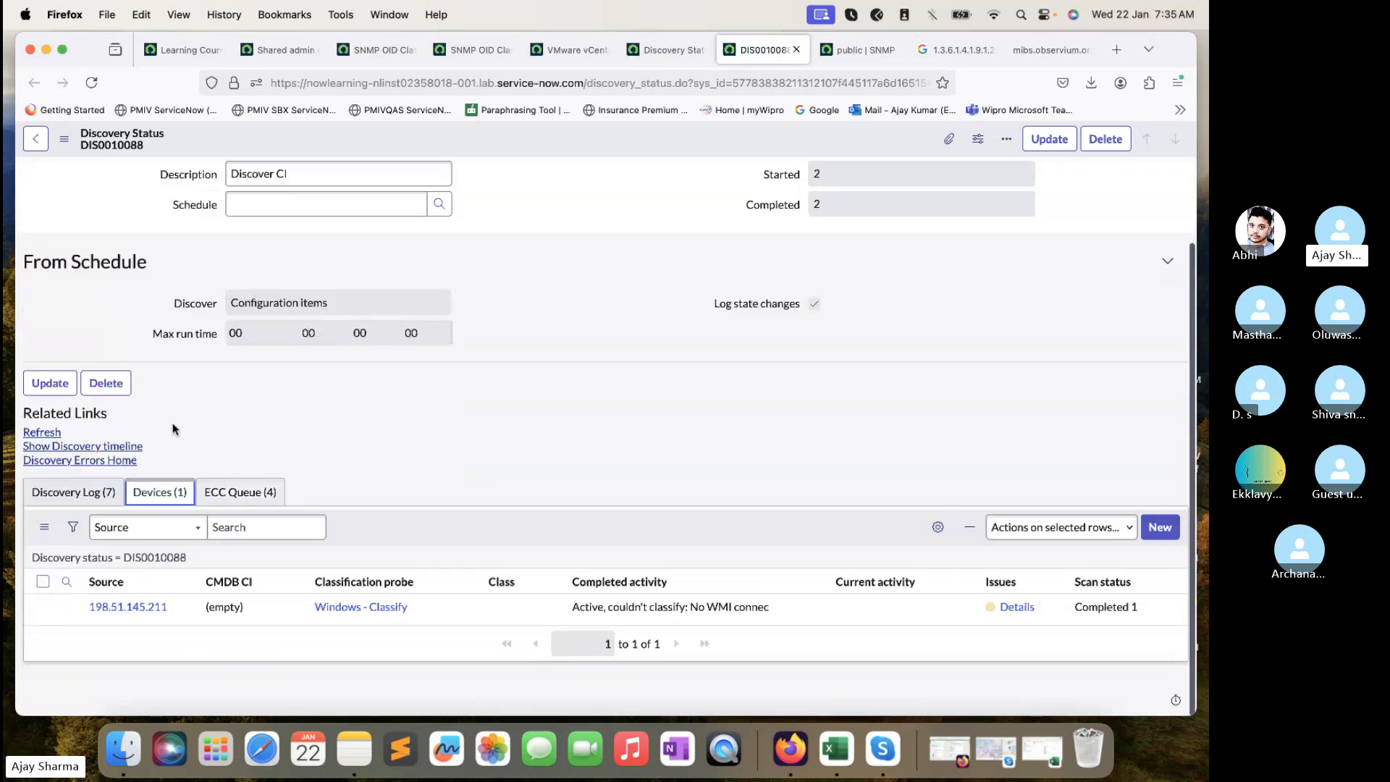
left_click(259, 488)
scroll(259, 488, "down", 2)
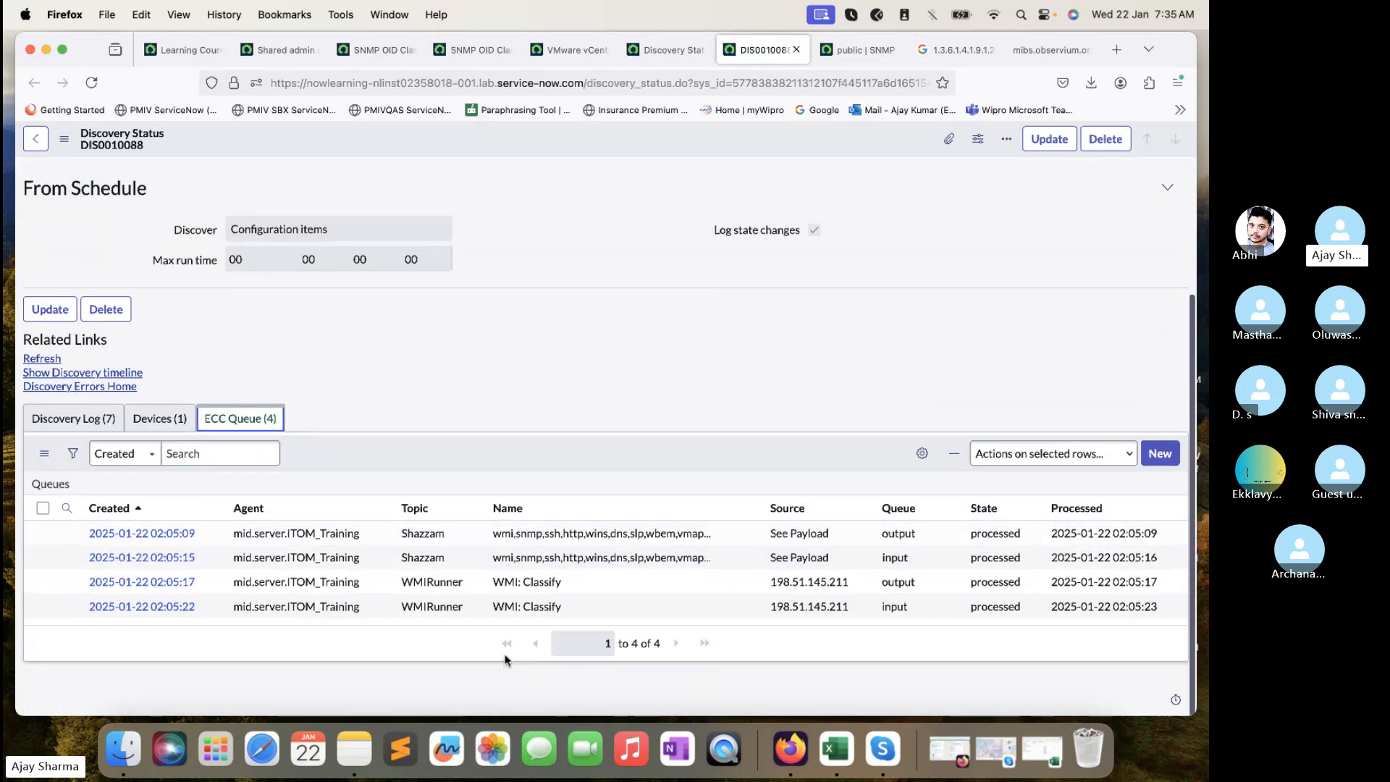
left_click_drag(579, 616, 443, 589)
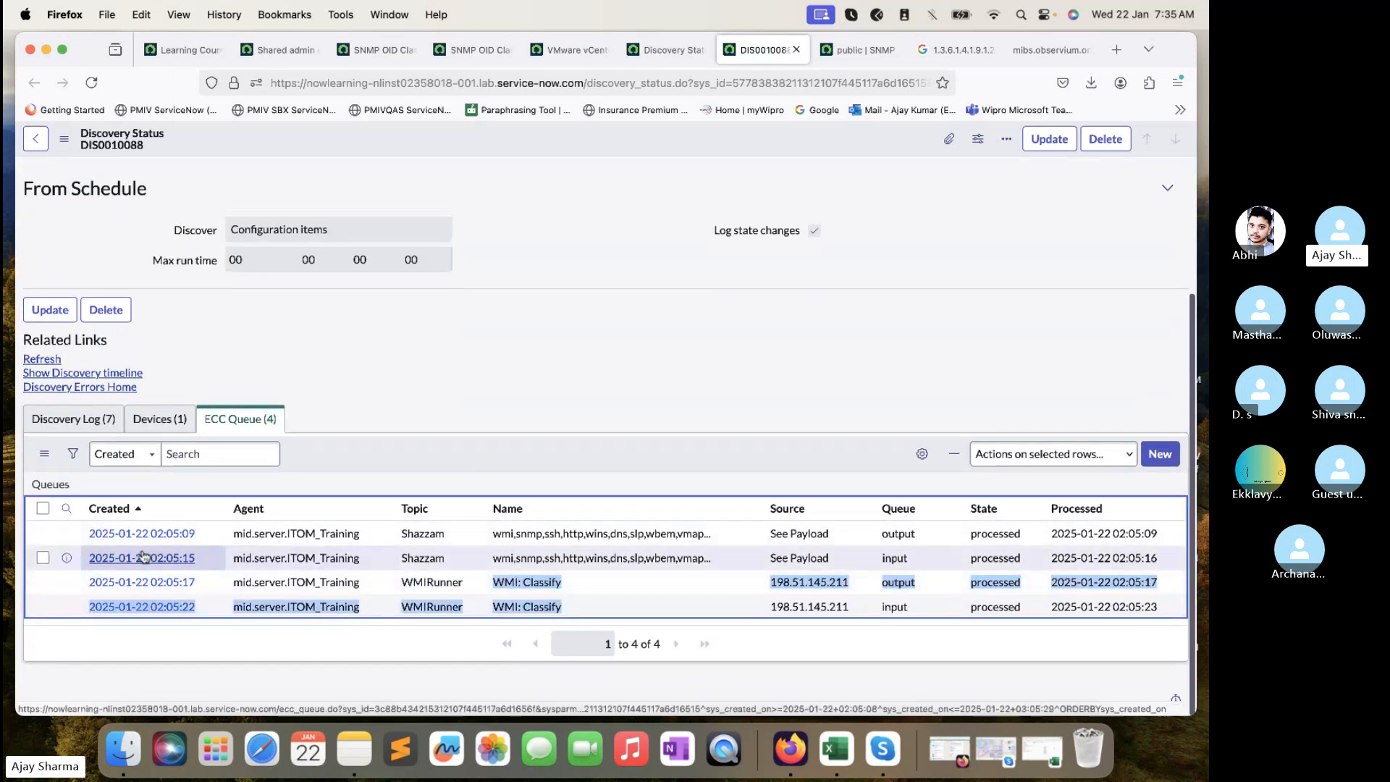
- Read the Shazzam input record's payload XML, showing port 135 open and WinRM timed out
right_click(62, 564)
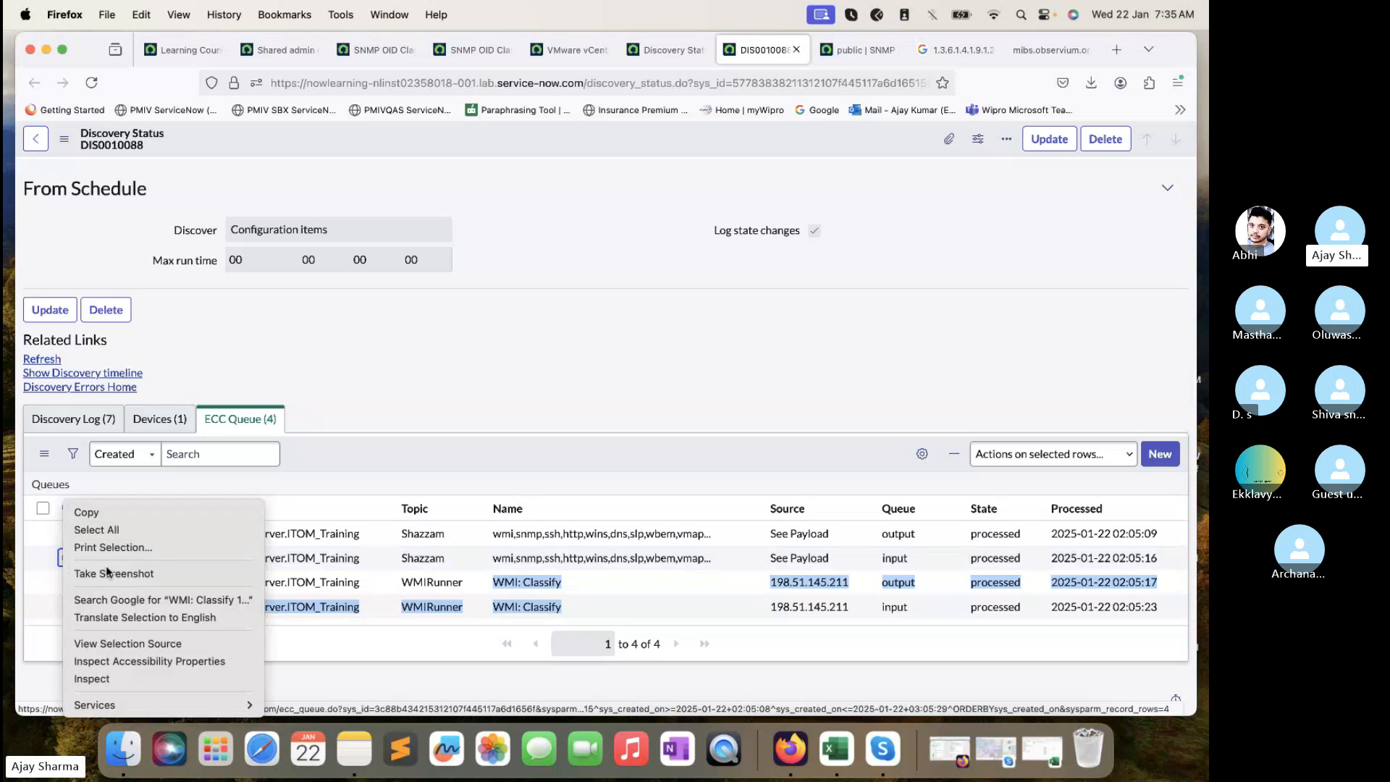
left_click(411, 367)
right_click(66, 557)
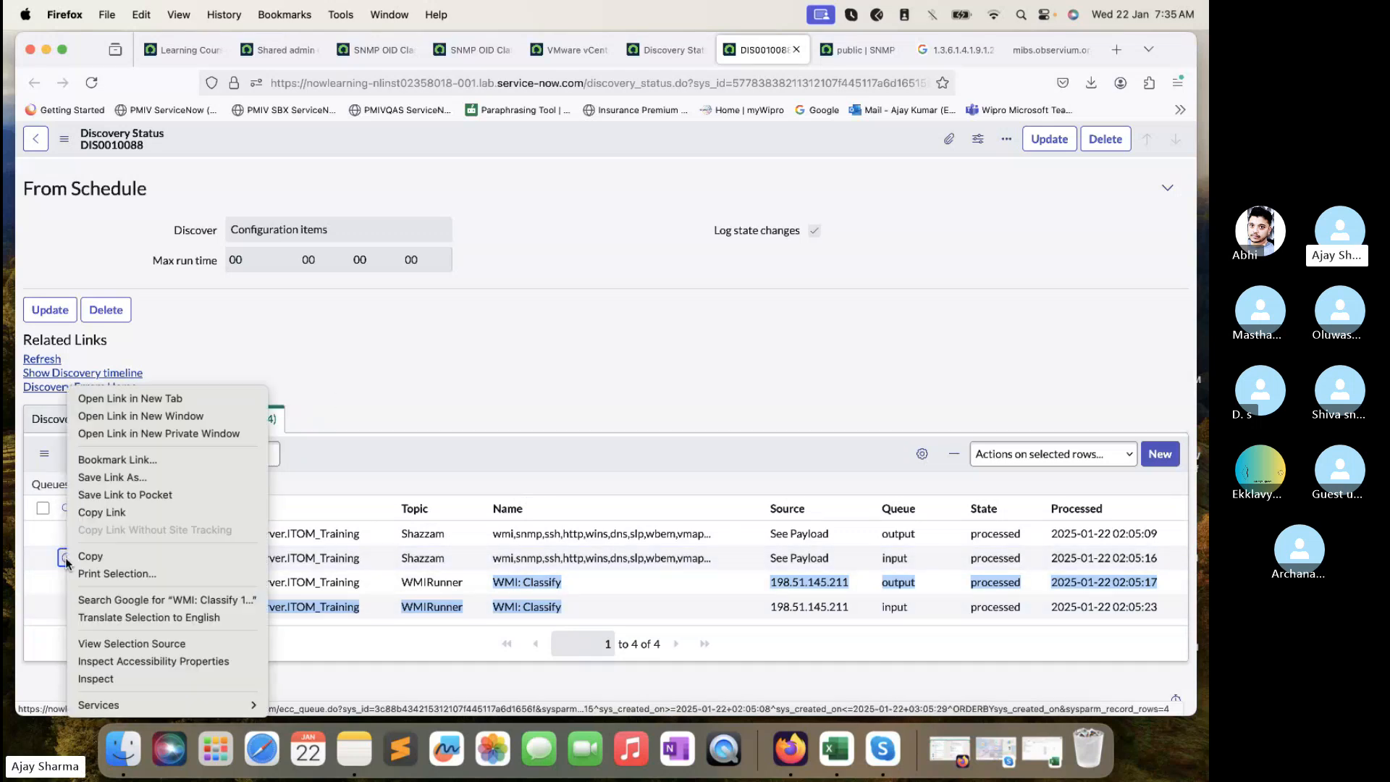
left_click(171, 400)
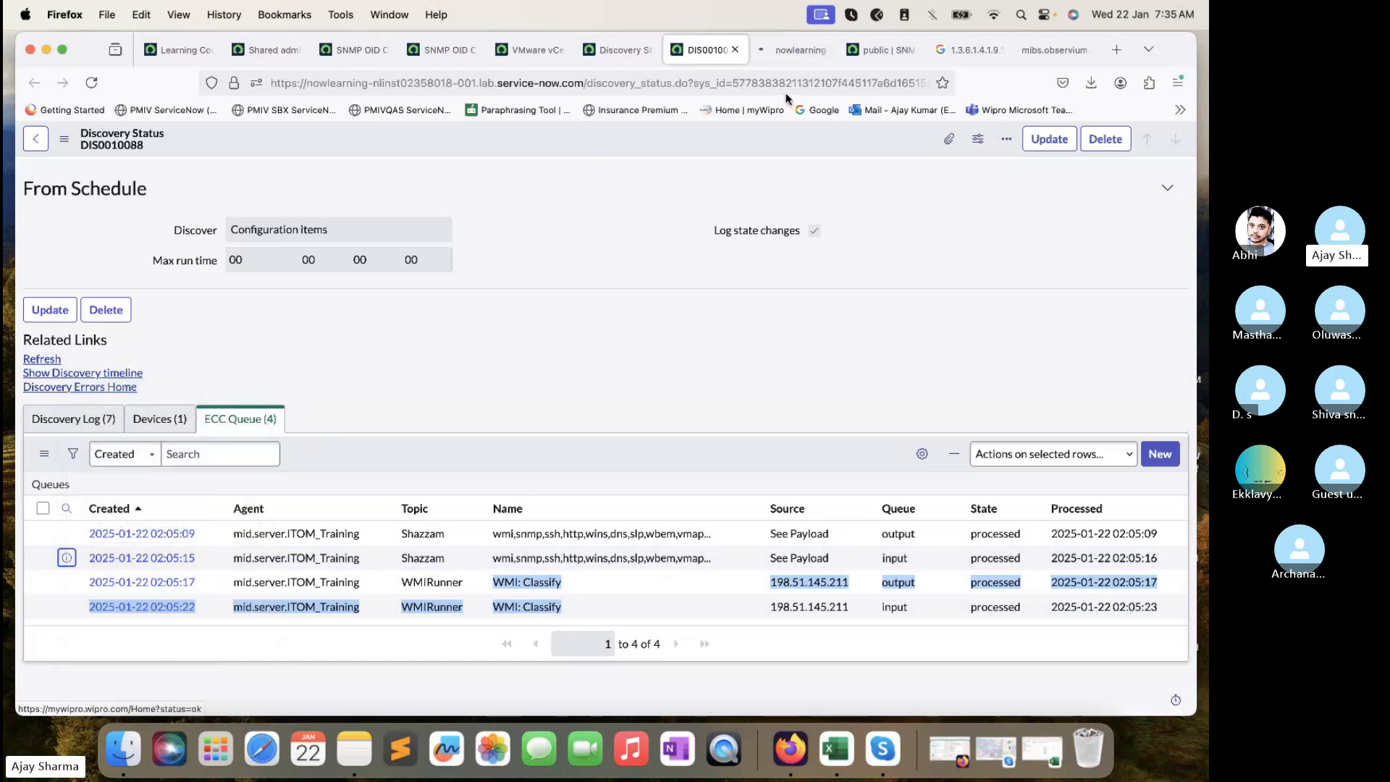
left_click(794, 50)
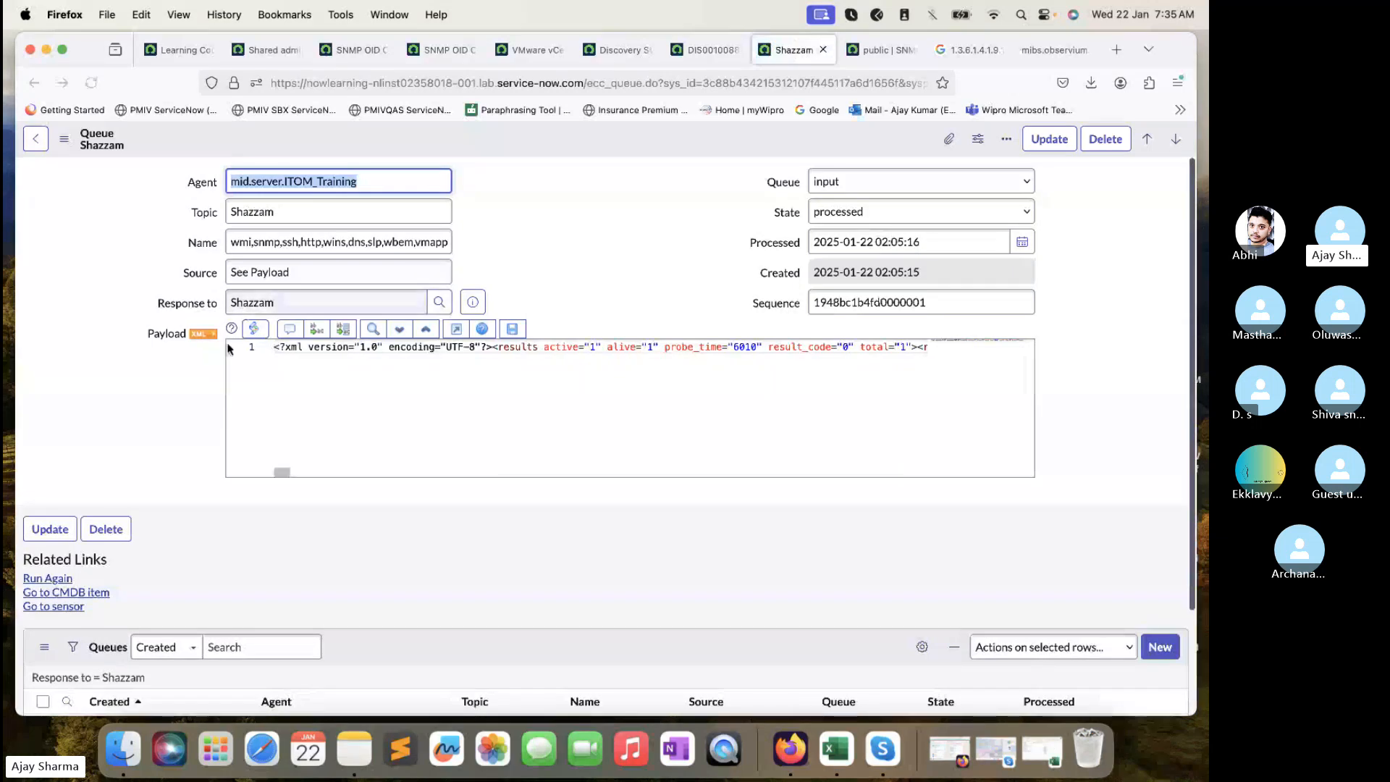
left_click(212, 337)
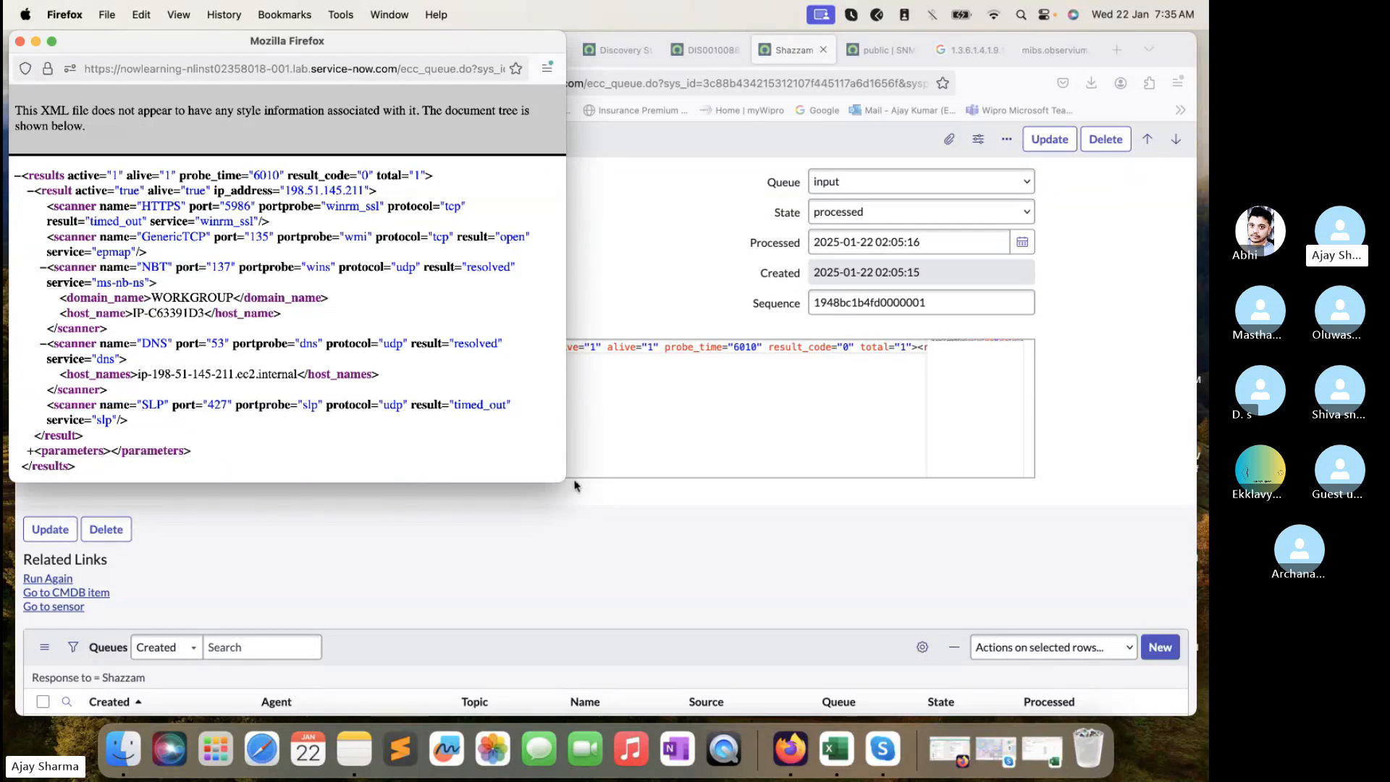
left_click_drag(562, 480, 755, 533)
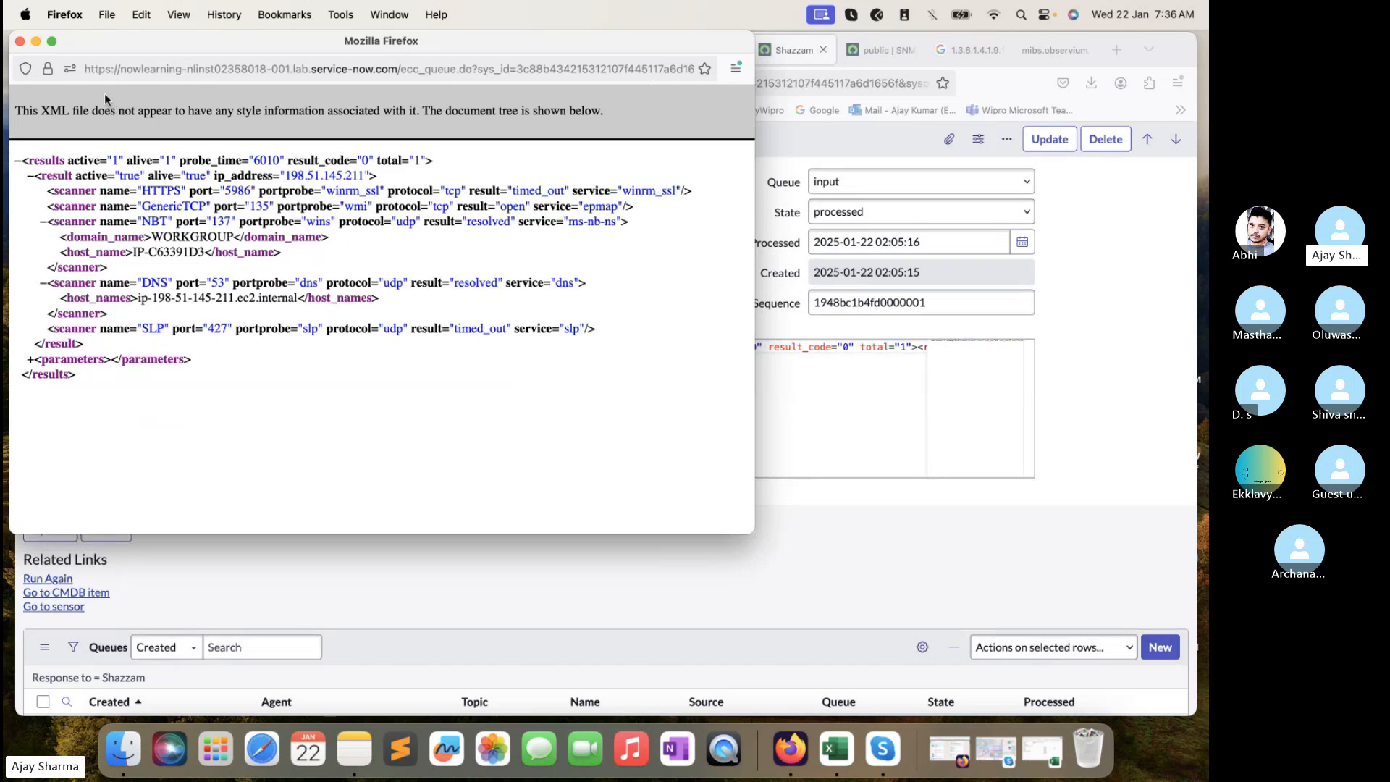
left_click(20, 41)
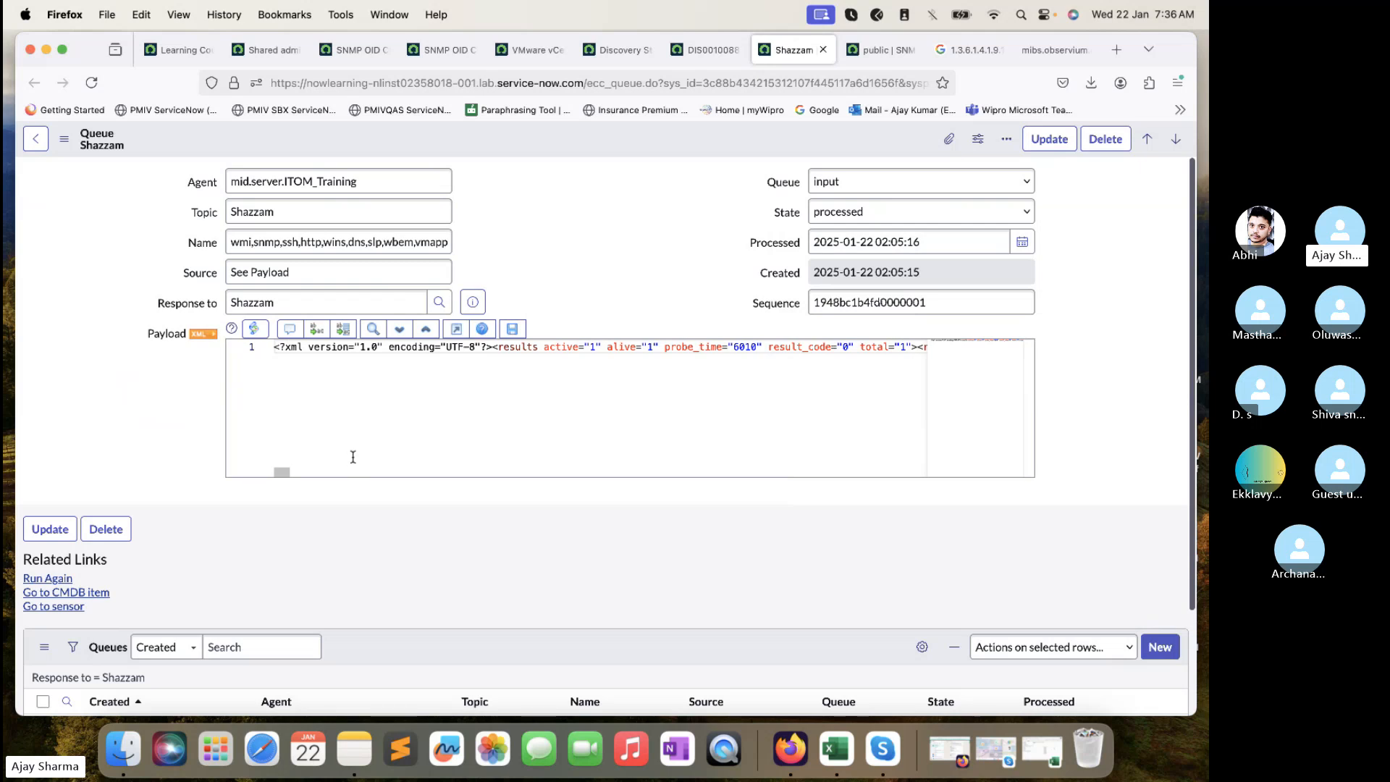
left_click(706, 50)
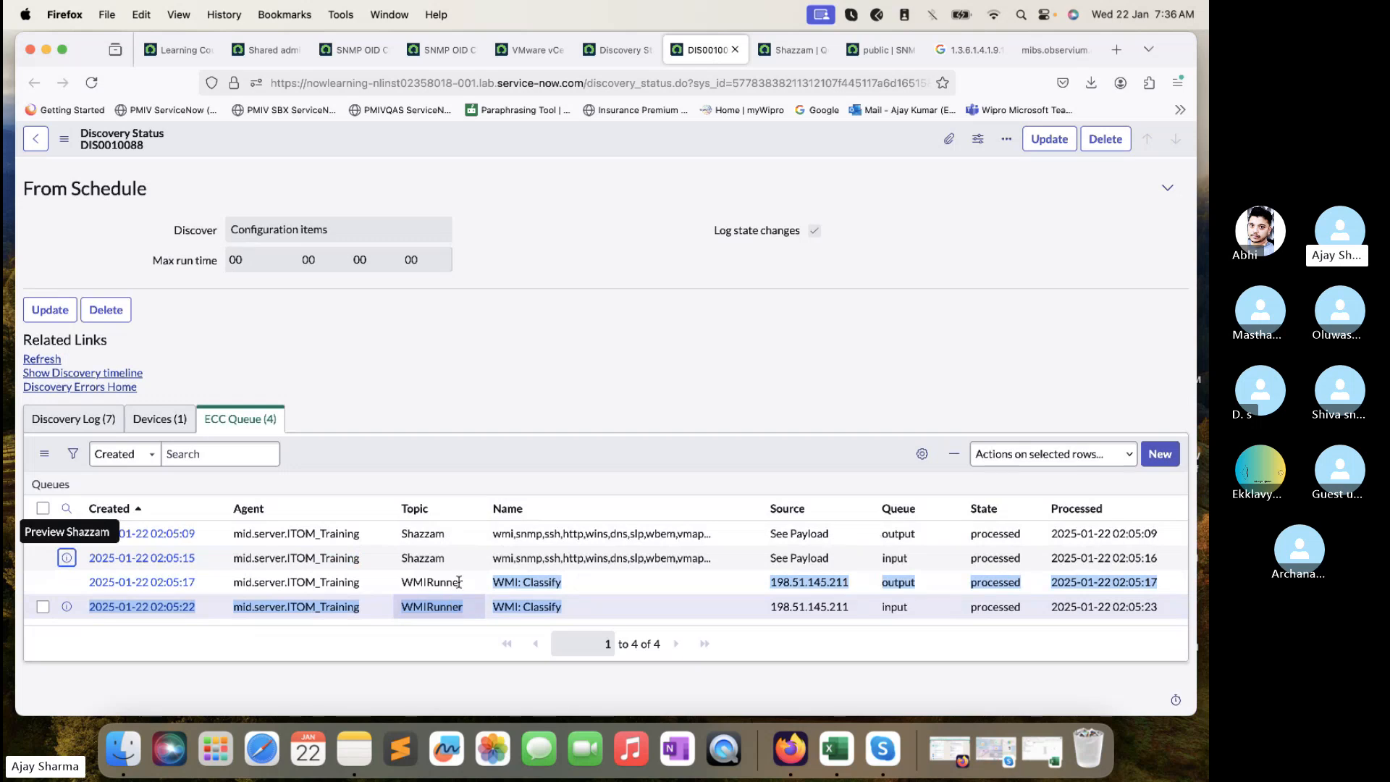
- Close the DIS0010088 and Shazzam queue tabs and refresh the discovery status list
left_click(735, 50)
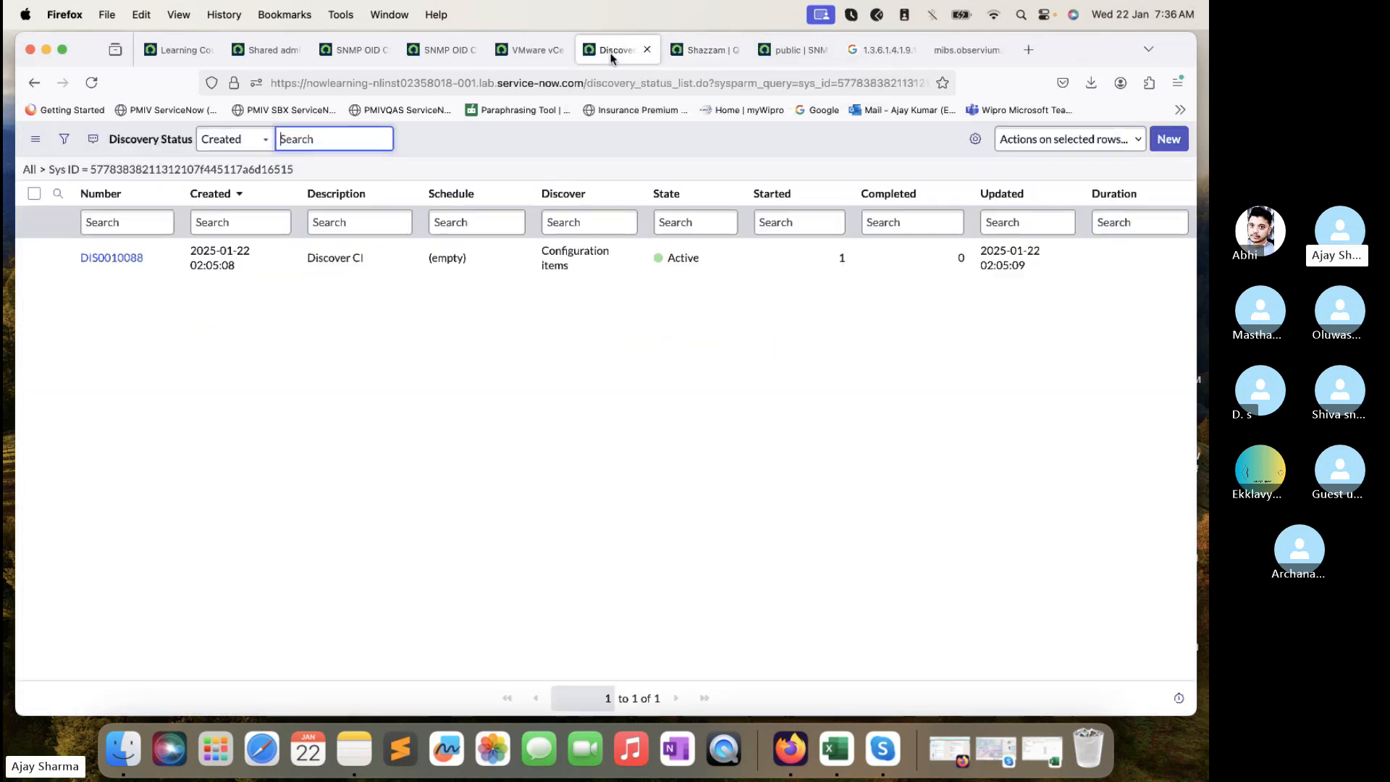
left_click(92, 83)
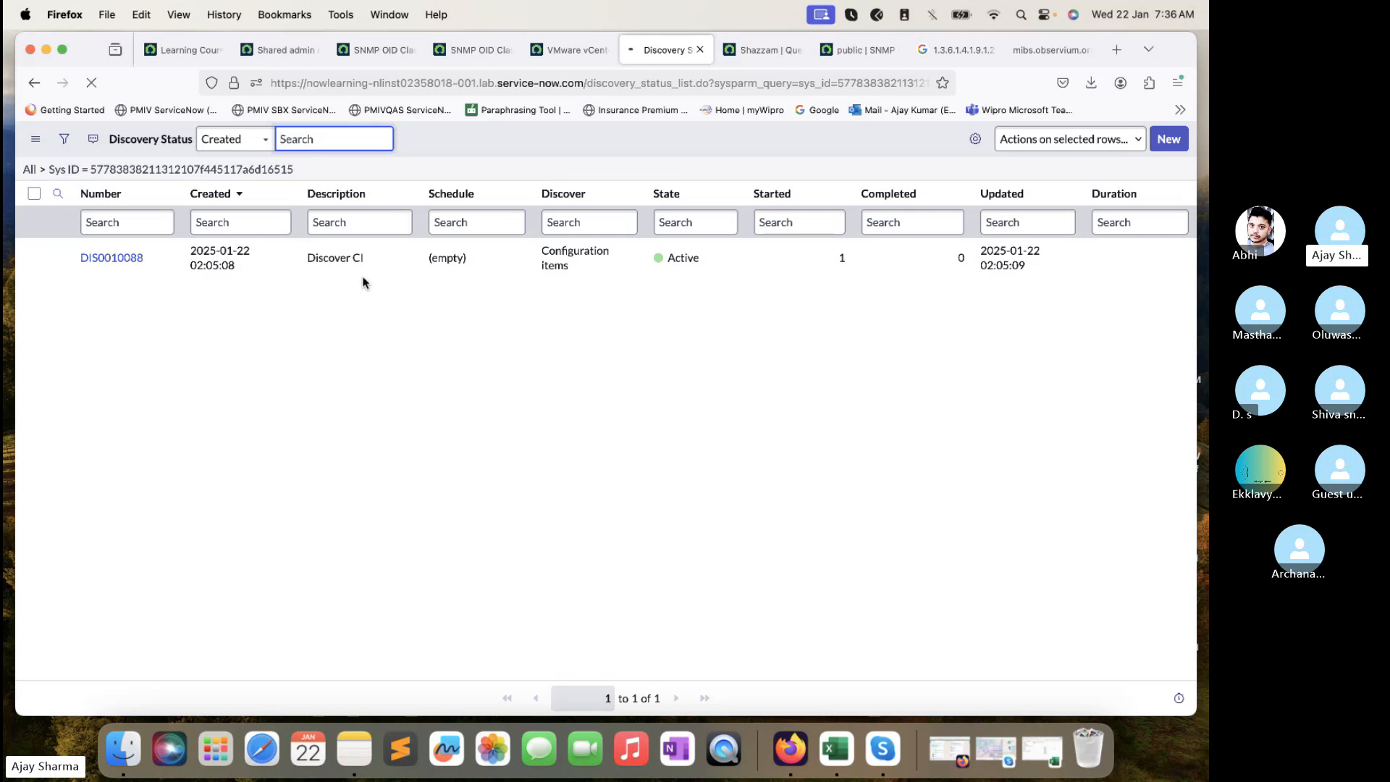
left_click(757, 49)
left_click(797, 49)
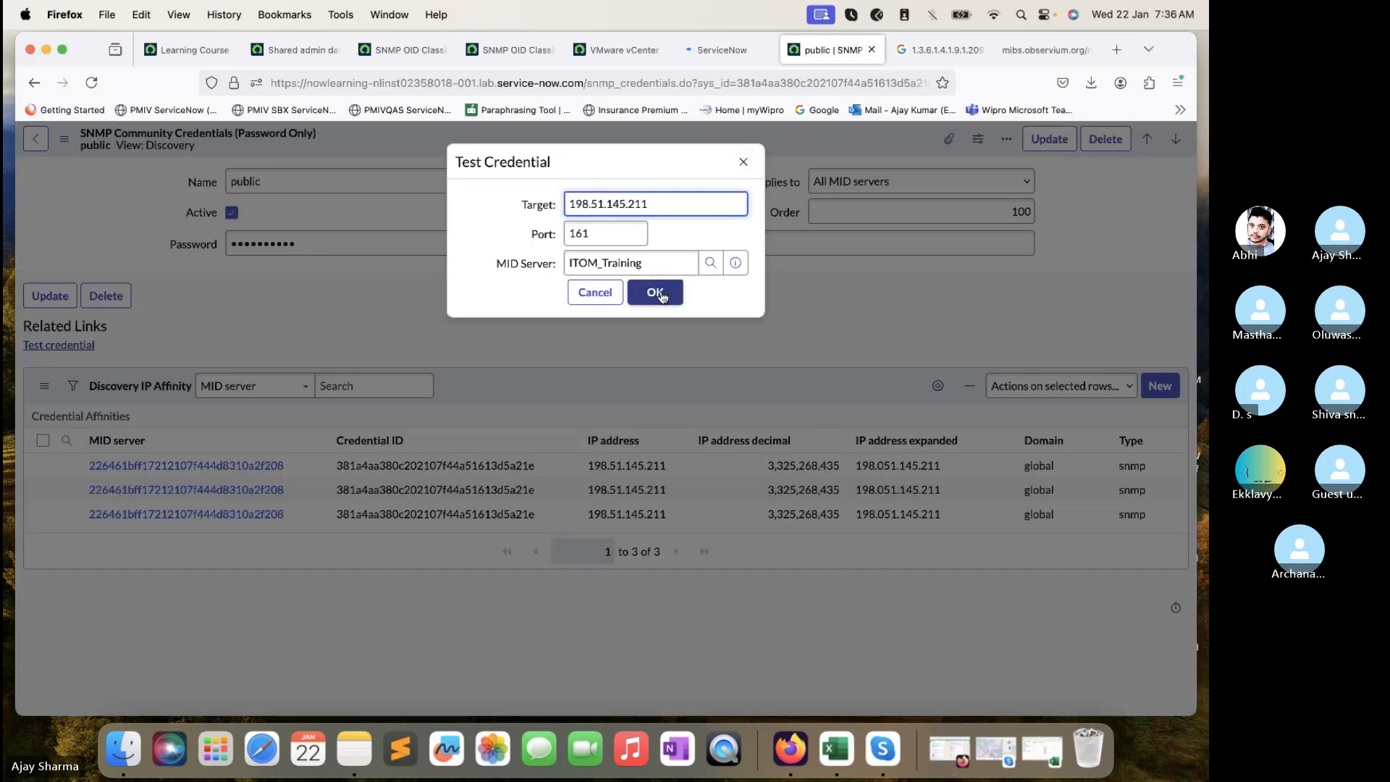
- Test the public SNMP credential against 198.51.145.211 port 161, then open the NowLearning schedule
left_click(660, 295)
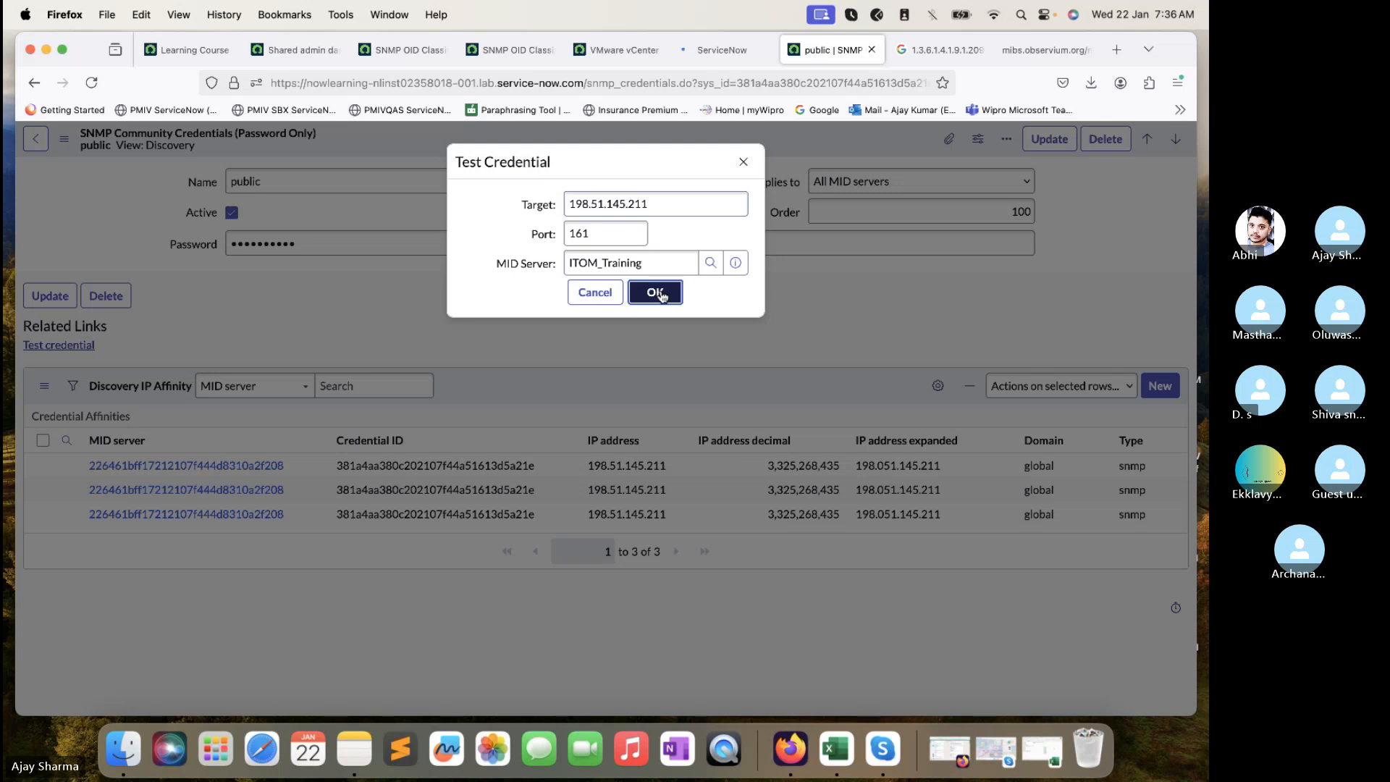
left_click(660, 293)
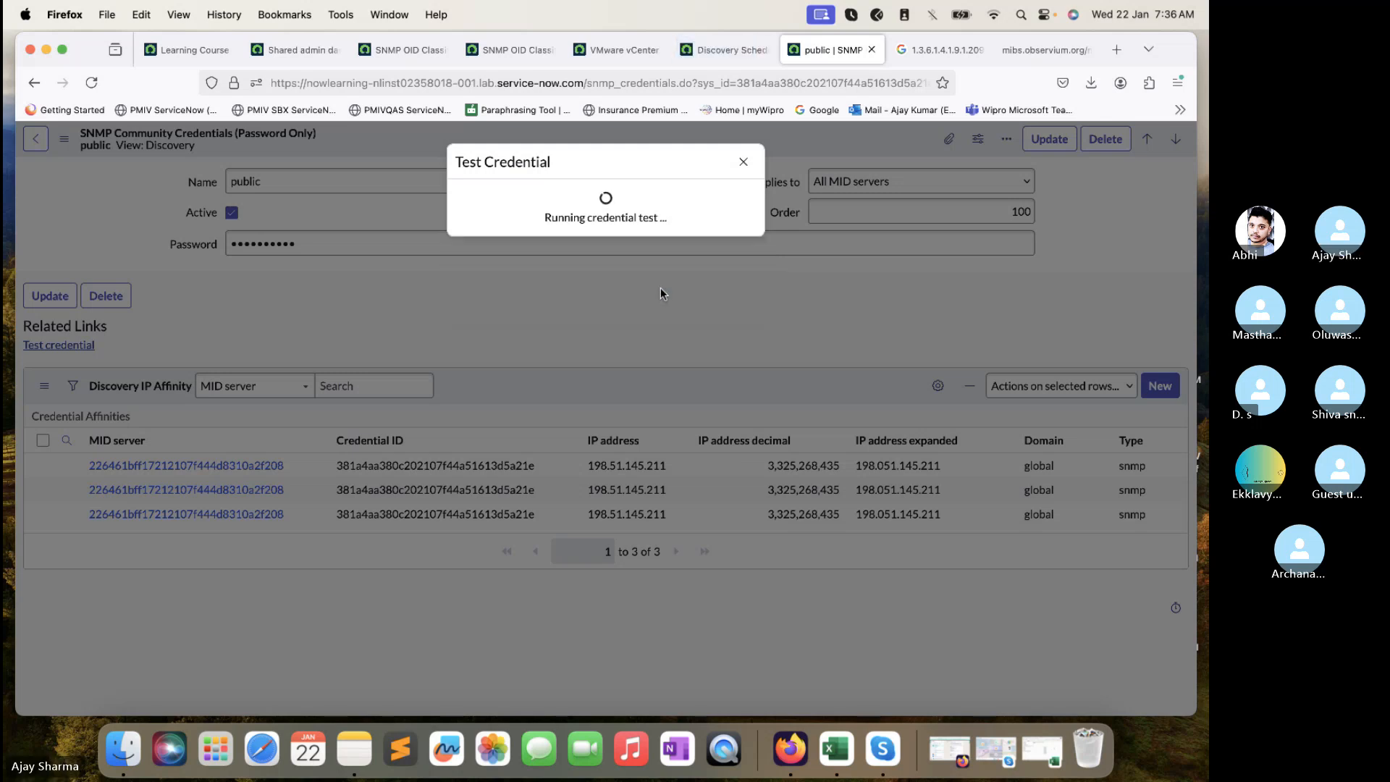
left_click(634, 254)
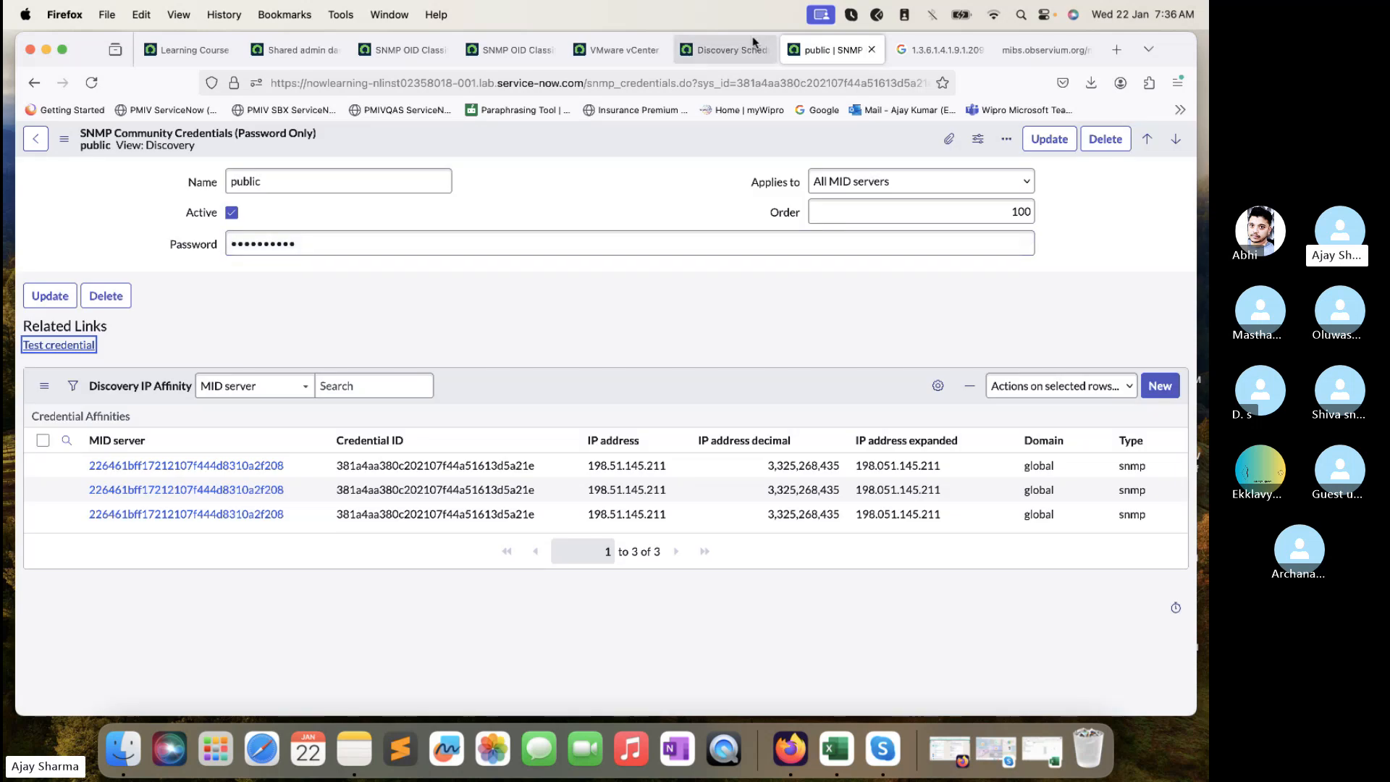
left_click(753, 45)
left_click(133, 301)
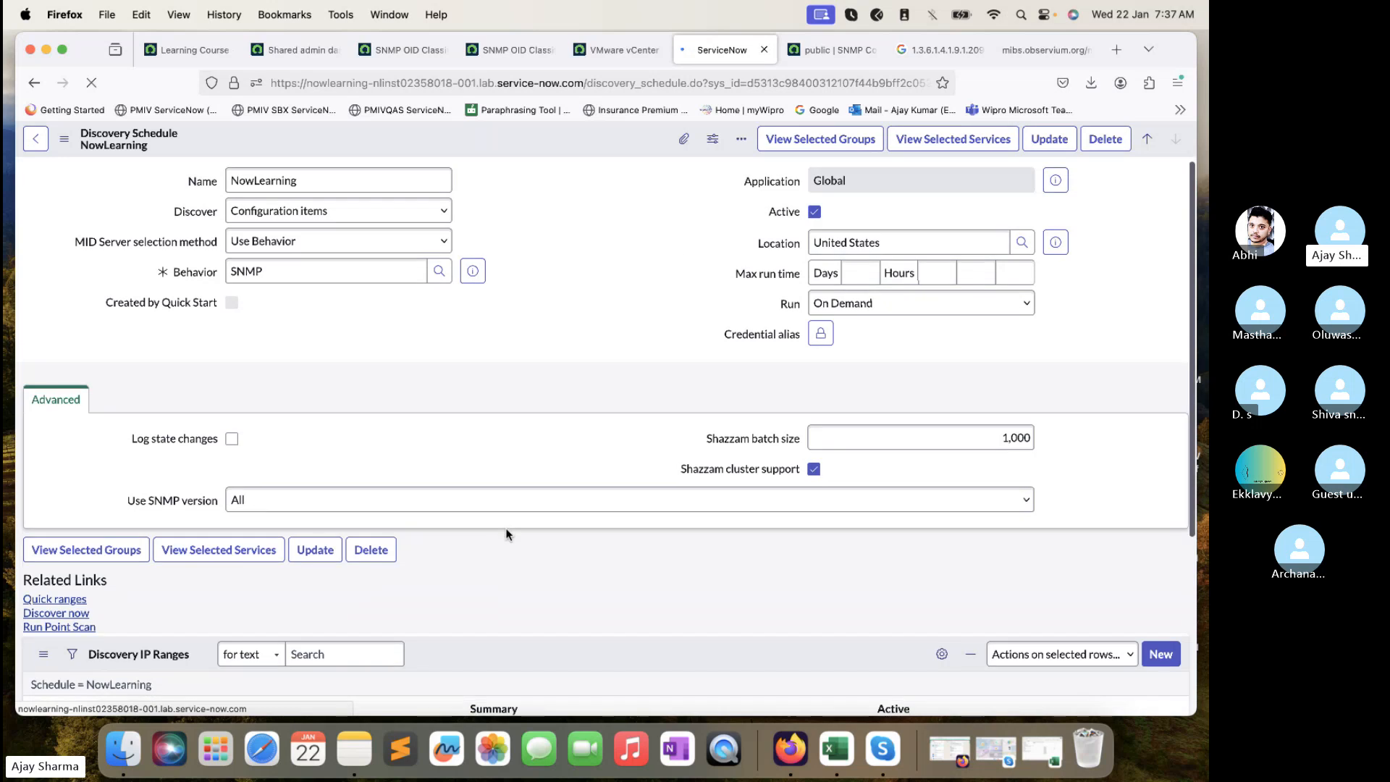
- Check the NowLearning schedule's IP ranges, then start a Discover now run
scroll(508, 534, "down", 3)
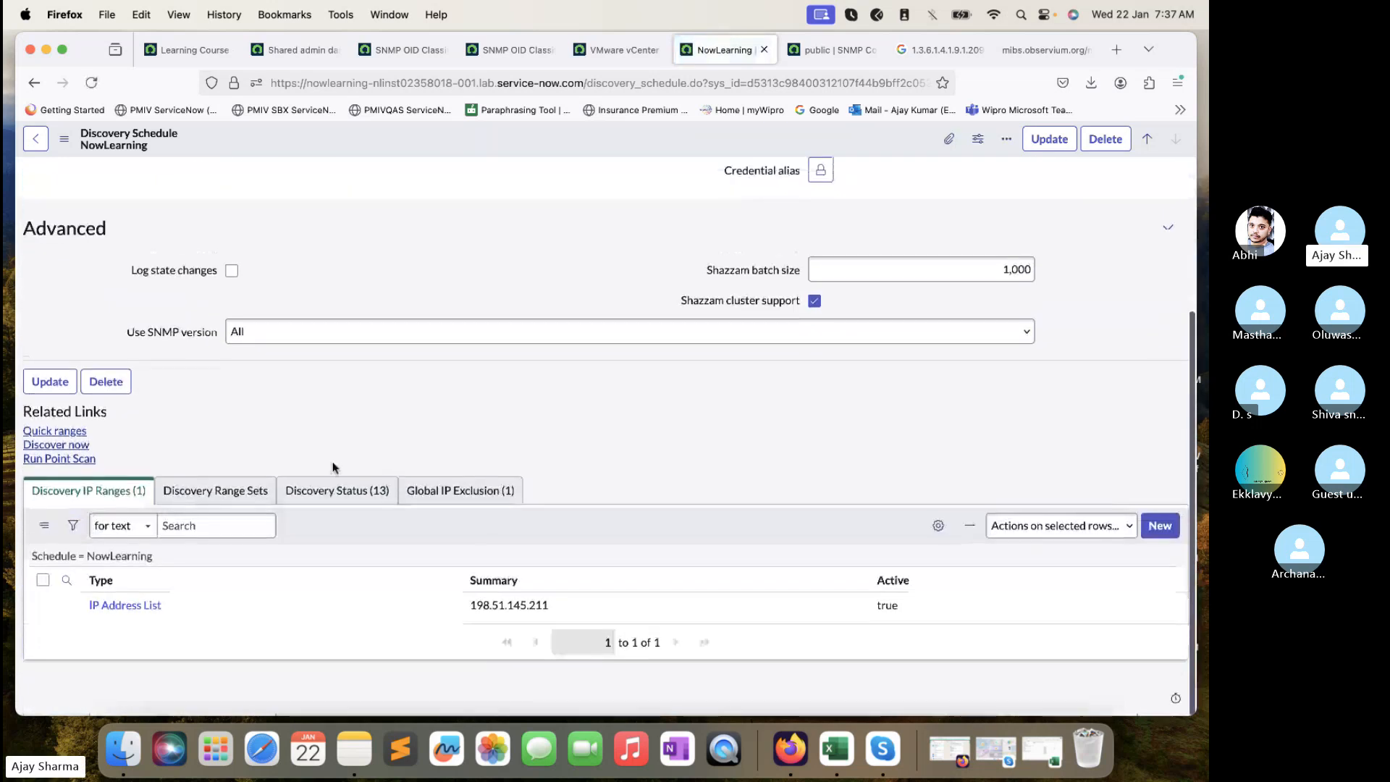
left_click(220, 500)
left_click(139, 496)
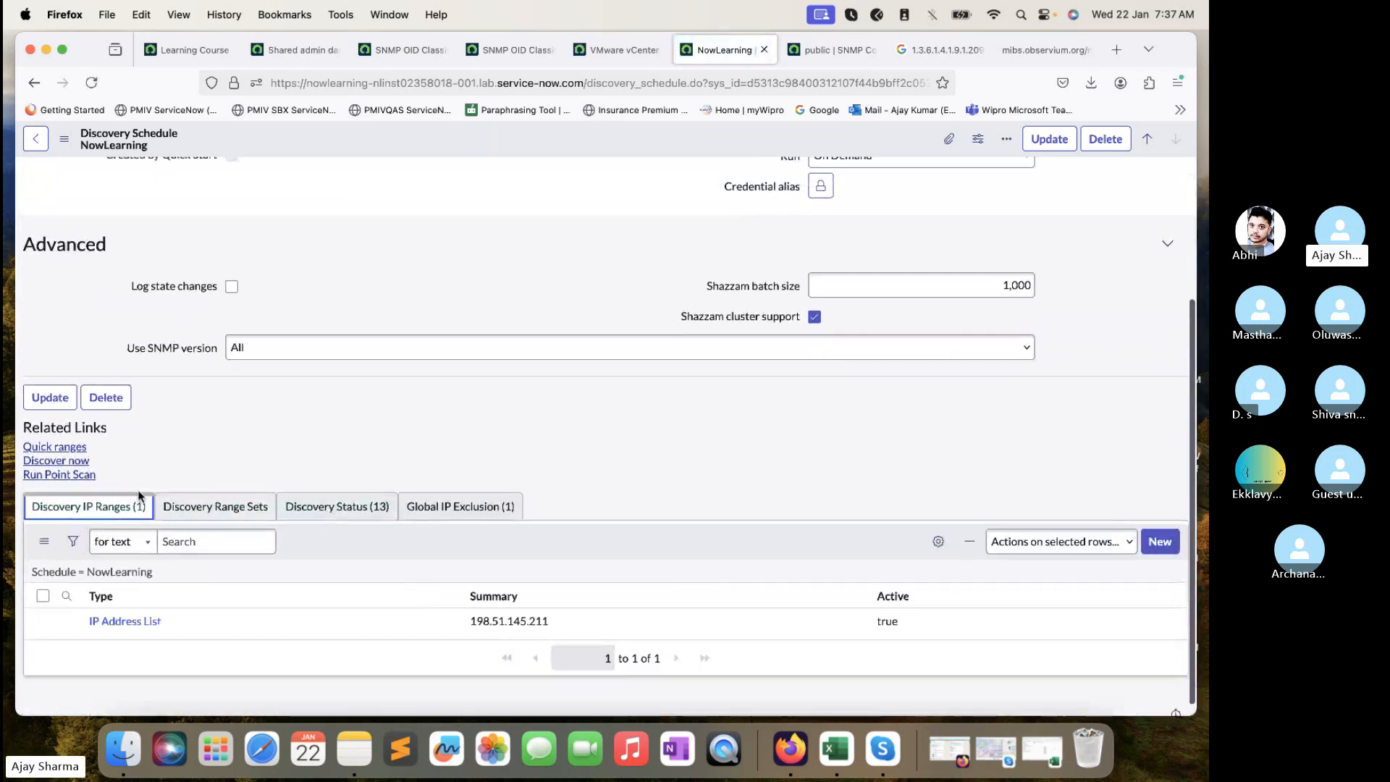
left_click(57, 461)
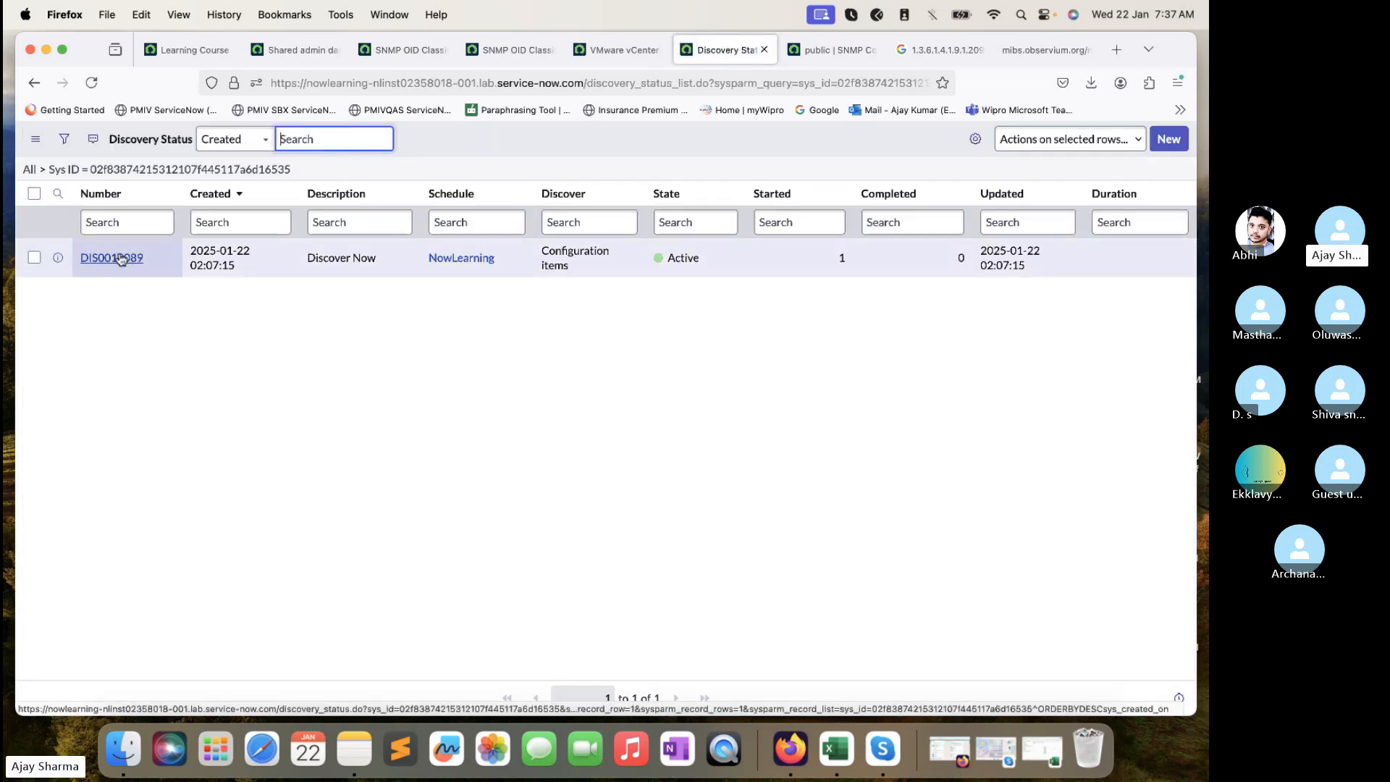
- Open discovery status DIS0010089 in a new tab and reload it
left_click(121, 259, "super")
left_click(756, 37)
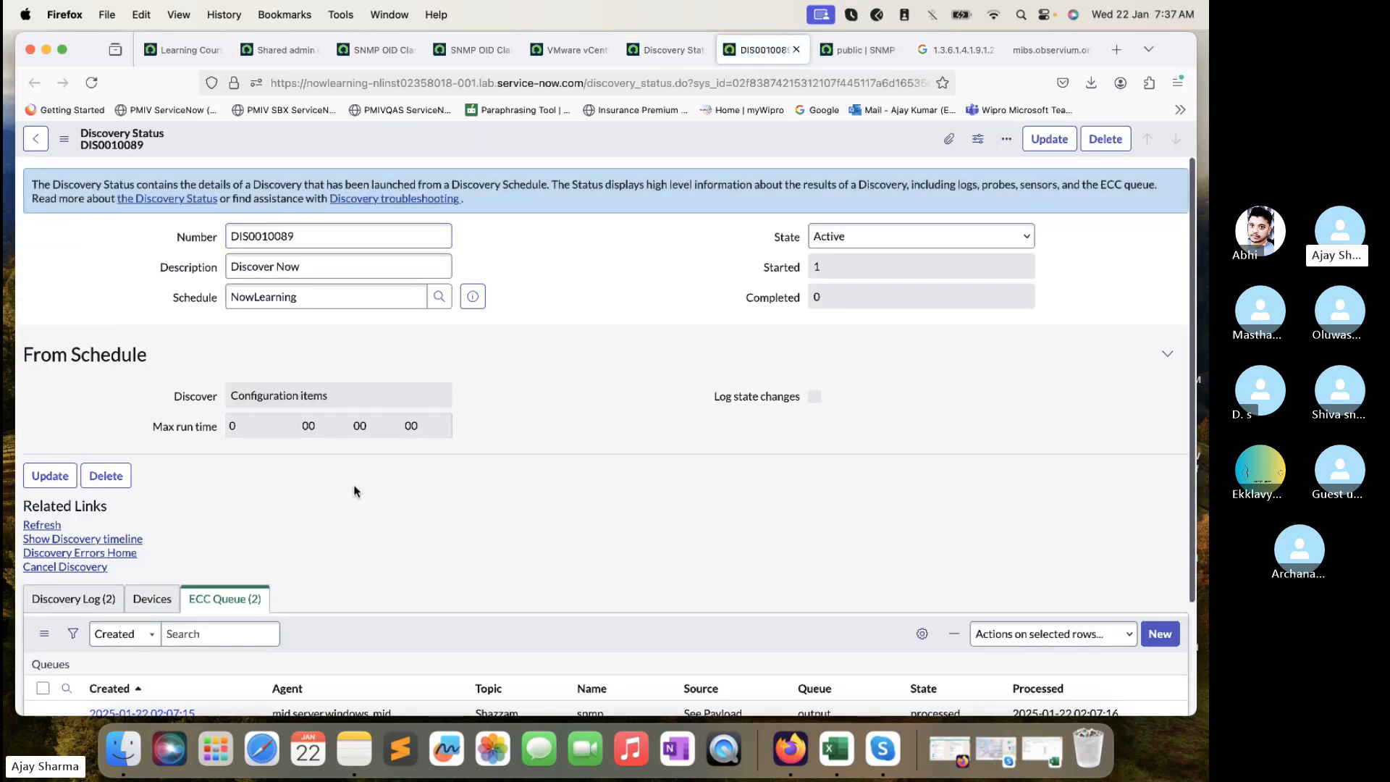
scroll(318, 460, "down", 3)
left_click(92, 83)
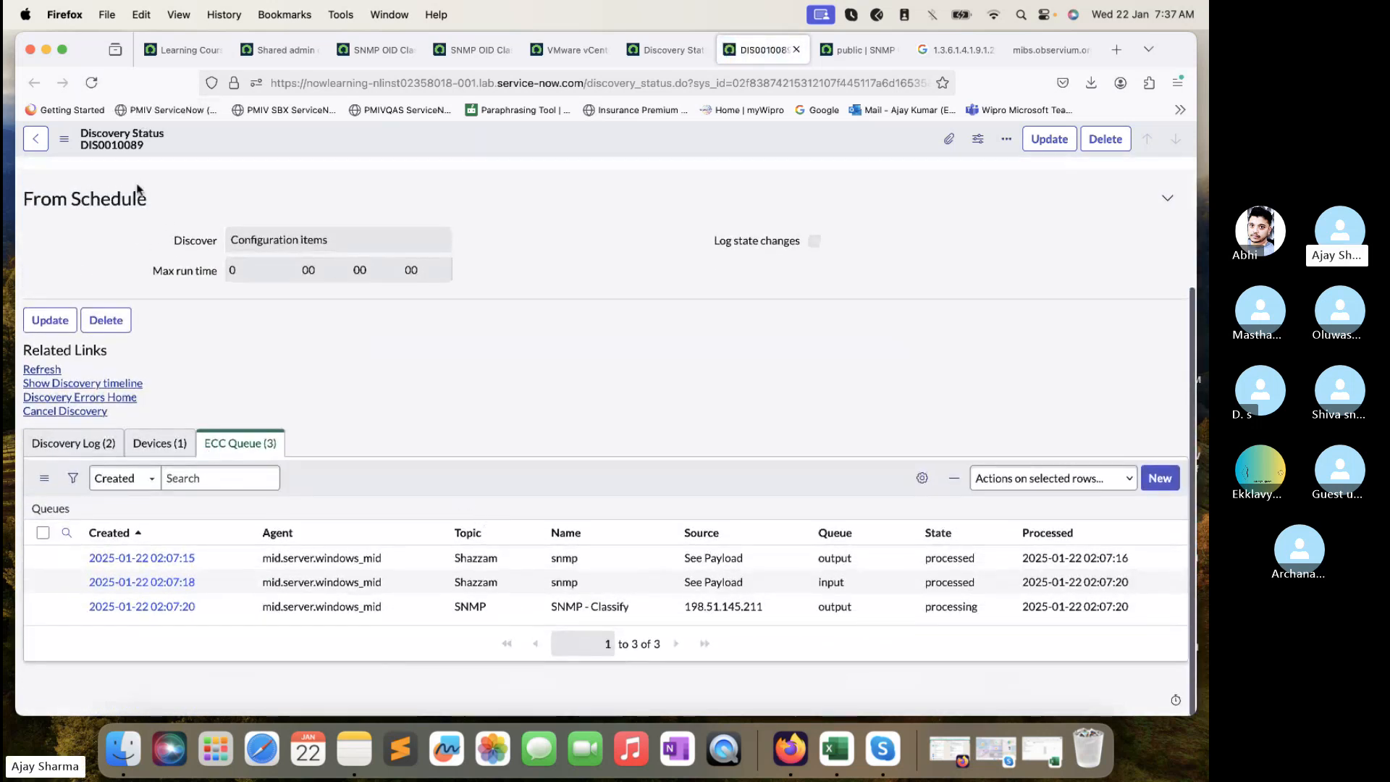
left_click(92, 83)
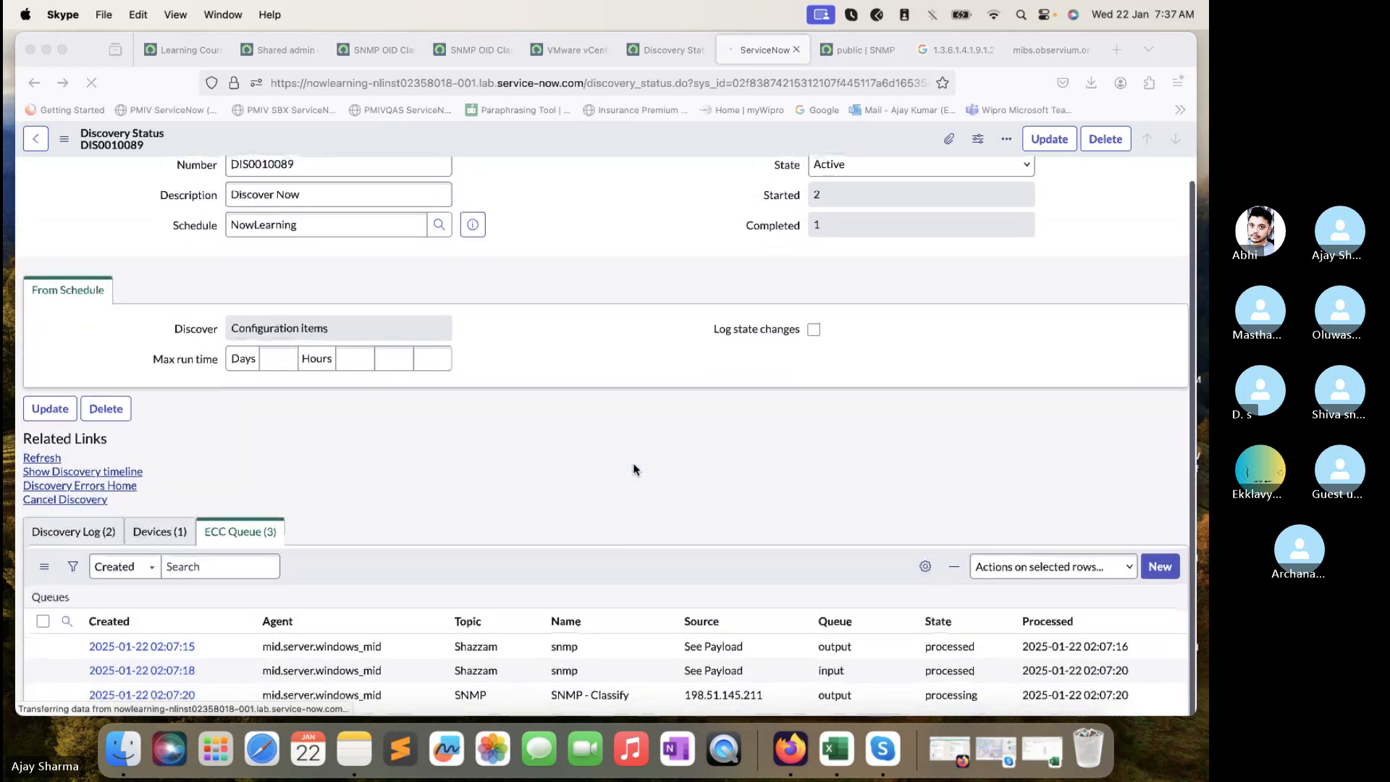
left_click(161, 535)
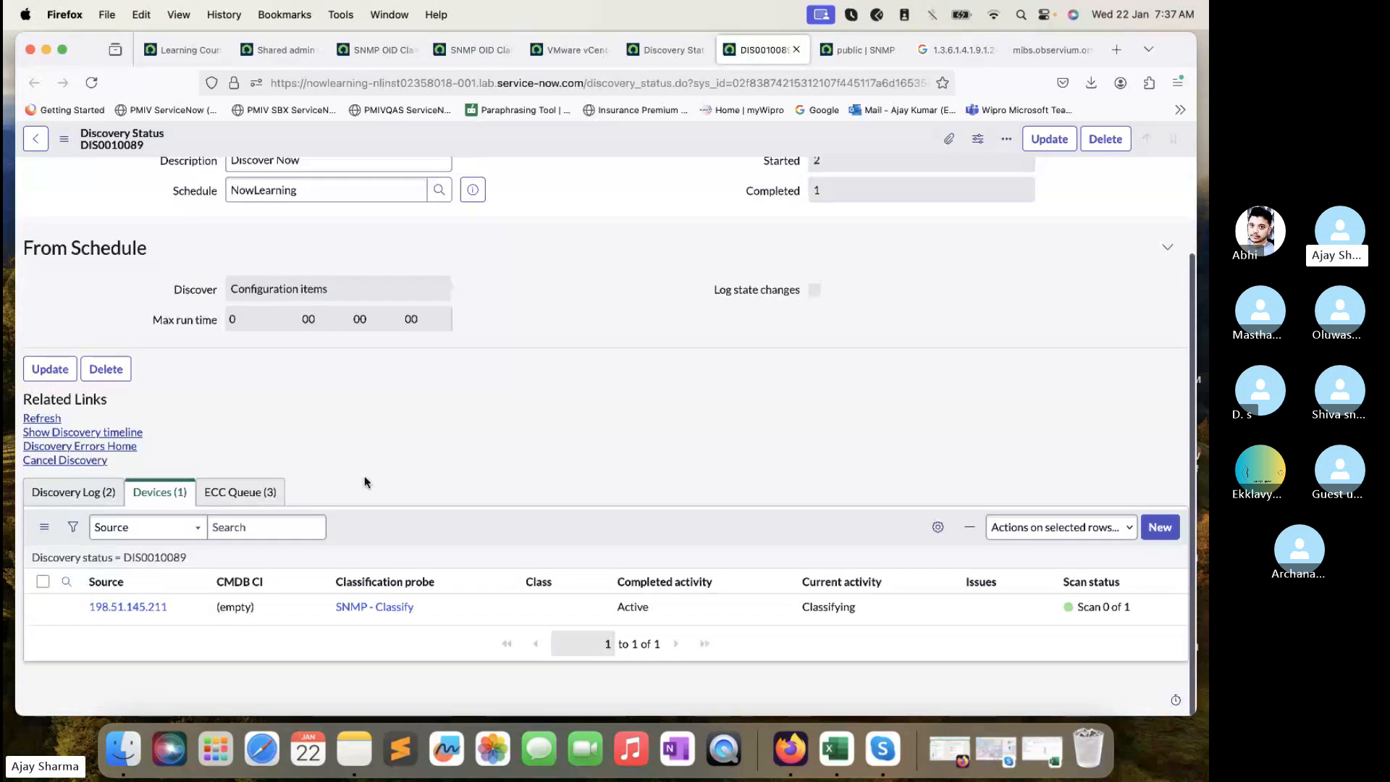
left_click(270, 494)
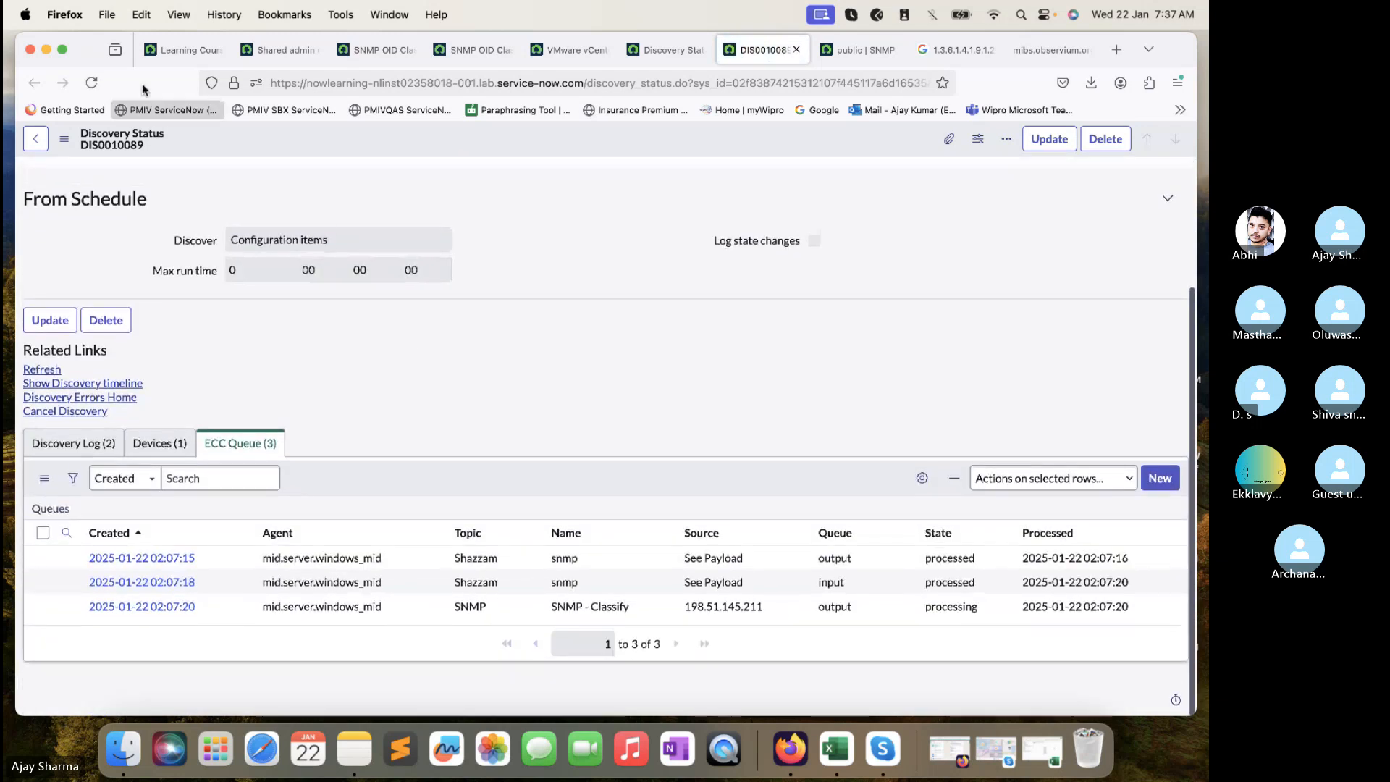
left_click(91, 85)
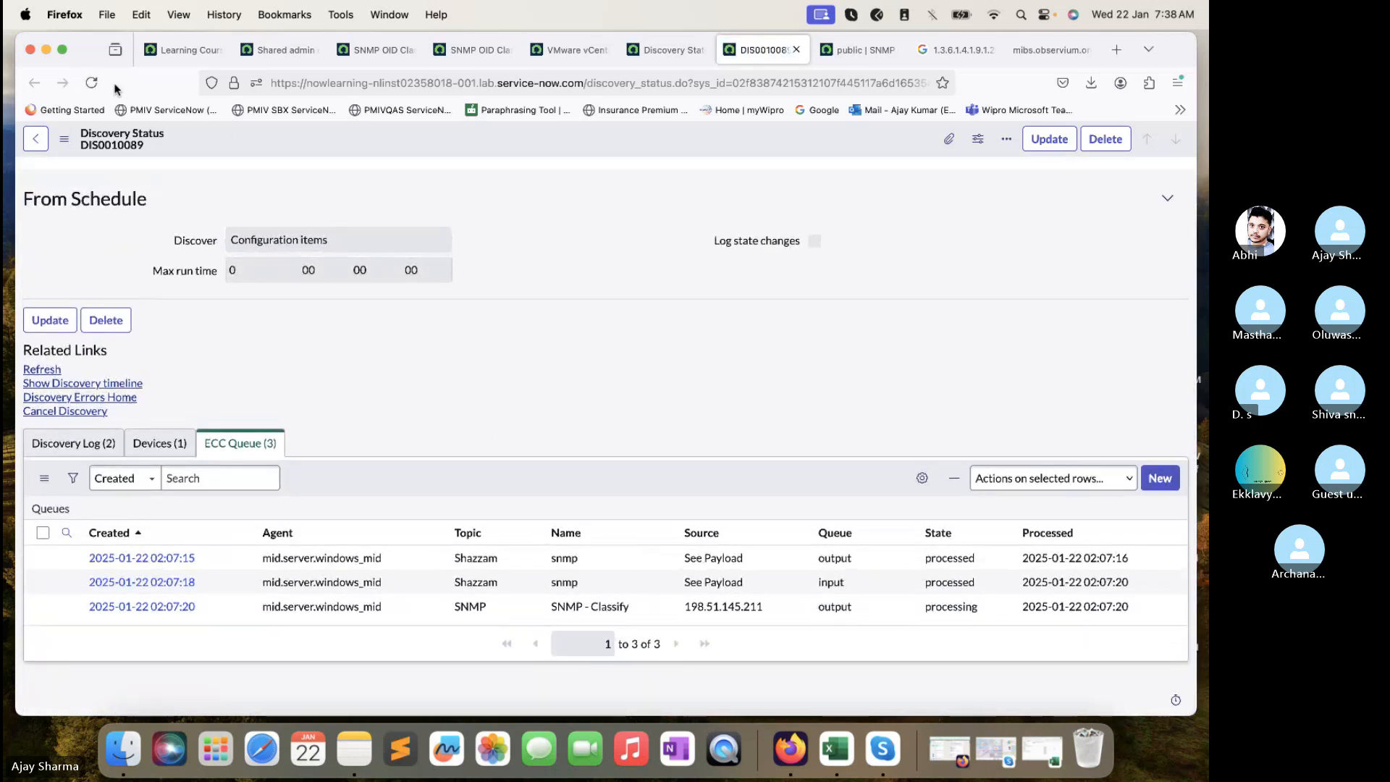
left_click(90, 84)
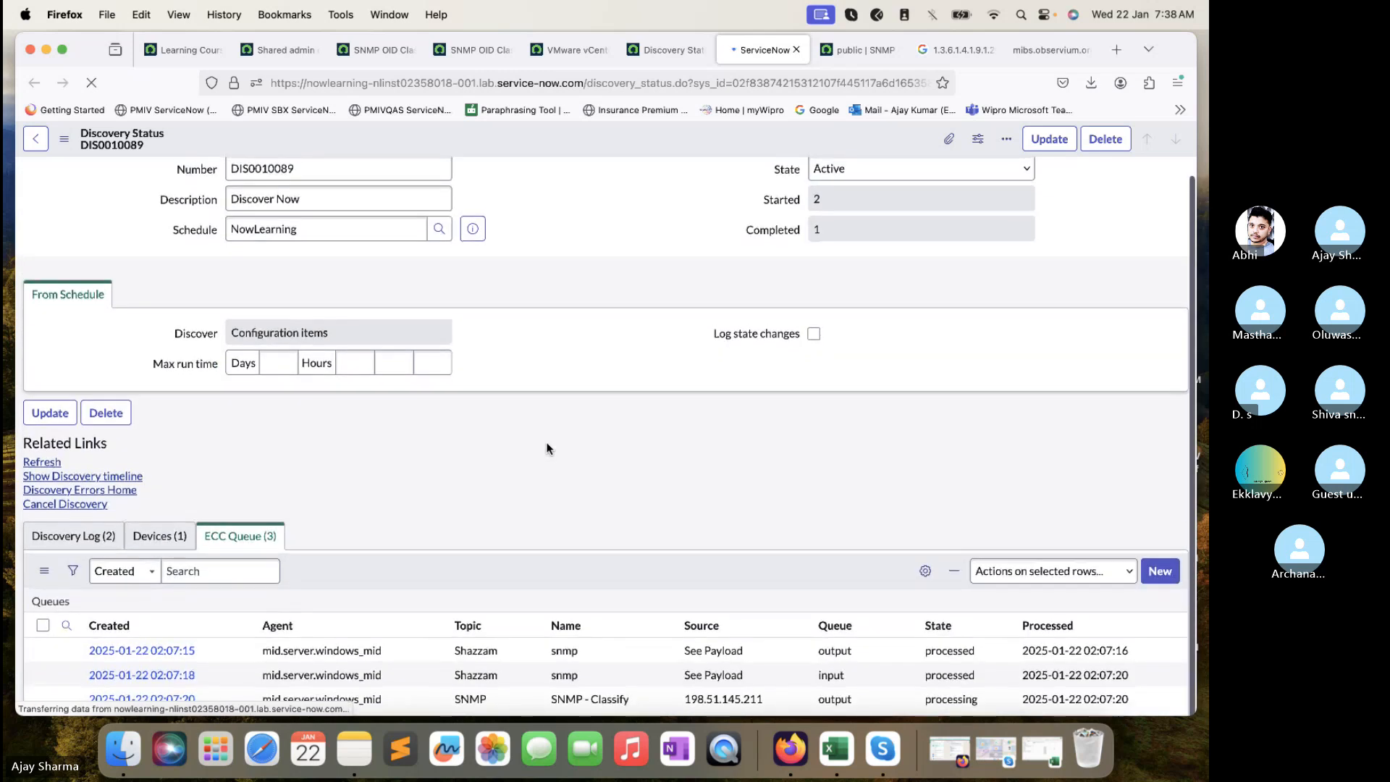
scroll(547, 444, "down", 3)
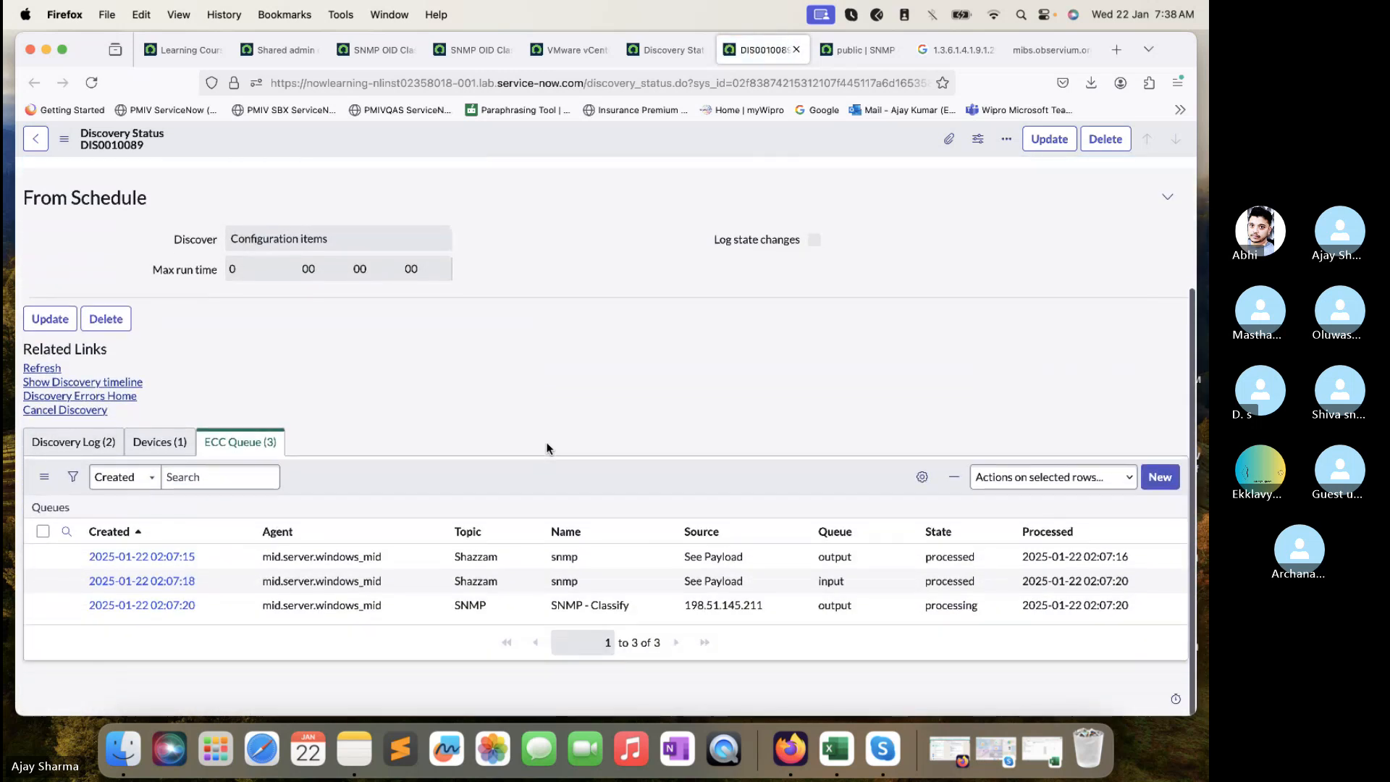
left_click(97, 87)
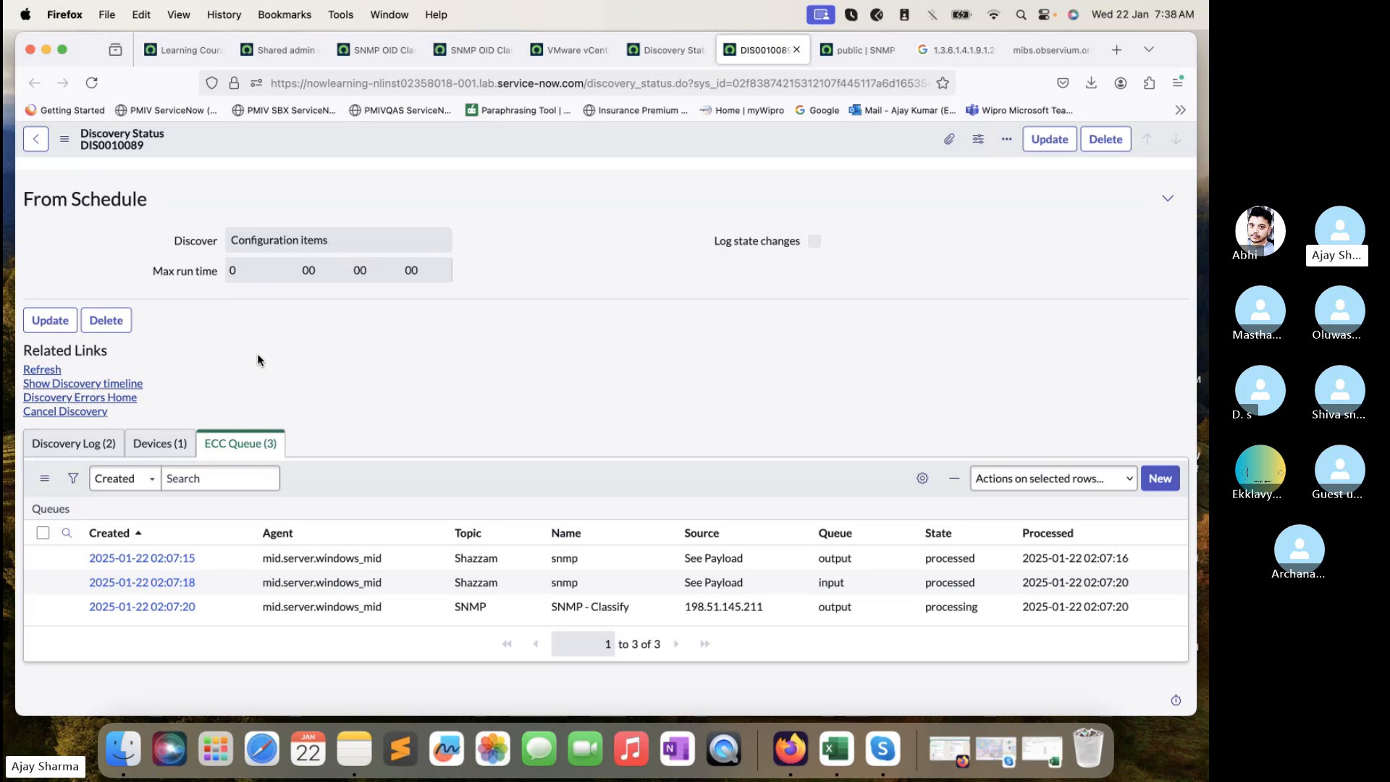
left_click(1036, 618)
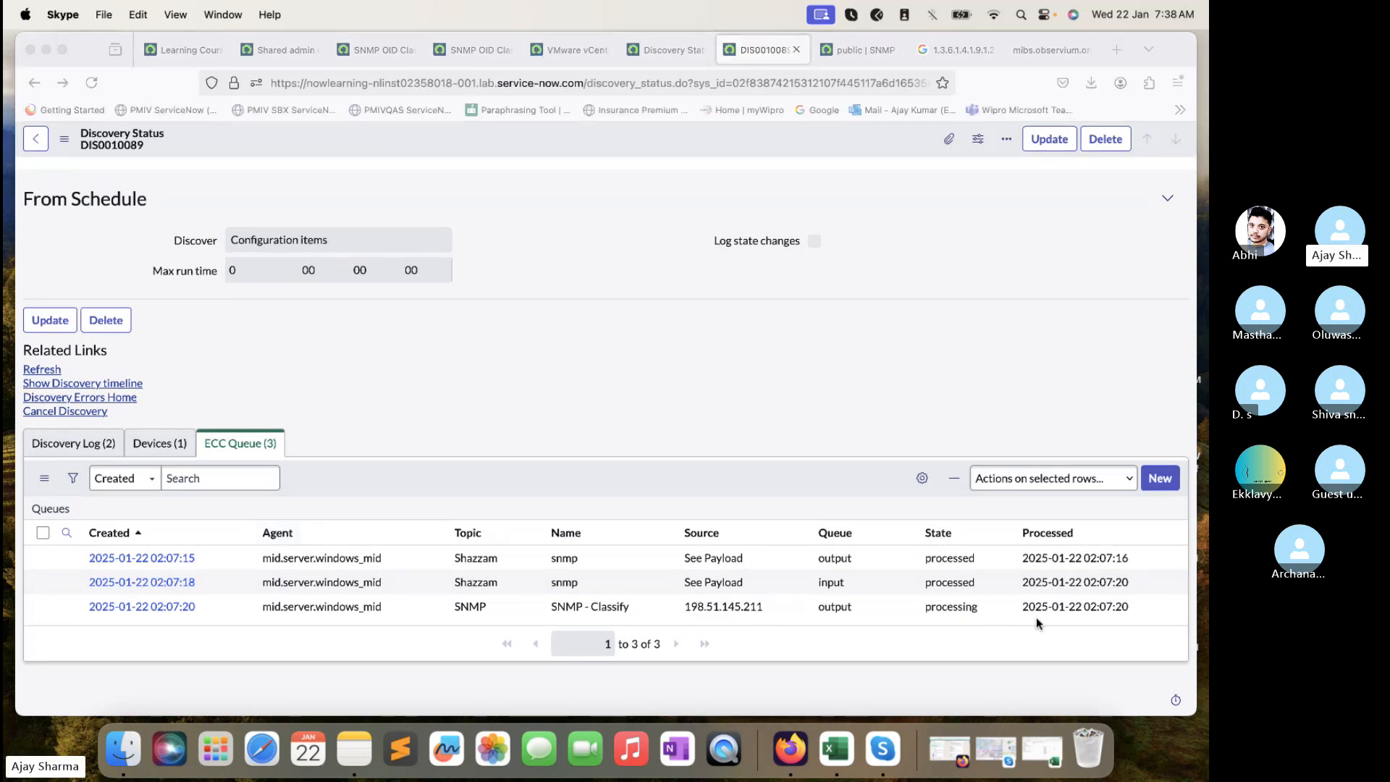
left_click(1090, 670)
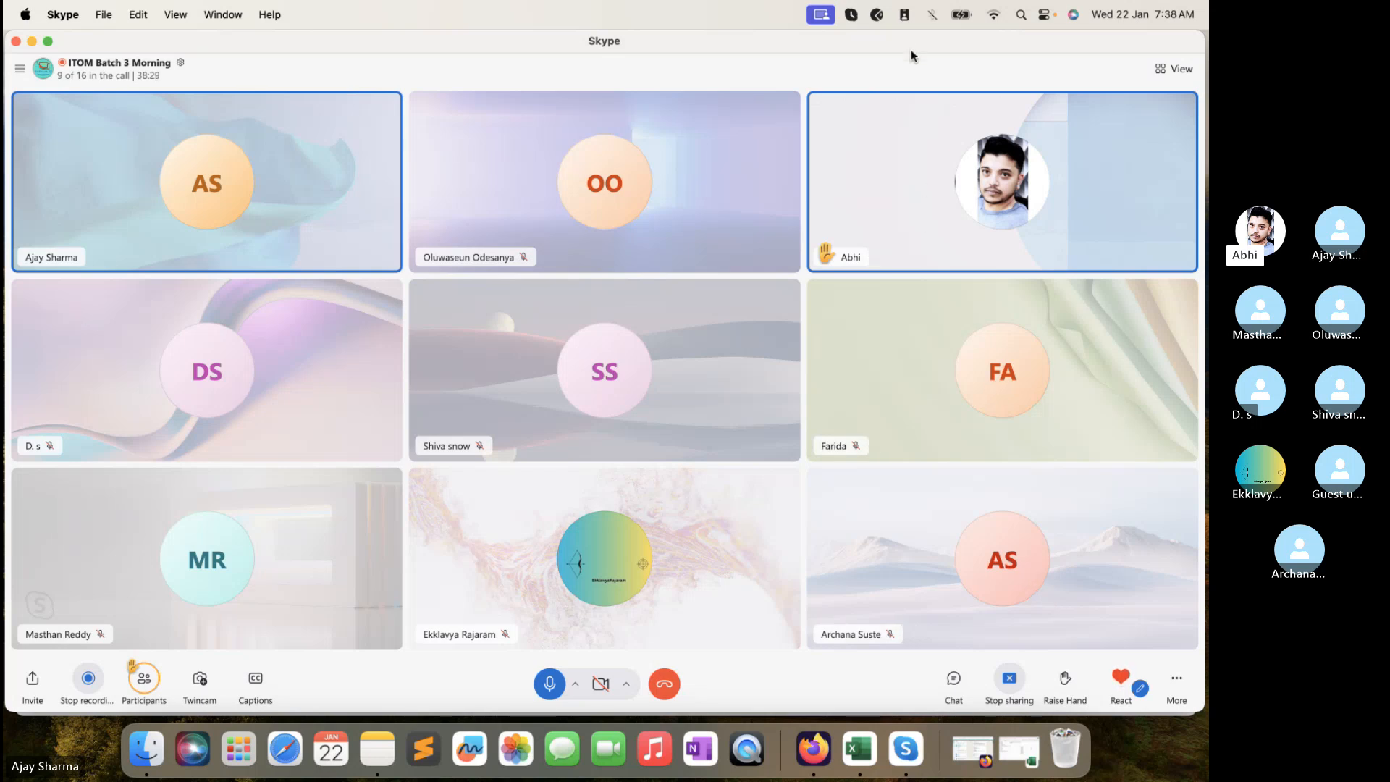
left_click_drag(914, 56, 944, 44)
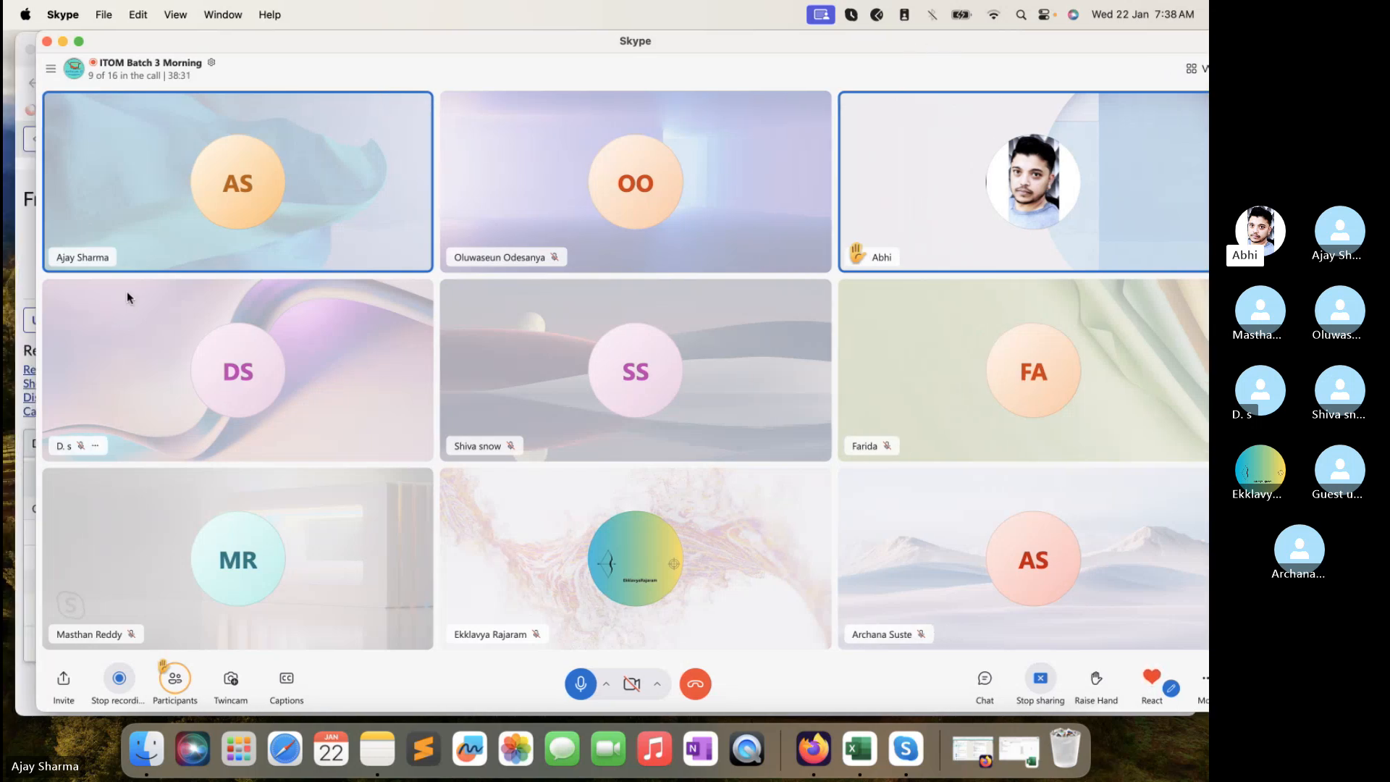
left_click(27, 262)
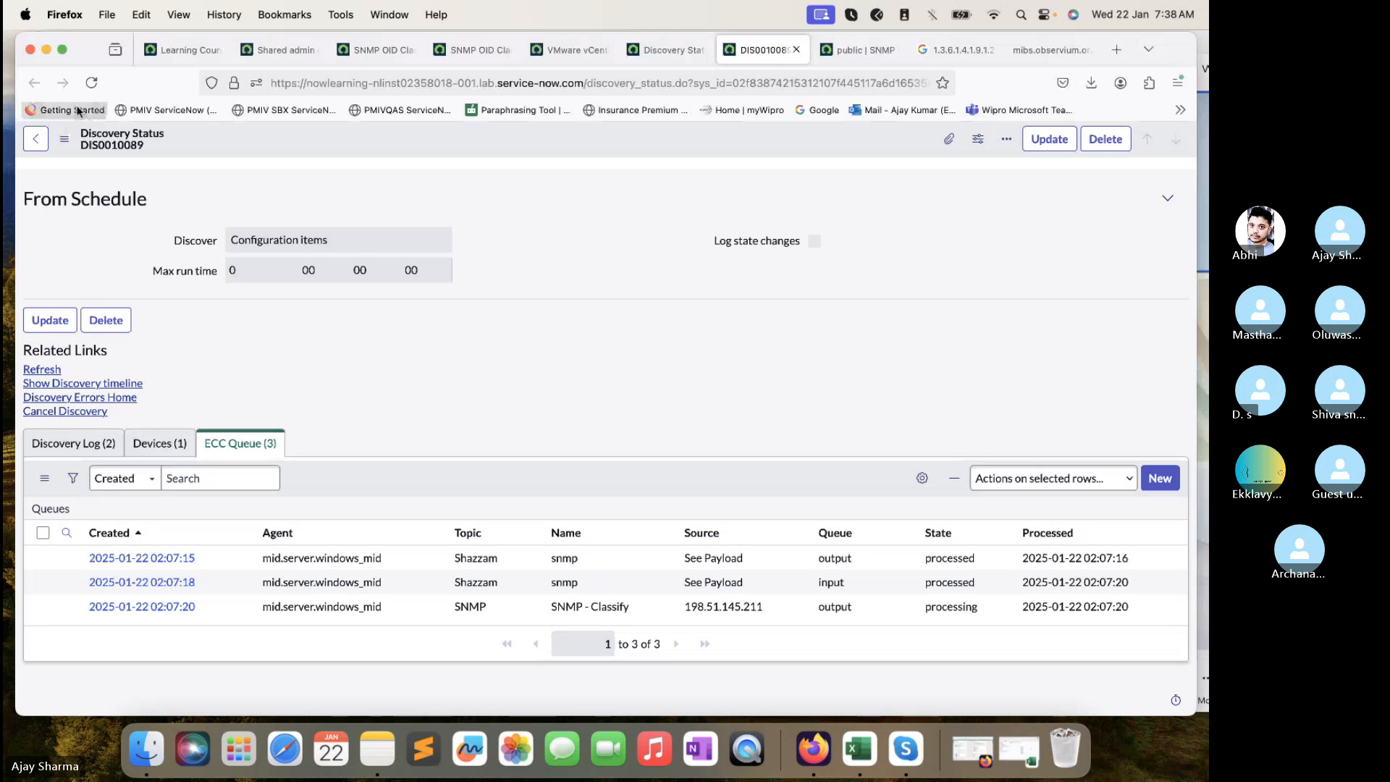
- Refresh DIS0010089 and check its Devices and ECC Queue tabs for new entries
left_click(92, 84)
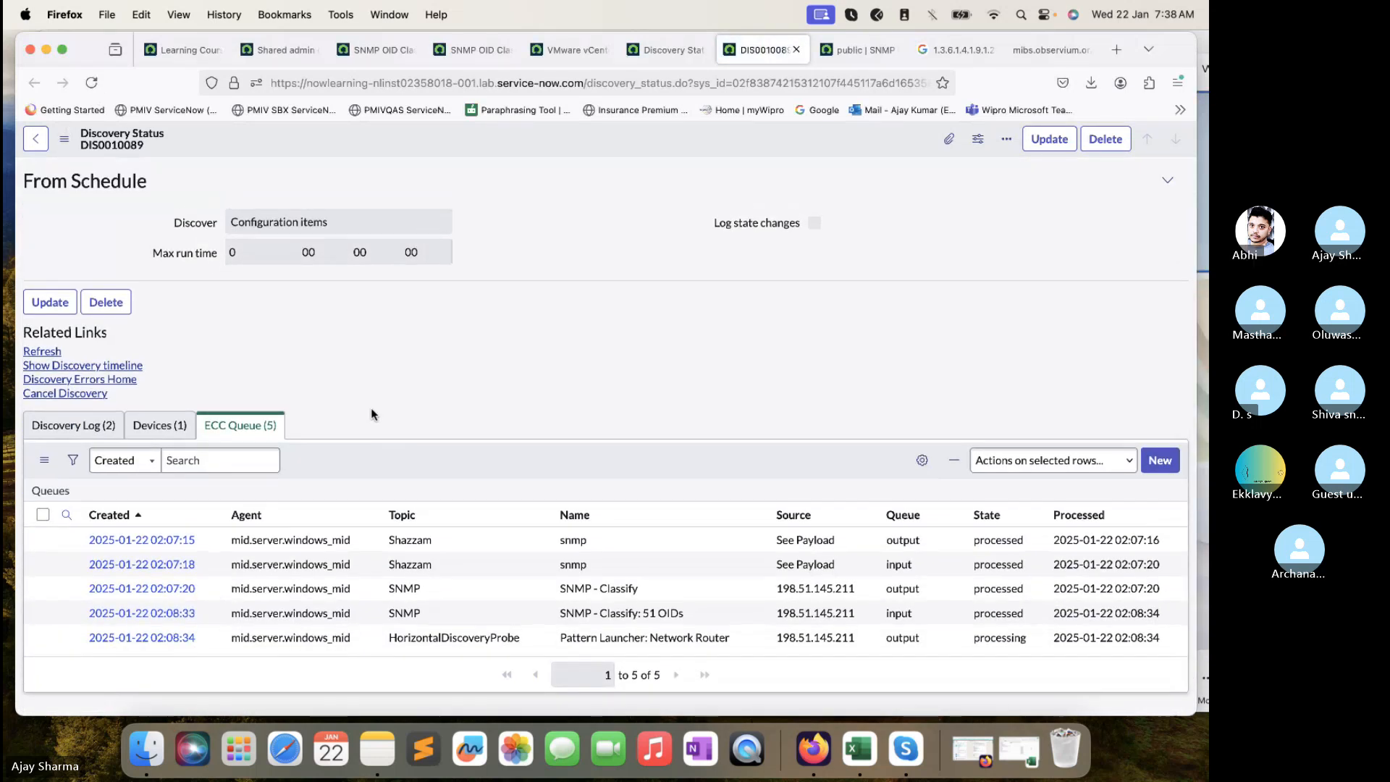
left_click(189, 430)
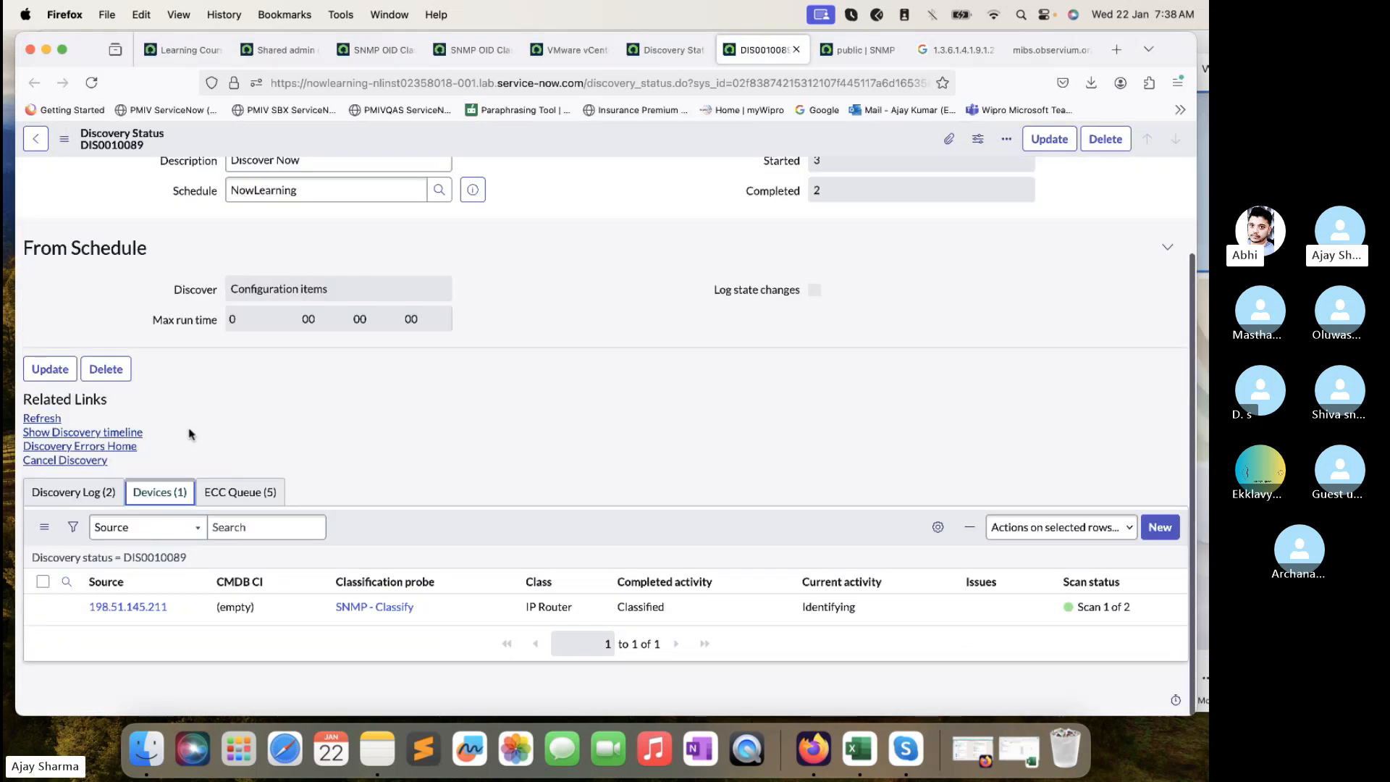
left_click(265, 491)
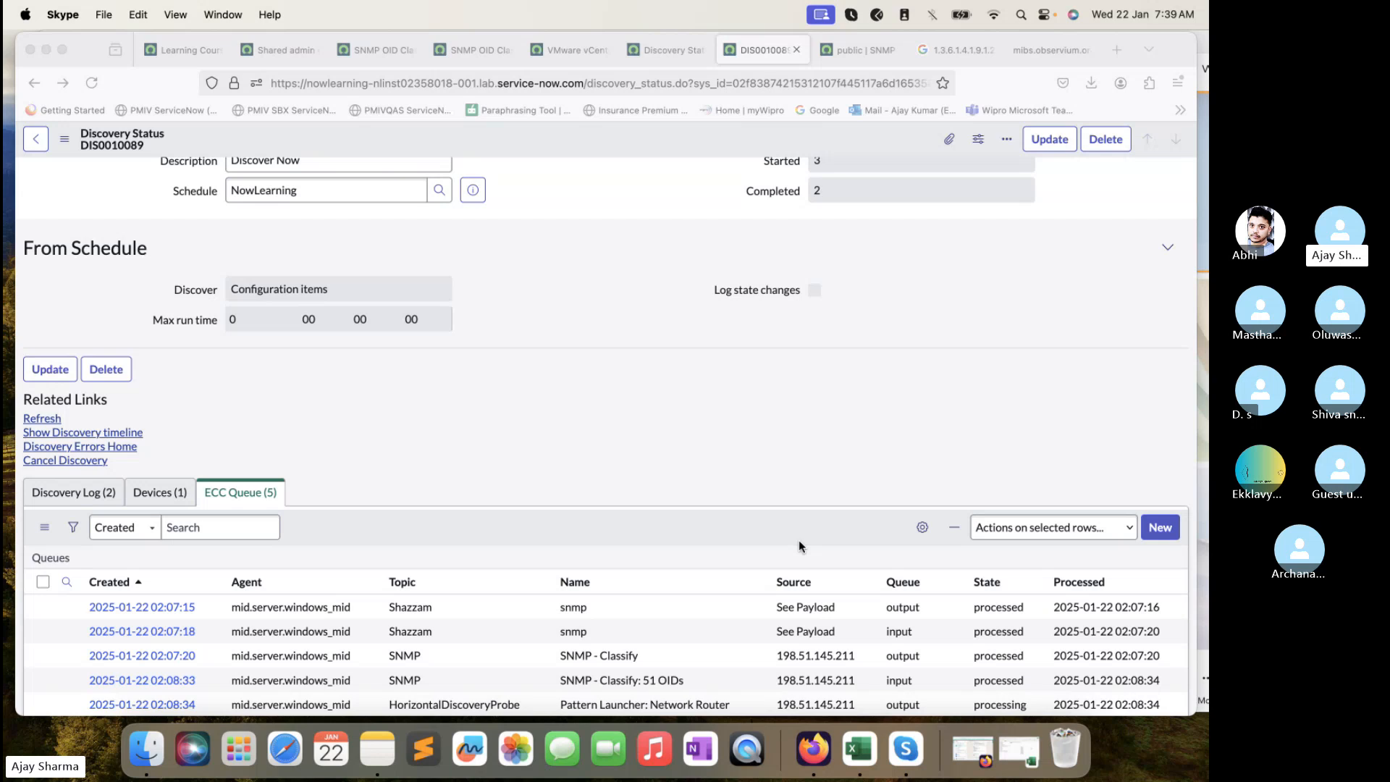
scroll(798, 543, "down", 2)
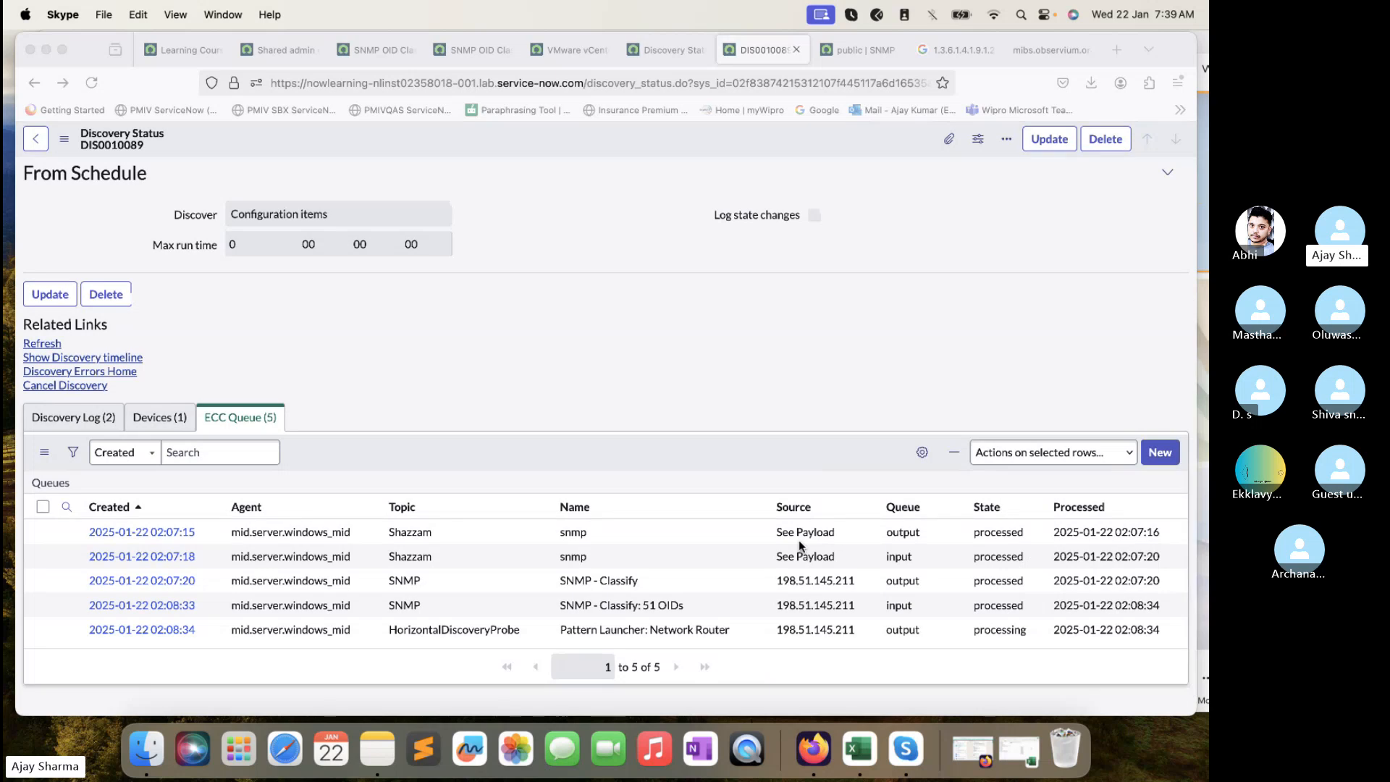
- Confirm the device is now an IP Router, reload, and view the five ECC queue entries
left_click(160, 417)
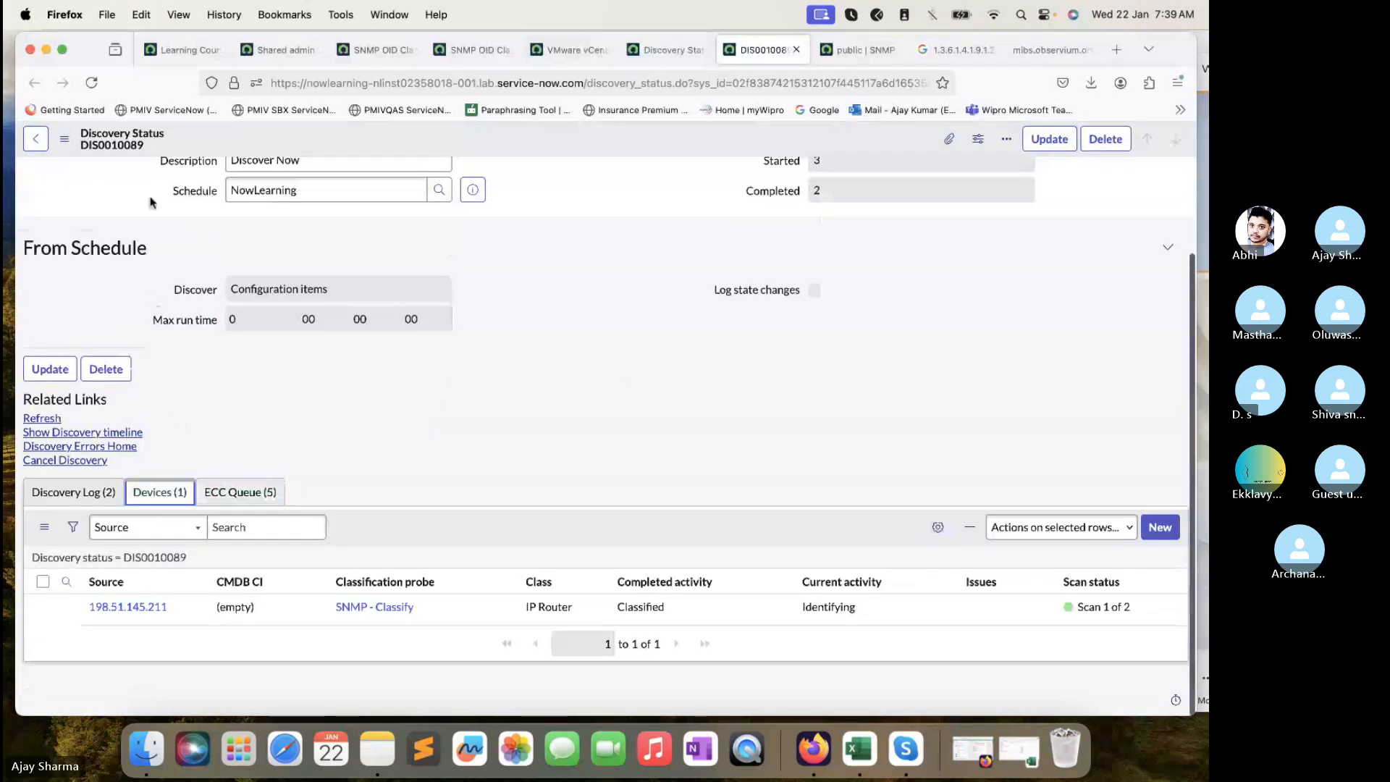
left_click(91, 83)
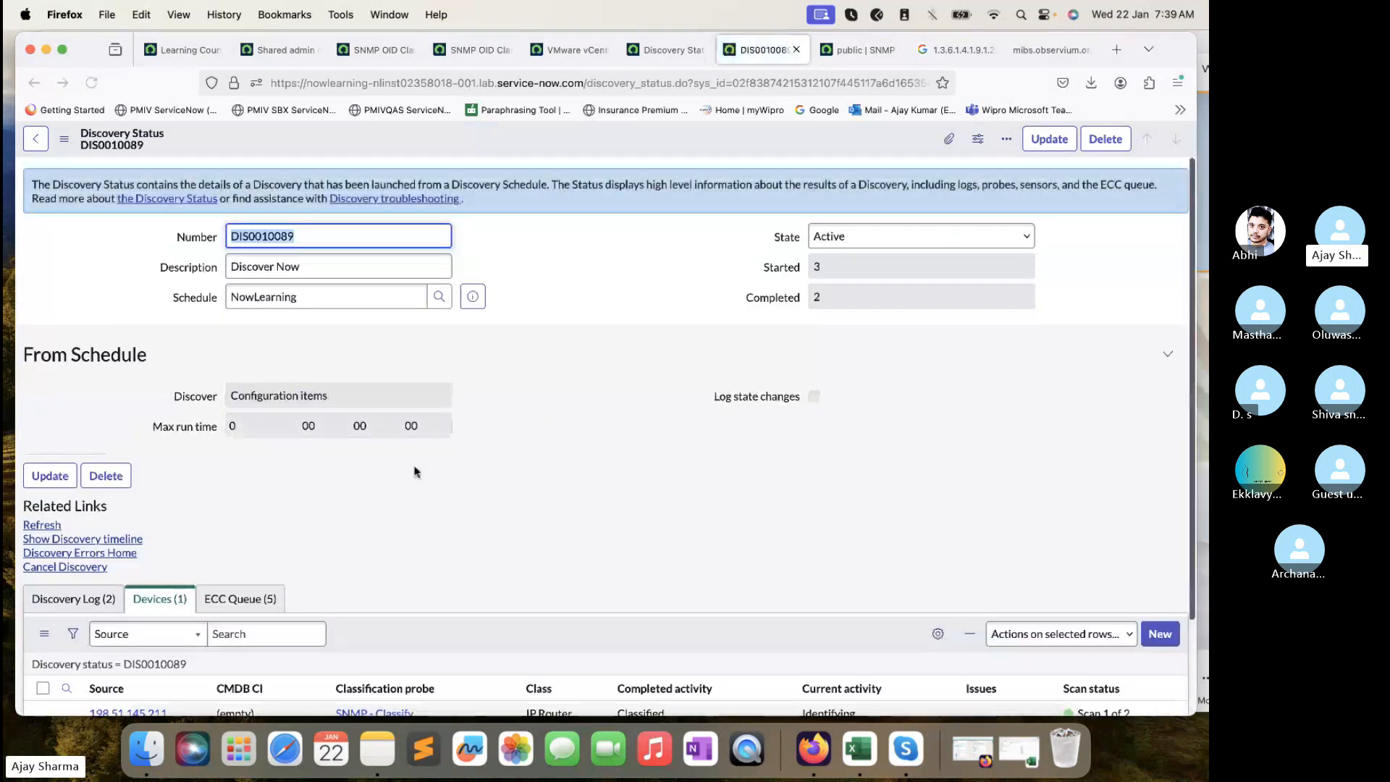
left_click(264, 598)
scroll(262, 597, "down", 3)
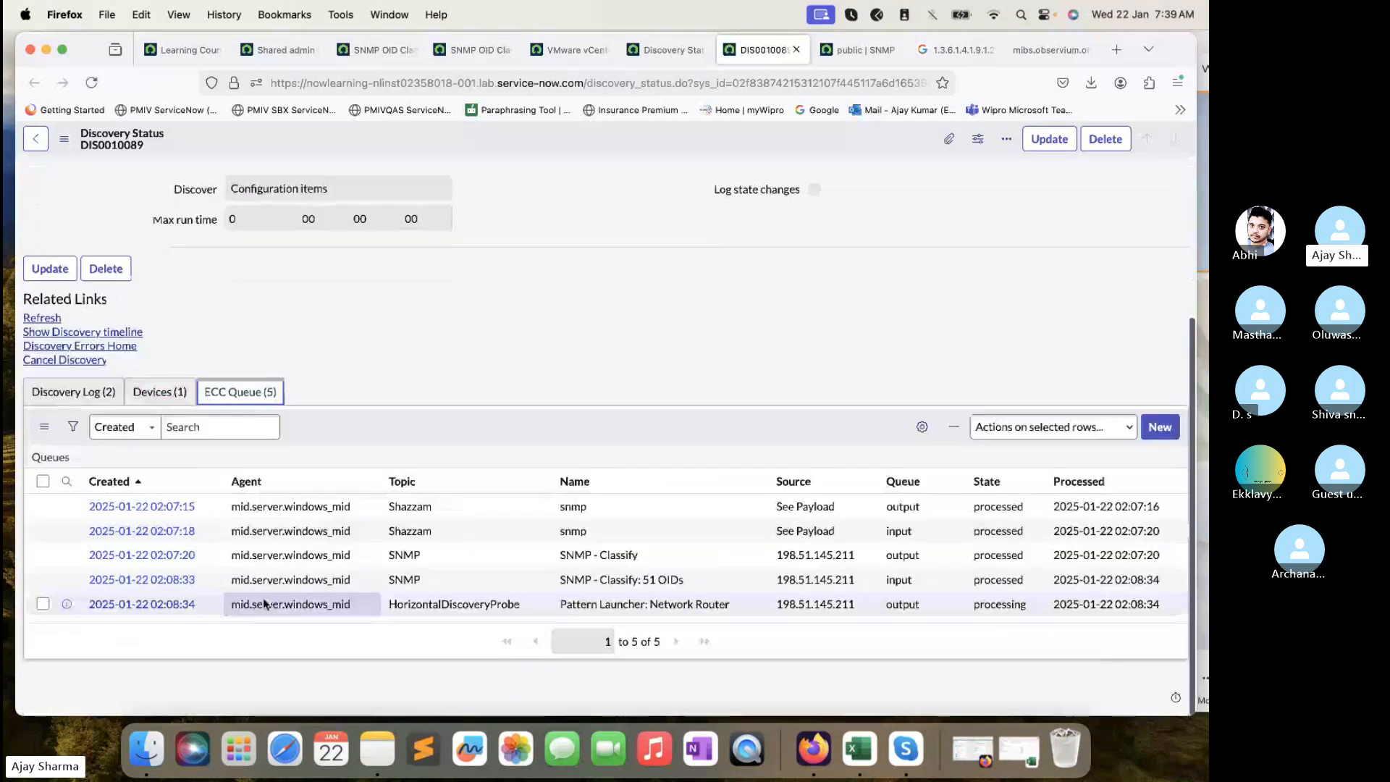
- Open the SNMP - Classify: 51 OIDs queue record in a new tab and view its payload XML
right_click(66, 581)
left_click(145, 503)
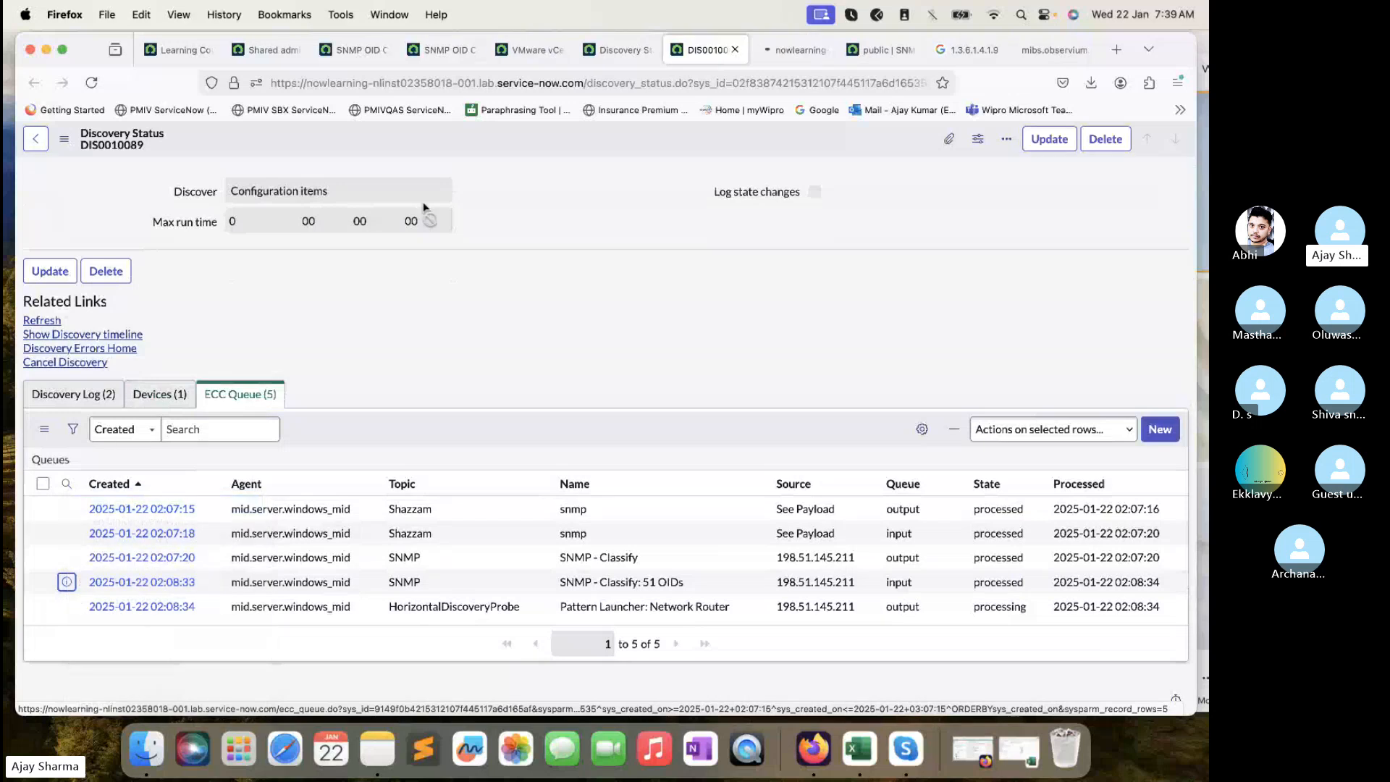
left_click(771, 51)
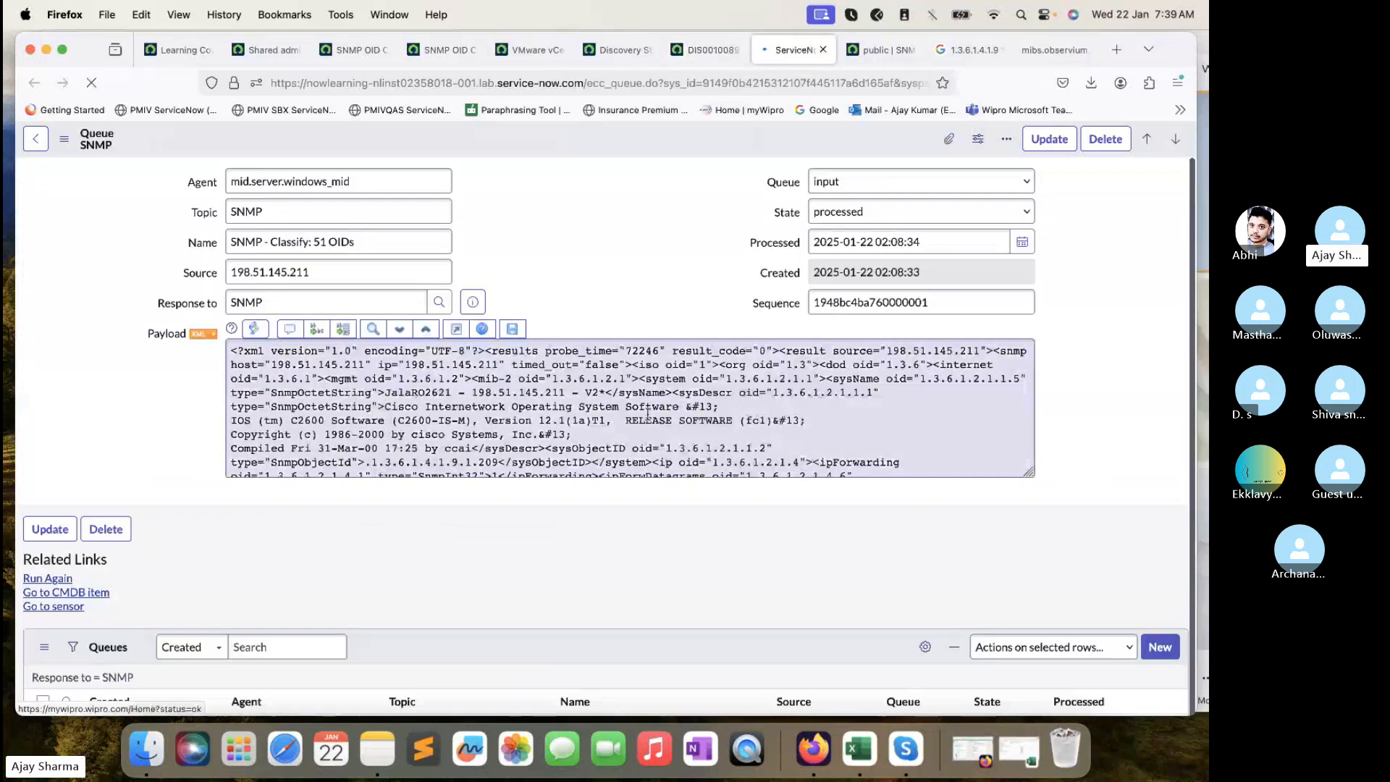
left_click(205, 334)
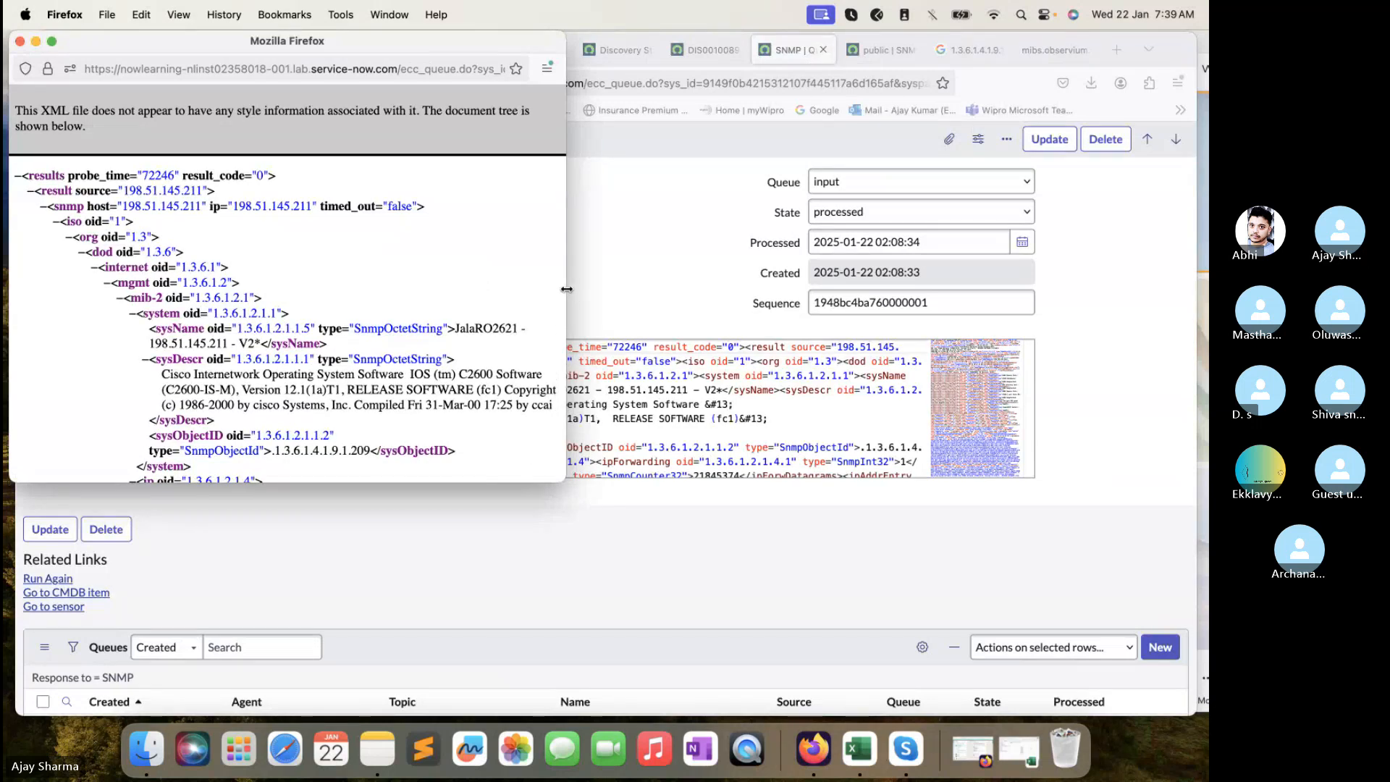
left_click_drag(566, 289, 802, 289)
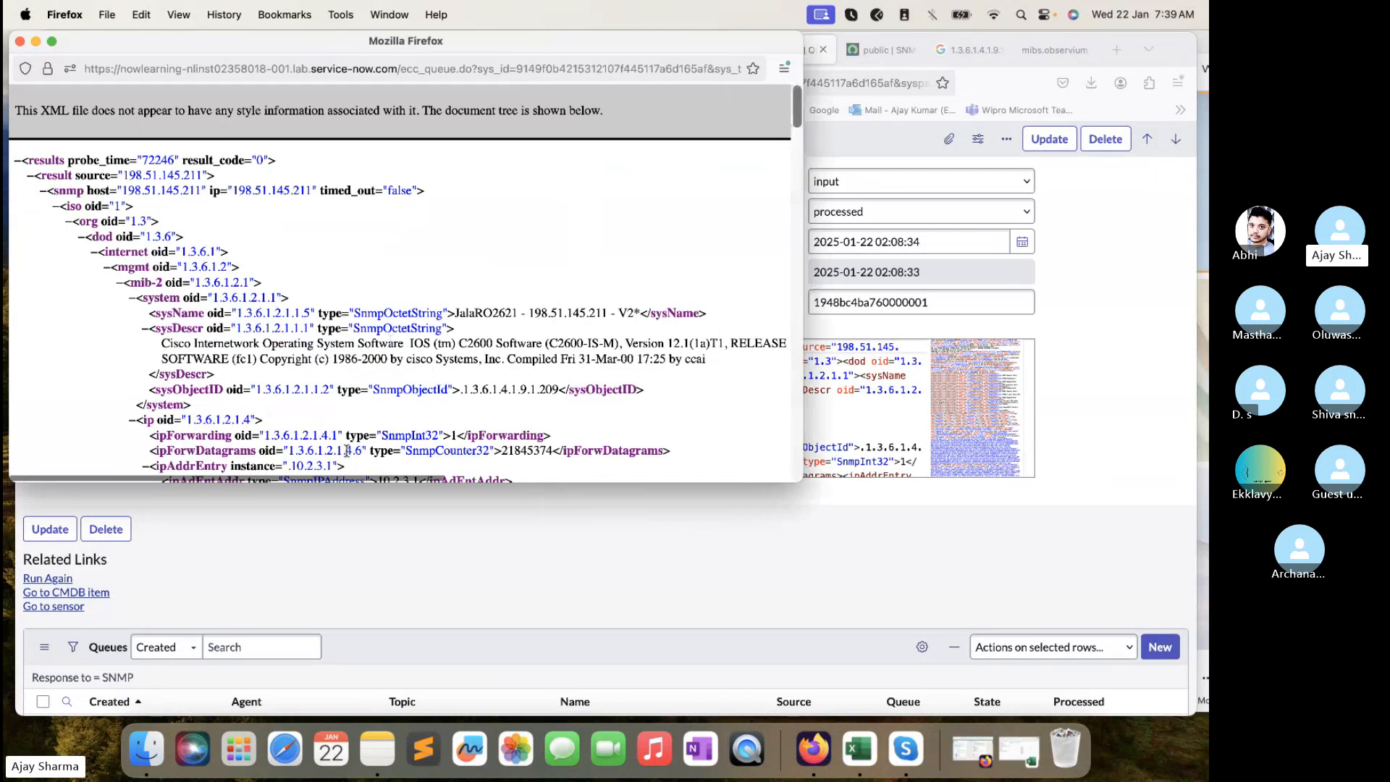
scroll(345, 430, "down", 2)
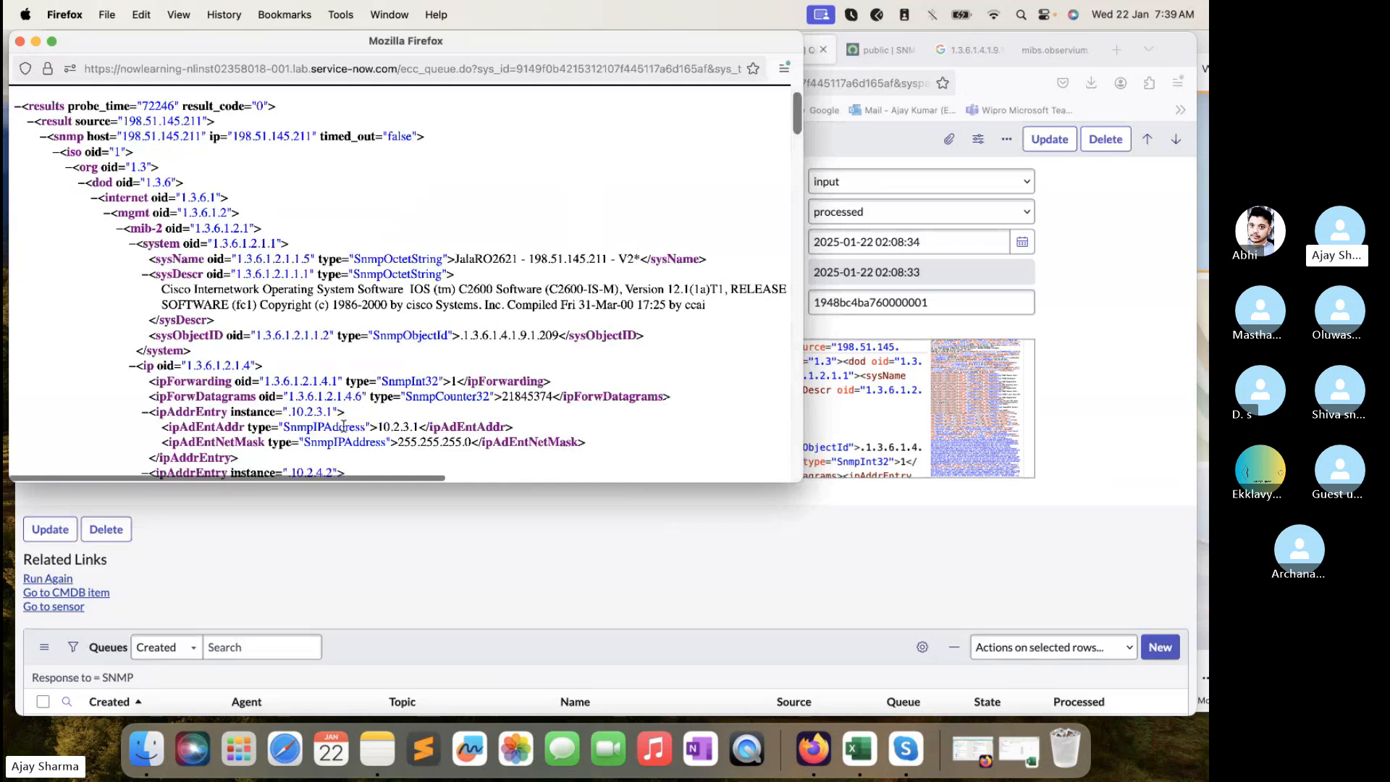
- Close the XML and reload DIS0010089 to see it Completed
left_click(20, 42)
left_click(706, 50)
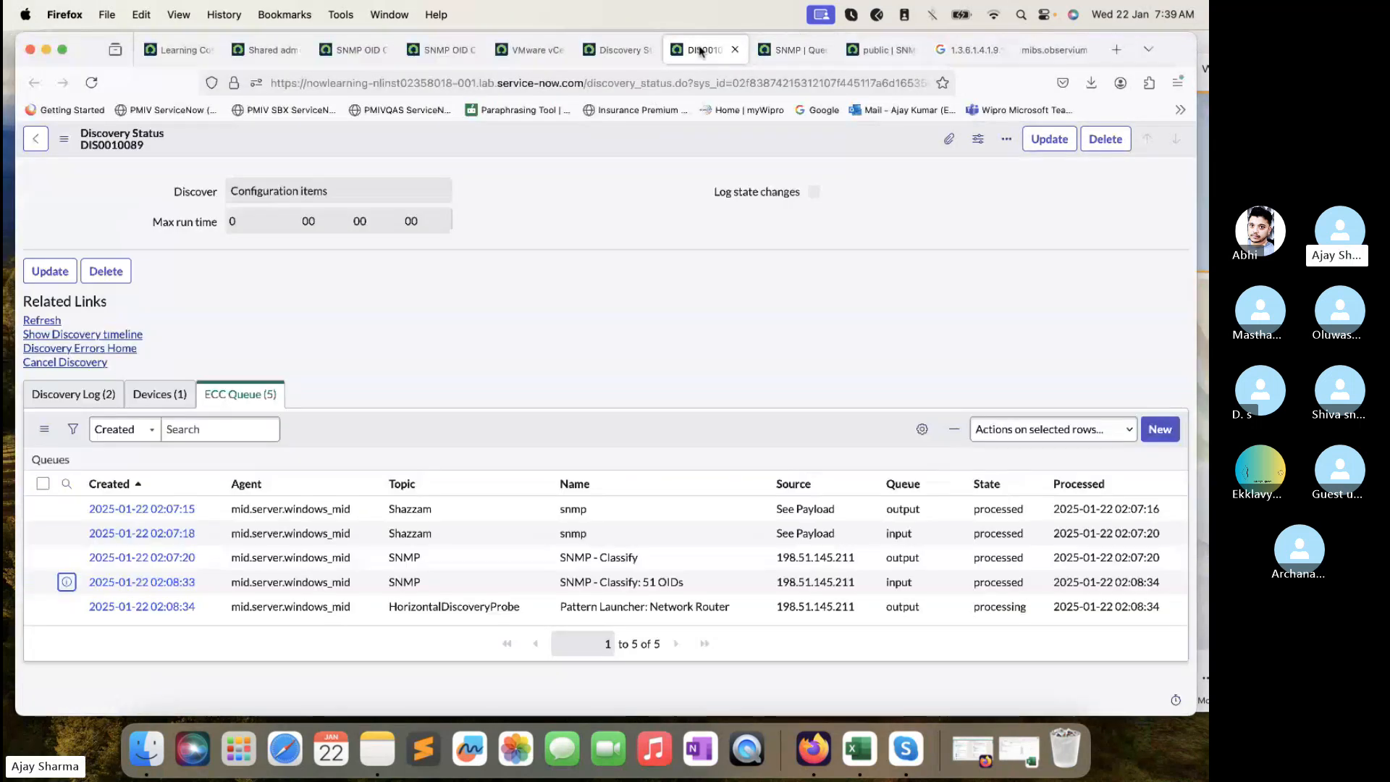
left_click(92, 83)
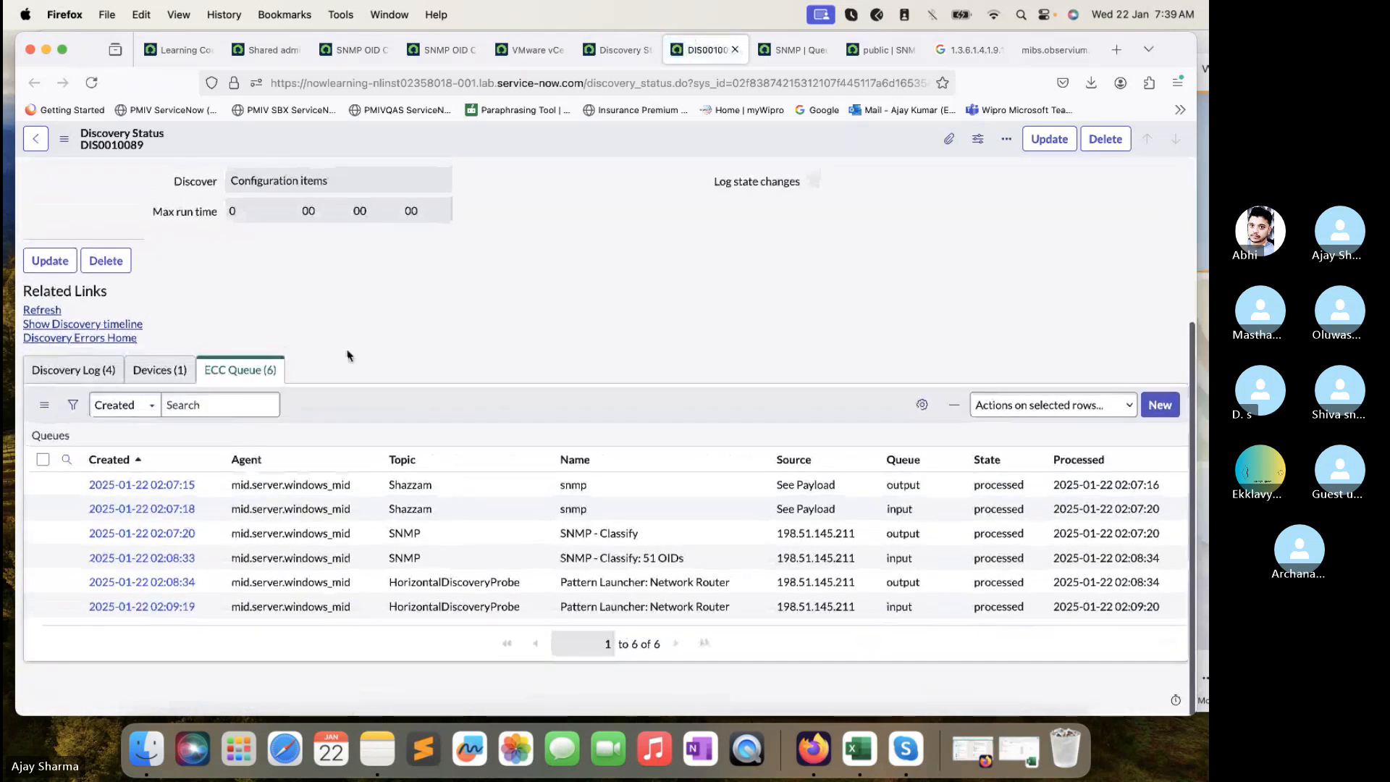
- Review DIS0010089's updated device and its six ECC queue entries
left_click(159, 370)
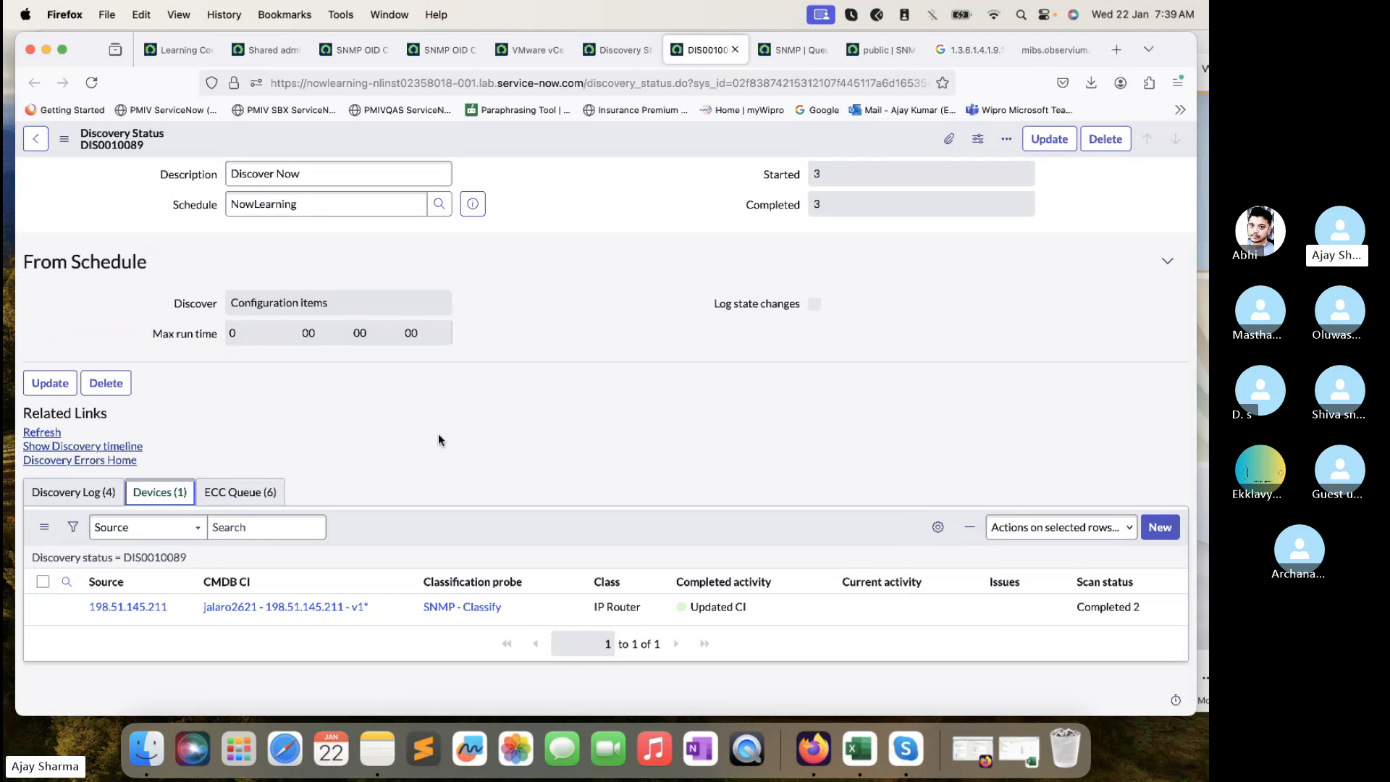
scroll(437, 434, "up", 3)
scroll(427, 434, "down", 3)
left_click(262, 494)
scroll(262, 494, "down", 2)
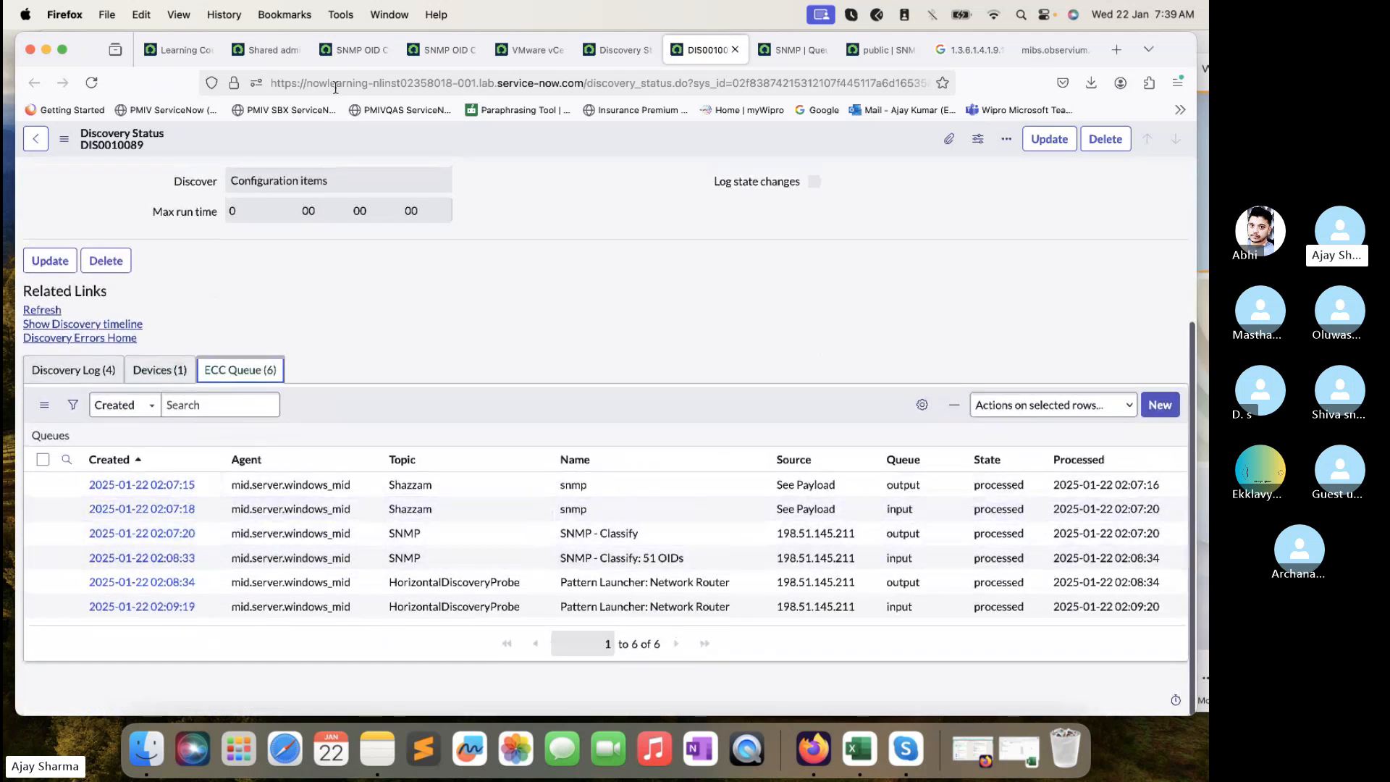
- Copy the sysObjectID 1.3.6.1.4.1.9.1.209 from the SNMP record's payload XML
left_click(351, 49)
left_click(216, 223)
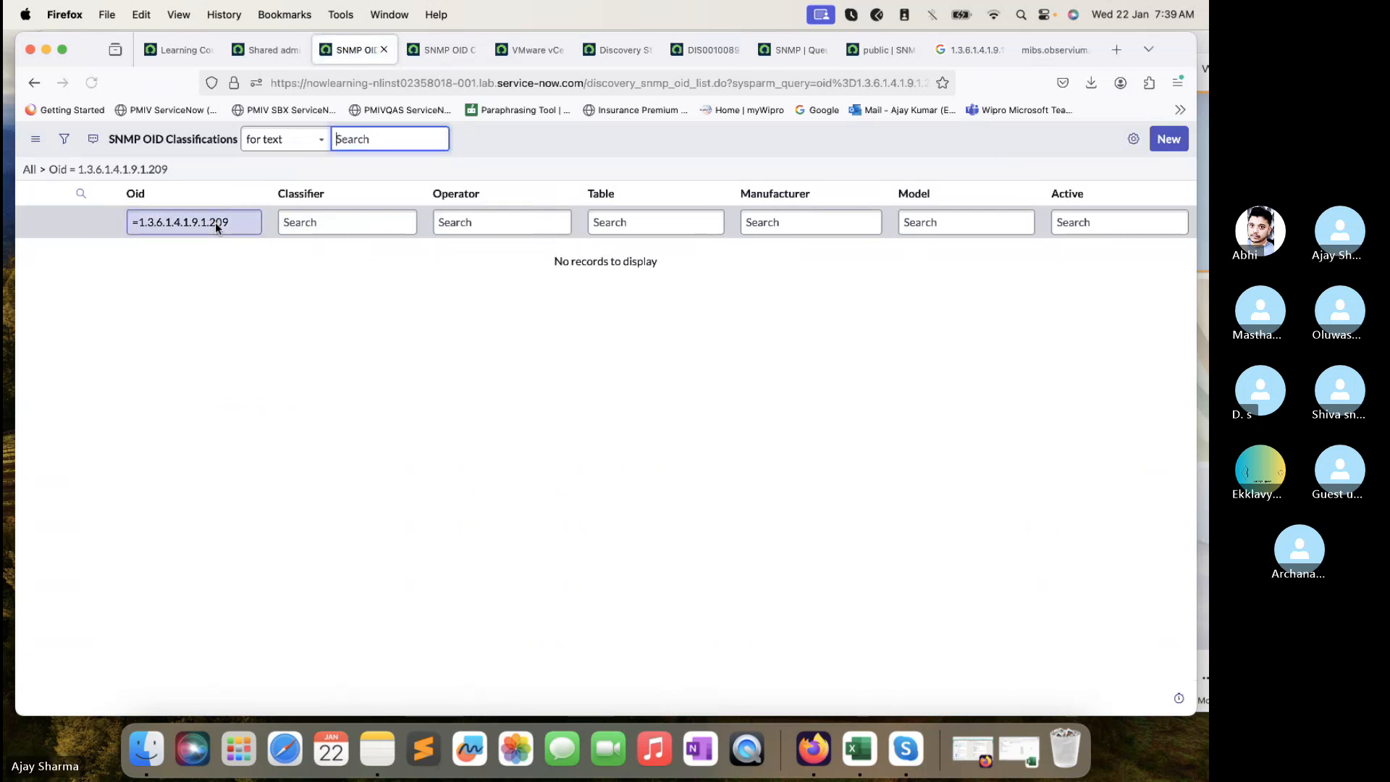
left_click(789, 50)
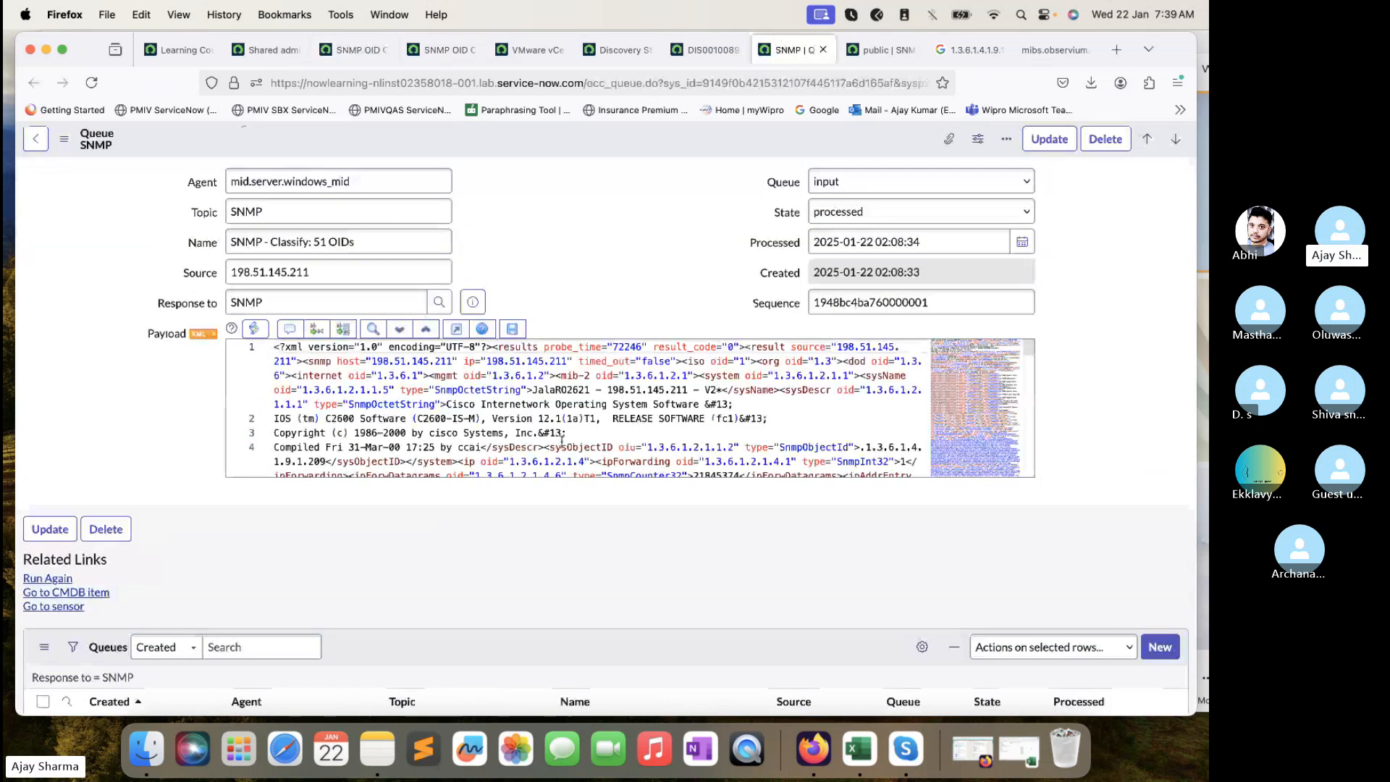
left_click(200, 334)
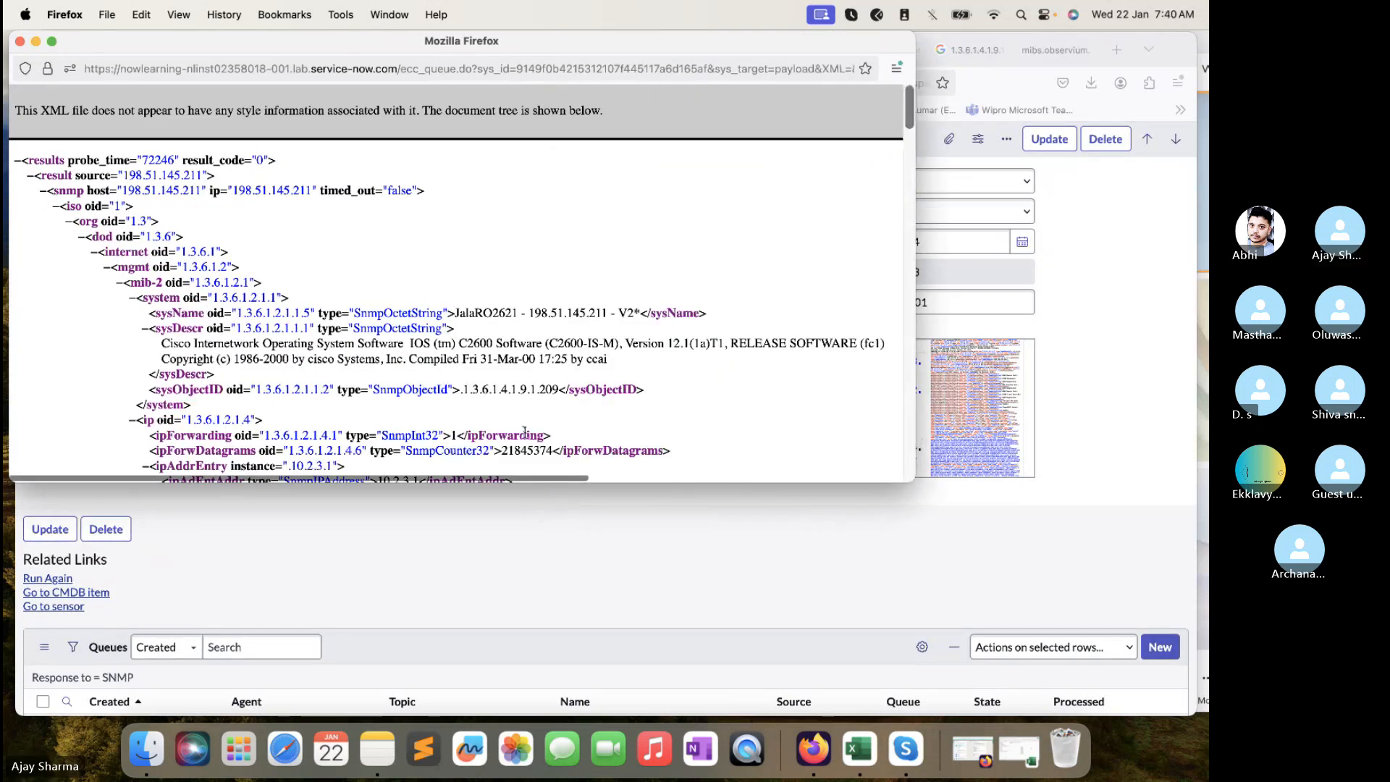
left_click_drag(560, 388, 462, 385)
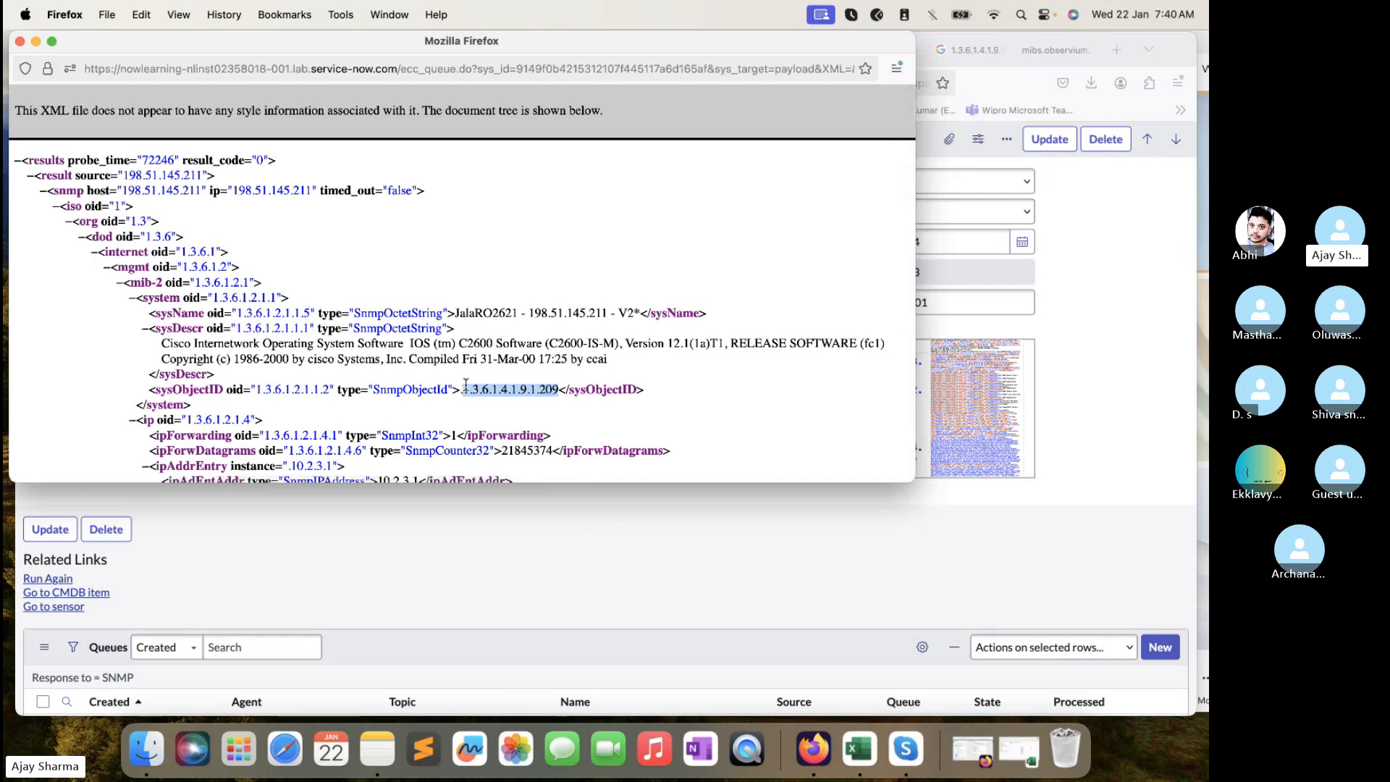
key("cmd+c")
left_click(465, 590)
- Filter the SNMP OID Classifications Oid column by the pasted 1.3.6.1.4.1.9.1.209
left_click(348, 50)
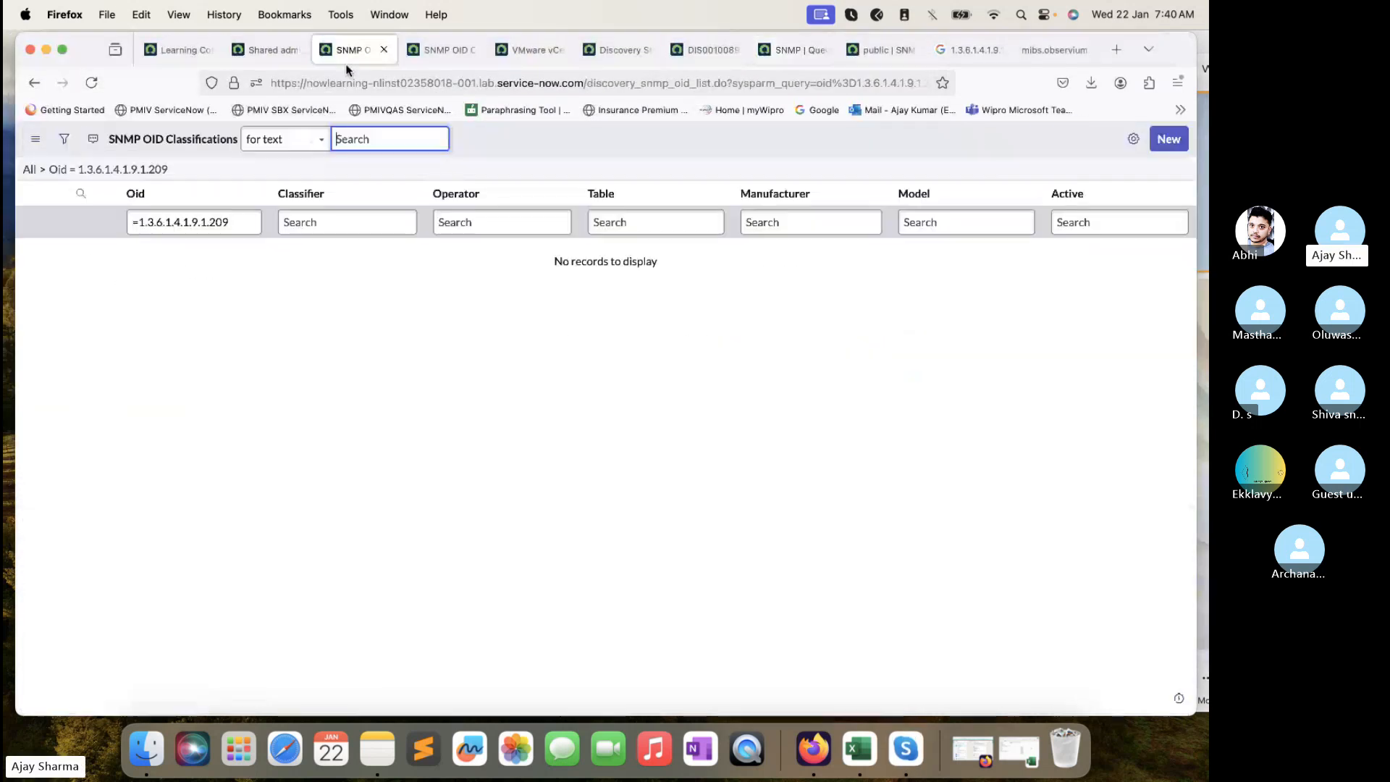
left_click(211, 222)
key("cmd+a")
key("cmd+v")
key("Return")
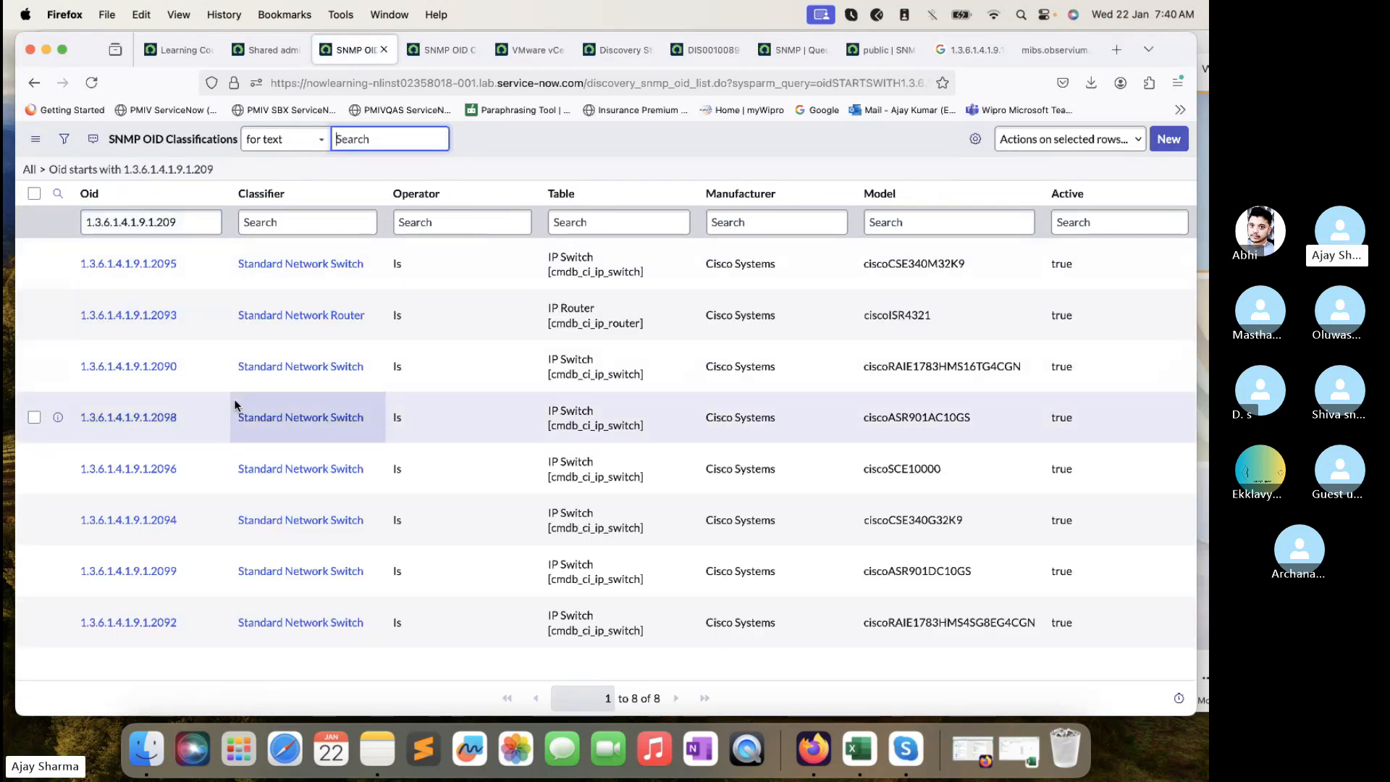
- Make the Oid filter an exact match '=1.3.6.1.4.1.9.1.209', which returns no records
left_click(84, 224)
type("=")
key("Return")
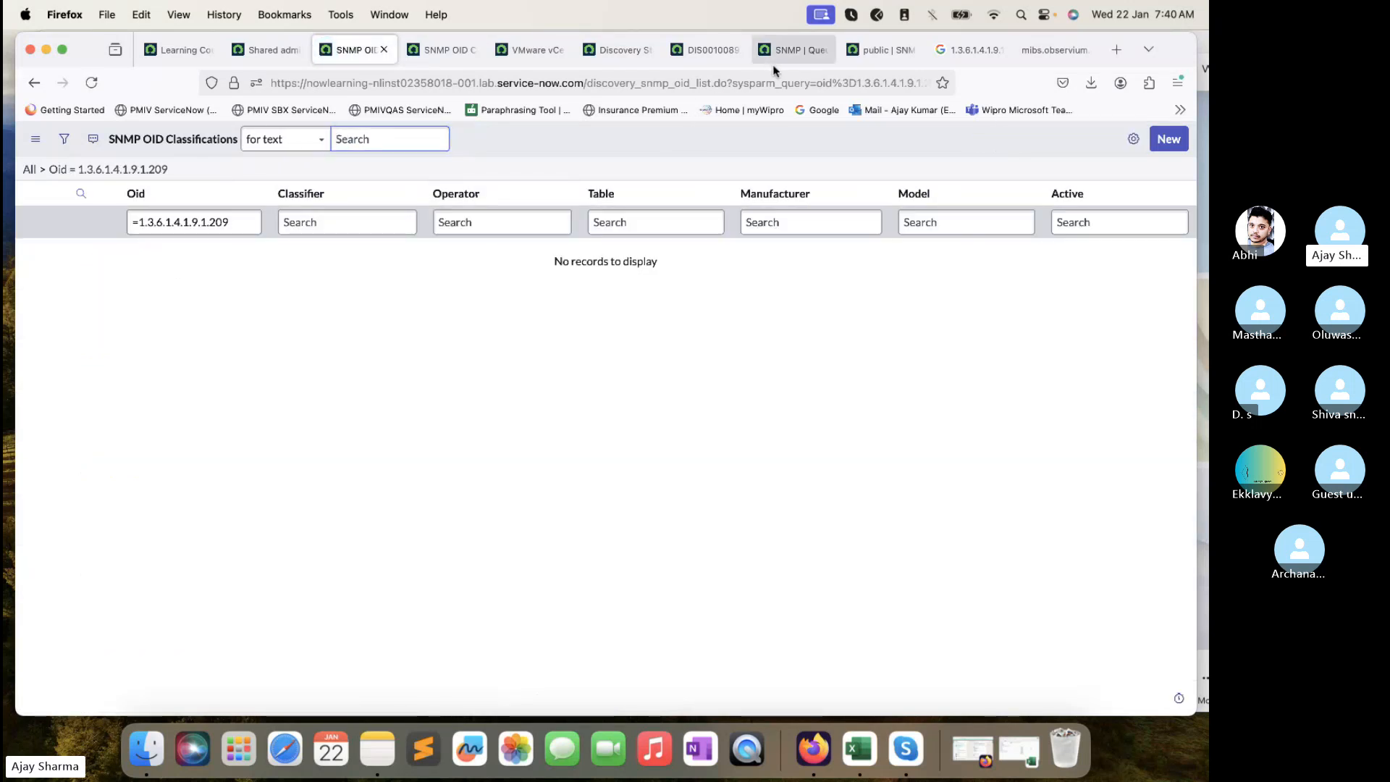
left_click(872, 52)
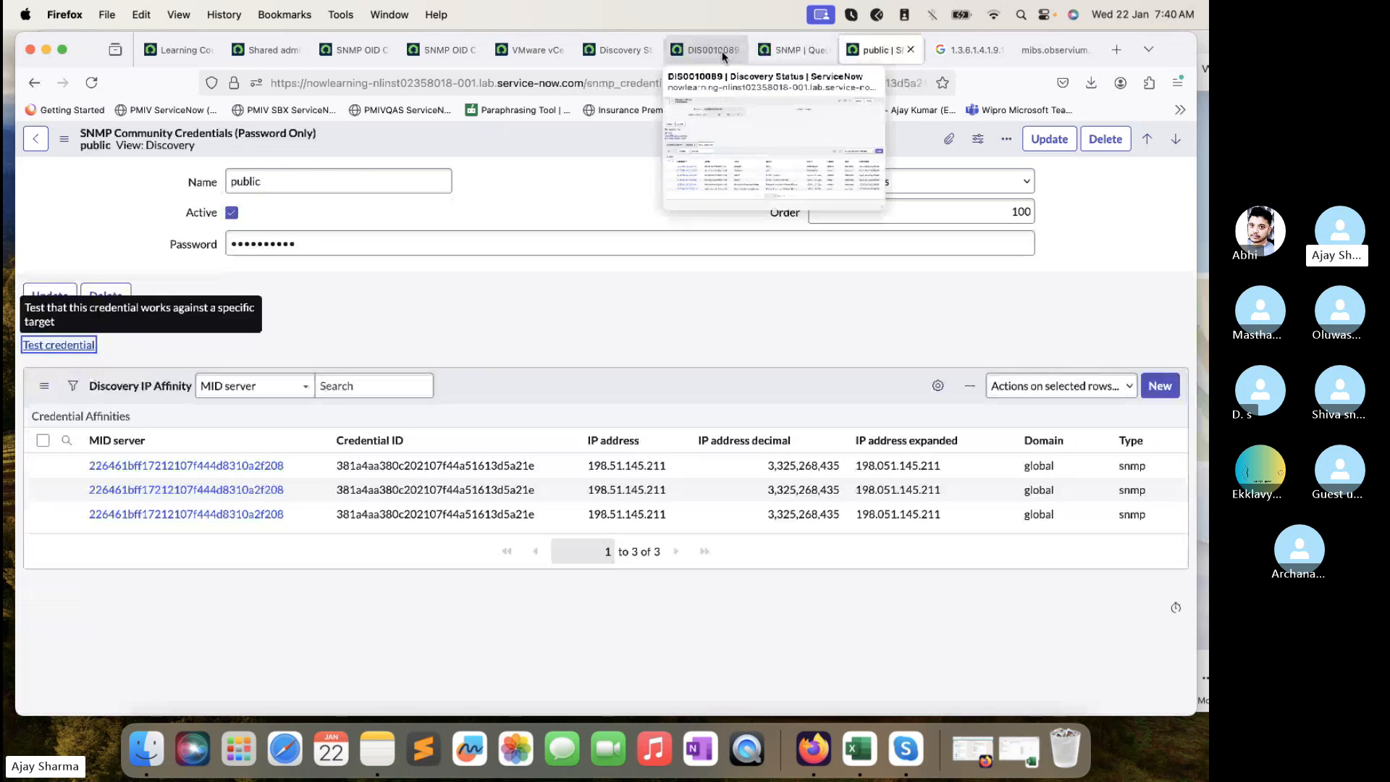
- Review DIS0010089's discovered devices and ECC queue entries
left_click(722, 52)
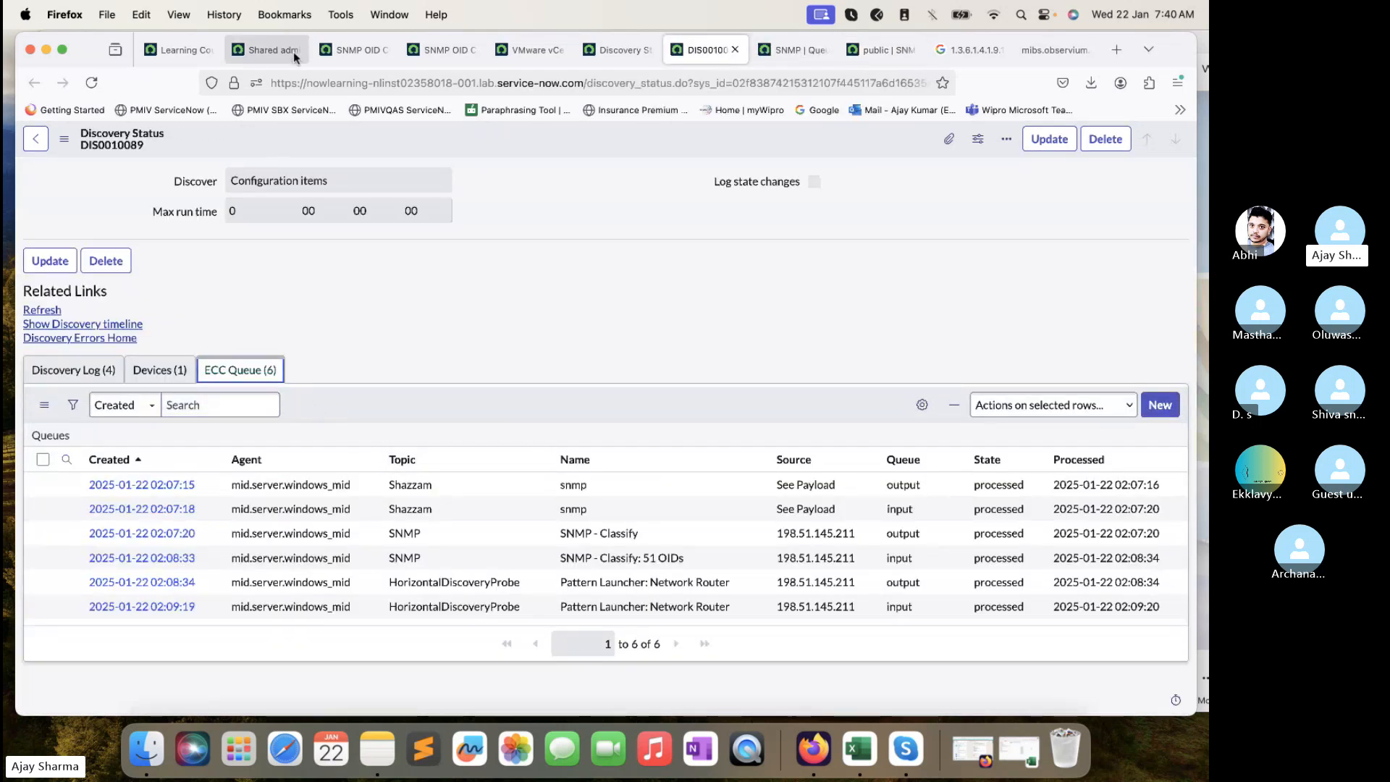
left_click(366, 48)
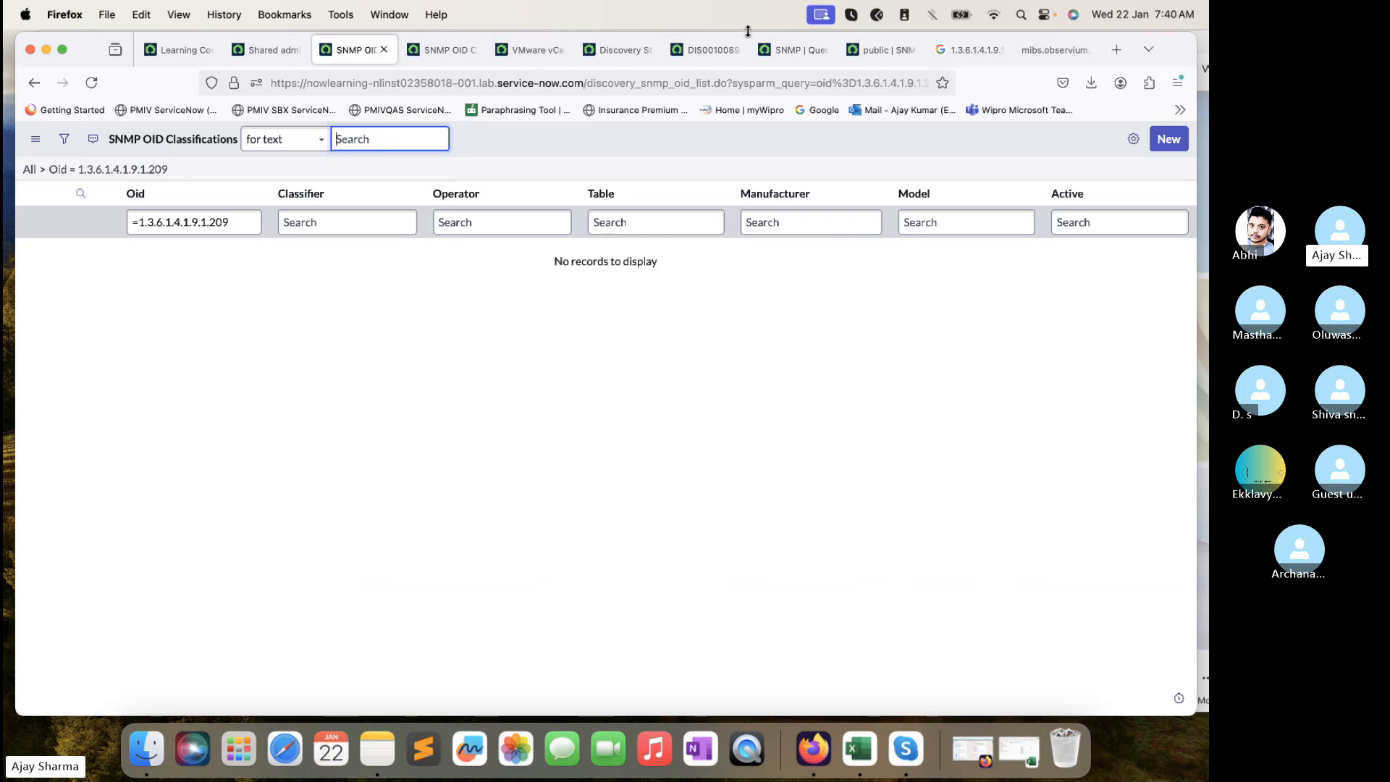
left_click(705, 50)
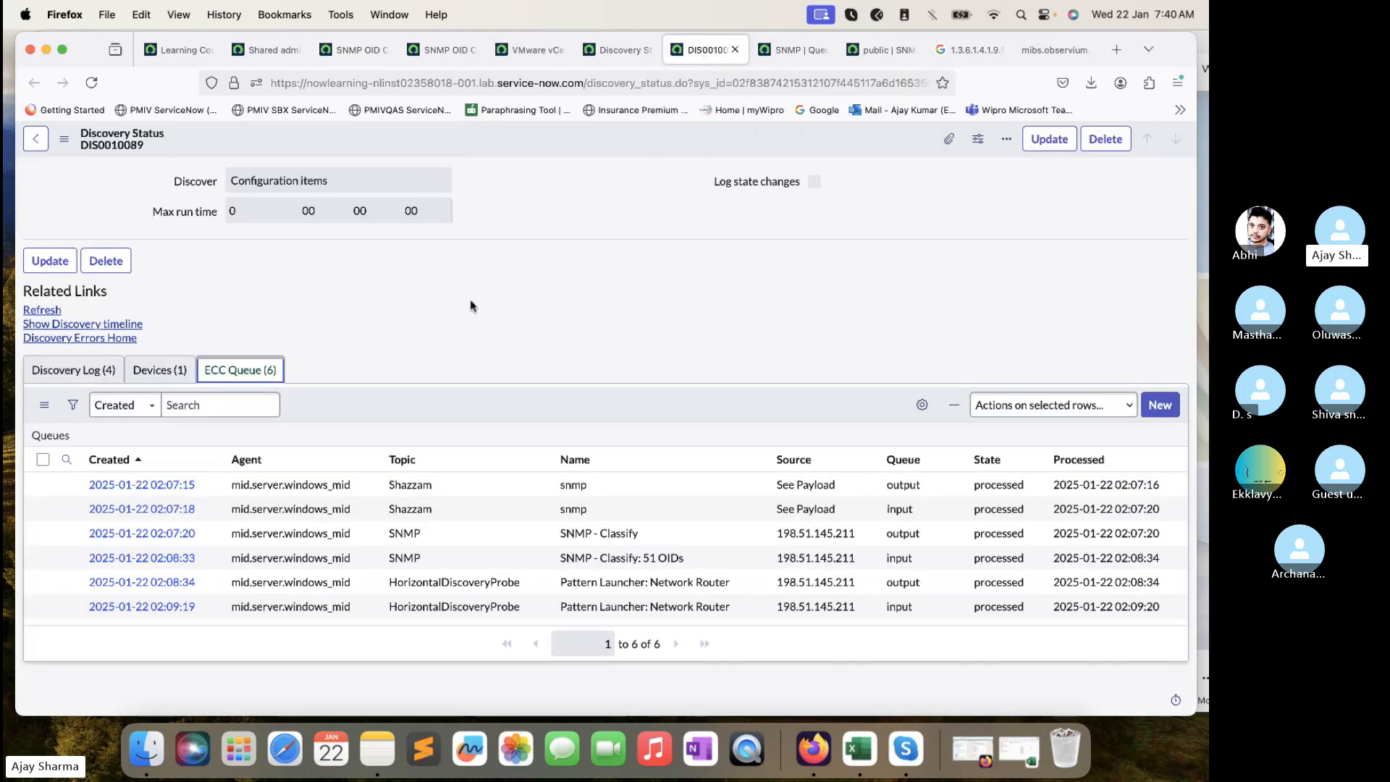
scroll(487, 466, "down", 2)
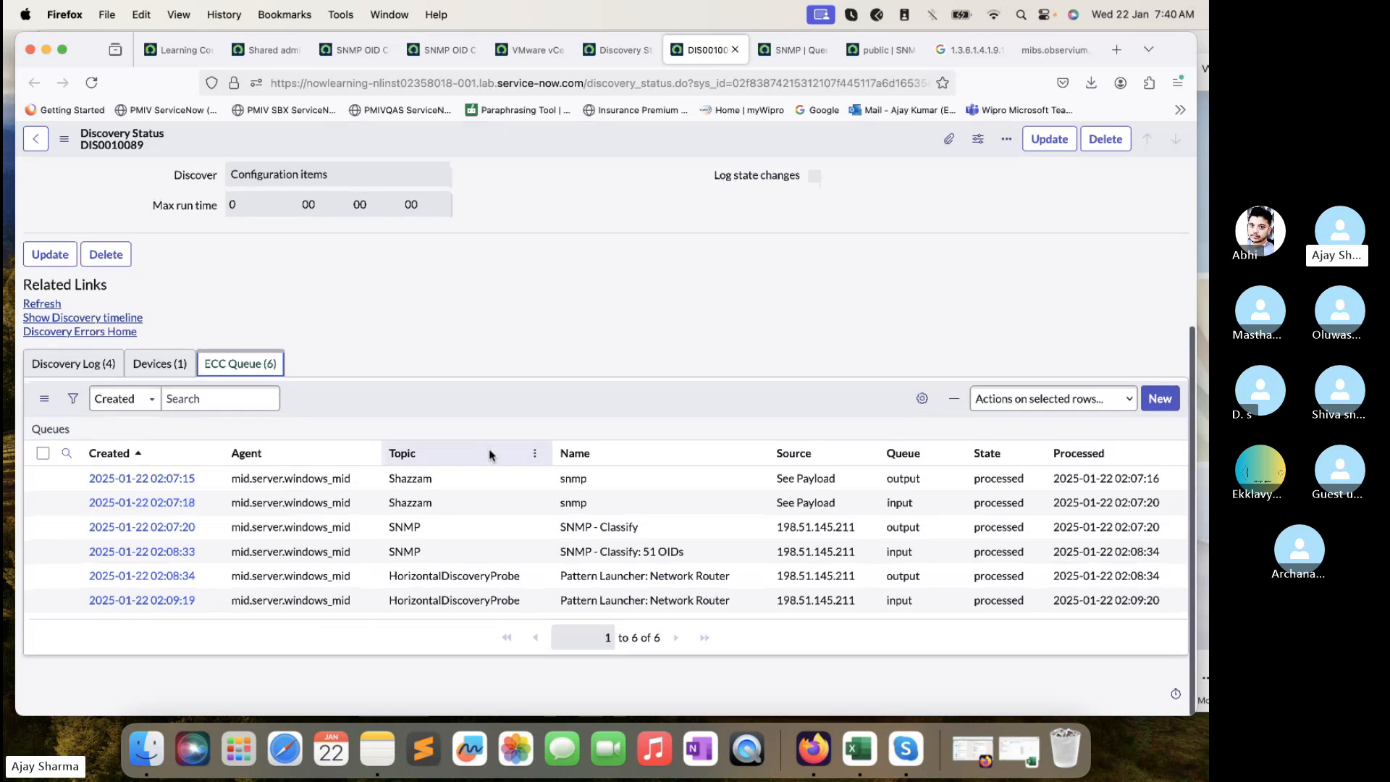
left_click(186, 378)
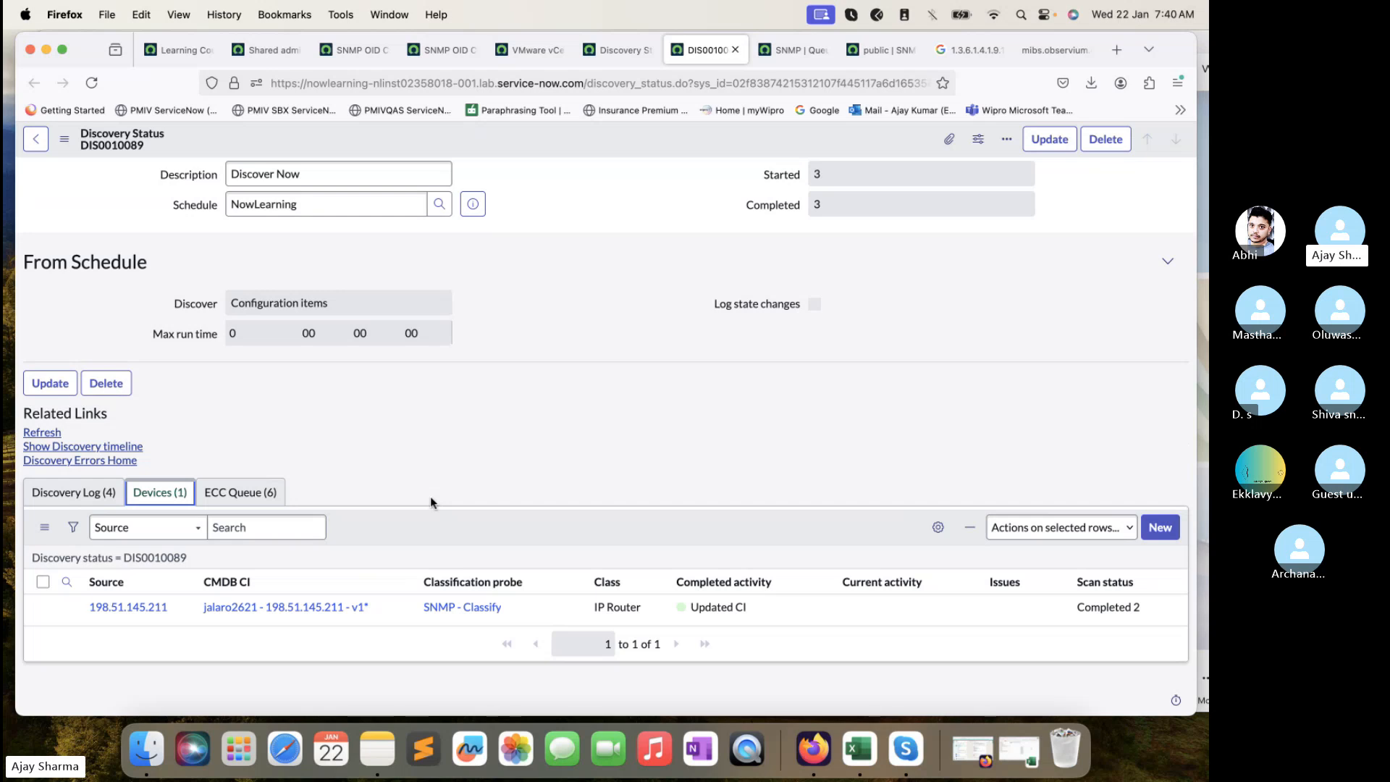
left_click(256, 495)
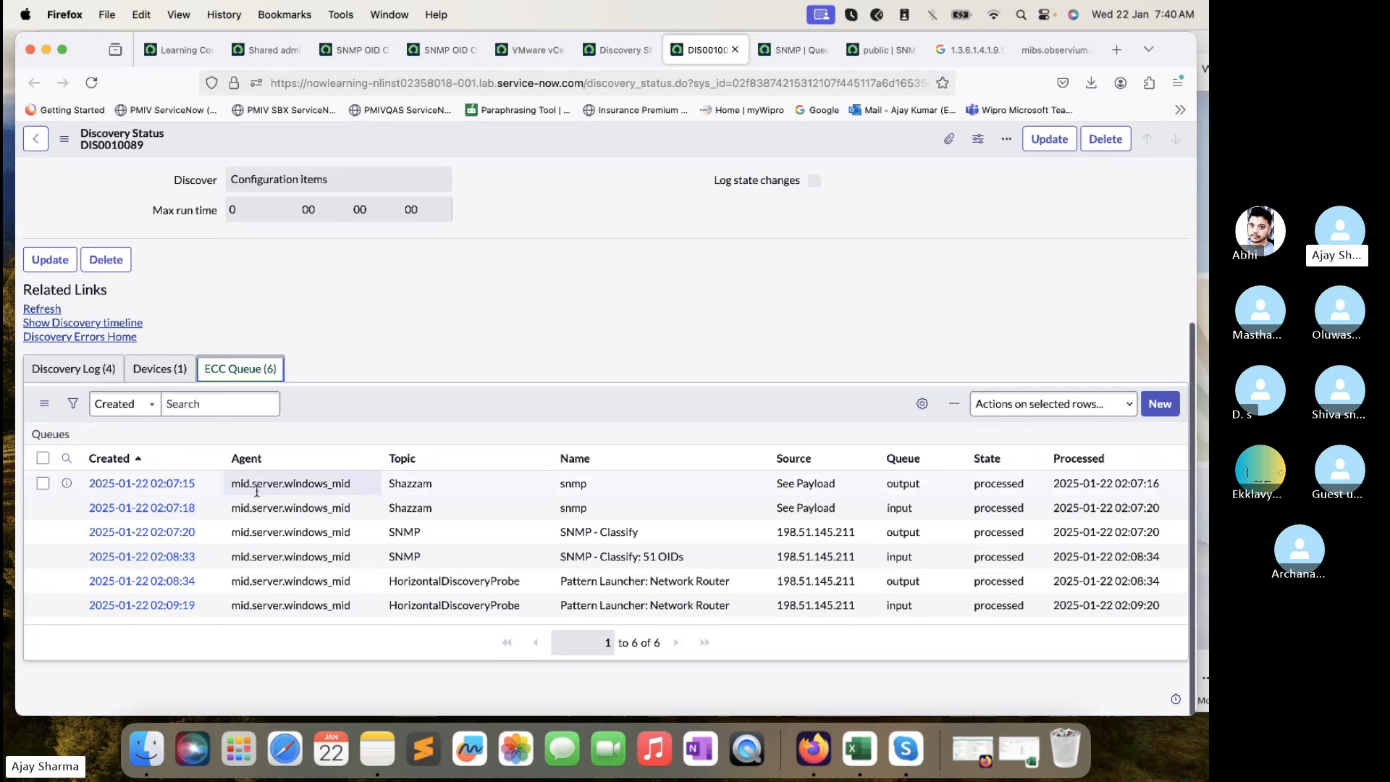
left_click(154, 367)
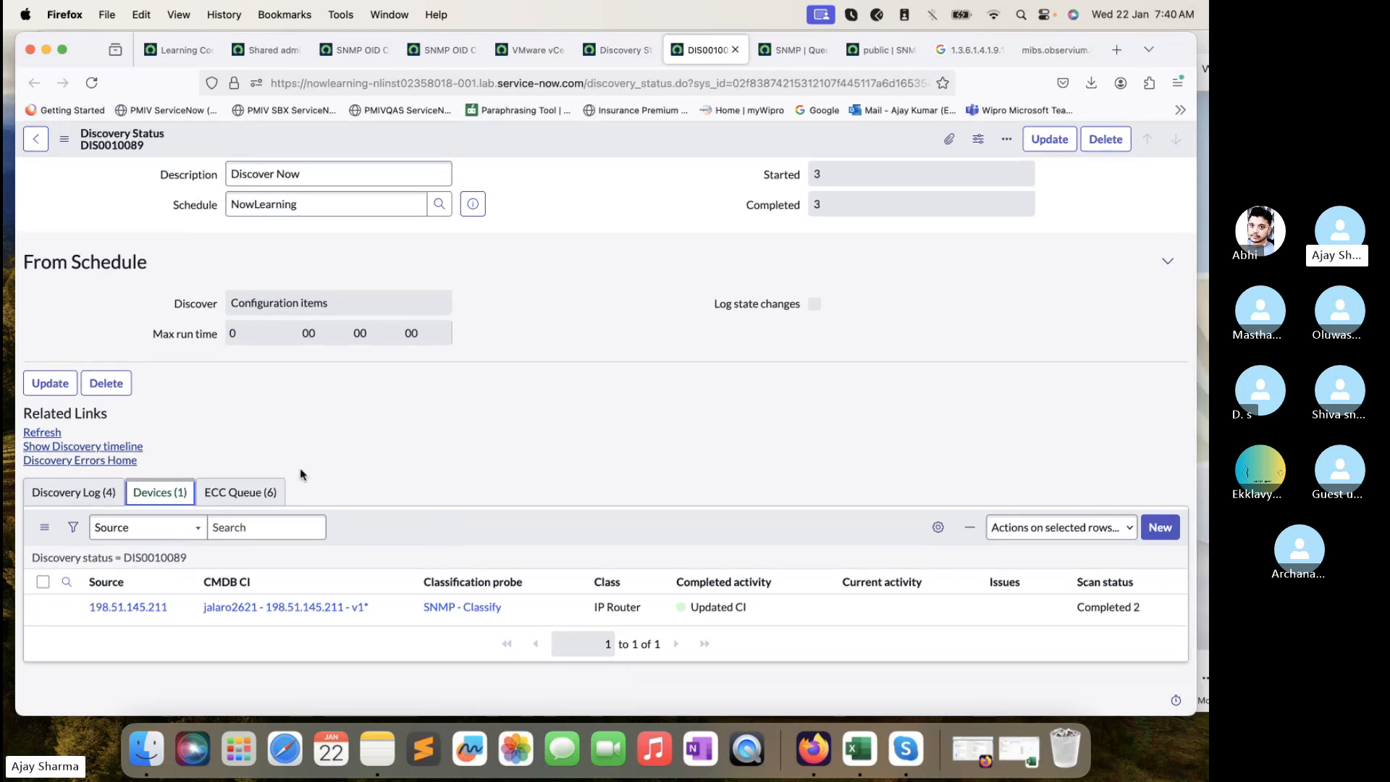
- Check DIS0010089's Discovery Log entries and discovered device again
left_click(366, 51)
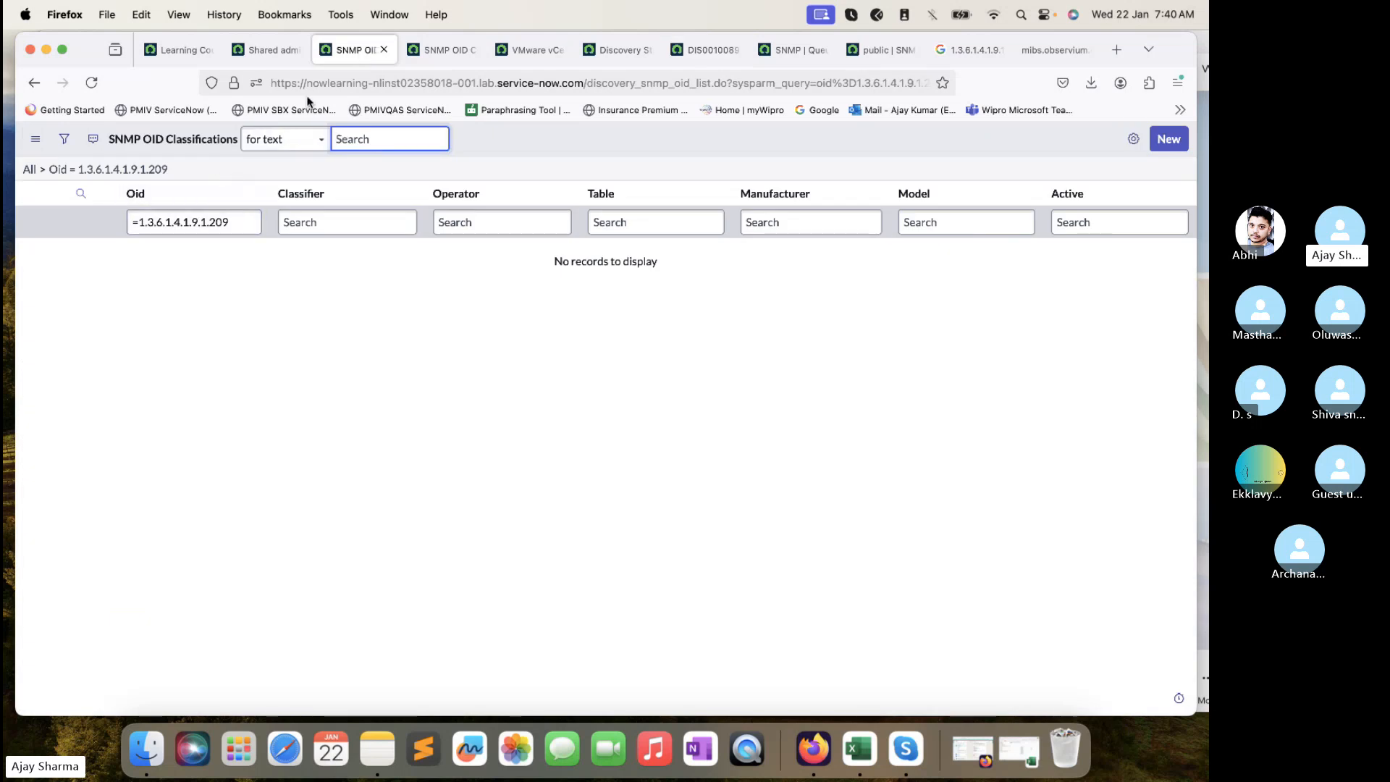
left_click(699, 51)
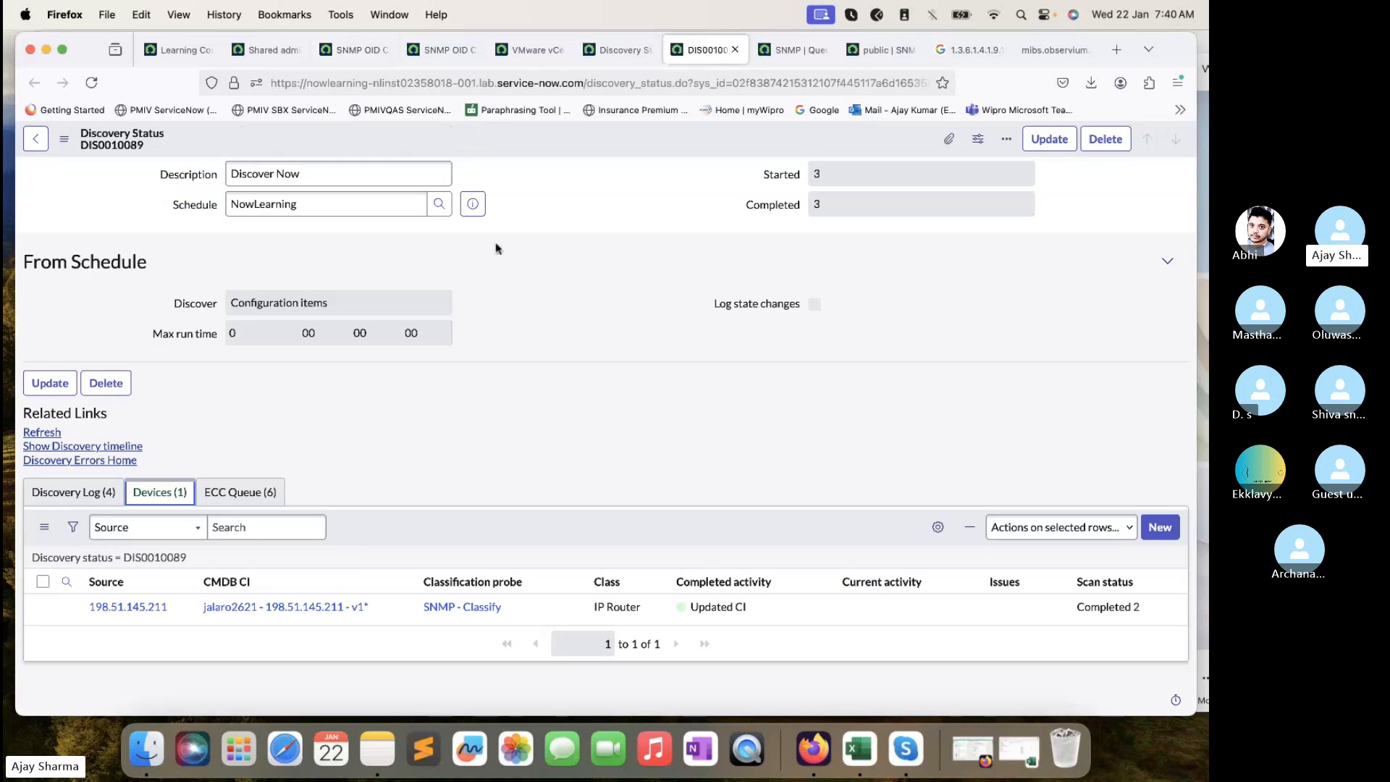
left_click(45, 494)
scroll(293, 582, "down", 3)
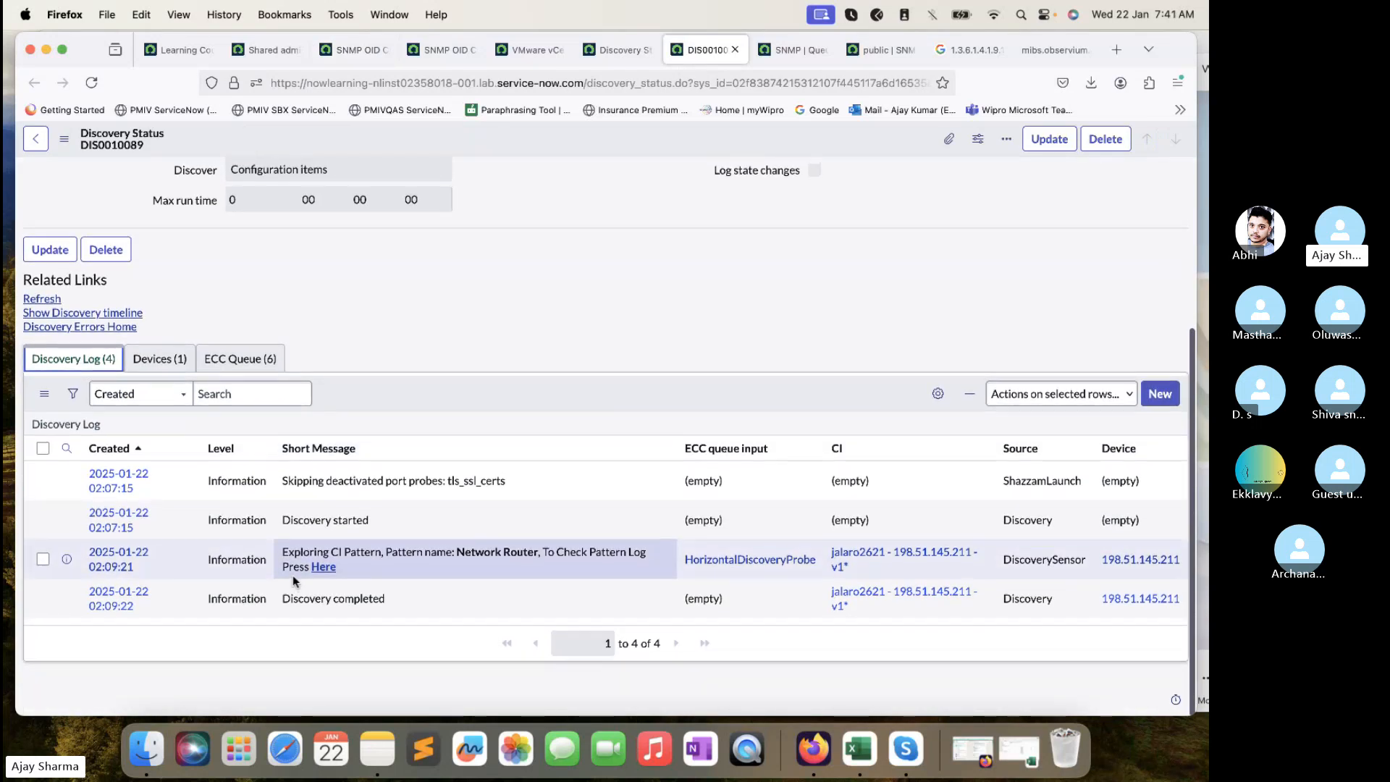
left_click(159, 359)
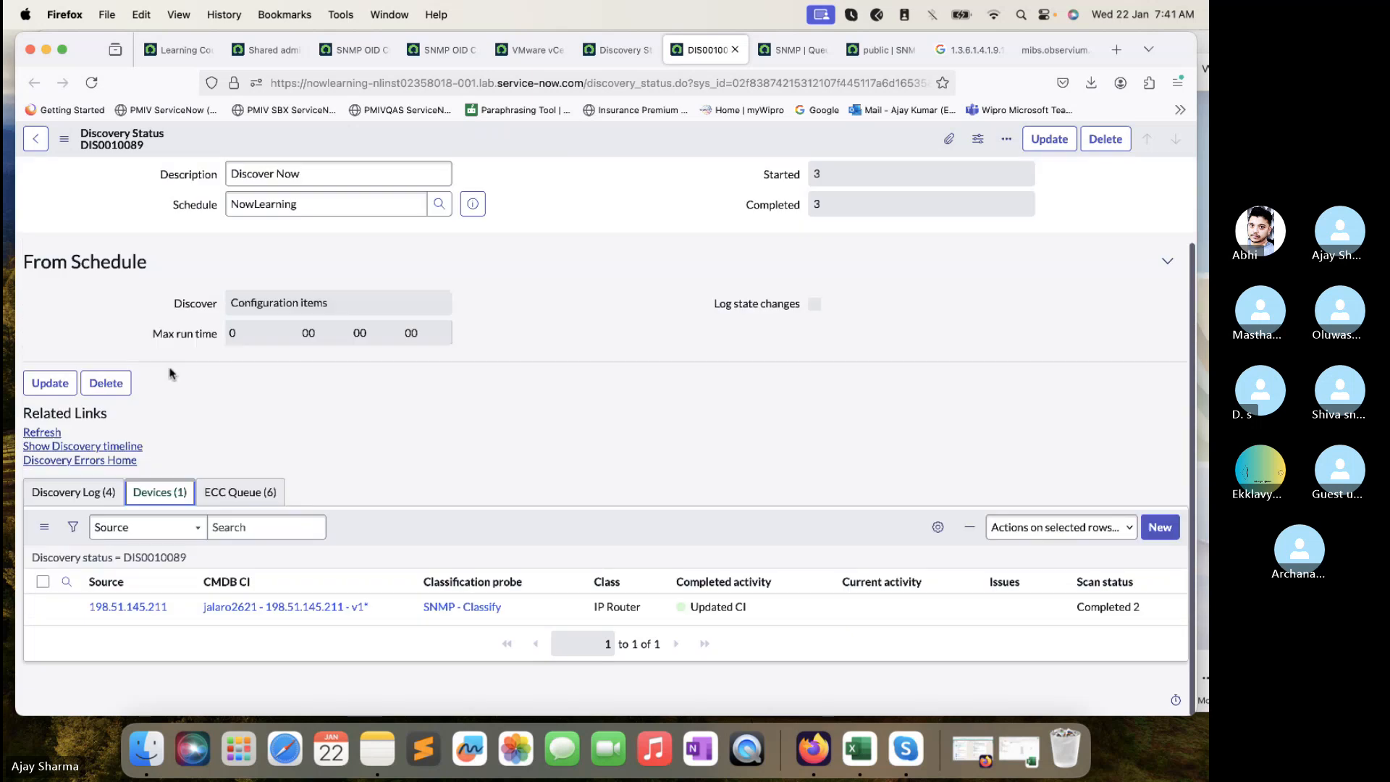
- Remove the Oid condition to list all 8,073 SNMP OID classifications
left_click(269, 51)
left_click(359, 51)
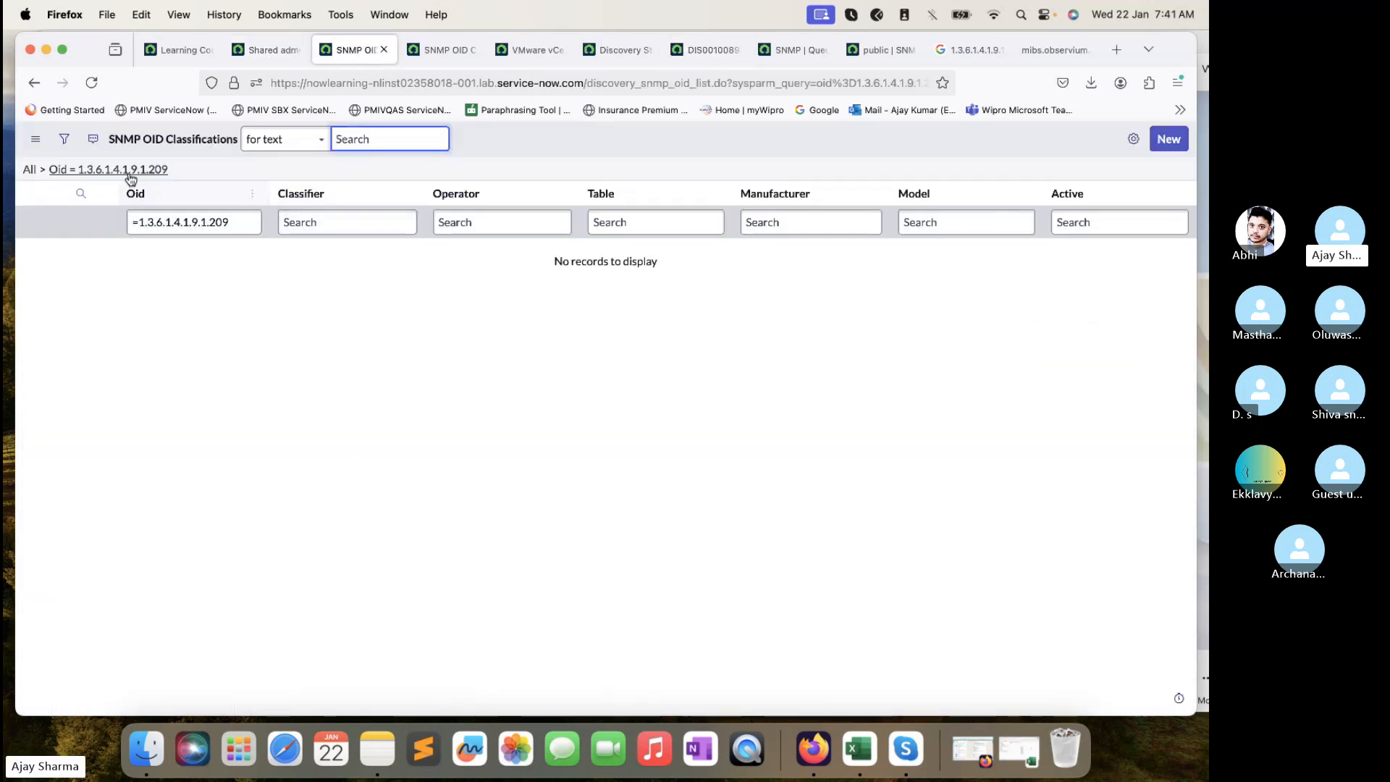
left_click(43, 171)
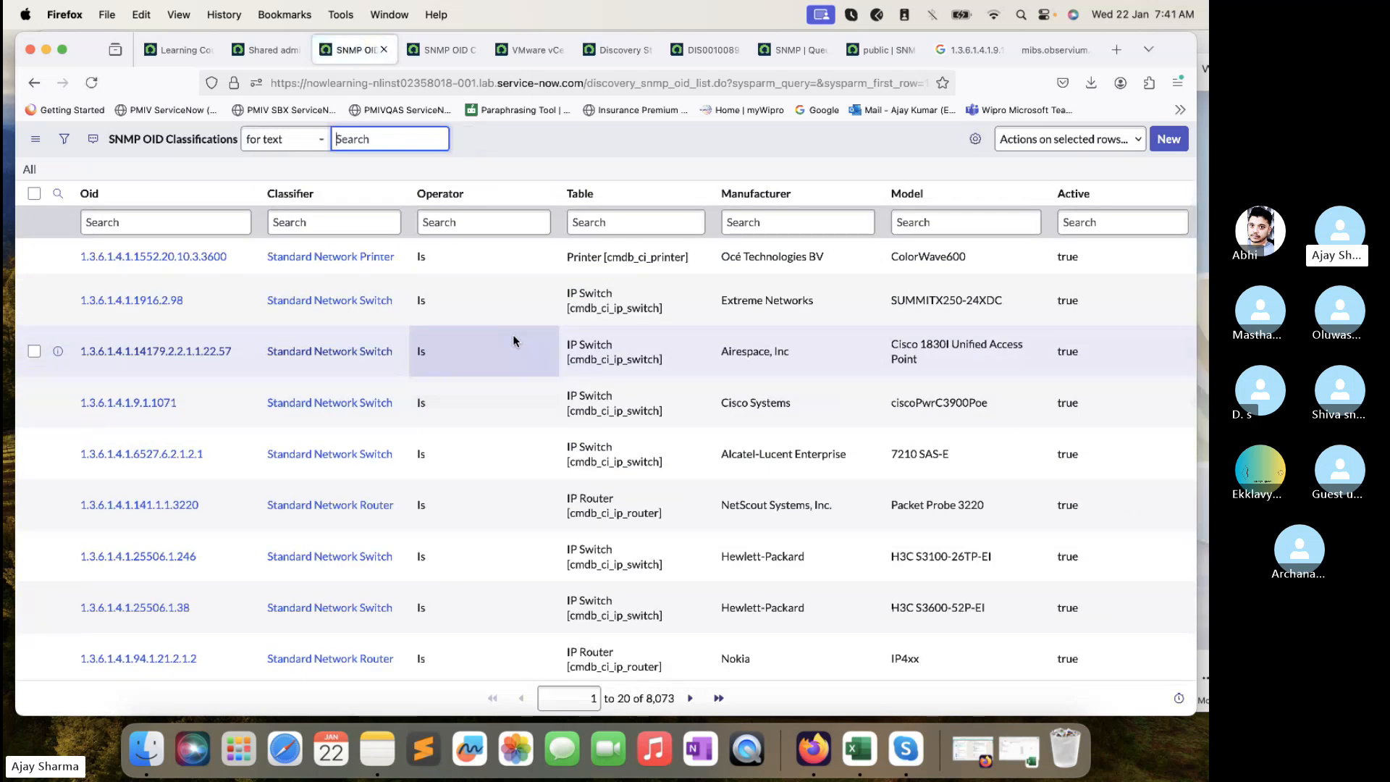
- Scroll through the full SNMP OID Classifications list, then bring the Skype call forward
scroll(513, 334, "down", 2)
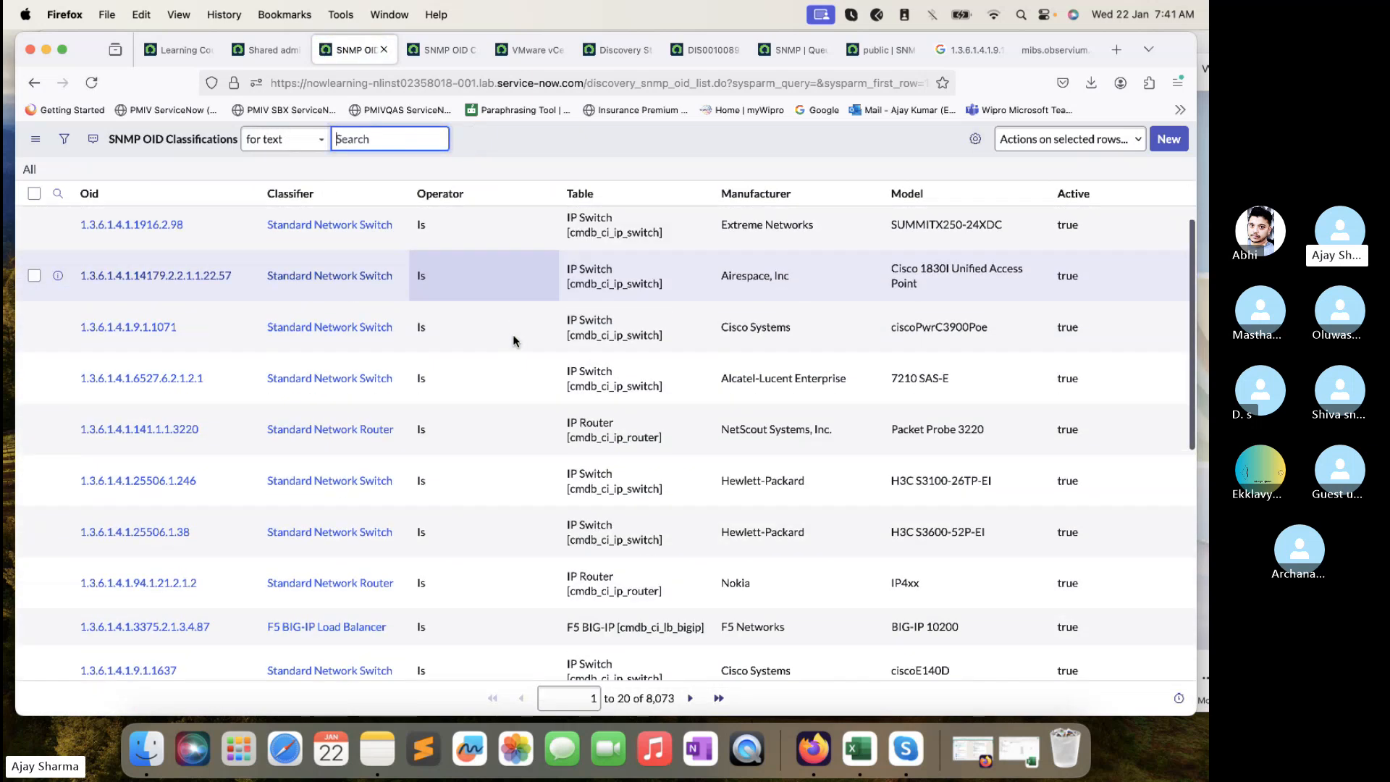
scroll(512, 334, "up", 2)
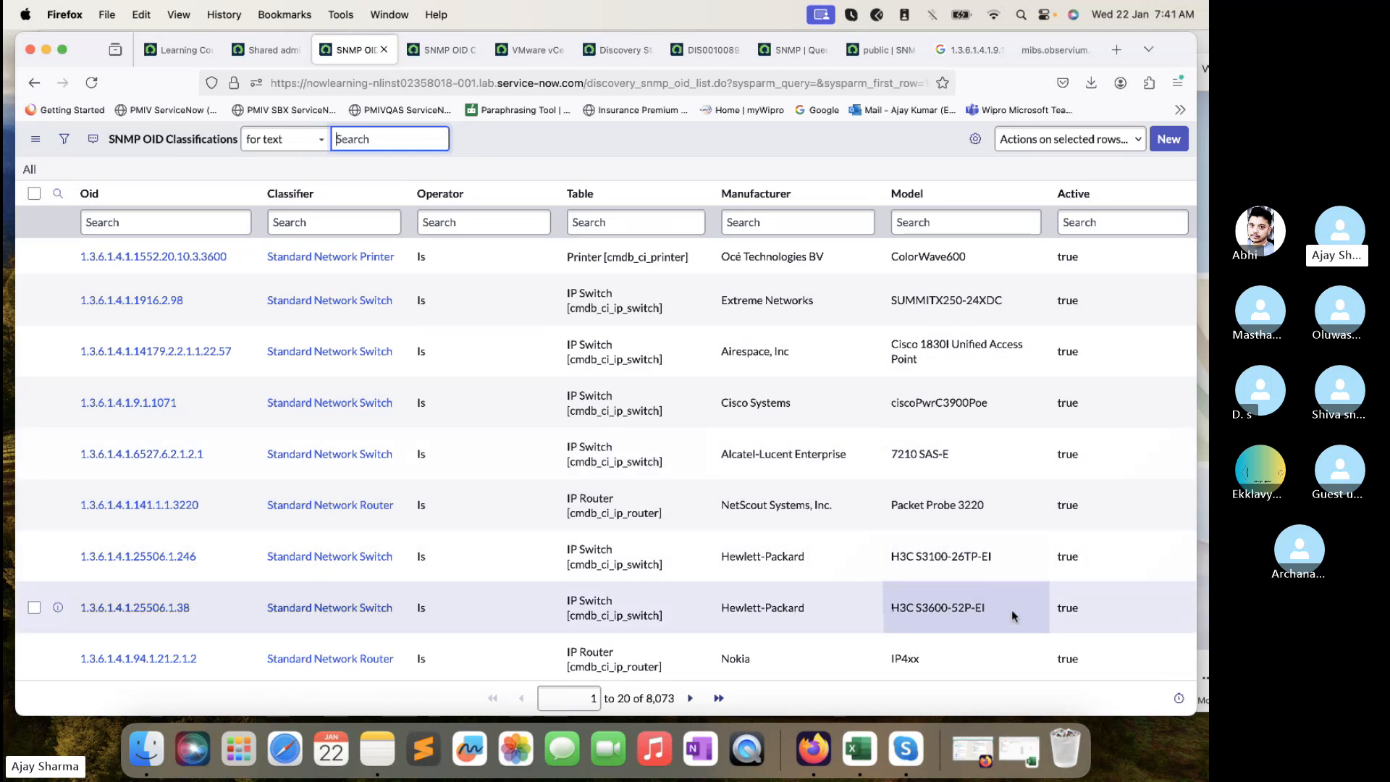
left_click(1203, 676)
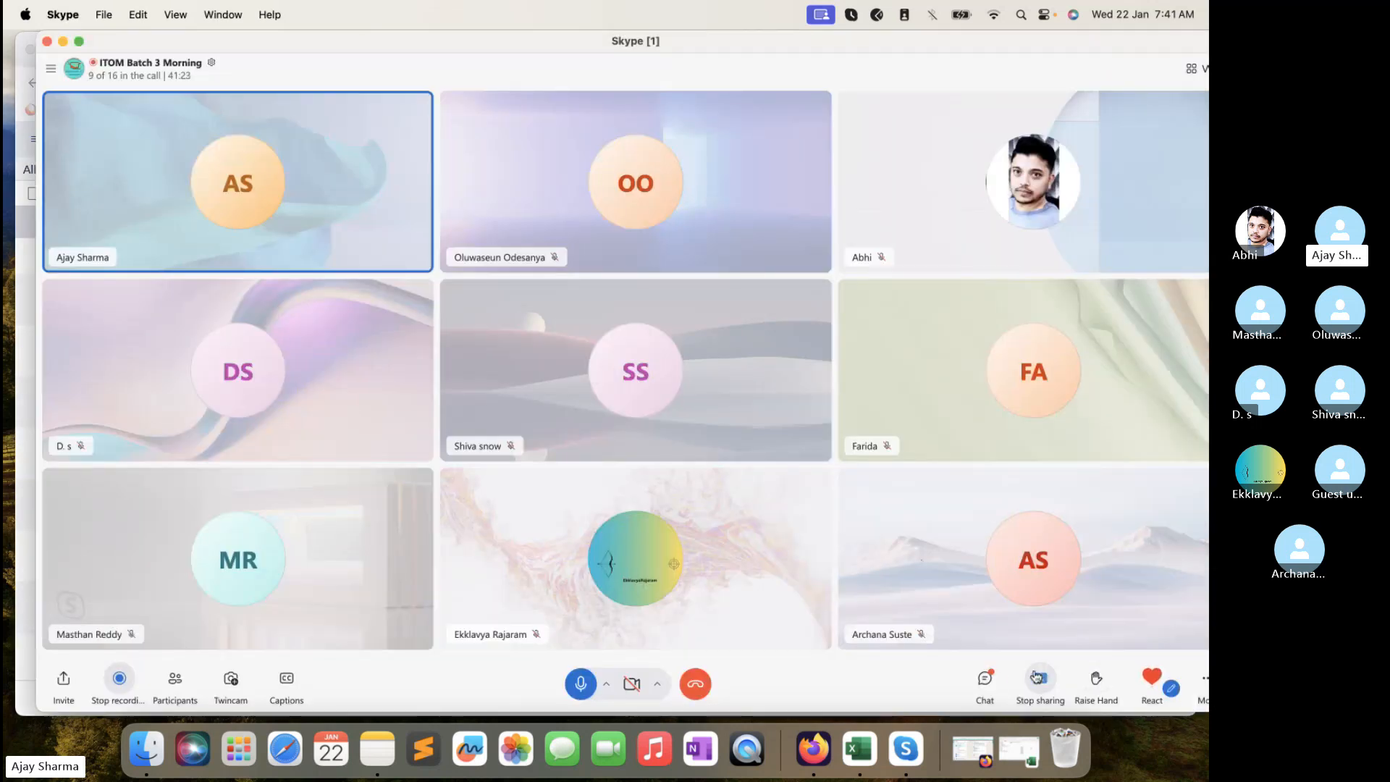
- Post OID 1.3.6.1.4.1.9.1.209 in the Skype call chat, then clear ServiceNow's Oid filter
left_click(989, 681)
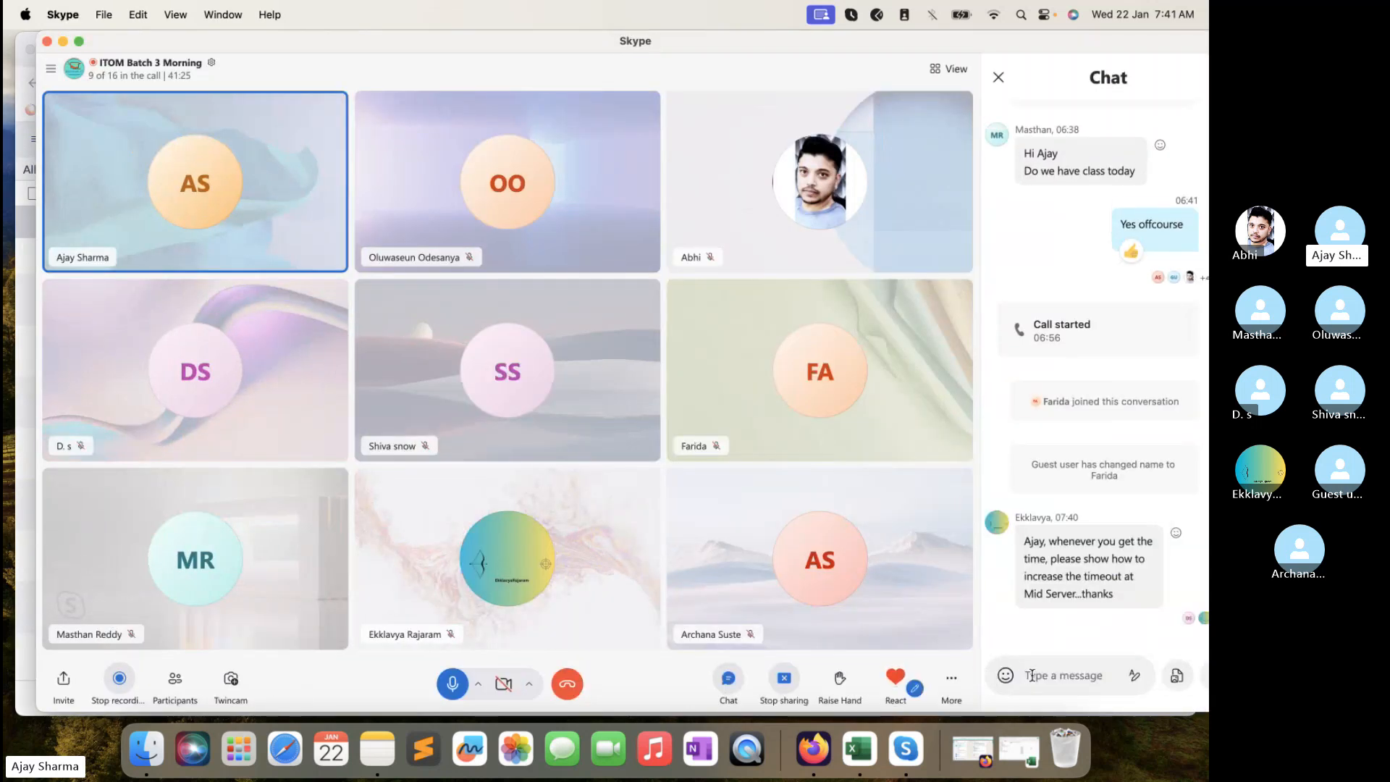
type("1.3.6.1.4.1.9.1.209")
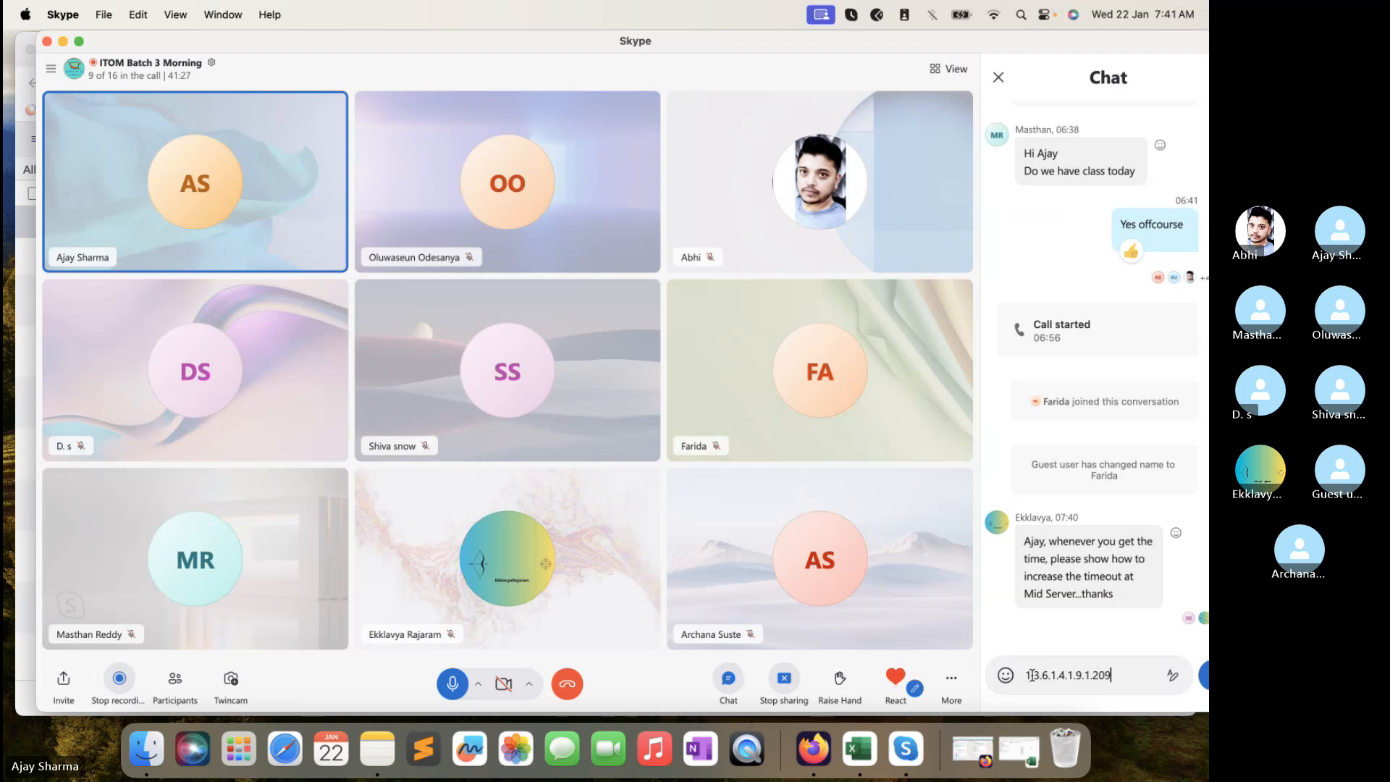
key("Return")
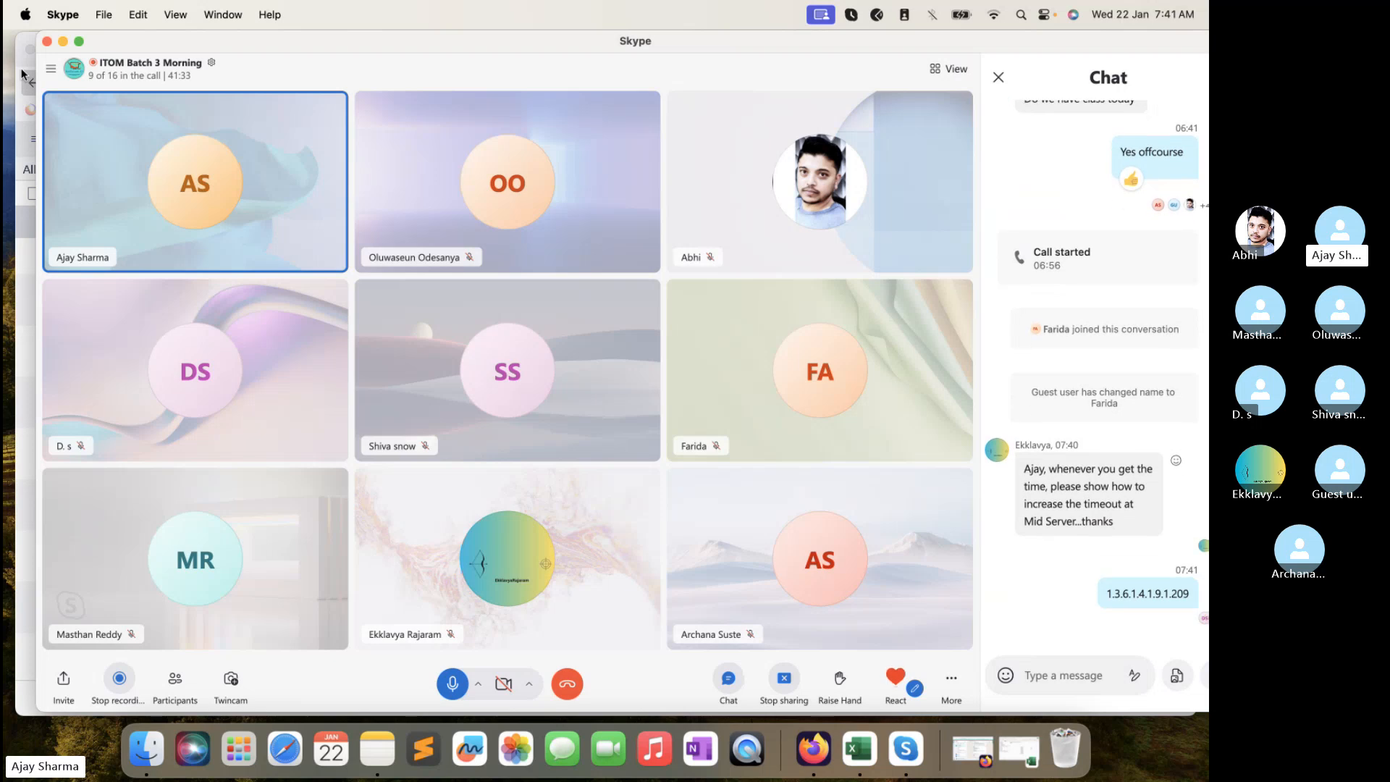
key("super+Tab")
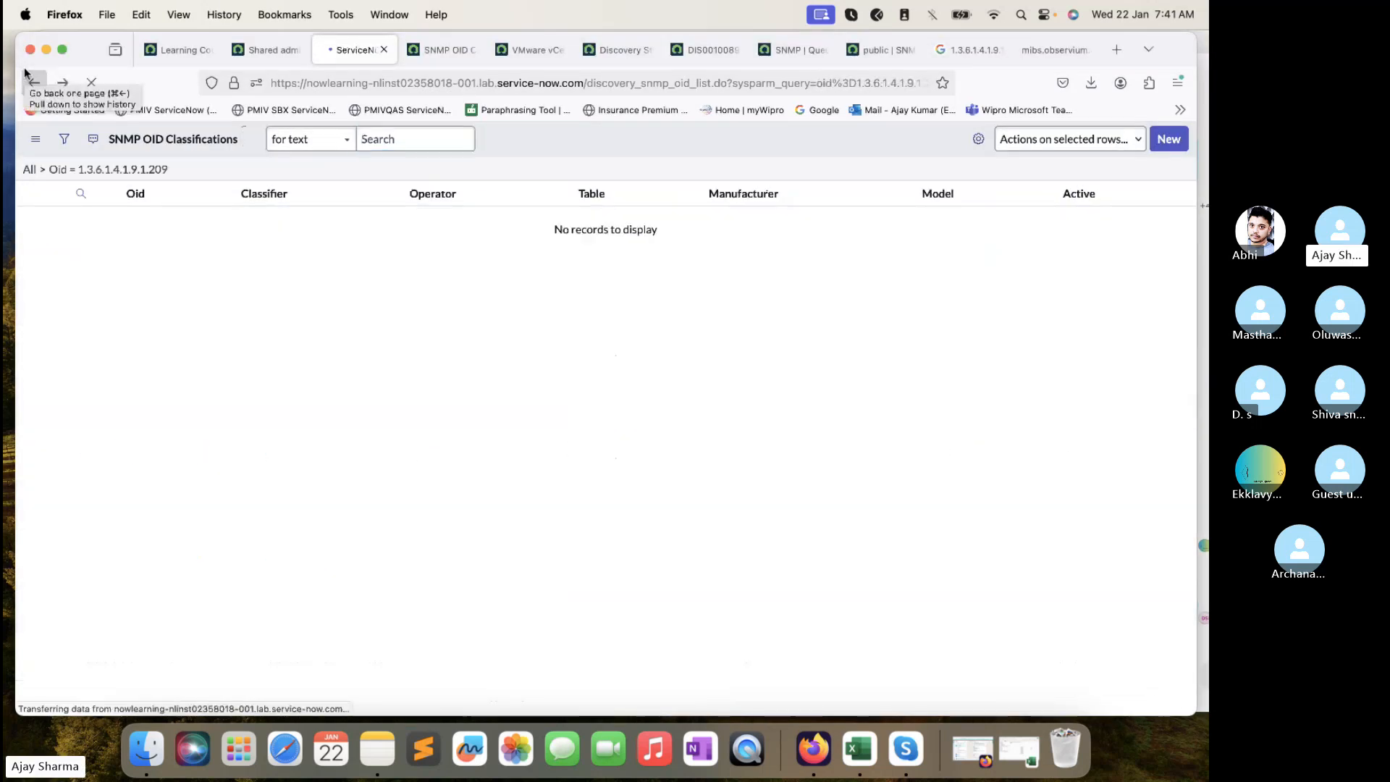
left_click(43, 169)
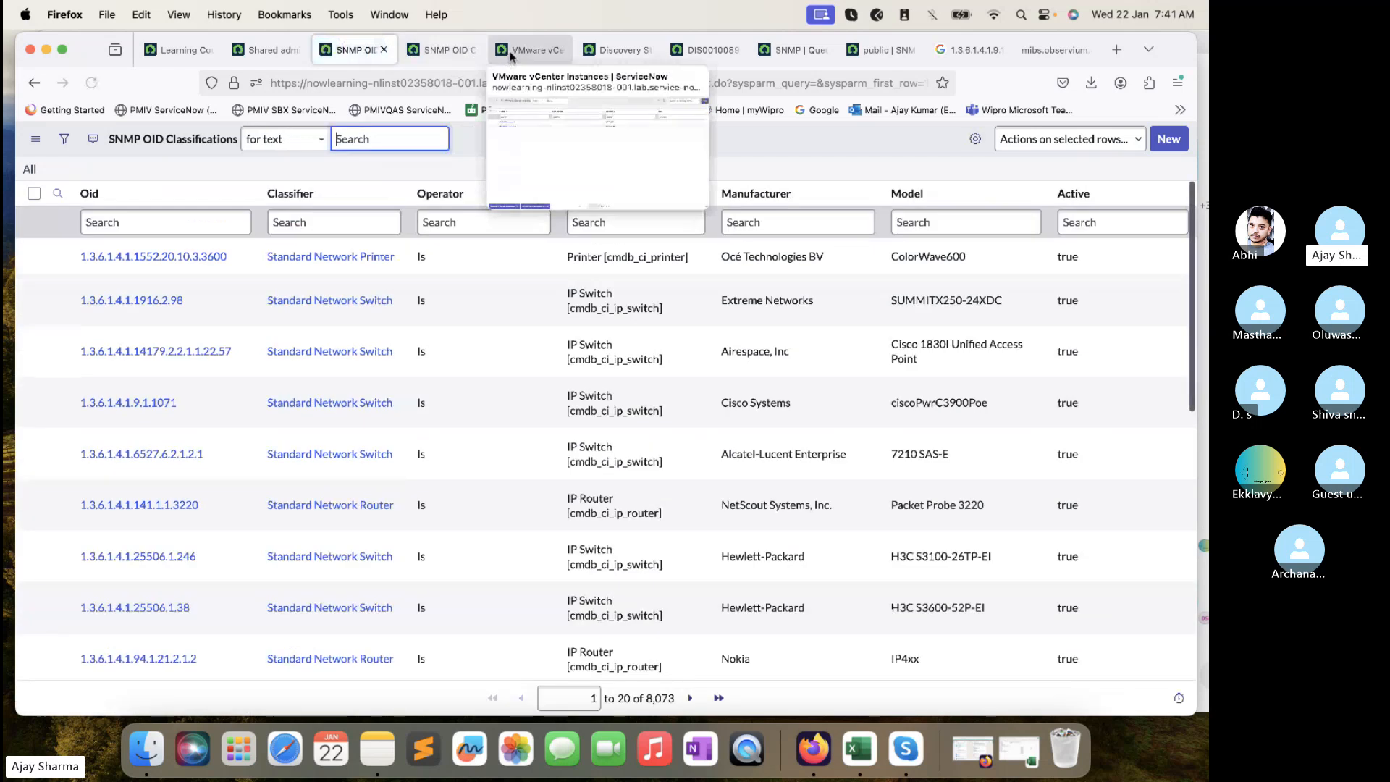
- Close the duplicate SNMP OID list and view the CA VC Instance 1 vCenter record
left_click(528, 49)
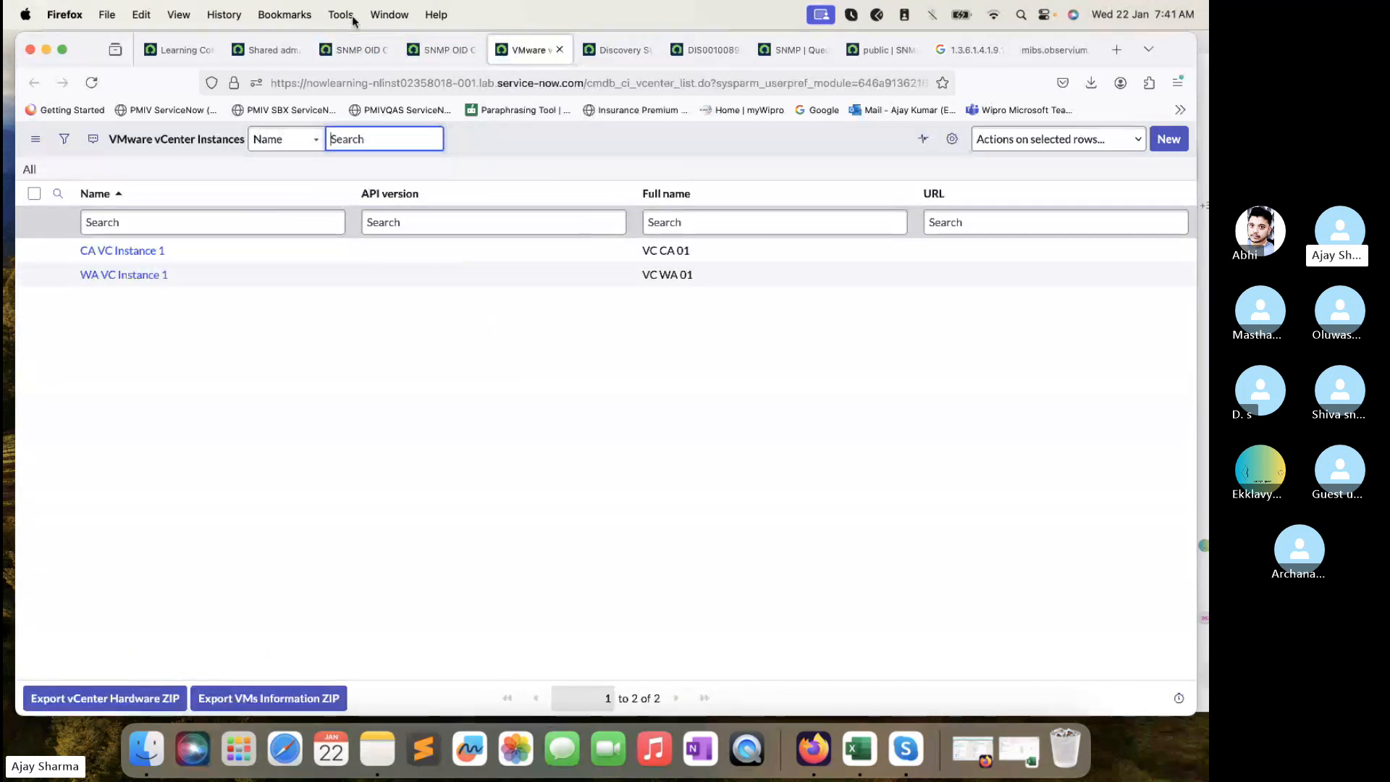
left_click(471, 49)
left_click(475, 49)
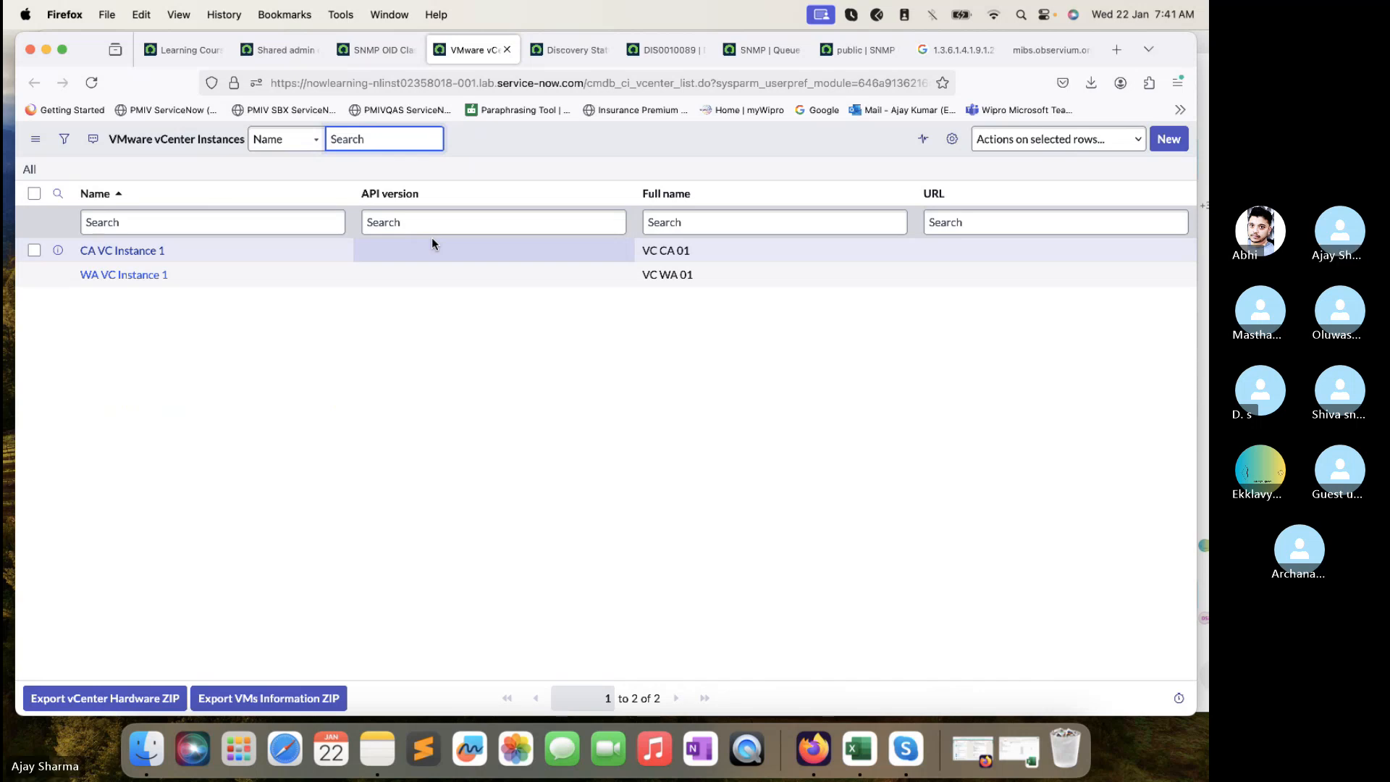
left_click(126, 251, "super")
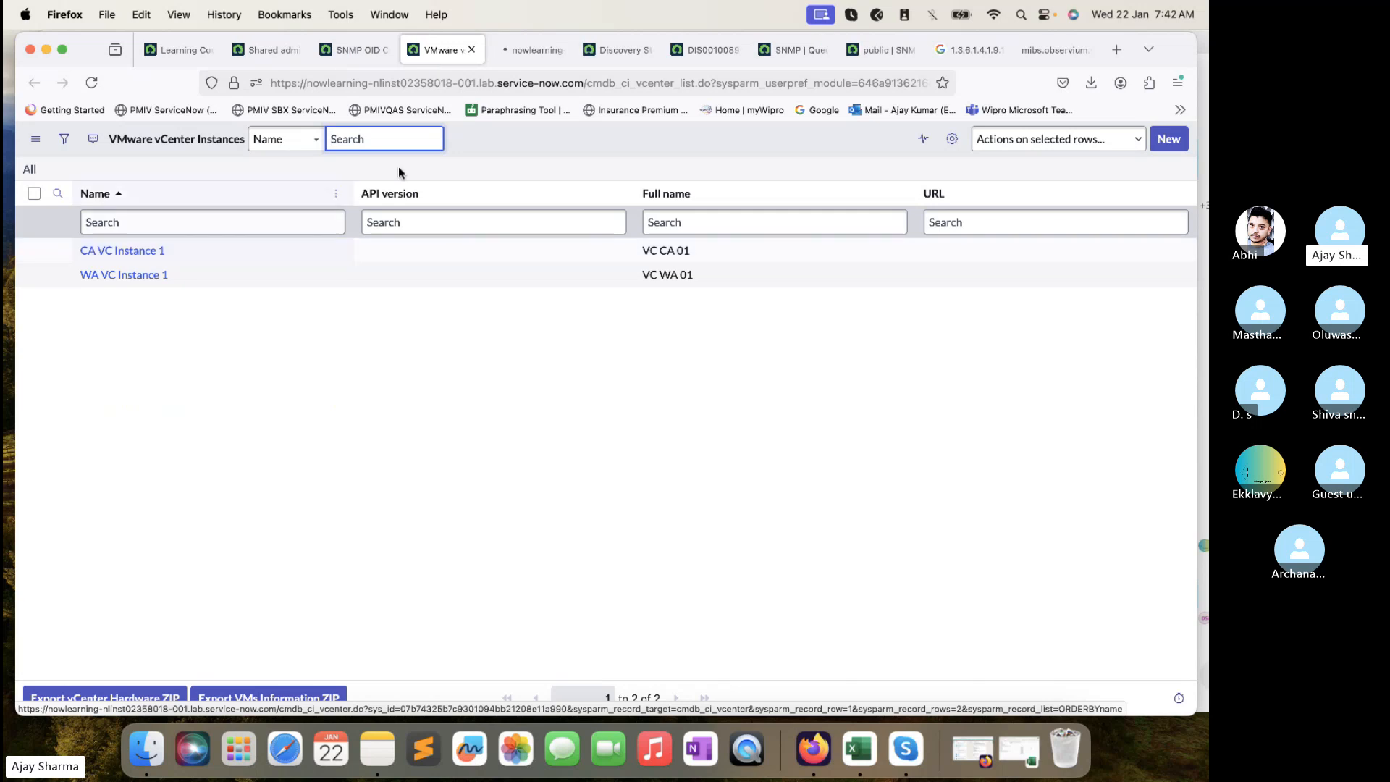
left_click(532, 58)
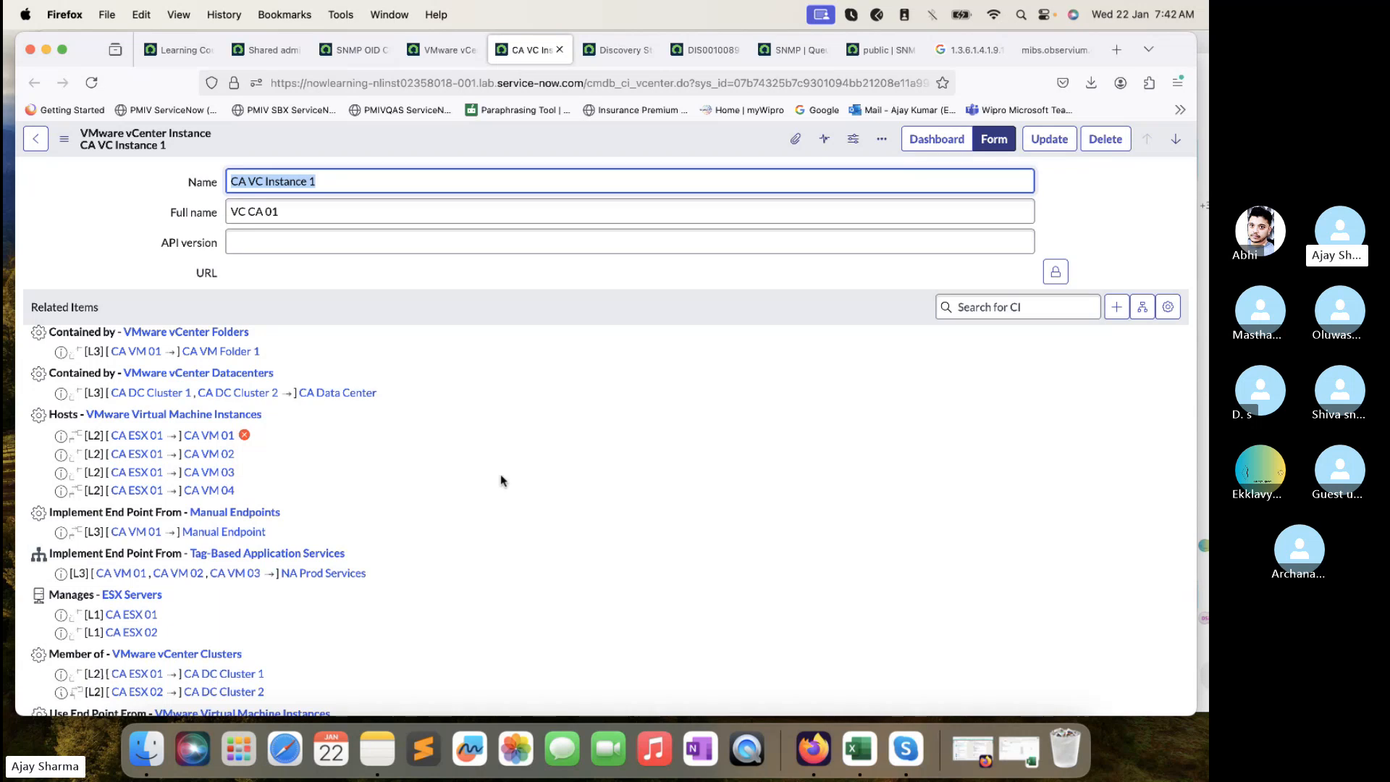
scroll(502, 481, "down", 7)
scroll(502, 480, "up", 7)
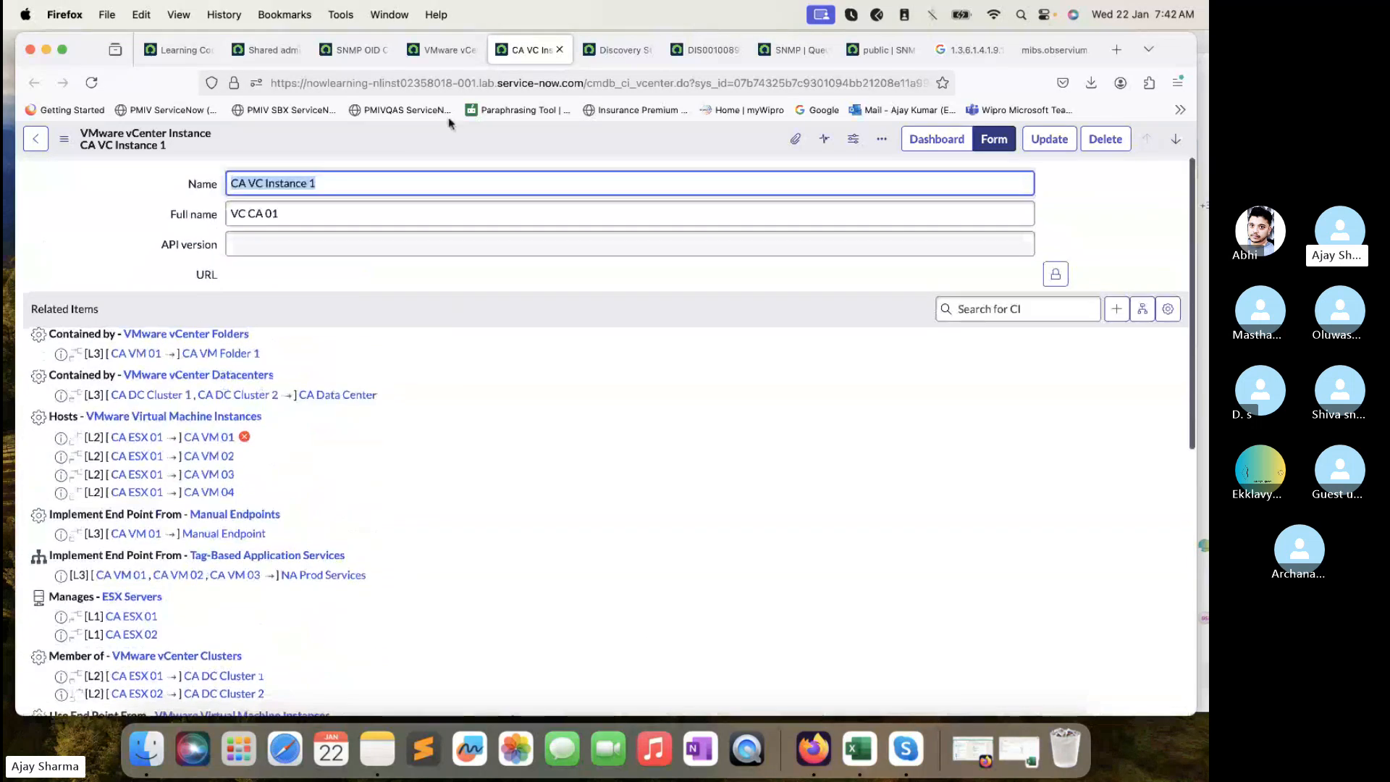
- View the WA VC Instance 1 record, then bring up the Excel training workbook
left_click(442, 52)
left_click(155, 275, "super")
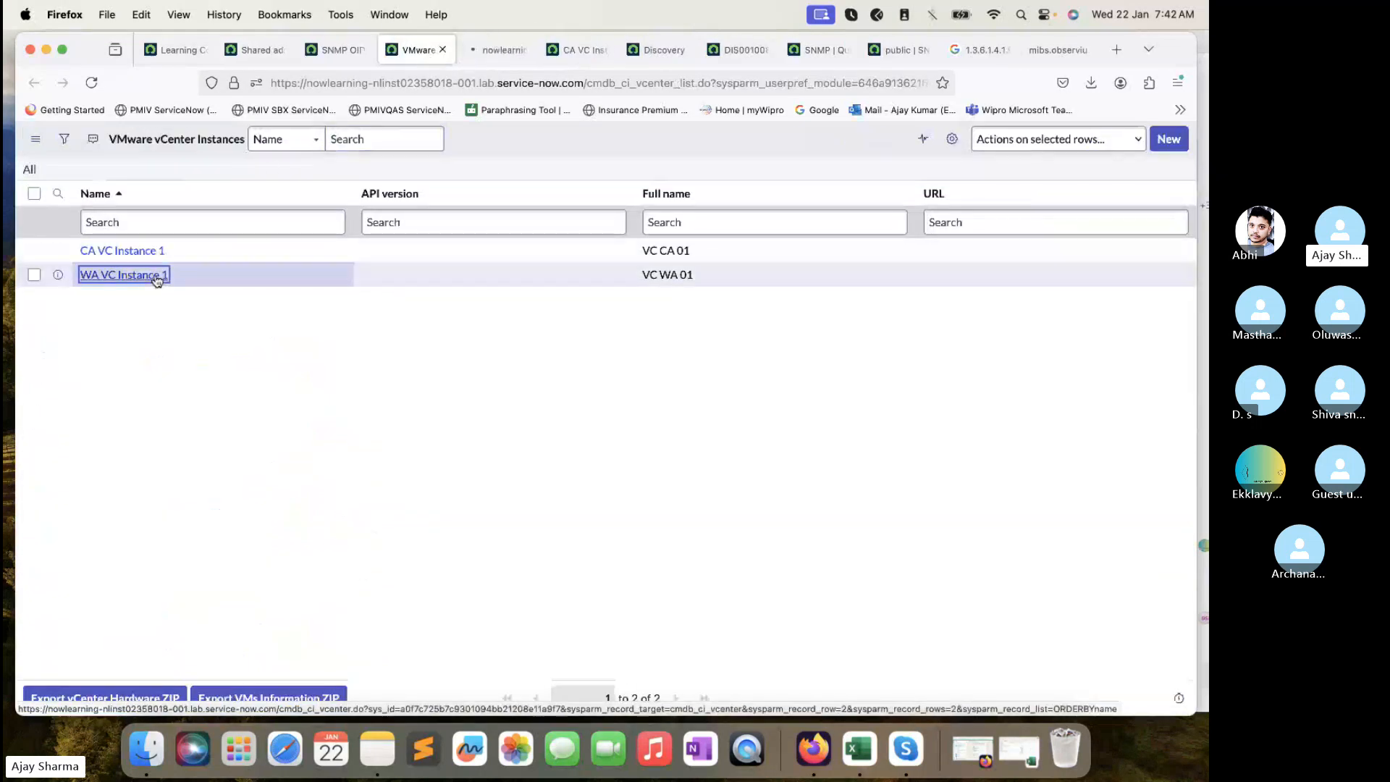
left_click(497, 50)
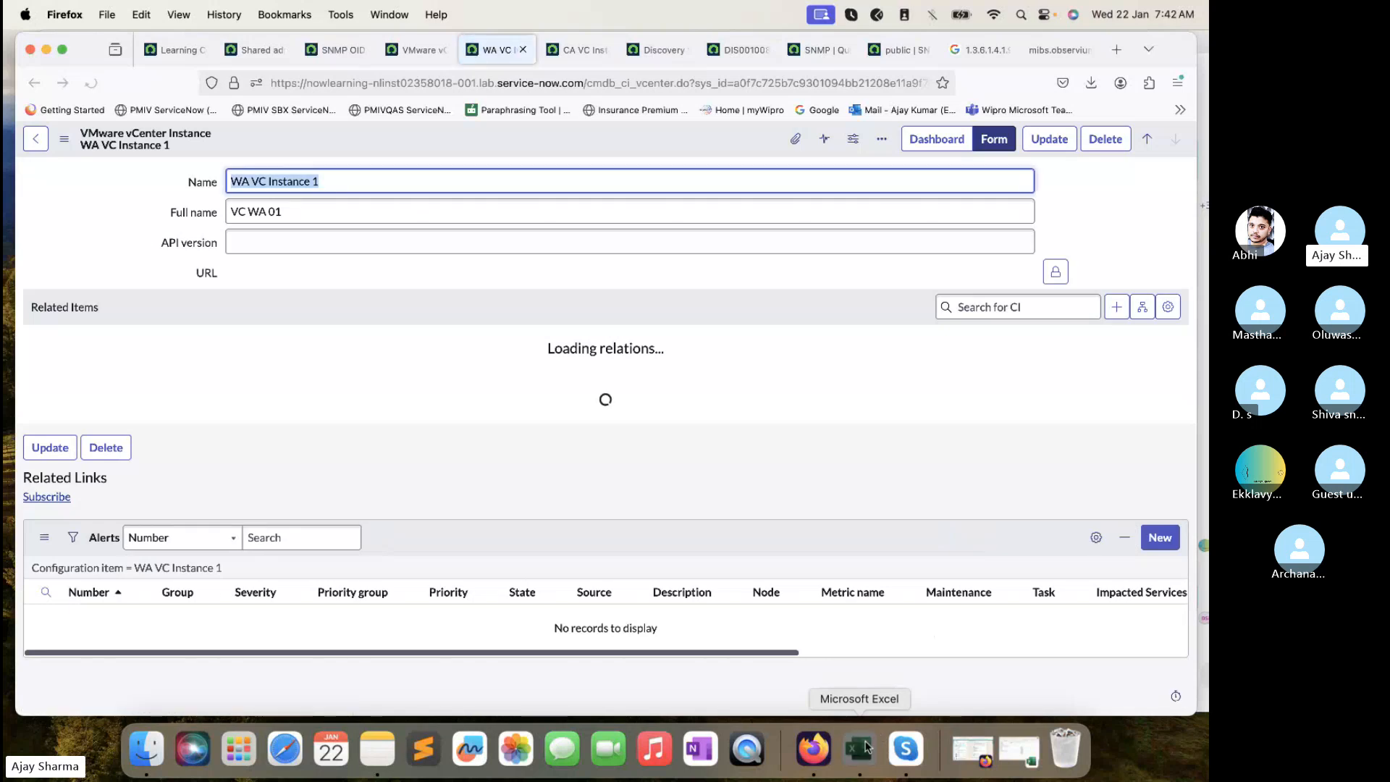
left_click(862, 748)
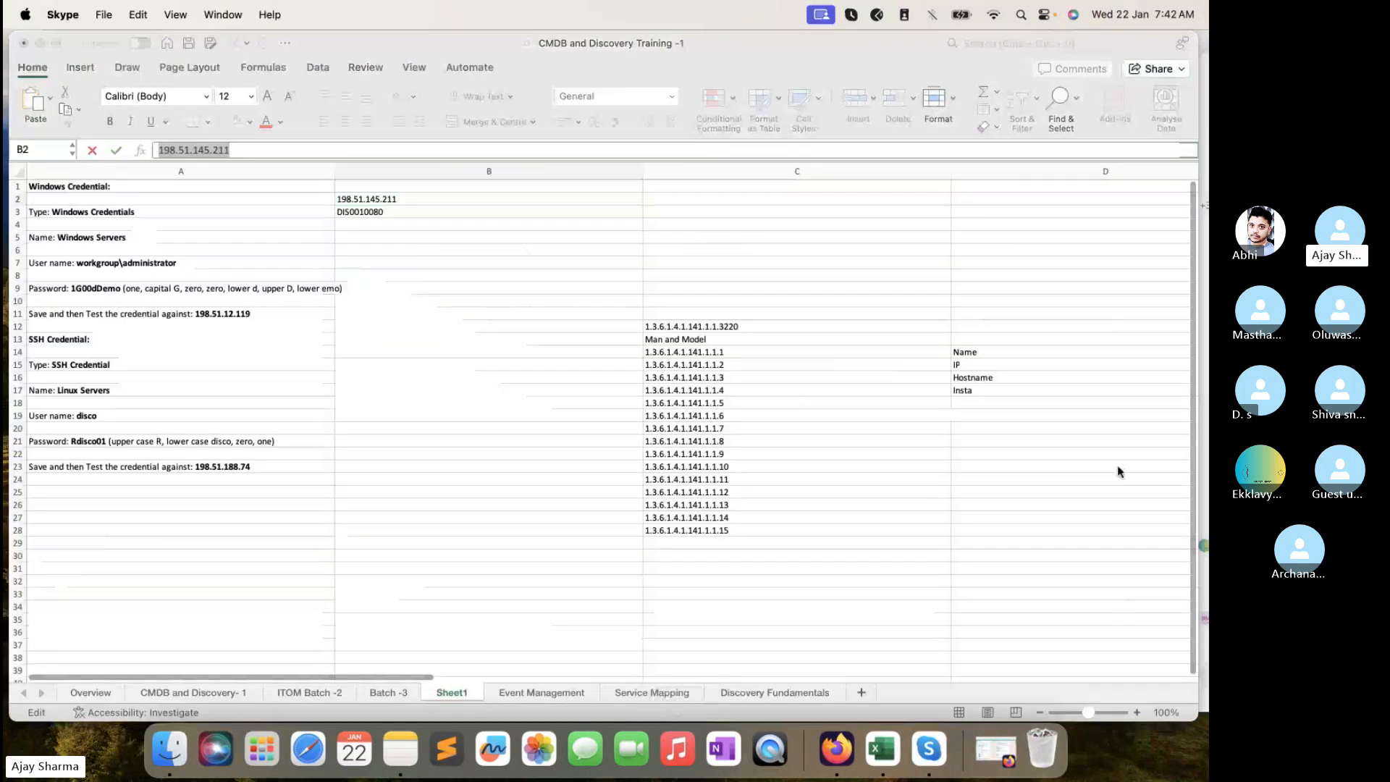
- Enter 'Vcenter - 10.0.0.1' in cell A30 of Sheet1
left_click(1138, 715)
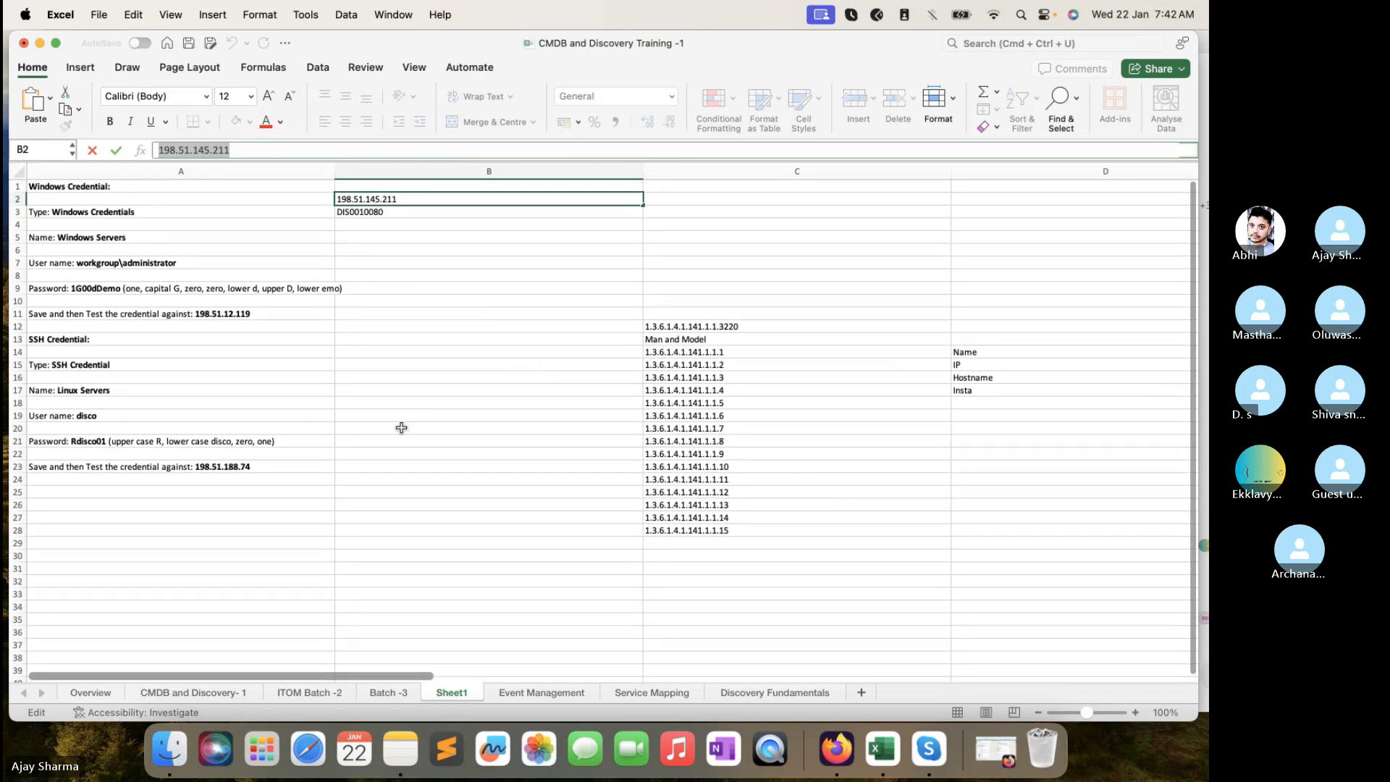
left_click(400, 427)
left_click(250, 550)
scroll(251, 550, "down", 10)
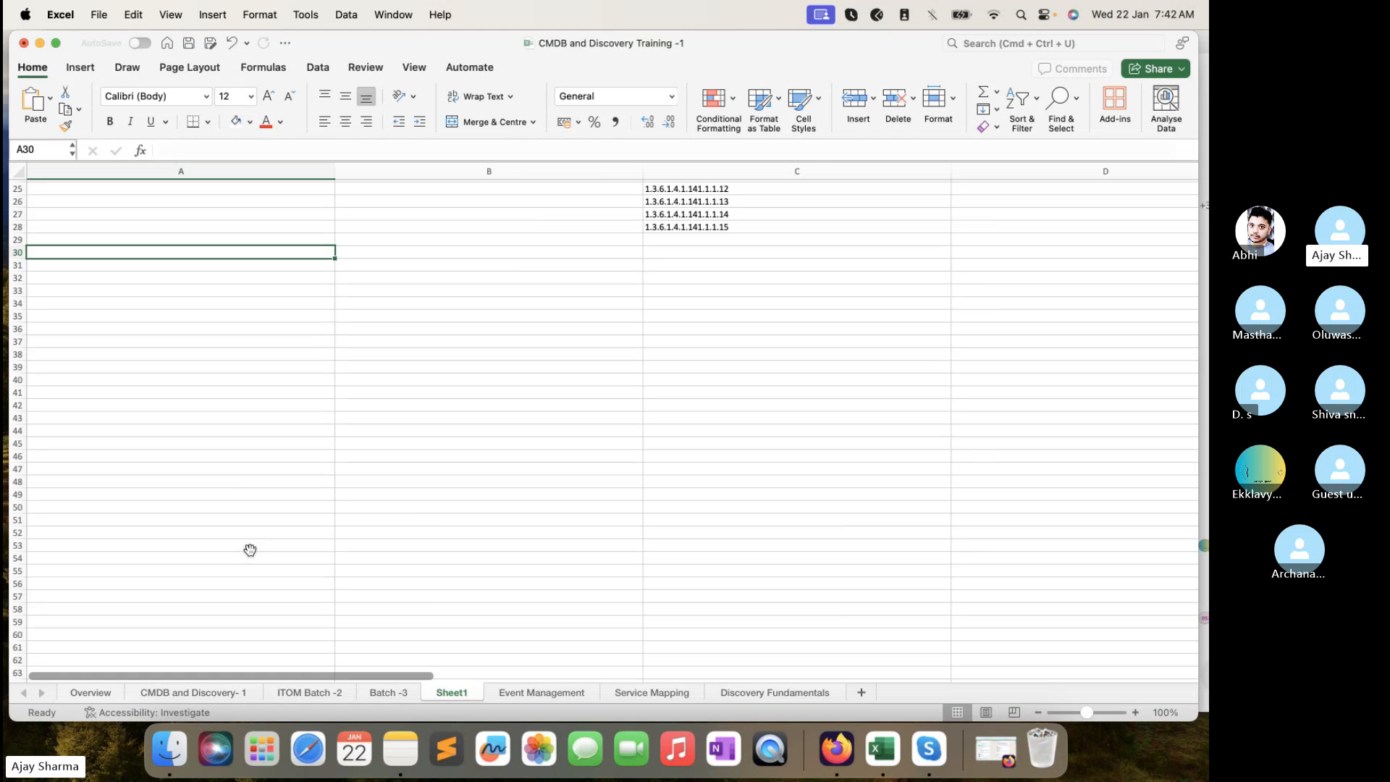
type("Vc")
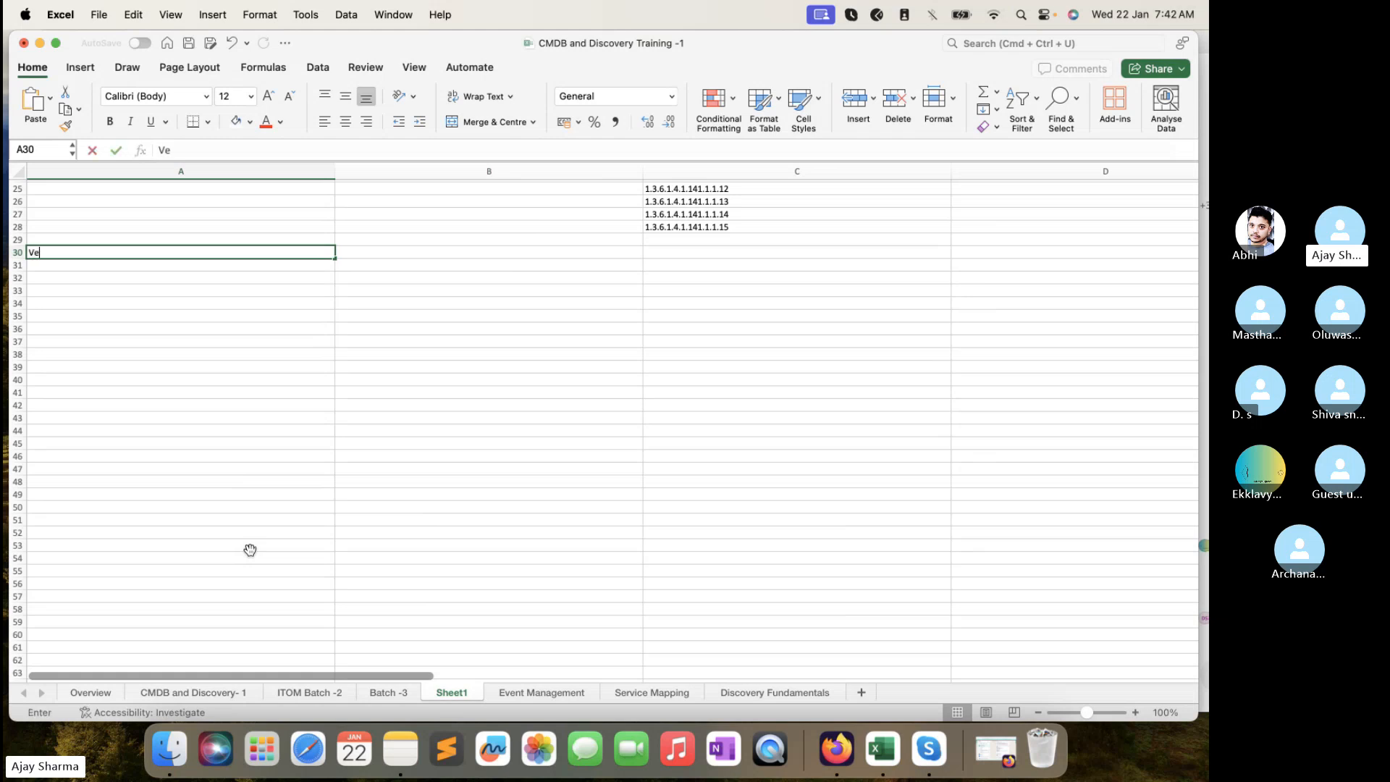
type("enter - 10.0.0.1")
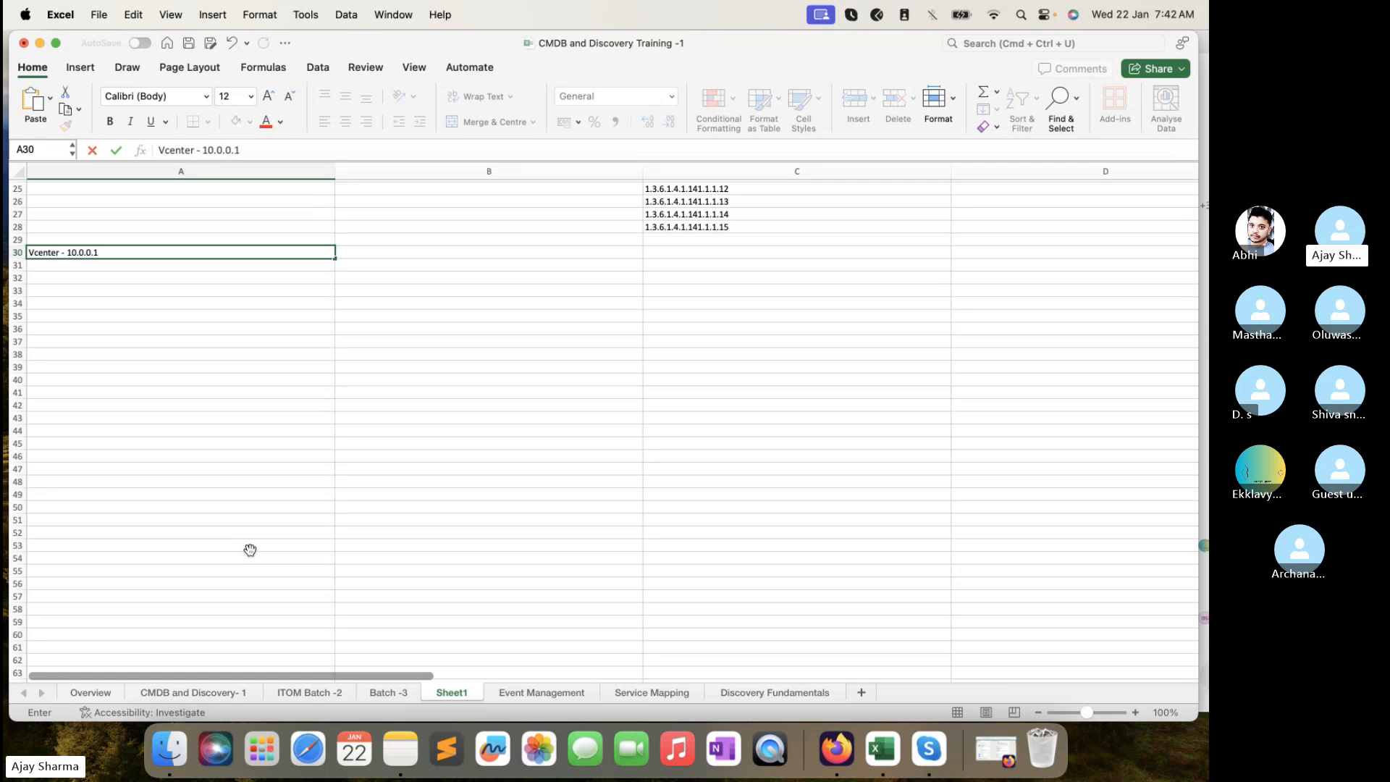
key("Return")
left_click(371, 263)
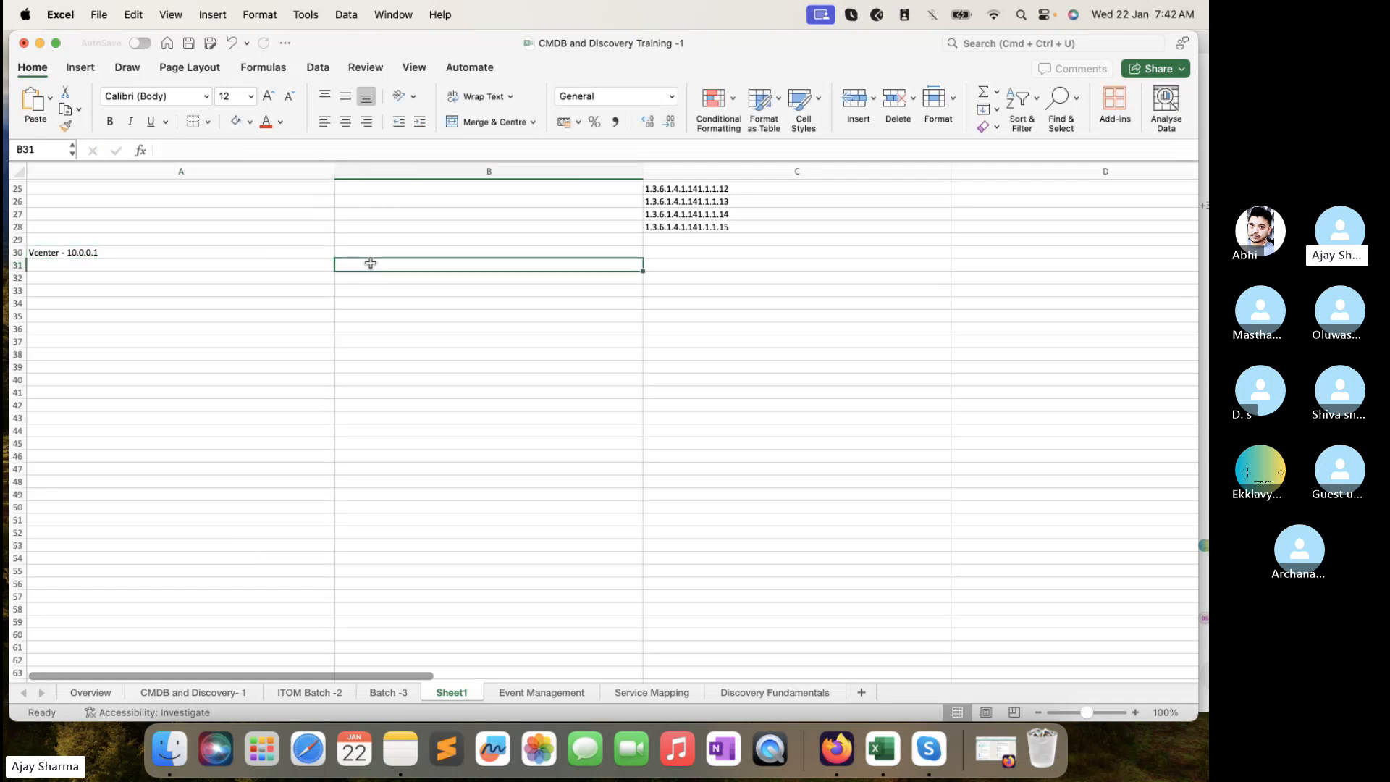
left_click(265, 252)
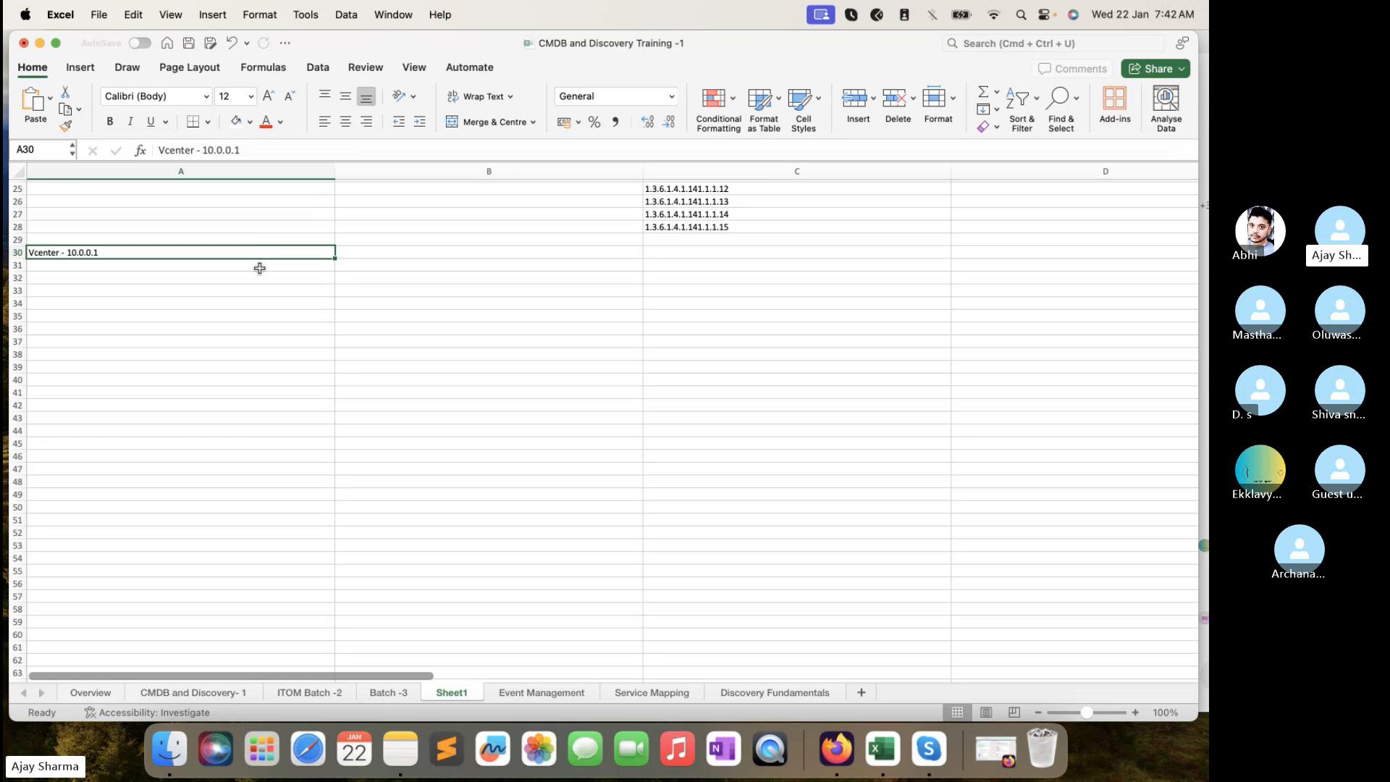
left_click(258, 269)
left_click(277, 253)
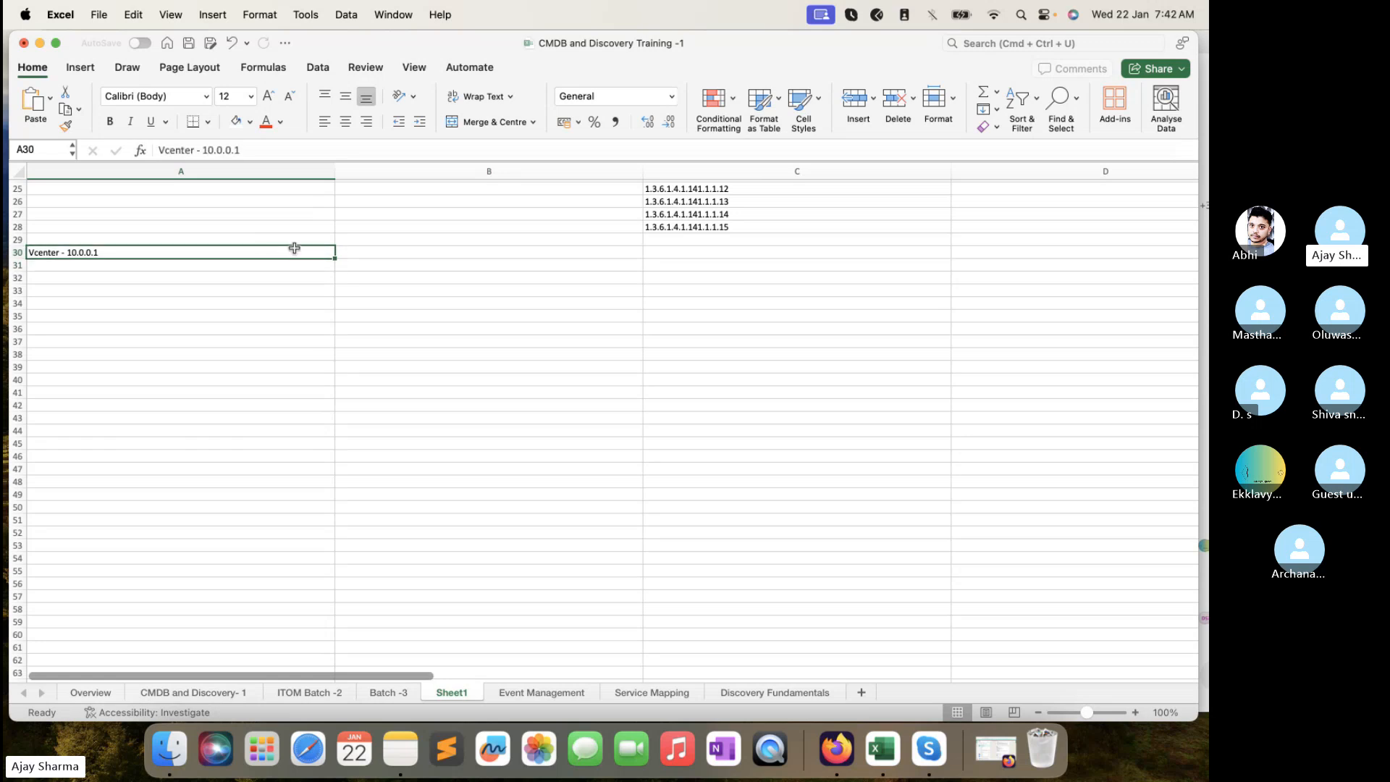
- List ESX Server, Virtual Machine, Datastore and Virtual Network in B30:B33
left_click(366, 254)
type("ESX ")
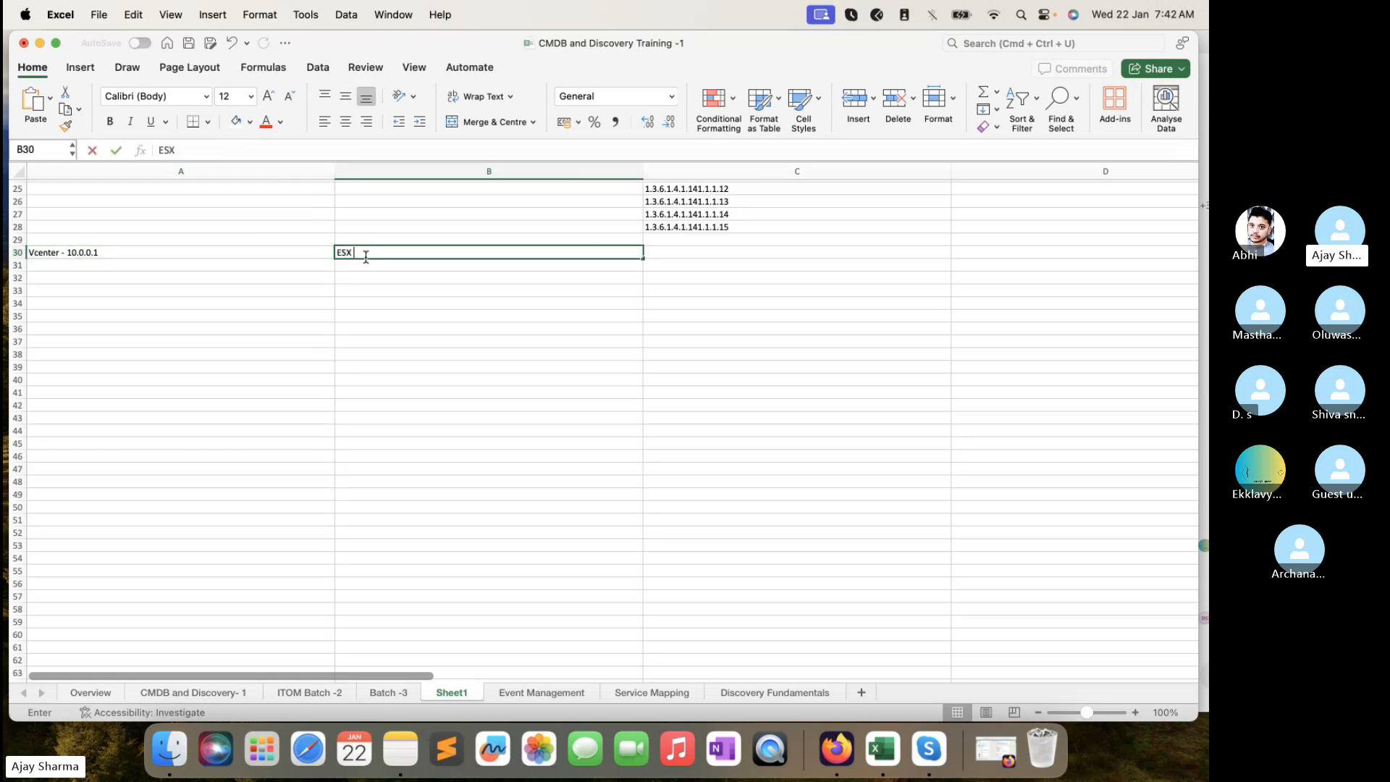
type("Server")
key("Return")
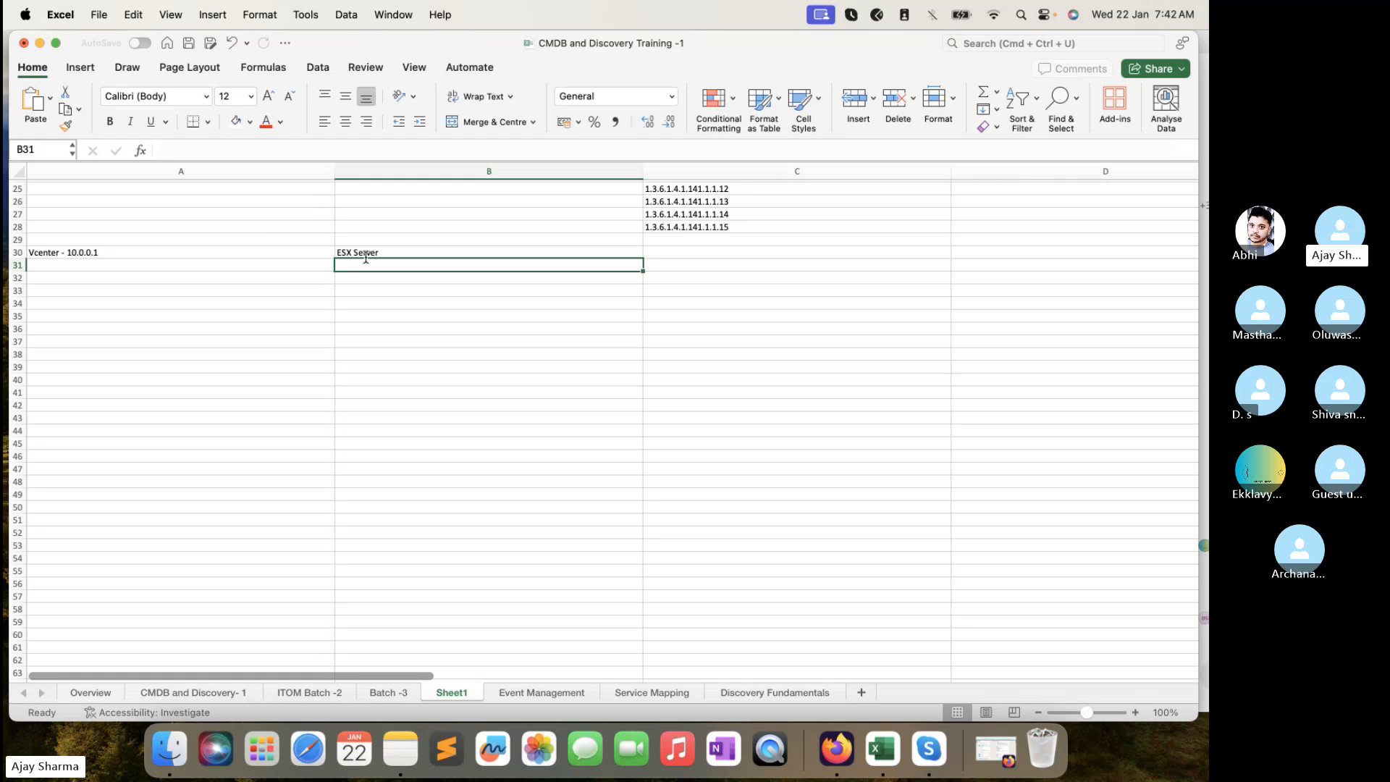
type("Virtual")
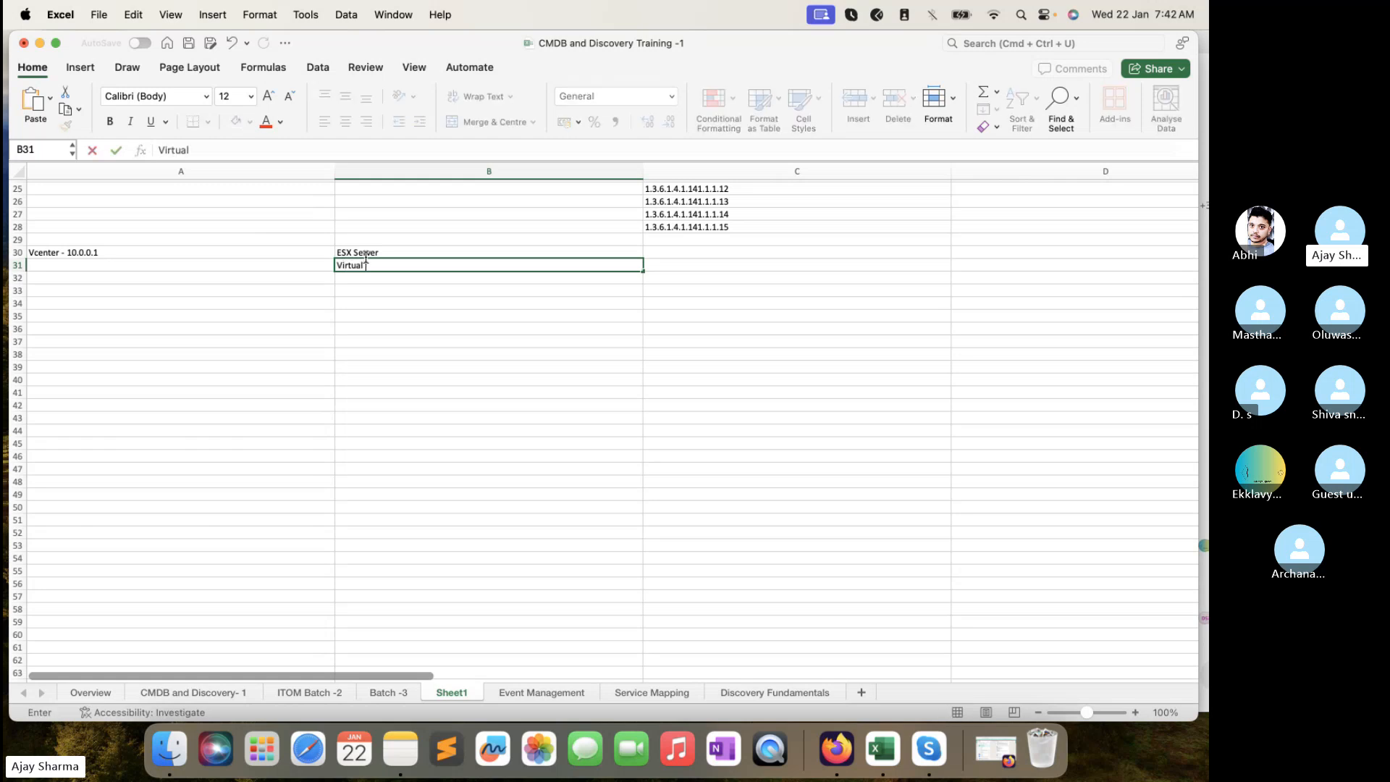
type(" Machine")
key("Return")
type("Datastlre")
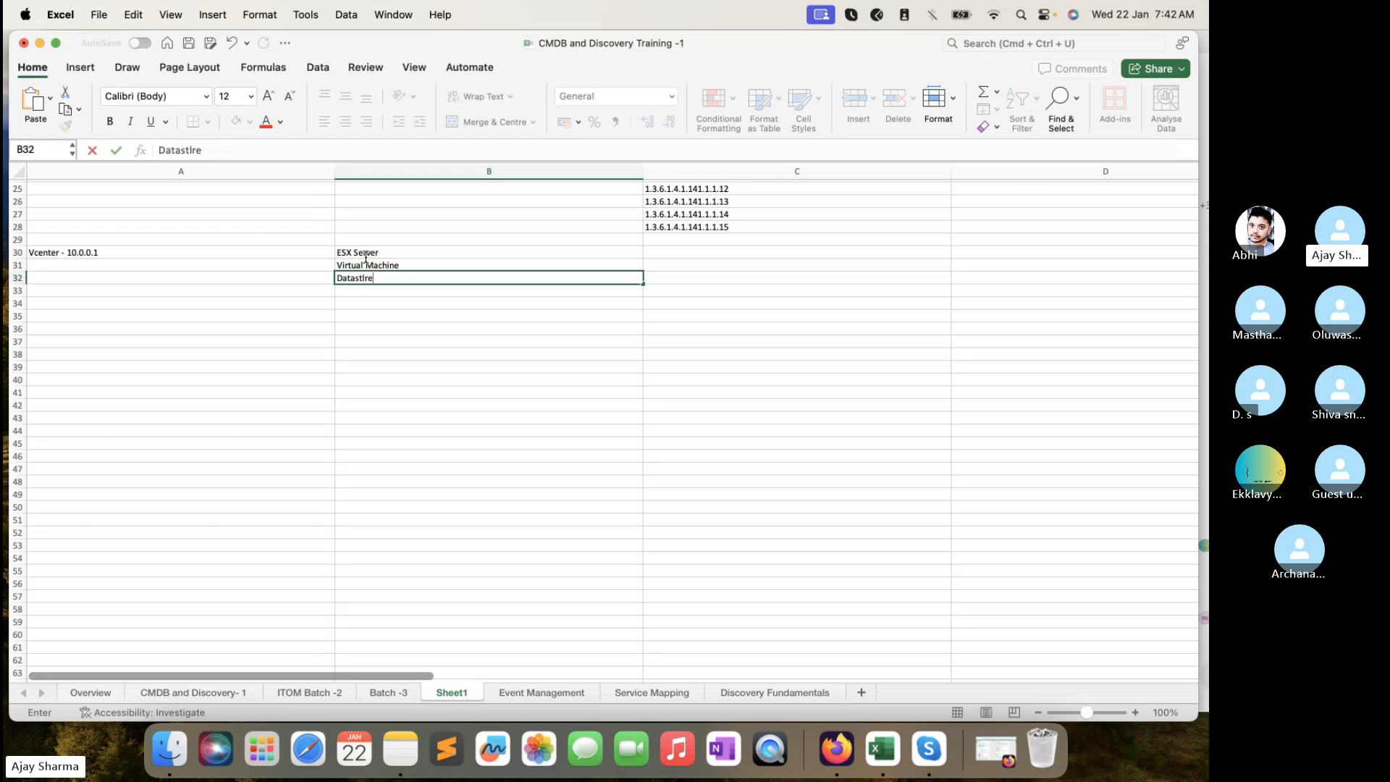
type("tto")
key("Return")
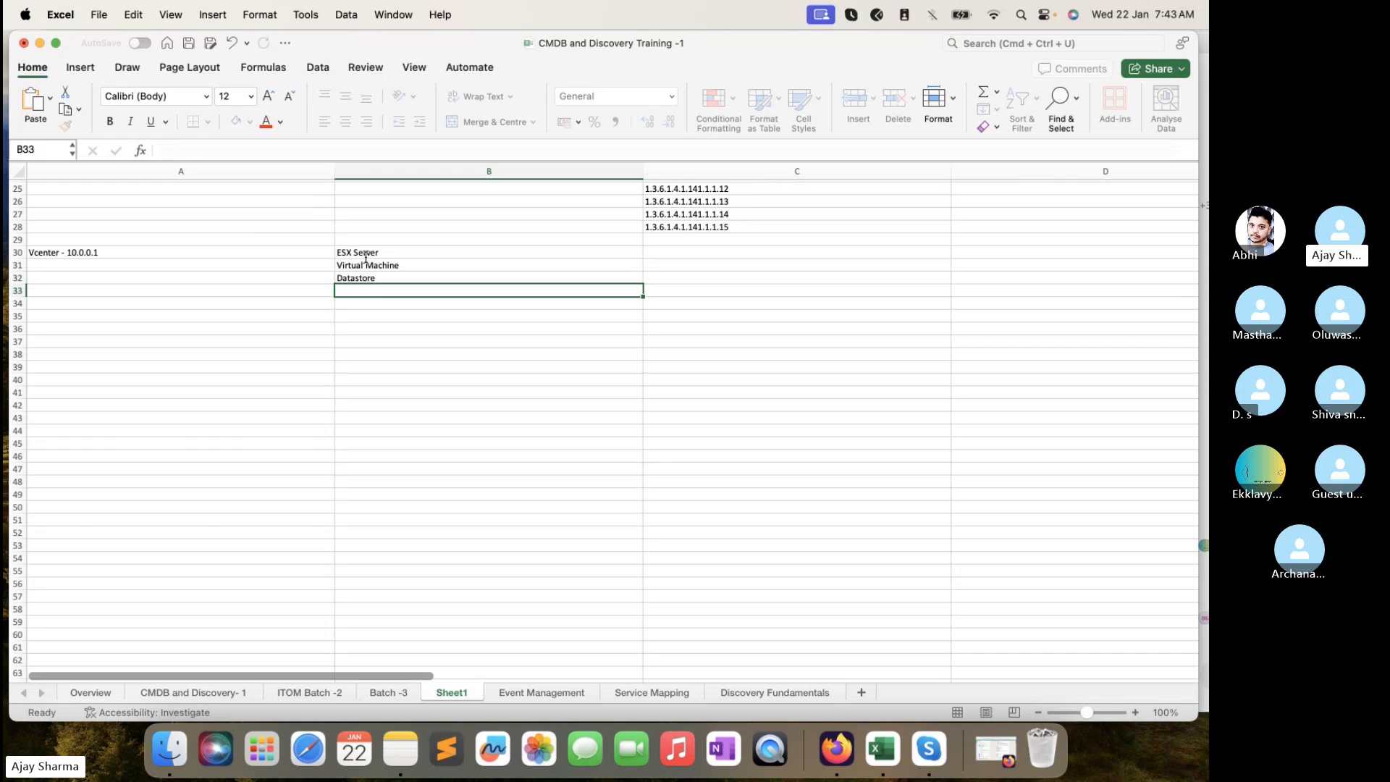
type("V")
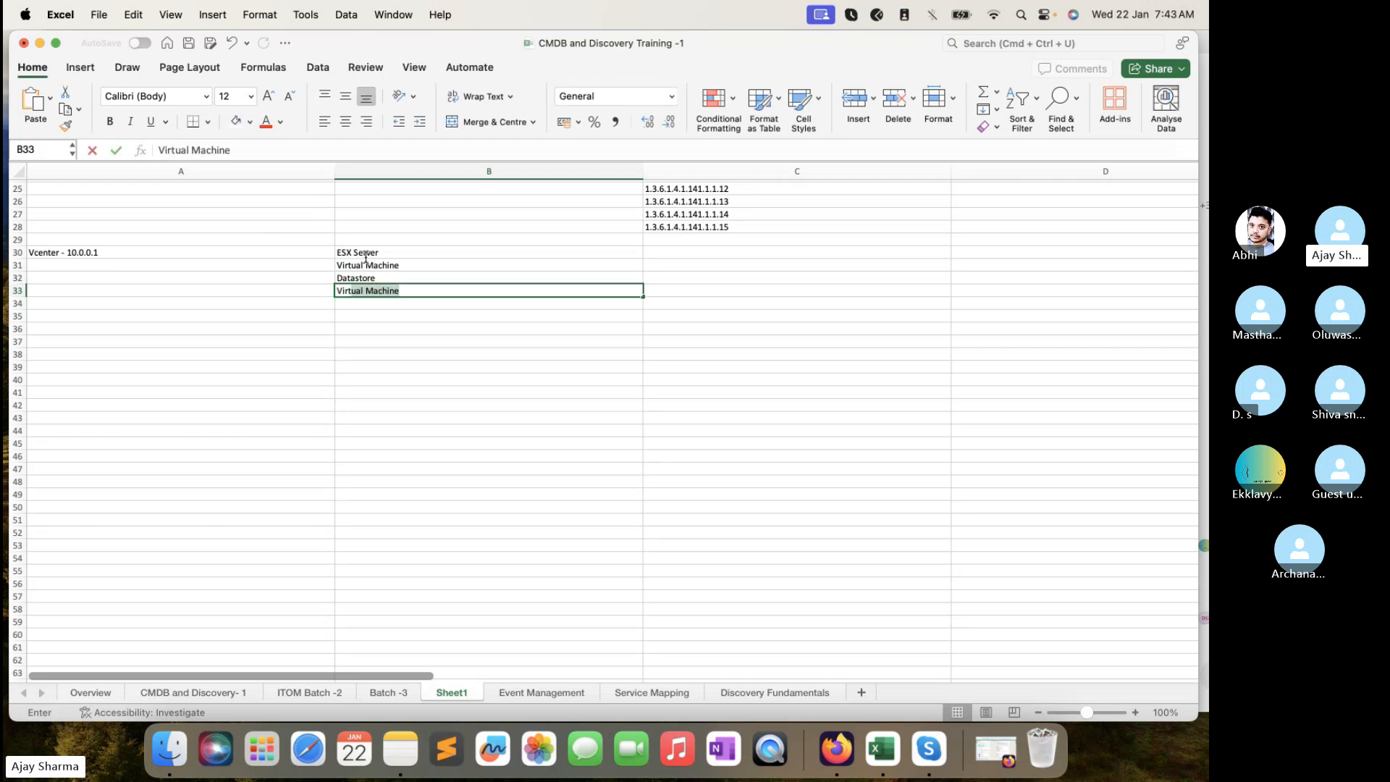
type("irtual ")
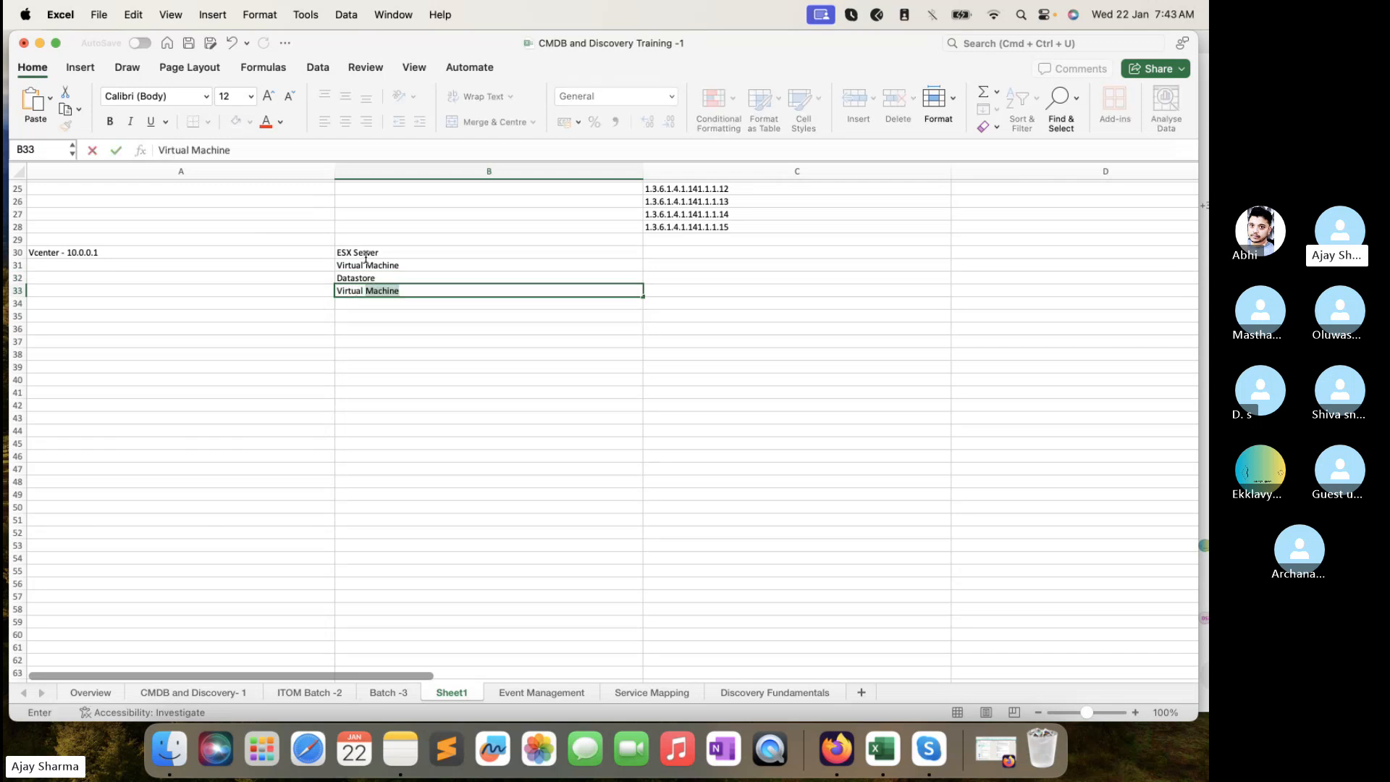
type("Network")
key("Return")
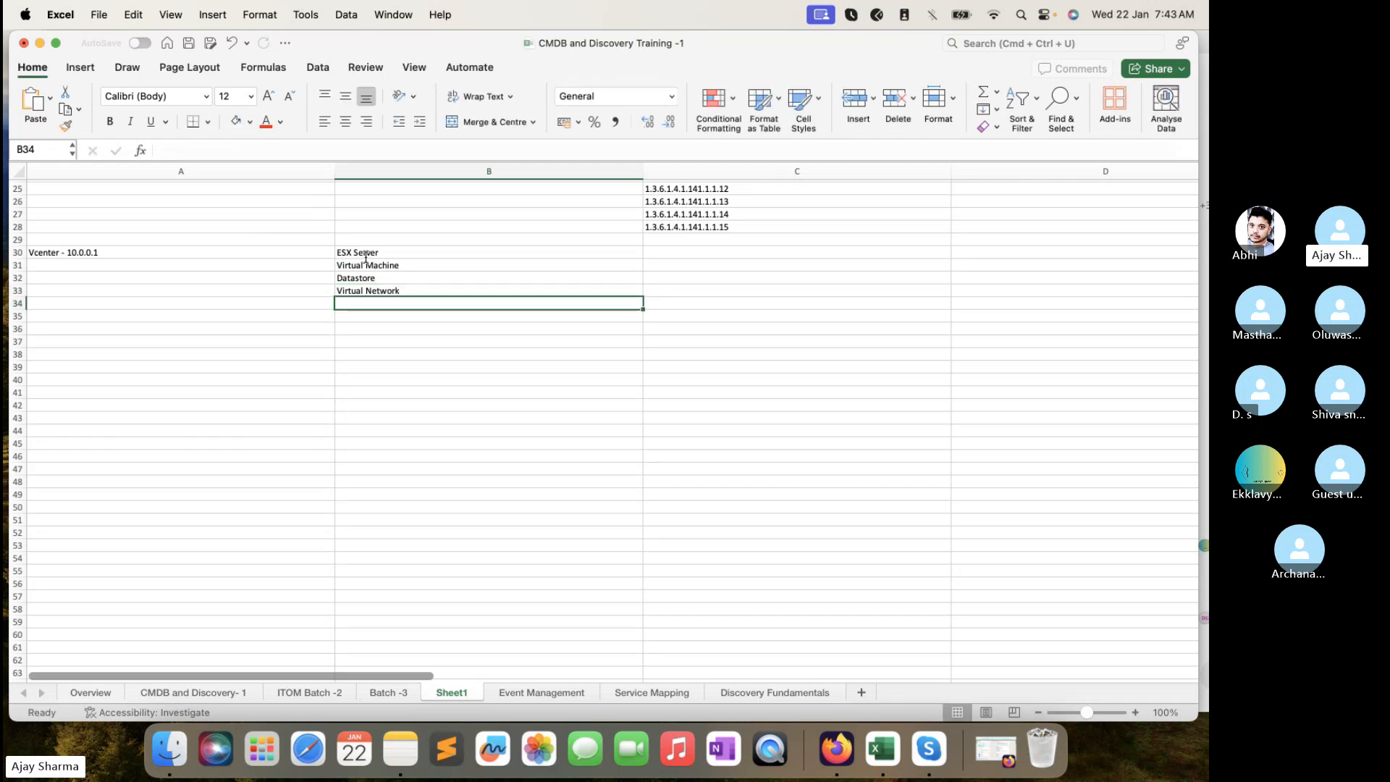
- Check the new vCenter entry in A30 and its components in column B
left_click(289, 377)
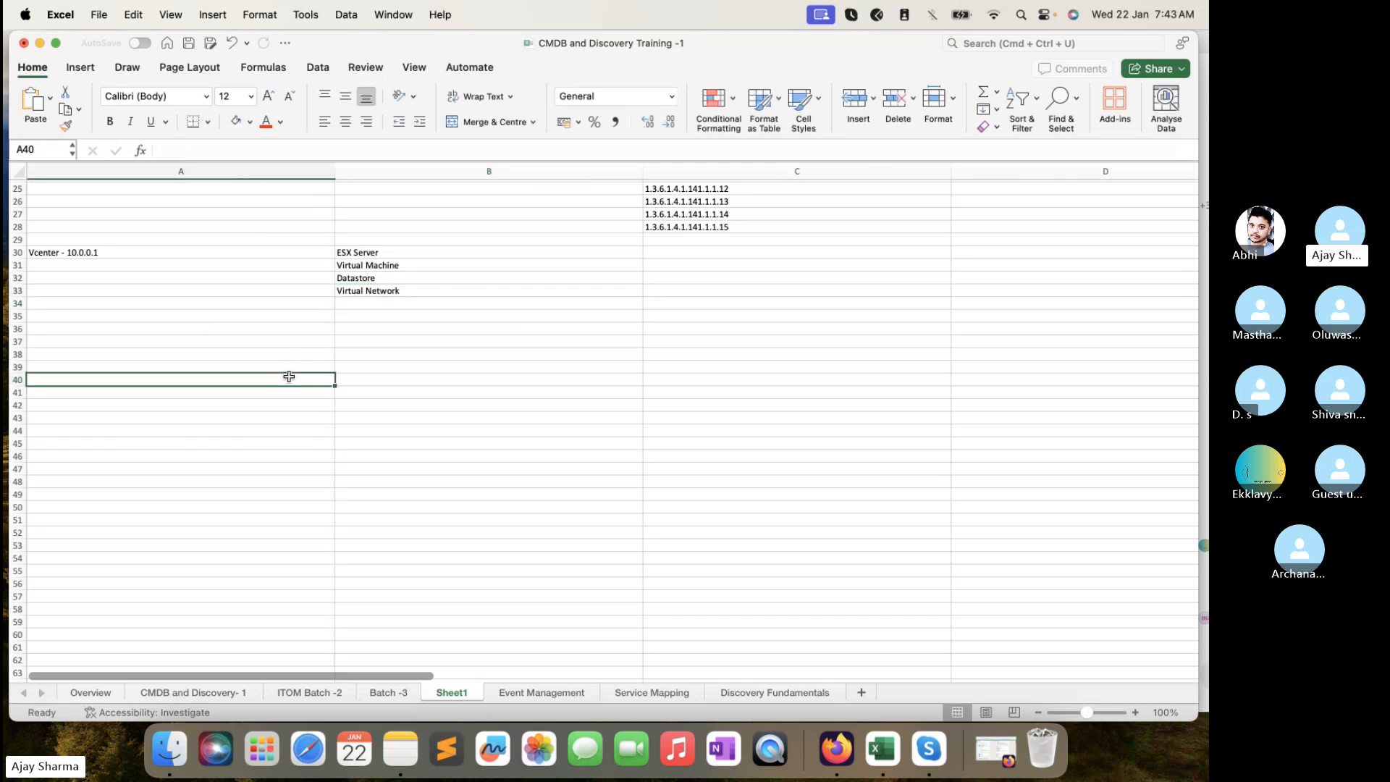
left_click(106, 256)
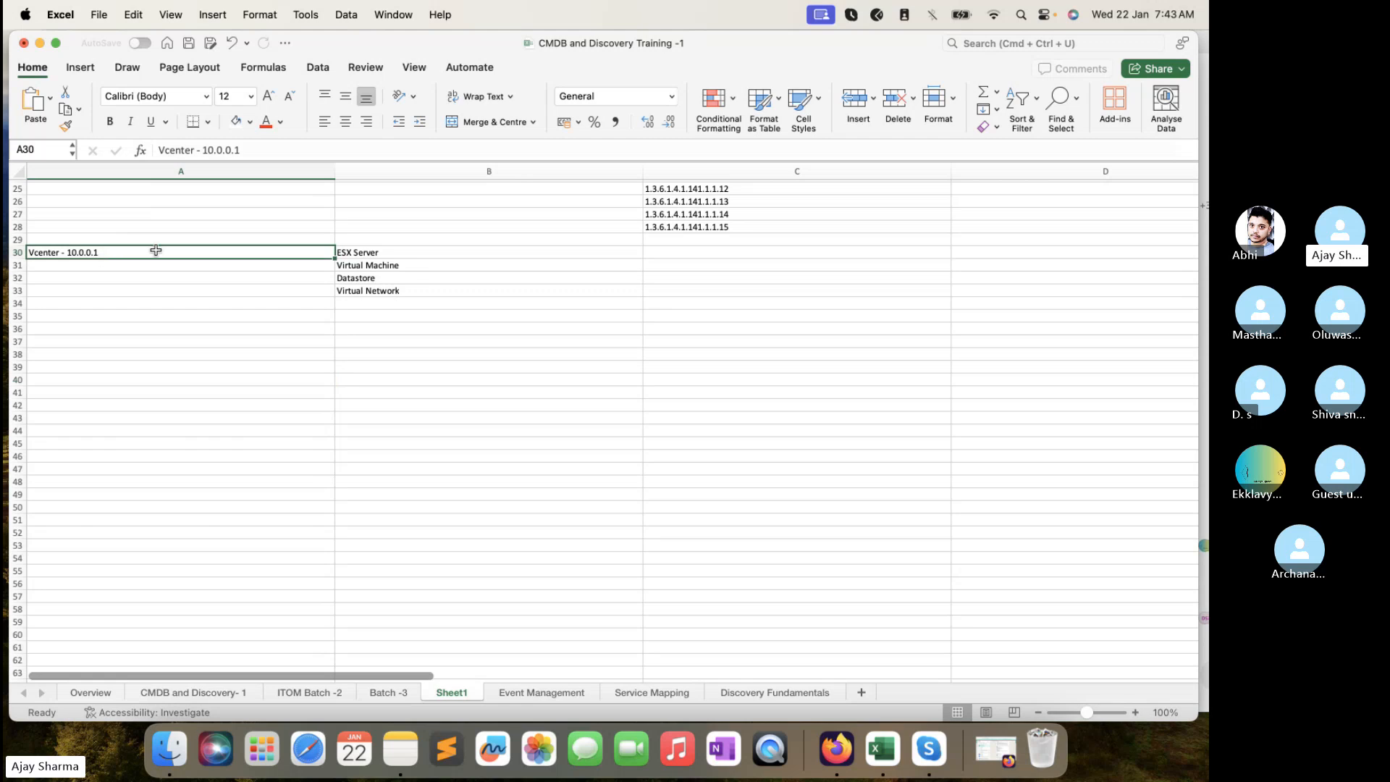
left_click(362, 254)
left_click(364, 266)
left_click(362, 290)
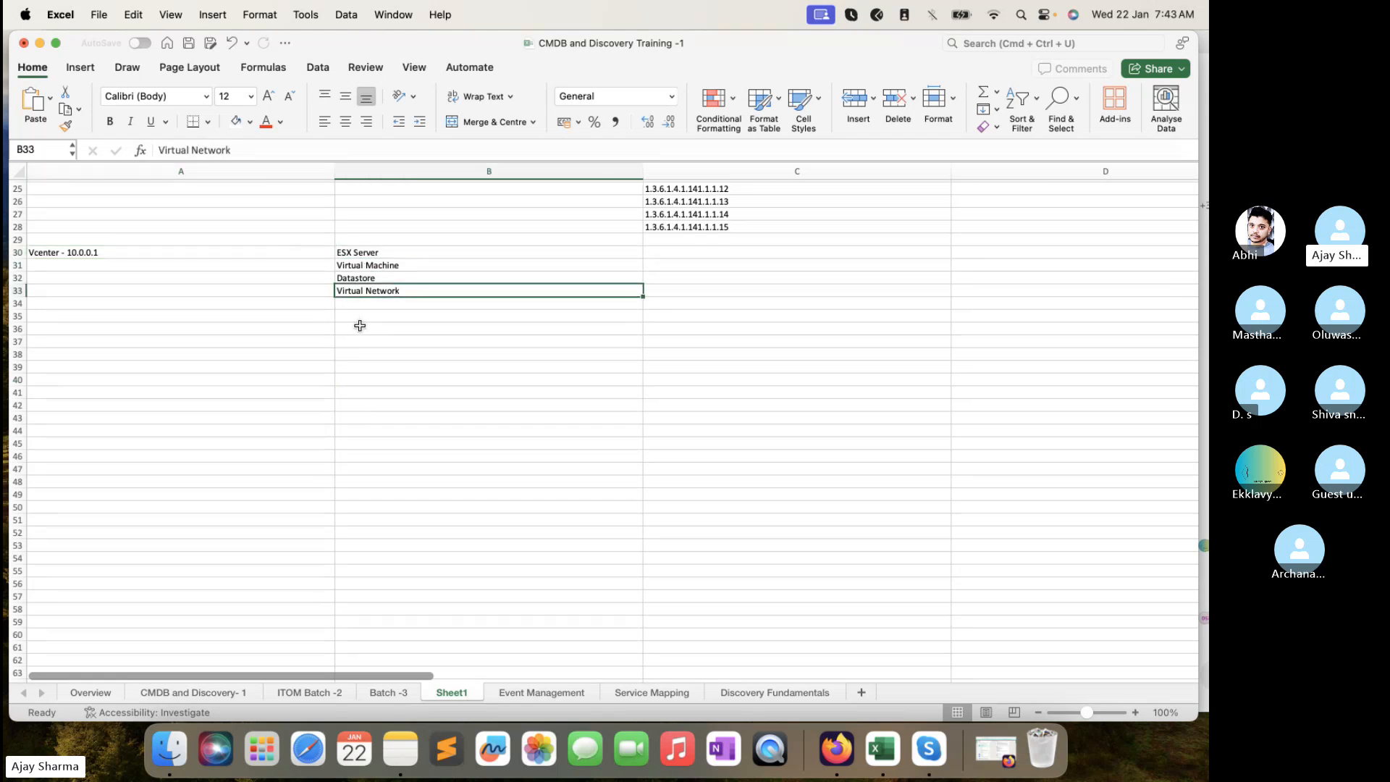
left_click(360, 327)
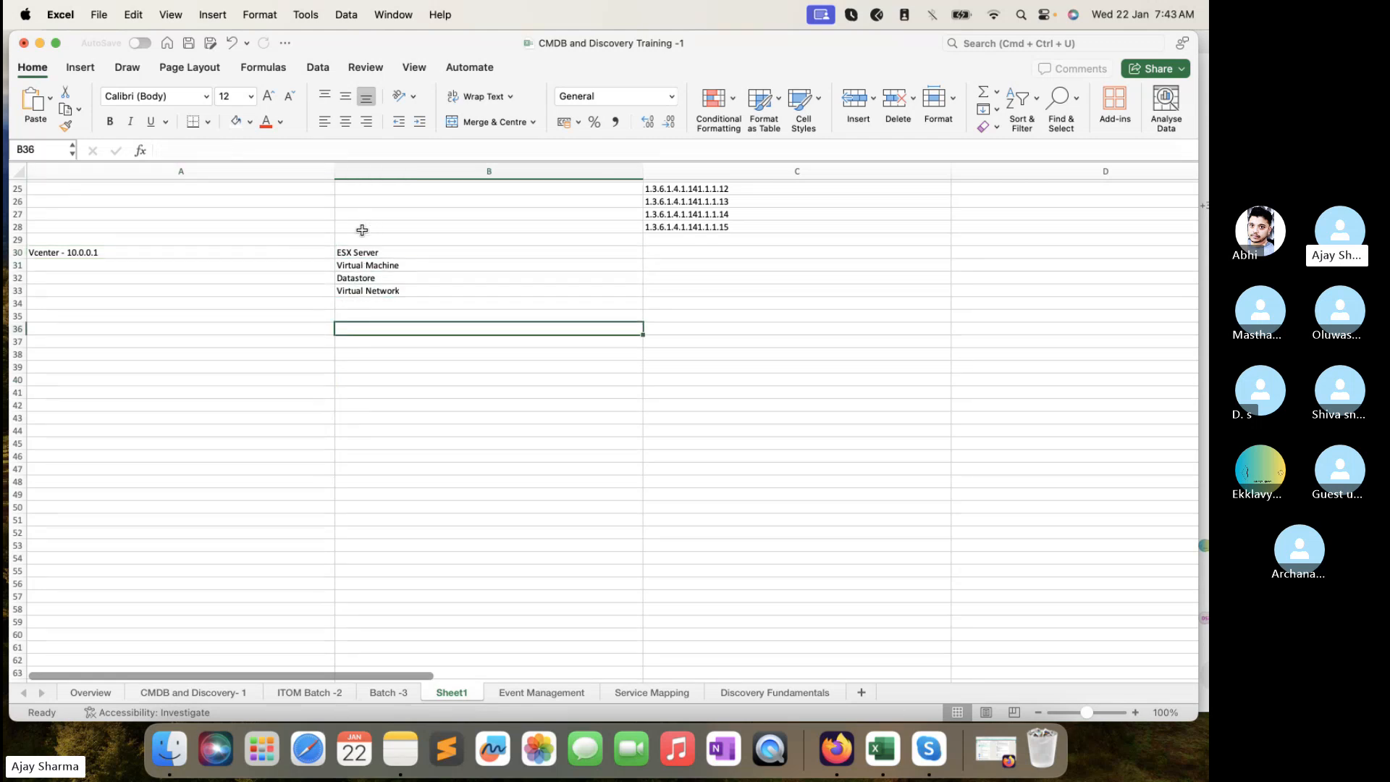
- Zoom Sheet1 to 150% and select the vCenter note in A30
left_click(1134, 713)
left_click(1134, 713)
left_click(1135, 713)
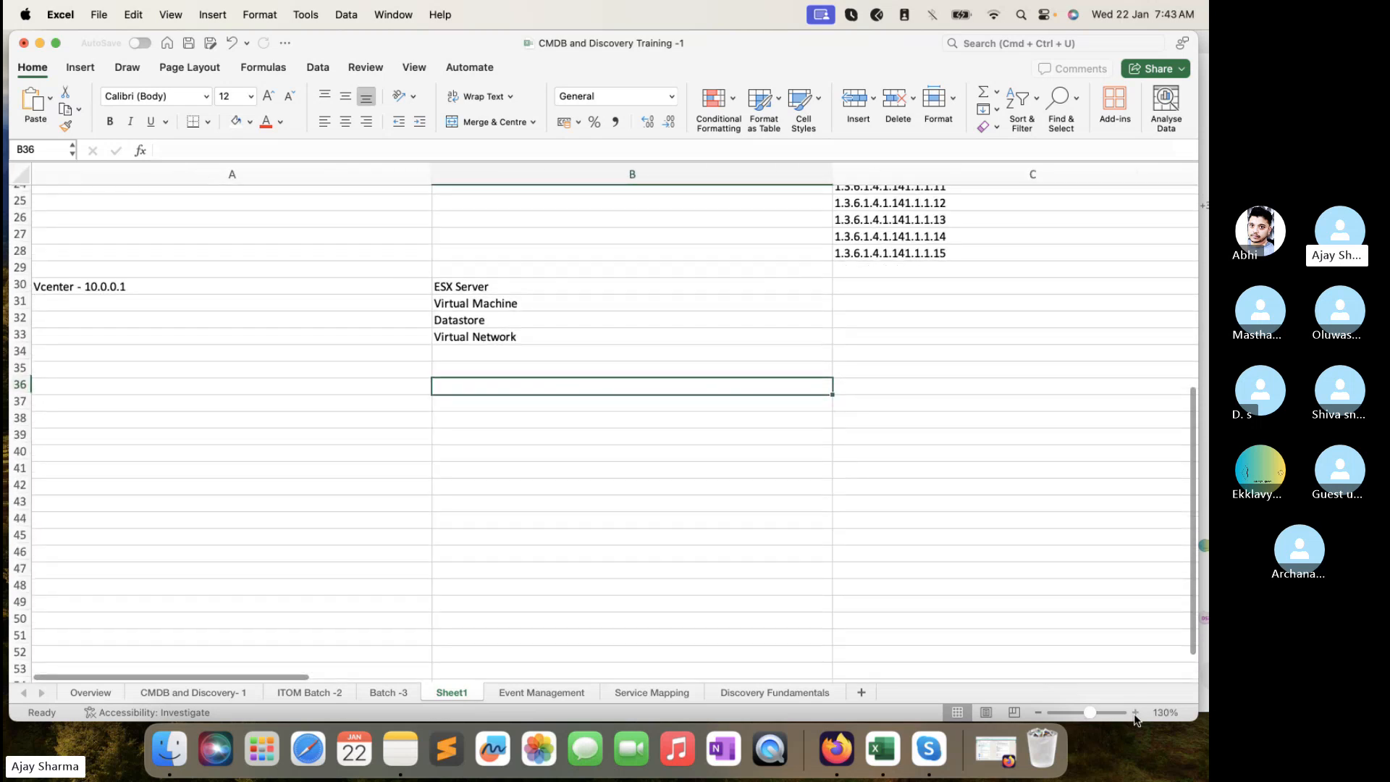
left_click(1134, 713)
left_click(1134, 713)
scroll(398, 374, "down", 2)
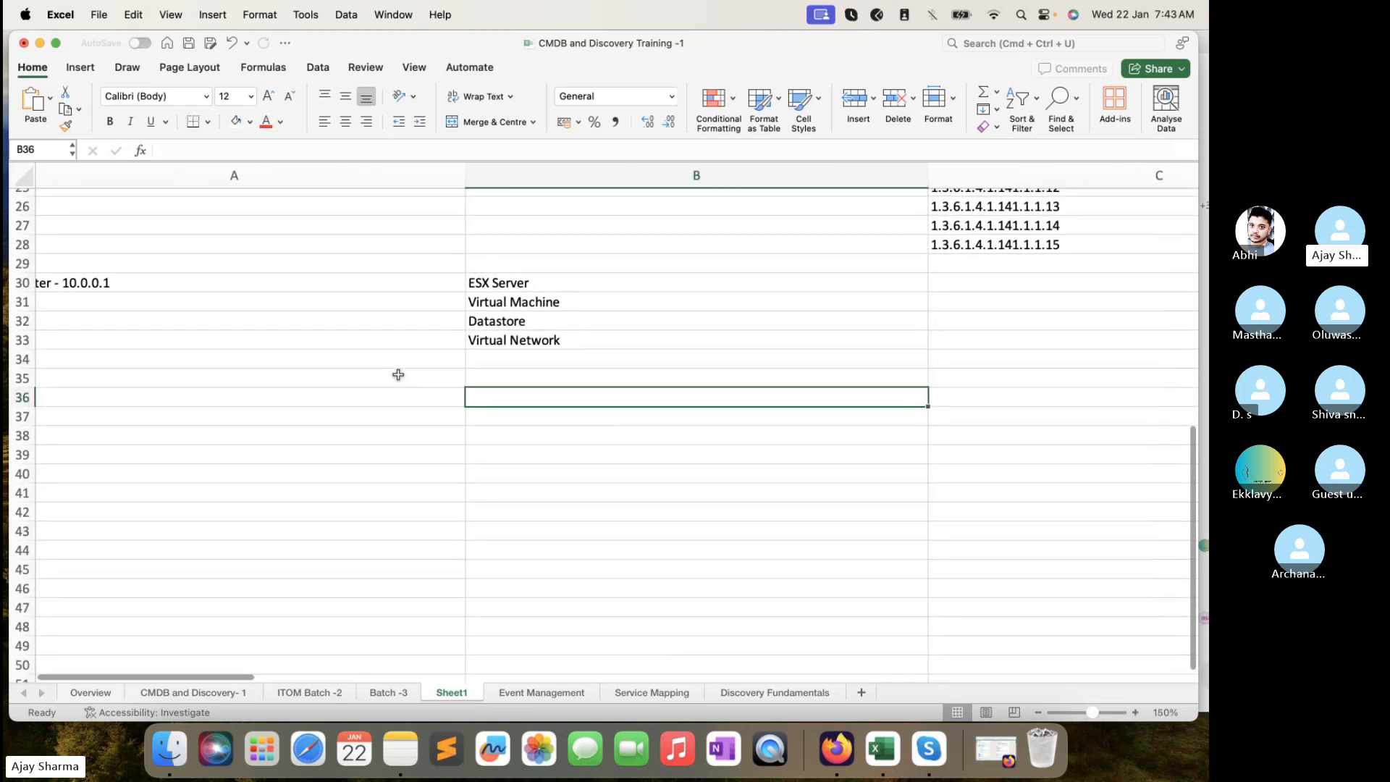
left_click(367, 262)
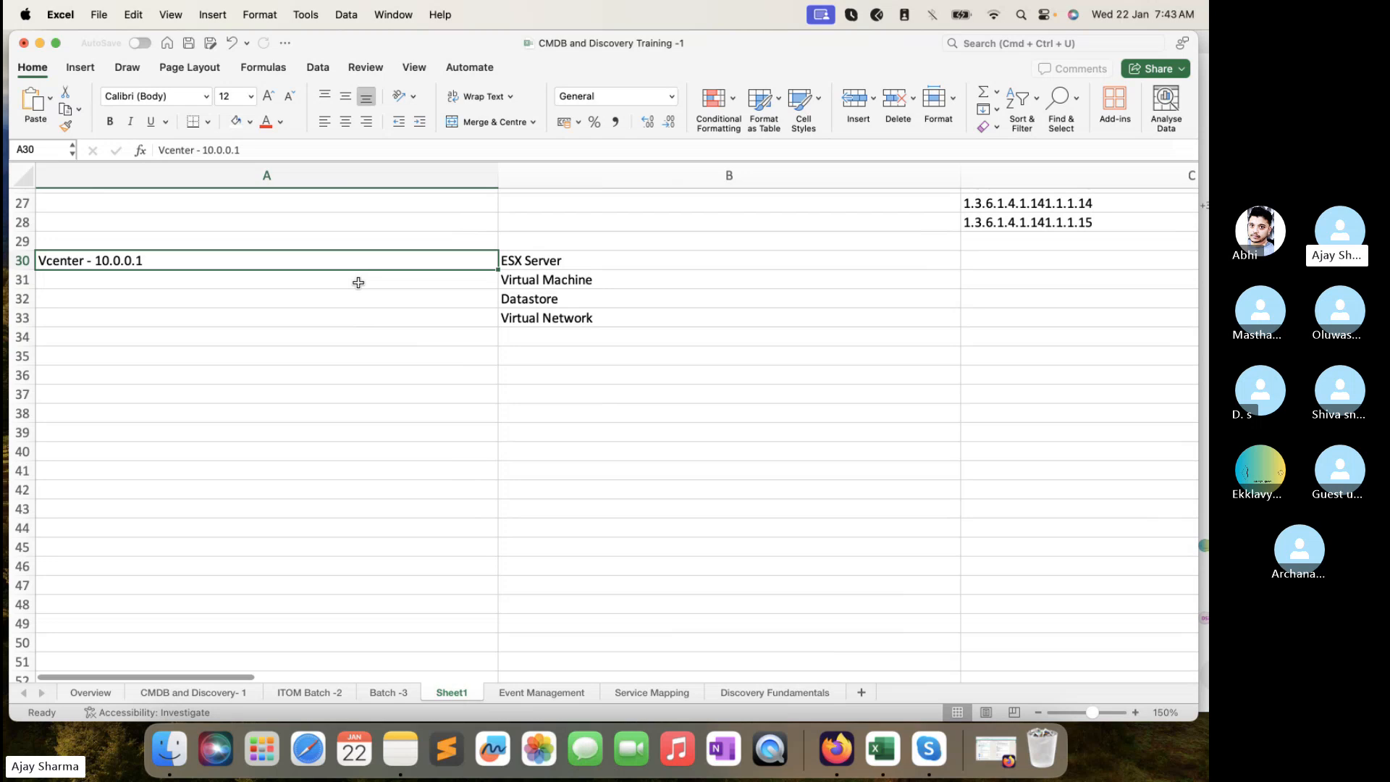
scroll(358, 282, "up", 1)
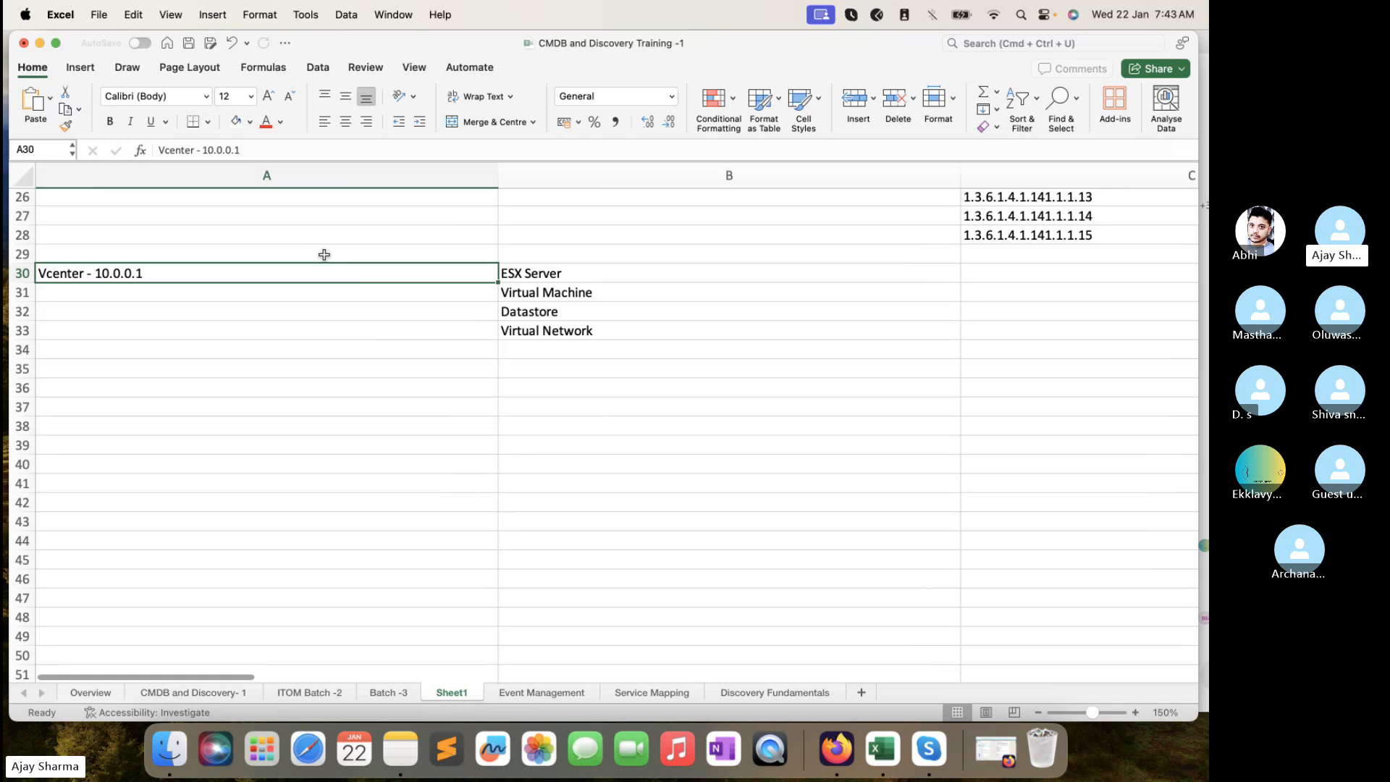
left_click(317, 287)
left_click(322, 276)
- Change B30 to read 'ESX Server - 8 Server'
left_click(541, 274)
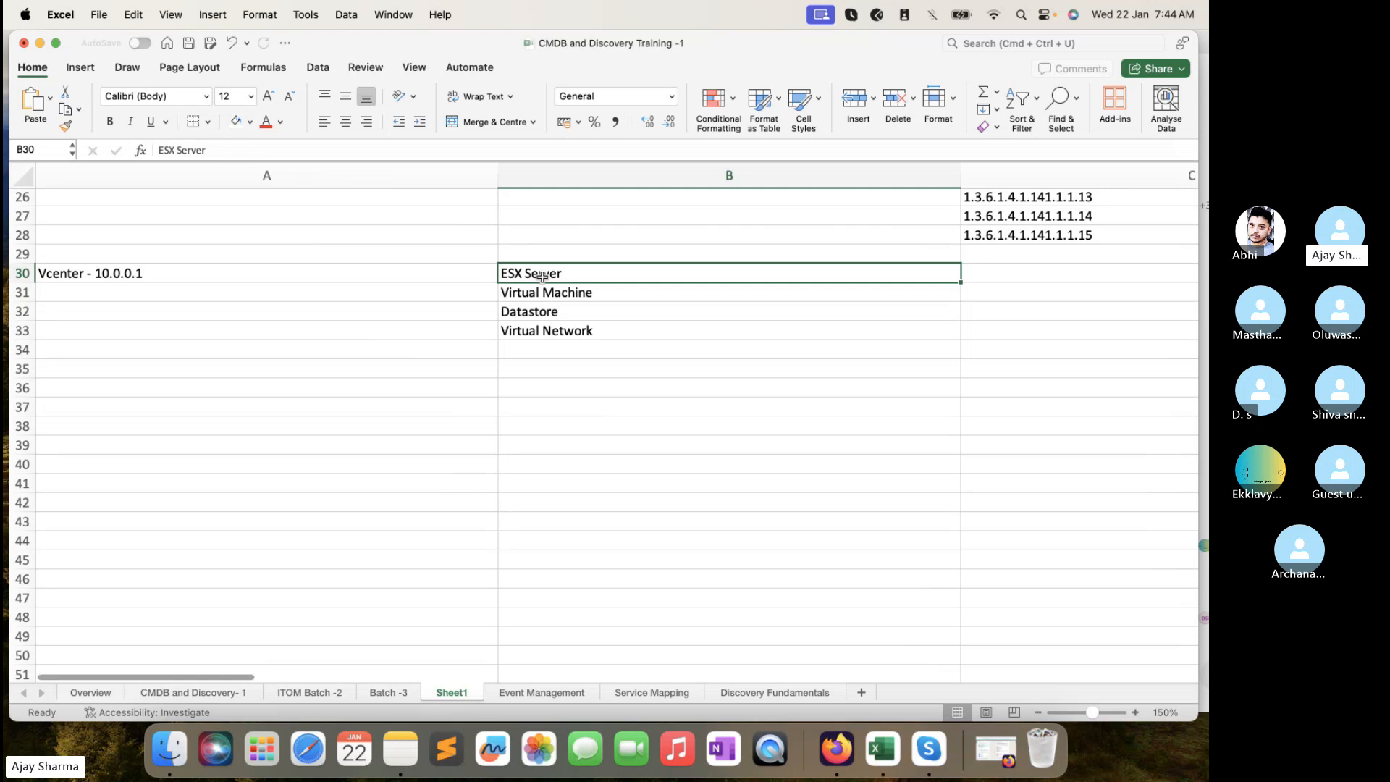
double_click(614, 271)
type("- ")
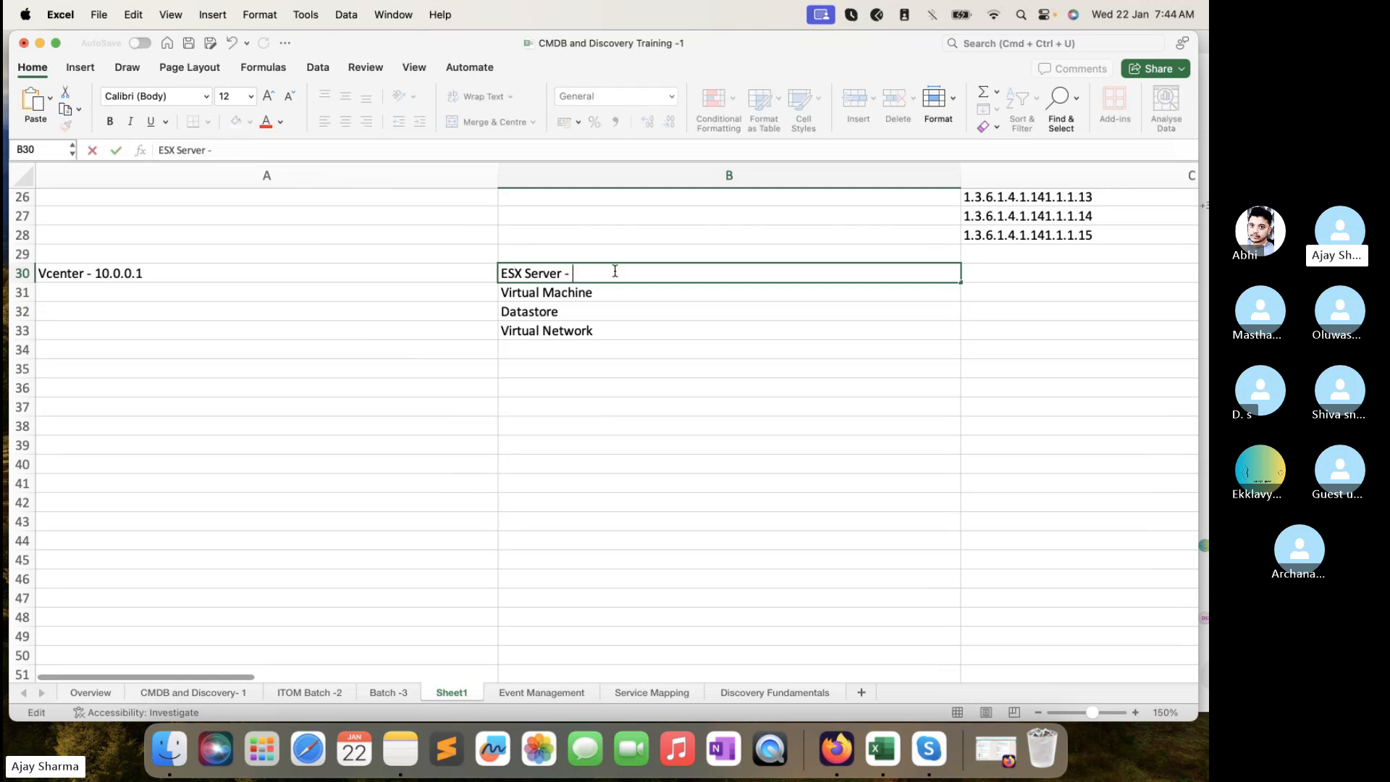
type("8 Server")
left_click(625, 289)
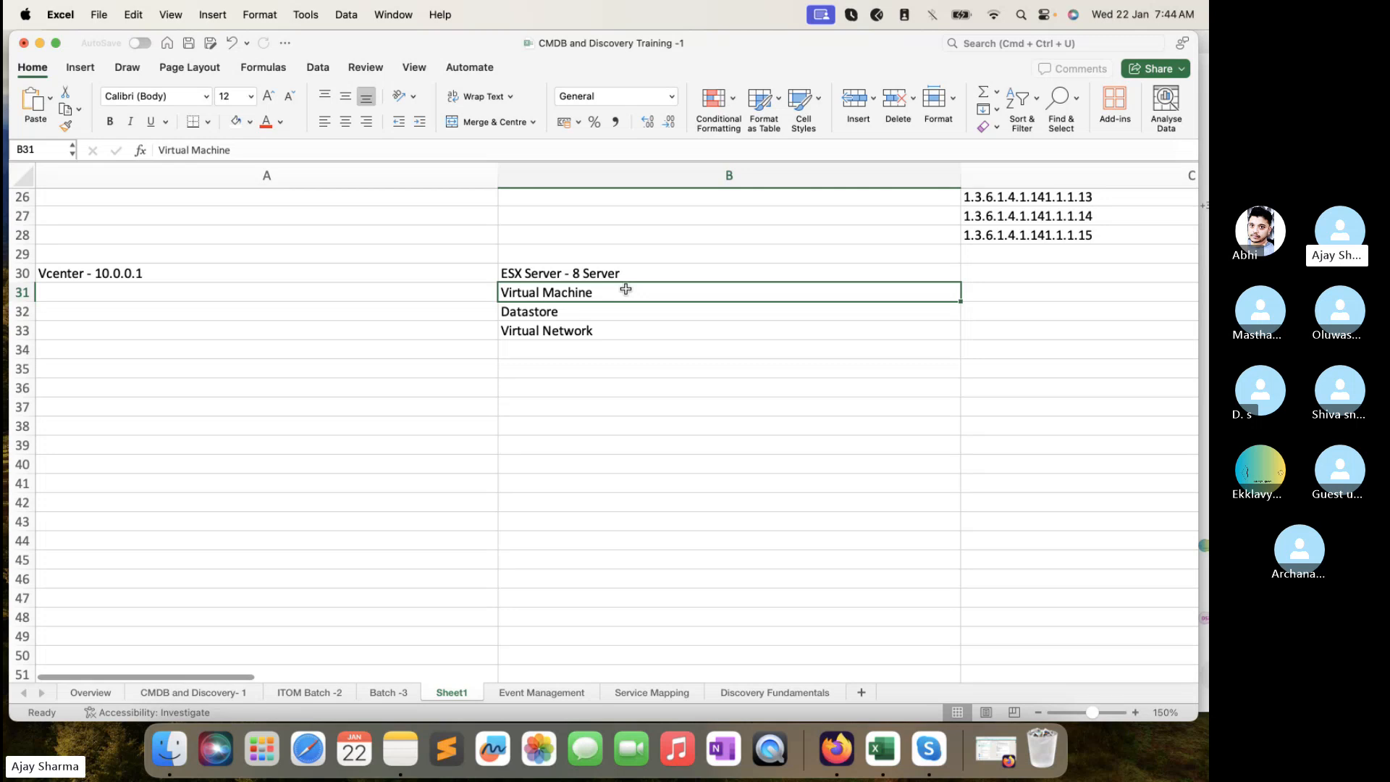
- Append ' - 16 Virtual' to Virtual Machine in B31, fixing the misspelling
double_click(626, 289)
type("-")
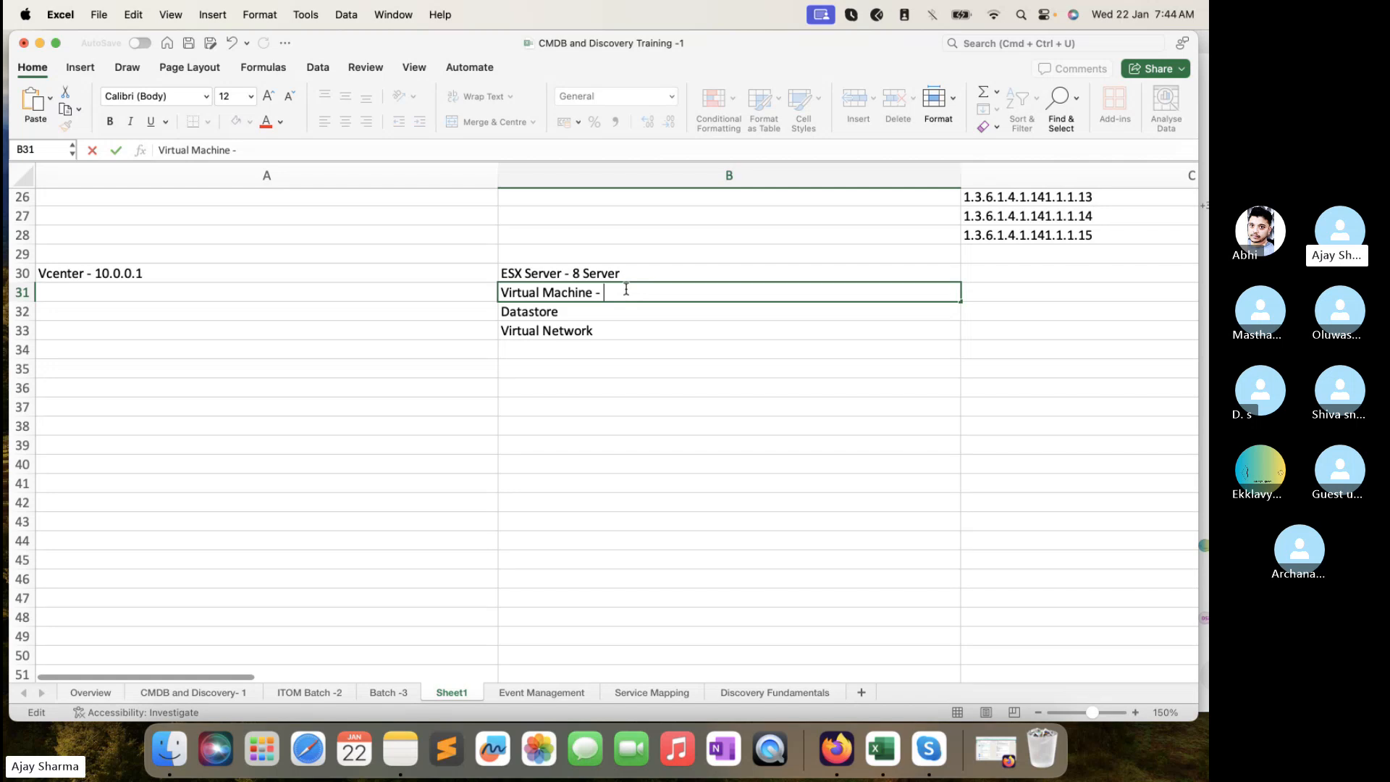
type("16 Virtual")
left_click(585, 315)
- Select the Vcenter - 10.0.0.1 entry and the range A30:A33
left_click(608, 335)
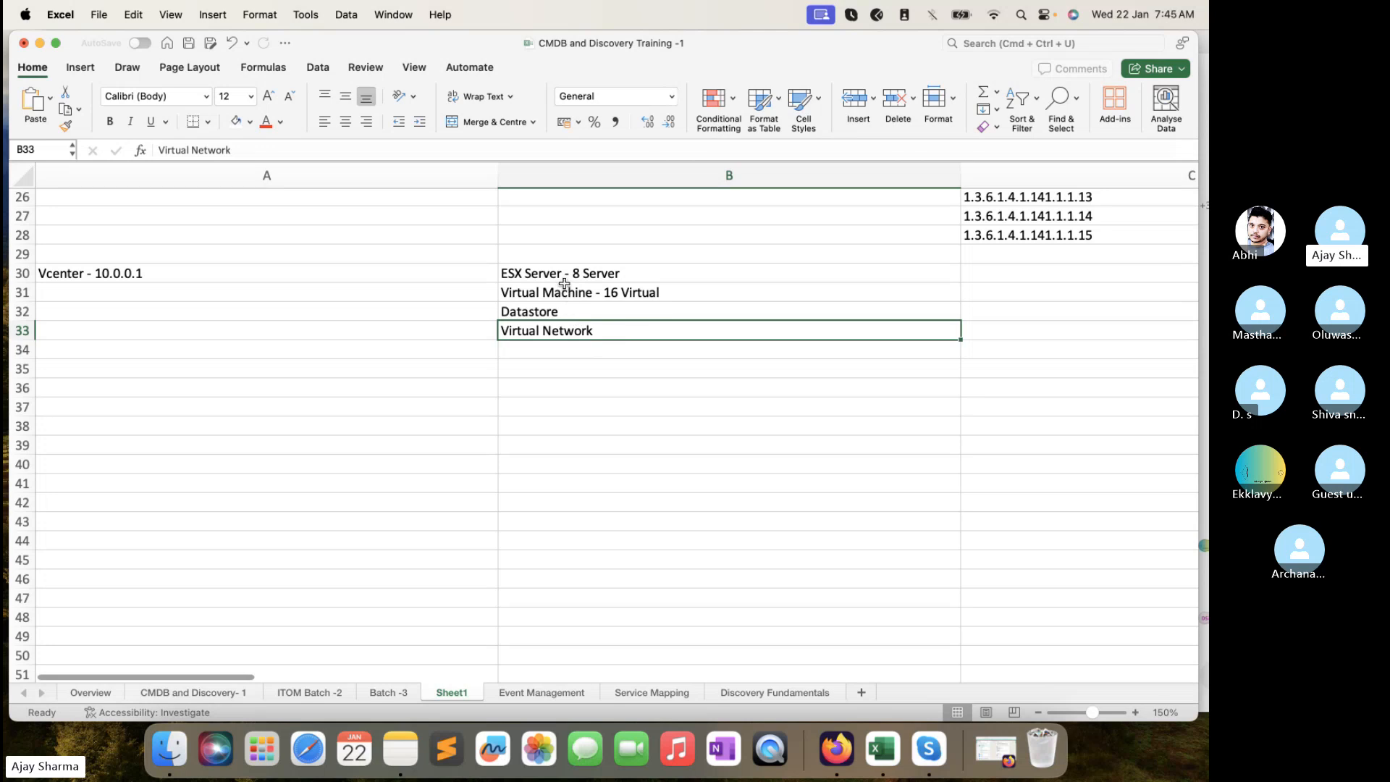
left_click(435, 274)
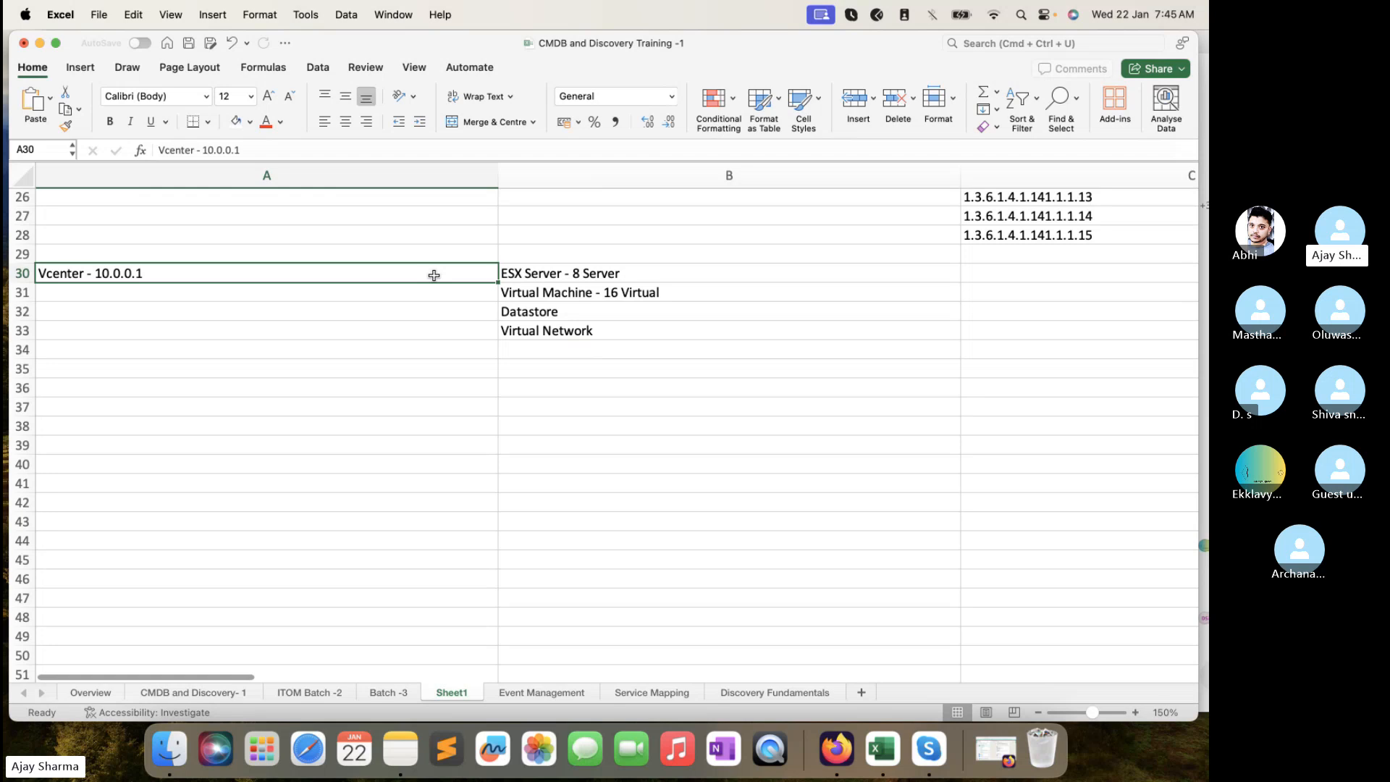
left_click(349, 304)
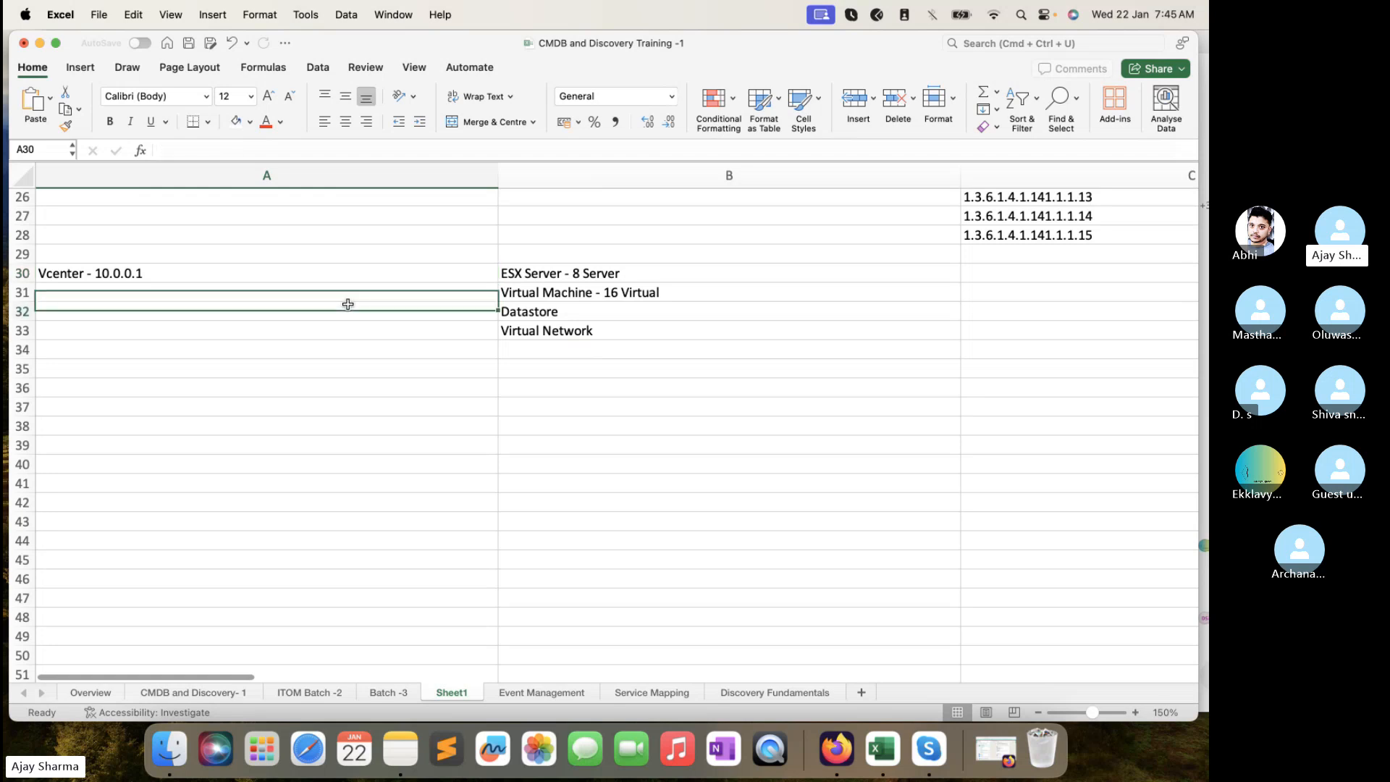
left_click(346, 260)
left_click(334, 273)
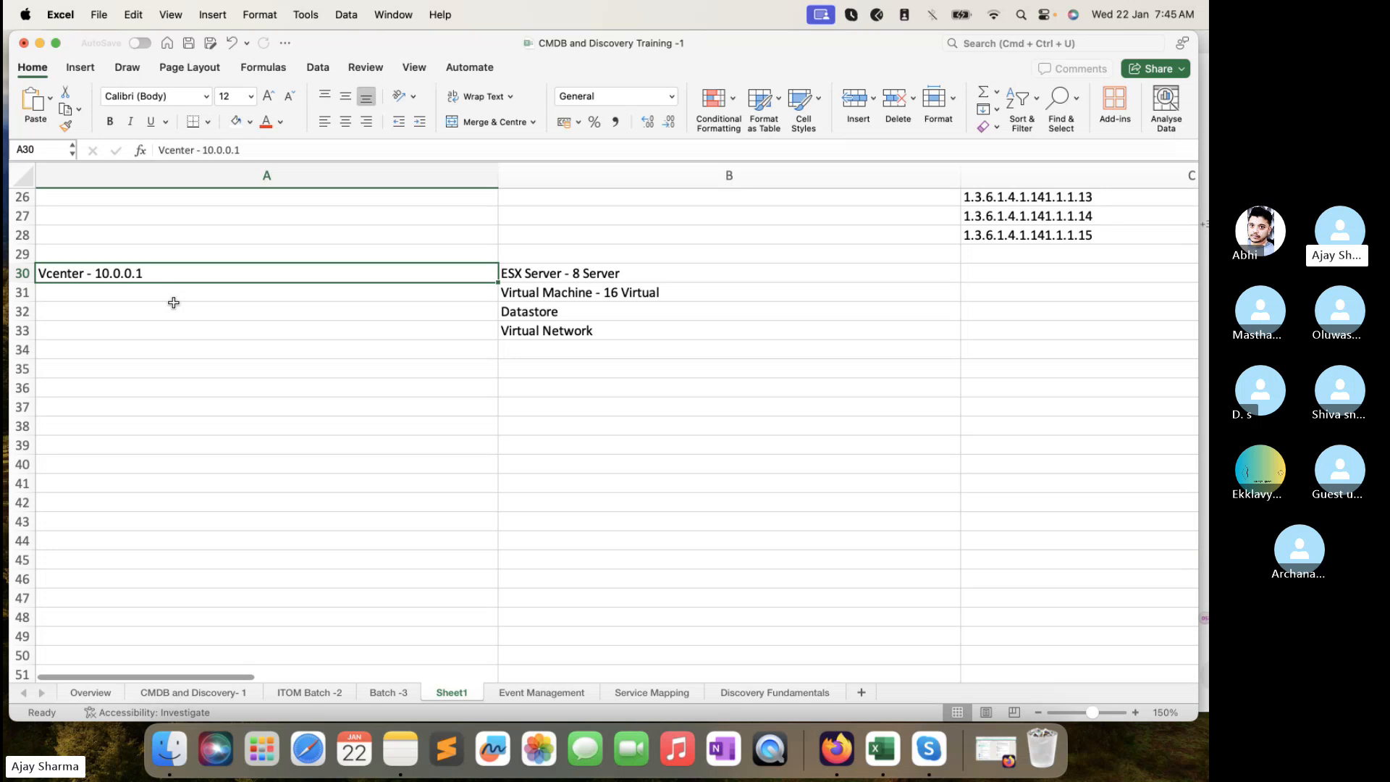
mouse_move(204, 267)
left_mouse_down()
mouse_move(442, 338)
mouse_move(487, 337)
left_mouse_up()
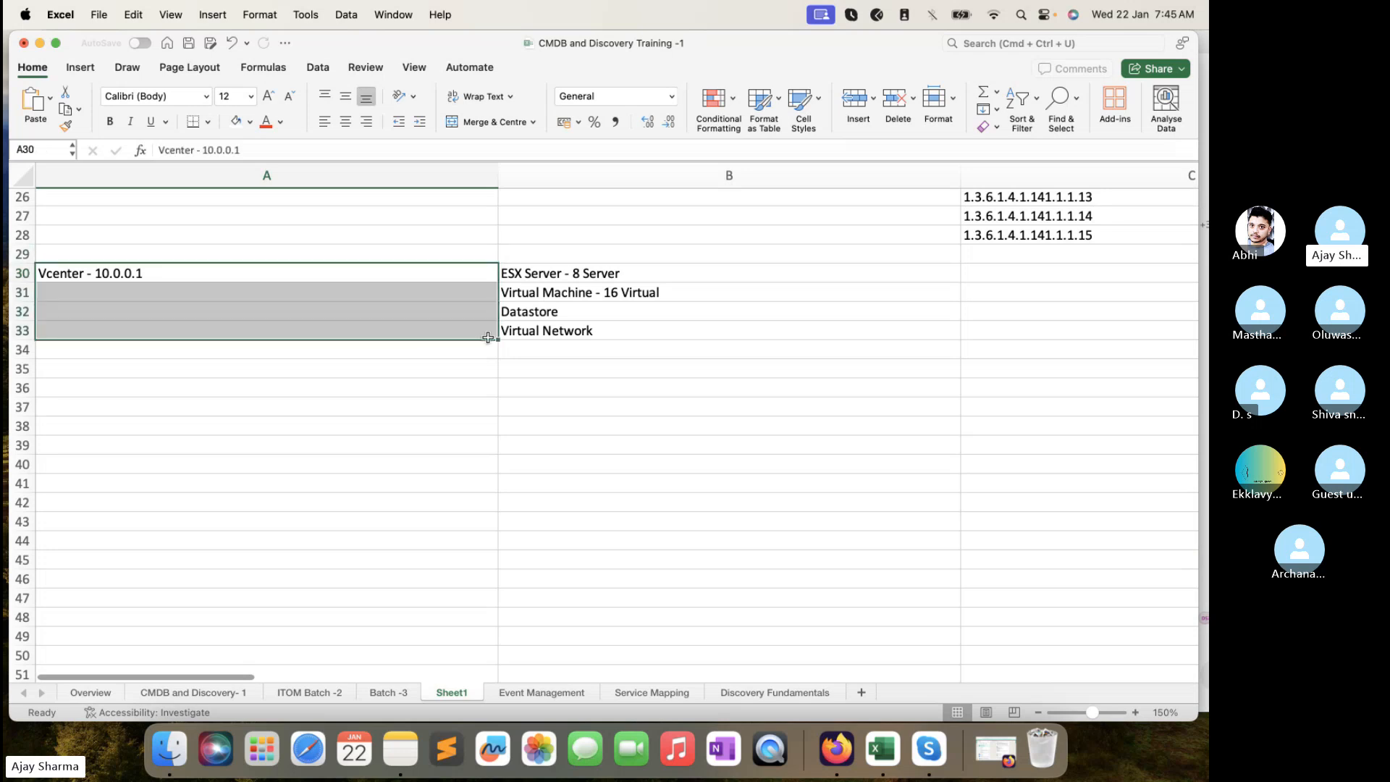
left_click(406, 283)
left_click(423, 265)
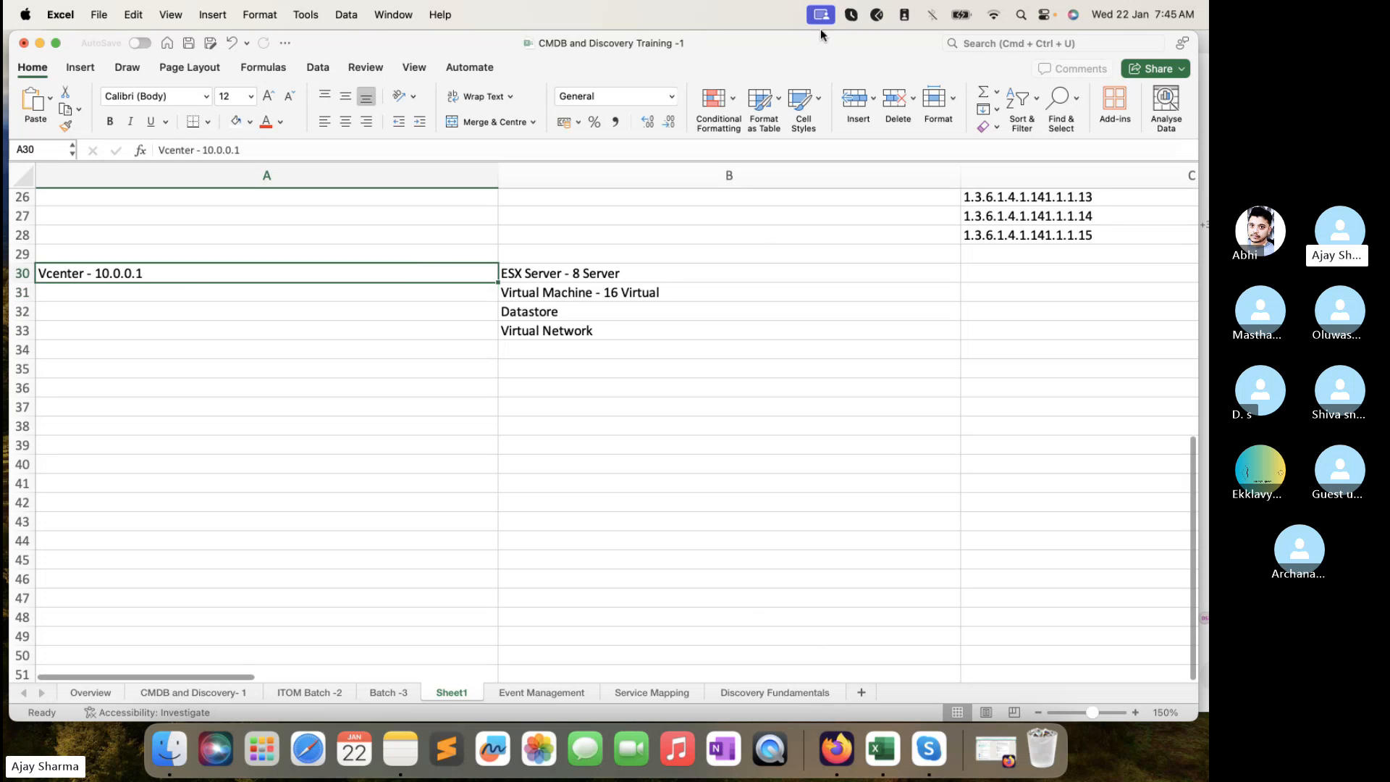
left_click_drag(818, 39, 820, 70)
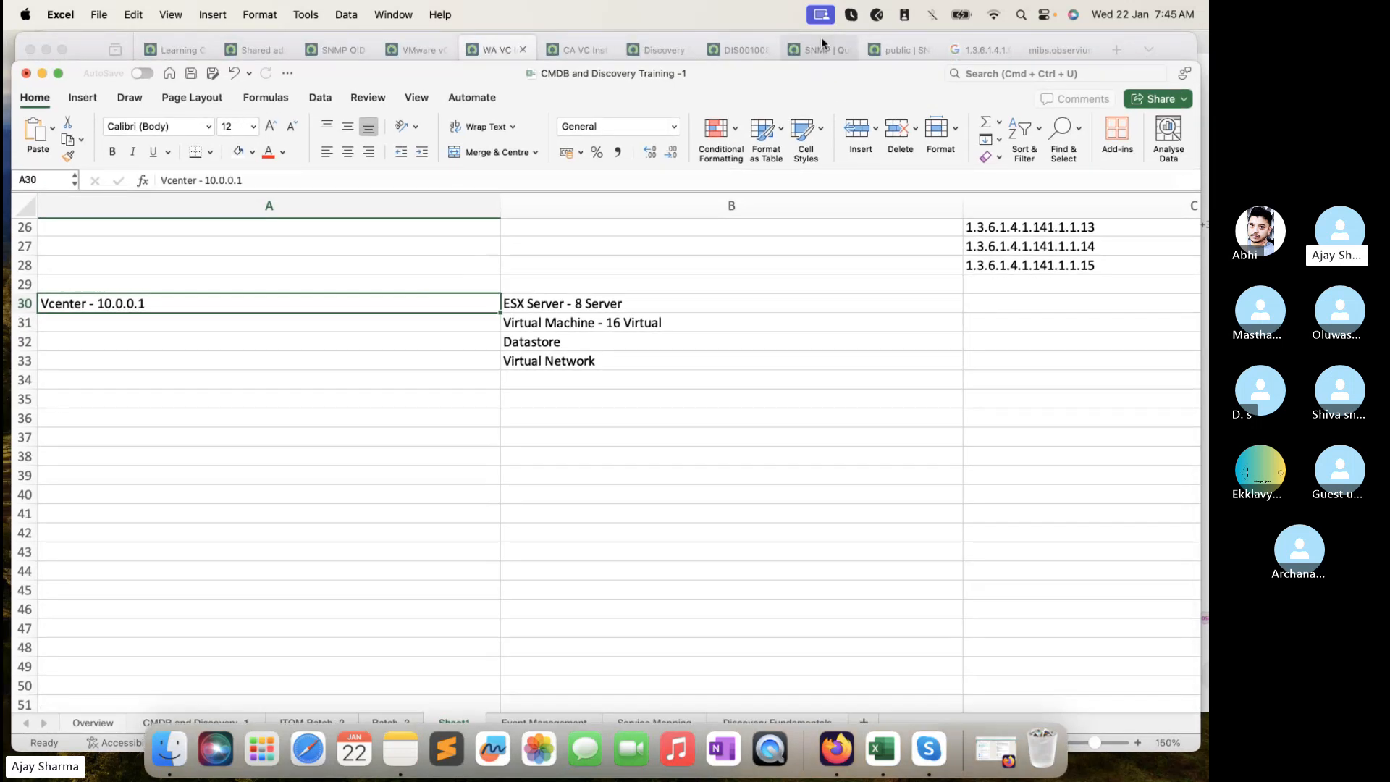
- In Firefox, bring up the CA VC Instance 1 record and scroll to its Related Items
left_click(822, 39)
left_click(424, 49)
left_click(499, 49)
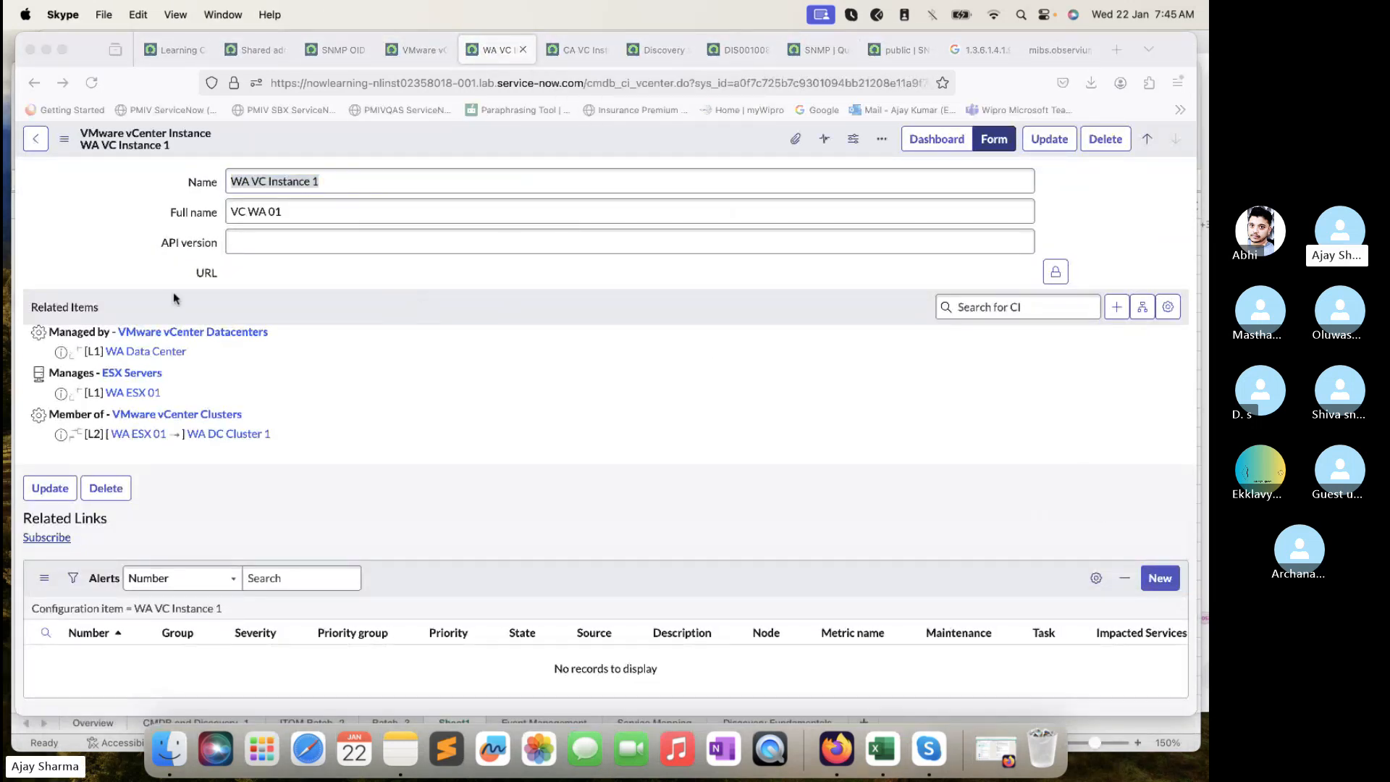
left_click(567, 43)
scroll(322, 362, "down", 3)
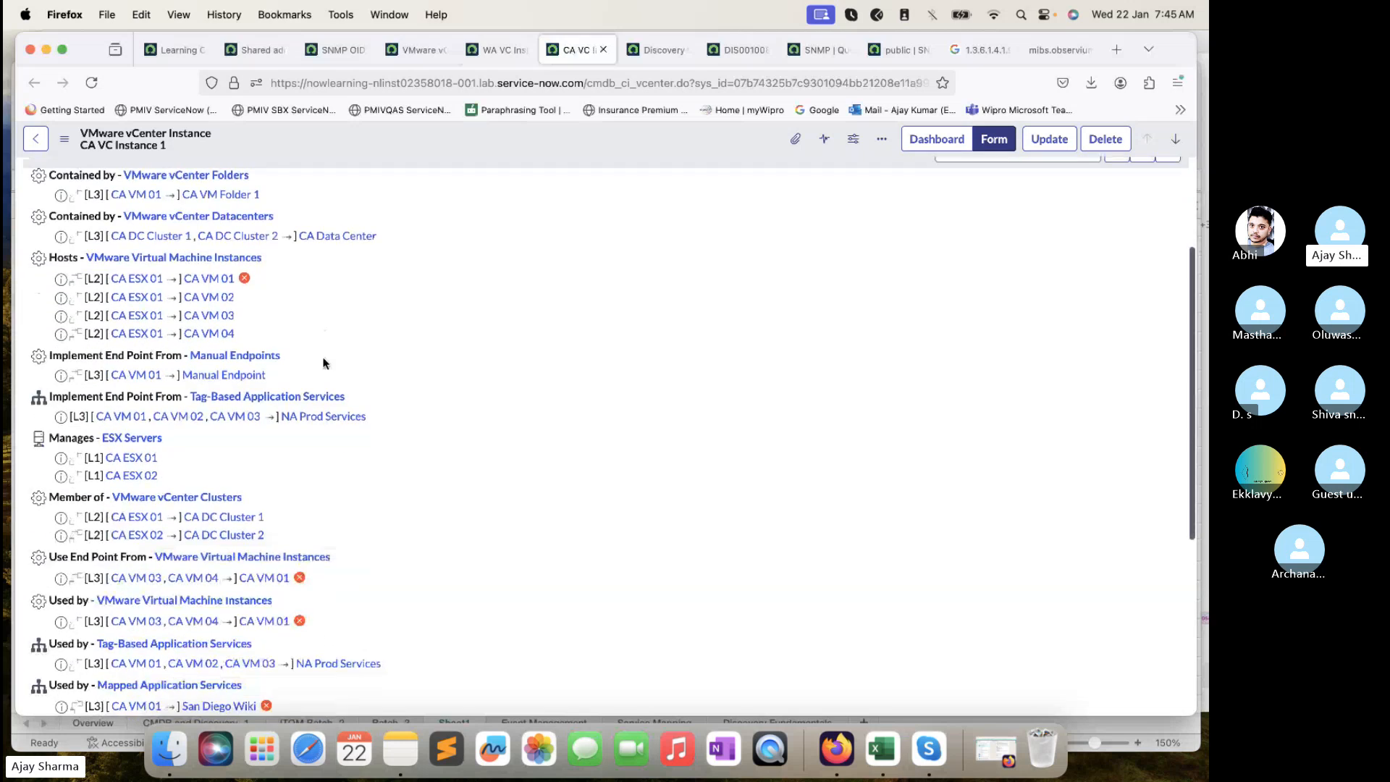
scroll(254, 248, "up", 1)
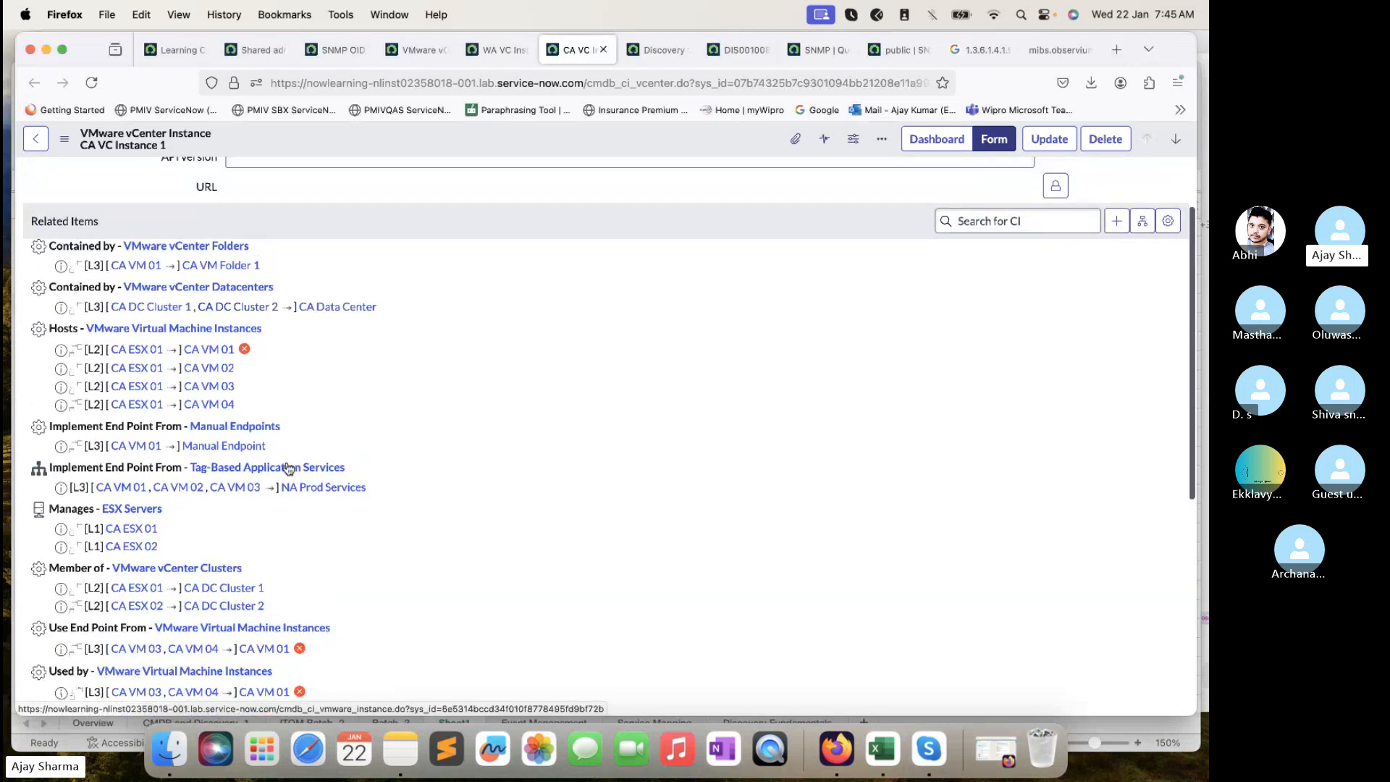
scroll(267, 241, "up", 2)
scroll(268, 240, "down", 1)
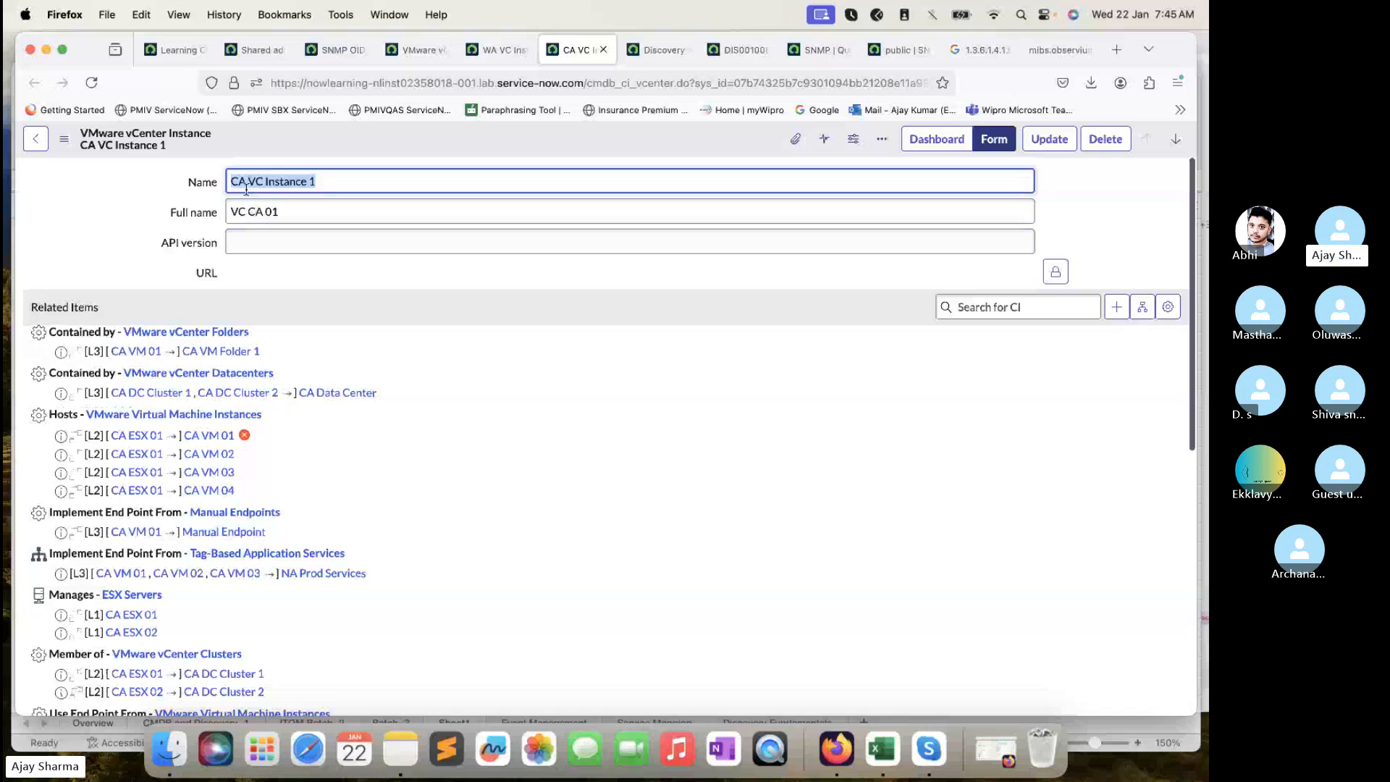
scroll(298, 222, "down", 3)
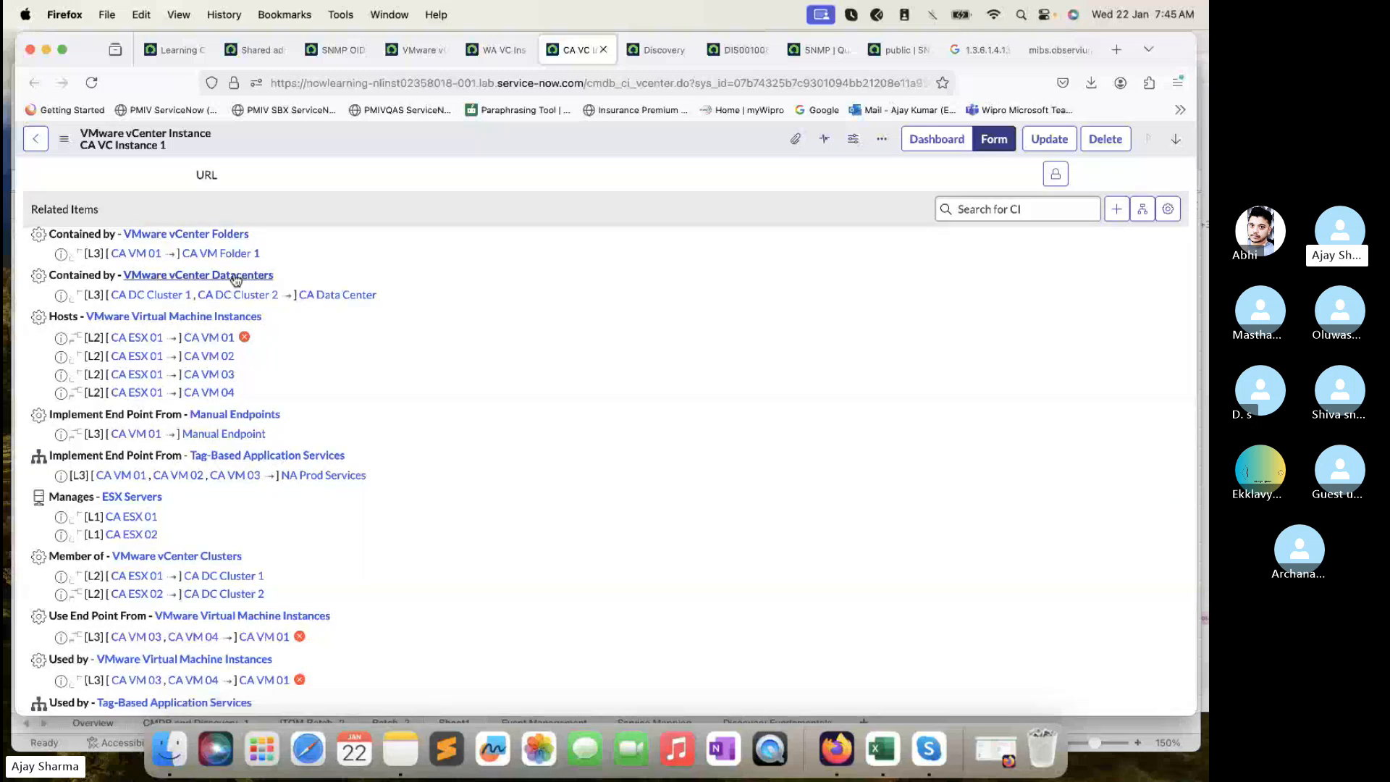
scroll(235, 280, "down", 1)
scroll(181, 292, "down", 3)
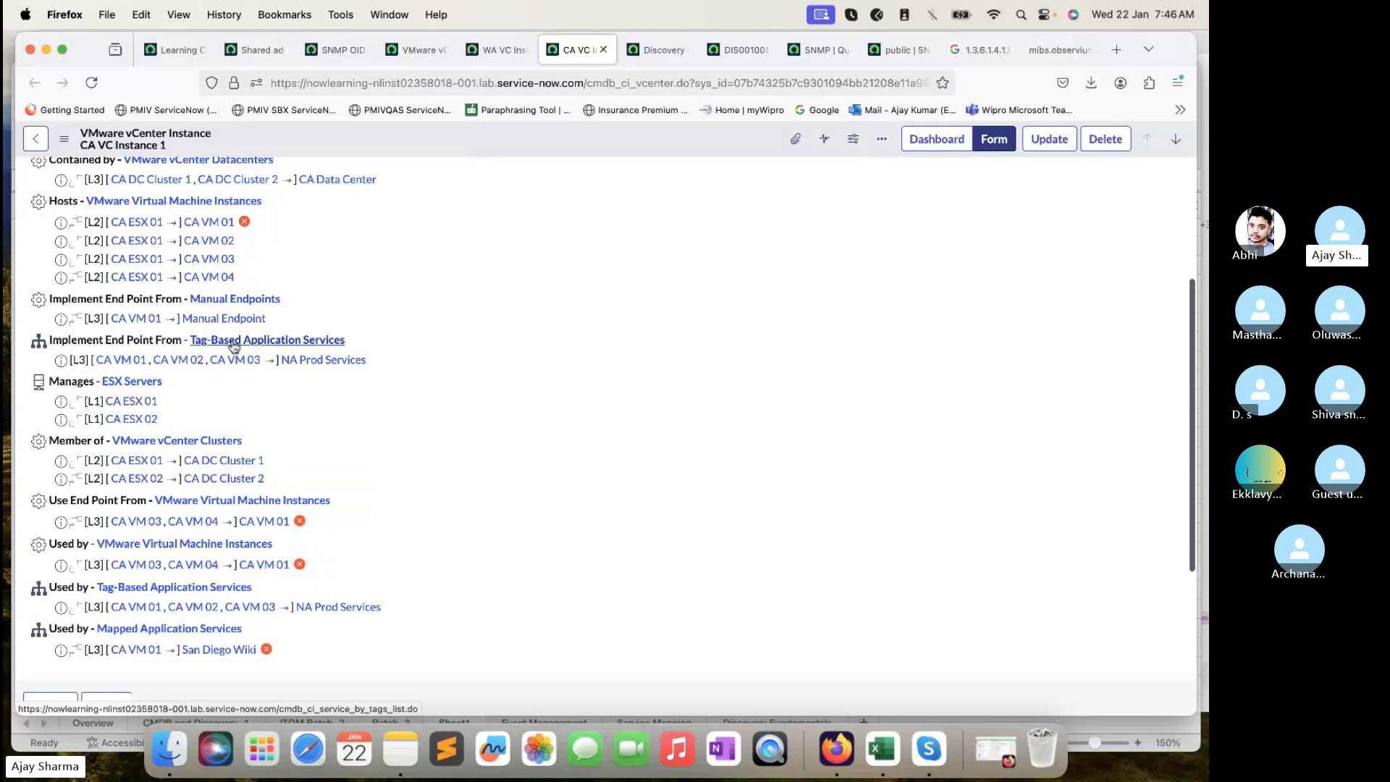
scroll(235, 293, "down", 2)
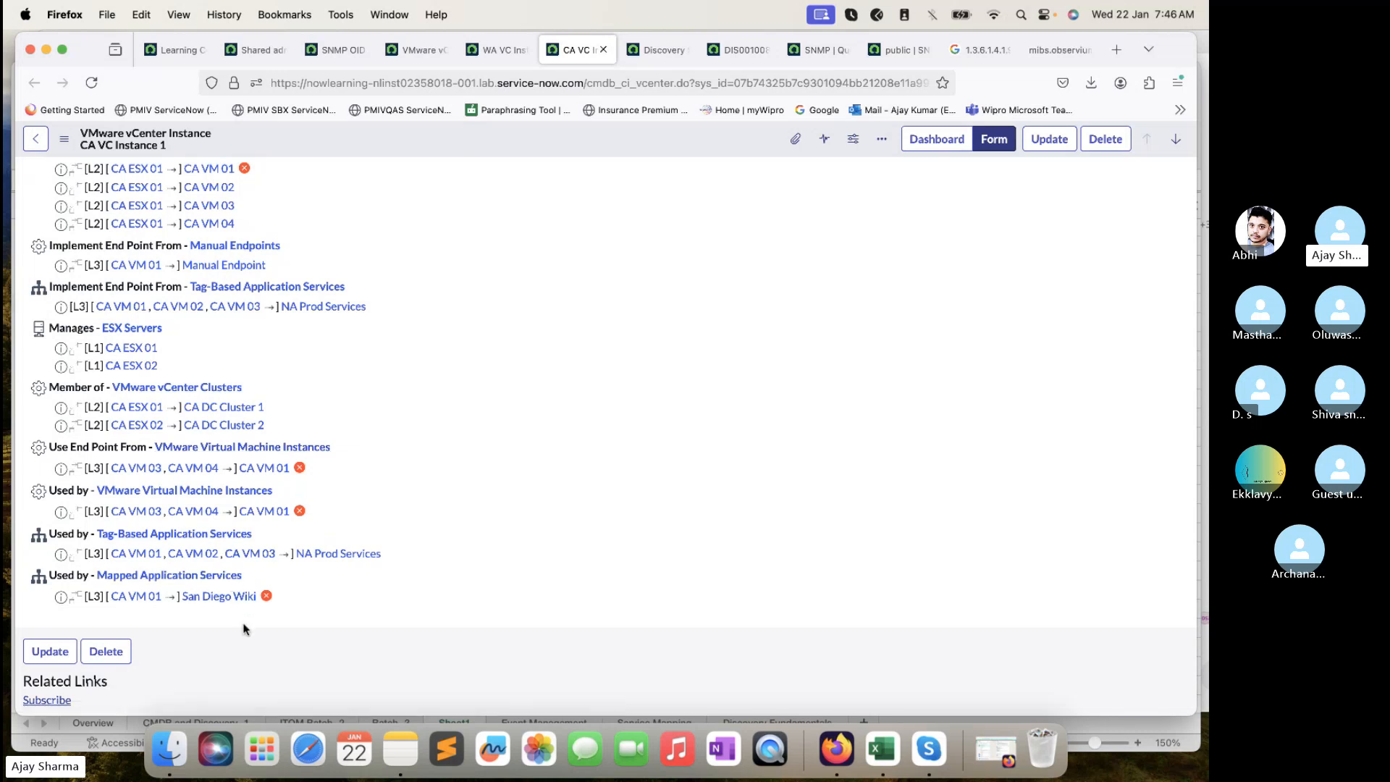
- Open CA ESX 01 and CA ESX 02 in background tabs, staying on CA VC Instance 1
left_click(146, 351, "super")
left_click(141, 366, "super")
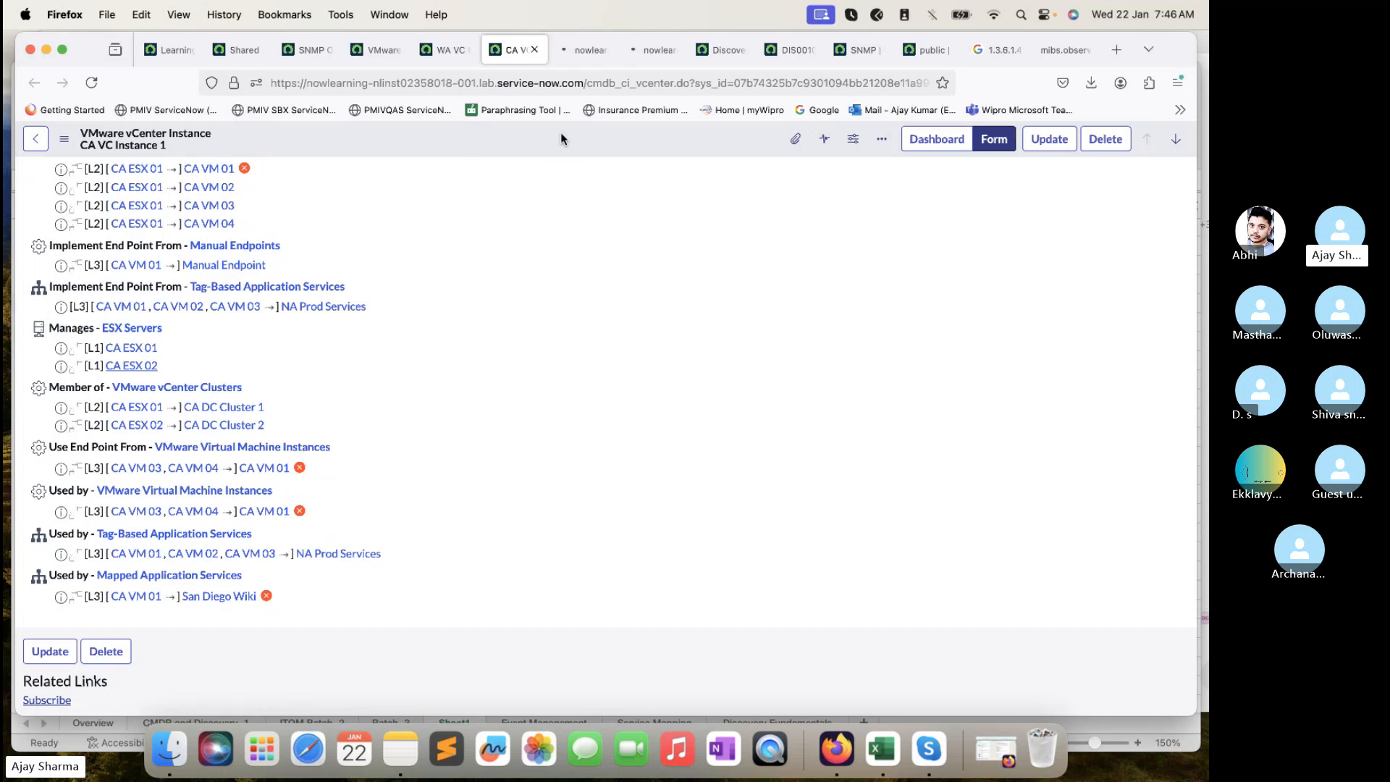
left_click(576, 49)
left_click(511, 57)
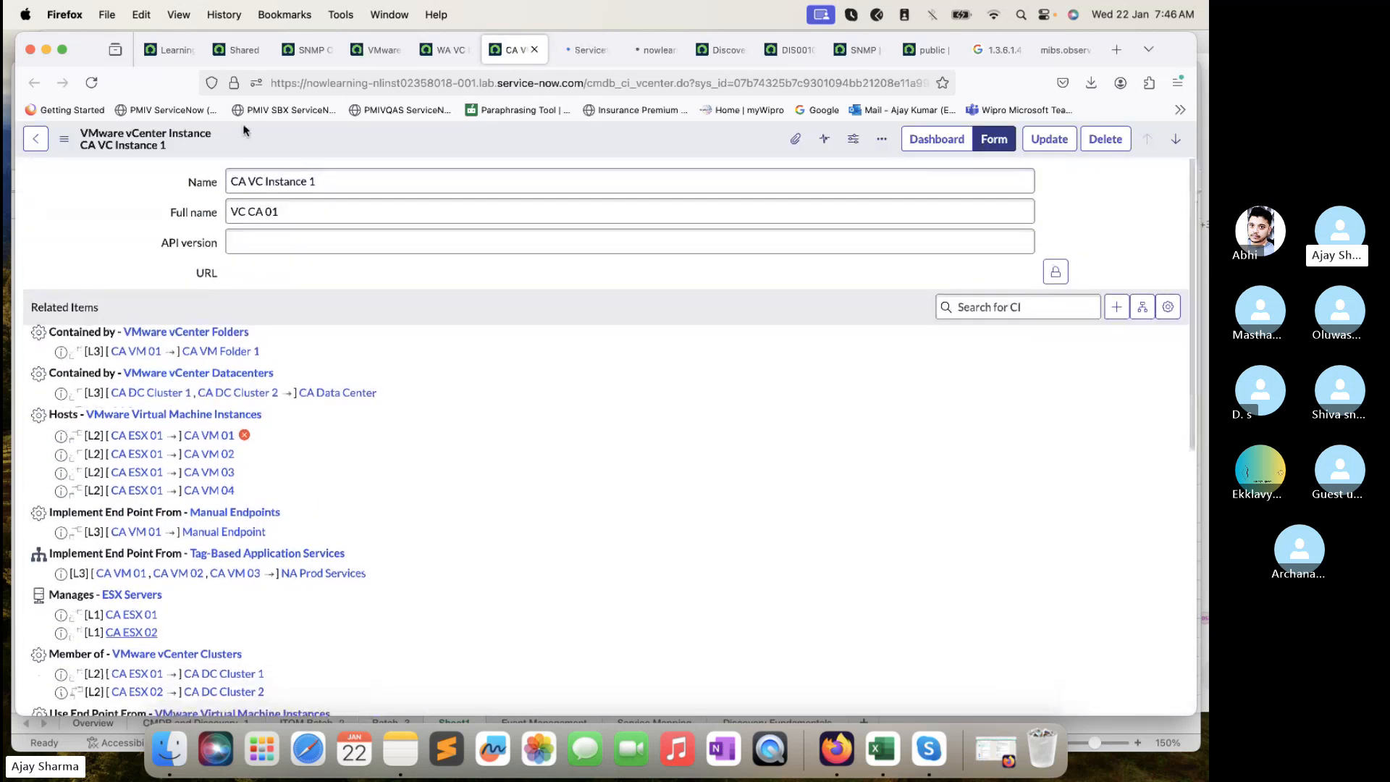
- Review the CA ESX 01 and CA ESX 02 server records and their related items
left_click(588, 49)
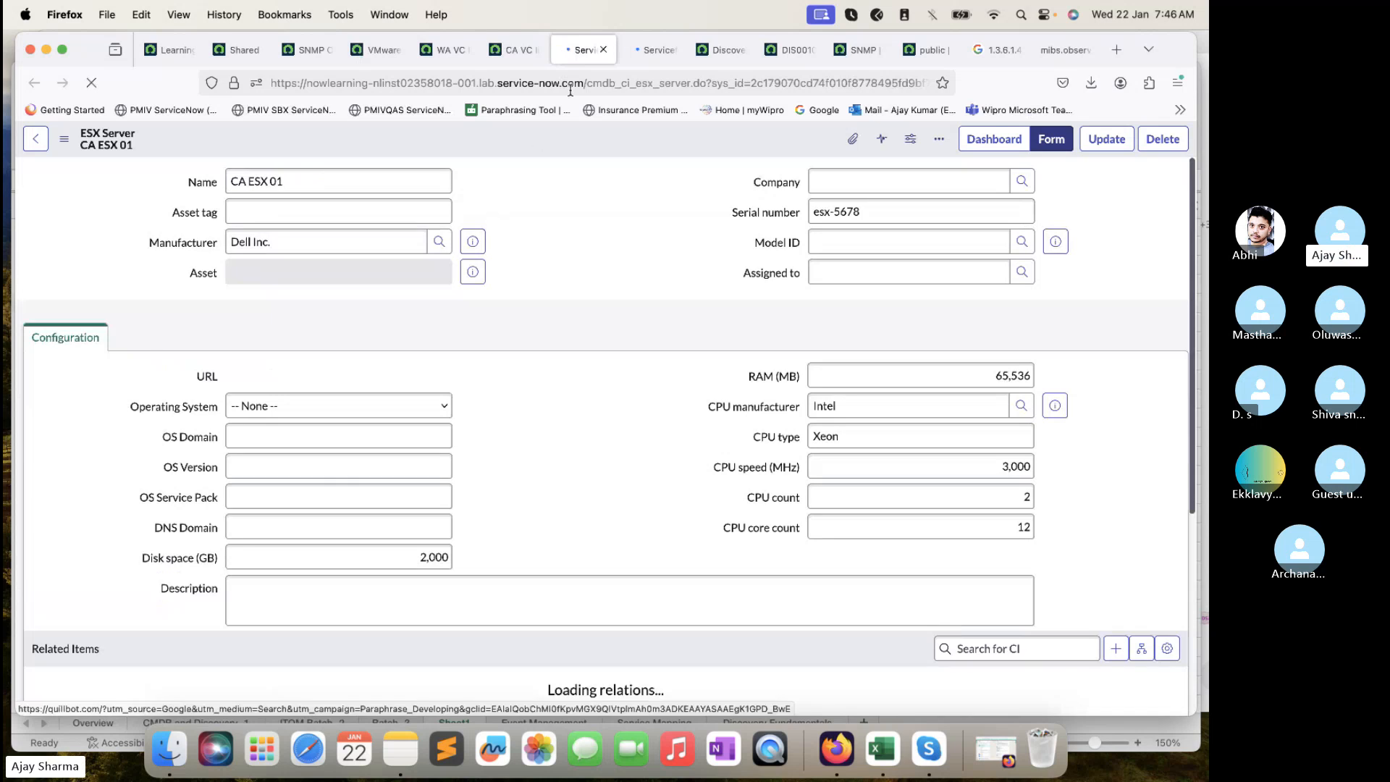
left_click(646, 49)
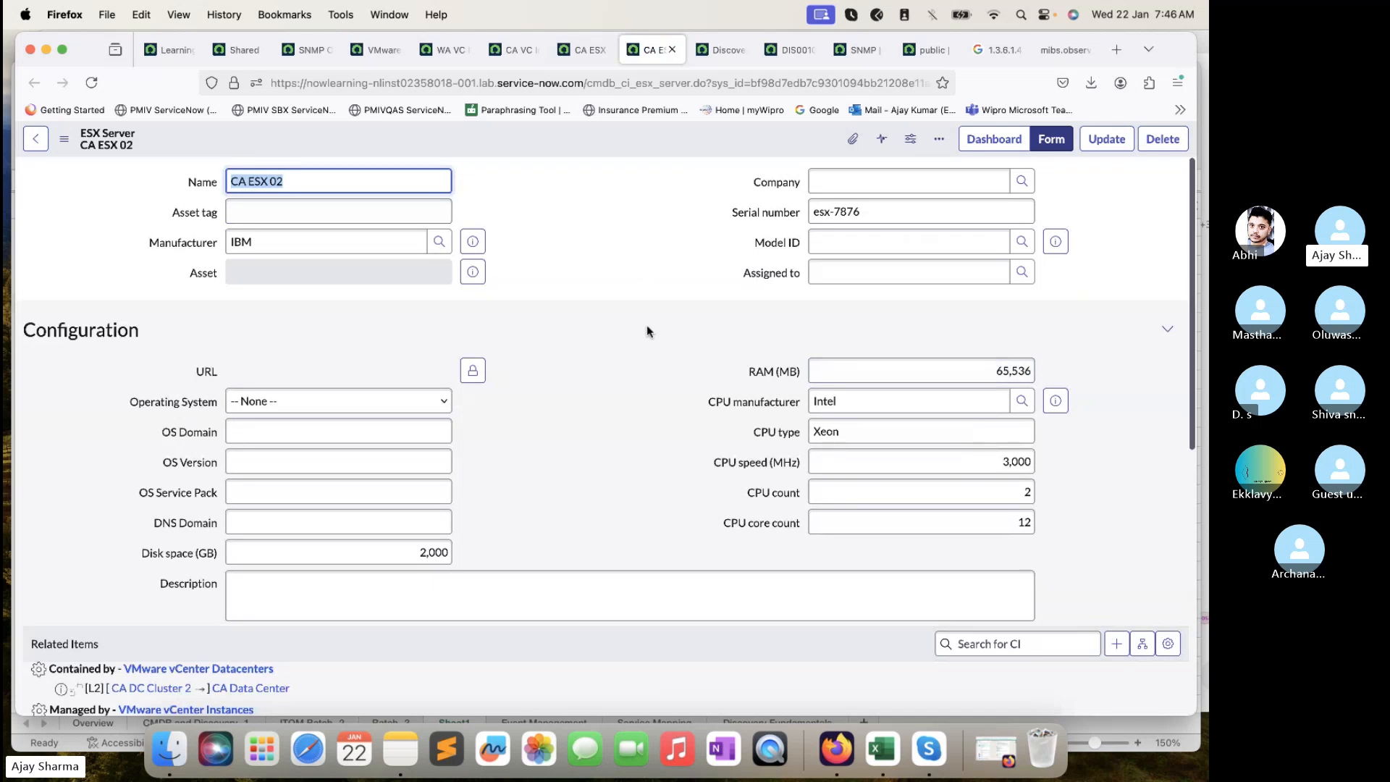
scroll(648, 331, "down", 5)
scroll(647, 331, "down", 2)
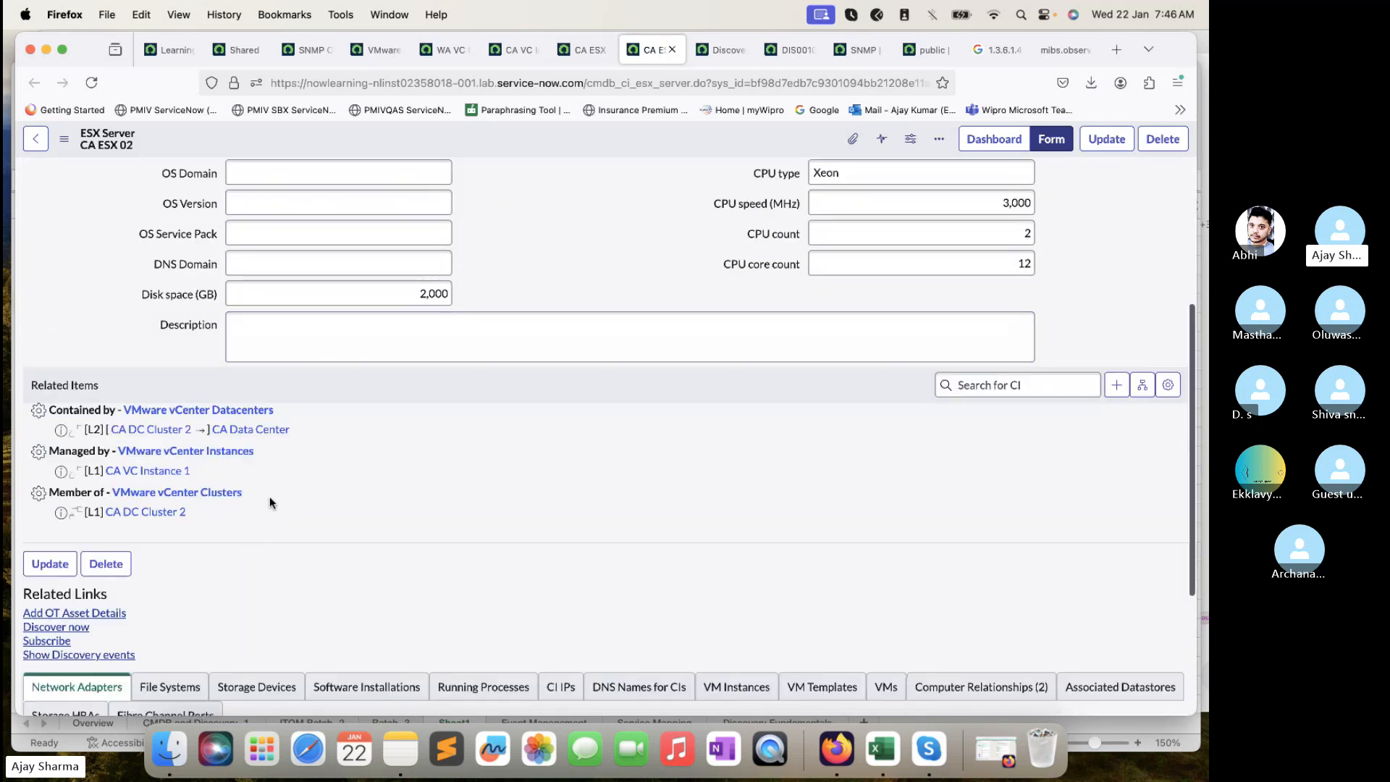
left_click(581, 49)
scroll(589, 331, "down", 12)
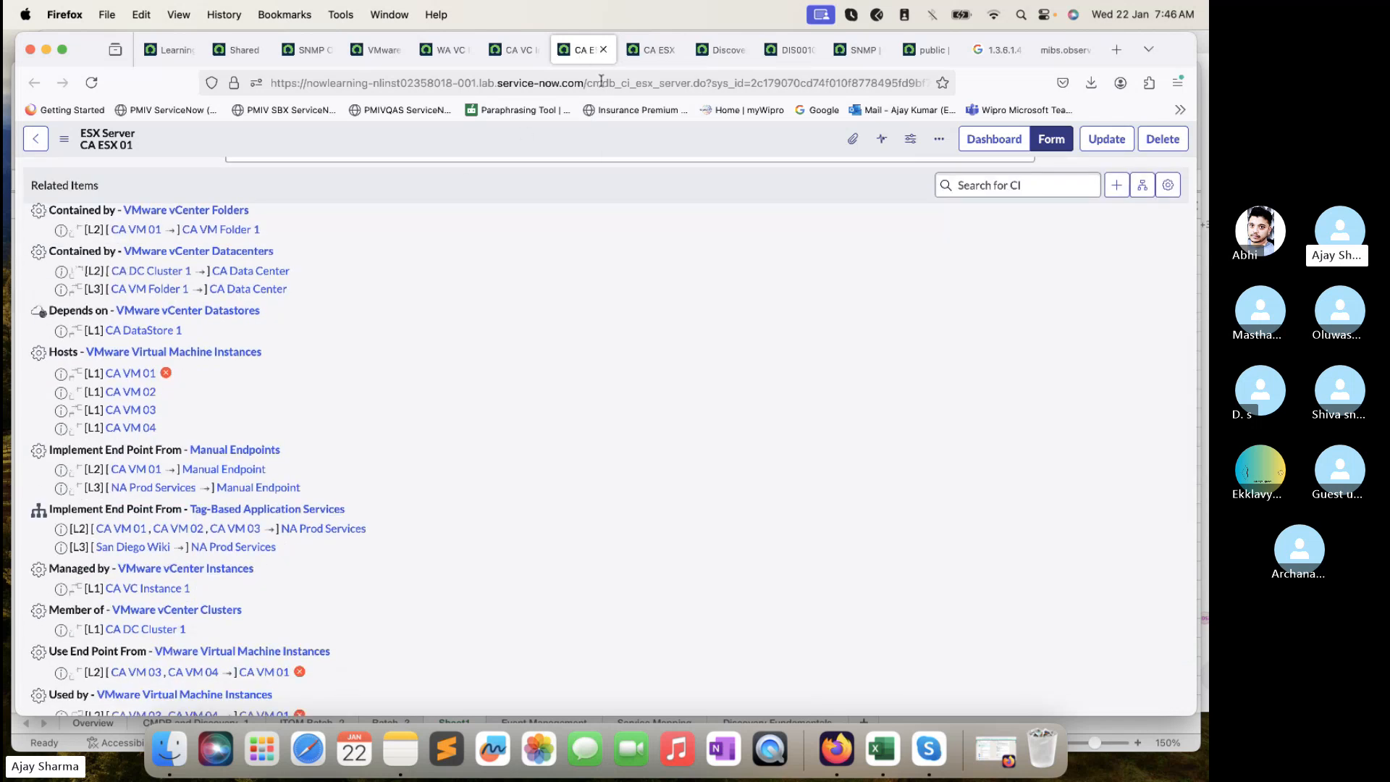
left_click(654, 54)
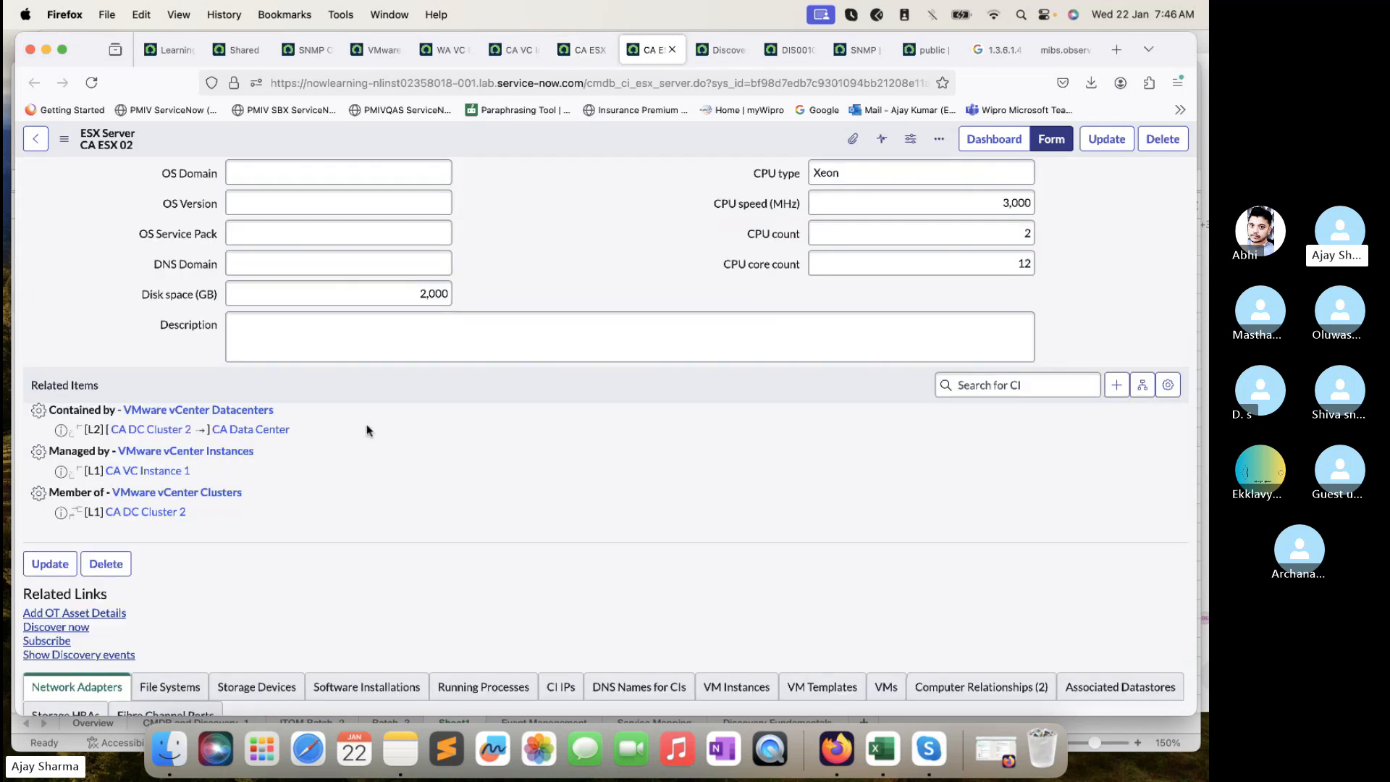
left_click(1003, 505)
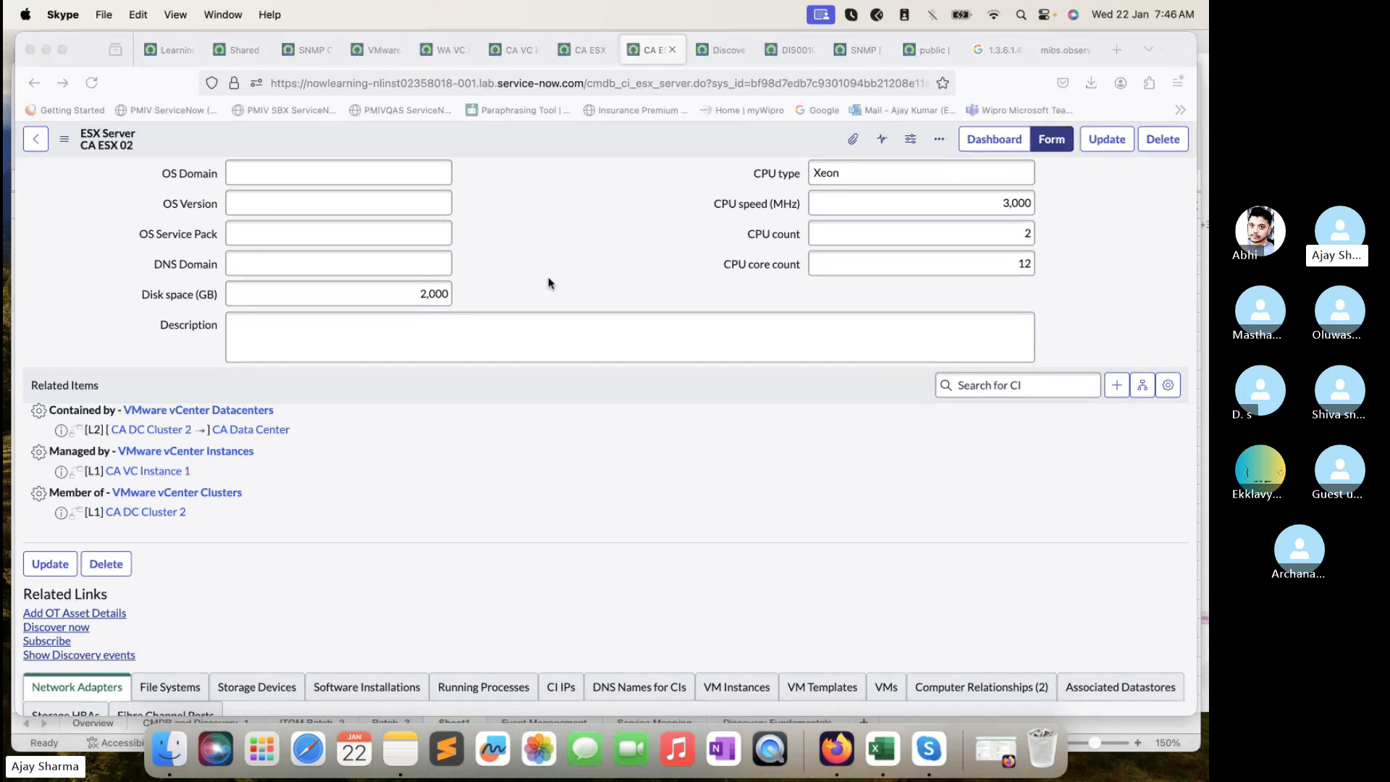
scroll(550, 282, "up", 1)
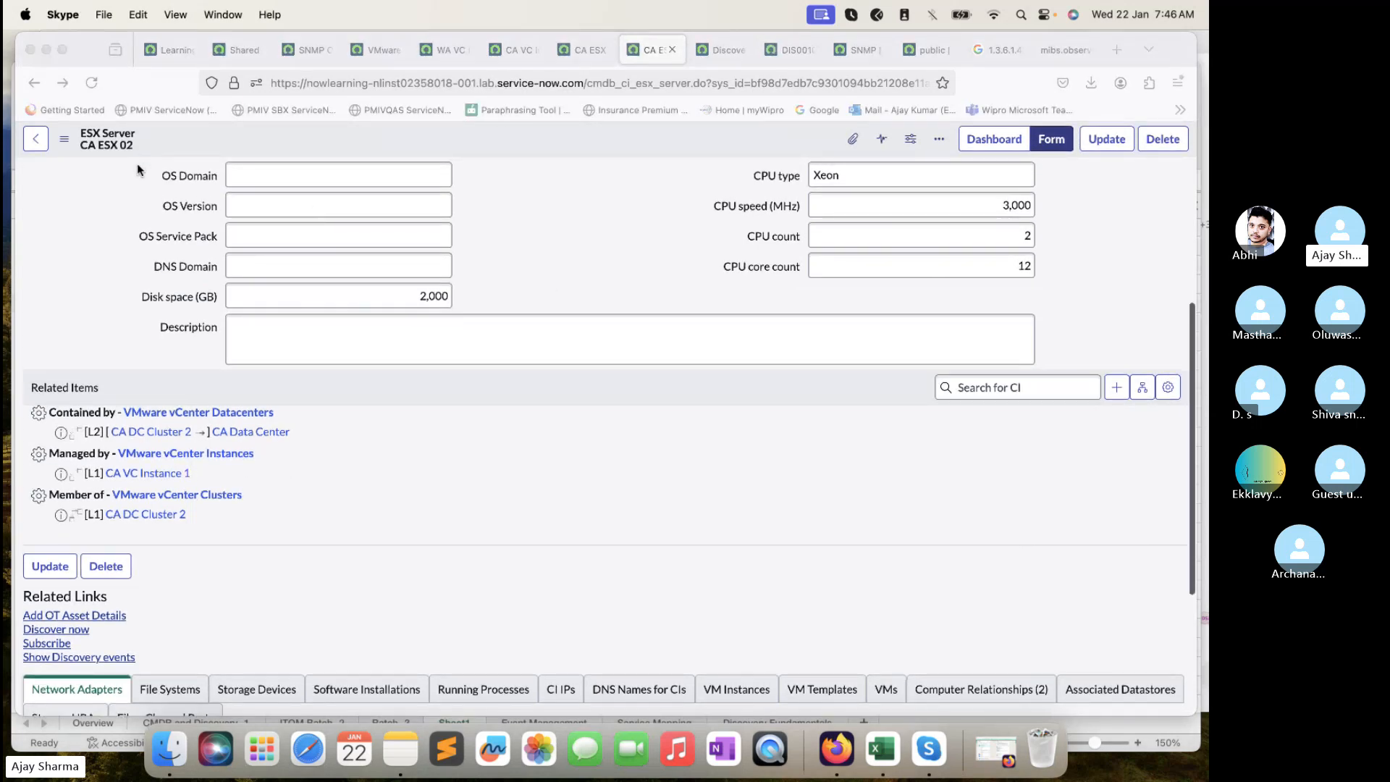
- Close the extra CA VC Instance 1 tab and open CA VM 02 from CA ESX 01
left_click(277, 458)
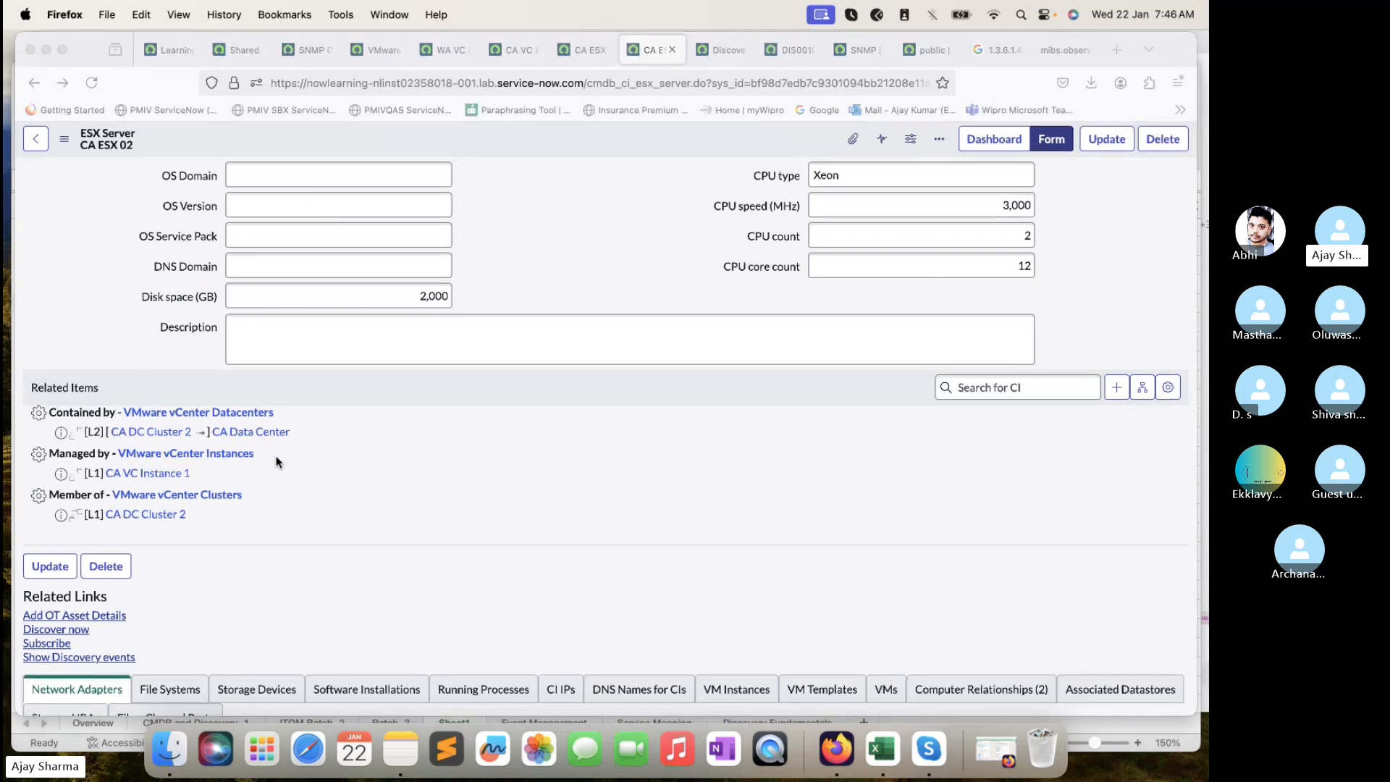
left_click(189, 472, "super")
left_click(673, 50)
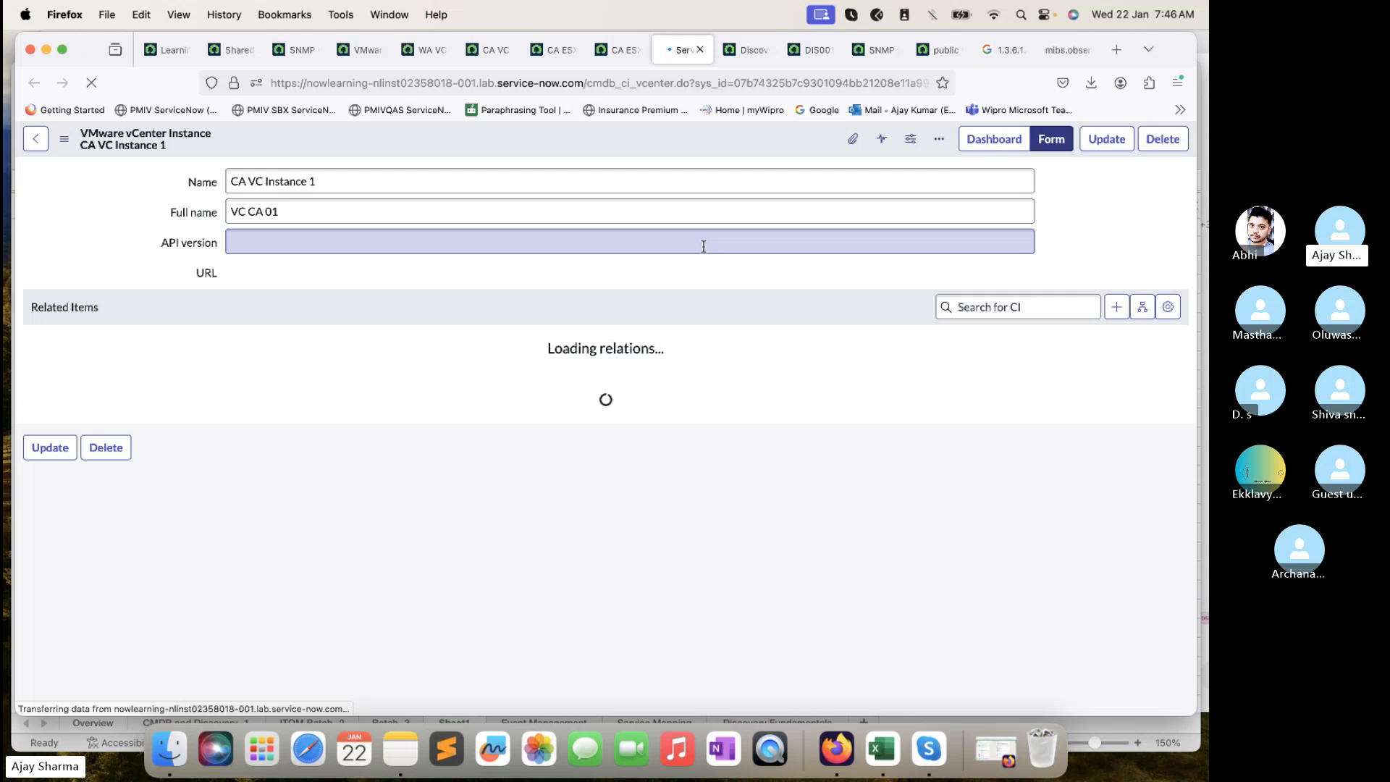
left_click(700, 49)
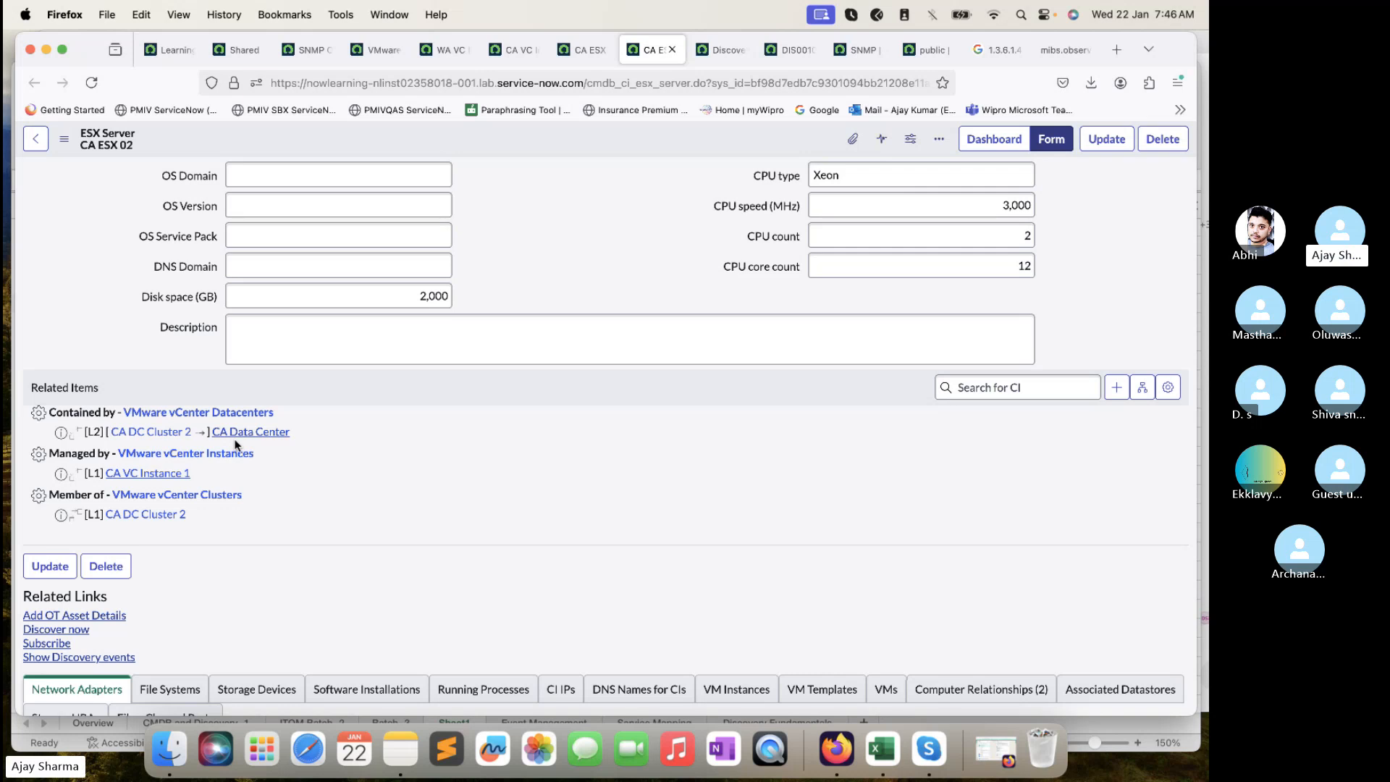
key("ctrl+shift+Tab")
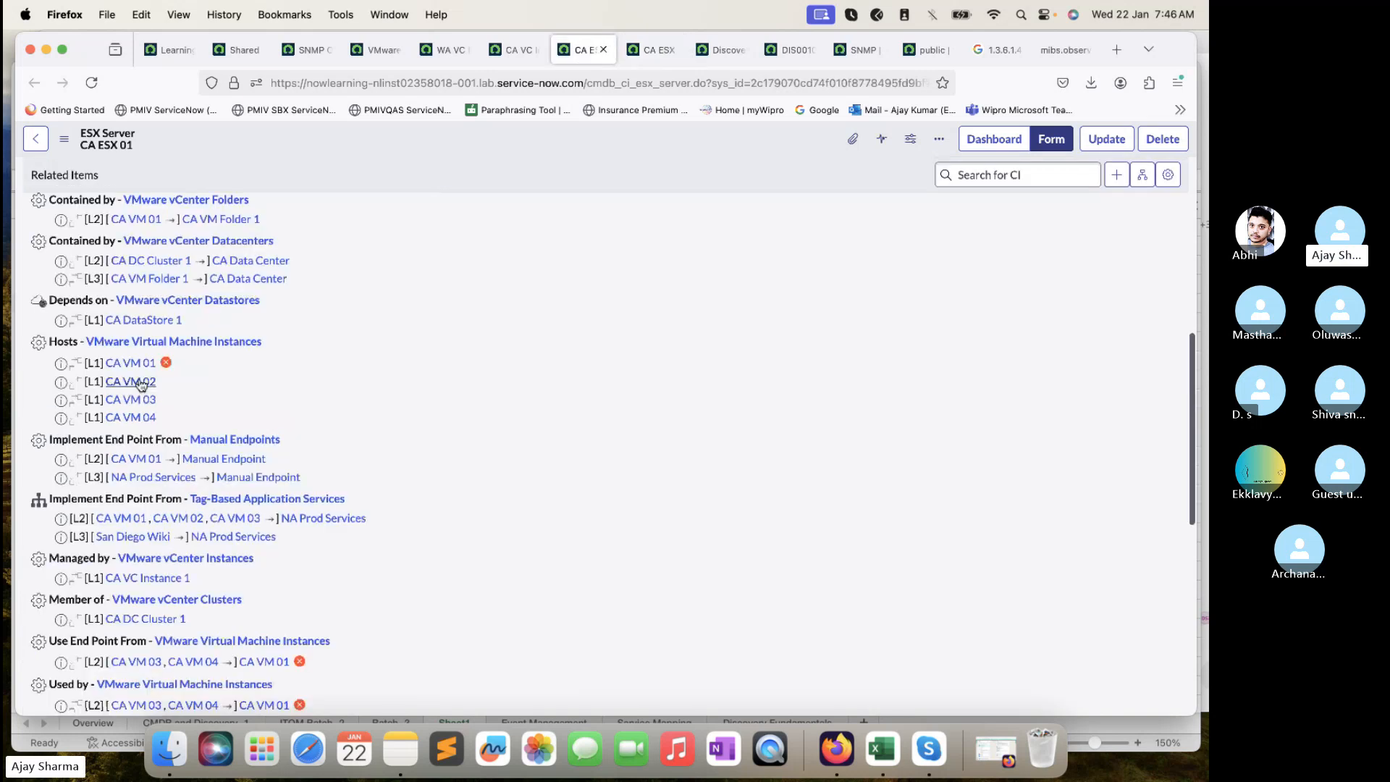
left_click(141, 381, "super")
left_click(605, 52)
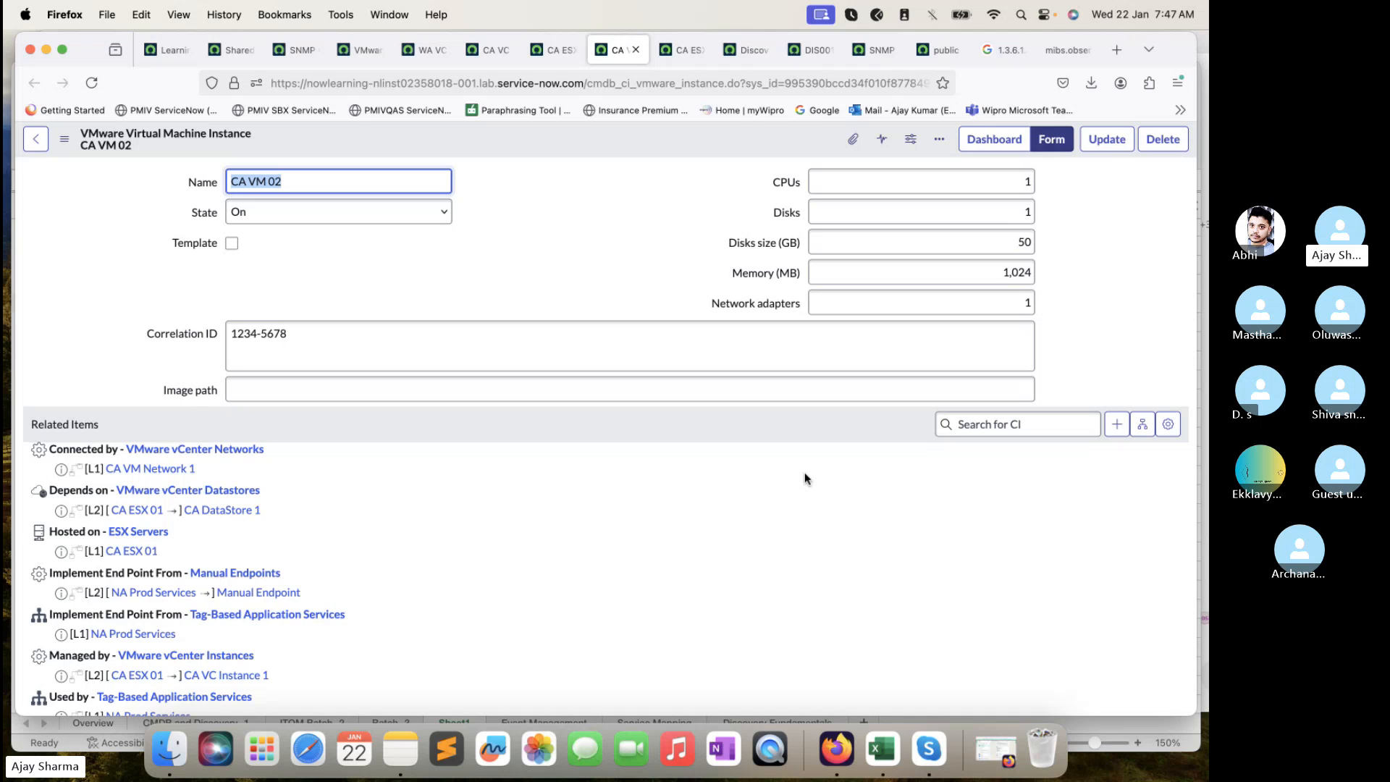
- Open the CA VM 02 dependency map from the Related Items header's dependency views icon
scroll(805, 474, "down", 2)
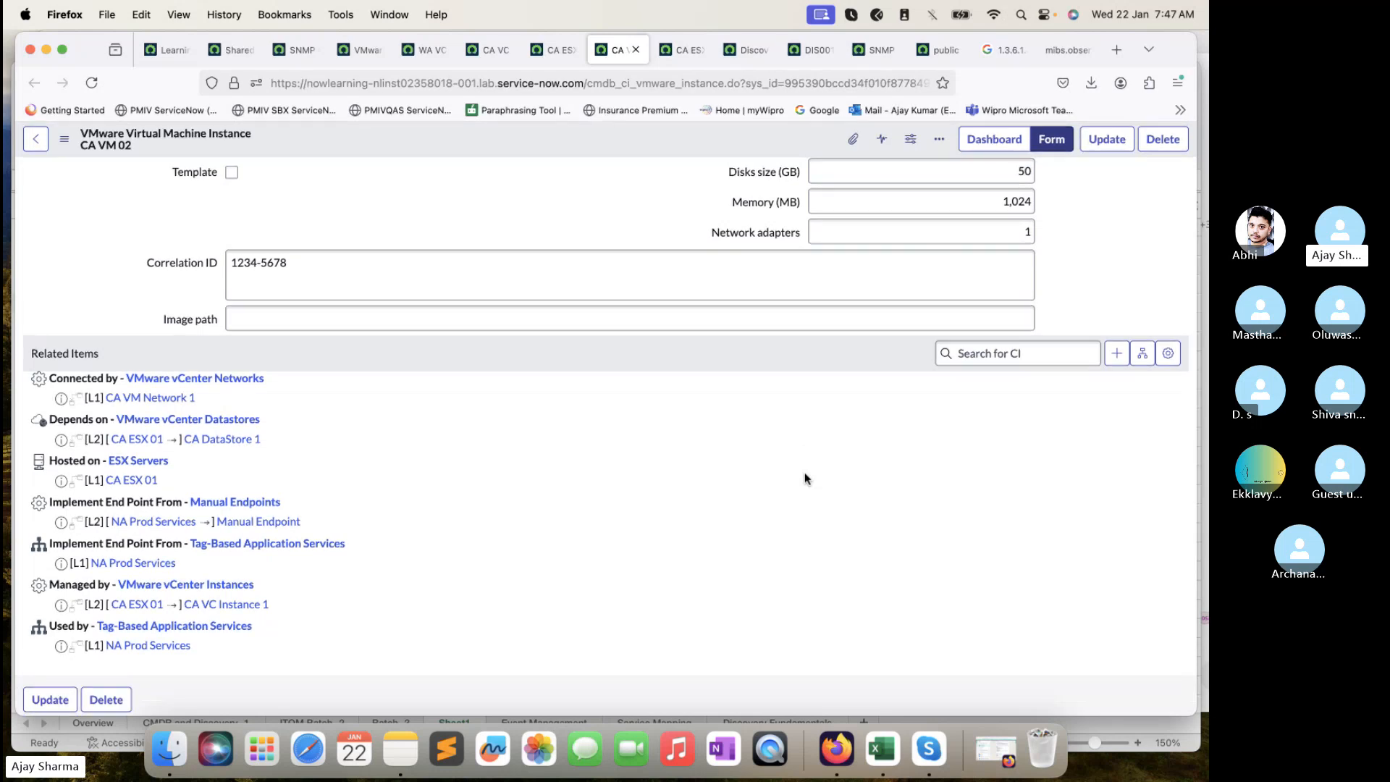
scroll(751, 361, "up", 1)
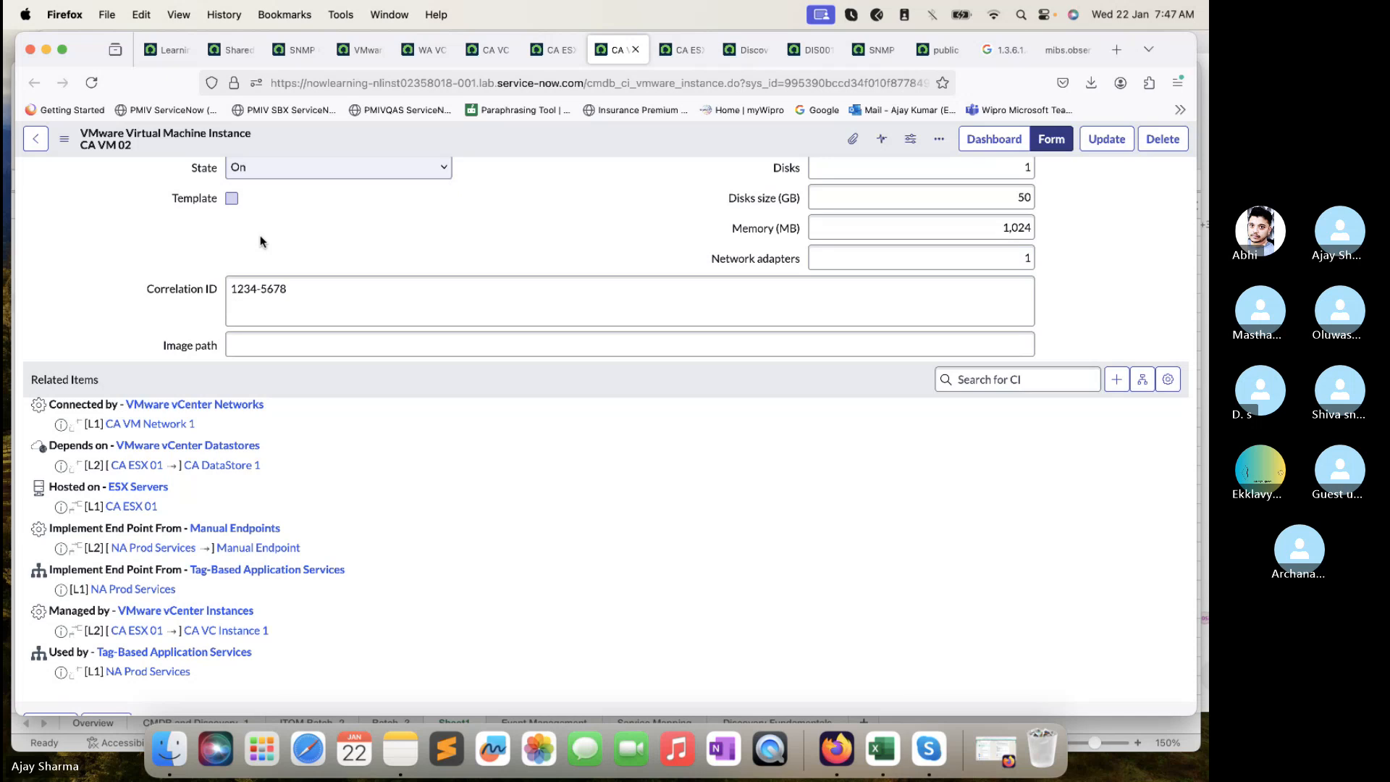
scroll(304, 275, "up", 2)
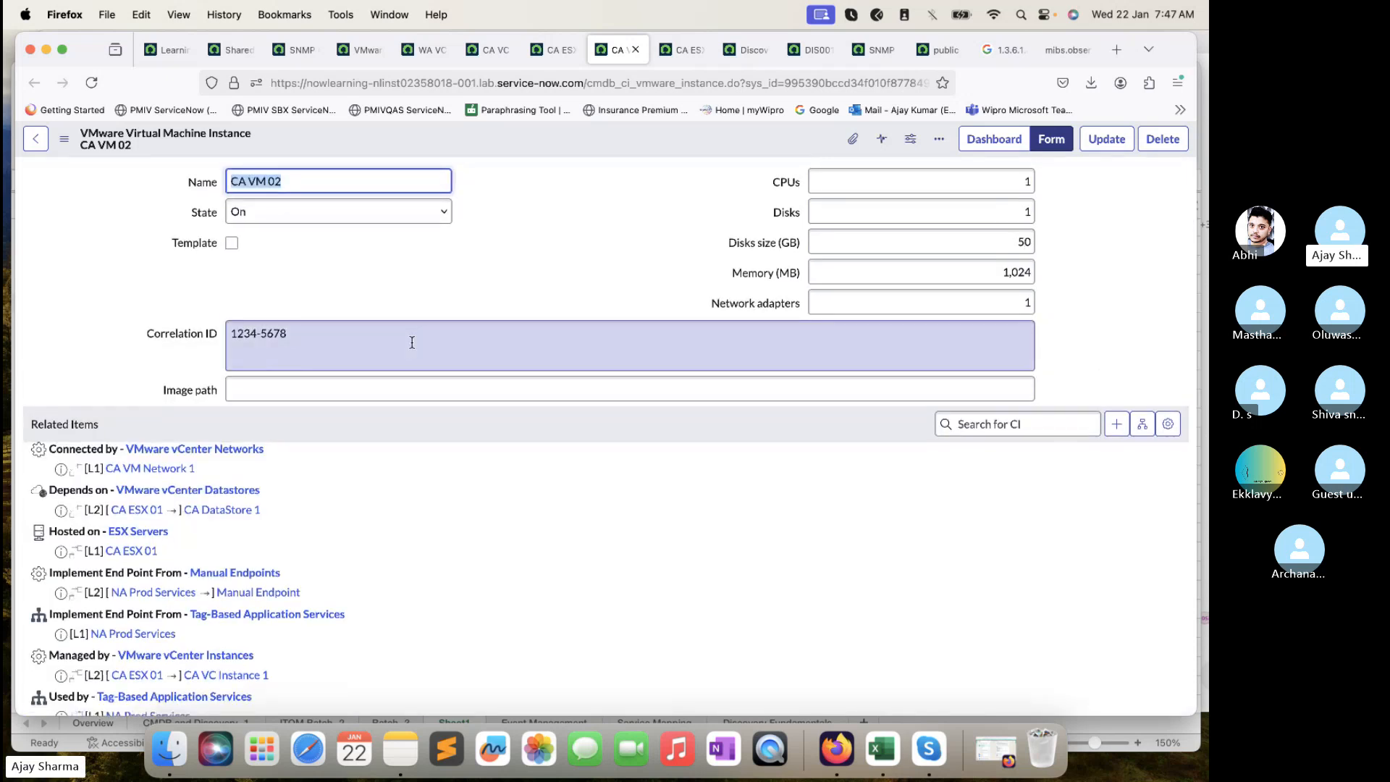
left_click(1142, 424)
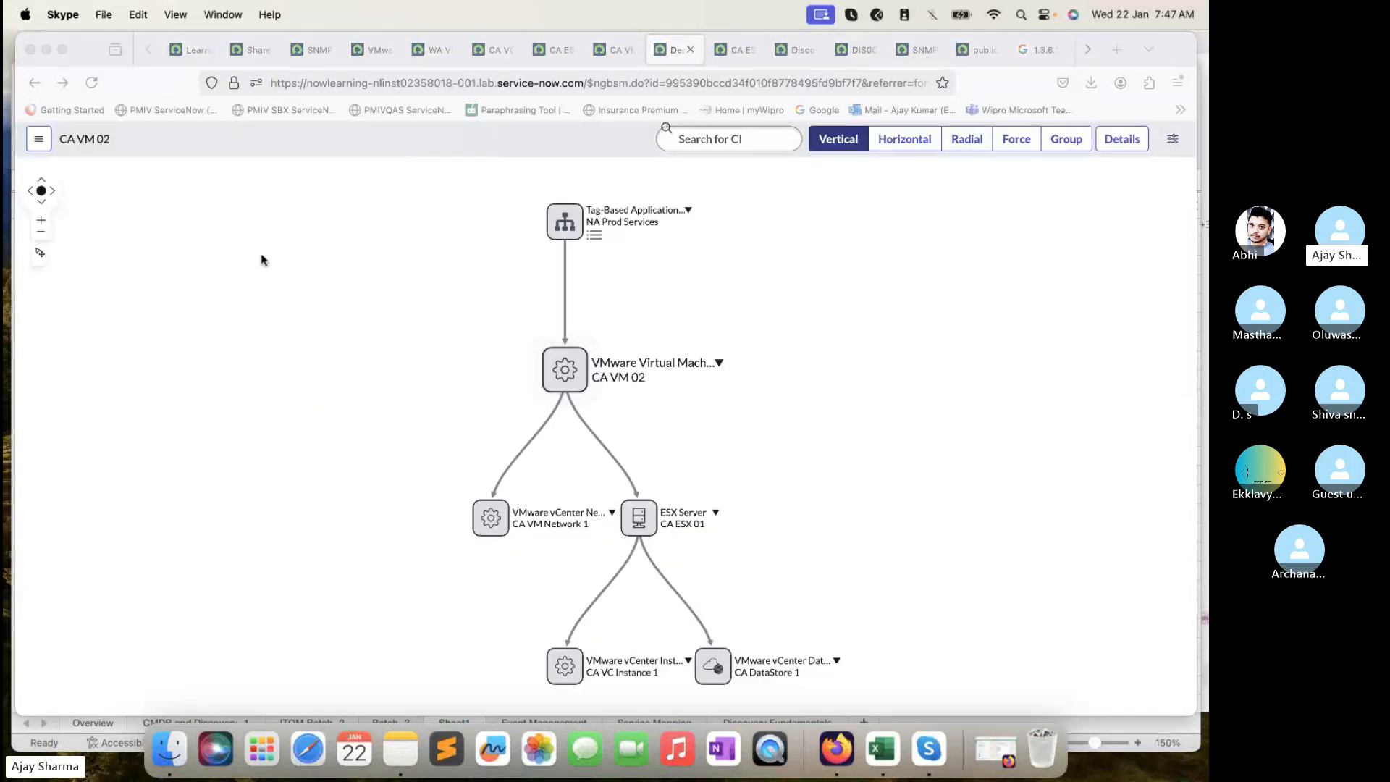
- Zoom into the CA VM 02 map and pan to reveal its ESX, vCenter and DataStore nodes
left_click(41, 222)
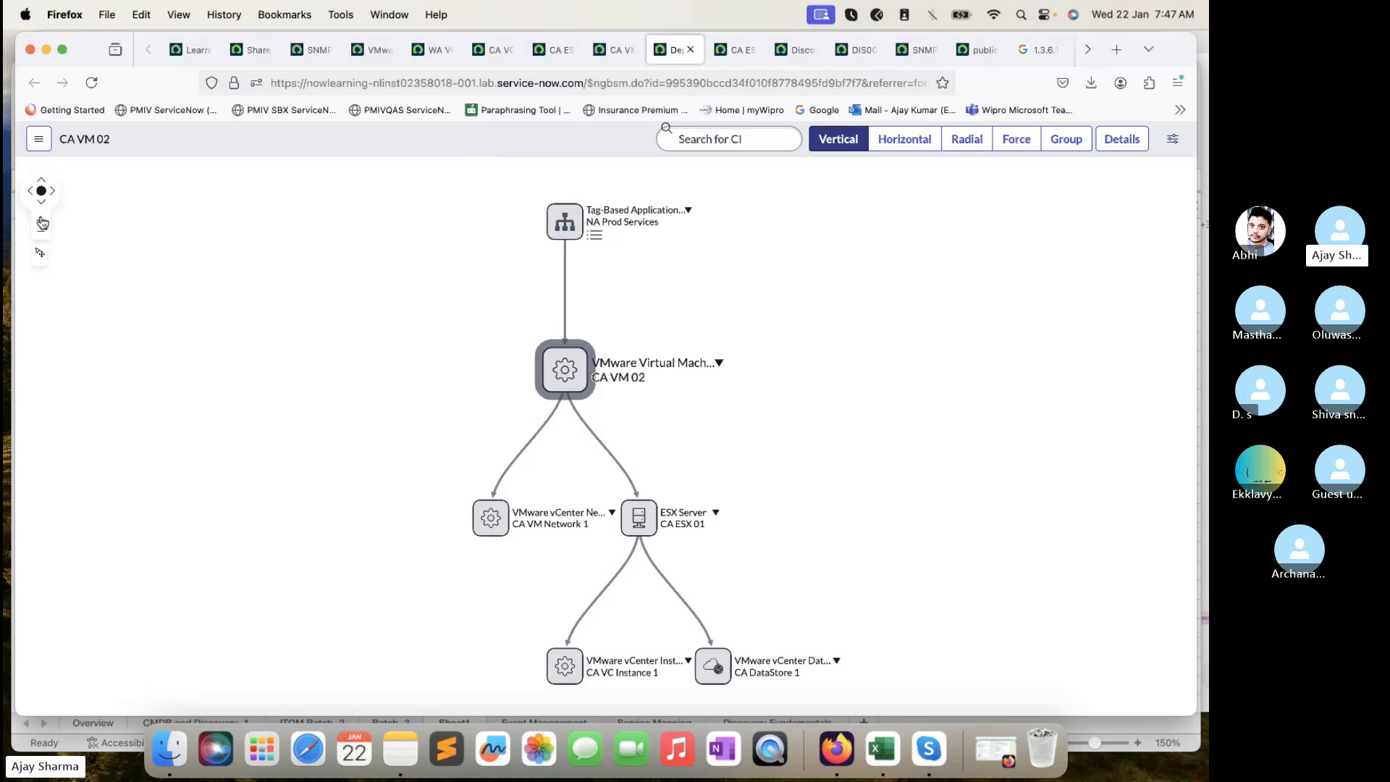
left_click(42, 221)
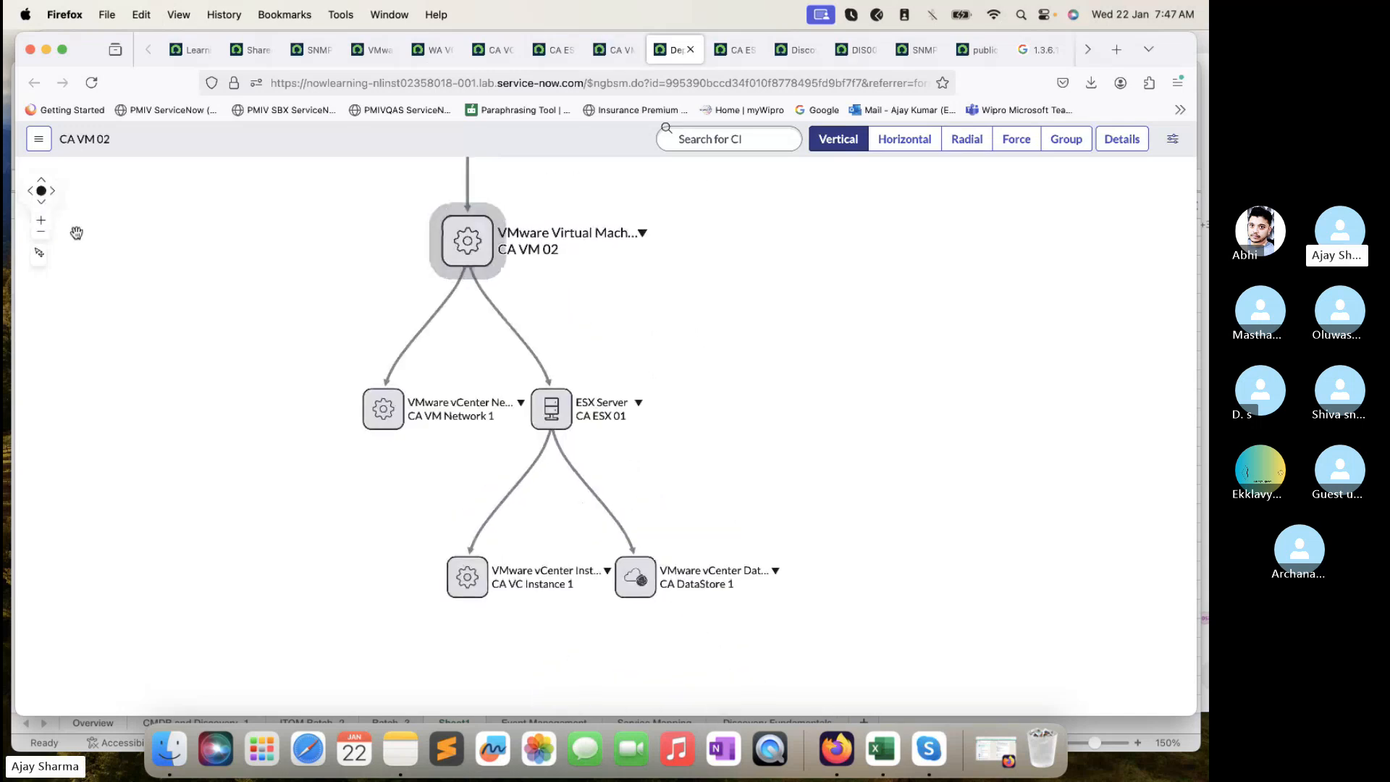
left_click(42, 220)
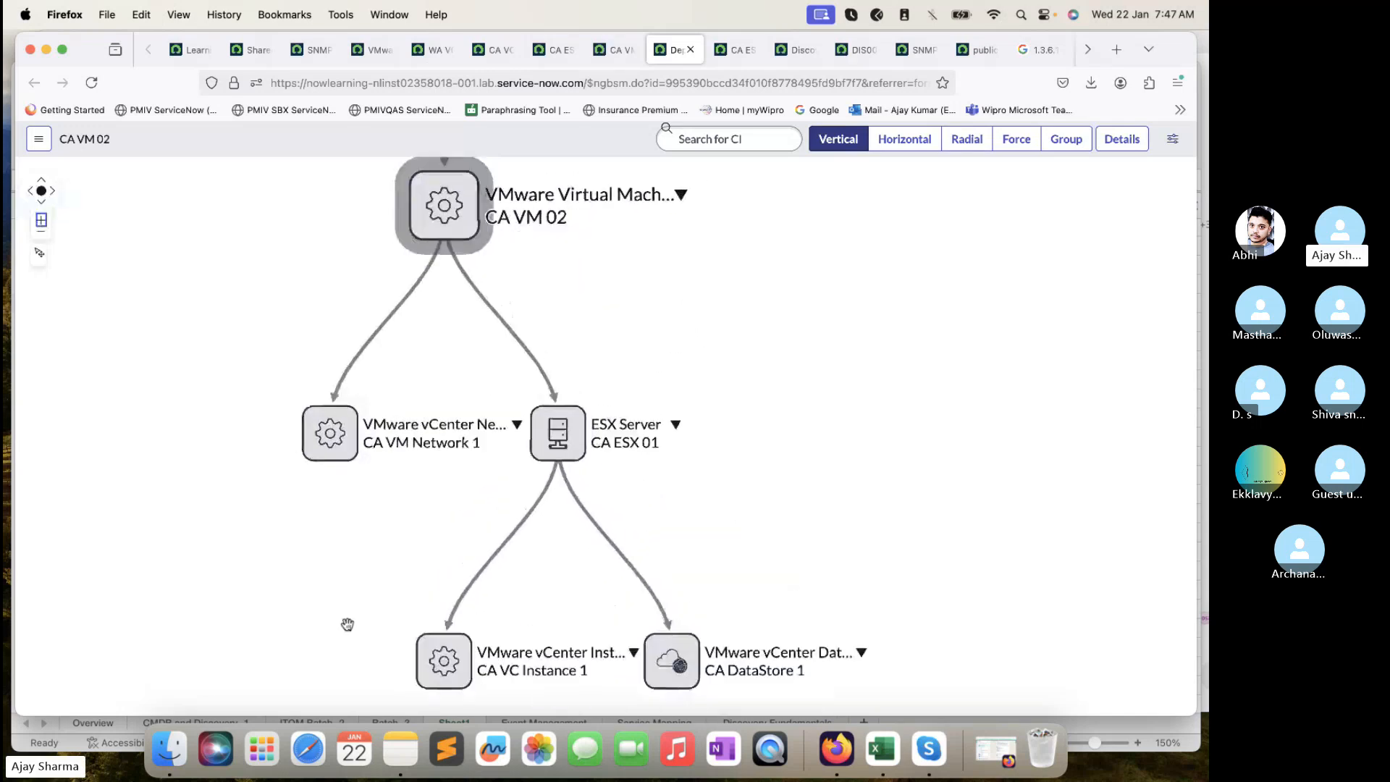
left_click_drag(348, 624, 357, 615)
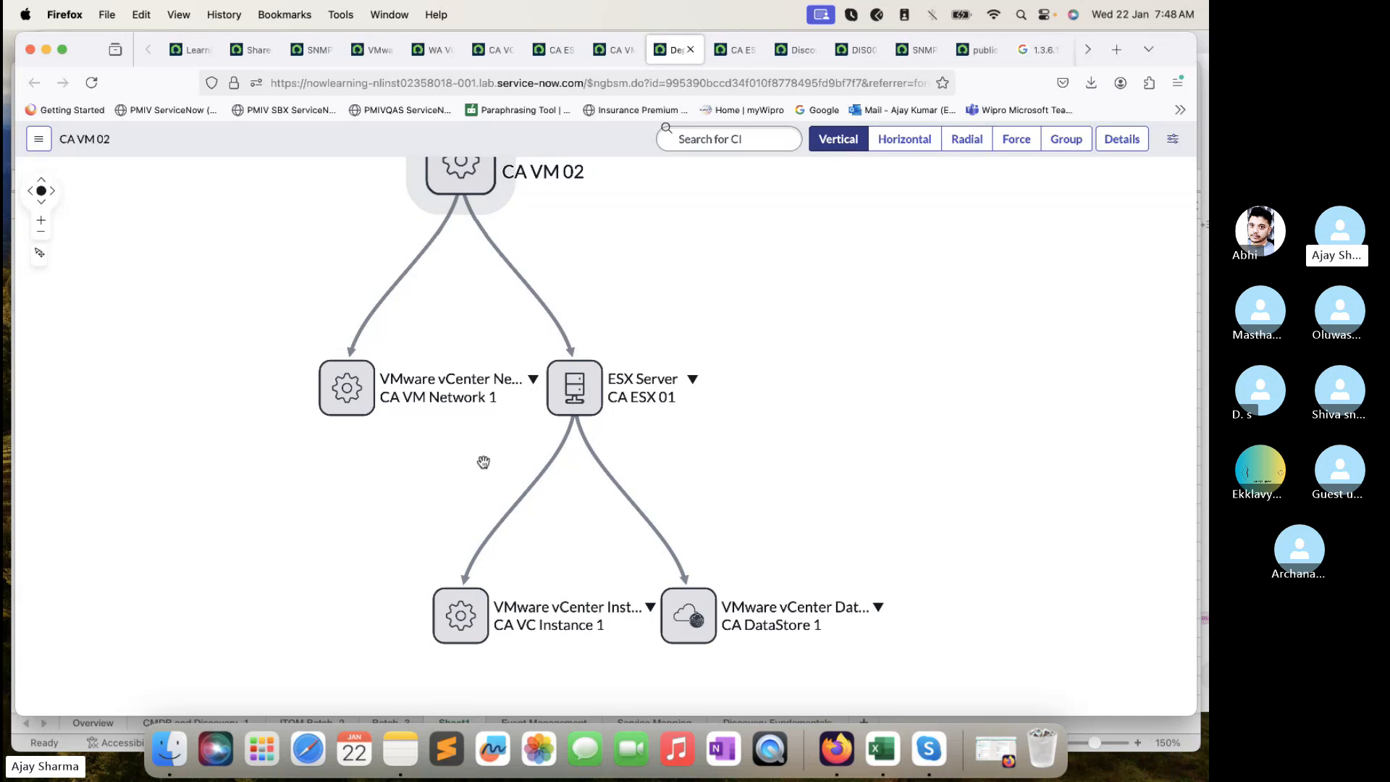
left_click_drag(468, 498, 439, 637)
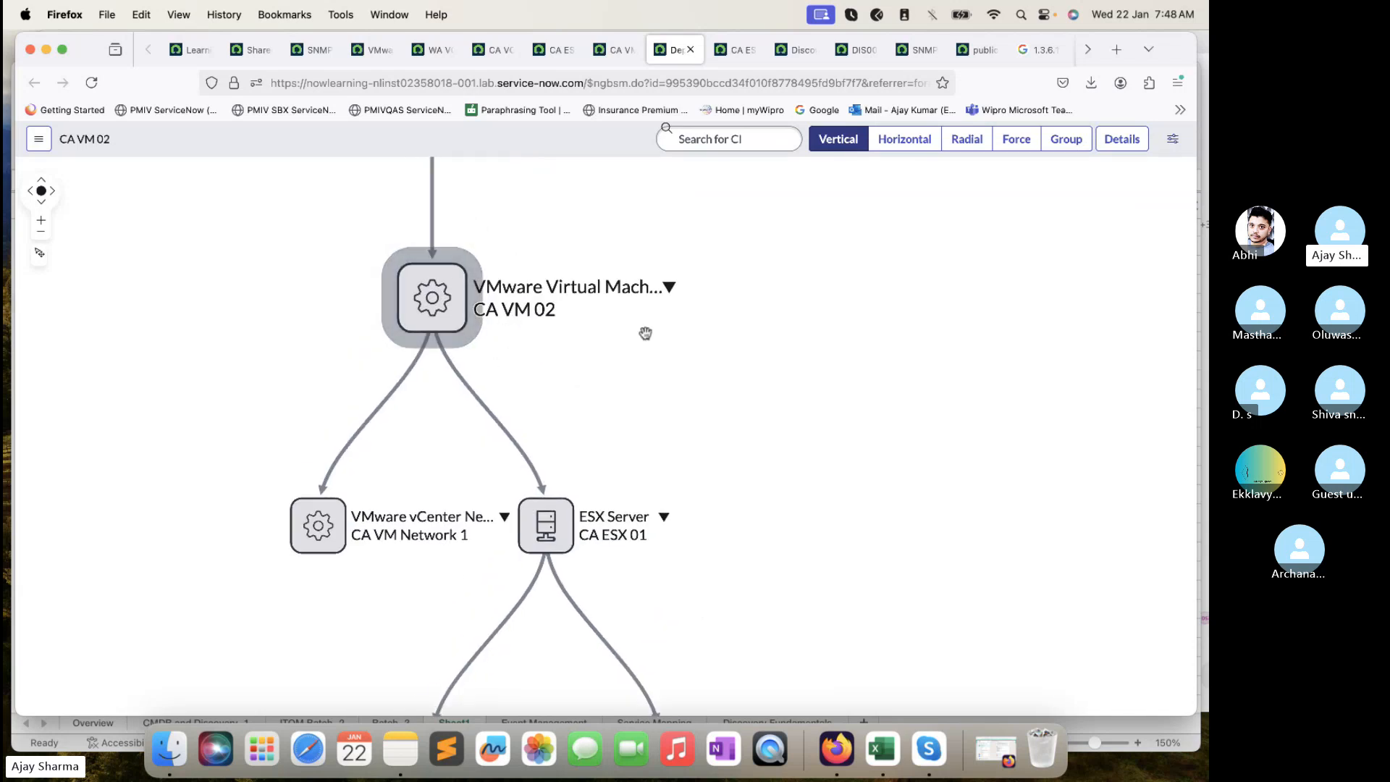
left_click_drag(723, 368, 780, 592)
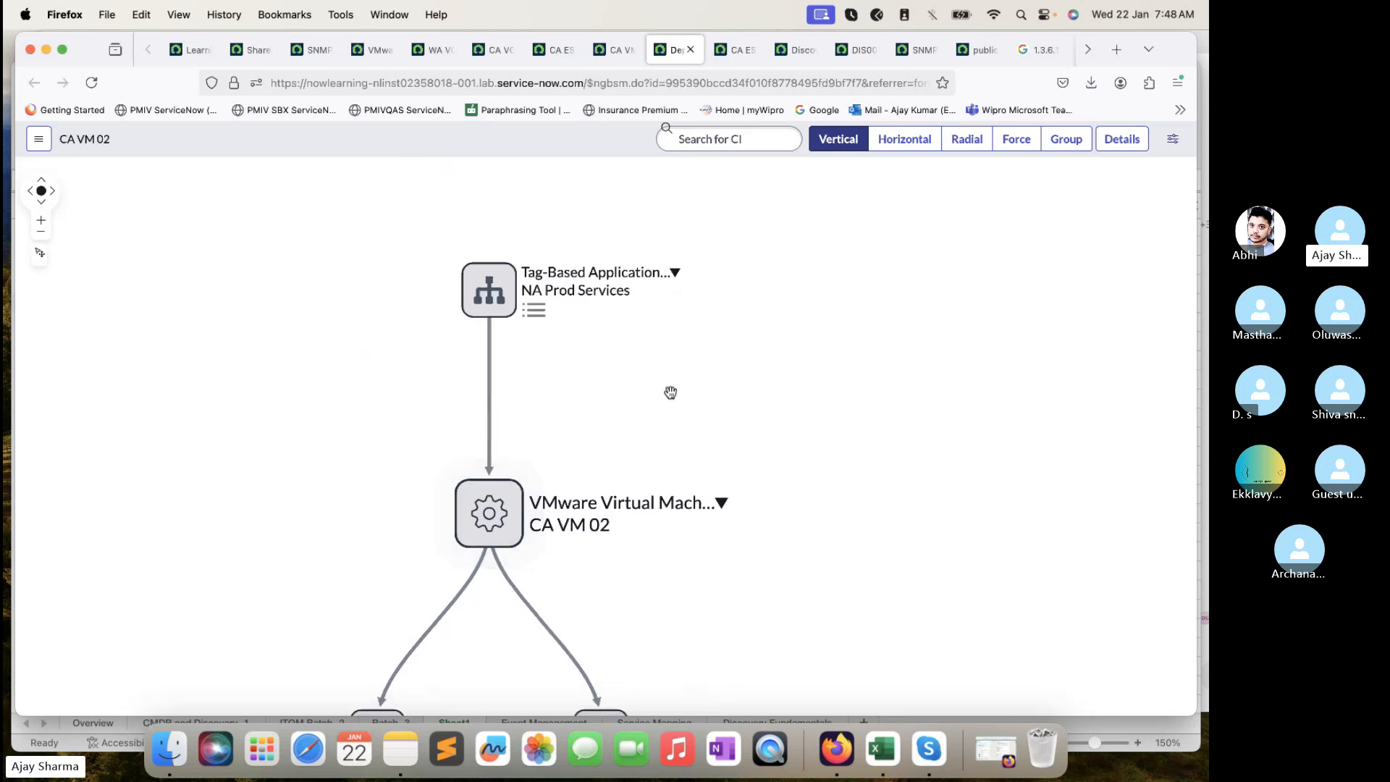
left_click_drag(667, 391, 637, 222)
left_click_drag(754, 367, 754, 334)
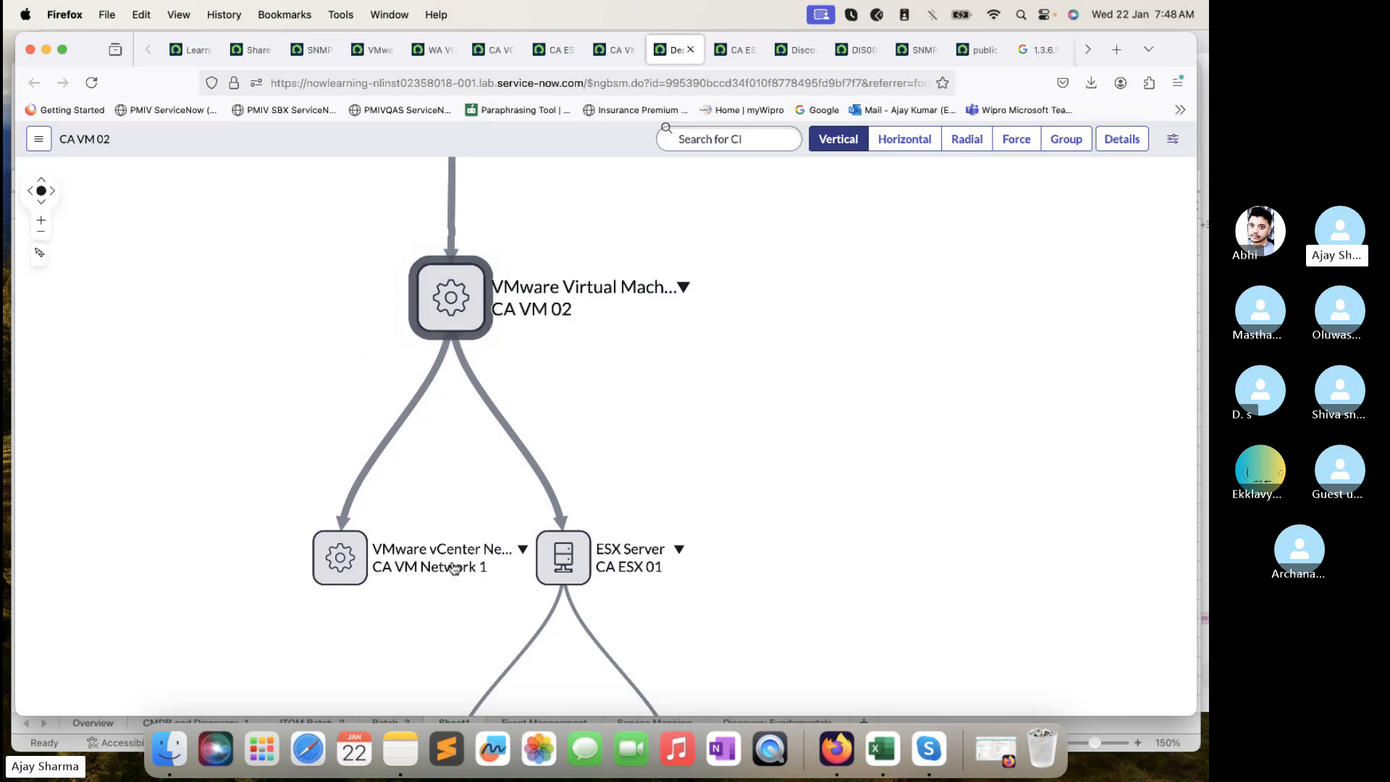
left_click_drag(747, 470, 748, 329)
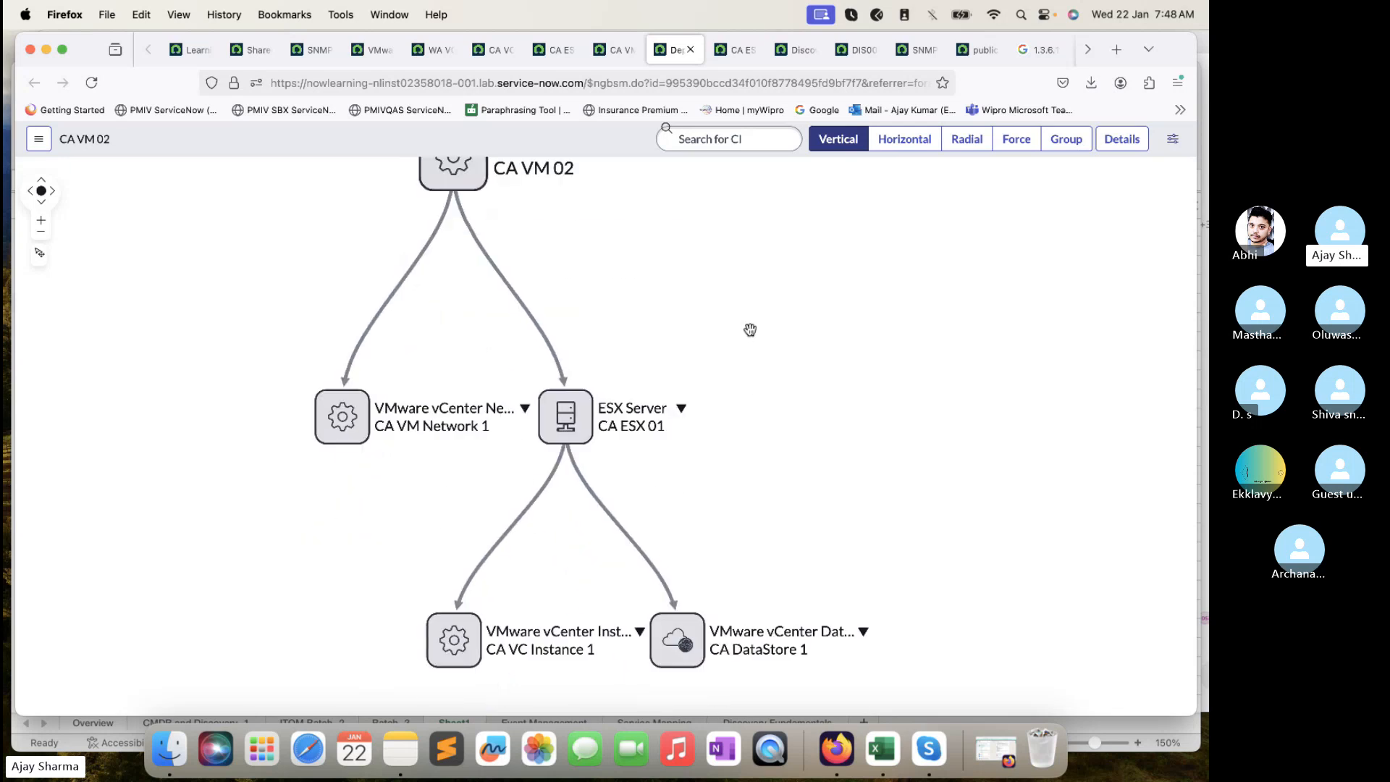
scroll(748, 327, "down", 3)
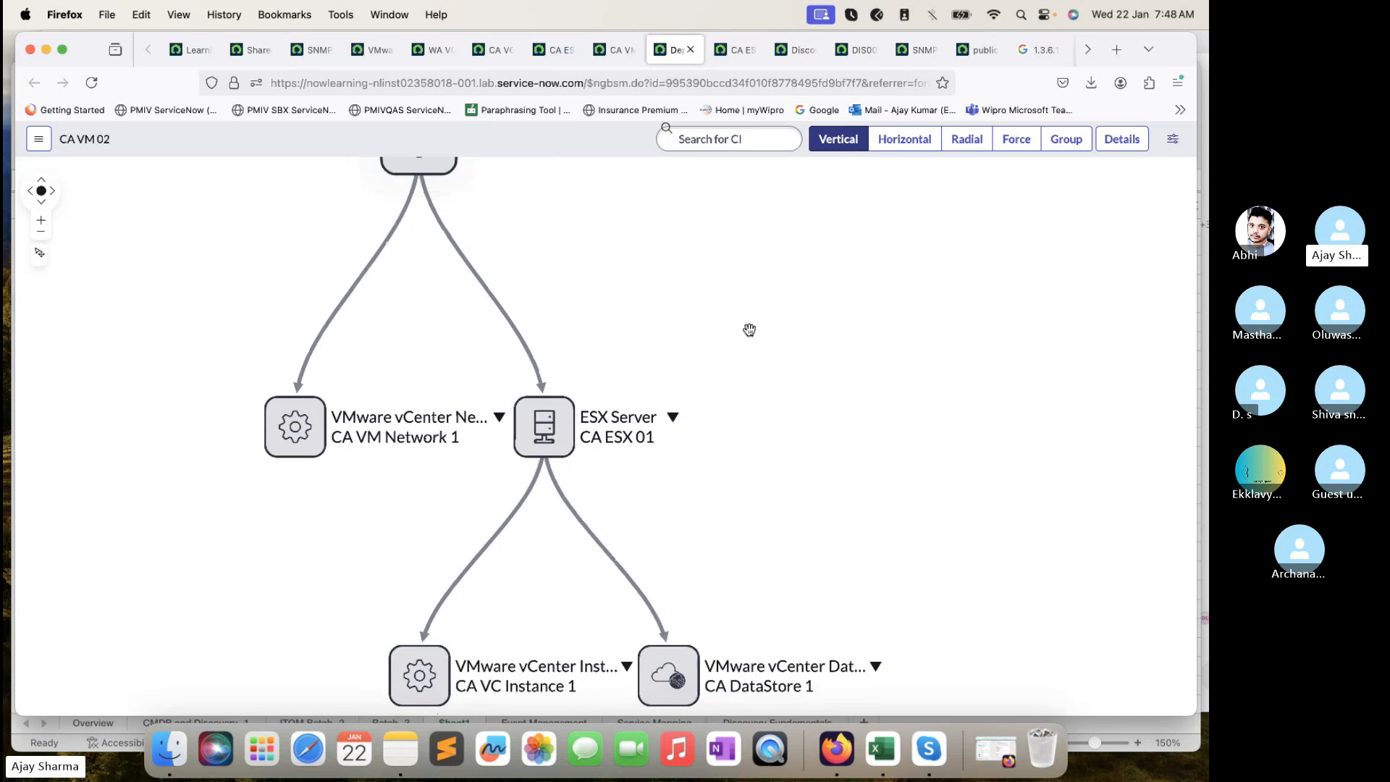
left_click_drag(770, 270, 774, 351)
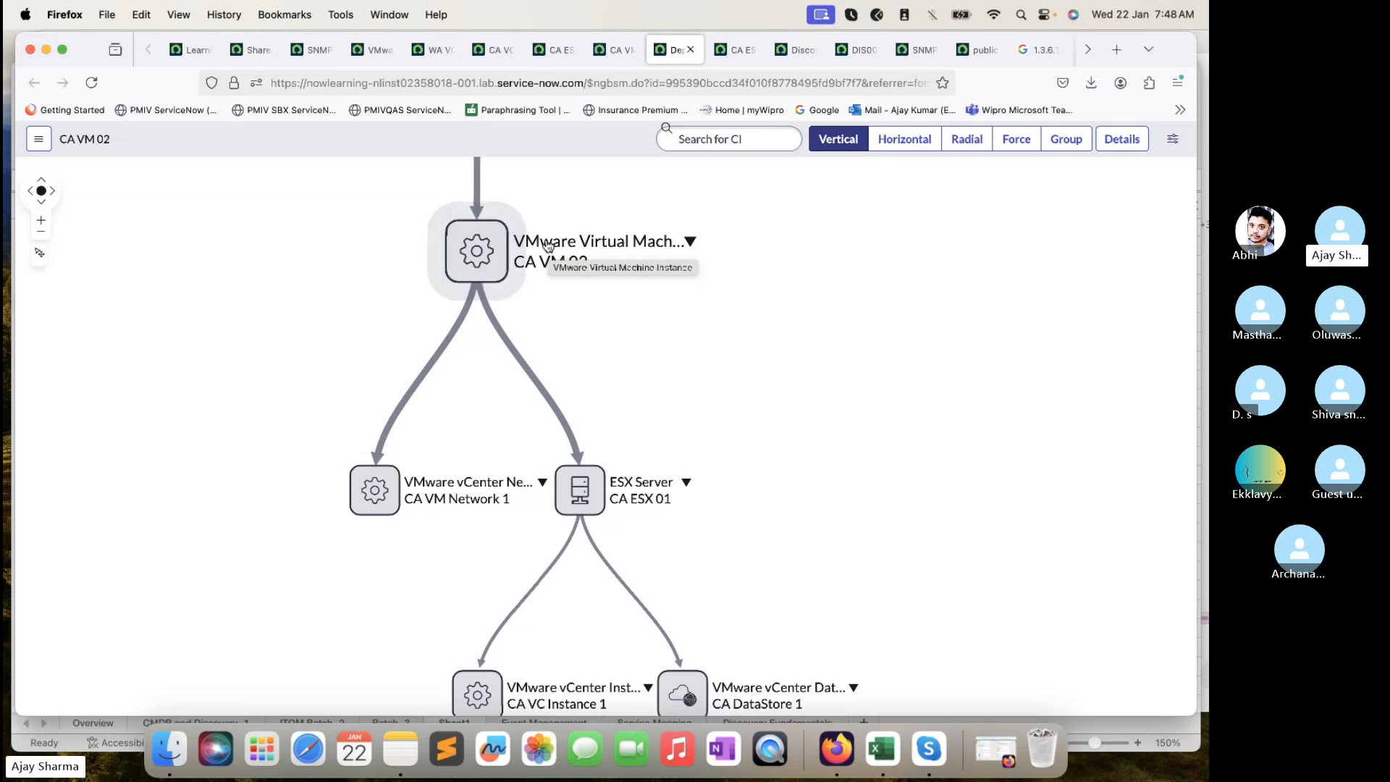
- Select the CA VM 02 node and pan to show NA Prod Services through the DataStore
left_click(520, 278)
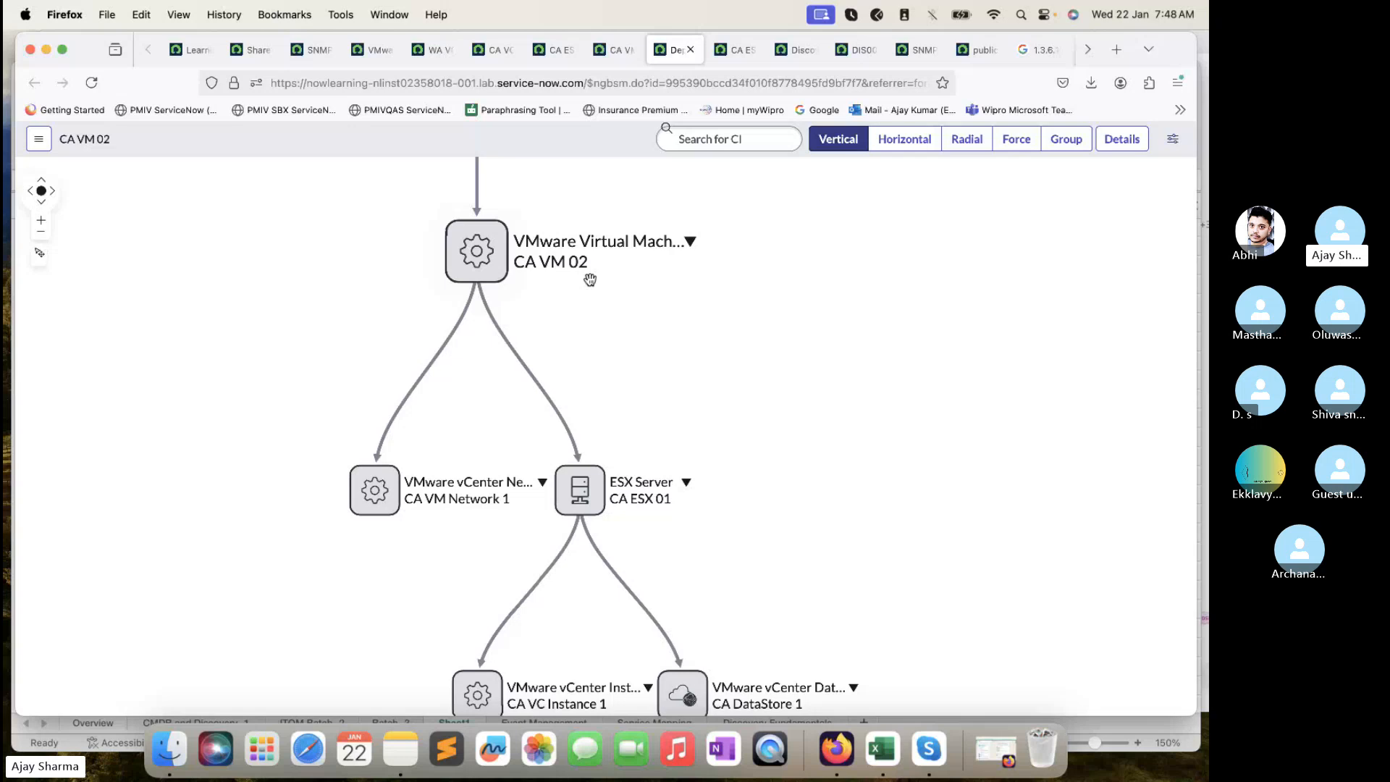
left_click_drag(369, 248, 419, 487)
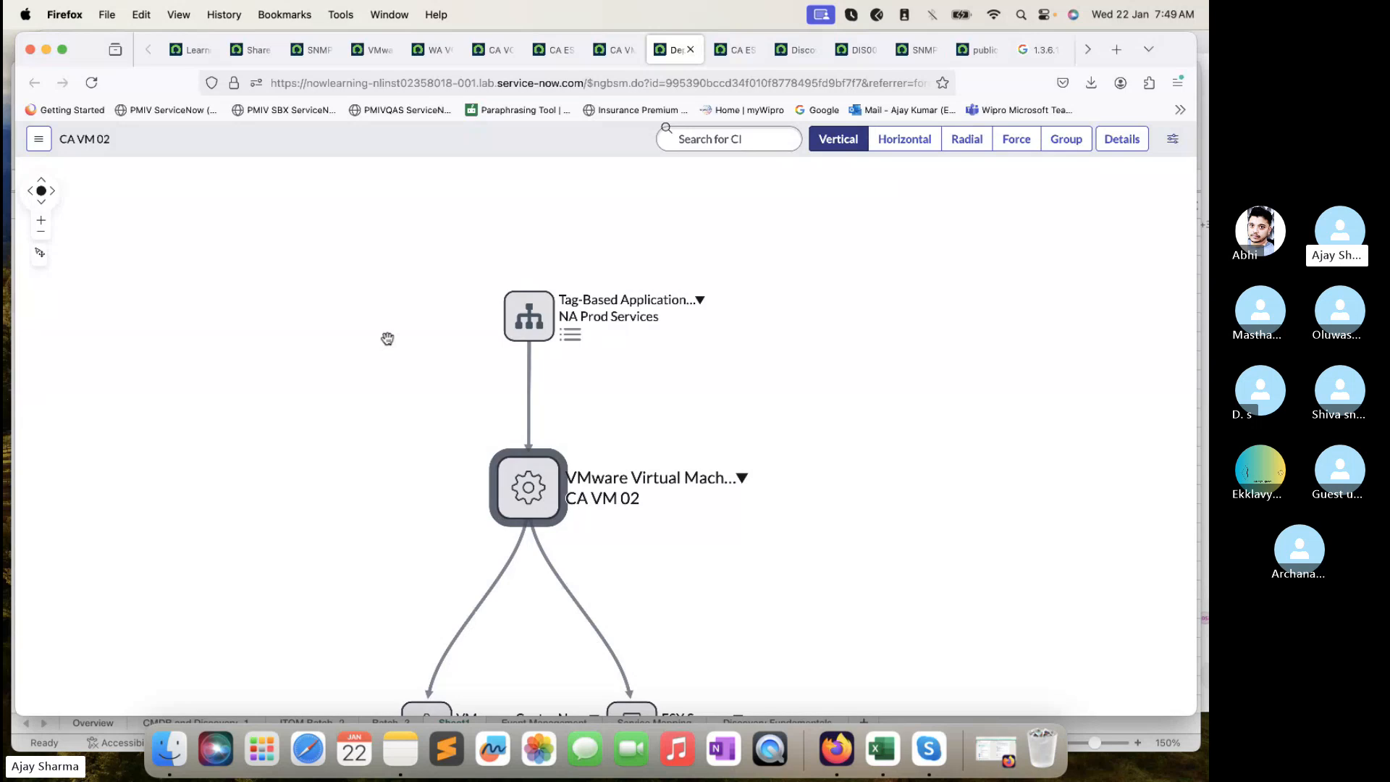
left_click_drag(387, 339, 367, 284)
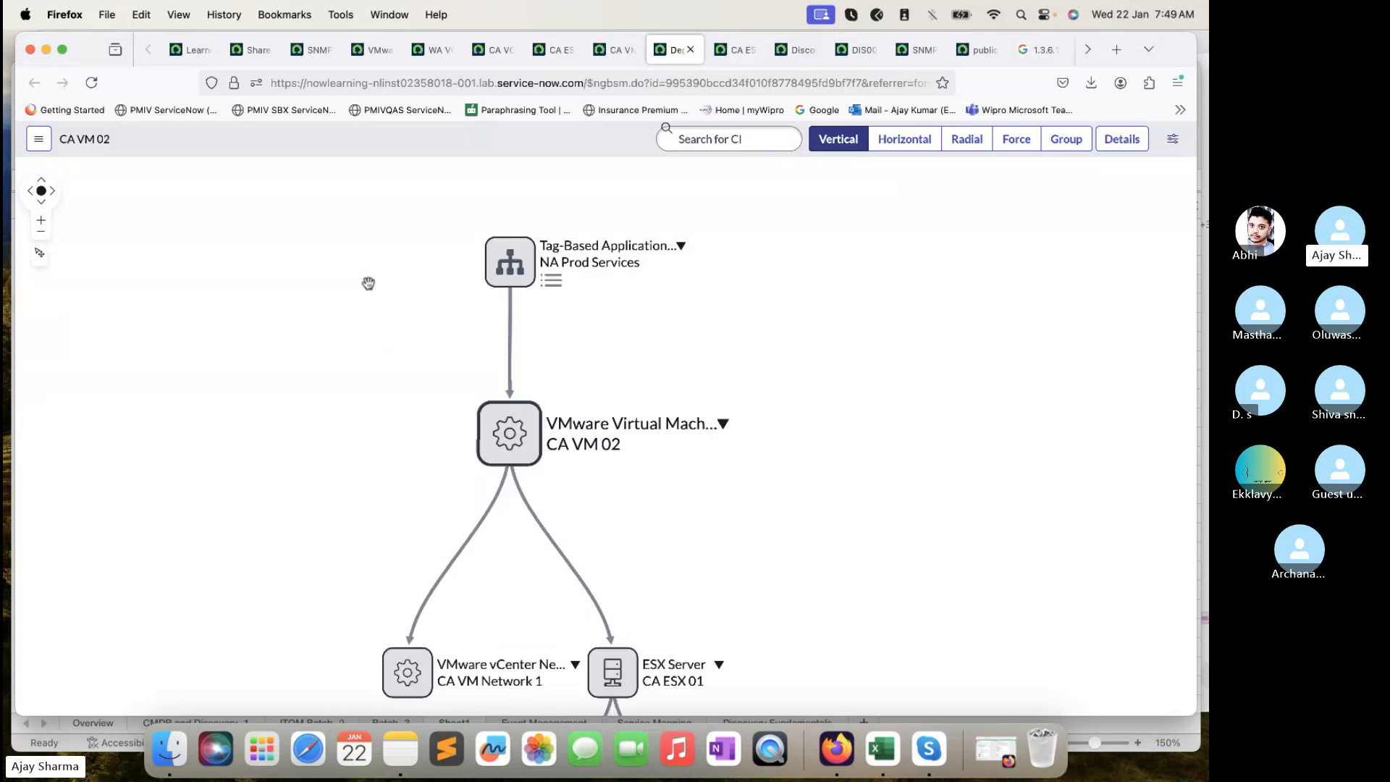
left_click_drag(409, 490, 347, 341)
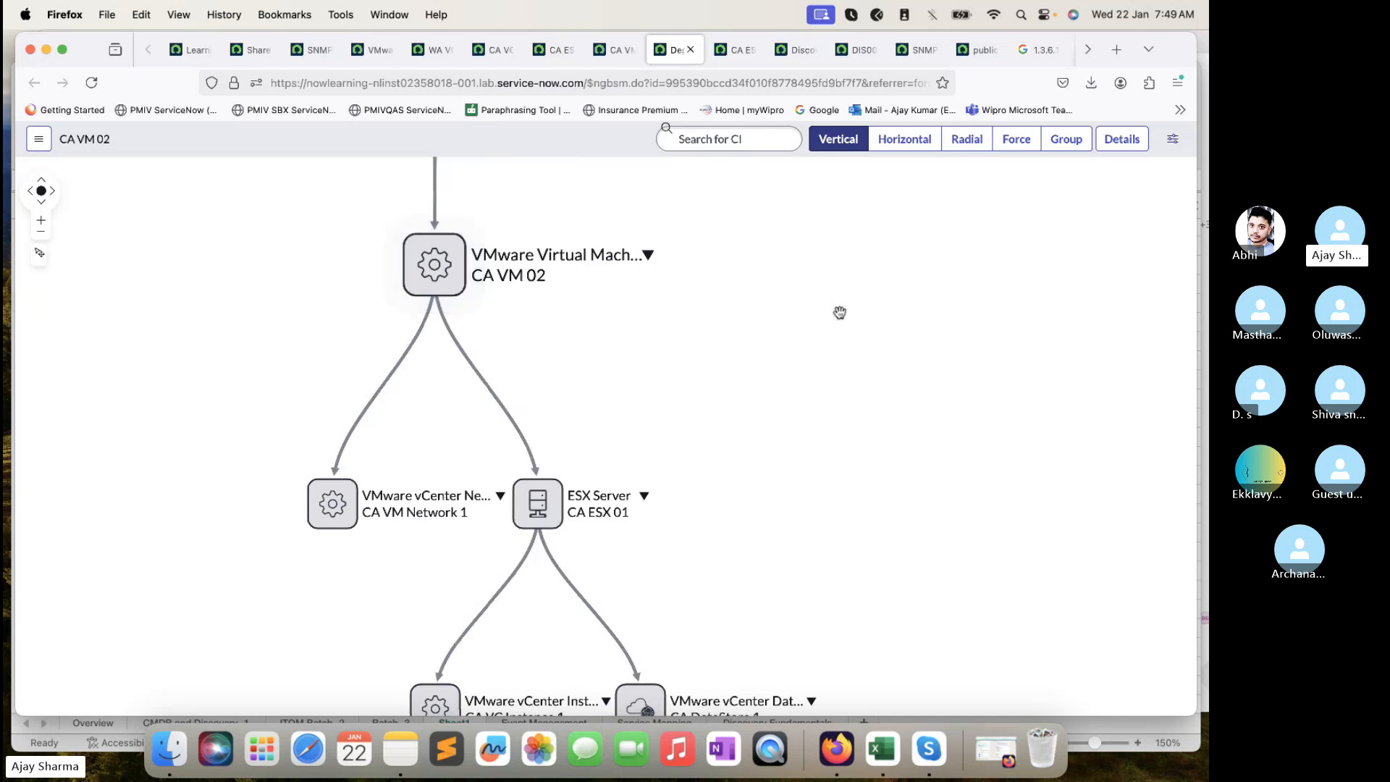
- Apply a maximum of 49 levels in Map Settings and close the panel
left_click(1173, 140)
left_click(1097, 512)
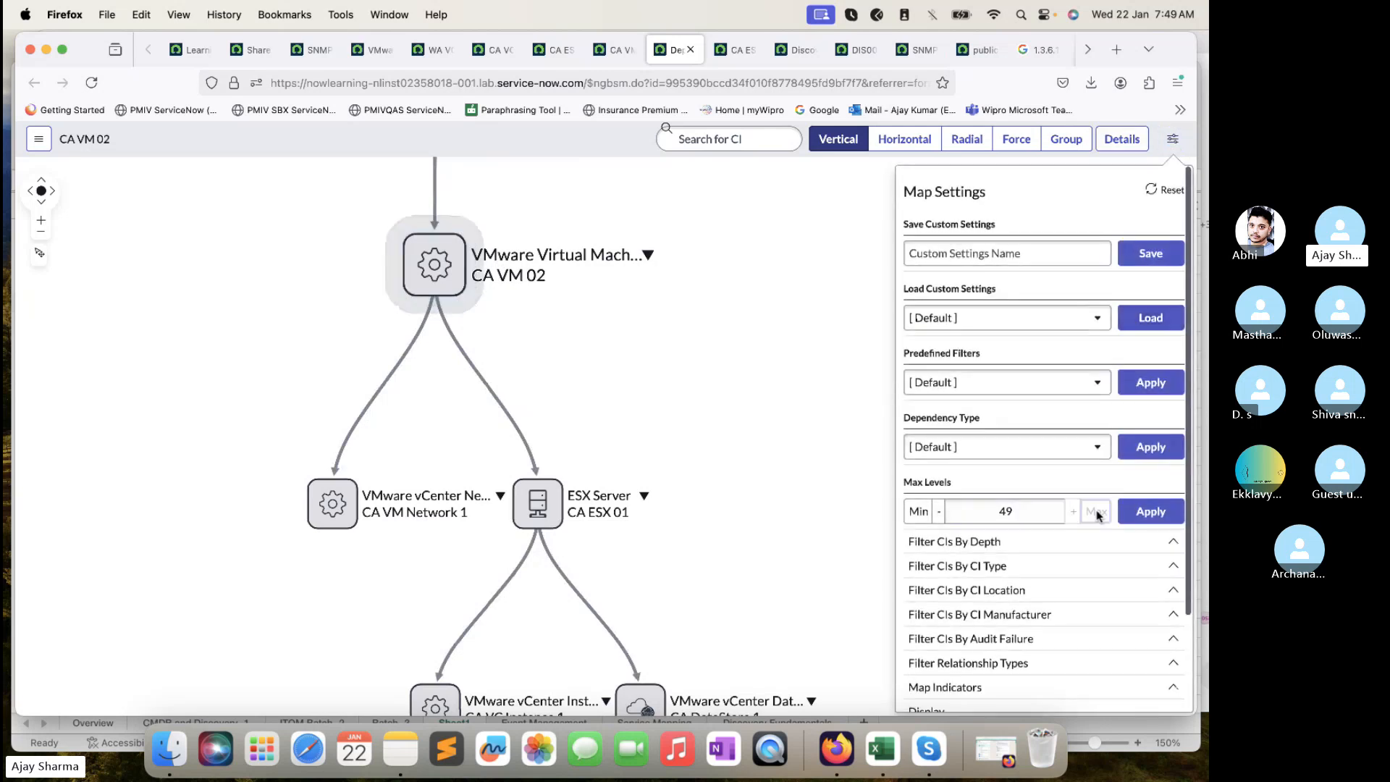
left_click(1161, 515)
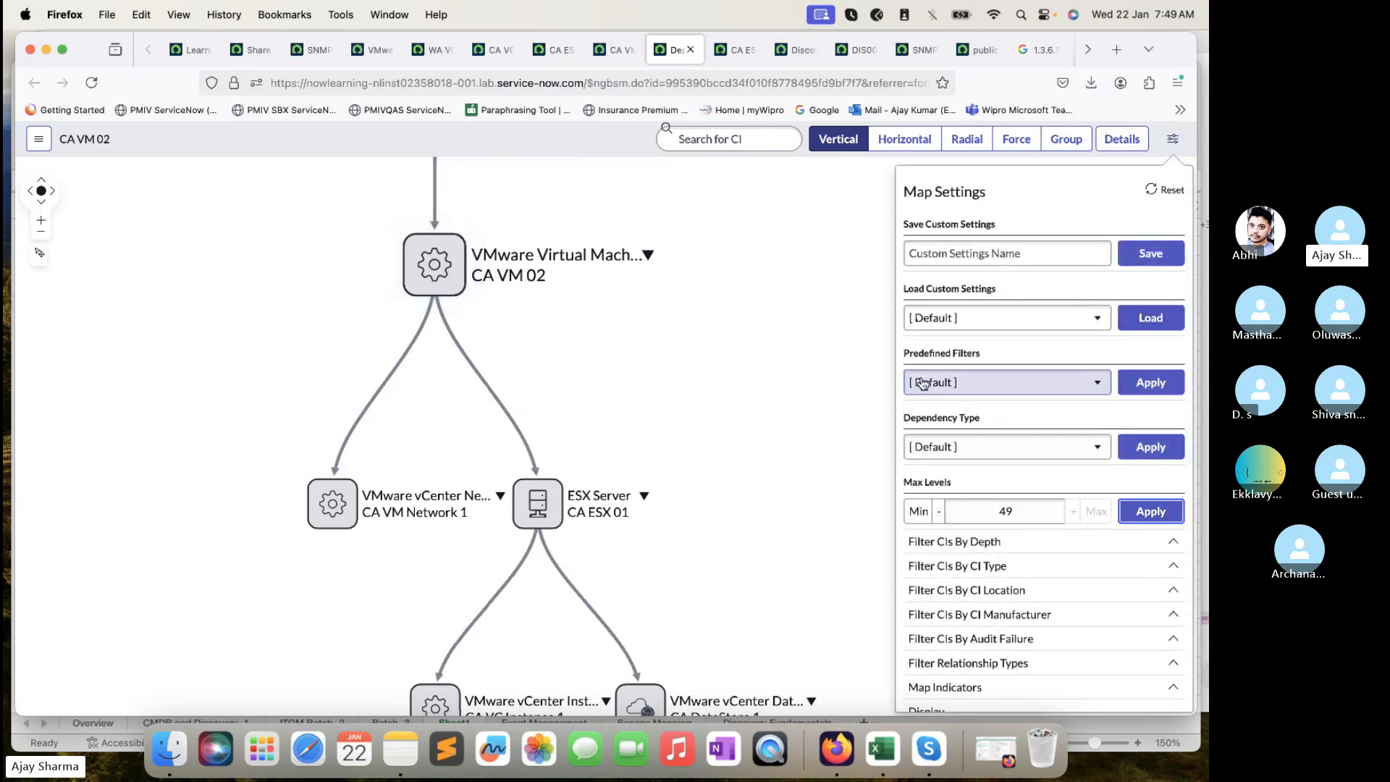
left_click(772, 352)
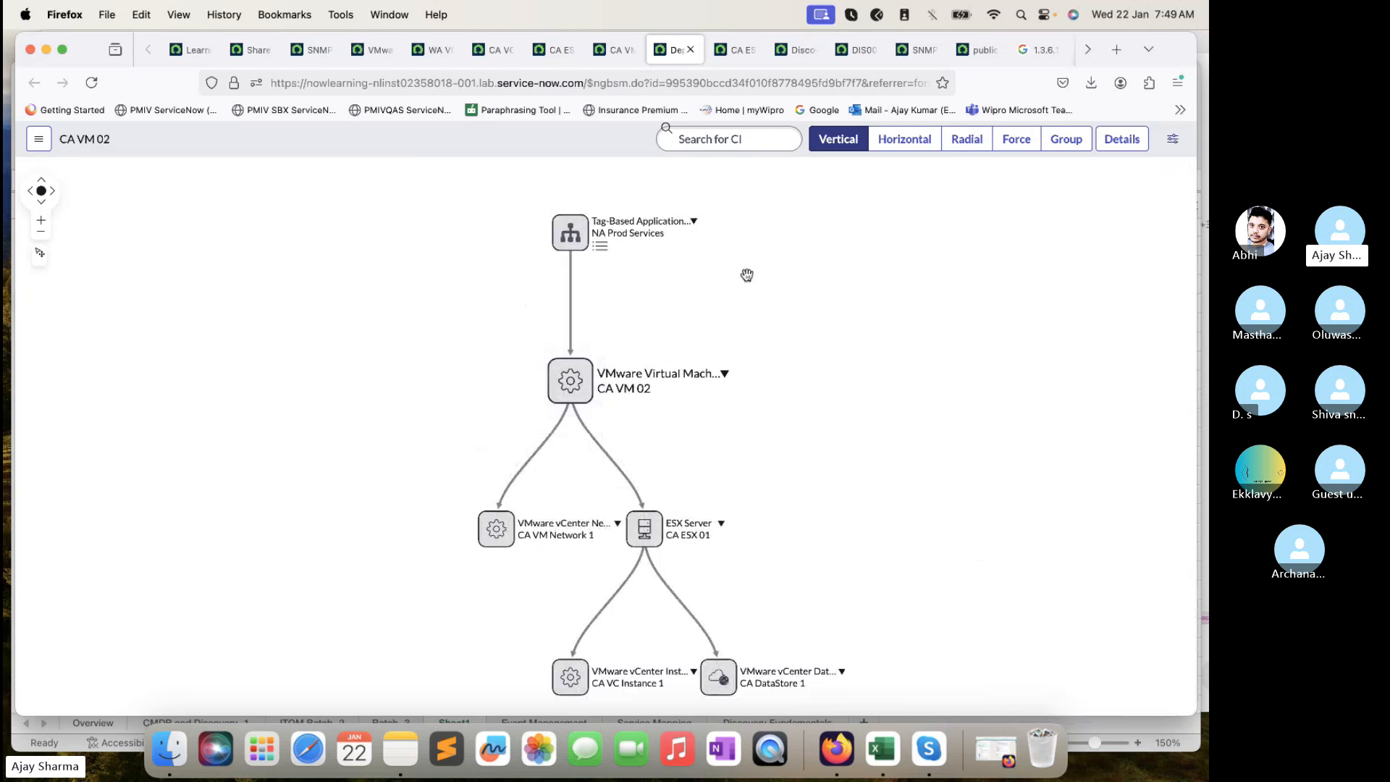
- Check the CA ESX 01 server record
left_click(613, 55)
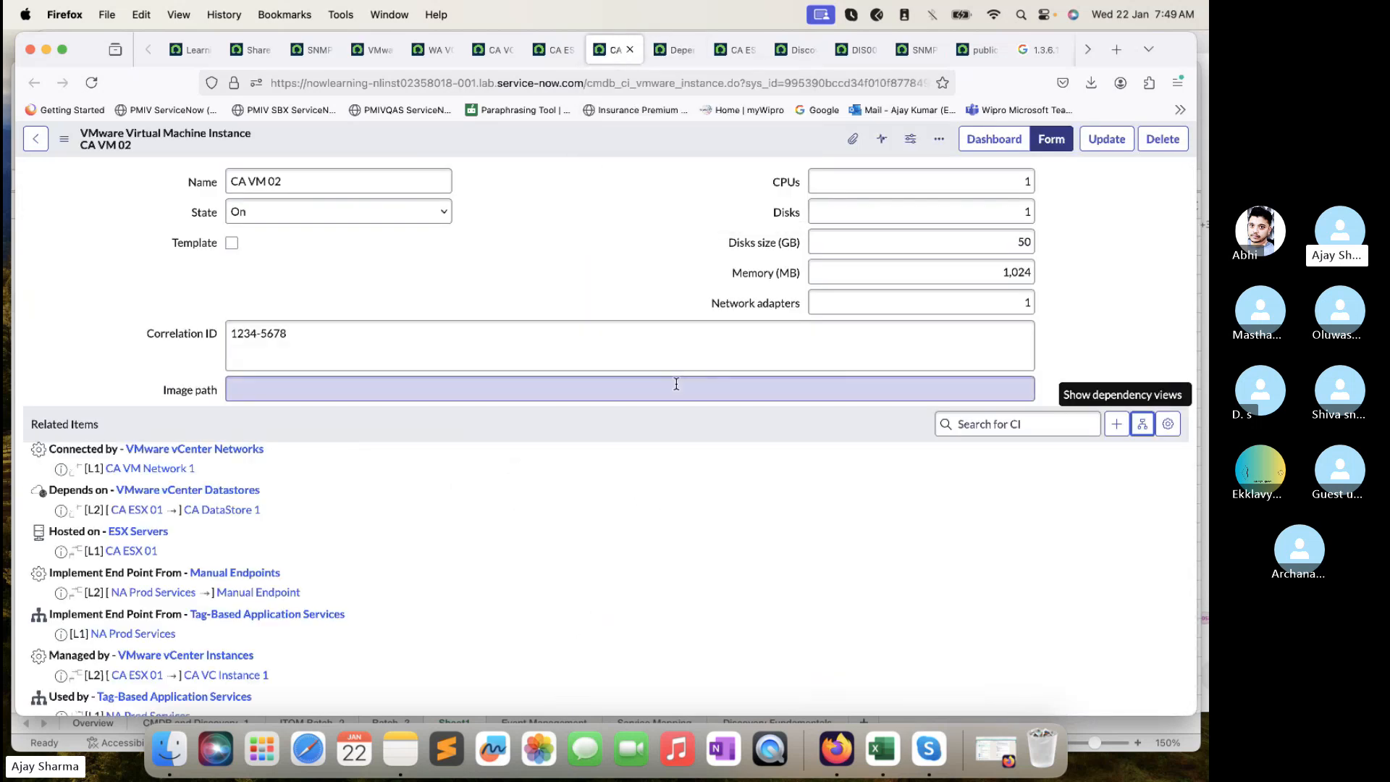
scroll(676, 384, "down", 3)
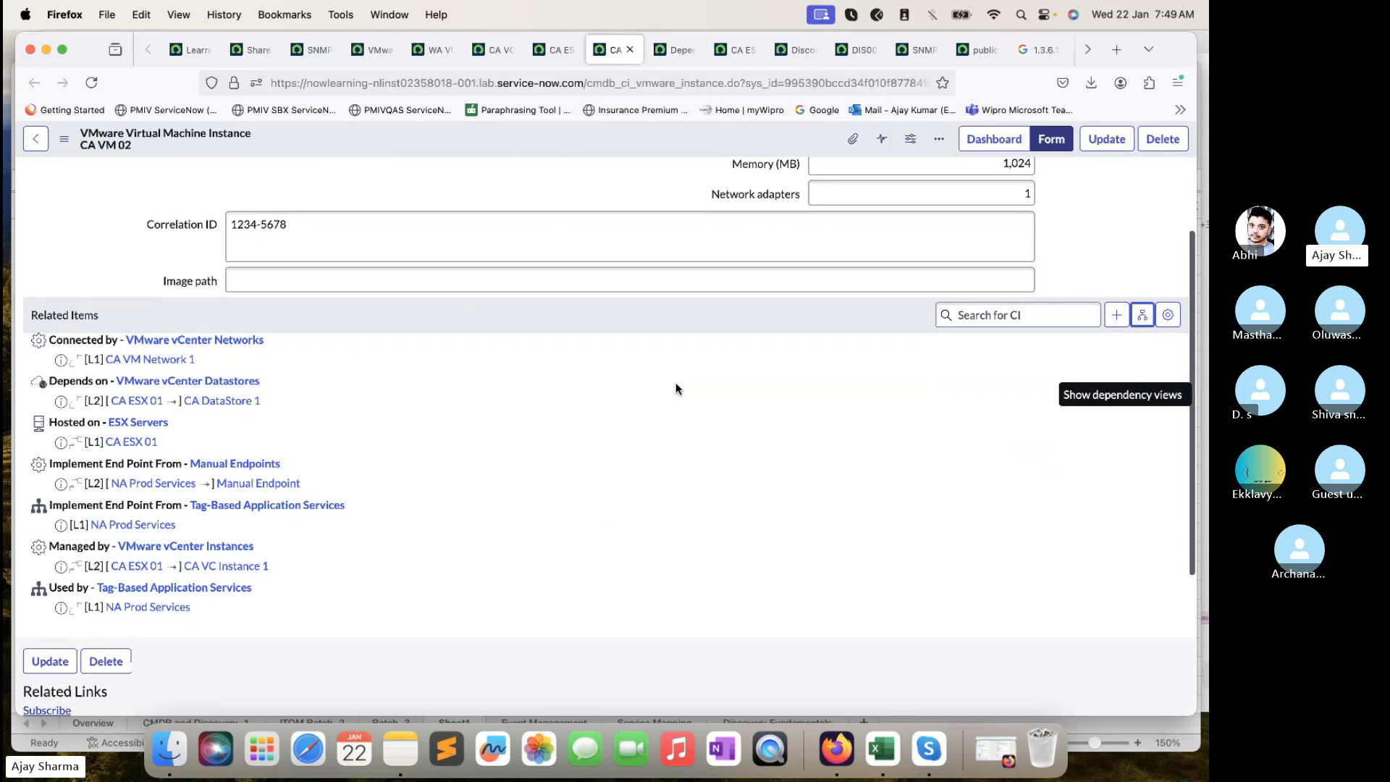
left_click(548, 49)
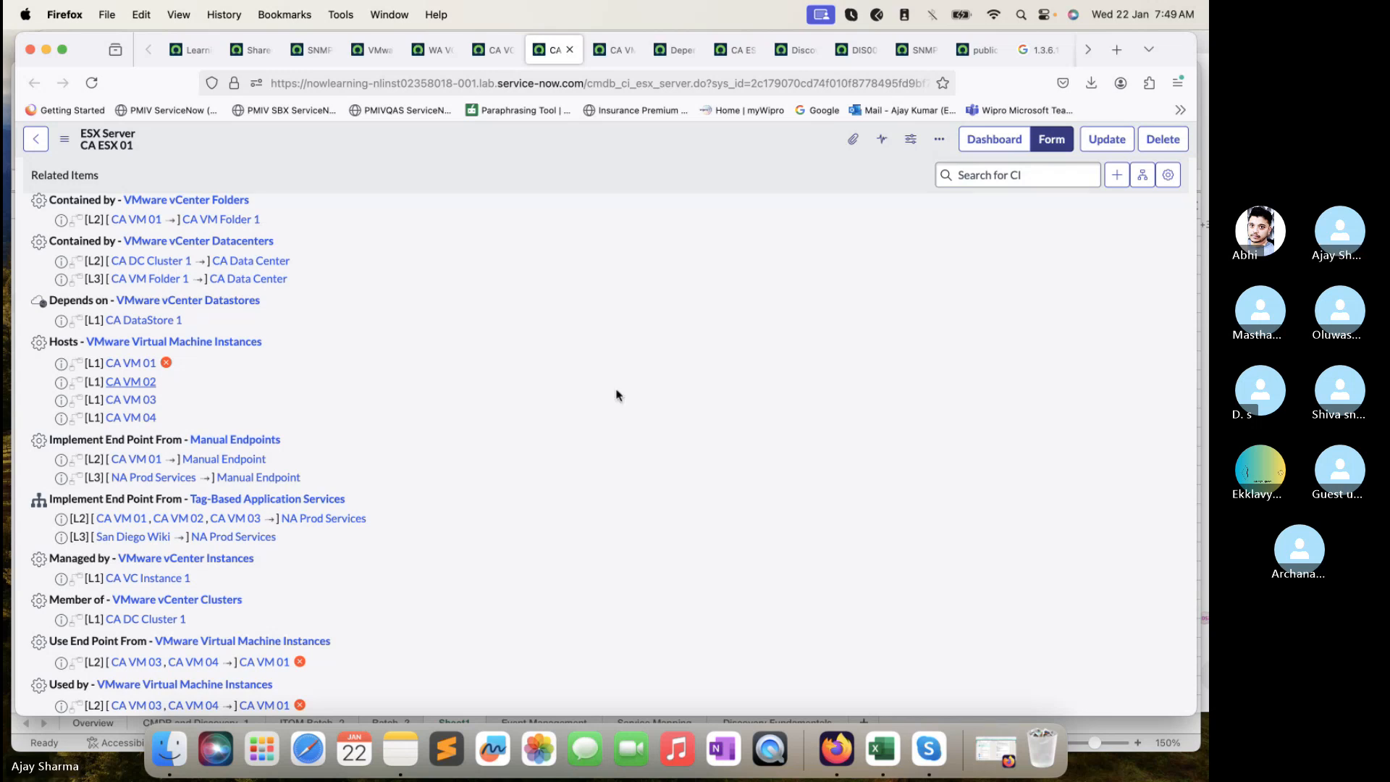
scroll(616, 394, "up", 6)
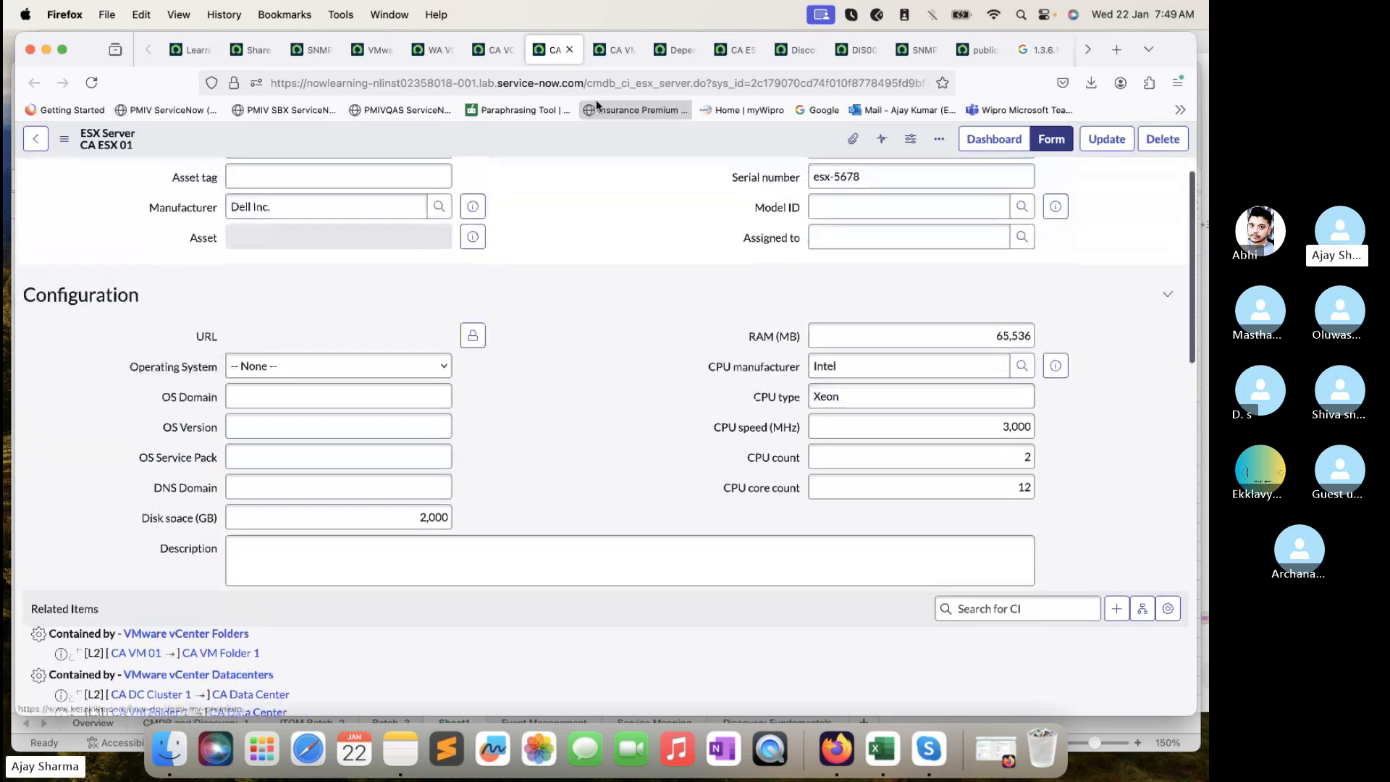
- Back on the CA VM 02 form, select the Name value and copy 'CA VM 02'
left_click(613, 50)
scroll(630, 305, "up", 3)
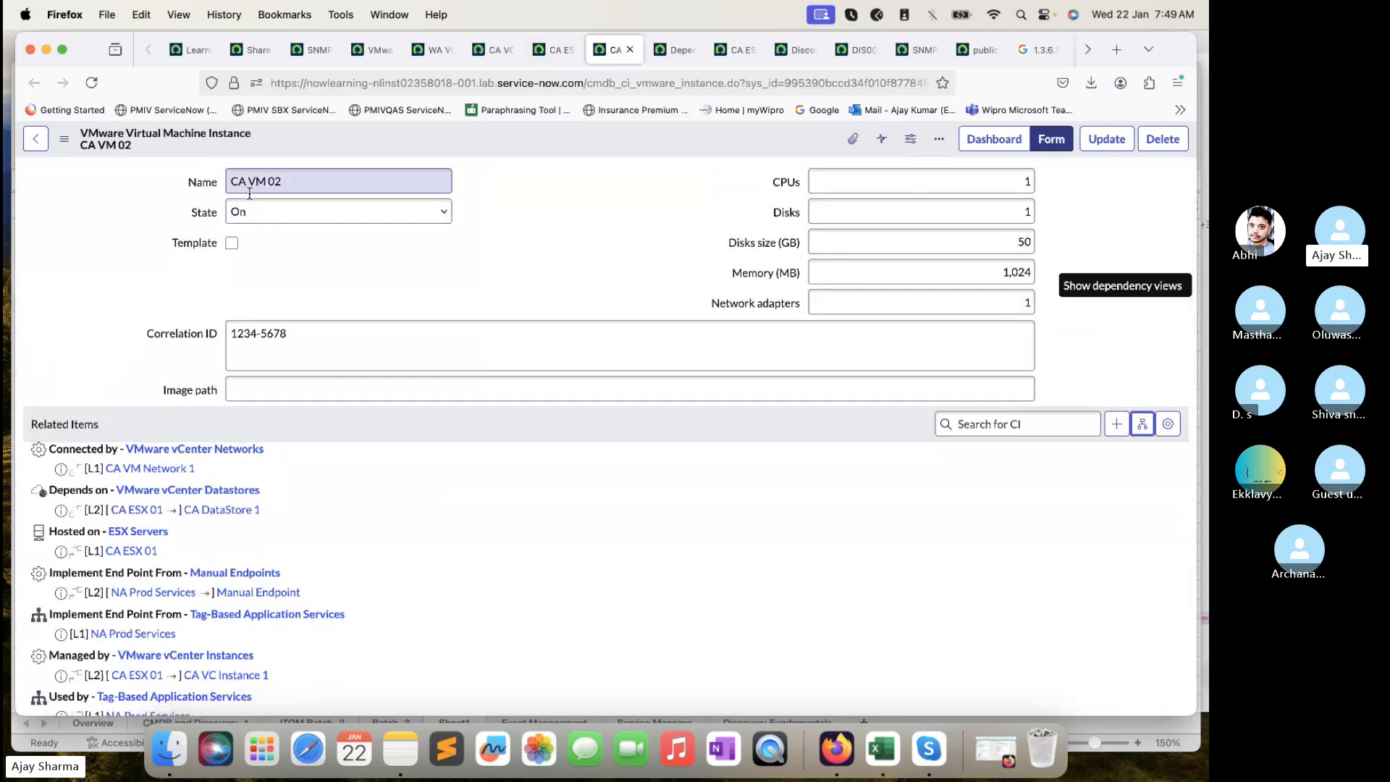
left_click_drag(249, 193, 666, 233)
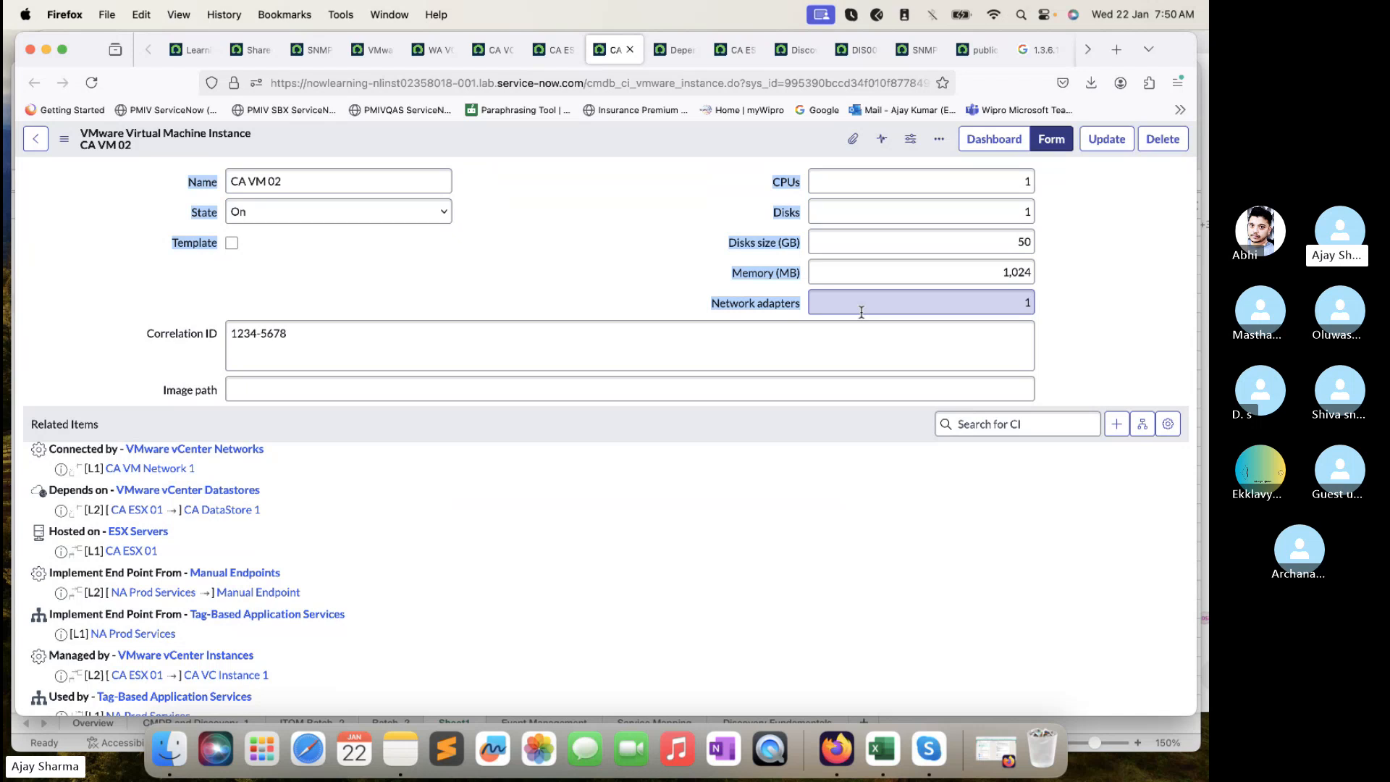
scroll(537, 369, "down", 5)
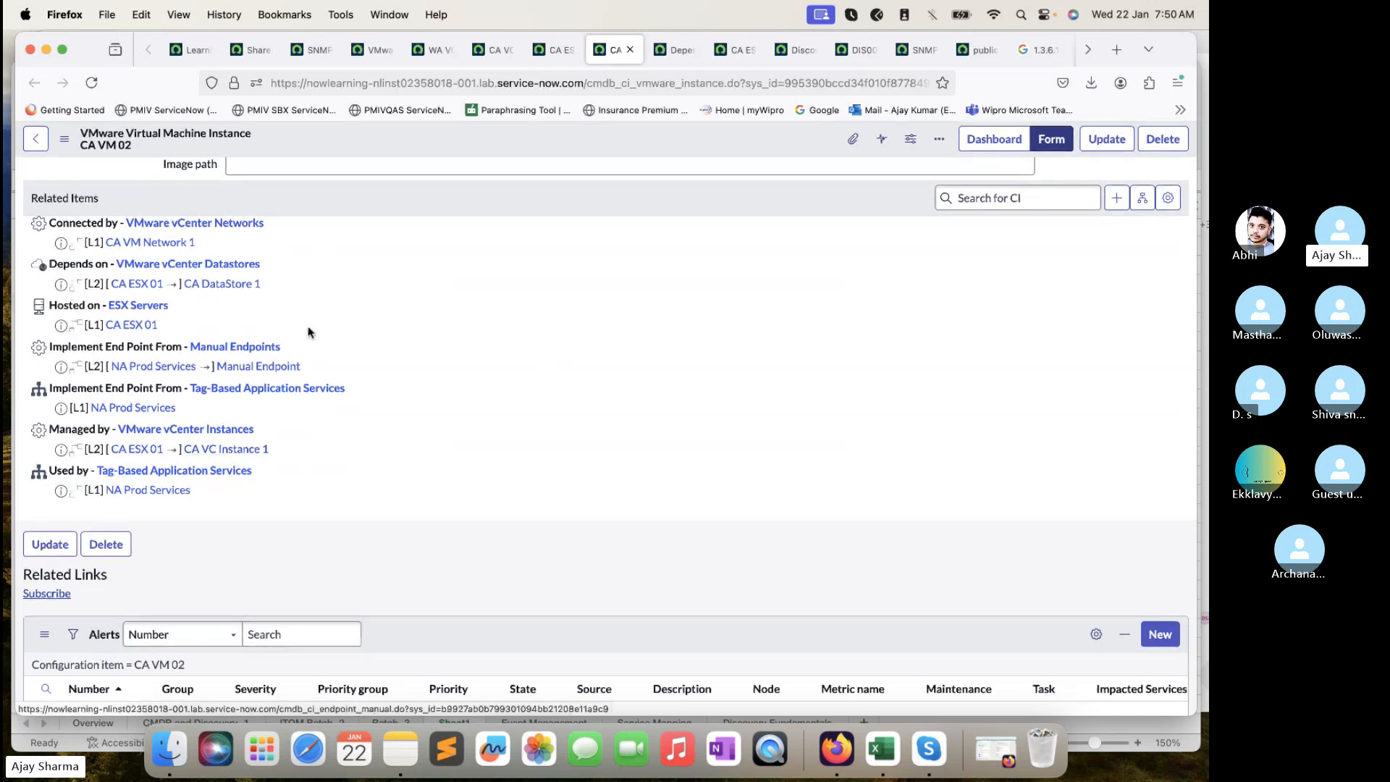
scroll(304, 326, "up", 5)
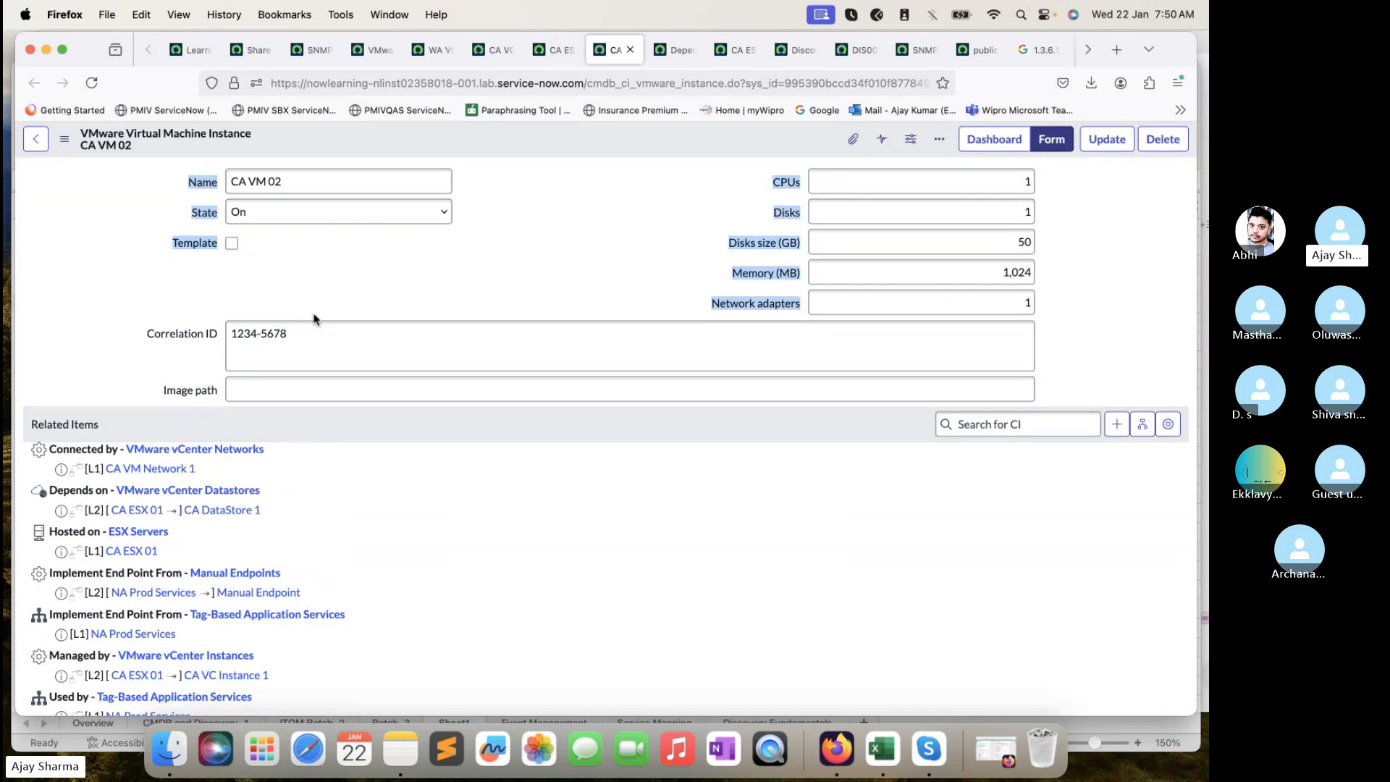
left_click_drag(268, 180, 294, 180)
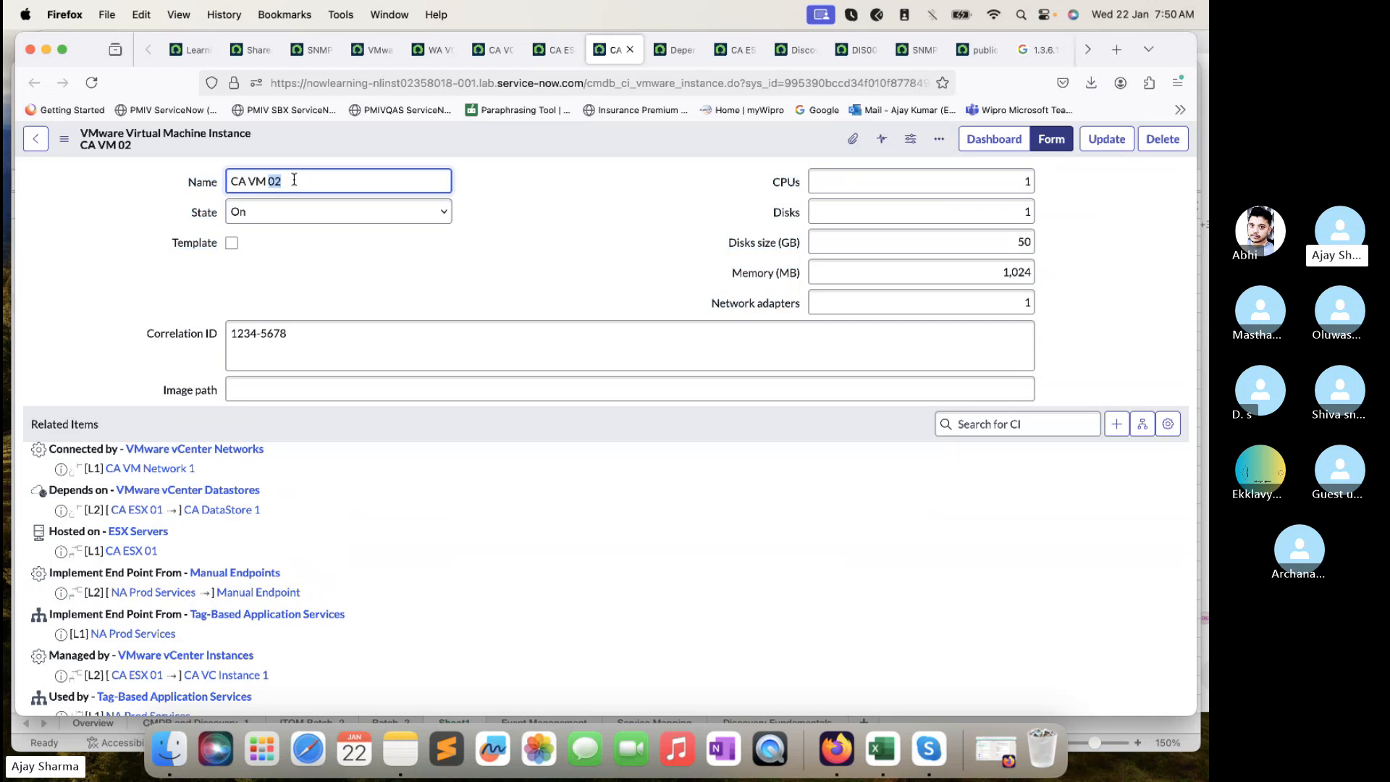
left_click(294, 180)
triple_click(294, 181)
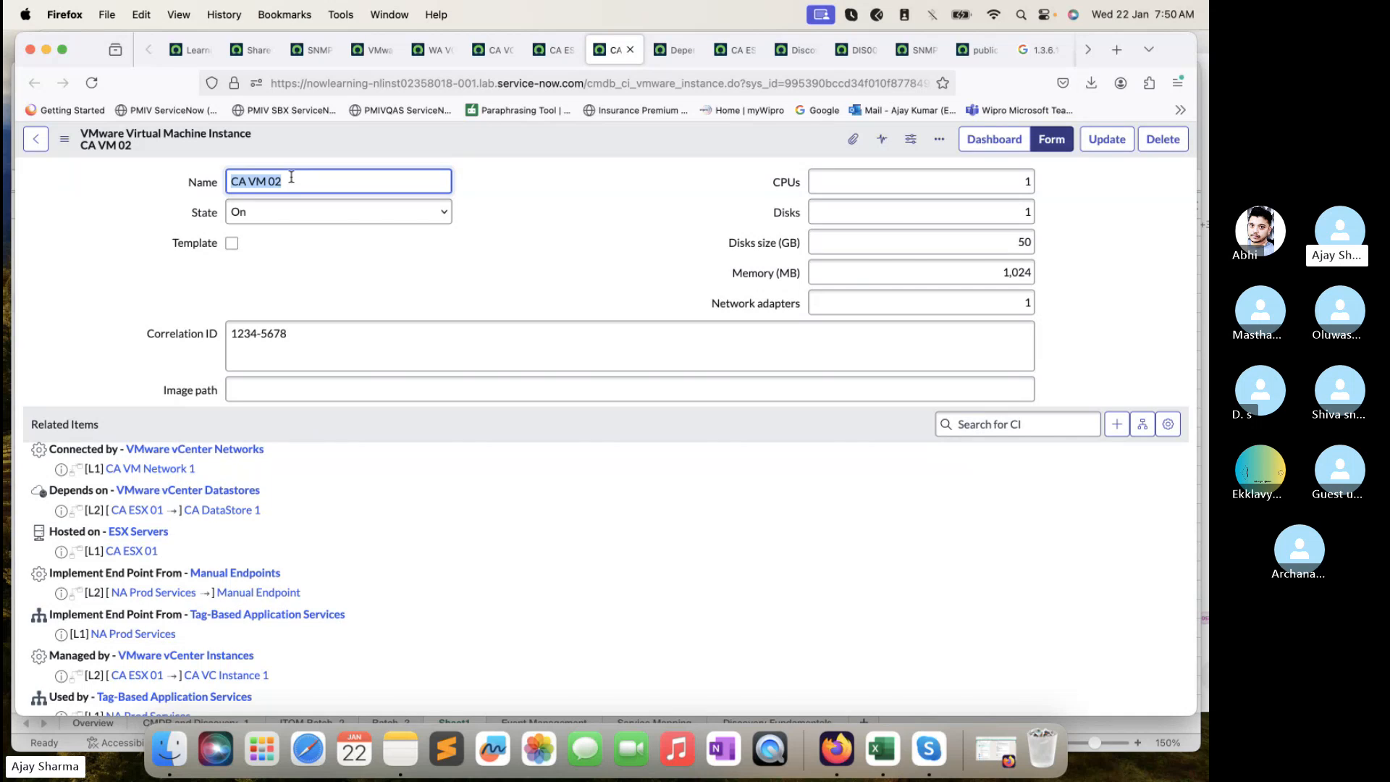
key("super+c")
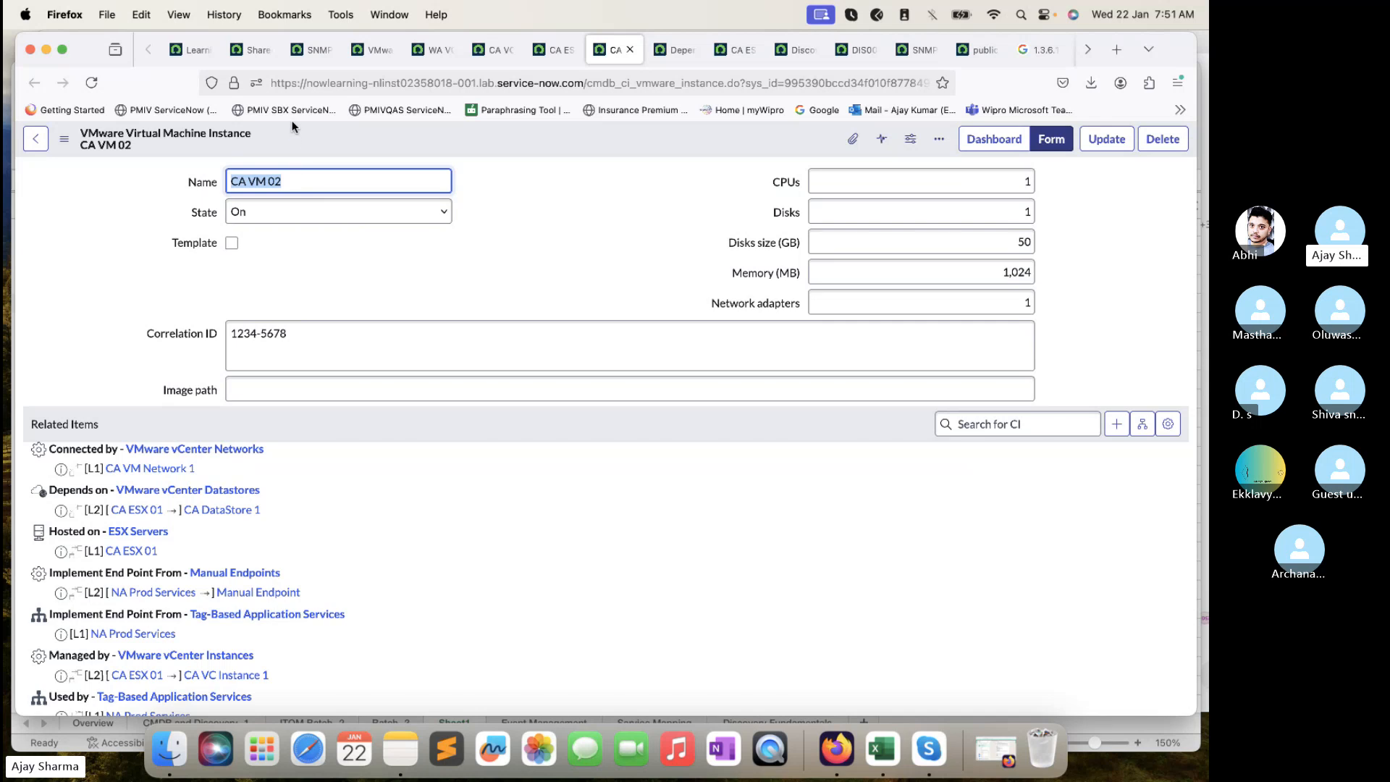
- Open the Configuration Items list by entering cmdb_ci.LIST in the All menu filter
left_click(249, 50)
left_click(186, 142)
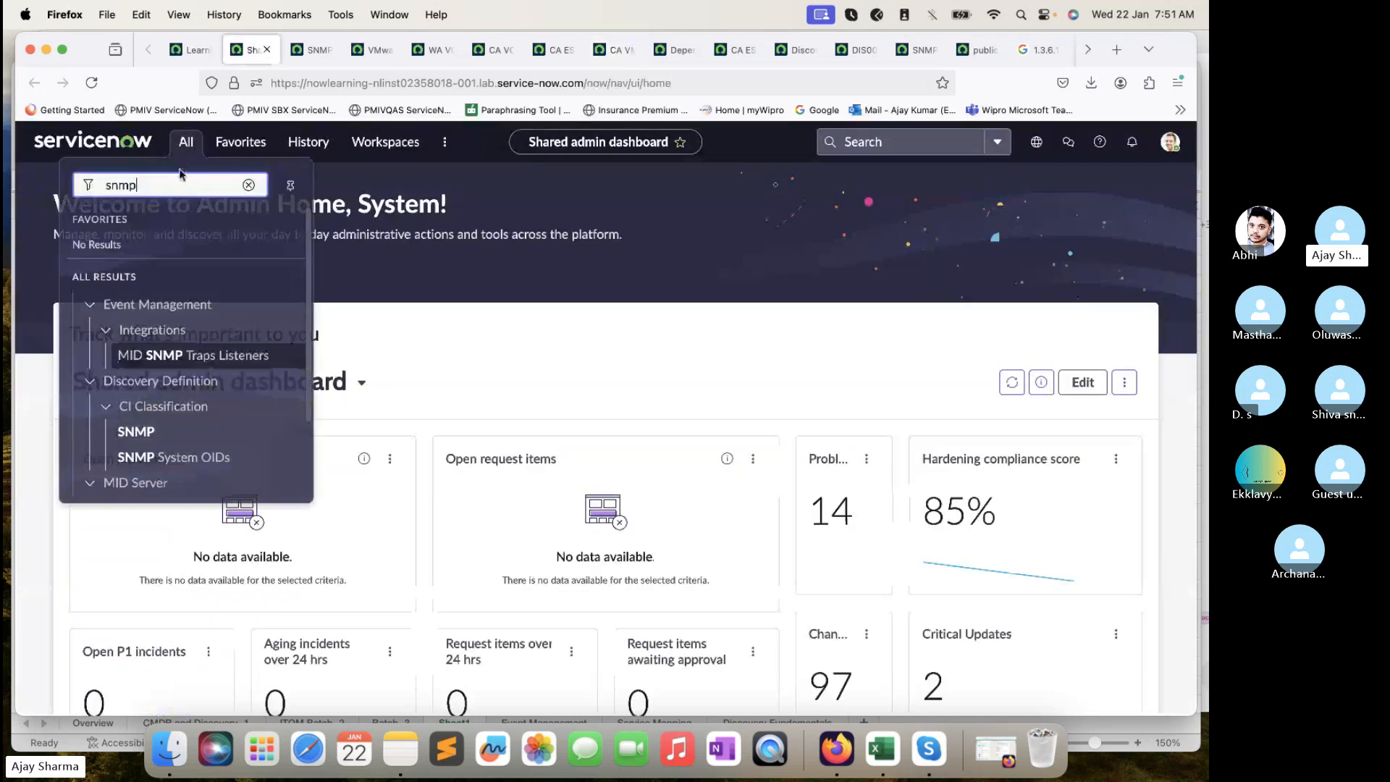
double_click(173, 188)
type("cmdb_ci")
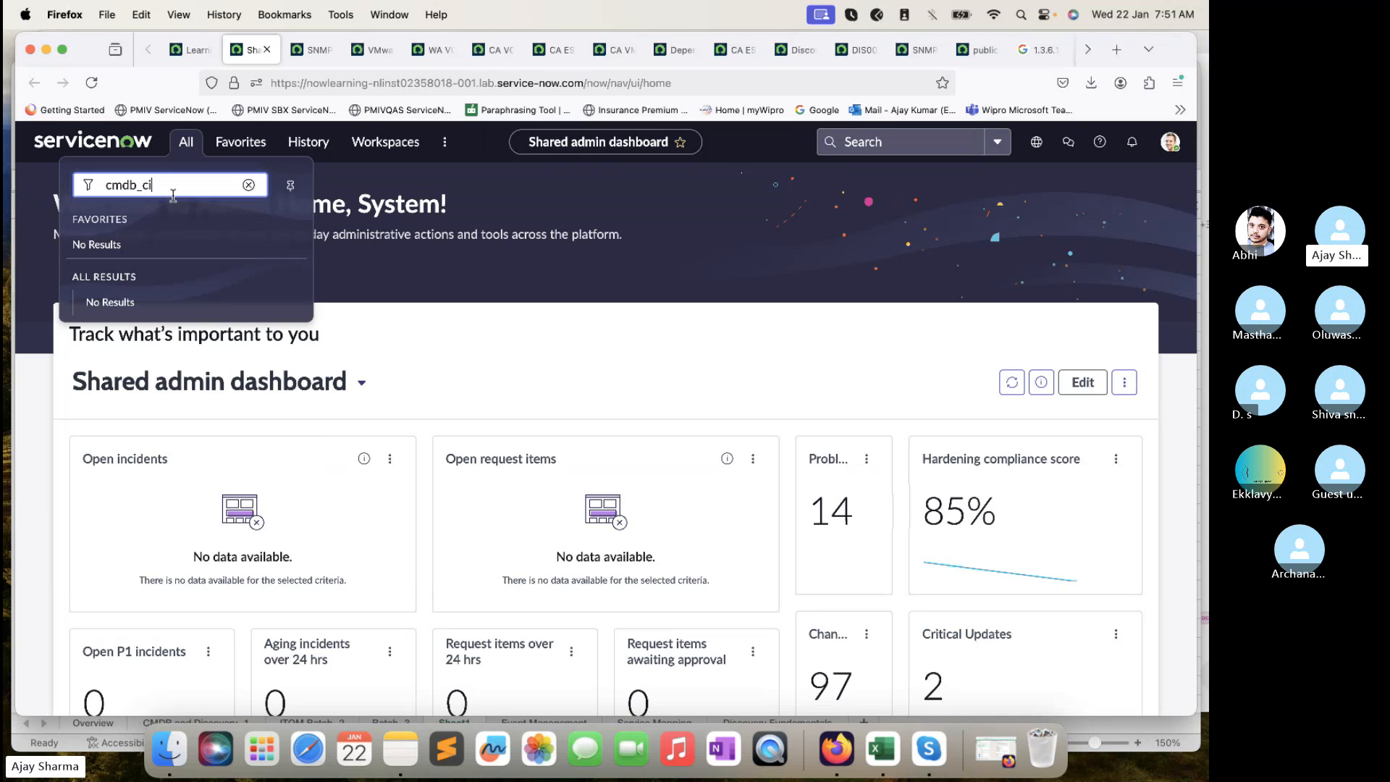
type(".LIST")
key("Return")
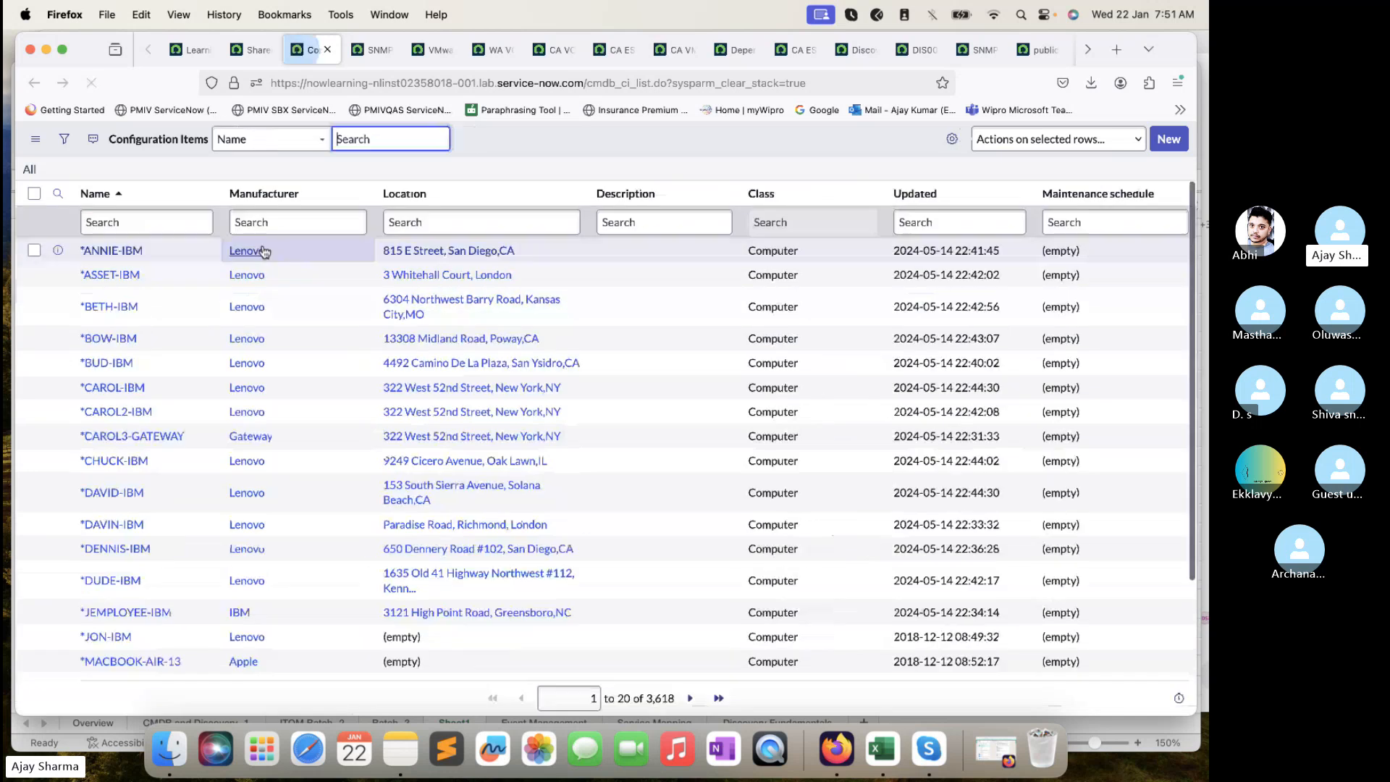
- Search the list's Name column for 'CA VM 02'
left_click(58, 193)
type("CA VM 02")
key("Return")
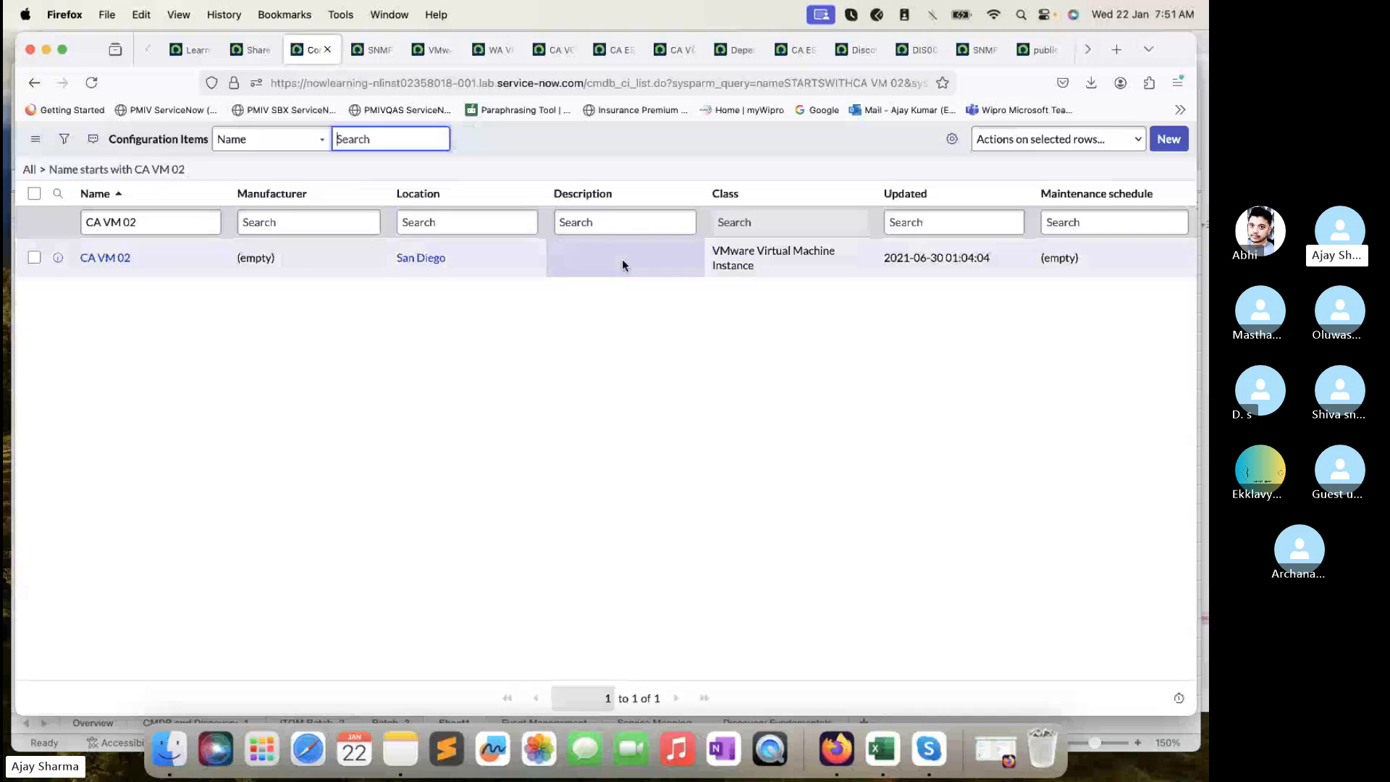
left_click(364, 50)
left_click(314, 50)
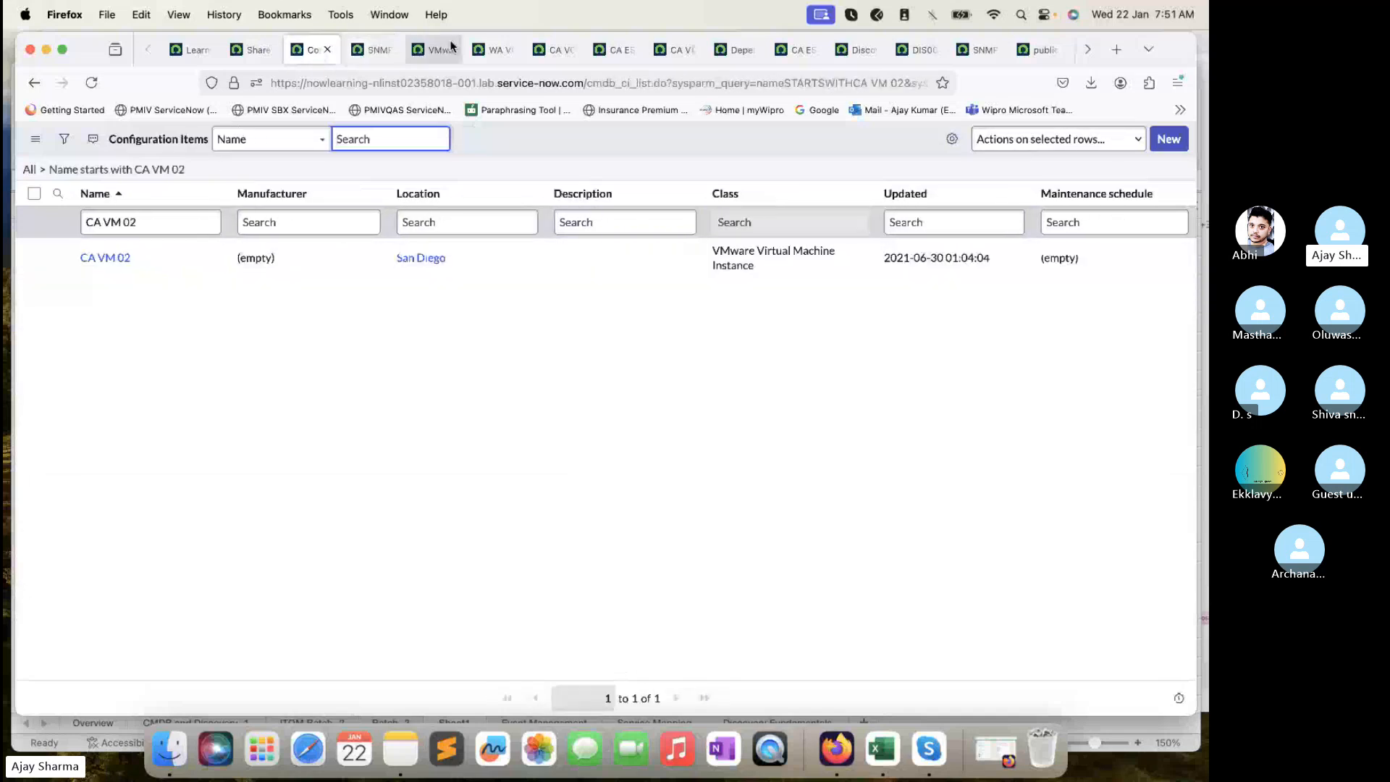
- Go to the CA VC Instance 1 record and open CA ESX 01 and CA ESX 02 in new tabs
left_click(495, 49)
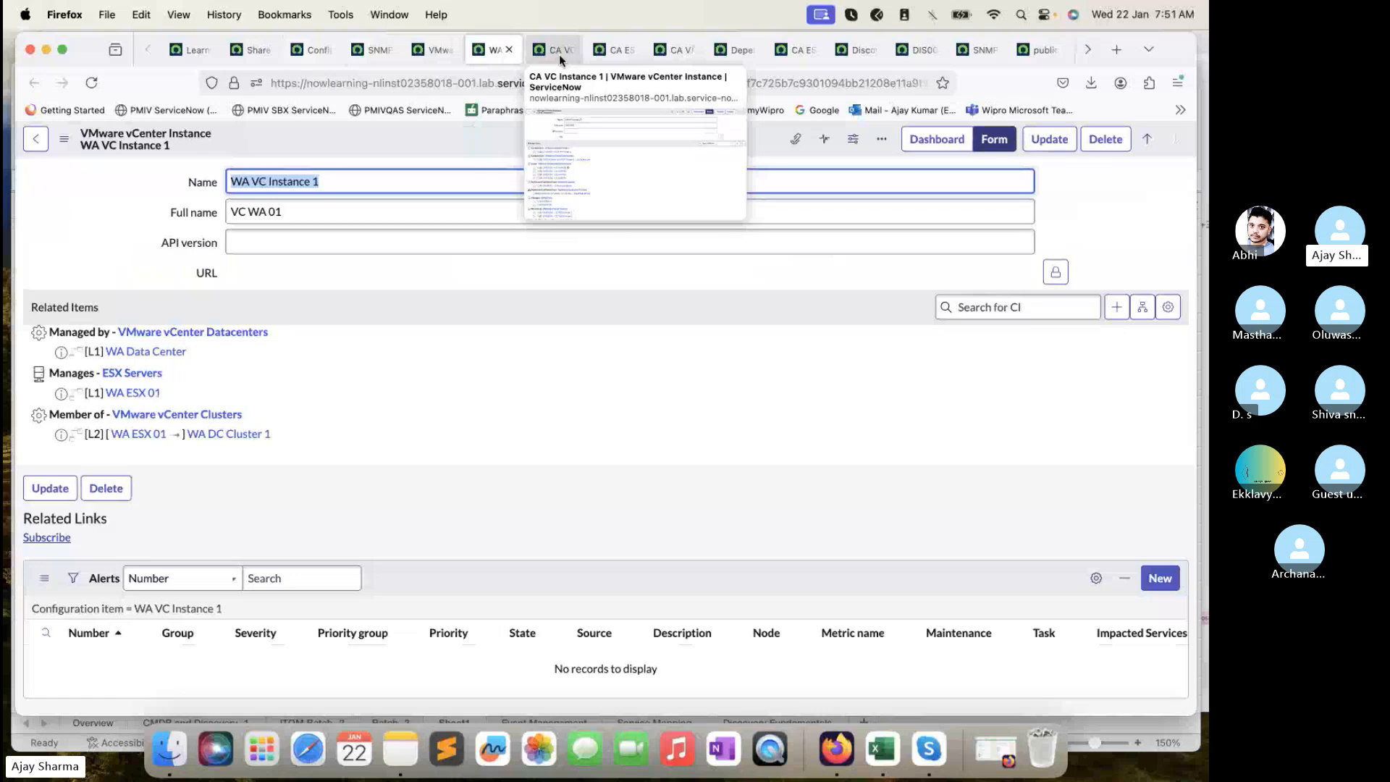
left_click(442, 55)
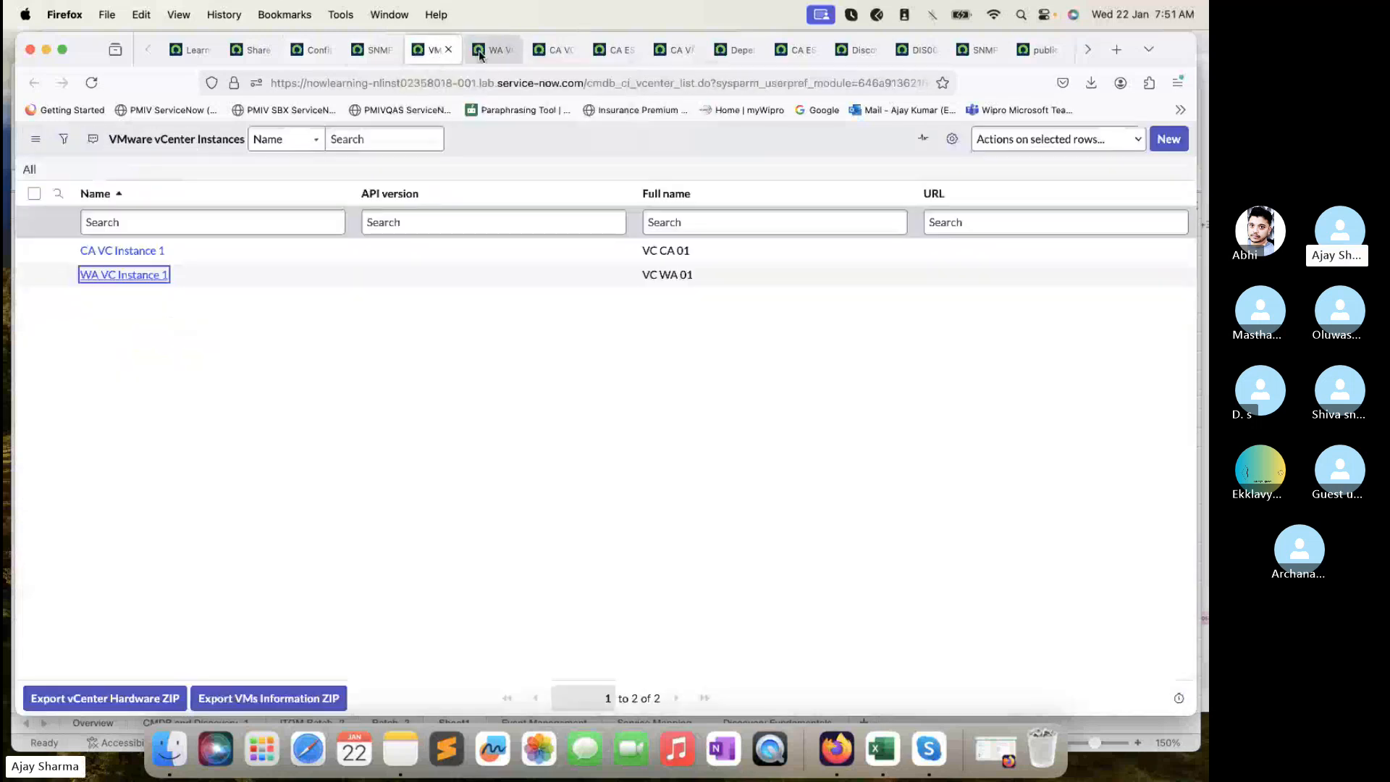
left_click(486, 52)
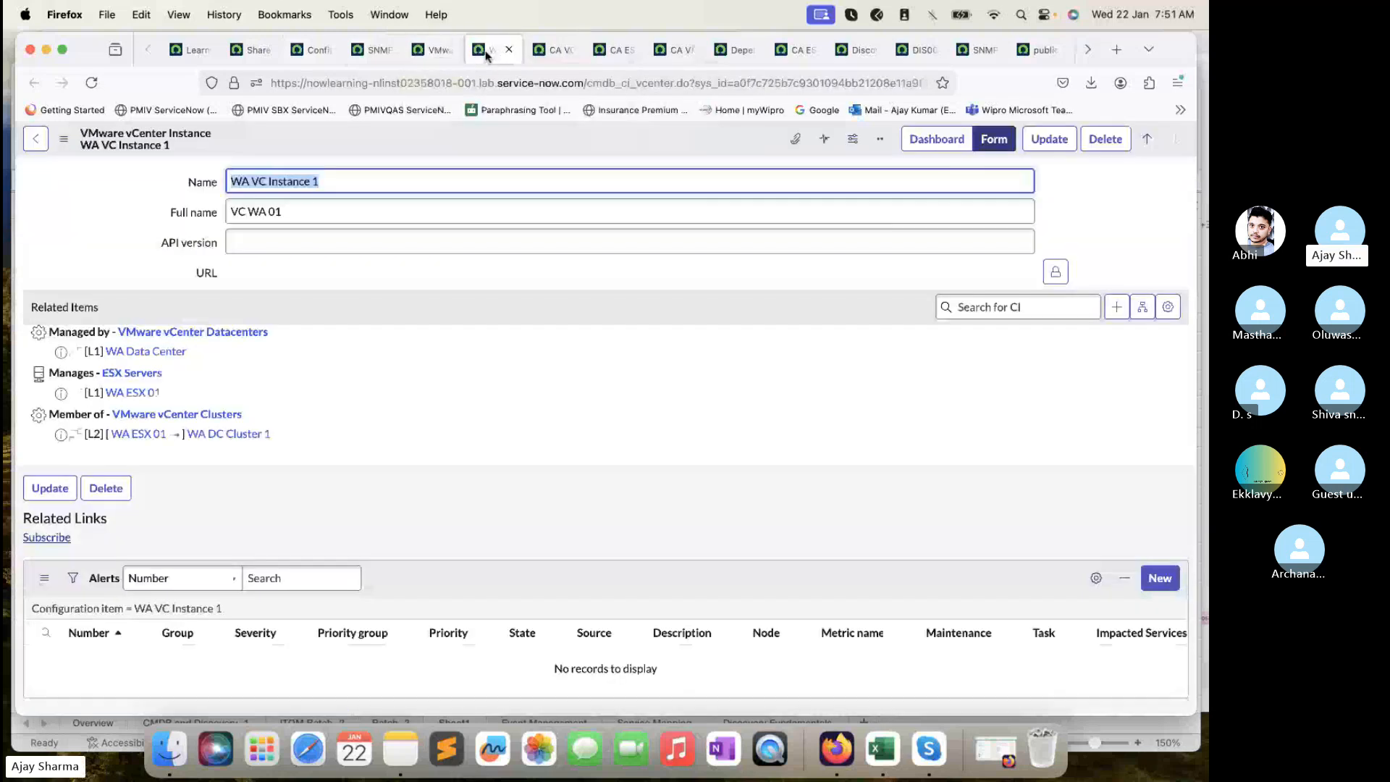
left_click(539, 54)
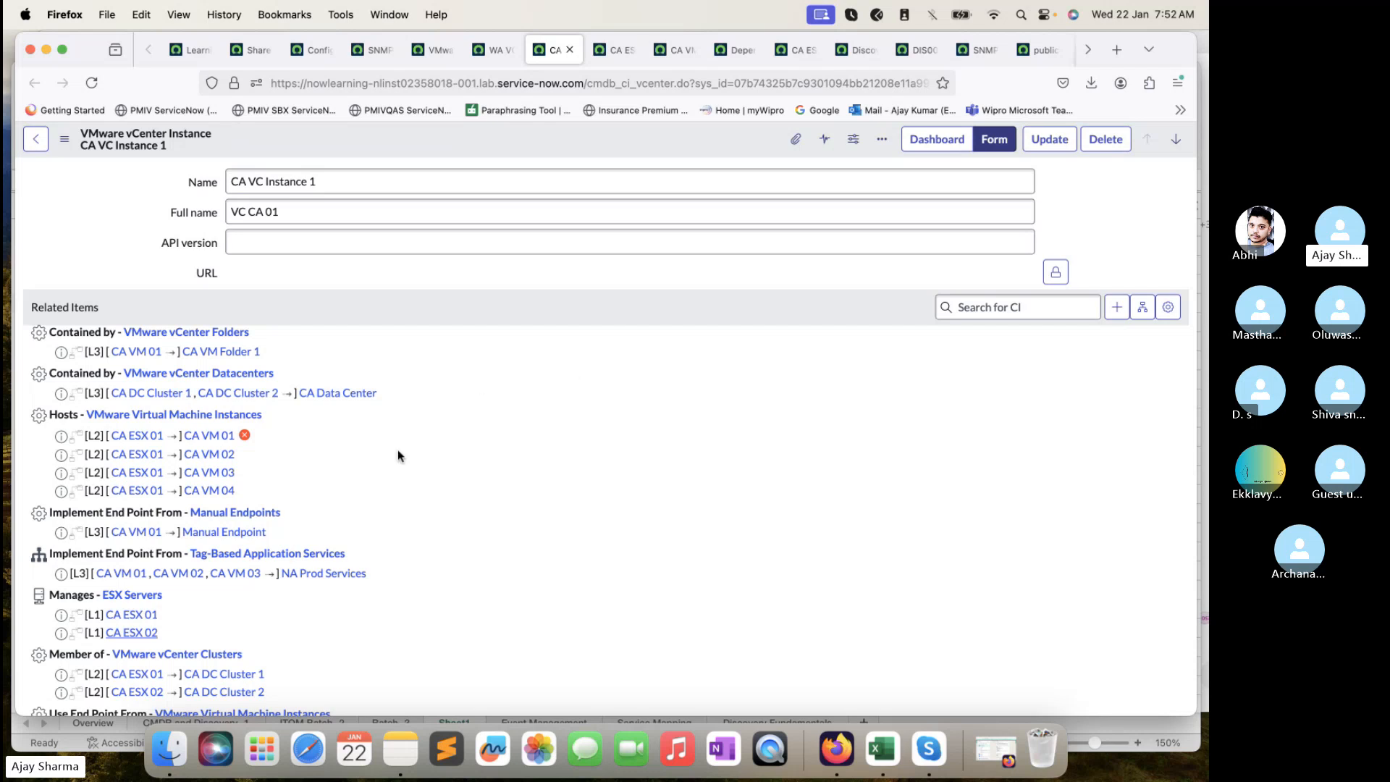
left_click(153, 614, "super")
left_click(149, 633, "super")
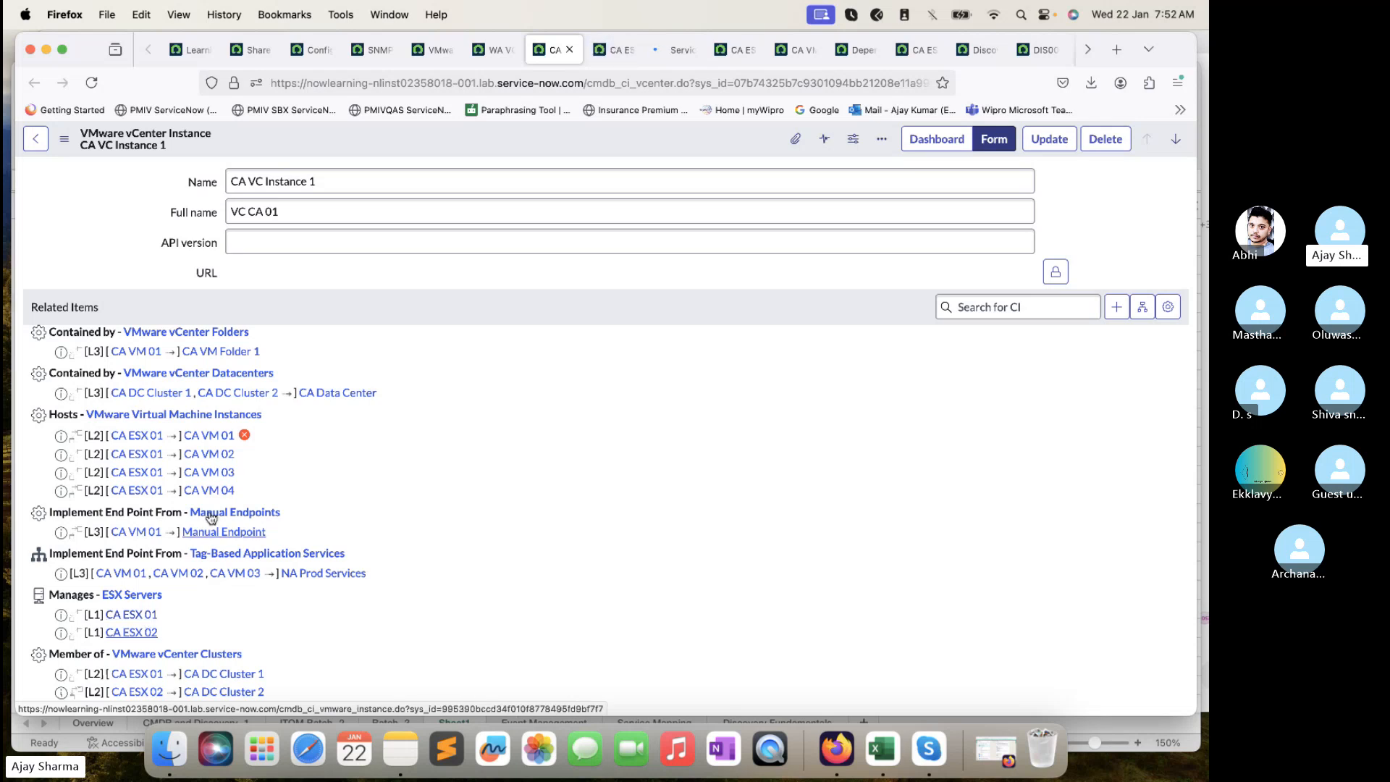
- Move through the new server tabs and open the CA ESX 01 dependency map
key("ctrl+Tab")
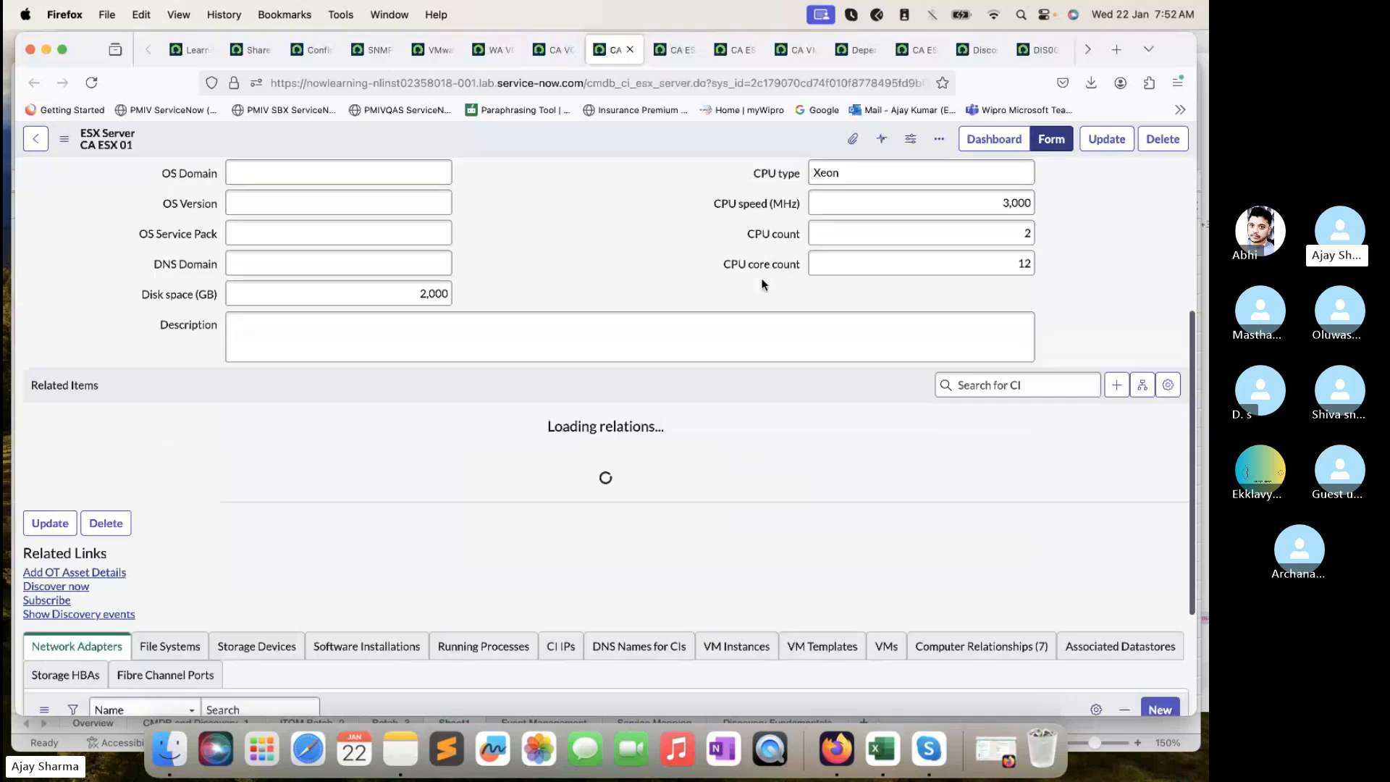
key("ctrl+Tab")
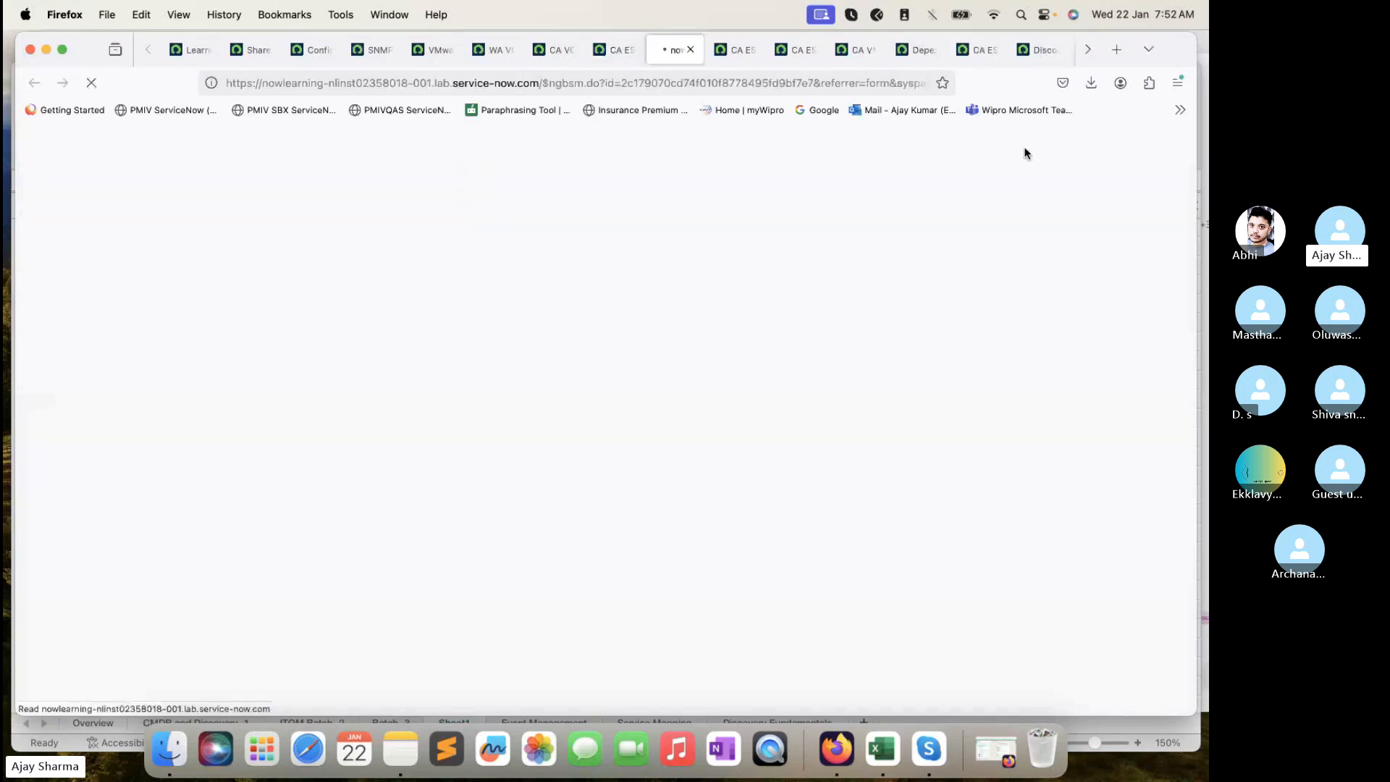
left_click(735, 49)
scroll(1148, 455, "down", 4)
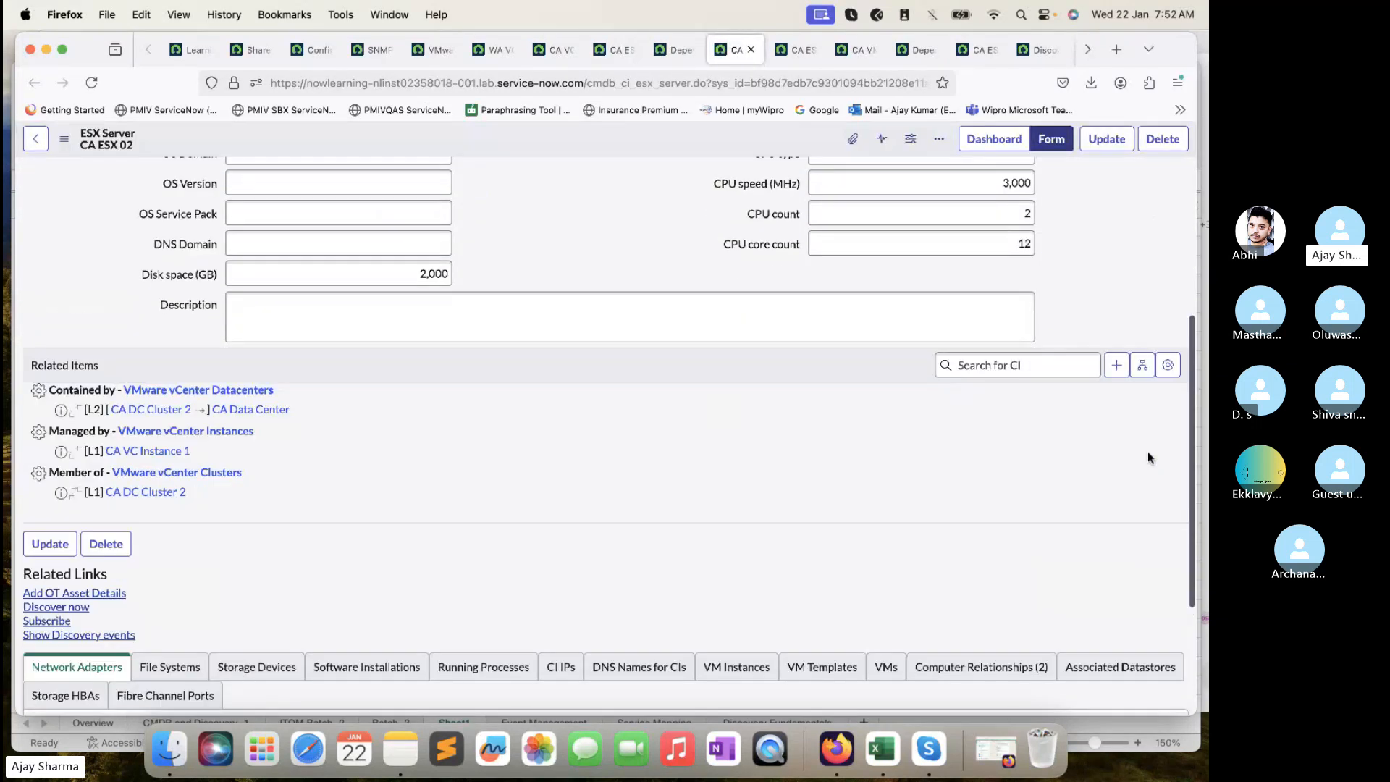
left_click(1148, 364)
- Pan the CA ESX 01 dependency map to inspect its VMs and CA VM 01's task indicator
left_click(679, 52)
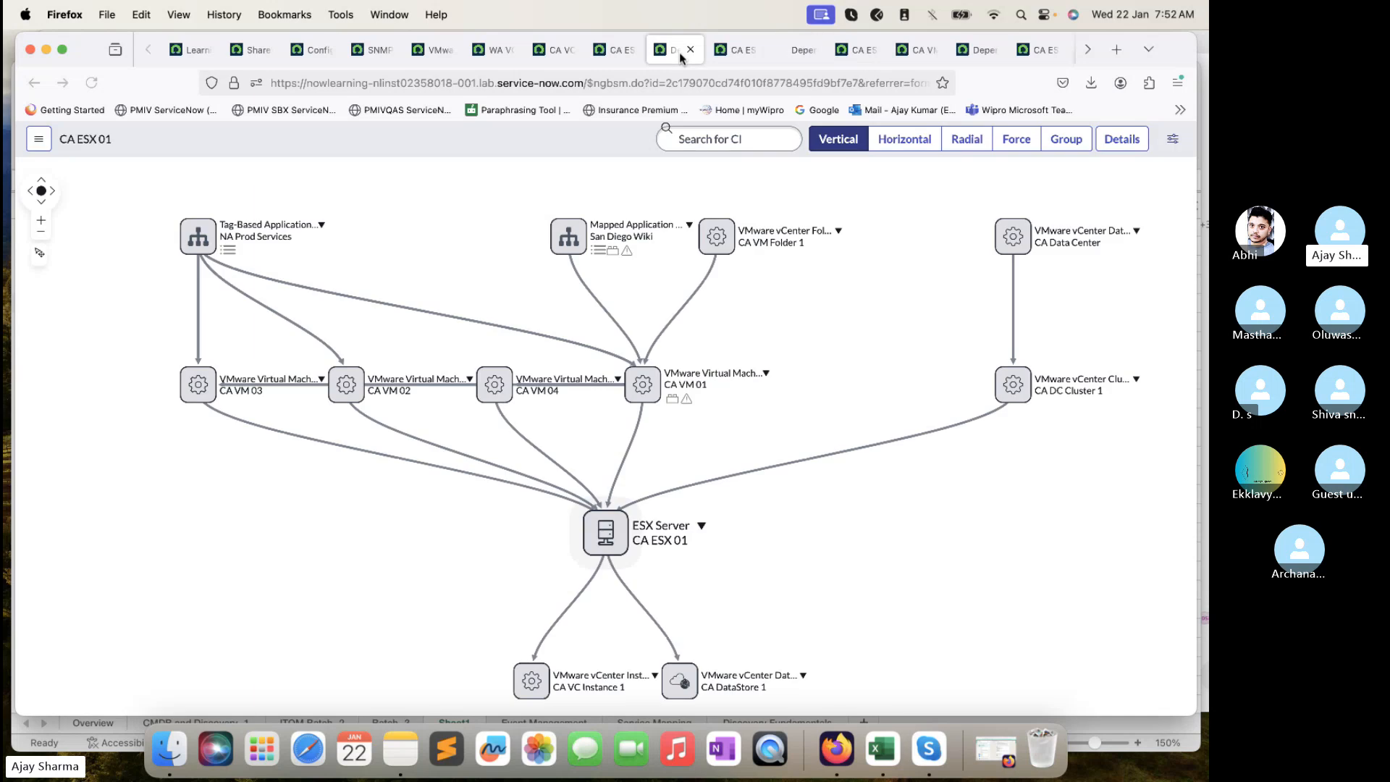
left_click_drag(258, 550, 218, 489)
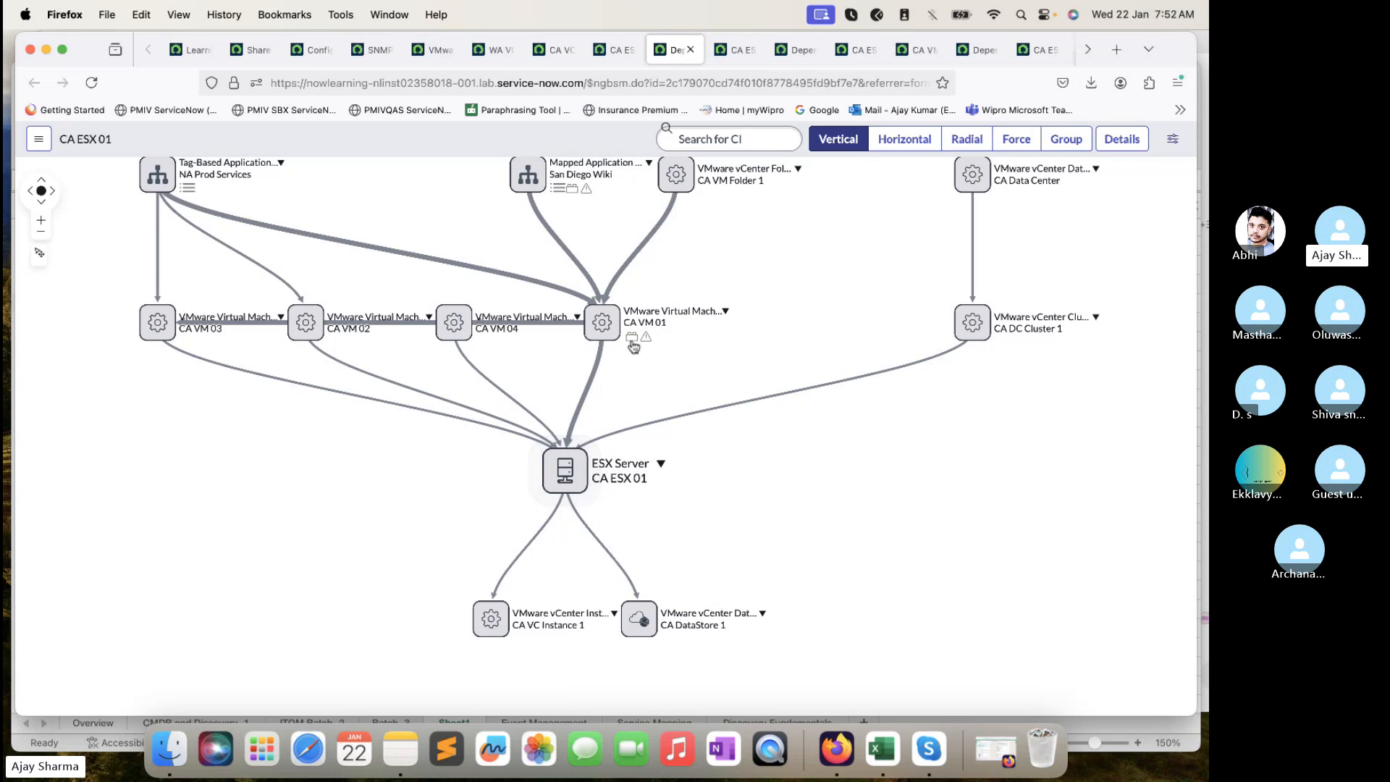
mouse_move(631, 343)
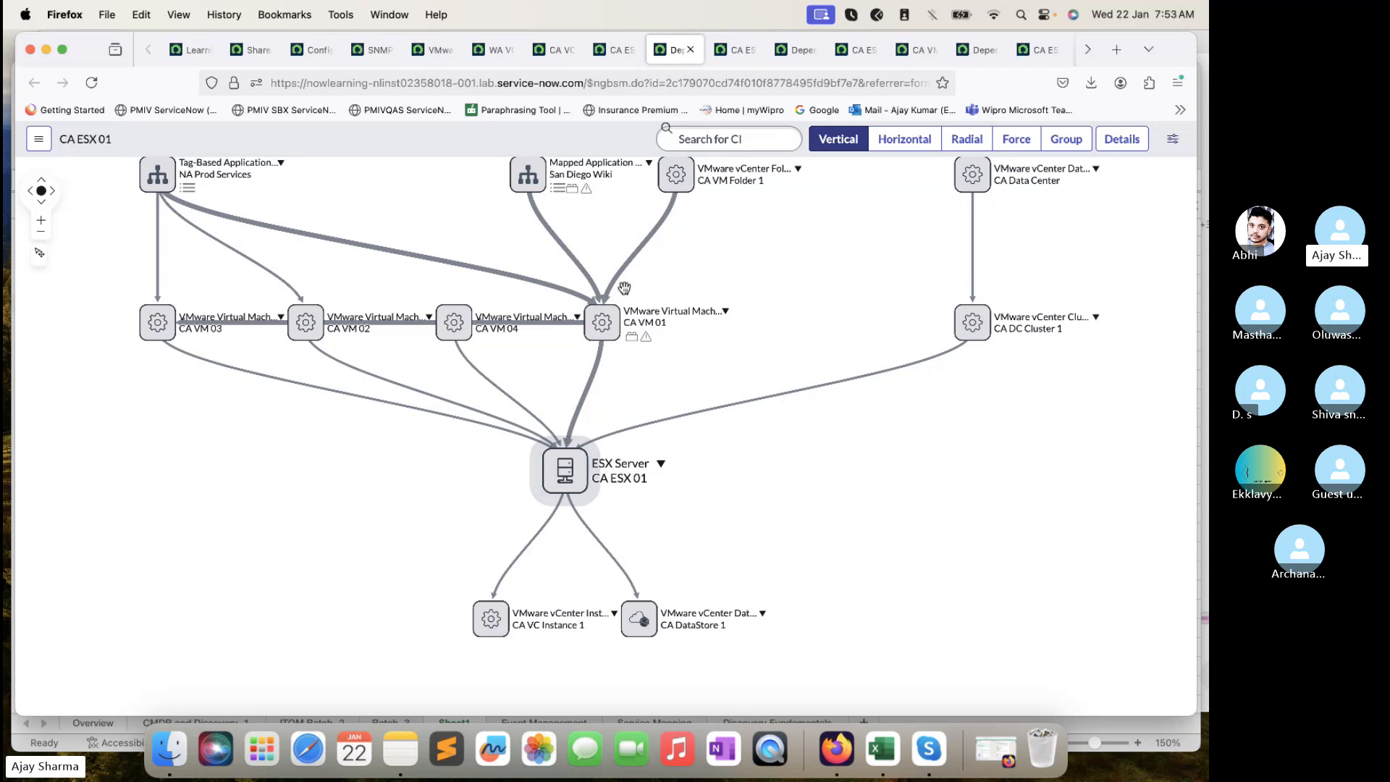
left_click_drag(748, 289, 736, 319)
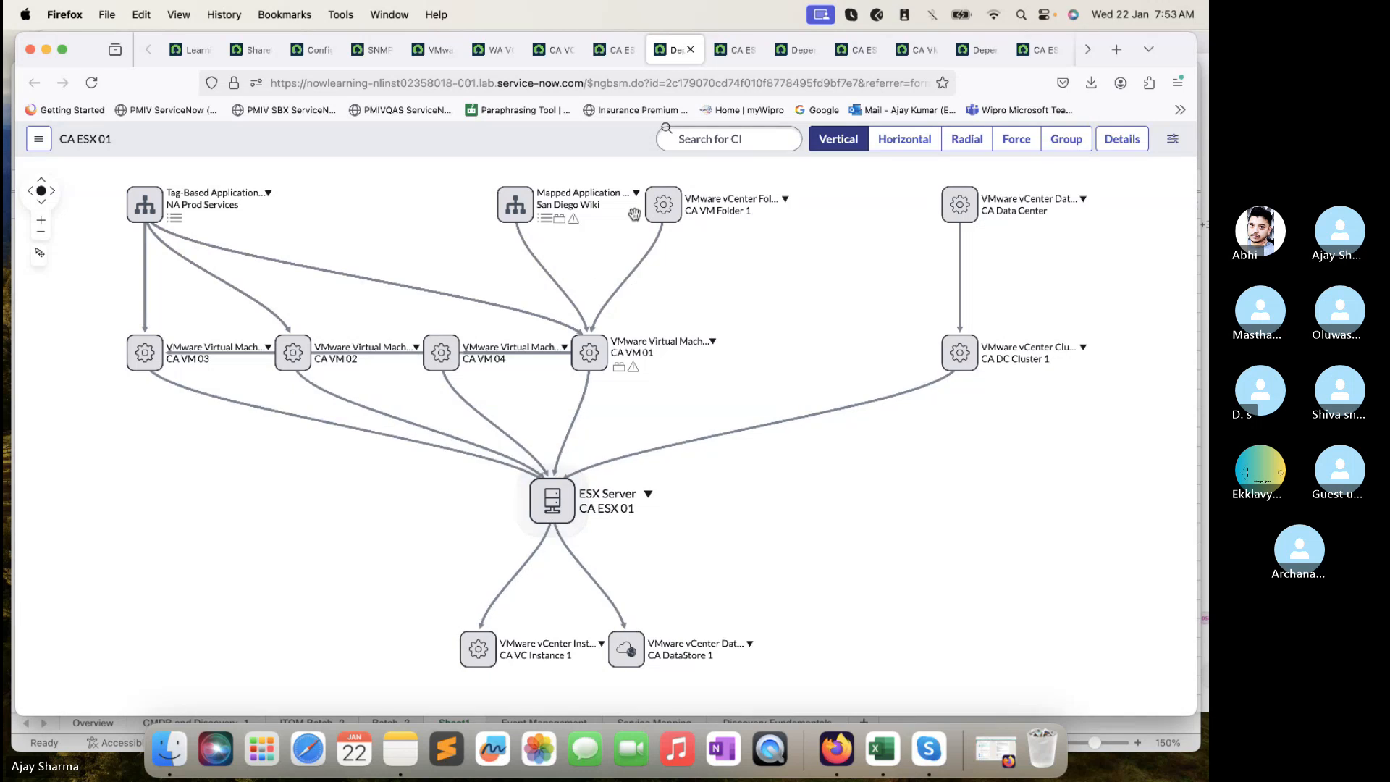
- Close the dependency map and bring the Skype call and its chat forward
left_click(692, 50)
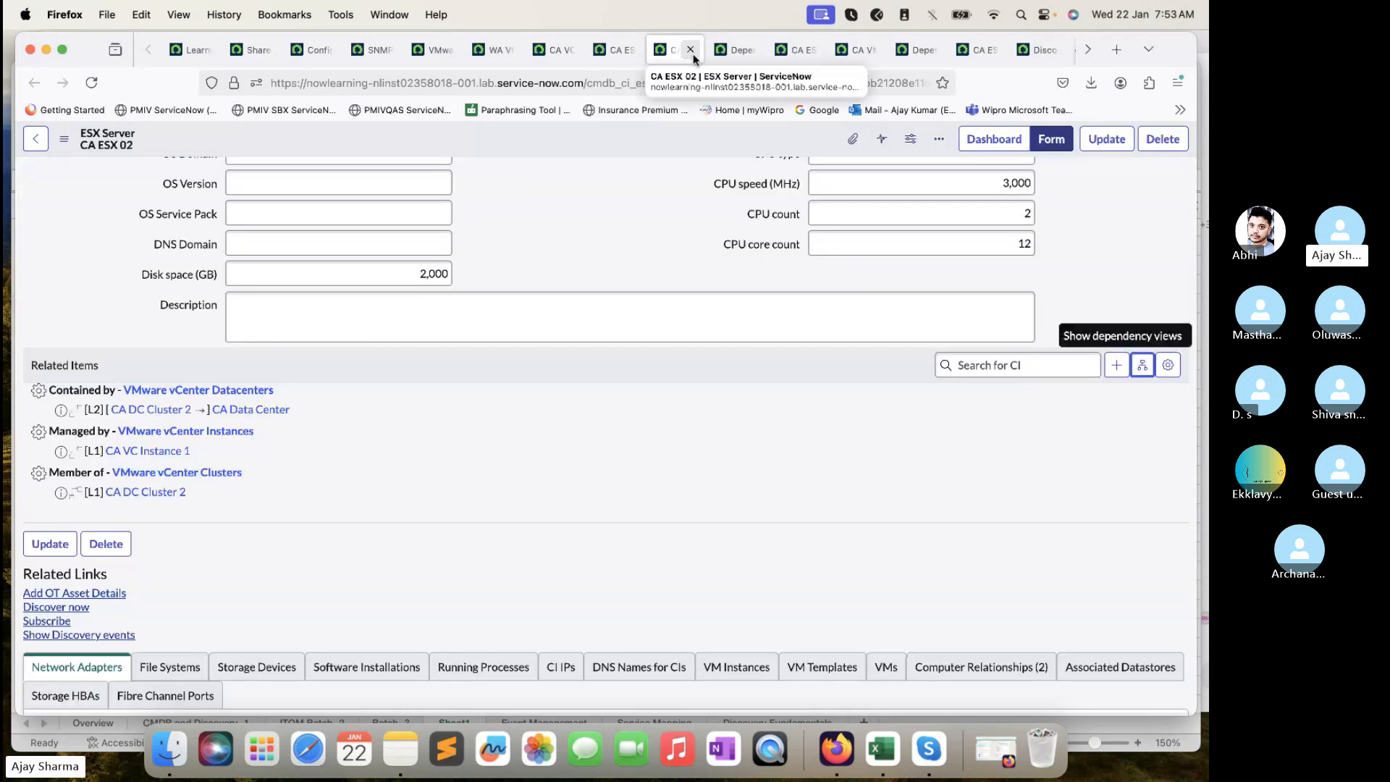
left_click(1034, 600)
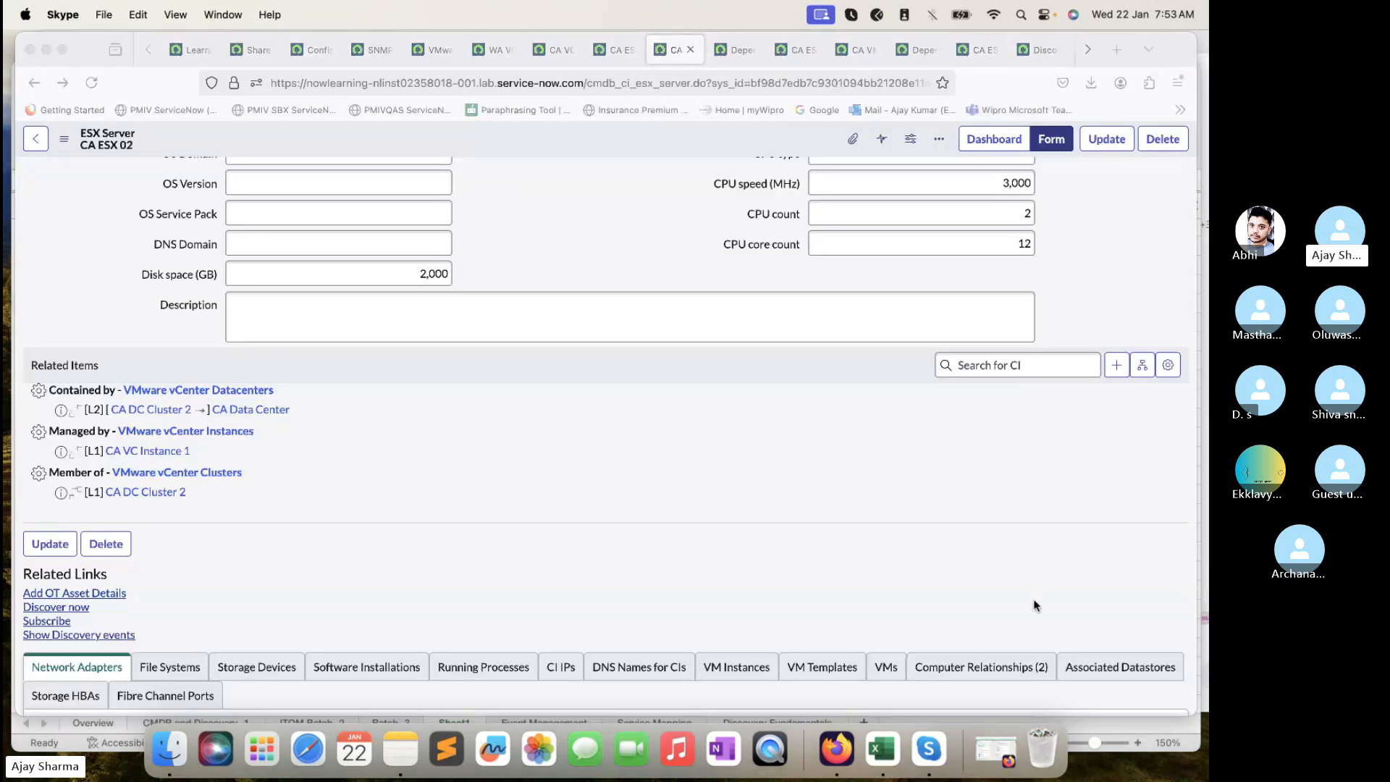
left_click(1041, 623)
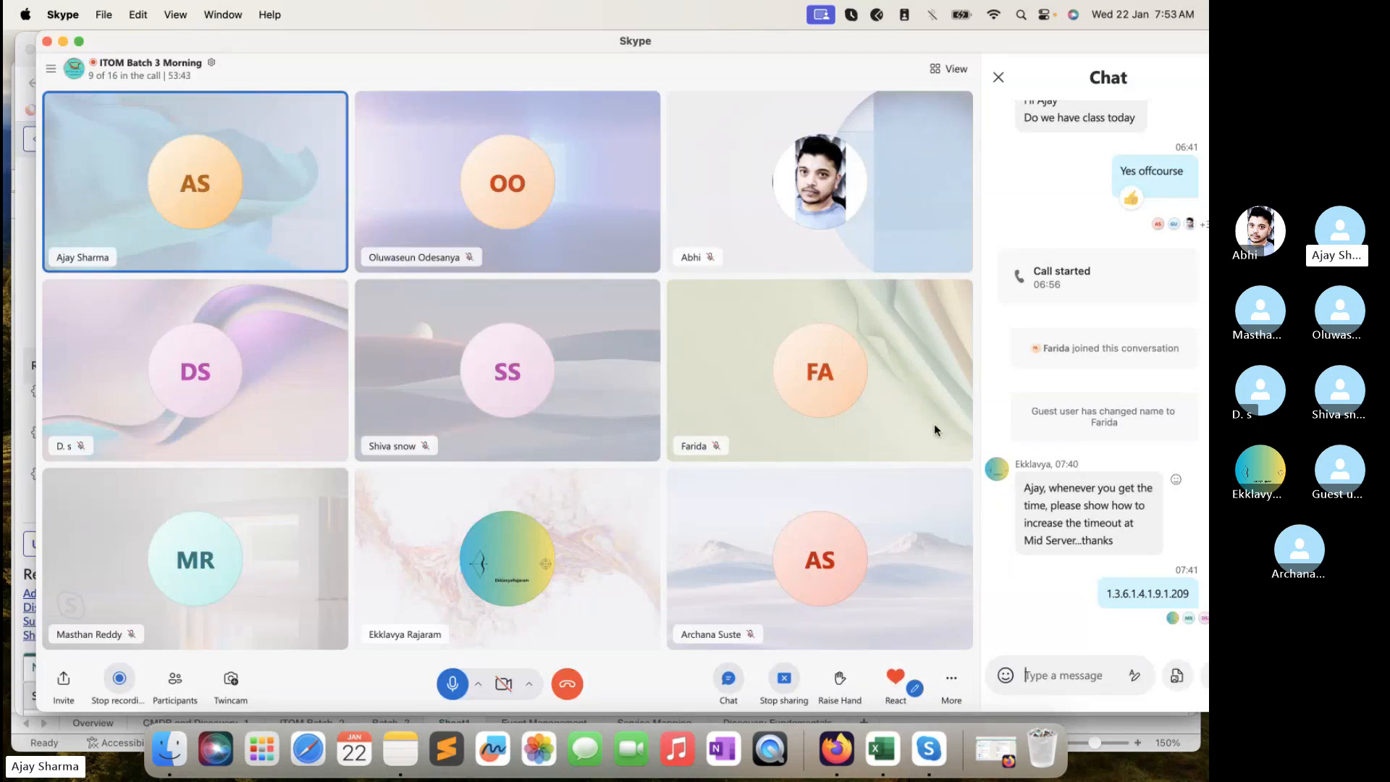
- Back in Firefox, filter the admin navigator for 'mid server' and open Discovery > MID Servers
left_click(25, 233)
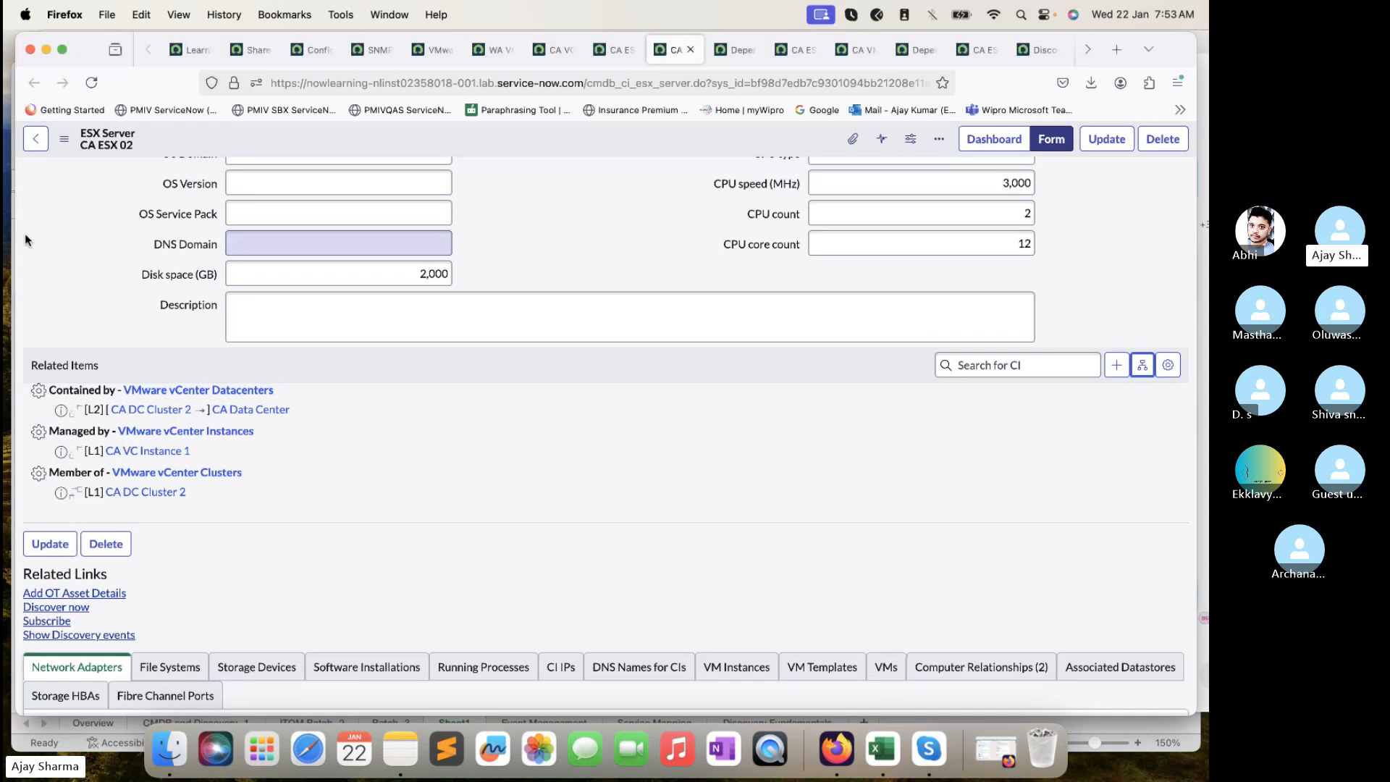
left_click(190, 49)
left_click(249, 49)
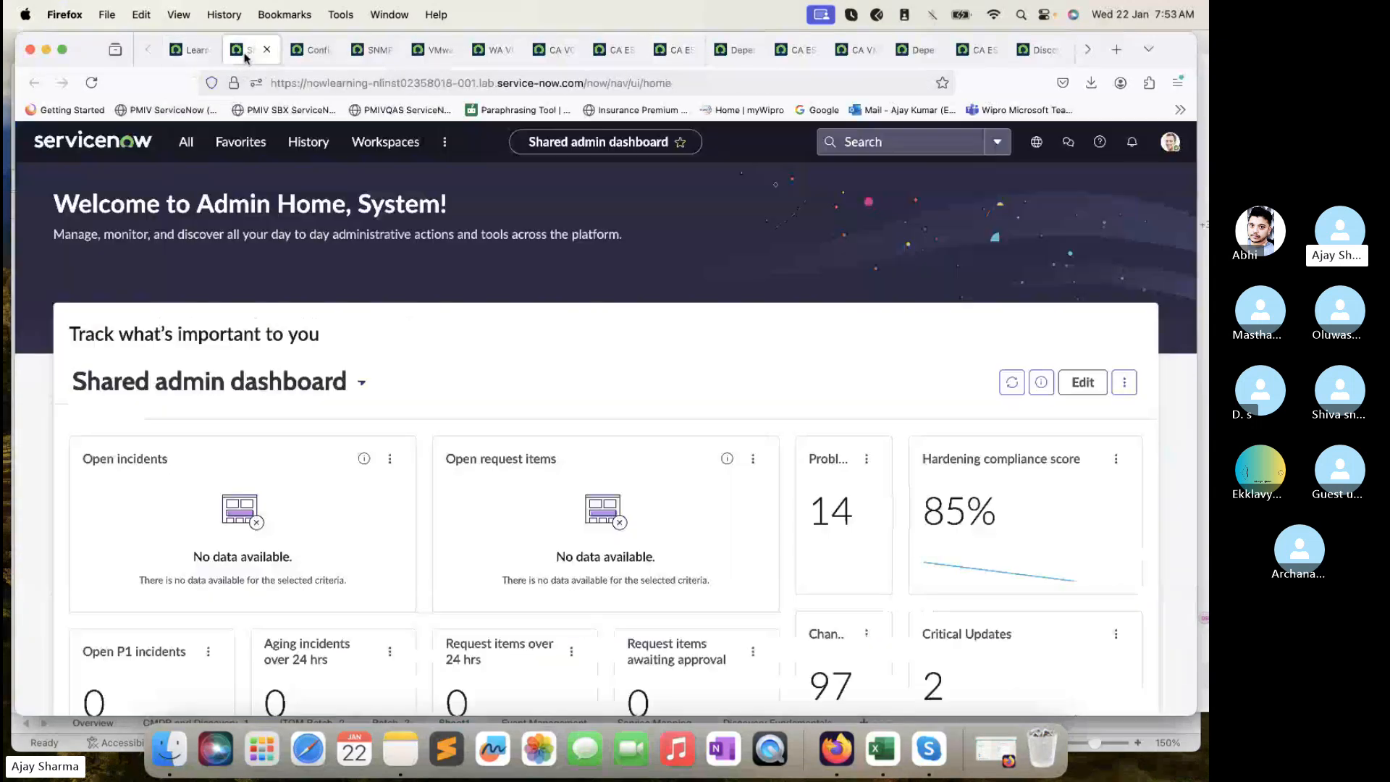
left_click(186, 141)
type("mi")
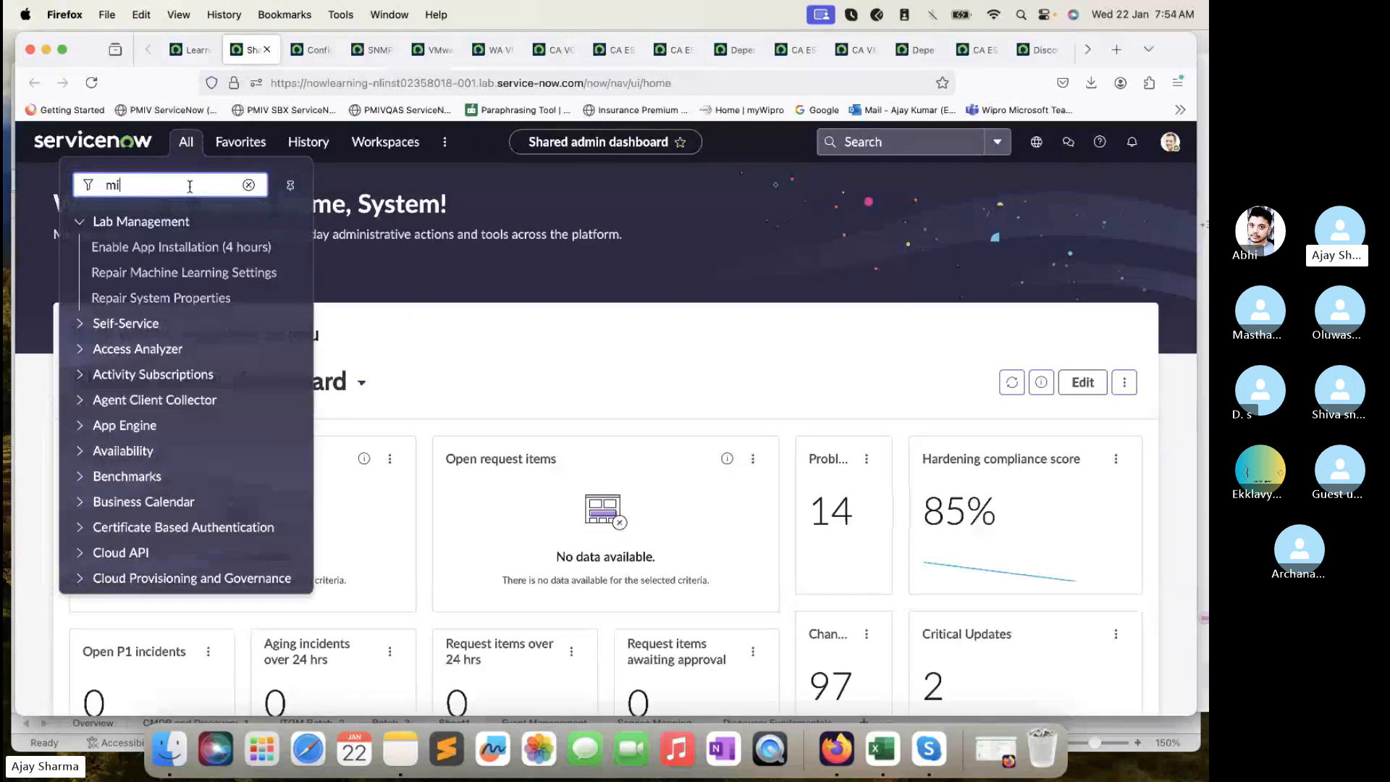
type("d server")
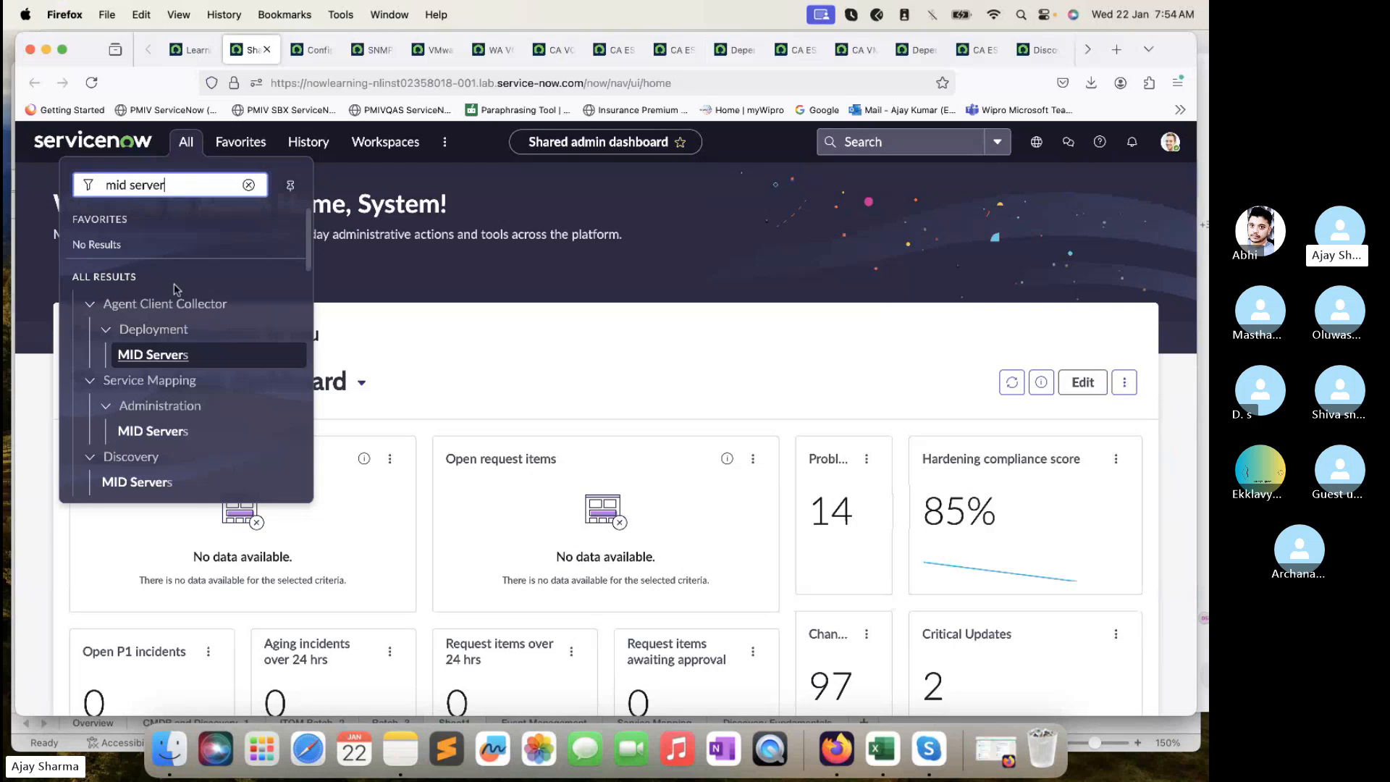
scroll(141, 478, "down", 1)
left_click(138, 462, "super")
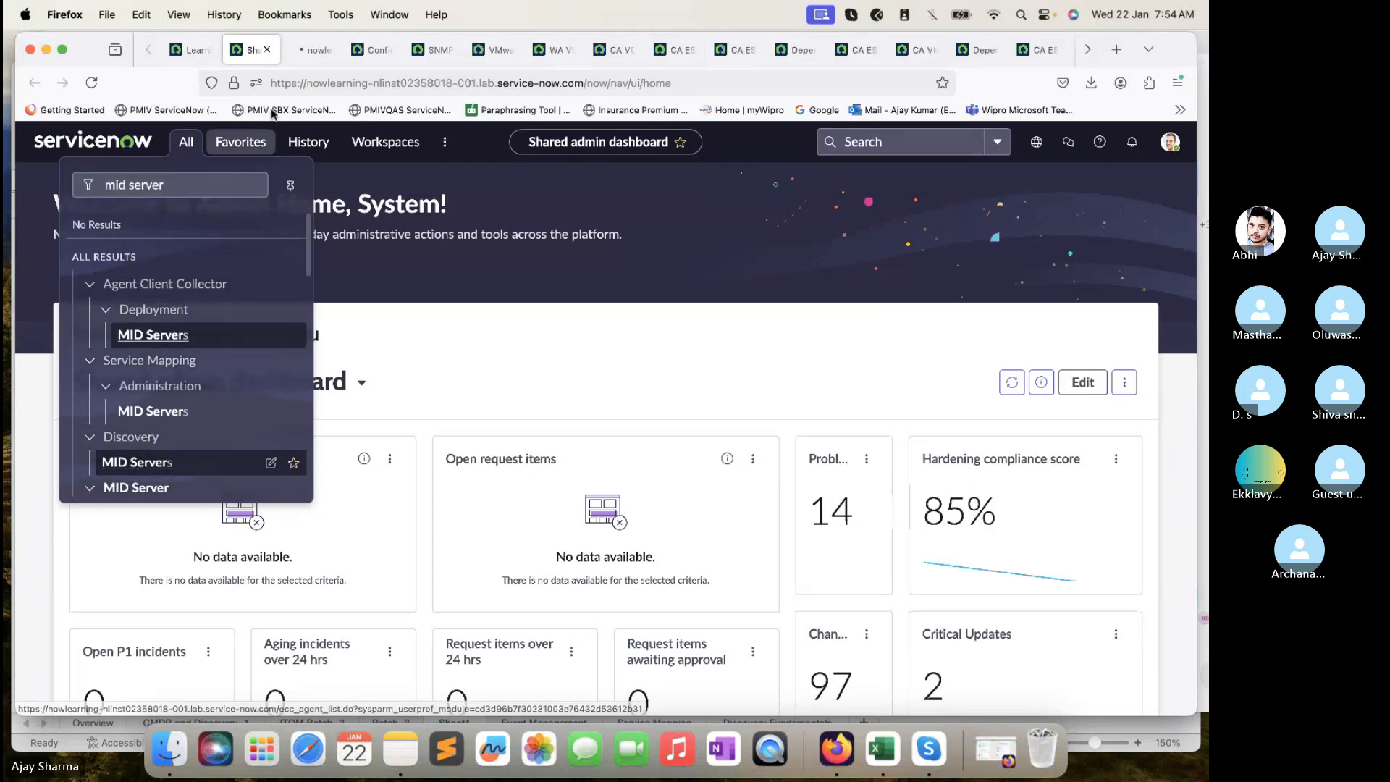
left_click(302, 49)
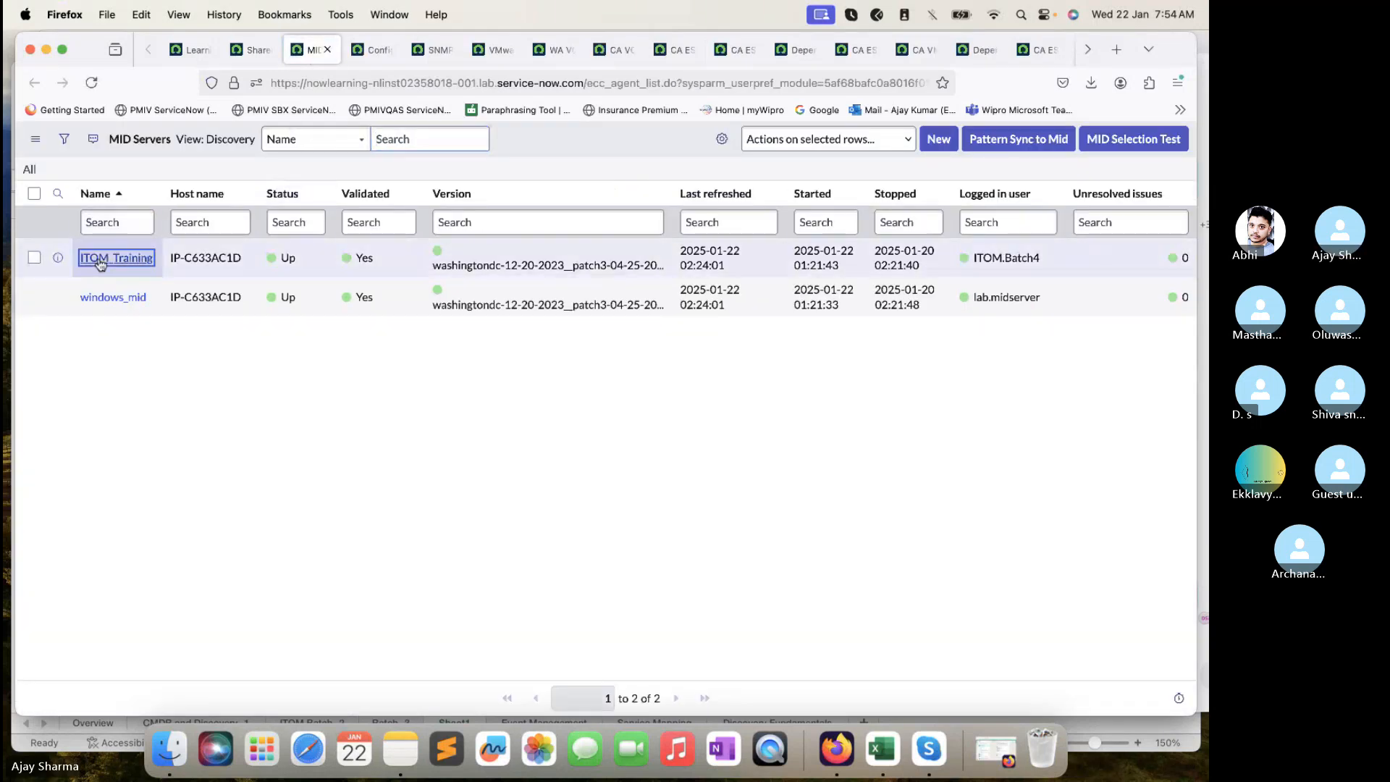
- Open the ITOM_Training MID Server and start a new entry under its Configuration Parameters
left_click(112, 259)
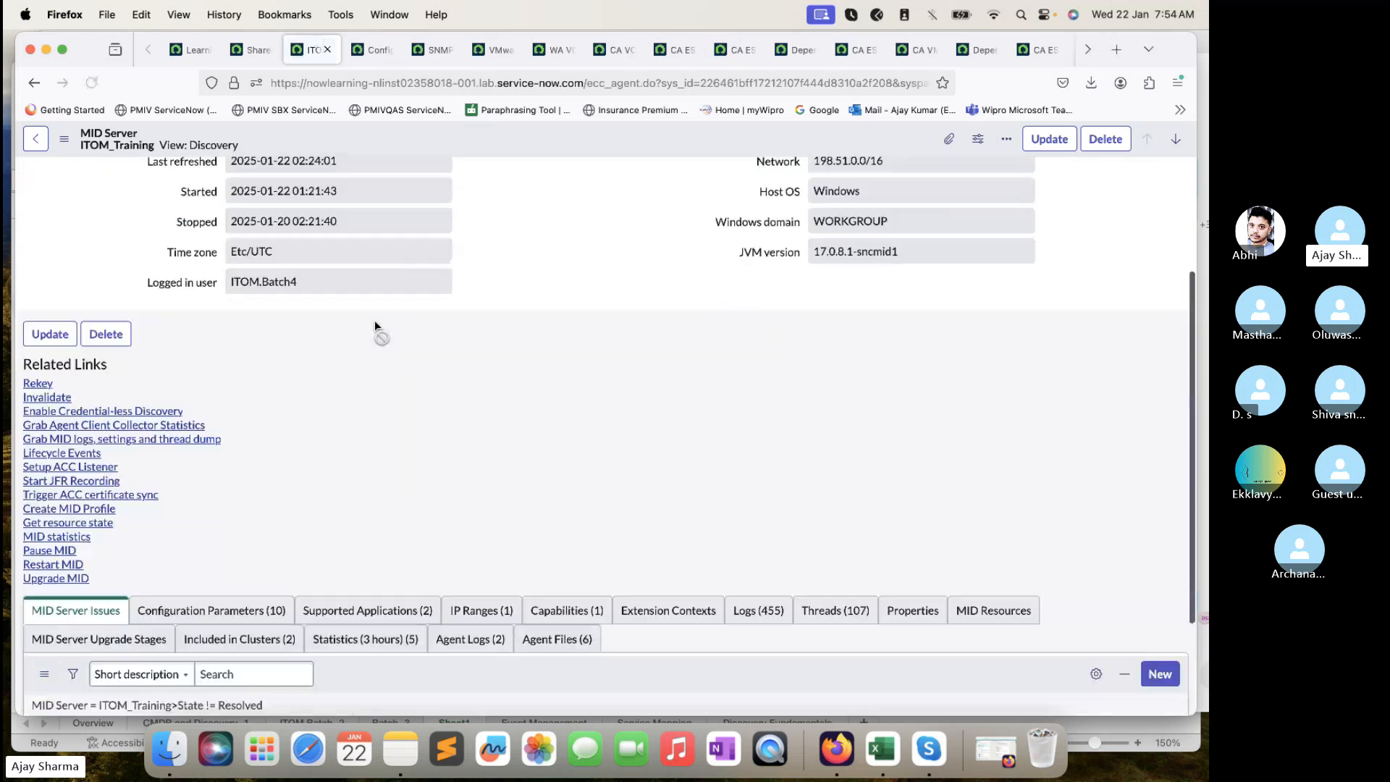
scroll(375, 325, "down", 3)
left_click(264, 473)
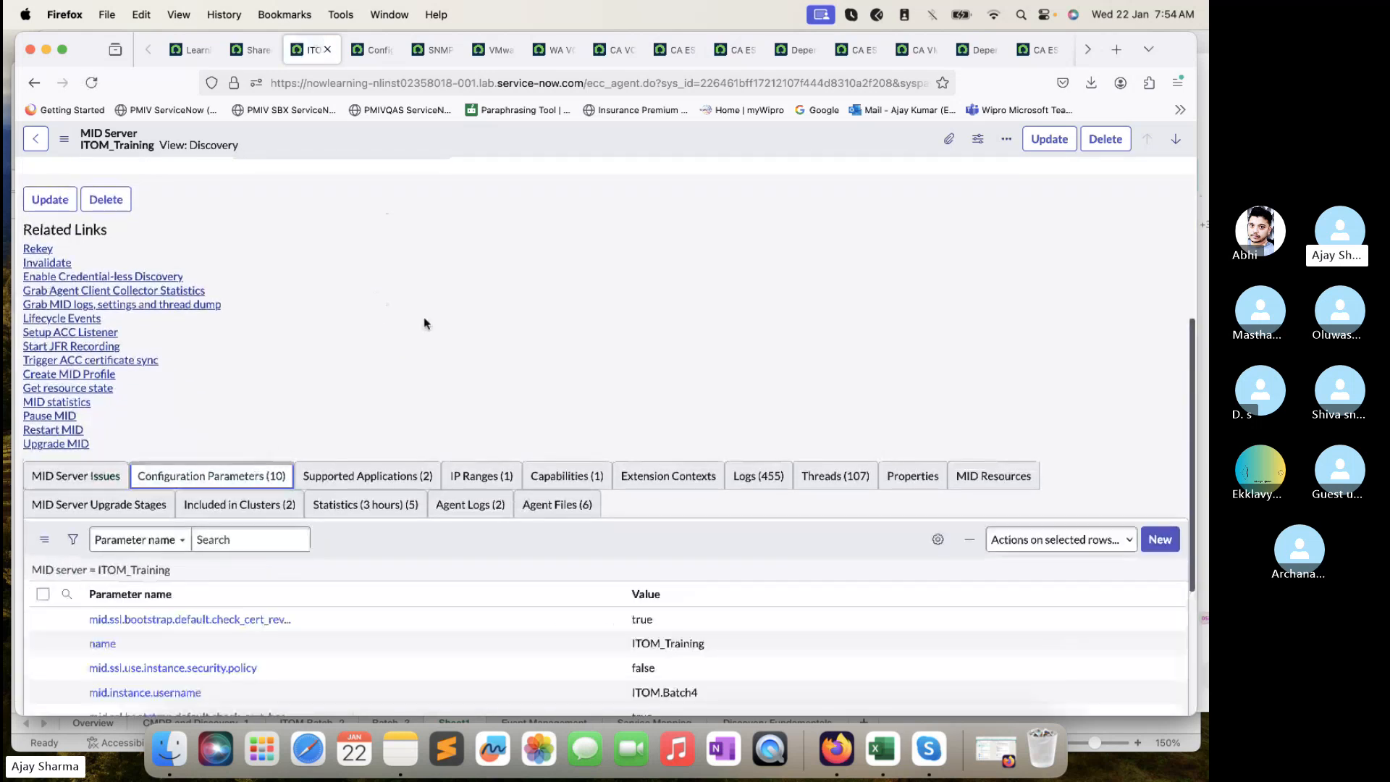
scroll(425, 323, "down", 4)
left_click(1159, 308)
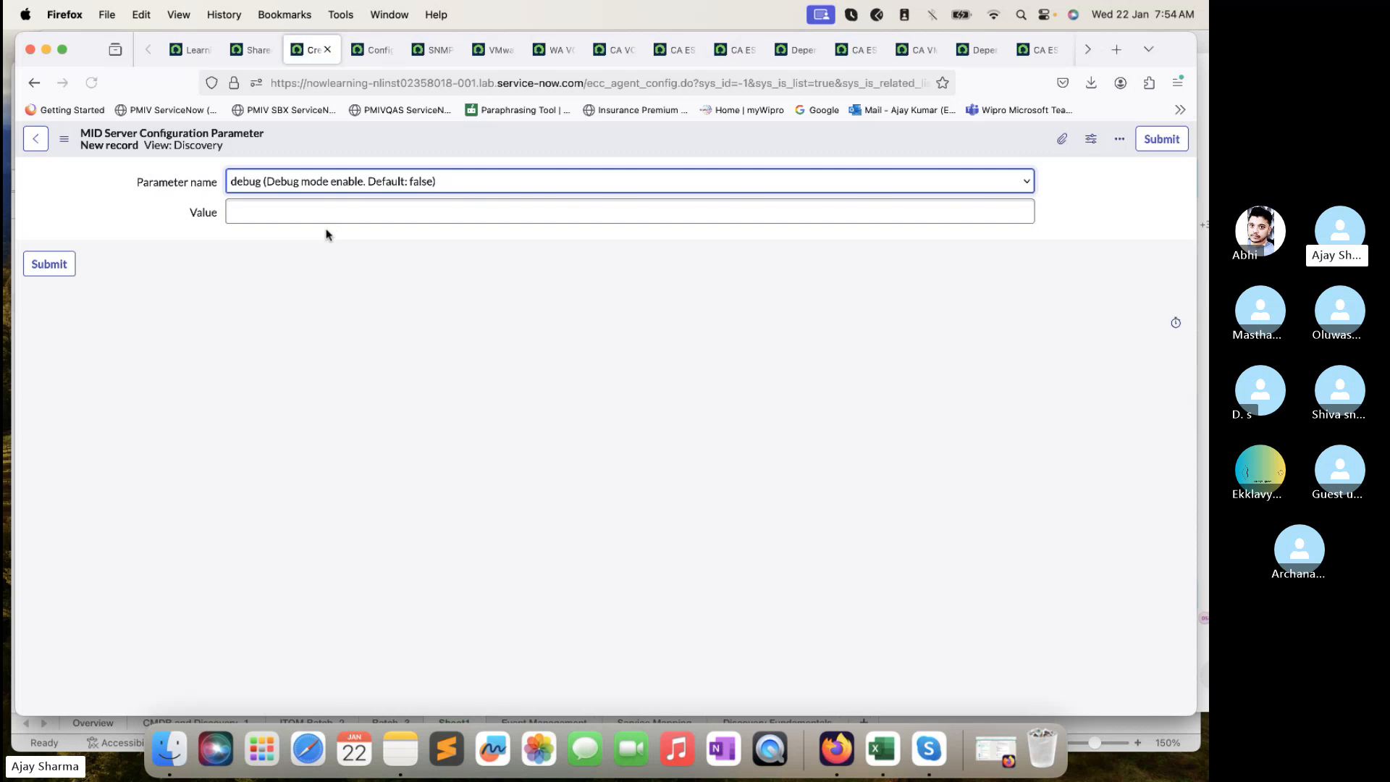
- Browse the Parameter name dropdown for timeout entries, then close it leaving debug selected
left_click(479, 187)
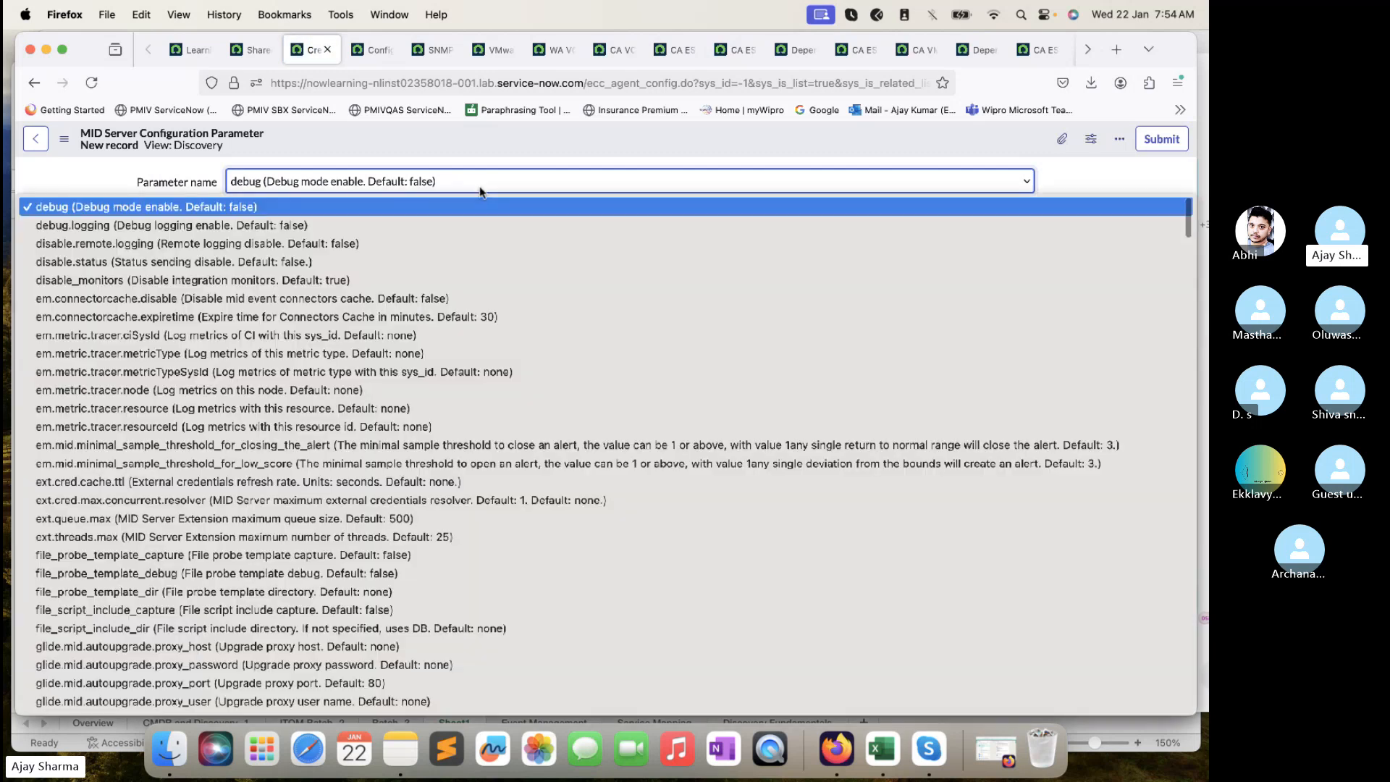
scroll(476, 484, "down", 20)
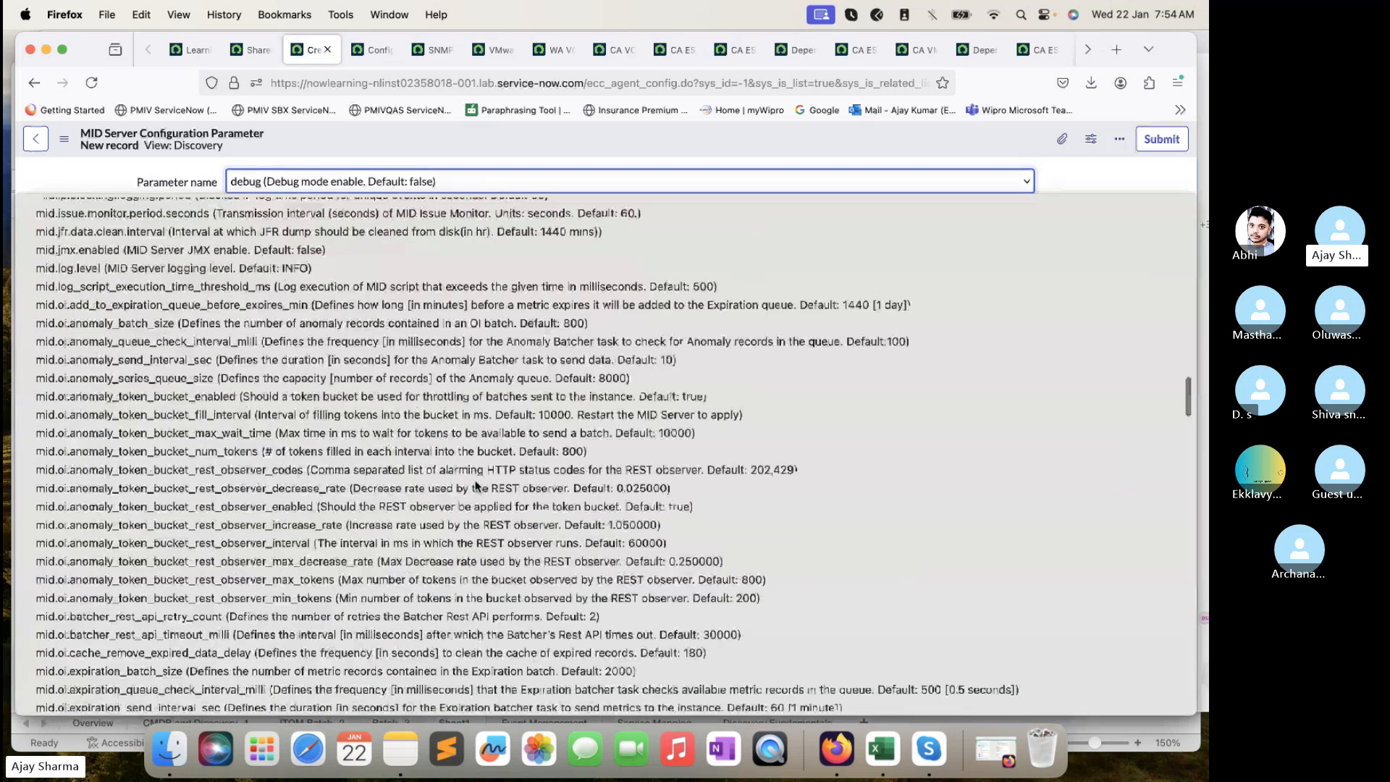
scroll(476, 484, "up", 6)
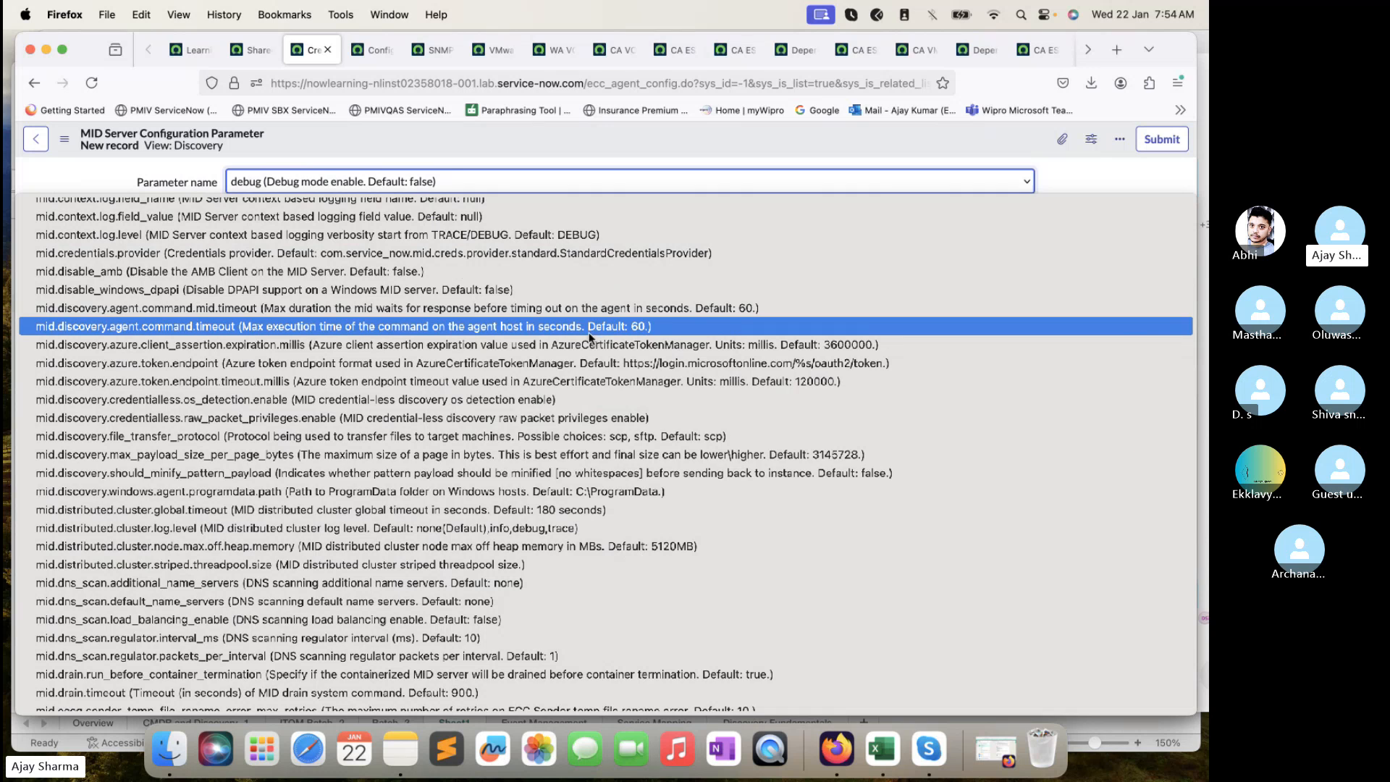
scroll(326, 561, "down", 5)
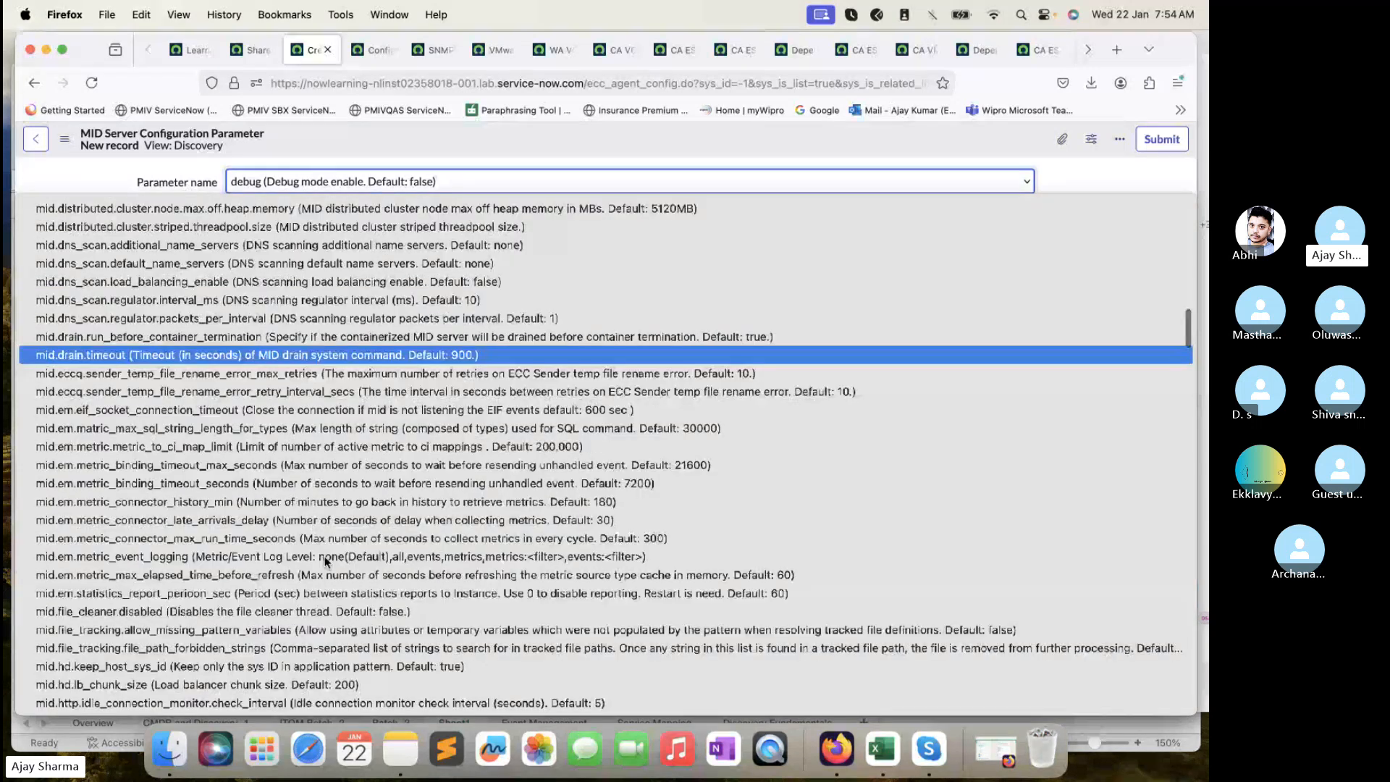
scroll(326, 561, "down", 8)
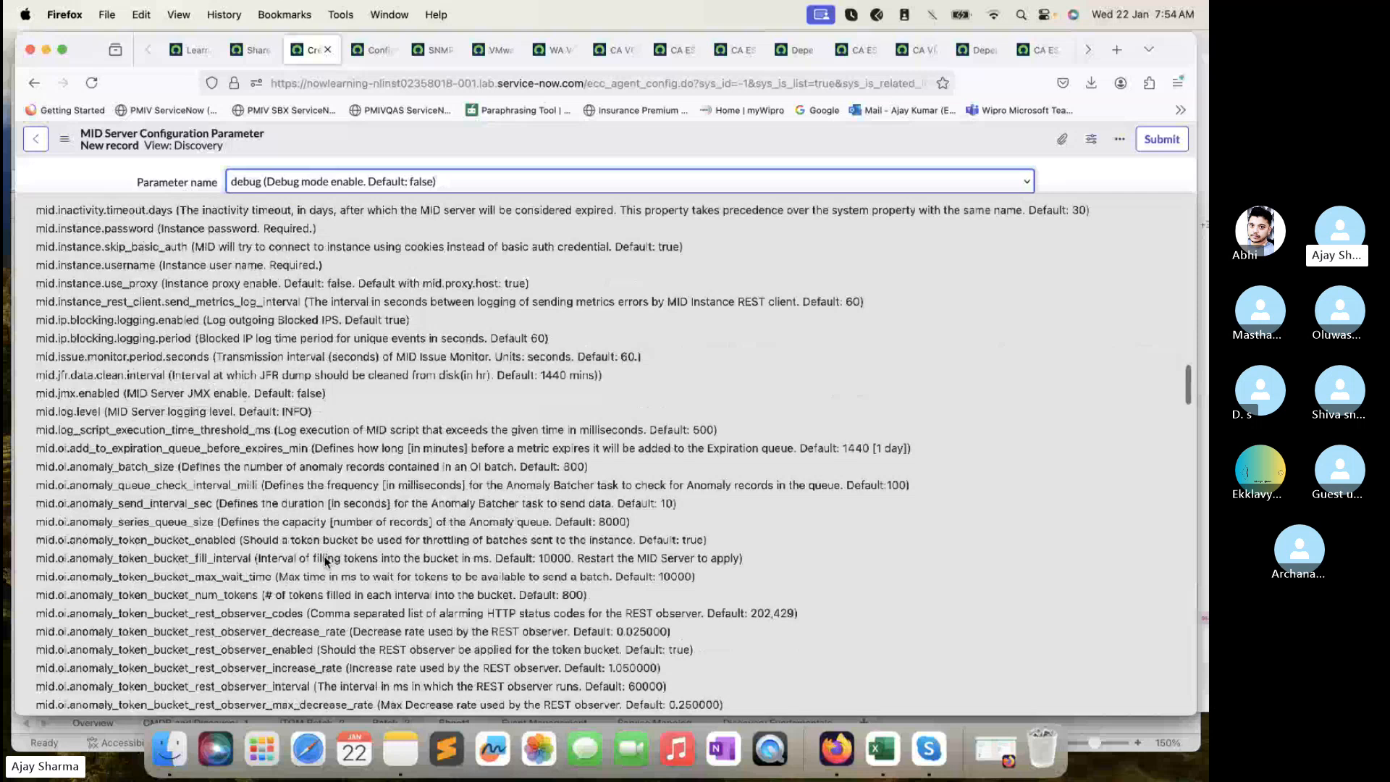
scroll(325, 559, "down", 10)
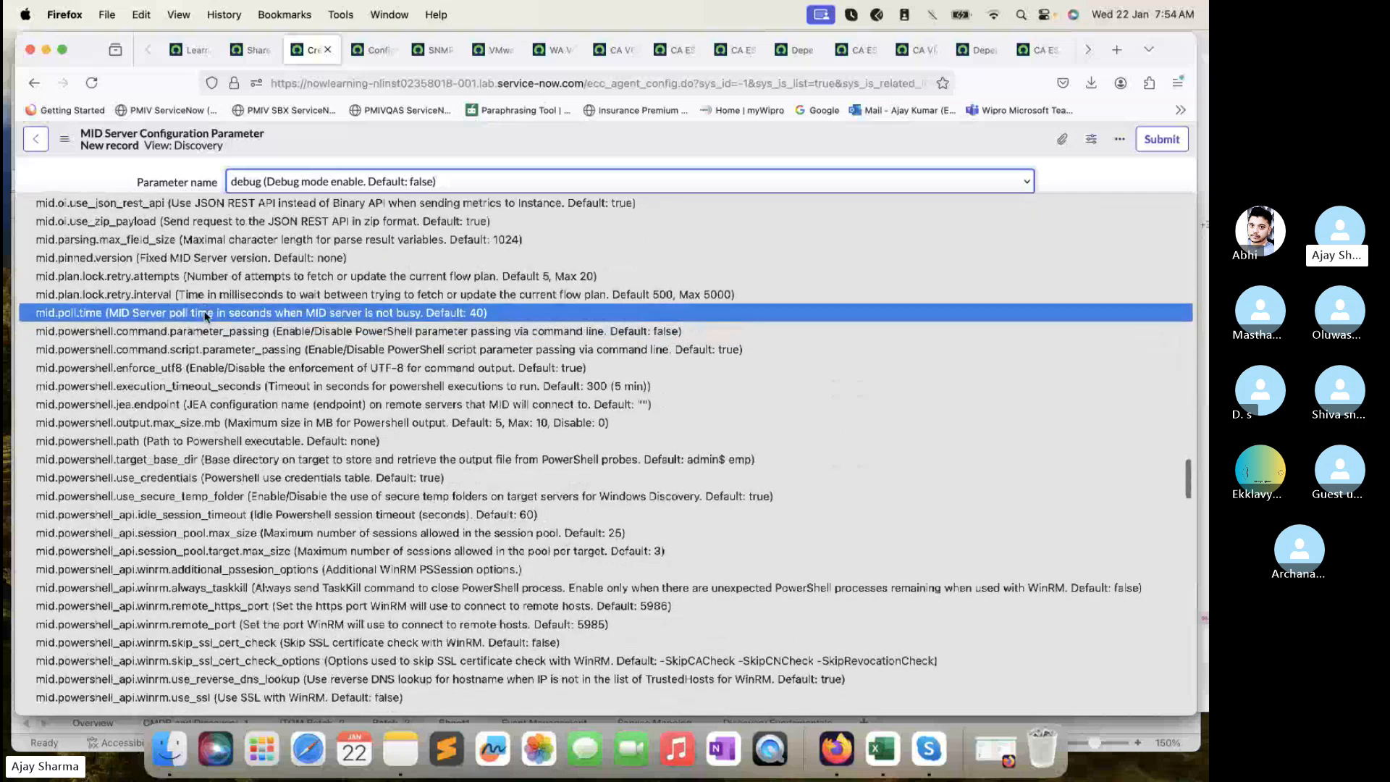
scroll(219, 461, "down", 4)
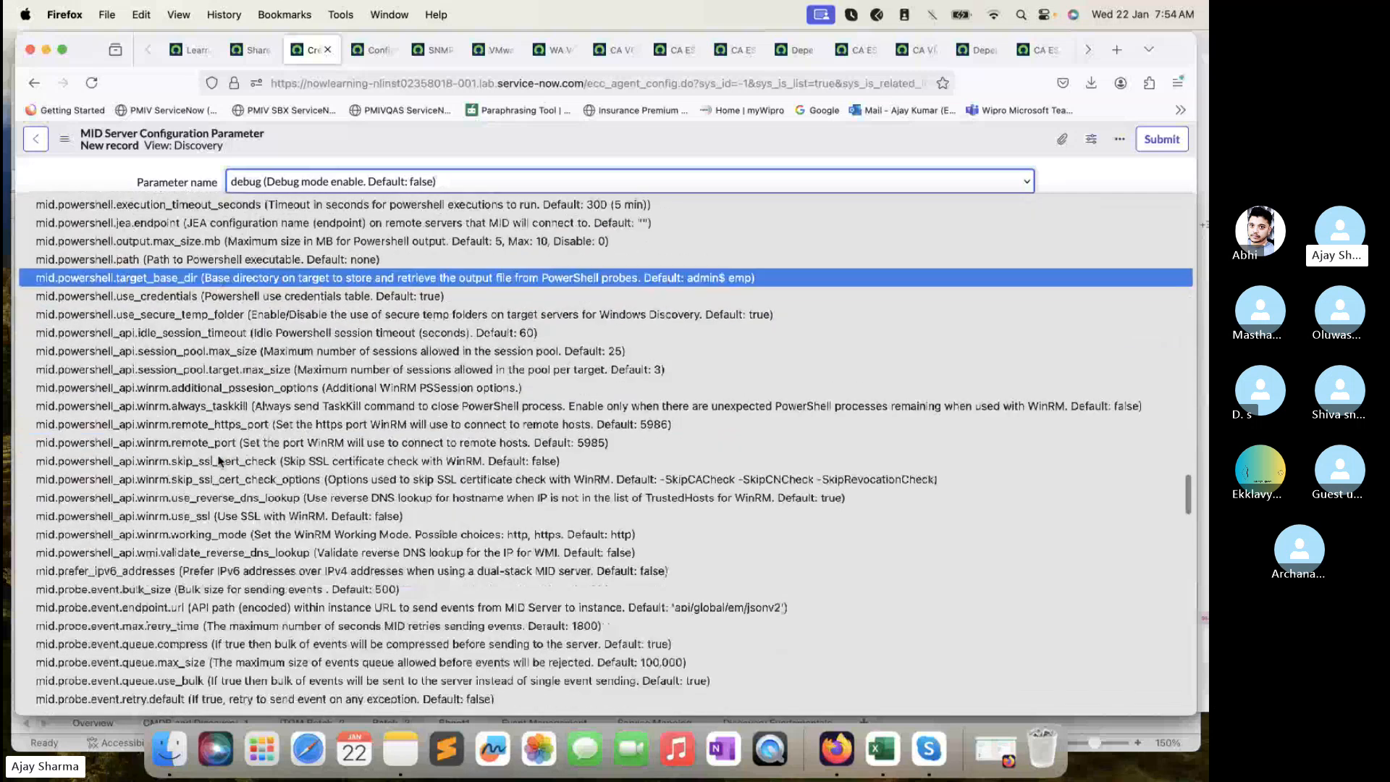
scroll(219, 461, "down", 2)
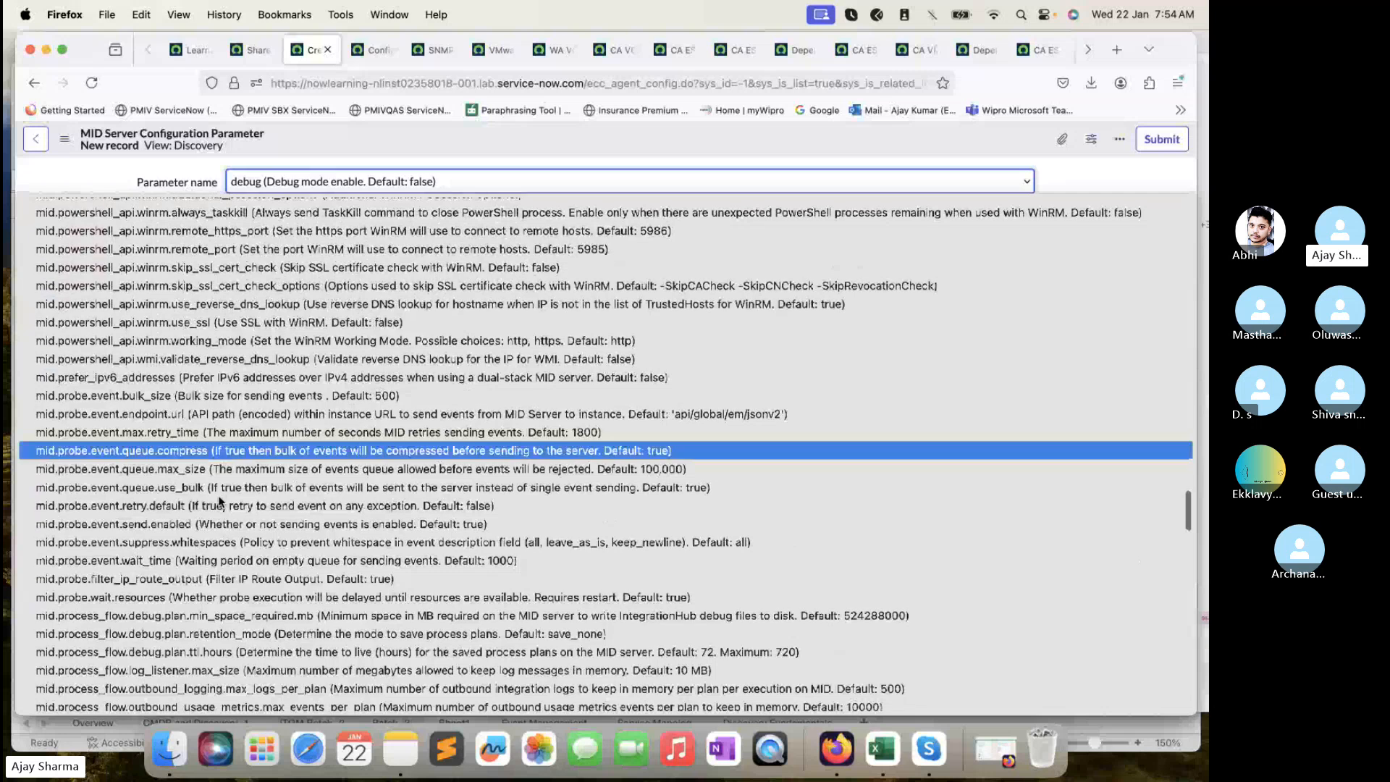
scroll(234, 566, "down", 6)
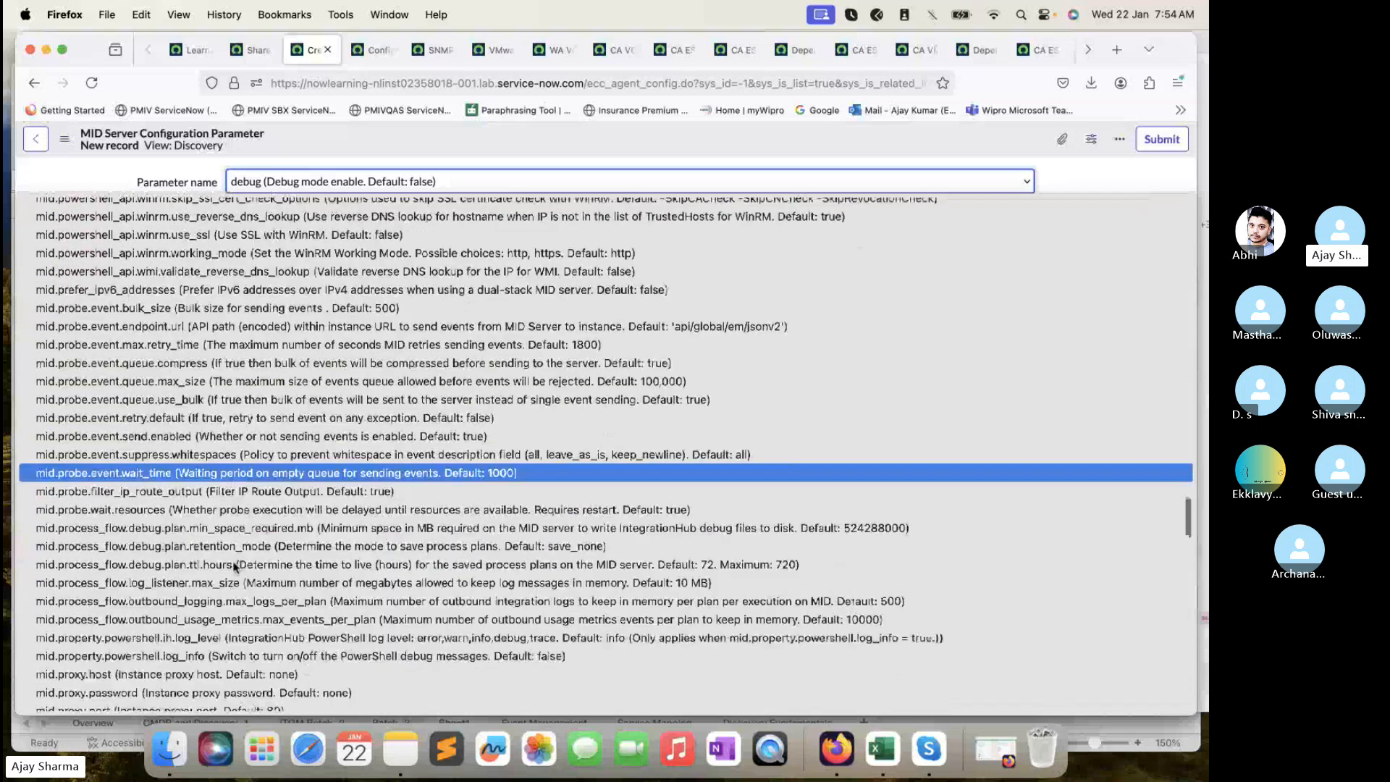
scroll(234, 566, "down", 6)
scroll(234, 566, "down", 3)
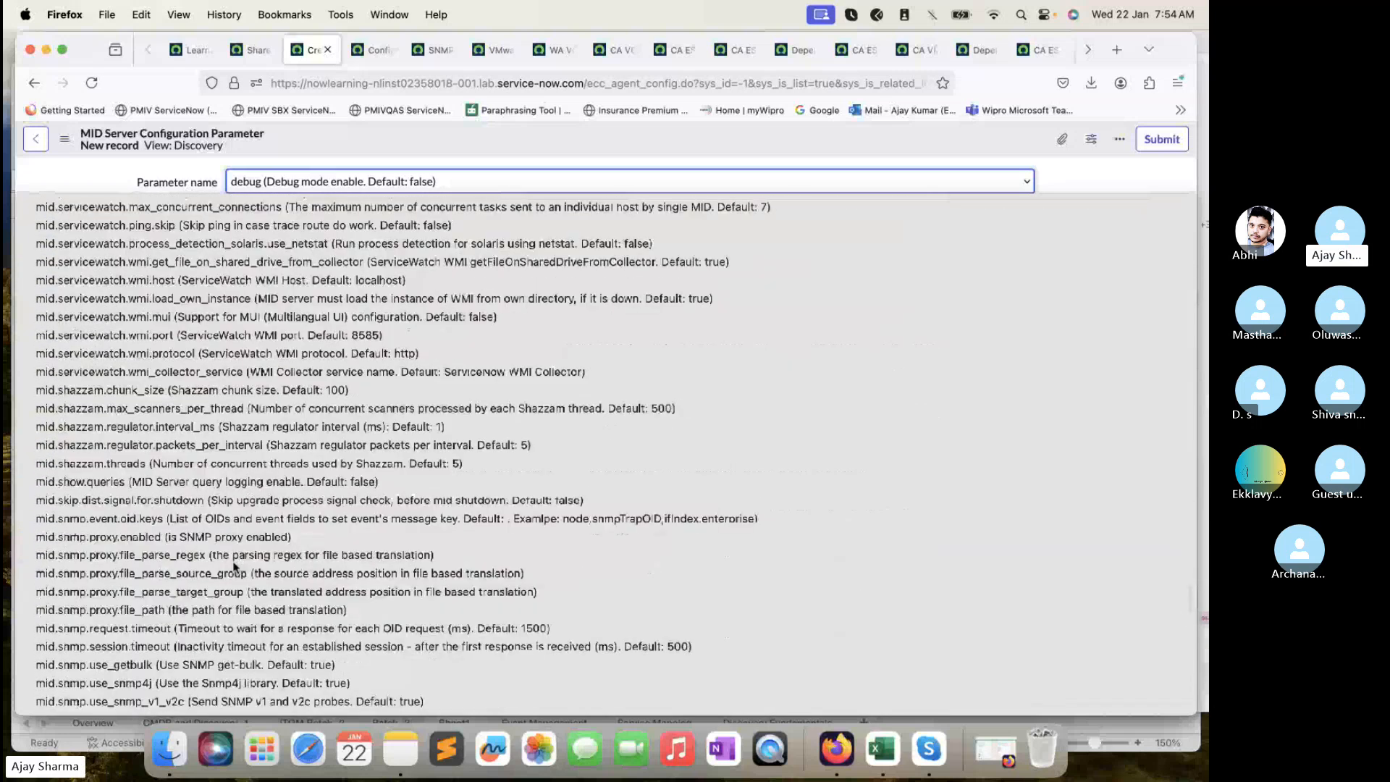
scroll(234, 566, "up", 2)
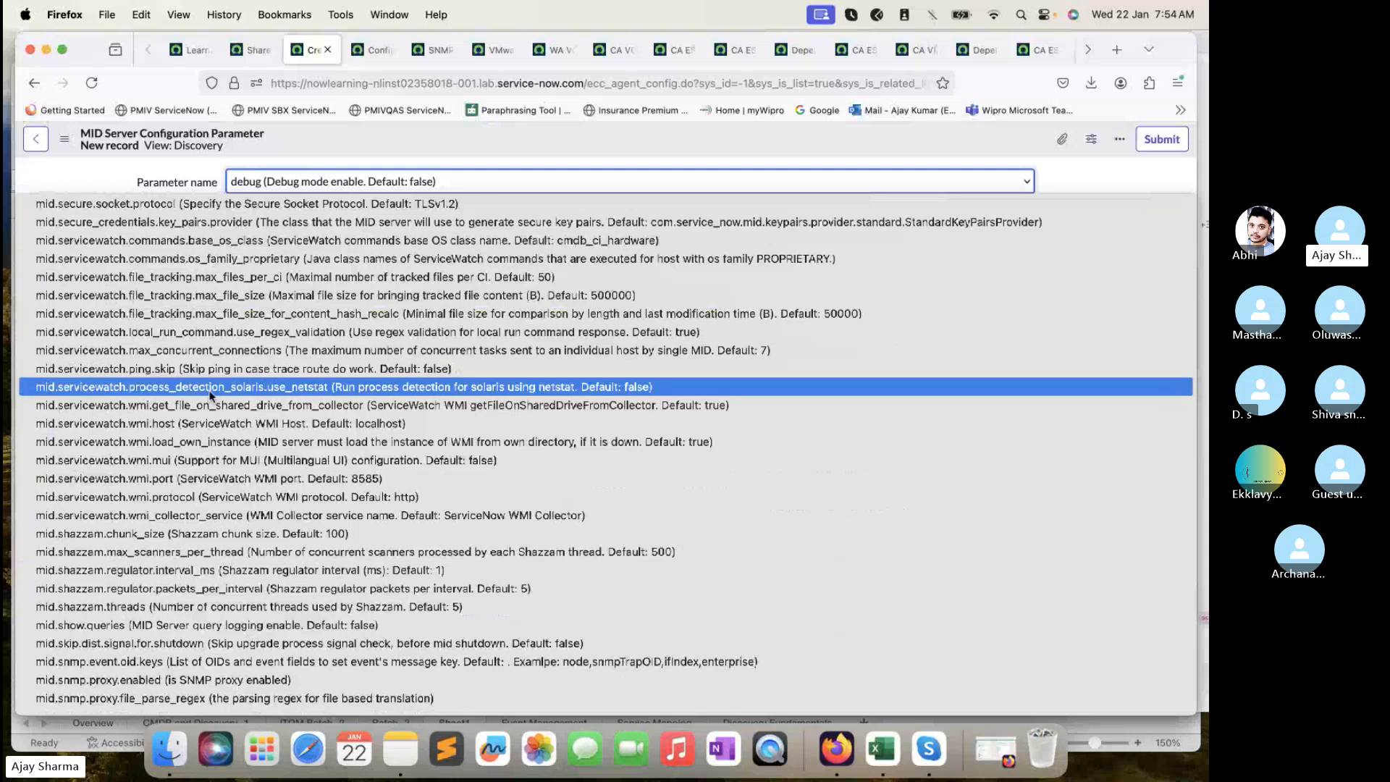
scroll(181, 385, "down", 3)
scroll(150, 496, "down", 1)
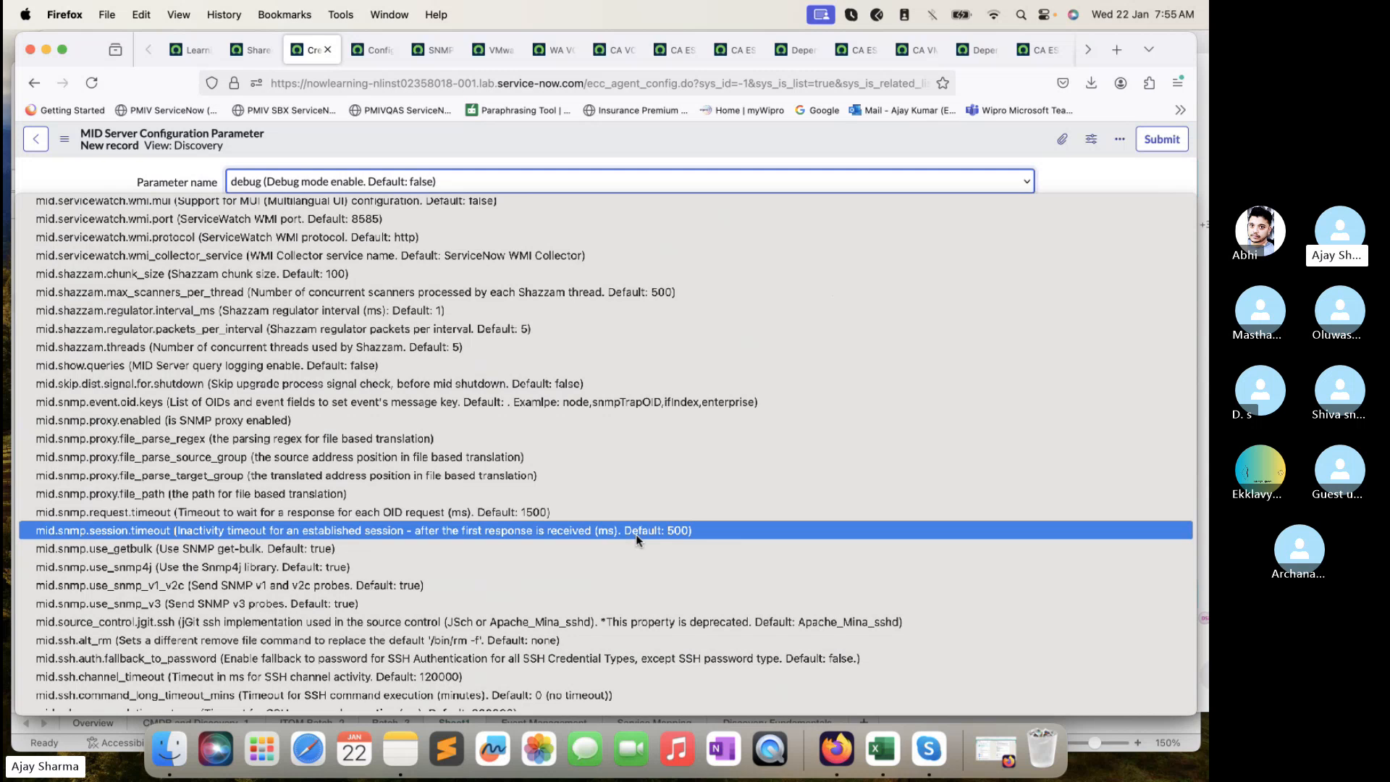
scroll(636, 534, "down", 8)
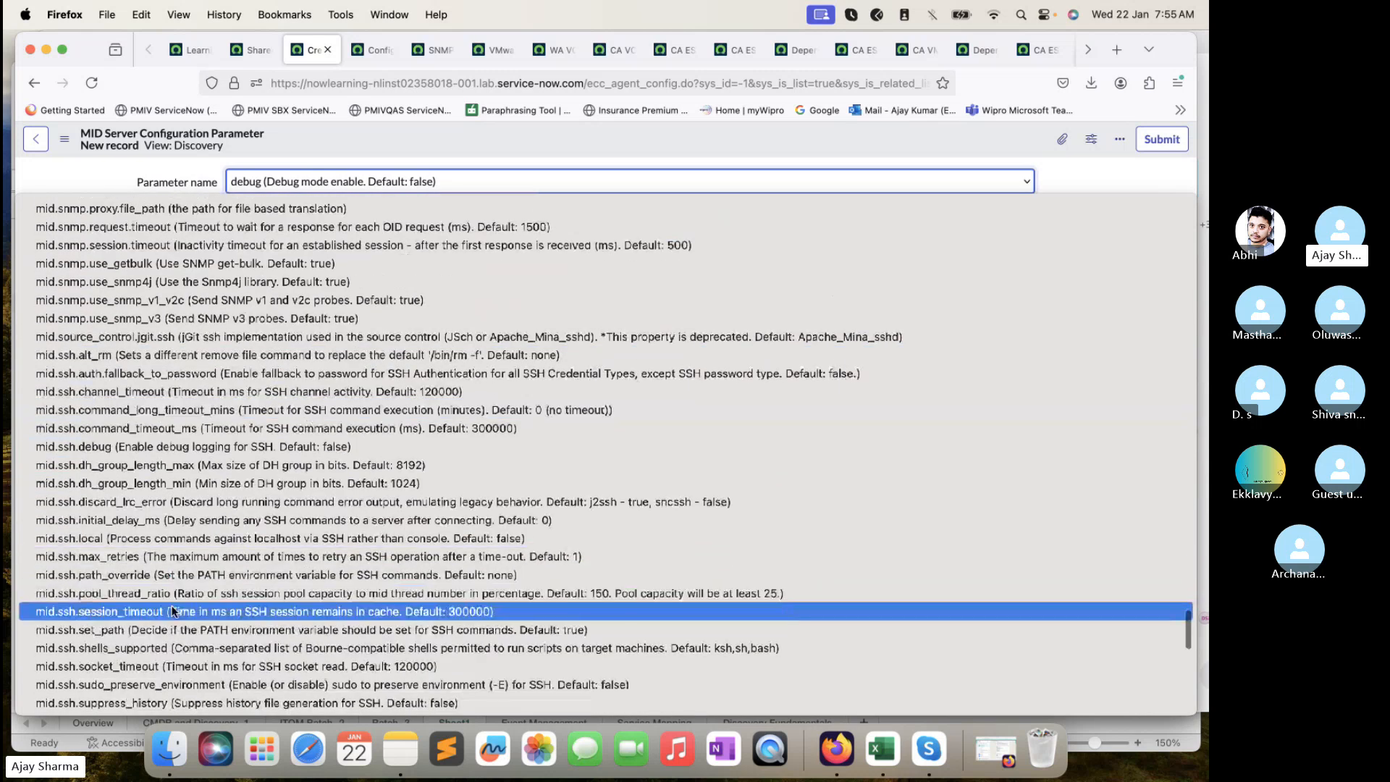
scroll(172, 606, "down", 4)
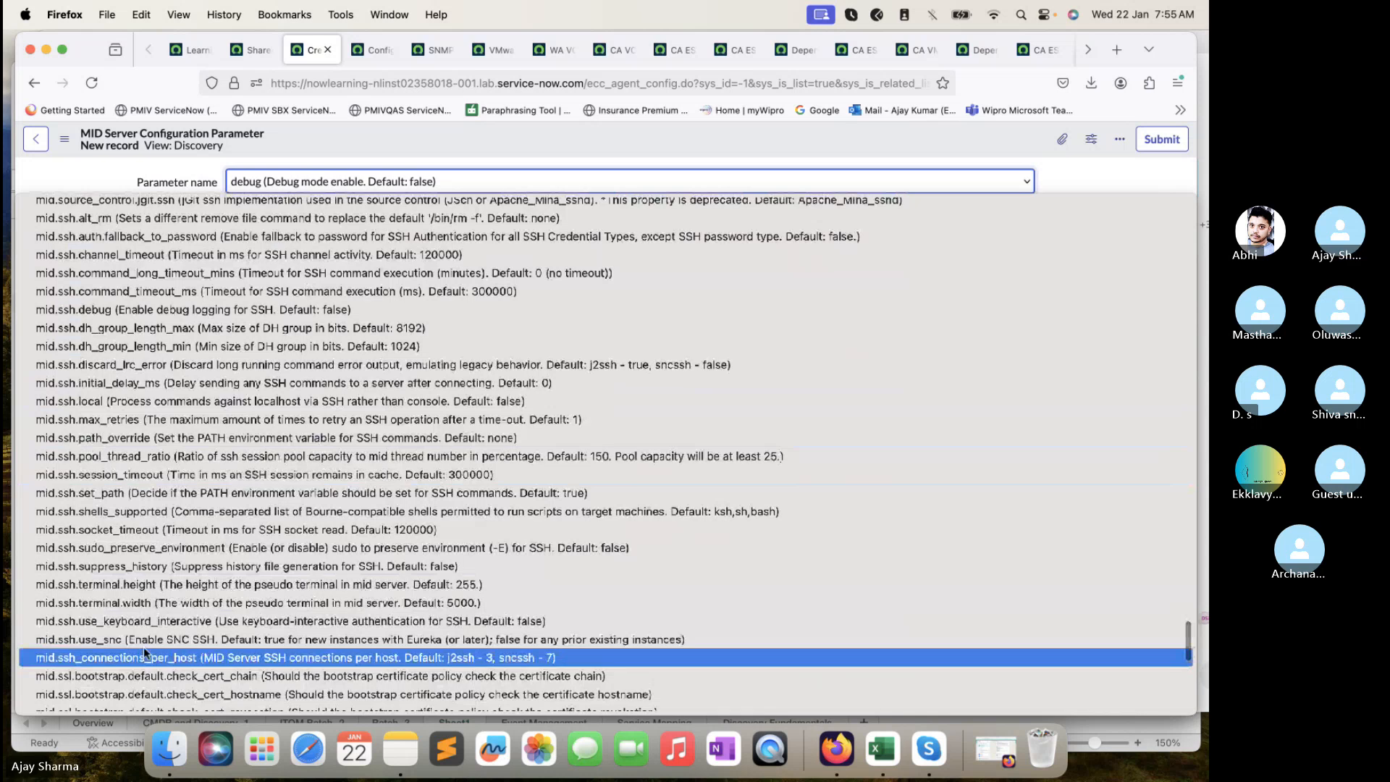
scroll(142, 645, "down", 1)
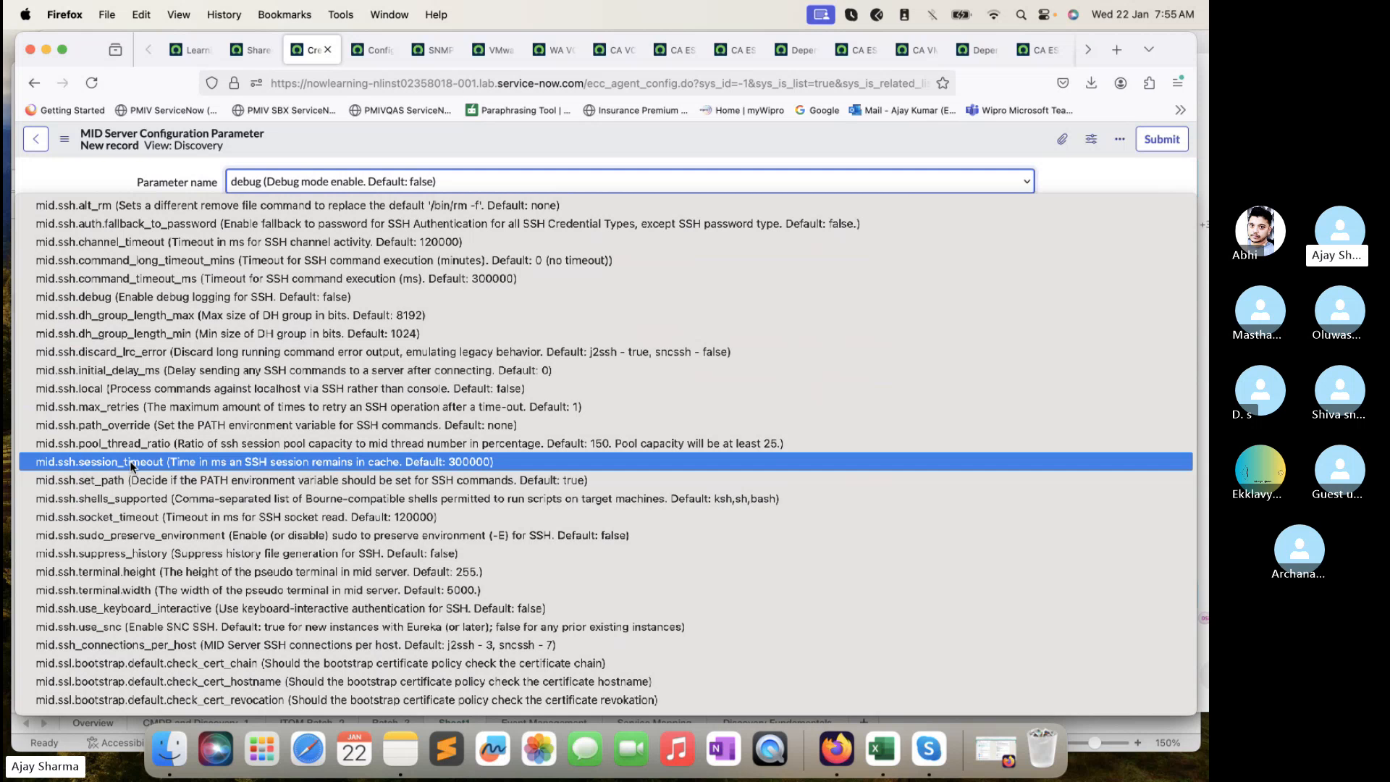
scroll(217, 326, "up", 15)
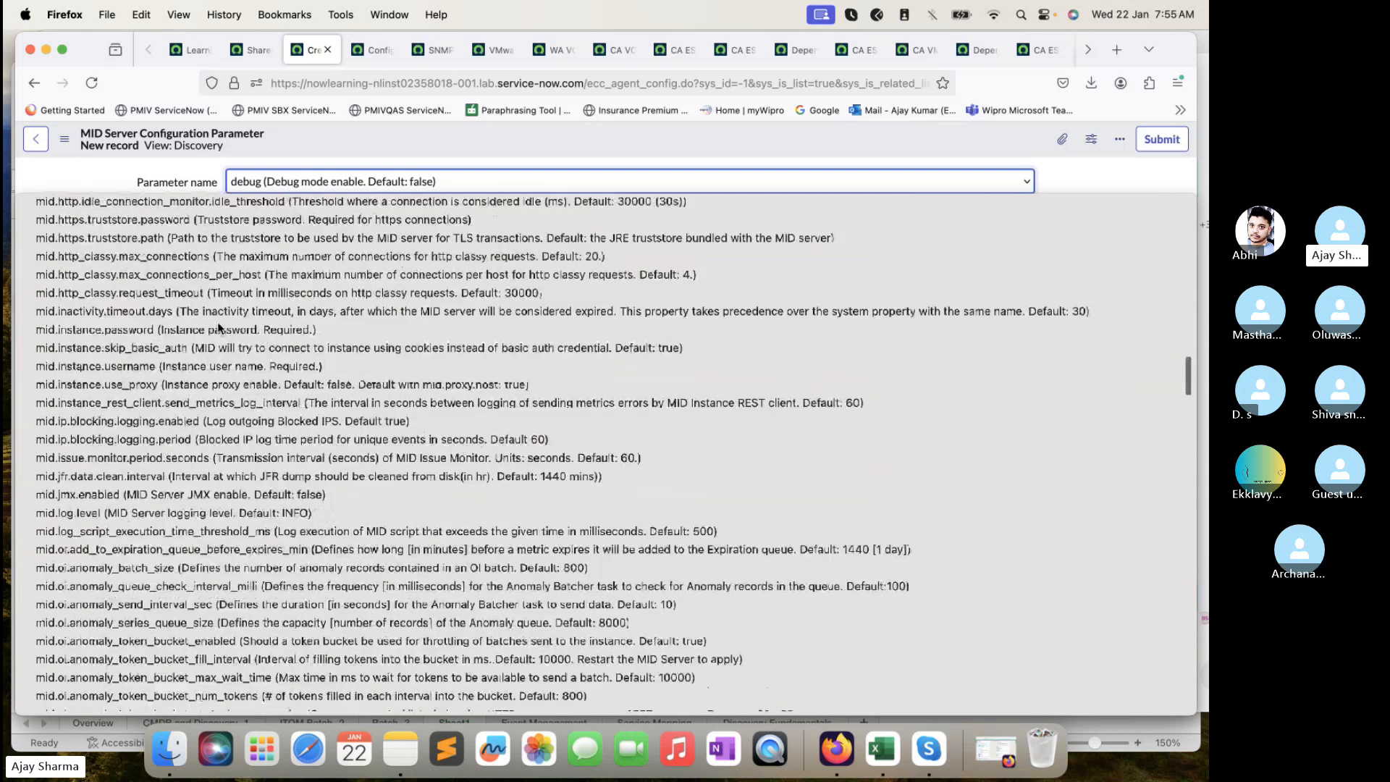
scroll(217, 325, "up", 15)
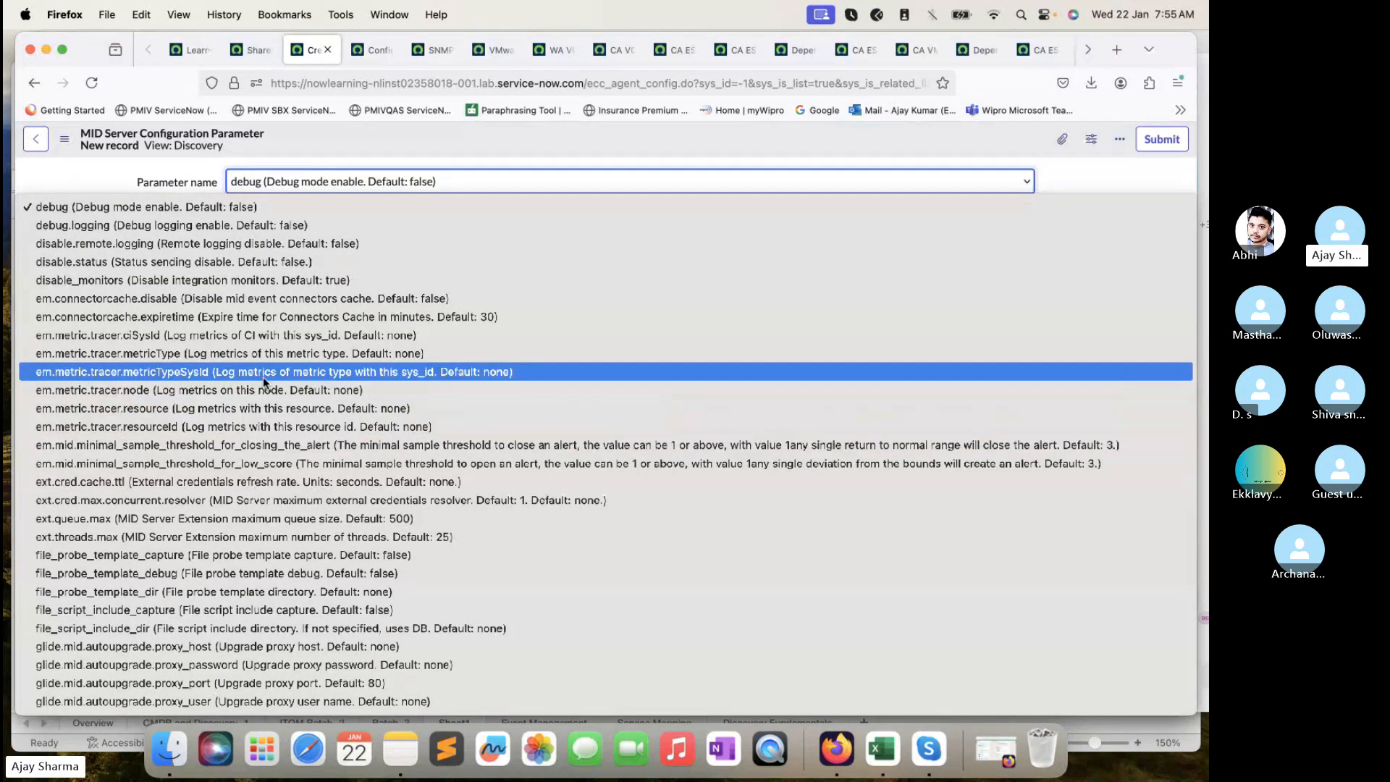
scroll(262, 376, "down", 1)
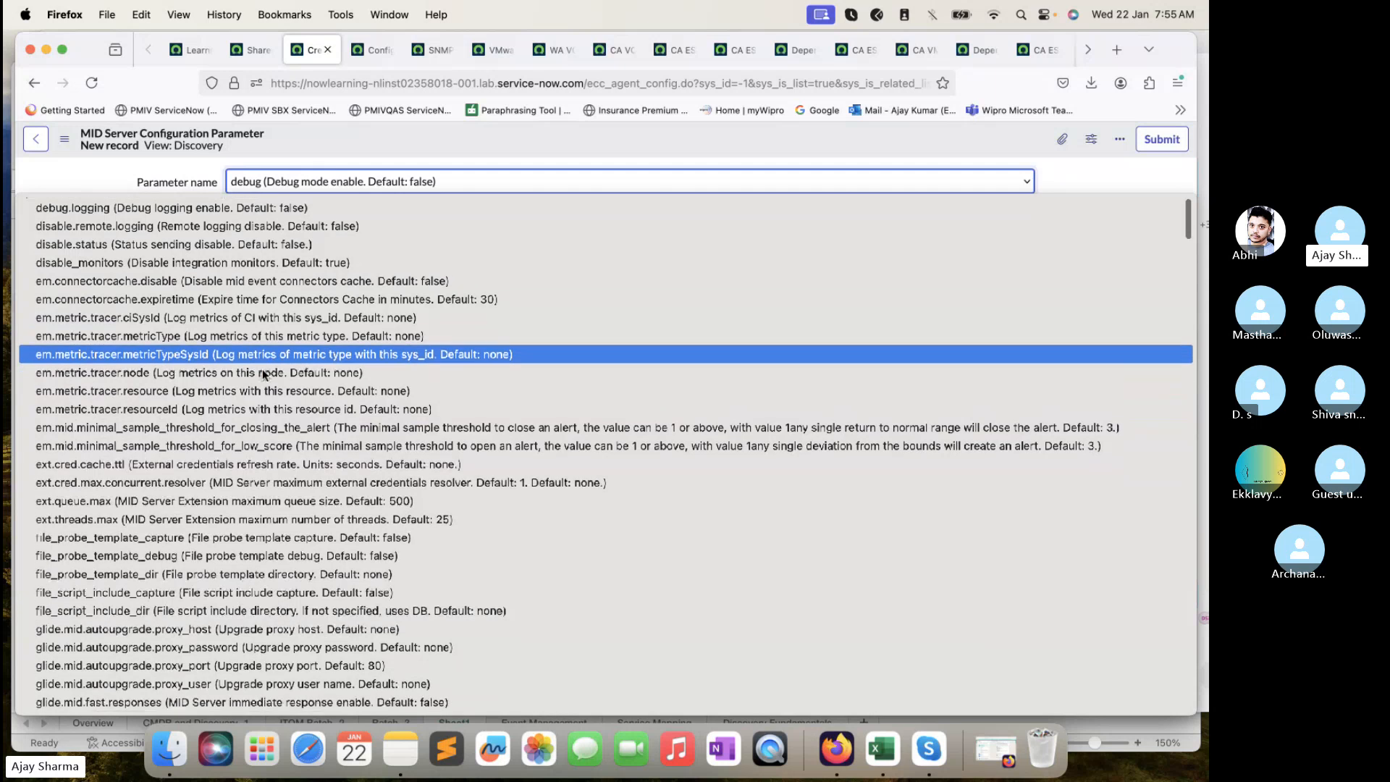
scroll(263, 373, "down", 15)
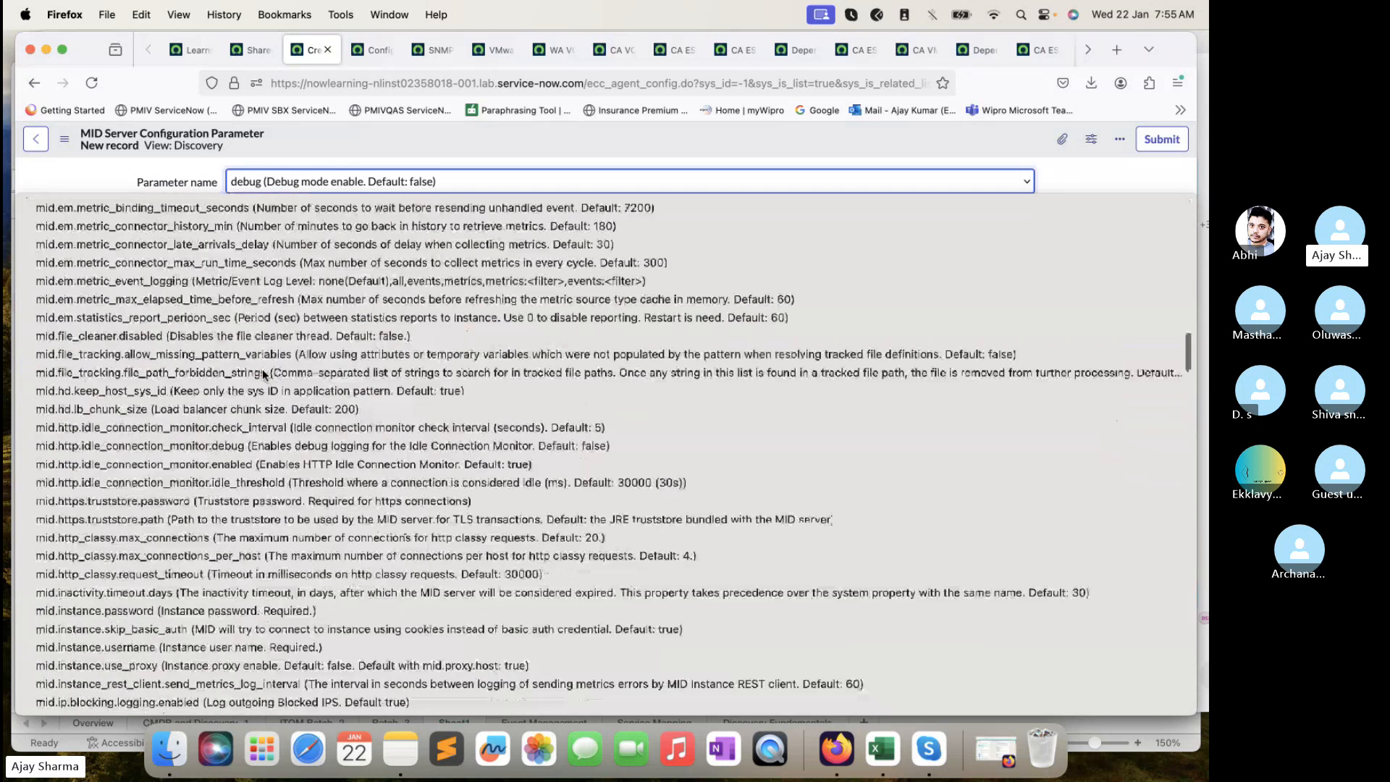
left_click(116, 168)
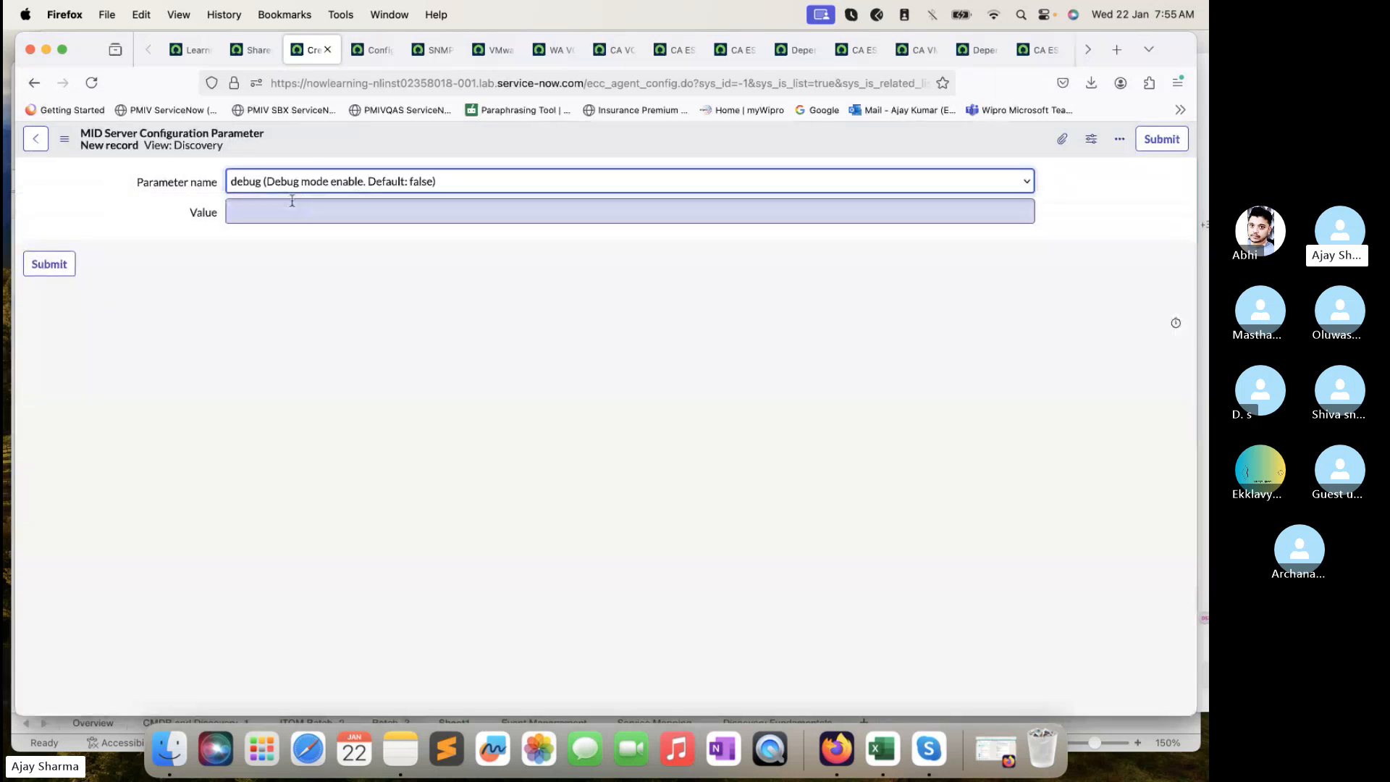
- Pick debug.logging as the parameter, go back to the ITOM_Training record, then bring Skype forward
left_click(400, 190)
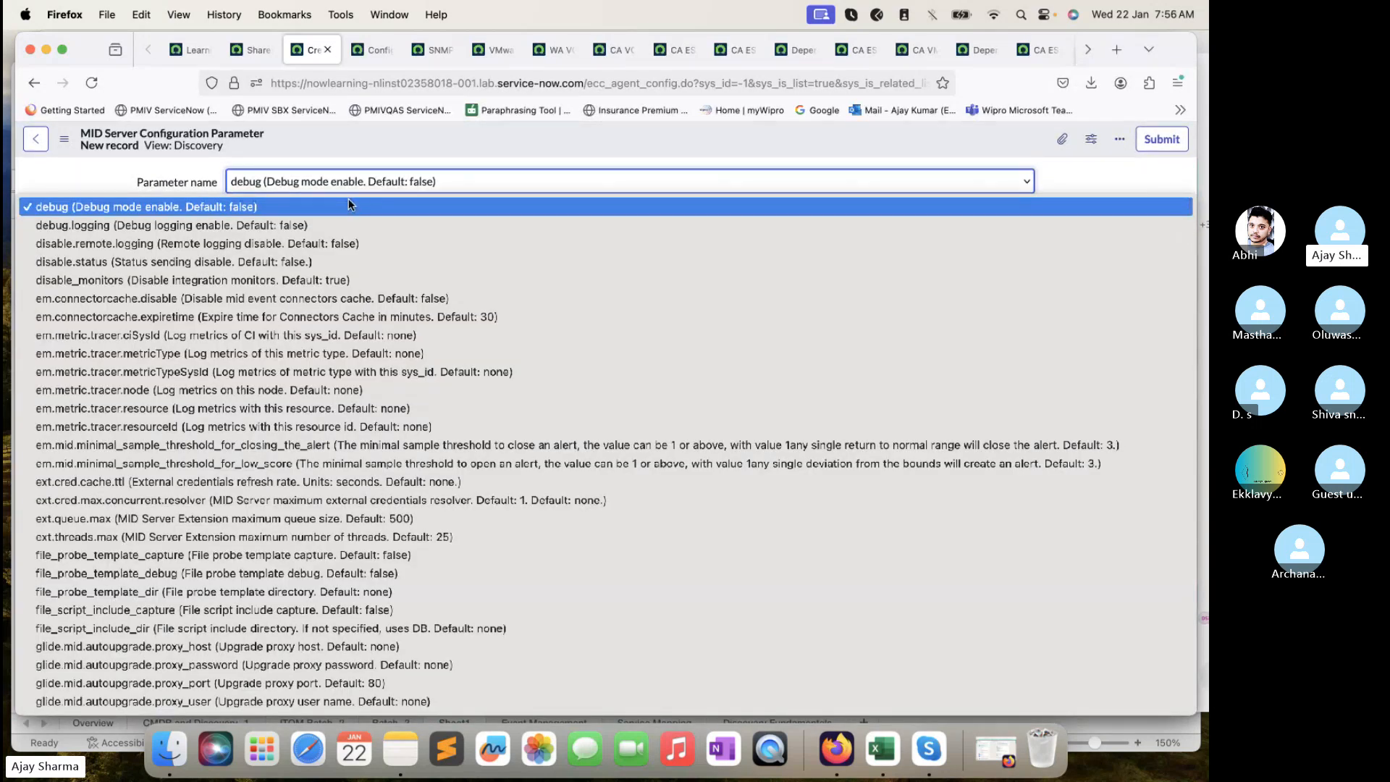
left_click(217, 225)
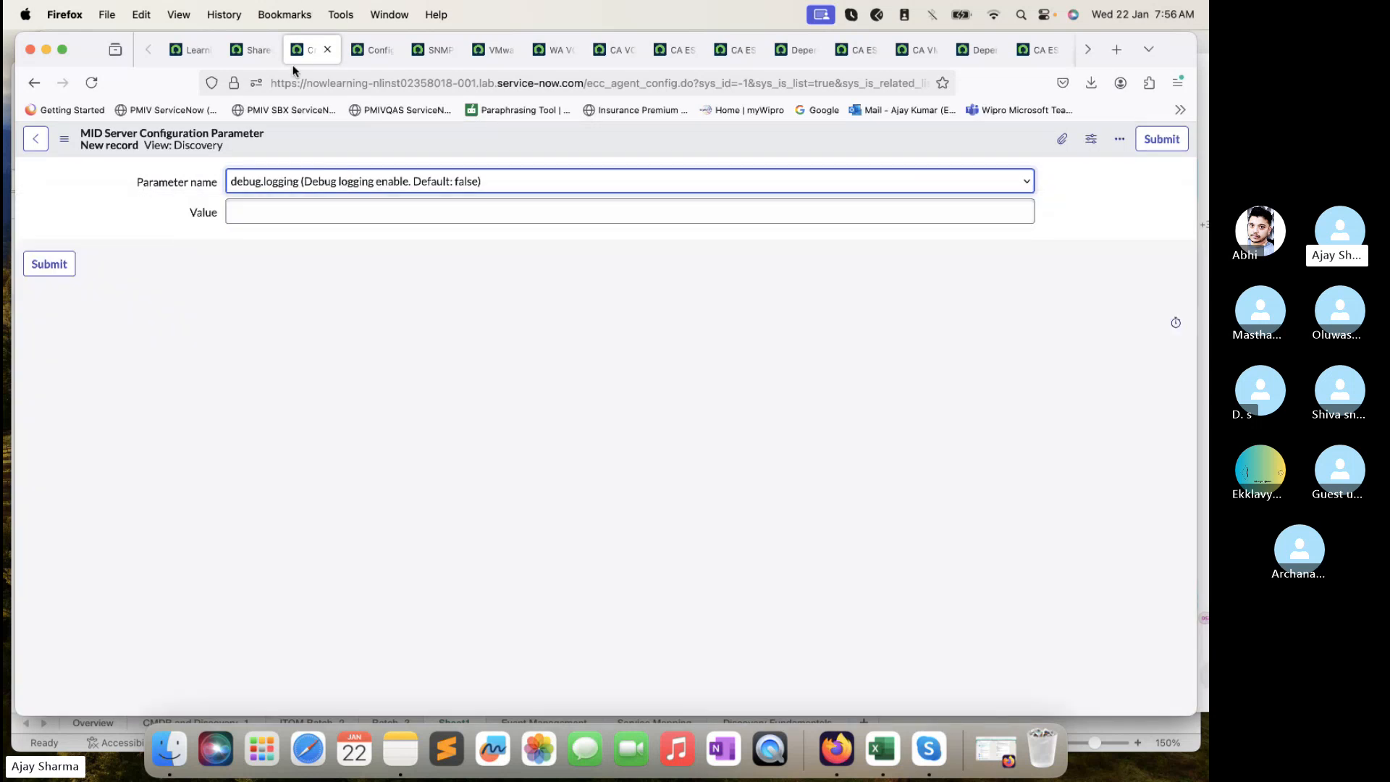
left_click(32, 84)
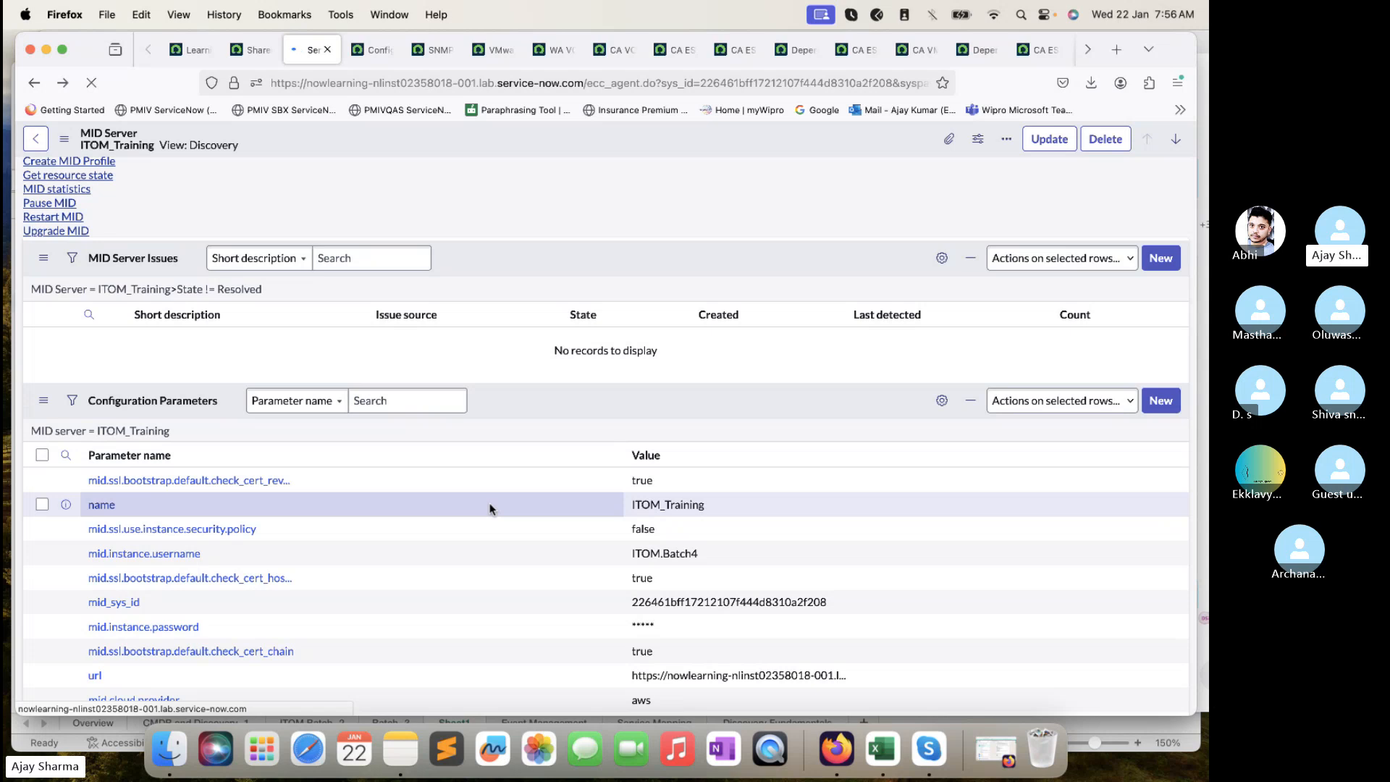
scroll(632, 537, "down", 3)
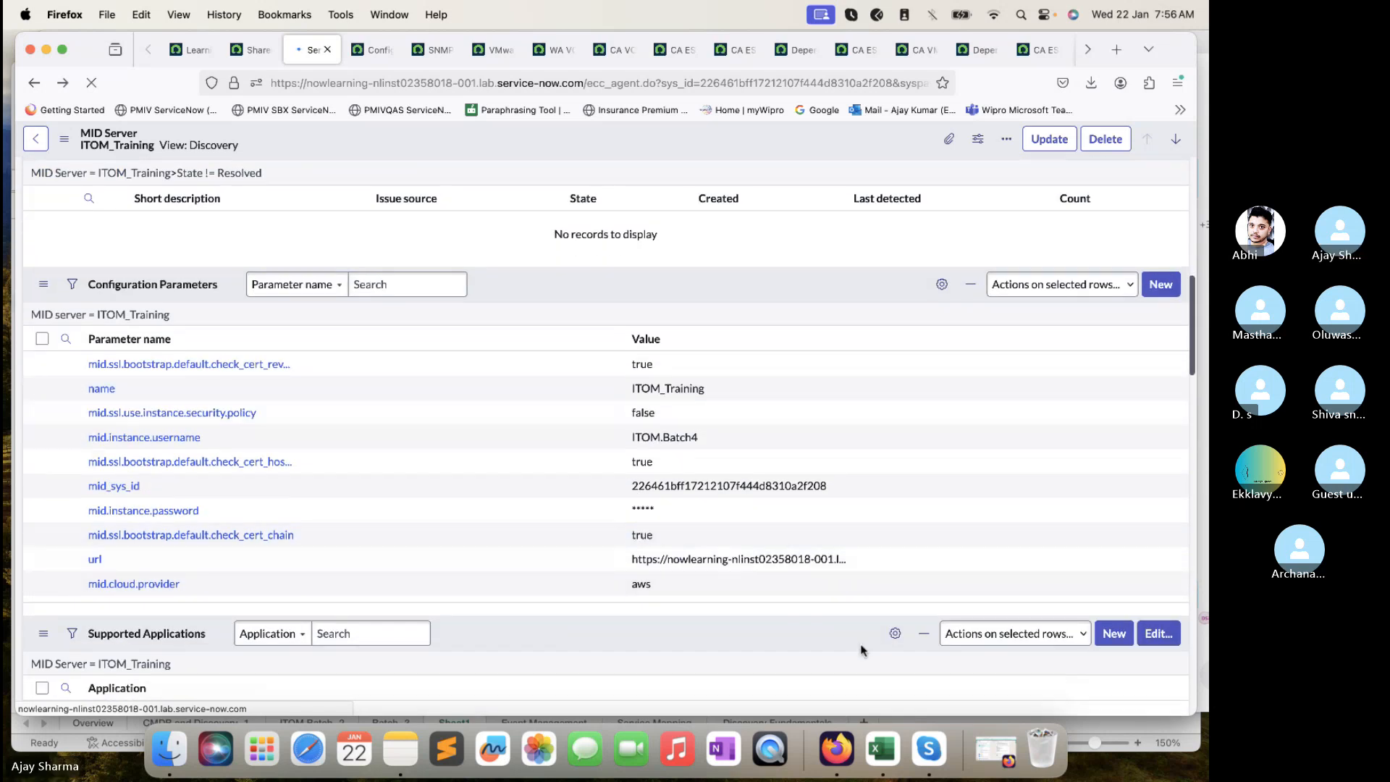
key("super+Tab")
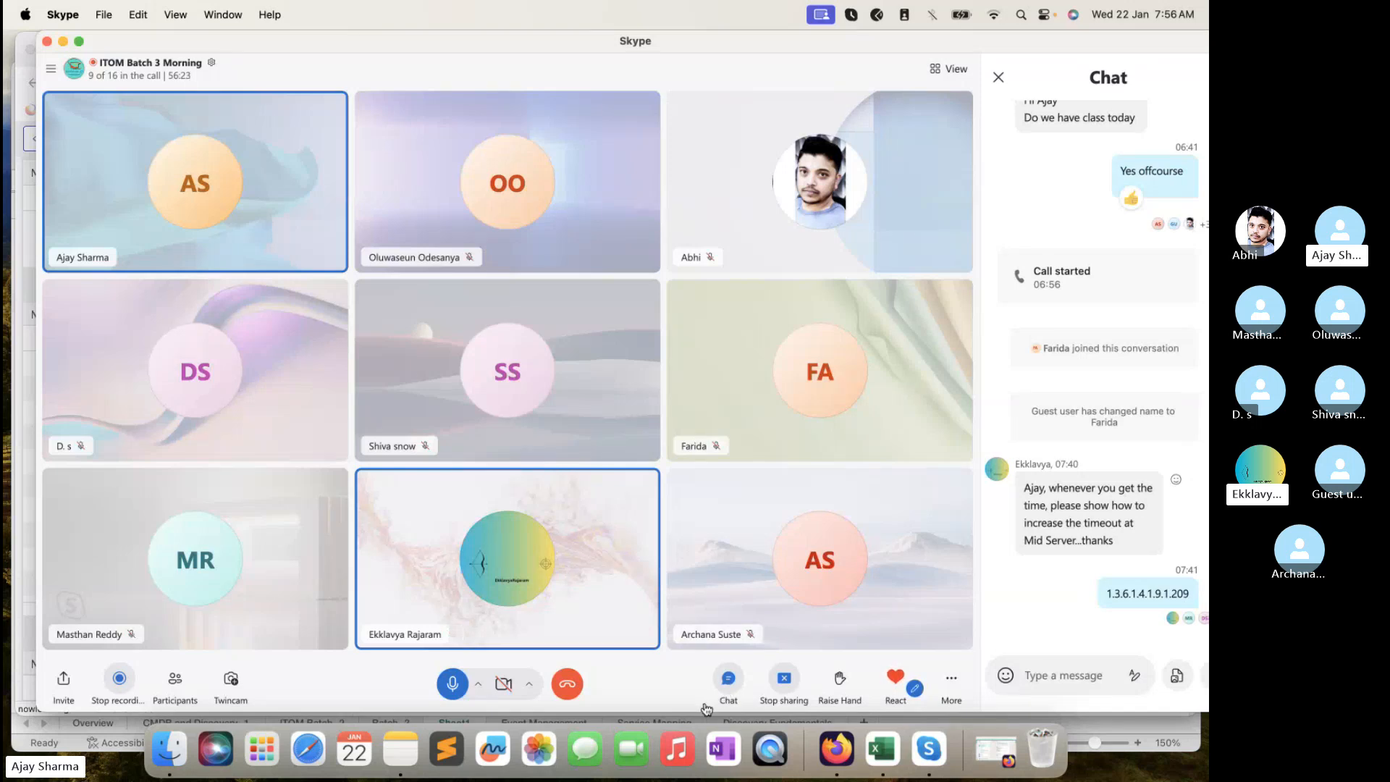
- Shorten the Skype window slightly and close the Chat panel so the participant grid widens
left_click_drag(697, 711, 696, 693)
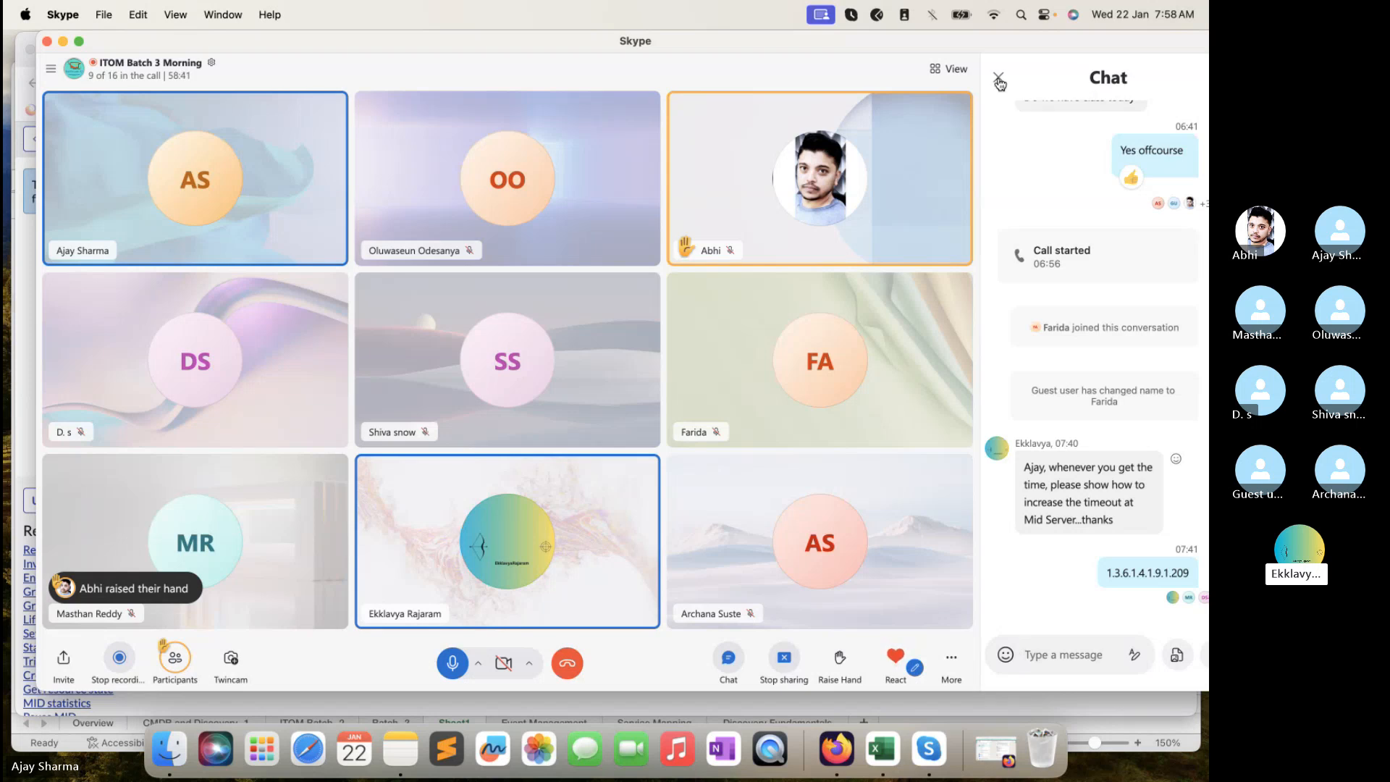
left_click(998, 78)
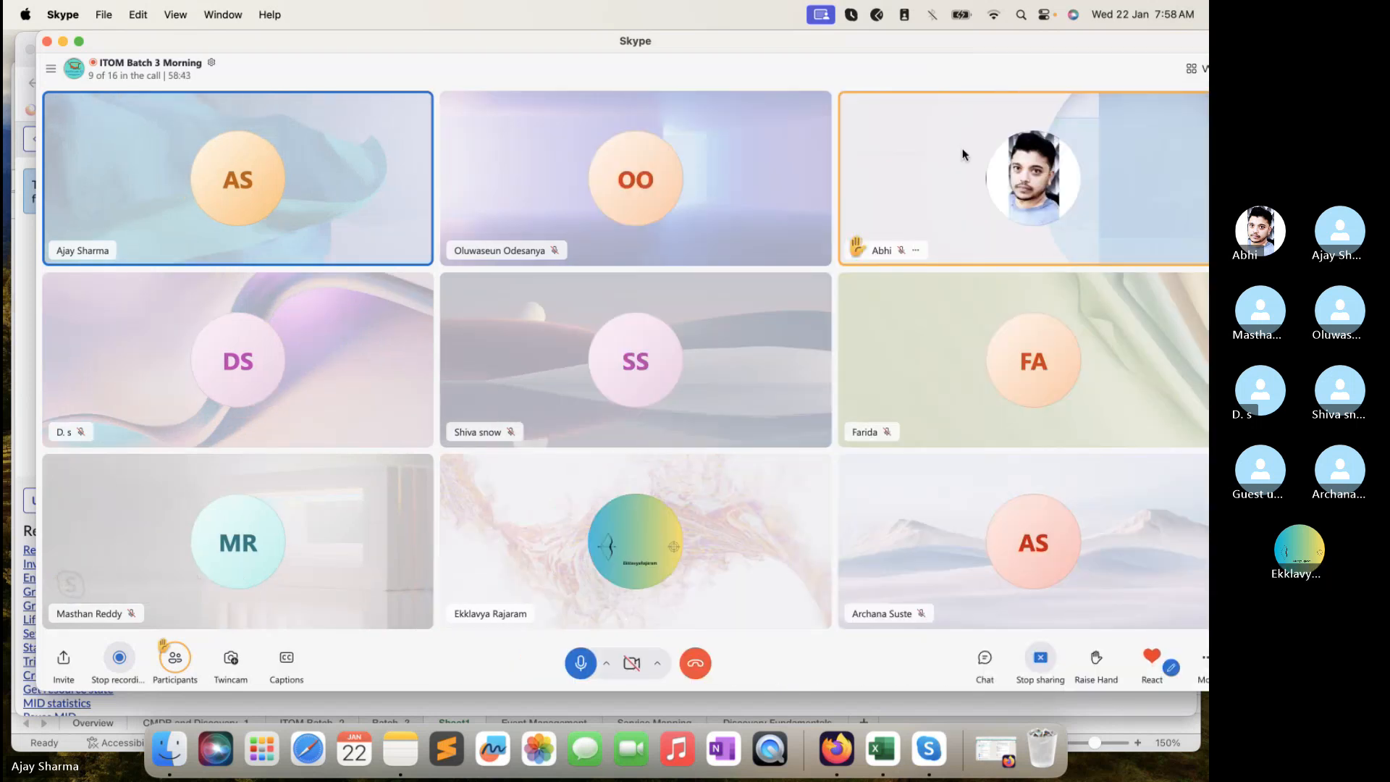
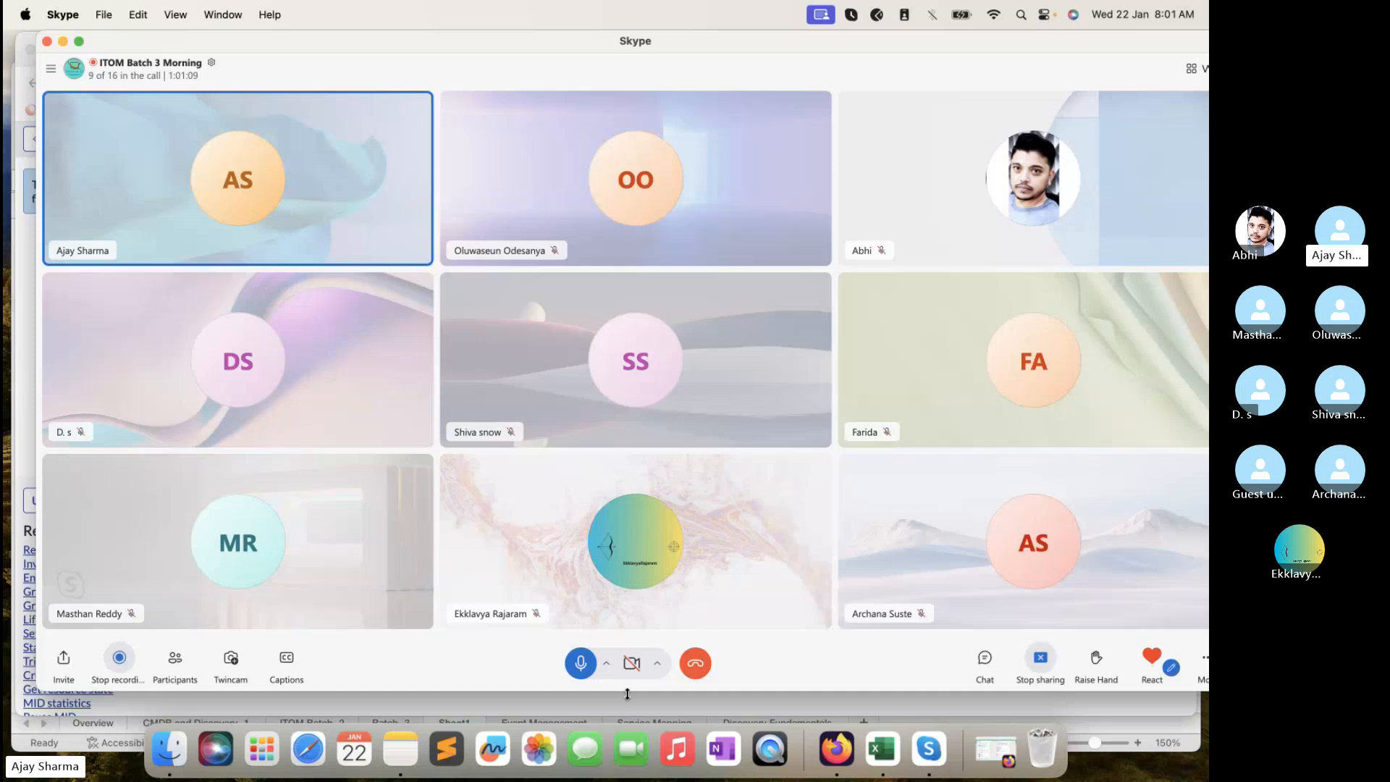
- Bring the Firefox window with the ITOM_Training MID Server record in front of Skype
left_click(626, 694)
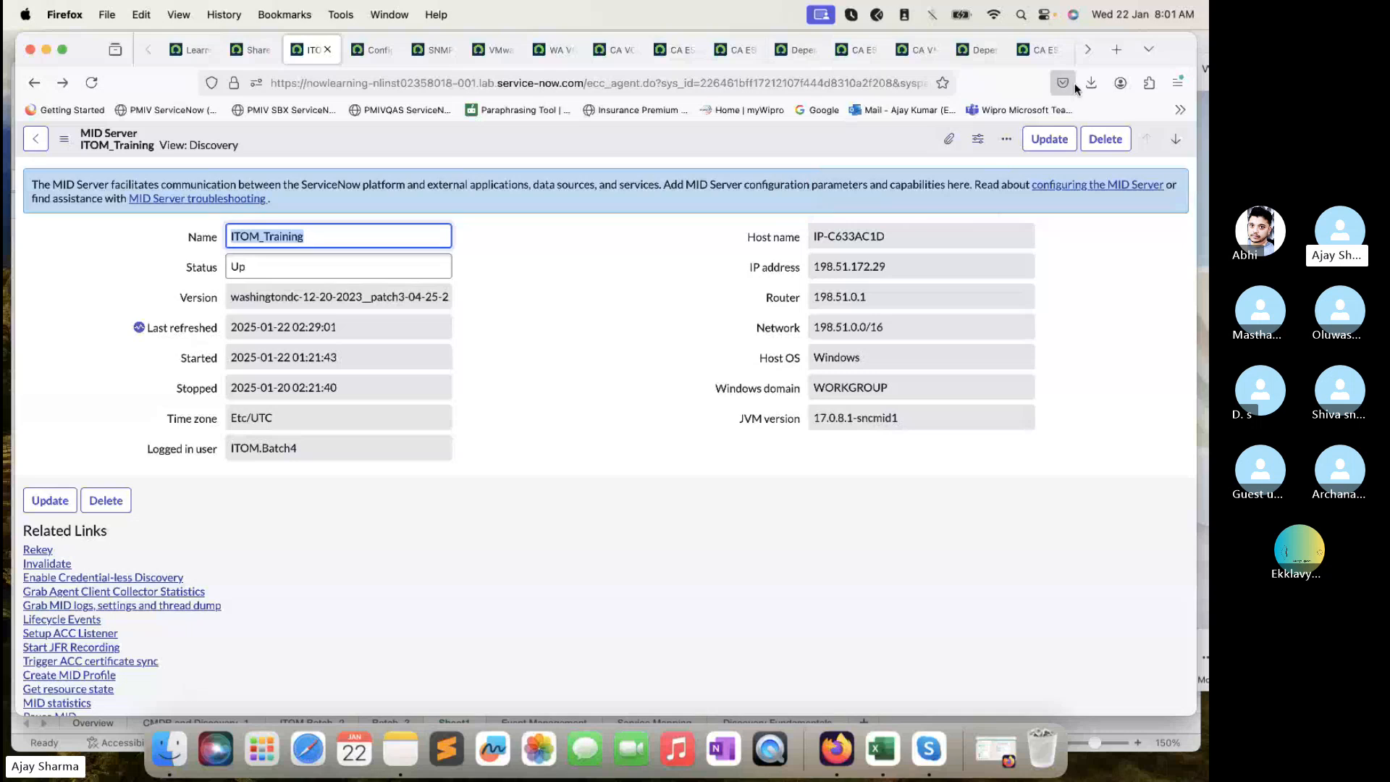
- Open the NowLearning discovery schedule from the Discovery Status list
left_click(1095, 51)
left_click(736, 58)
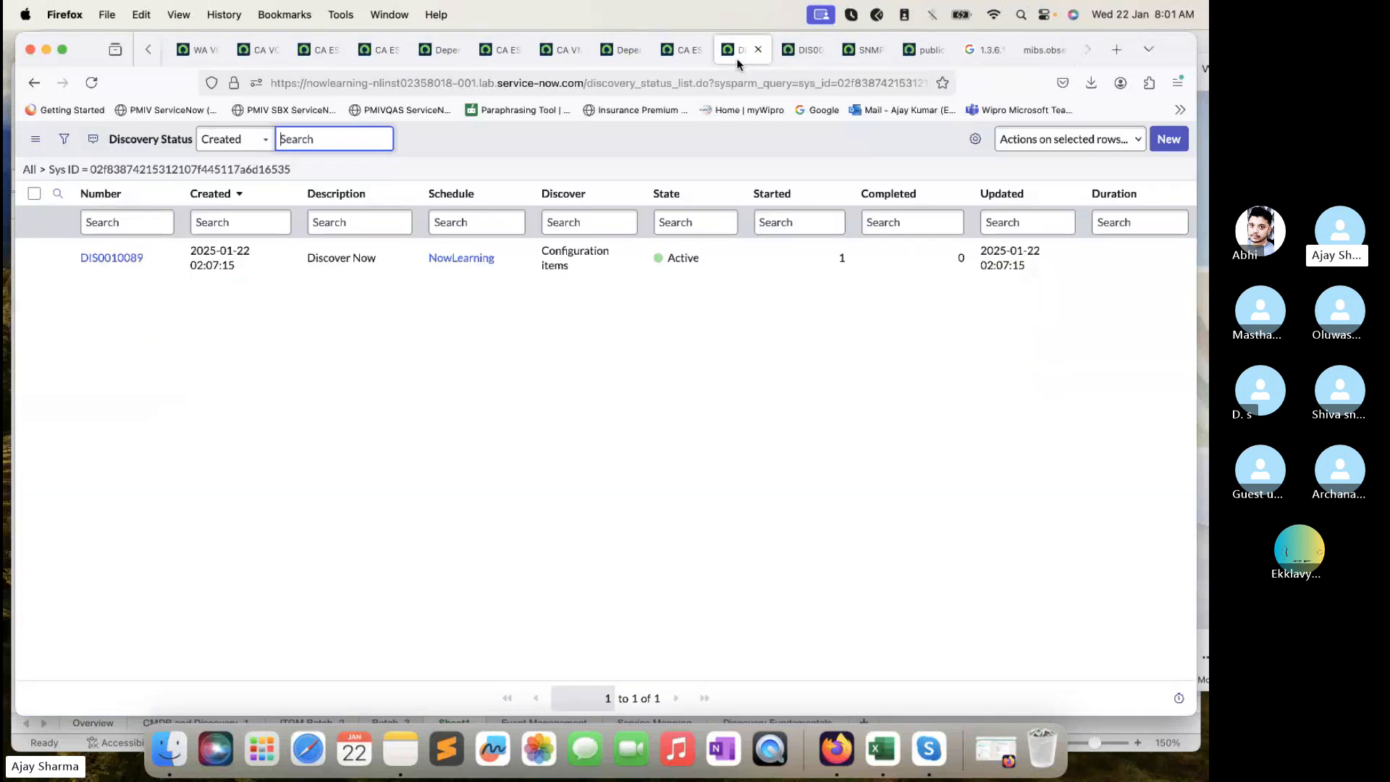
left_click(34, 83)
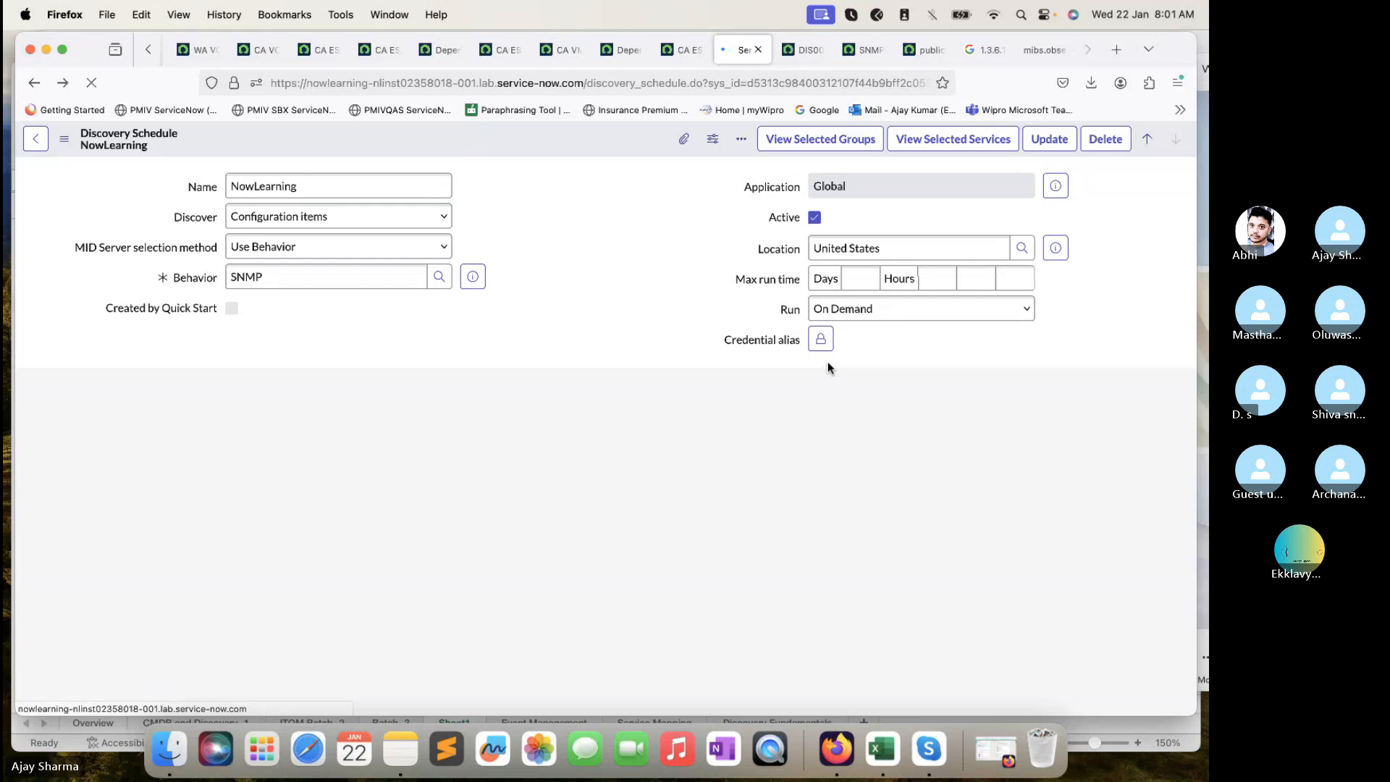
- Highlight the Shazzam batch size value of 1,000 under Advanced, then bring up the Excel workbook
scroll(828, 367, "down", 3)
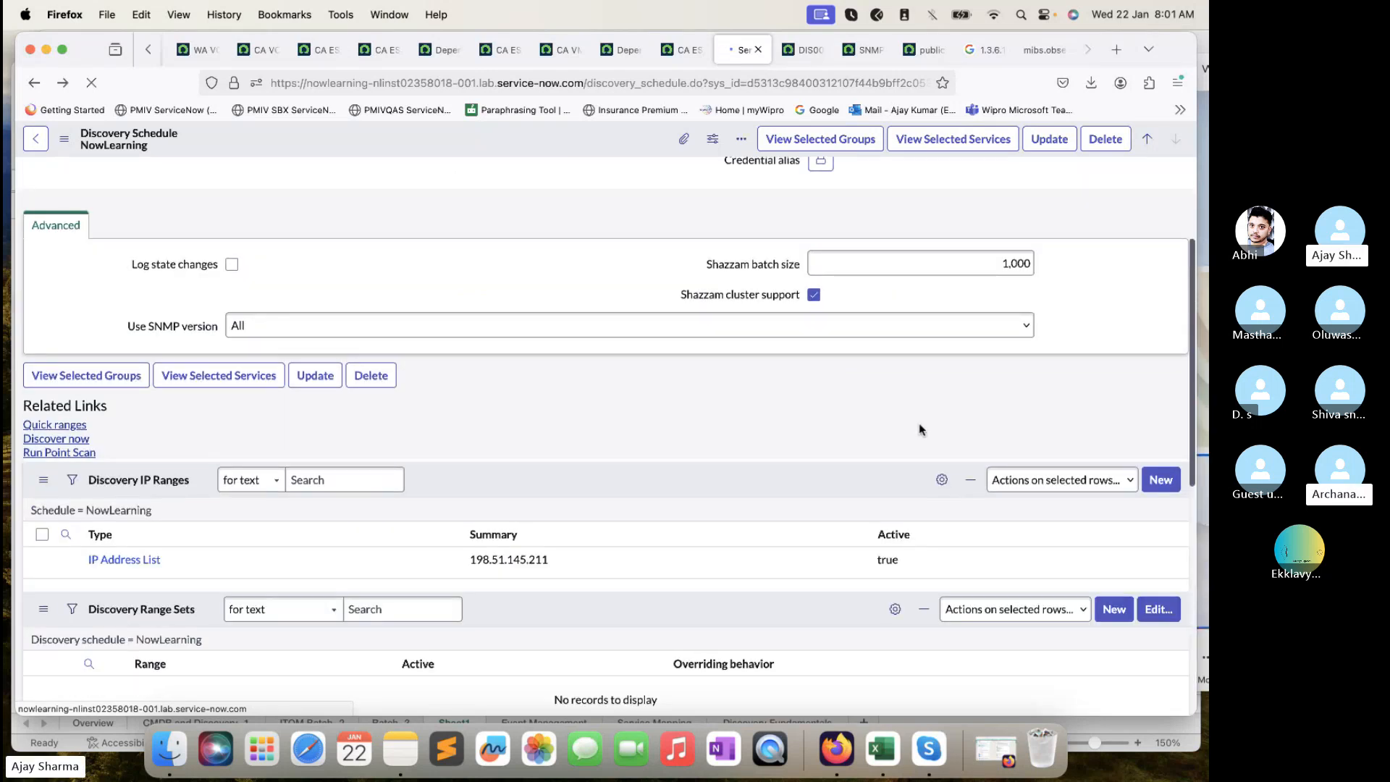
left_click(975, 262)
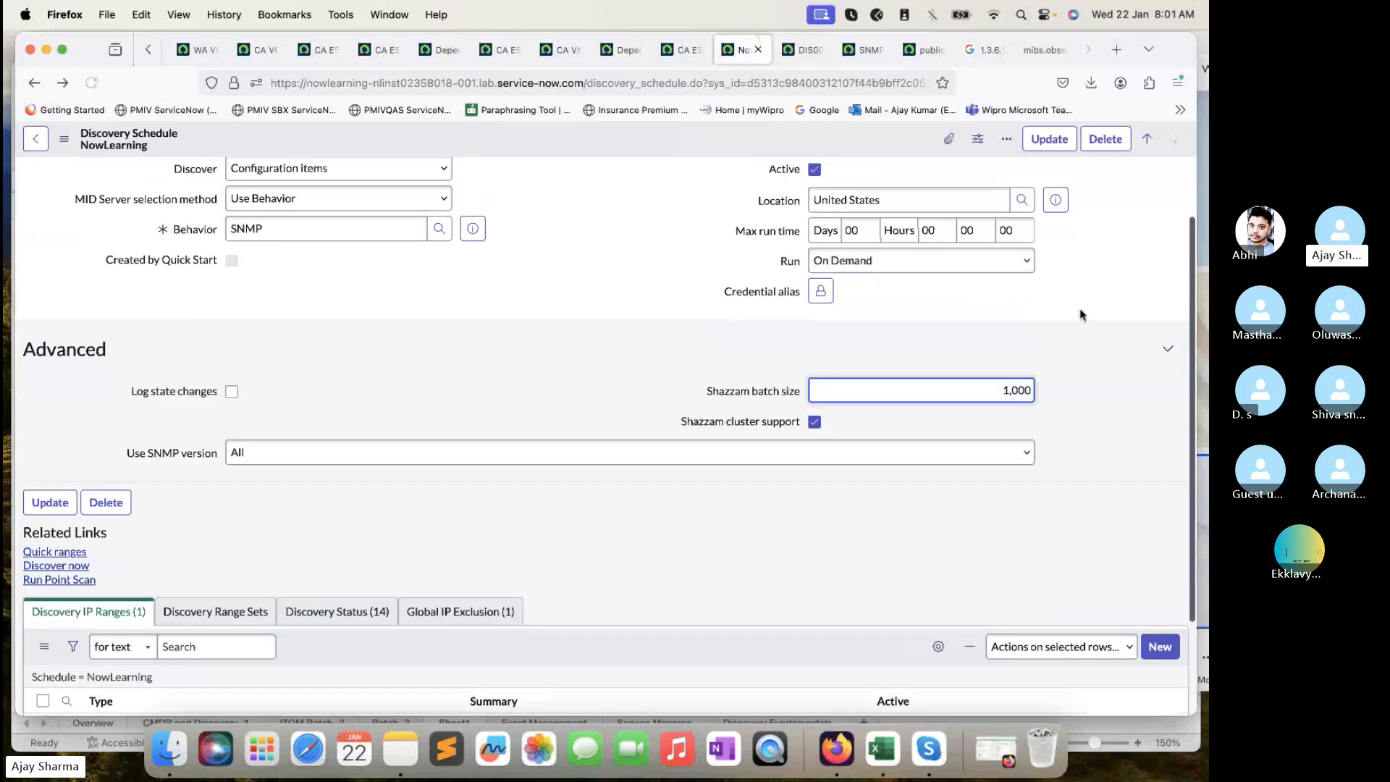
left_click_drag(994, 387, 1058, 398)
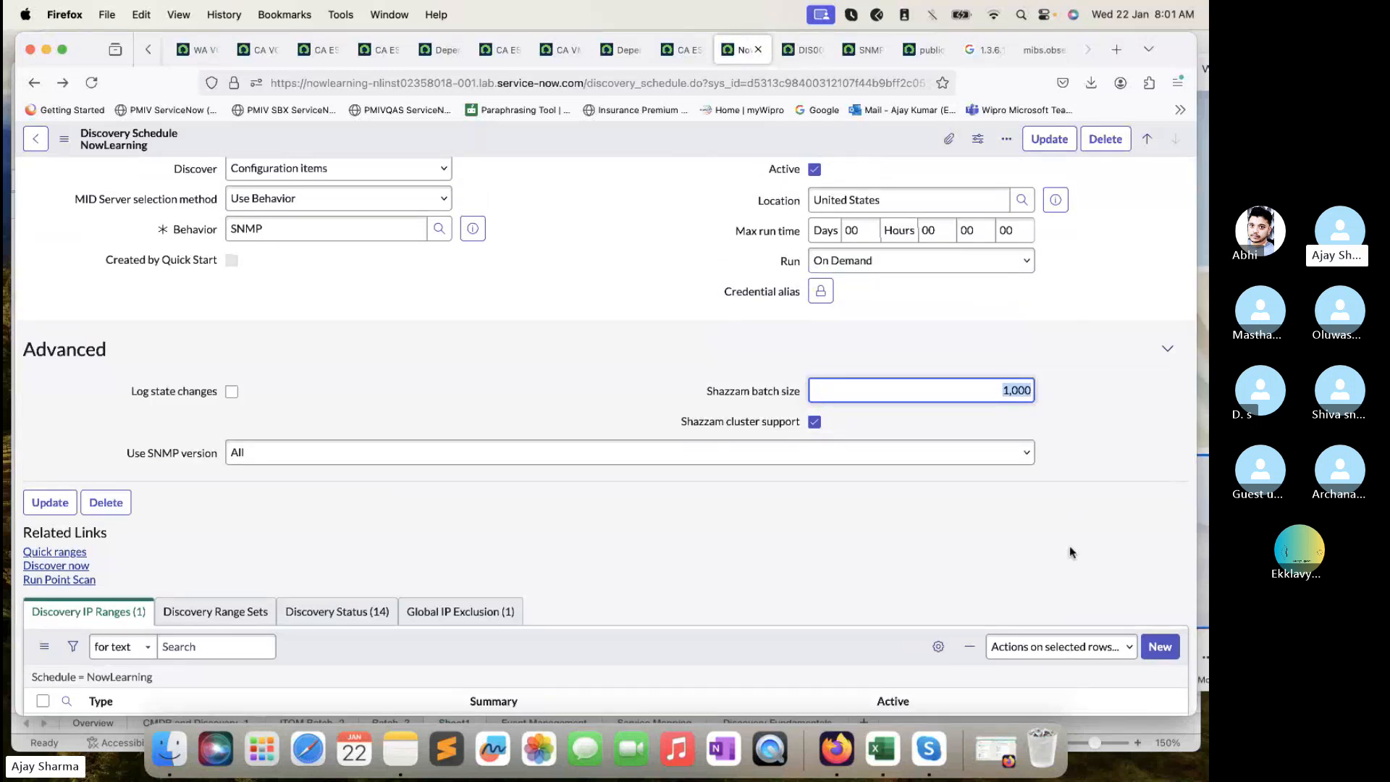
left_click(882, 749)
- Enter the subnet 10.0.0.1/18 in cell A38
left_click(389, 458)
type("10")
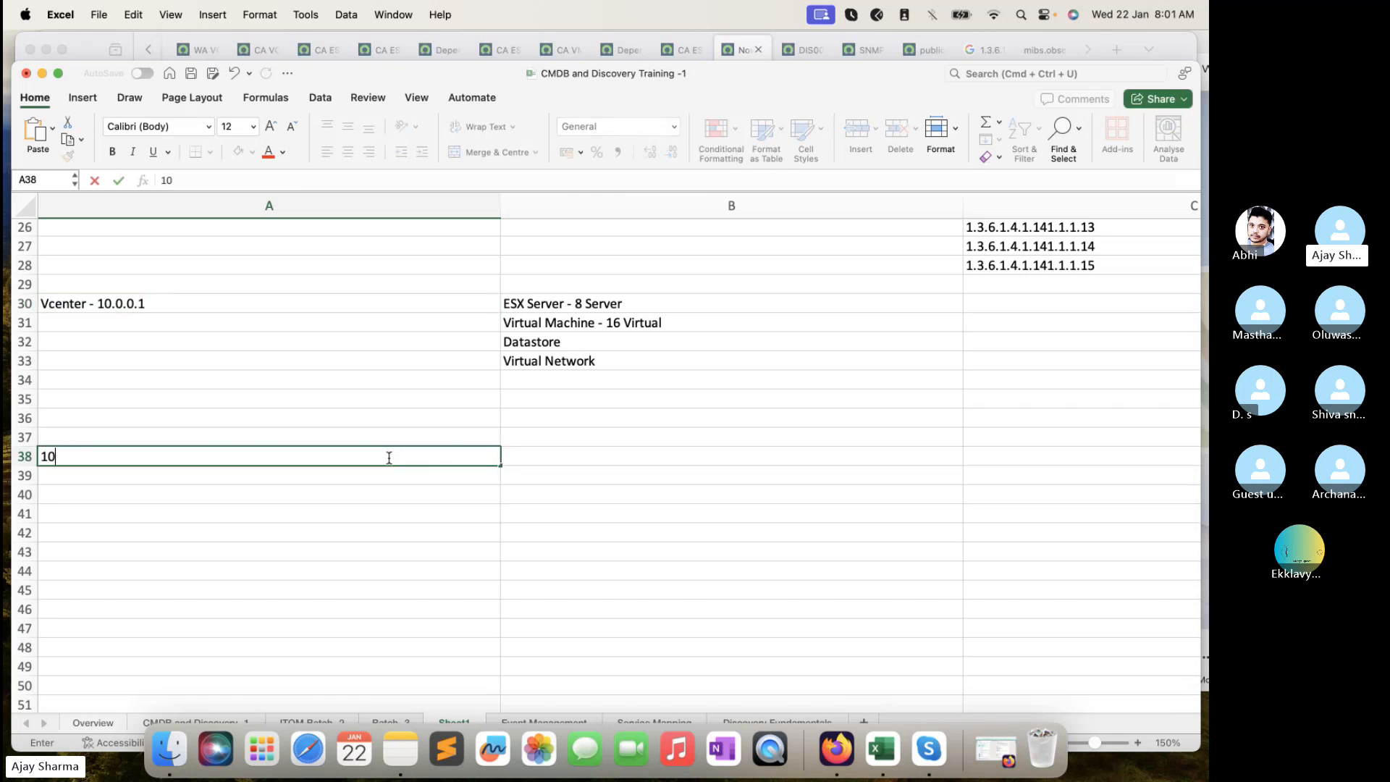
type(".0.0.1/18")
key("Return")
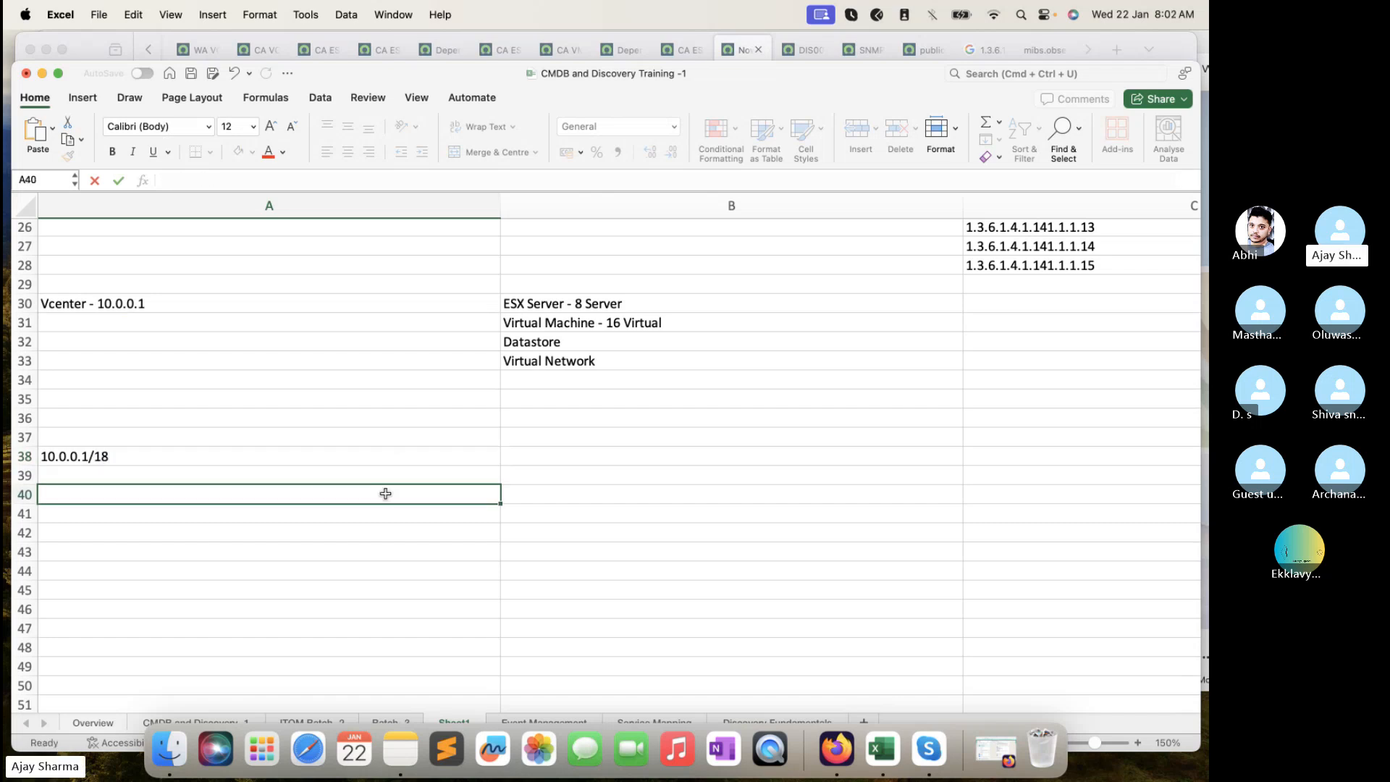
left_click(356, 455)
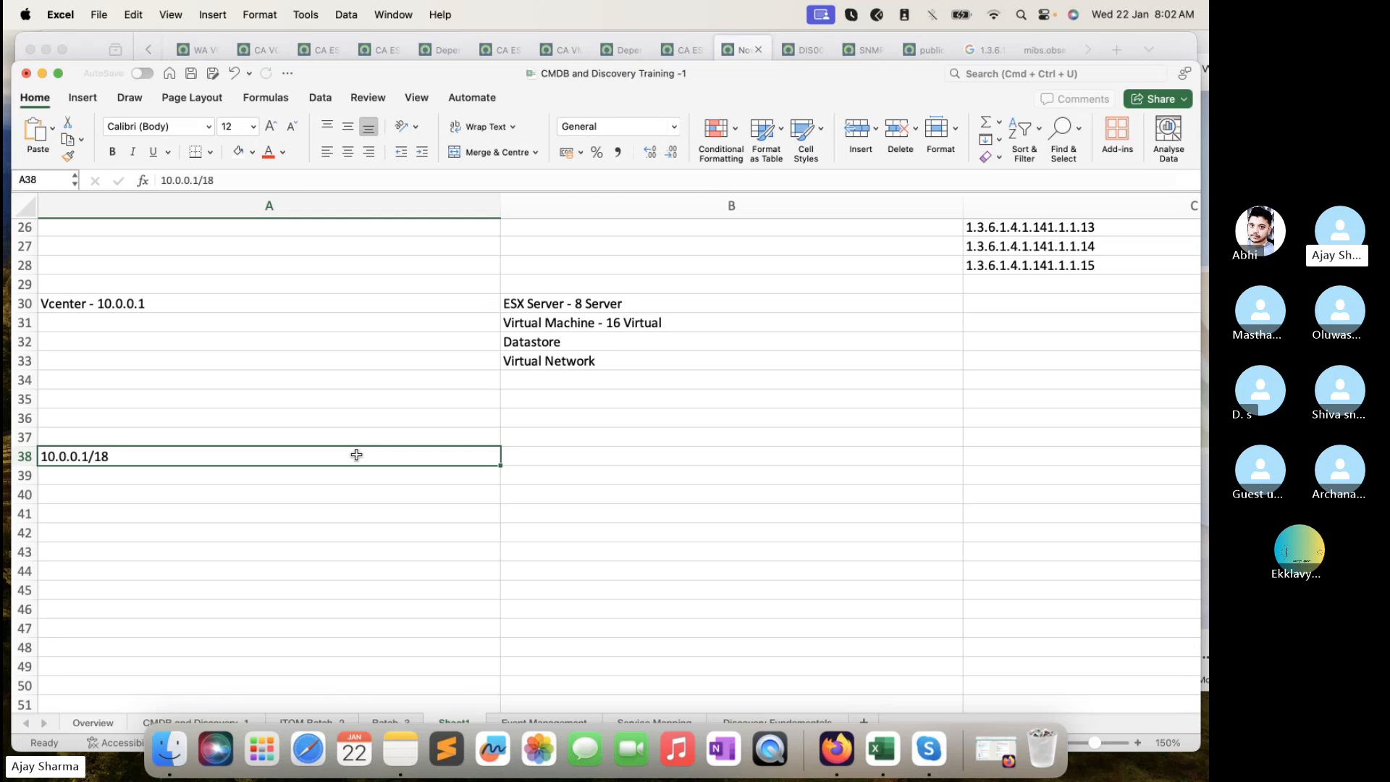
left_click(341, 489)
- Enter the address count 4096 in A39 and left-align it
left_click(344, 475)
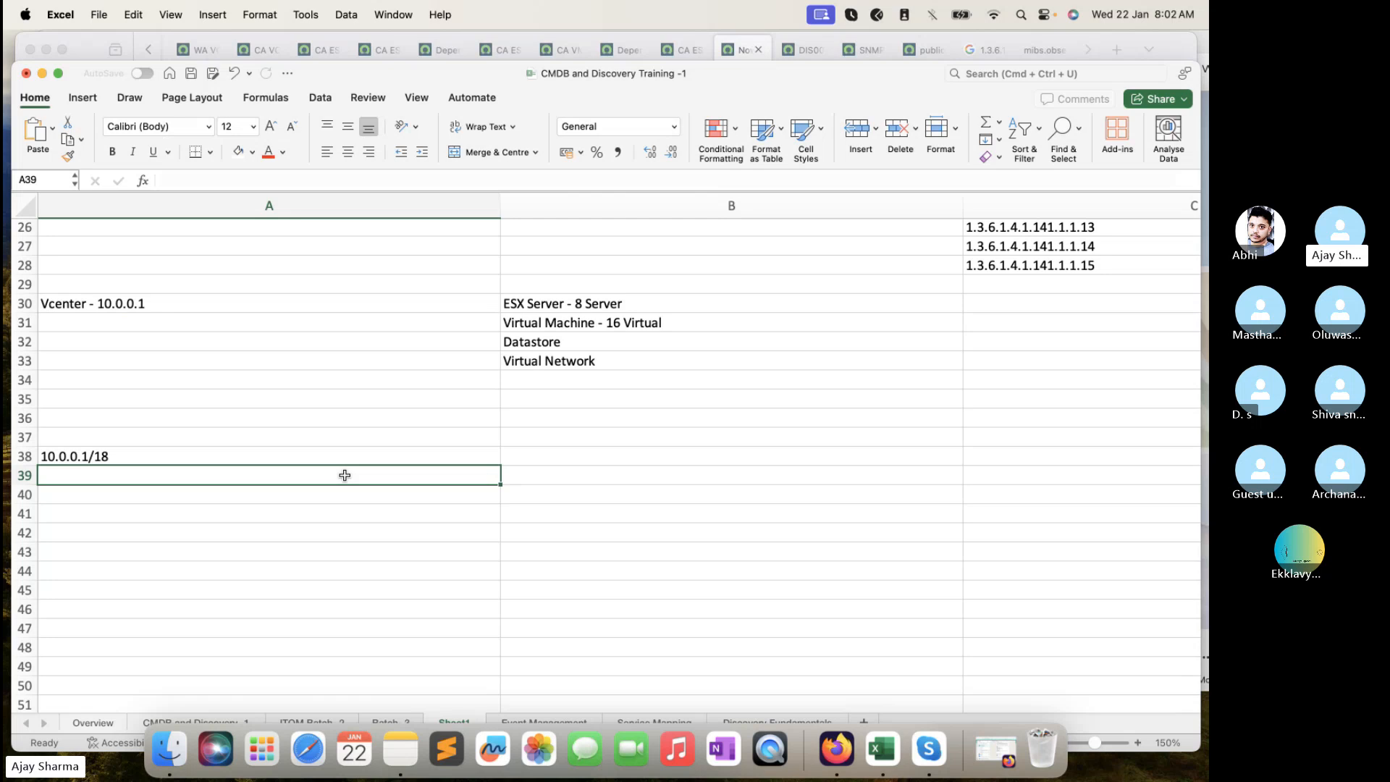
type("409")
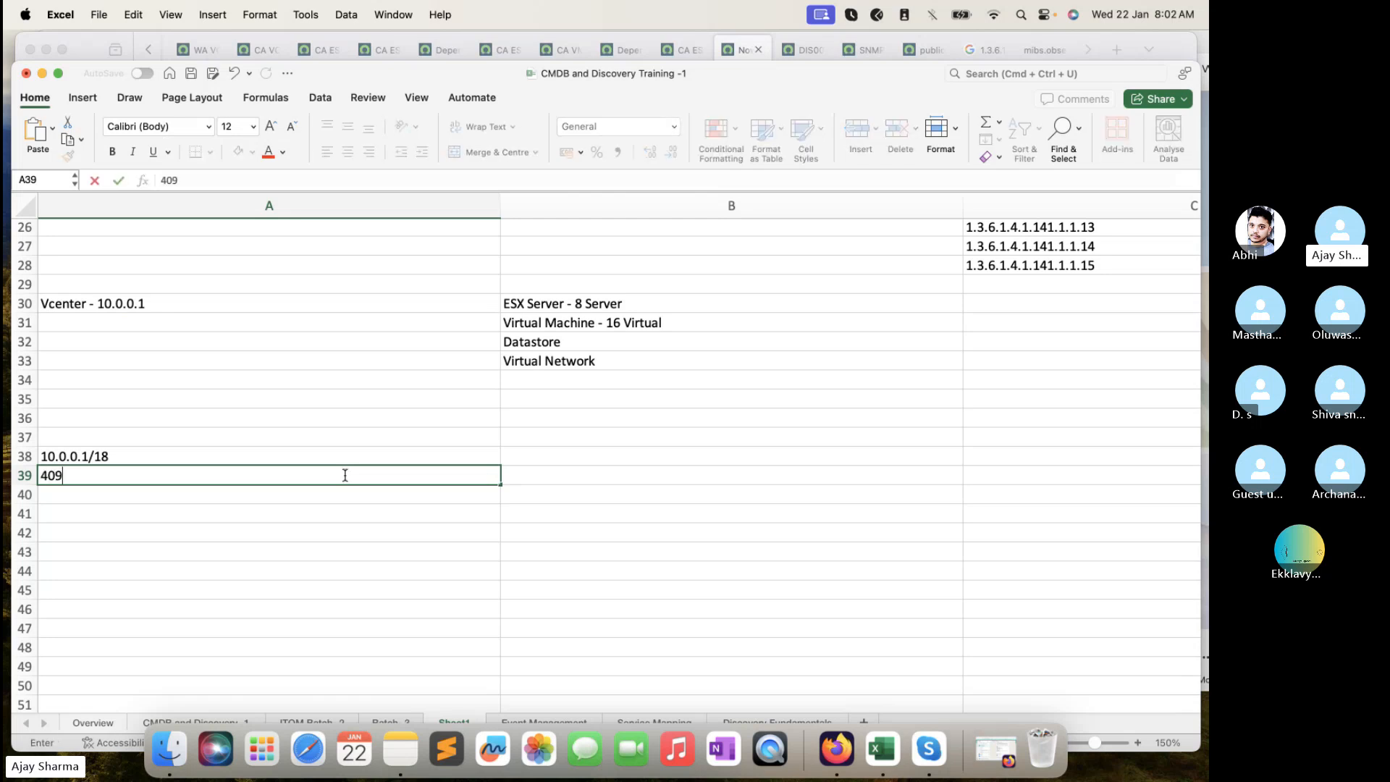
type("6")
key("Return")
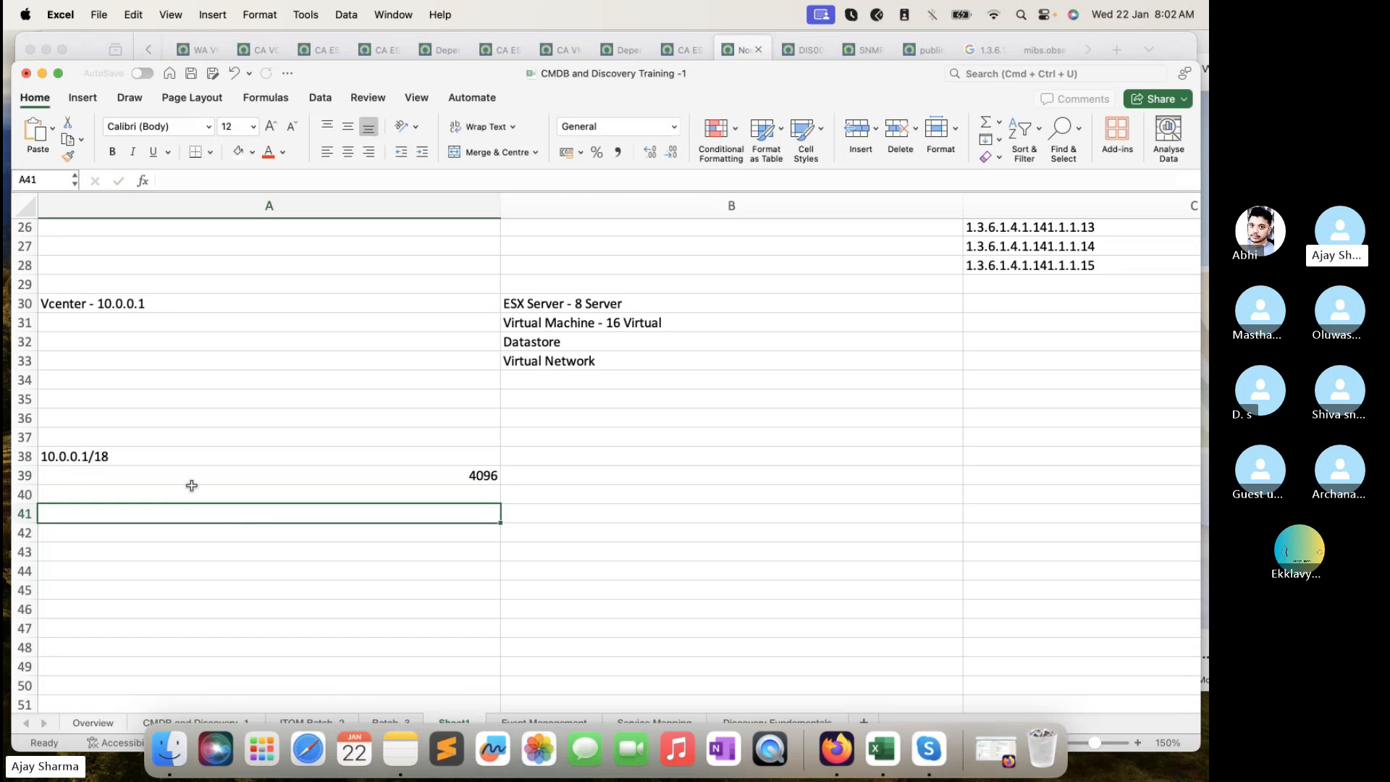
left_click(181, 478)
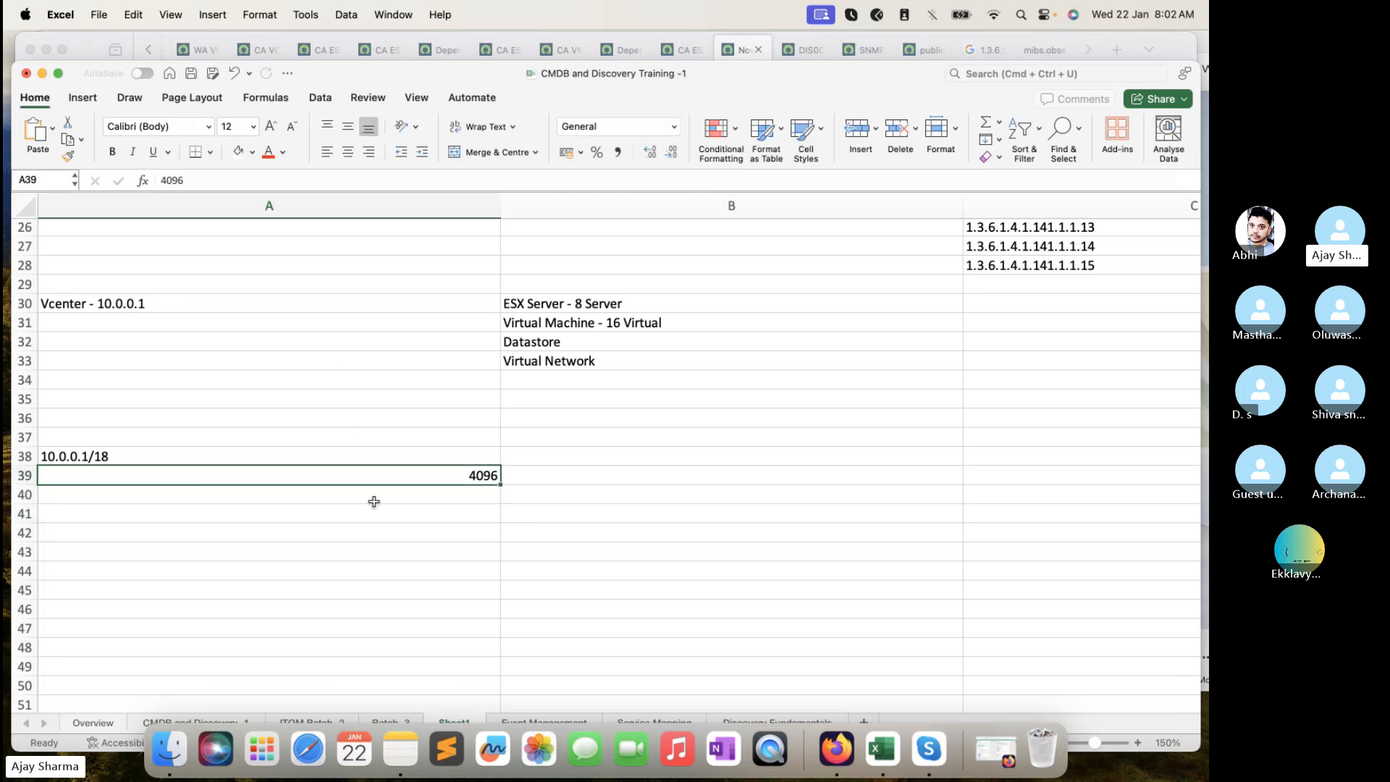
left_click(327, 152)
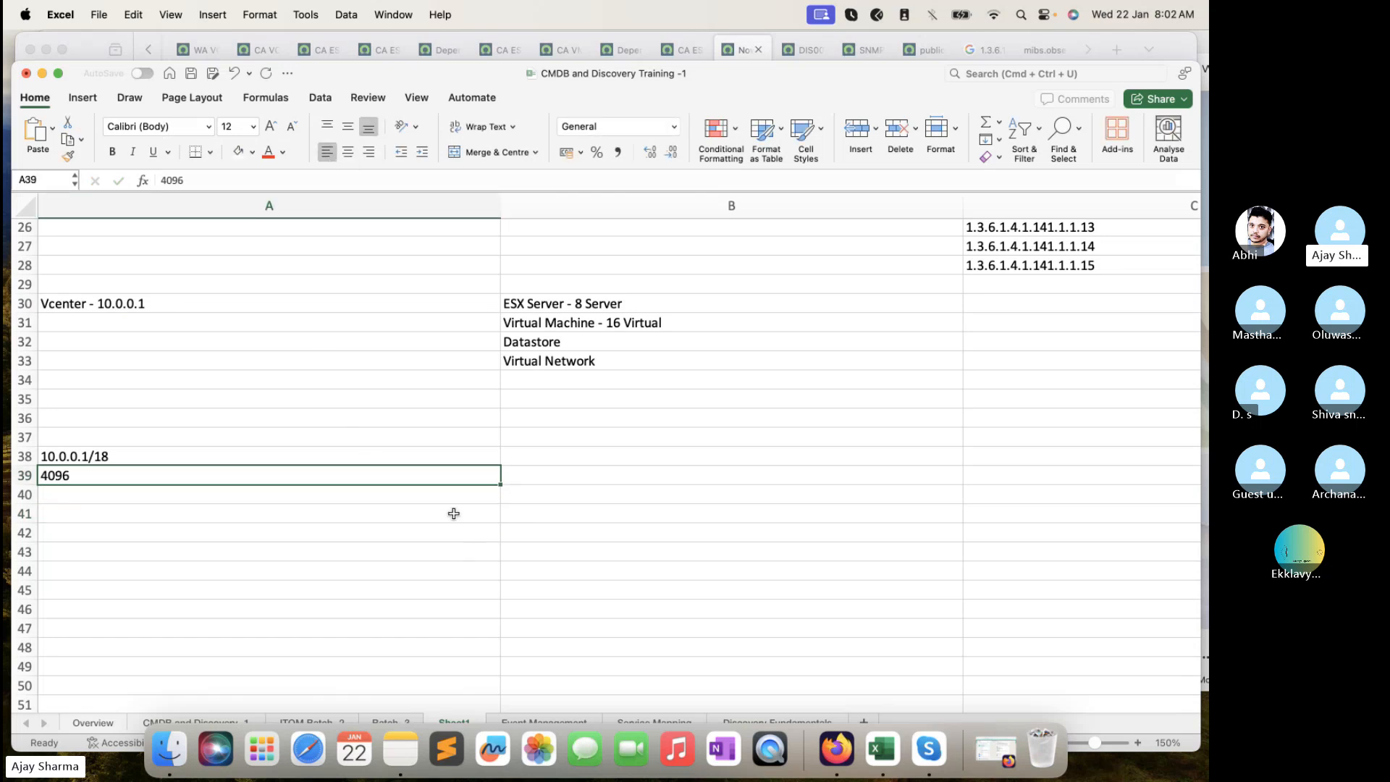
left_click(159, 492)
- Fill B39–B43 with the batch sizes 1000, 1000, 1000, 1000 and 96
left_click(505, 472)
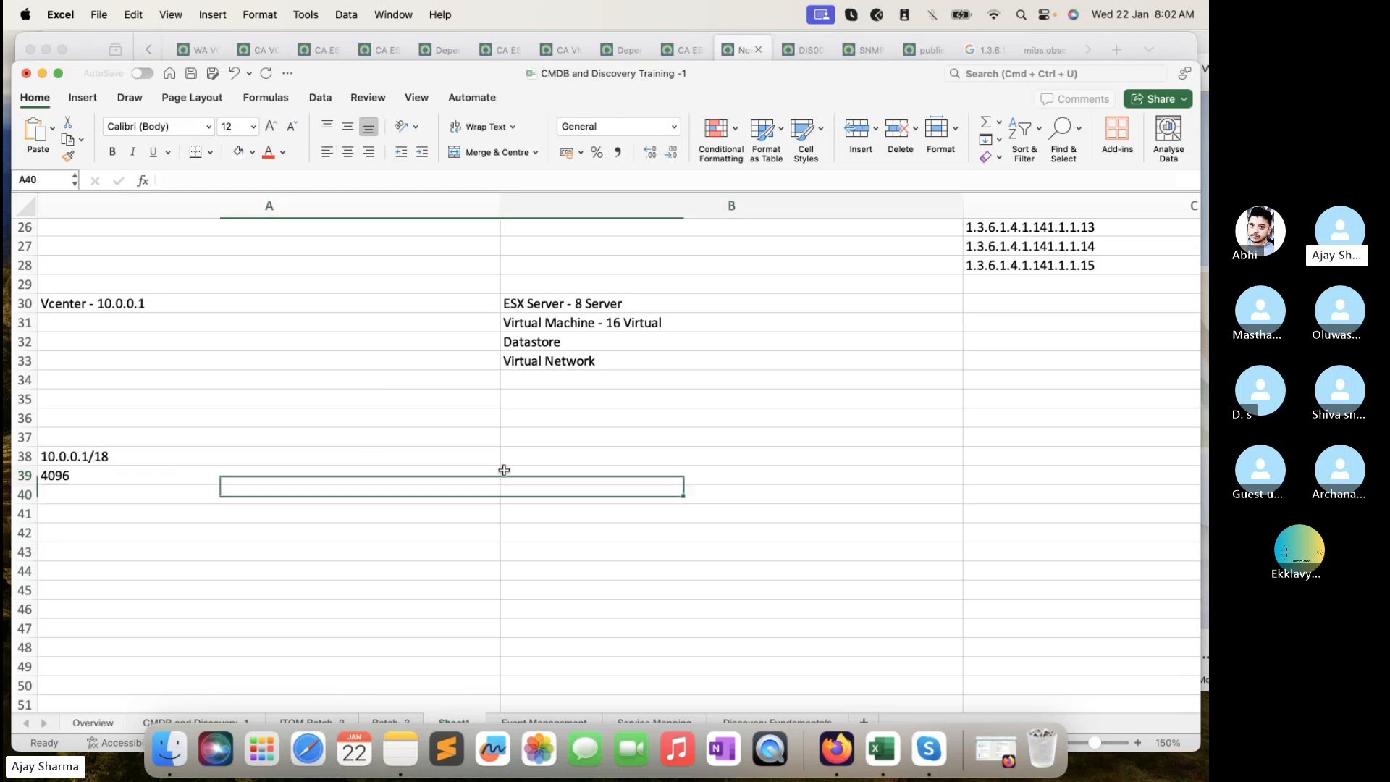
type("1000")
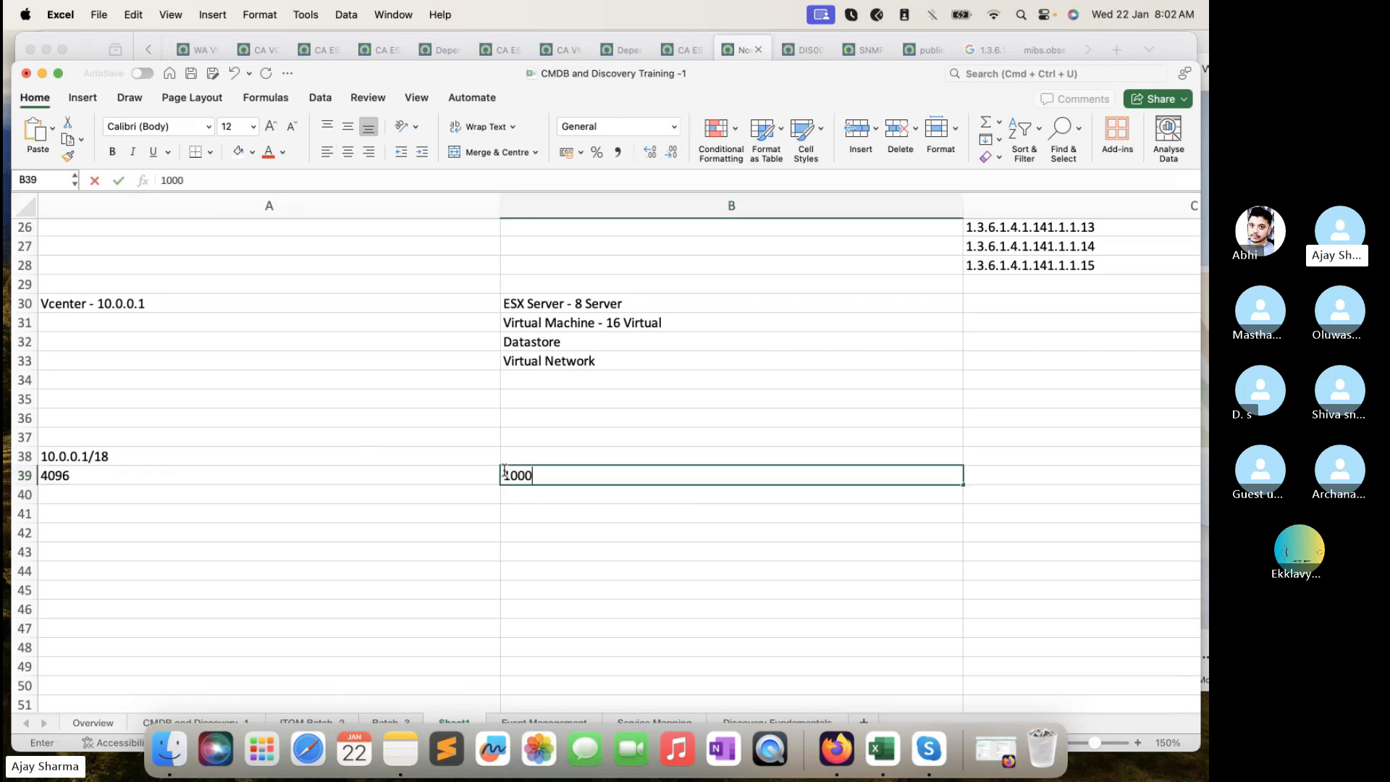
key("Return")
type("1000")
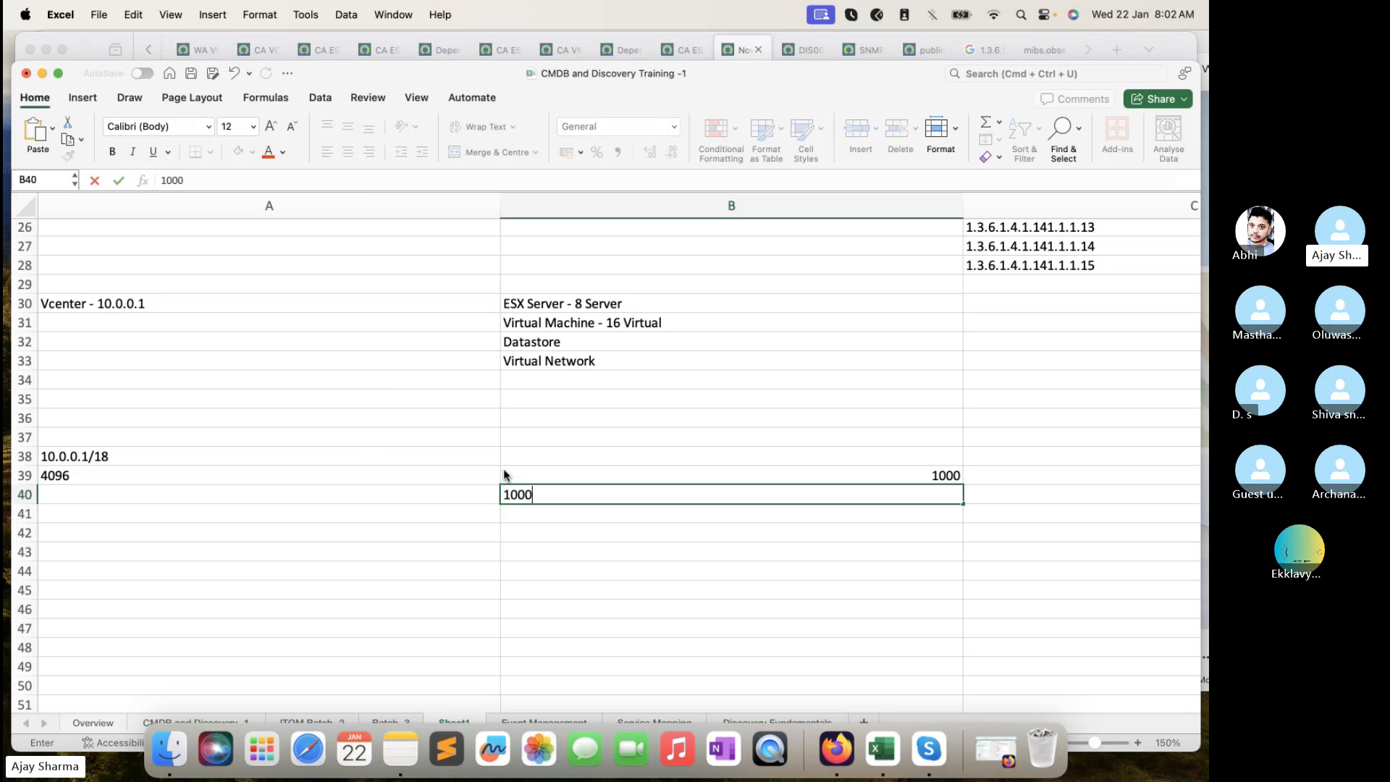
key("Return")
type("1000")
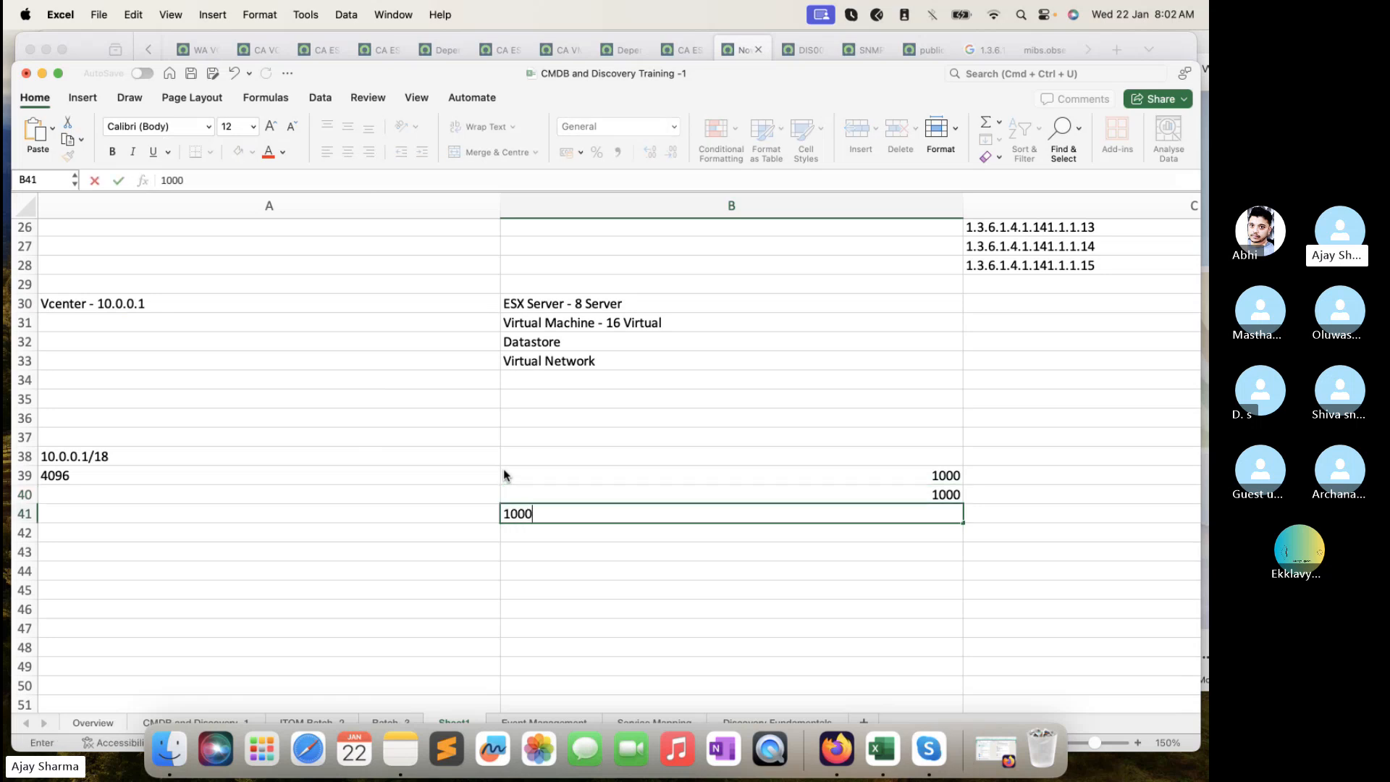
key("Return")
type("1000")
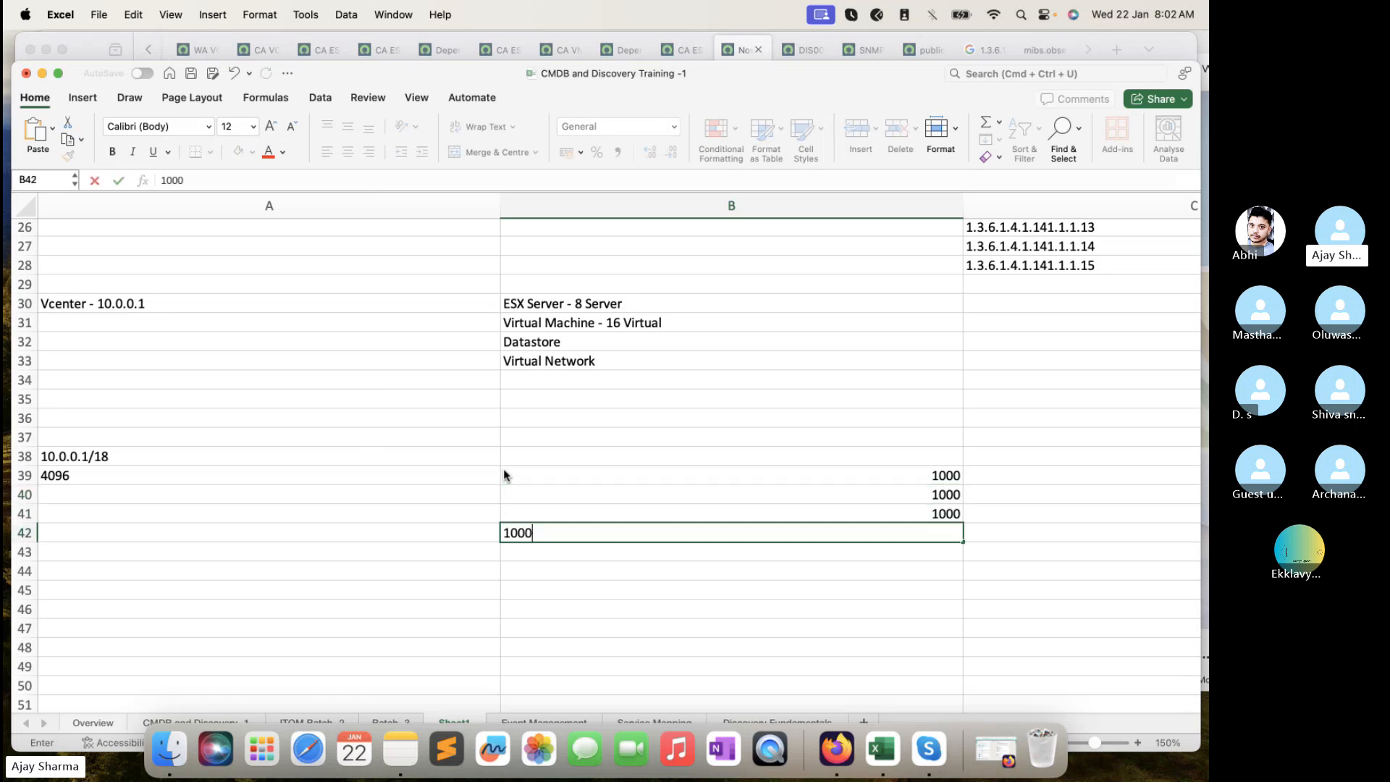
key("Return")
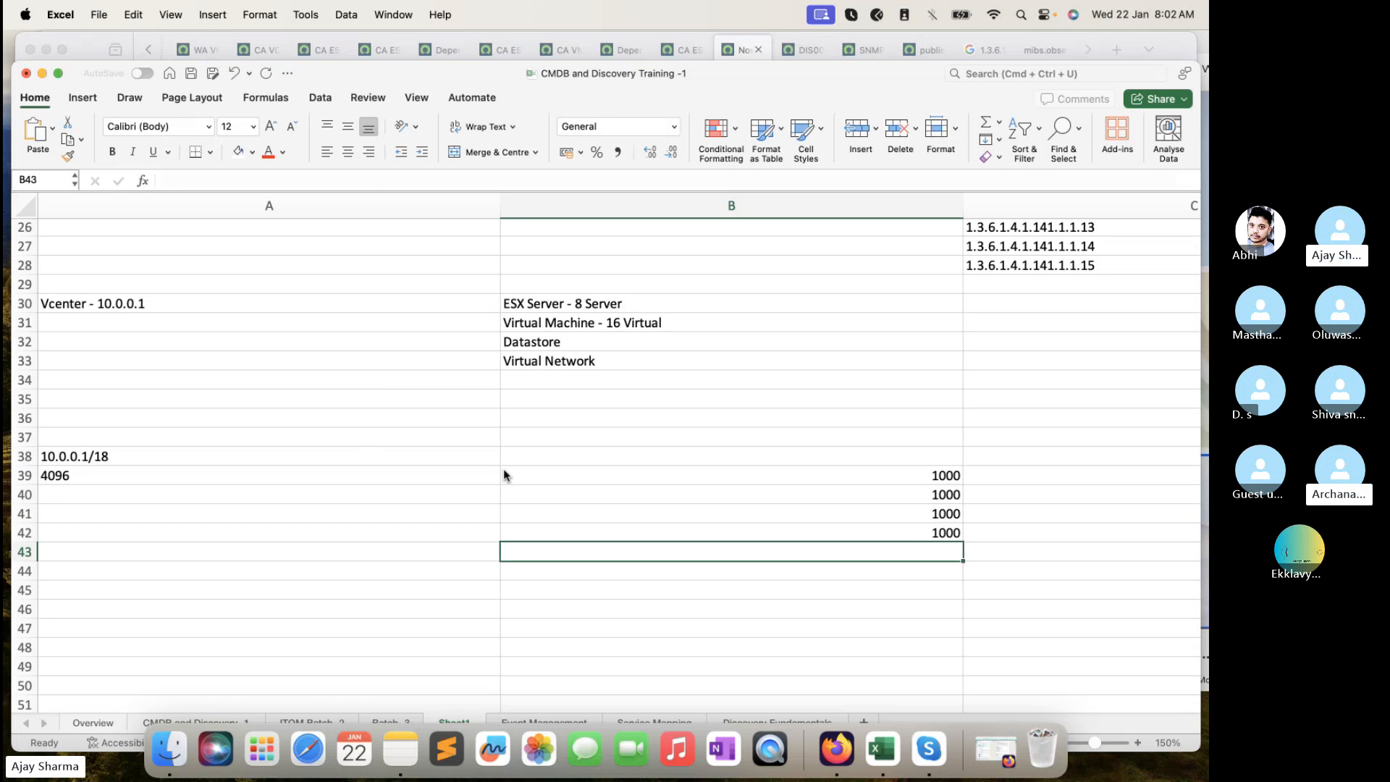
type("96")
left_click(580, 456)
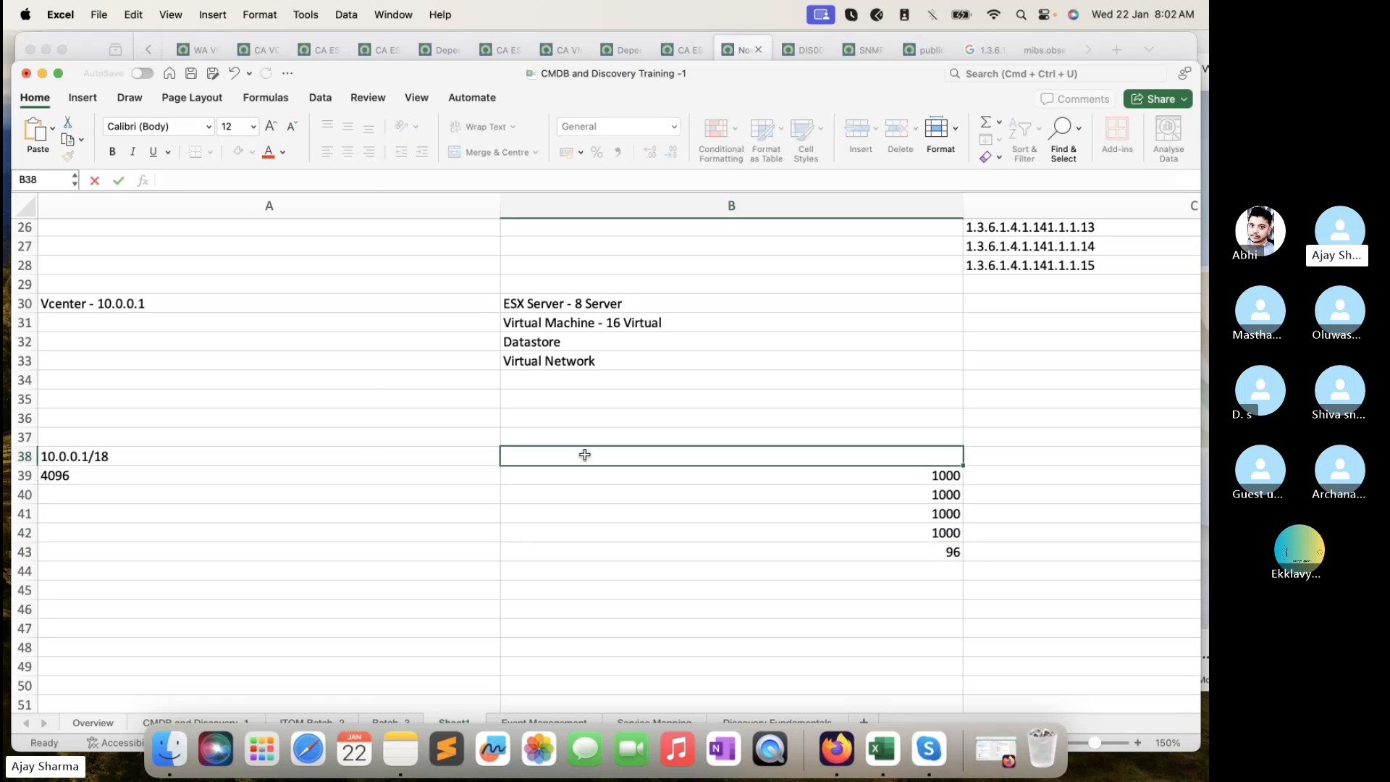
- Select the batch values B39:B43 and compare them against the 4096 total
left_click_drag(583, 471, 595, 548)
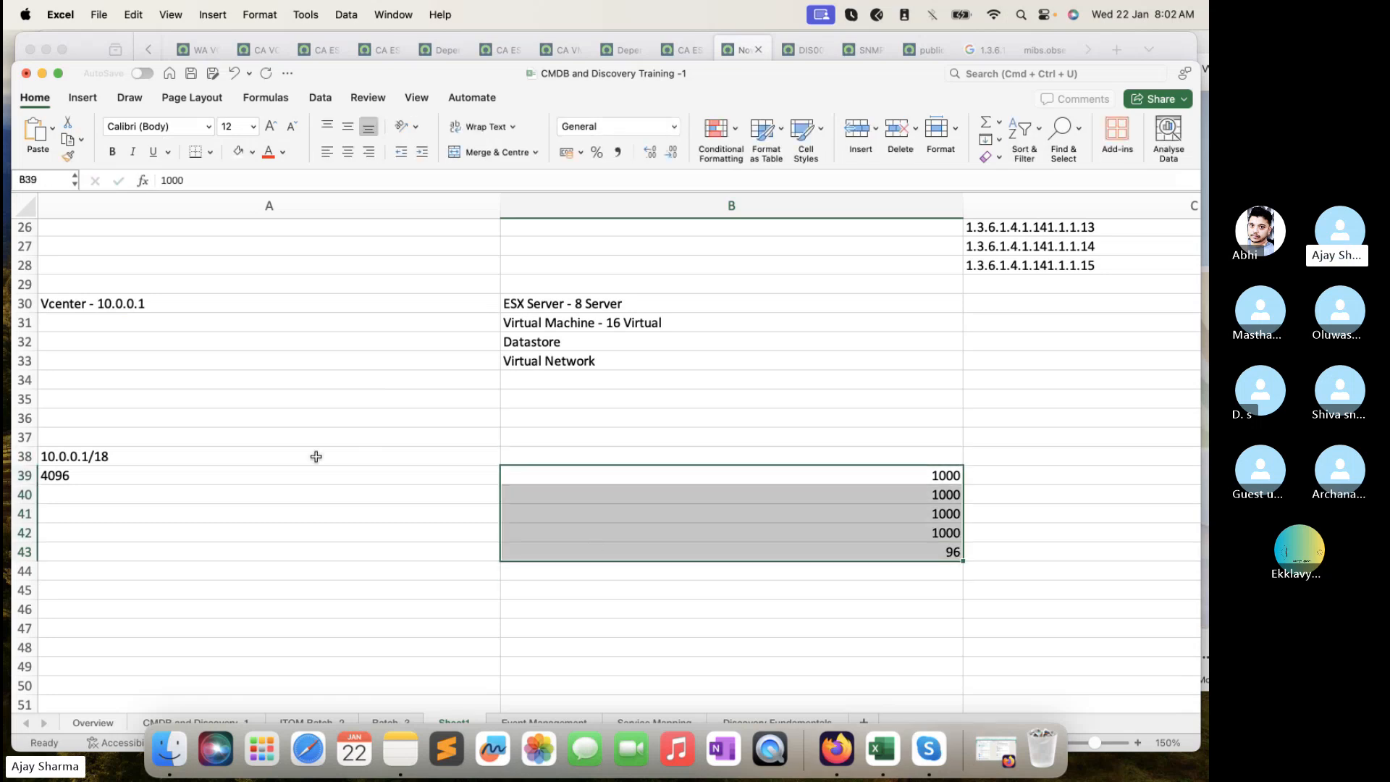
left_click(255, 467)
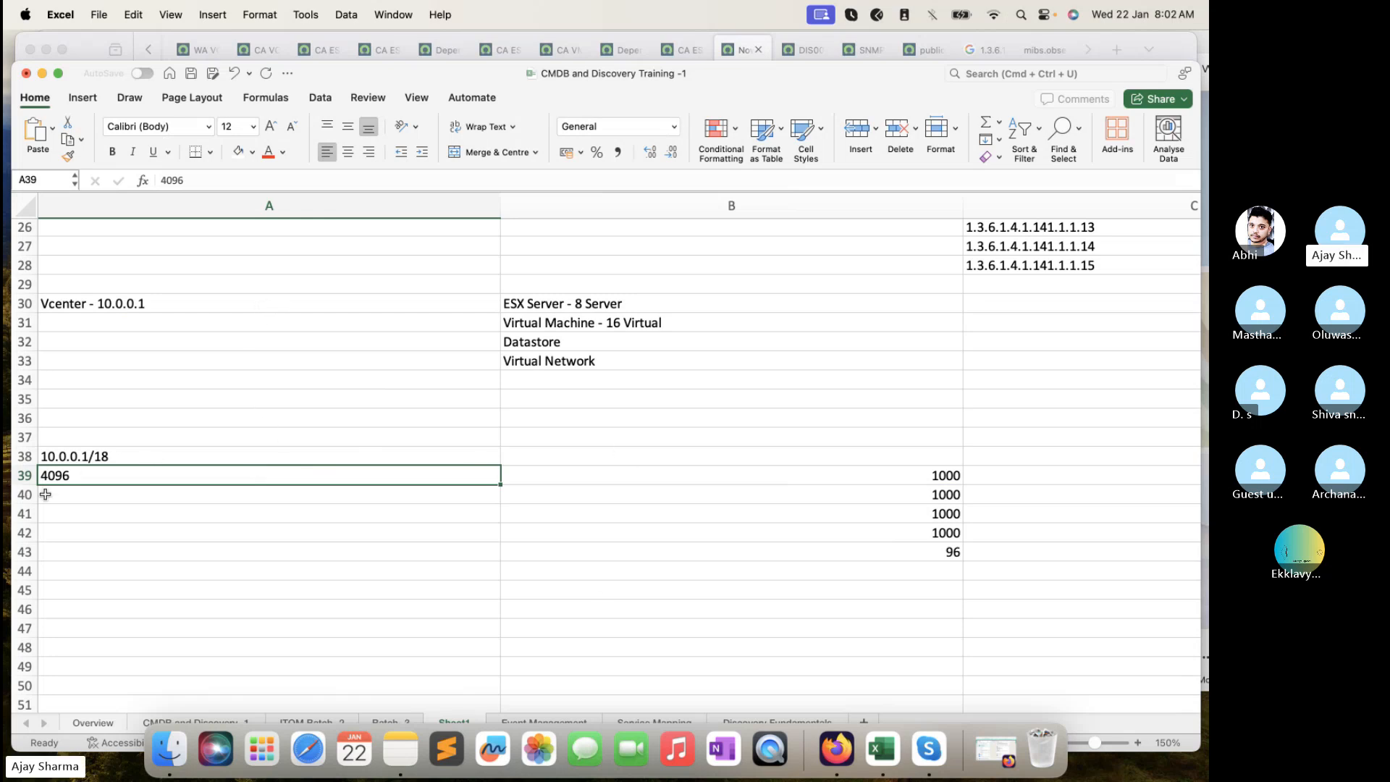
left_click(771, 475)
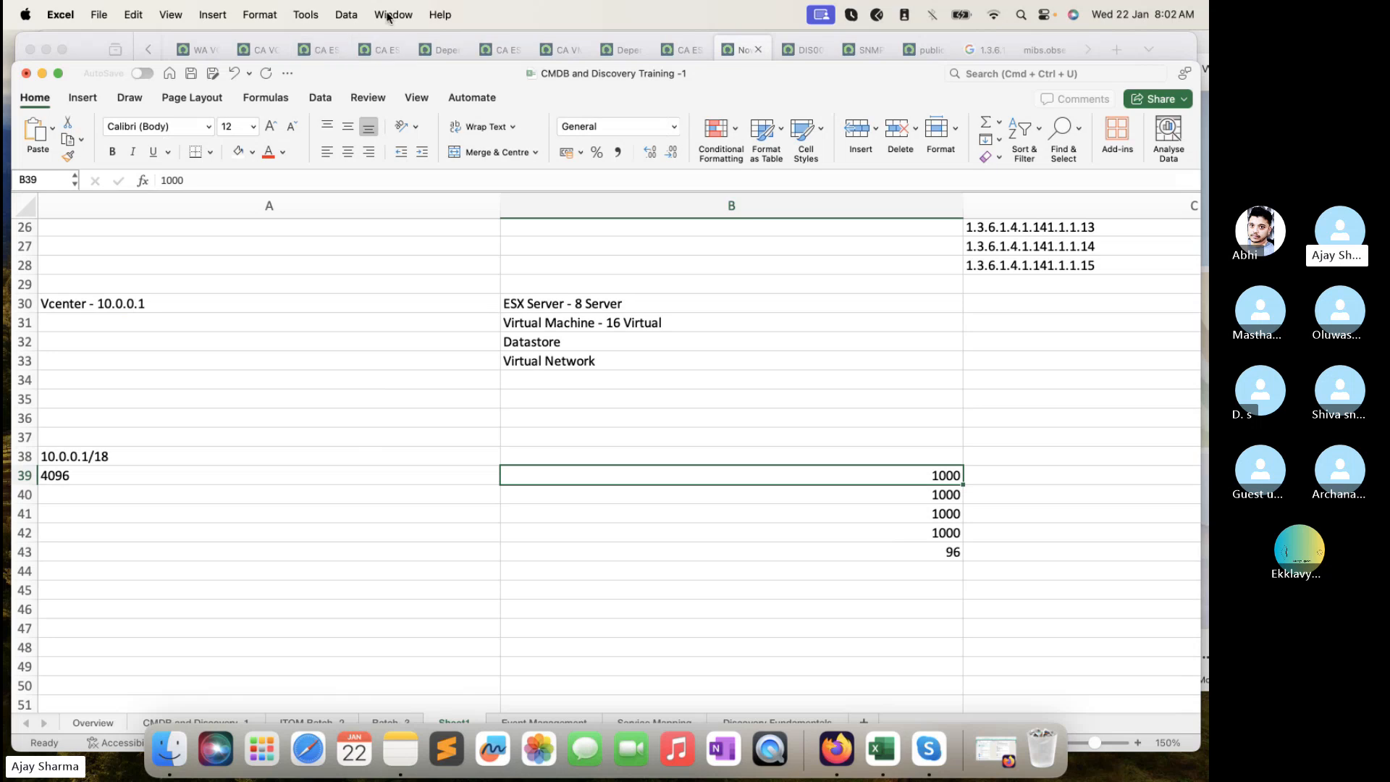
left_click(738, 53)
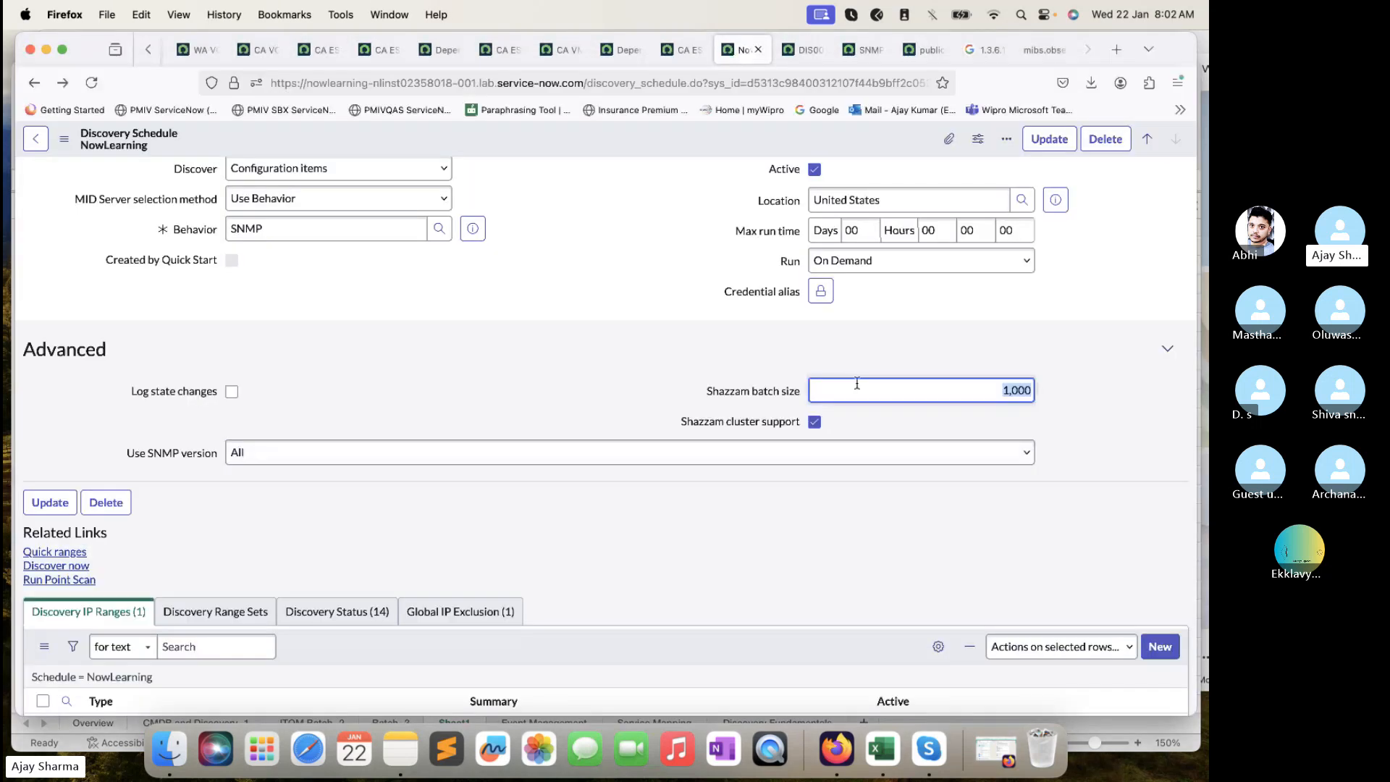
left_click(943, 393)
scroll(943, 393, "down", 3)
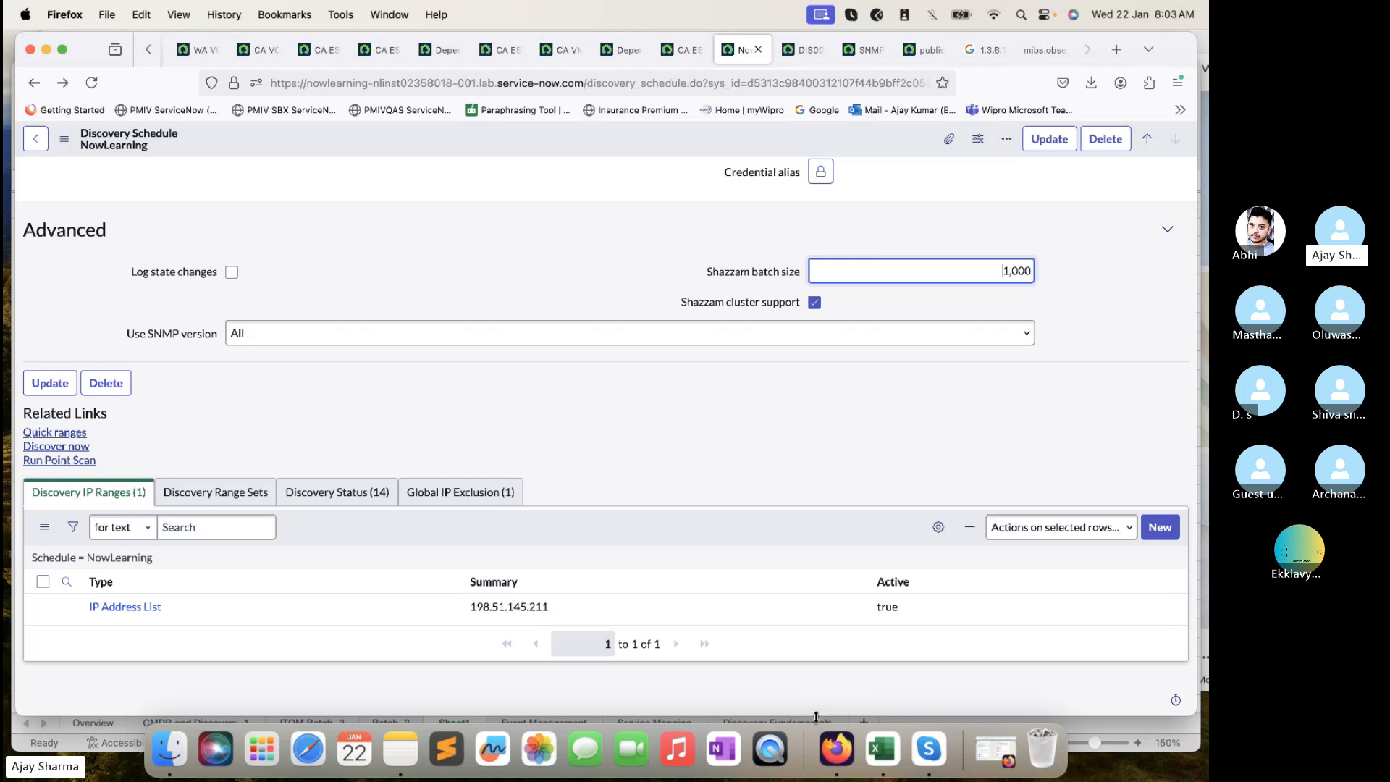
left_click_drag(816, 716, 814, 679)
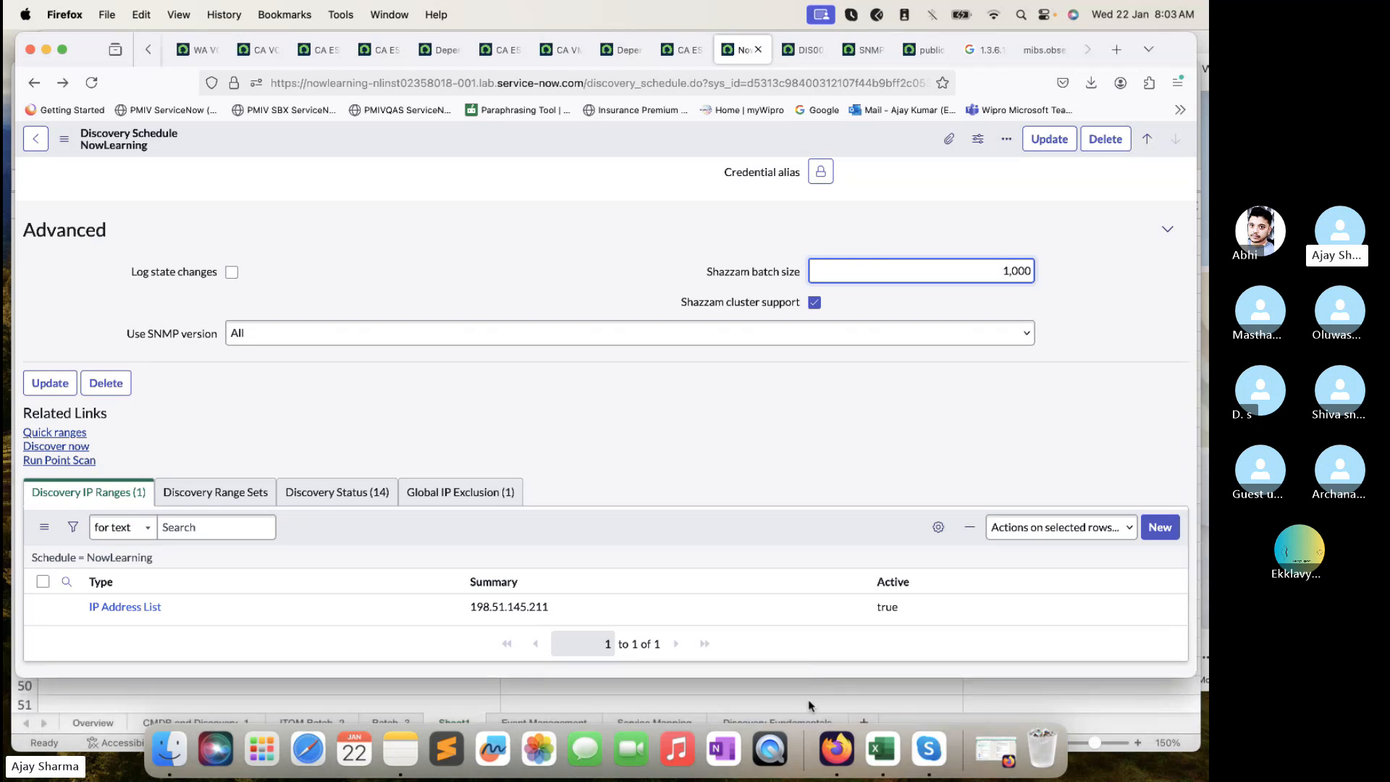
left_click(807, 695)
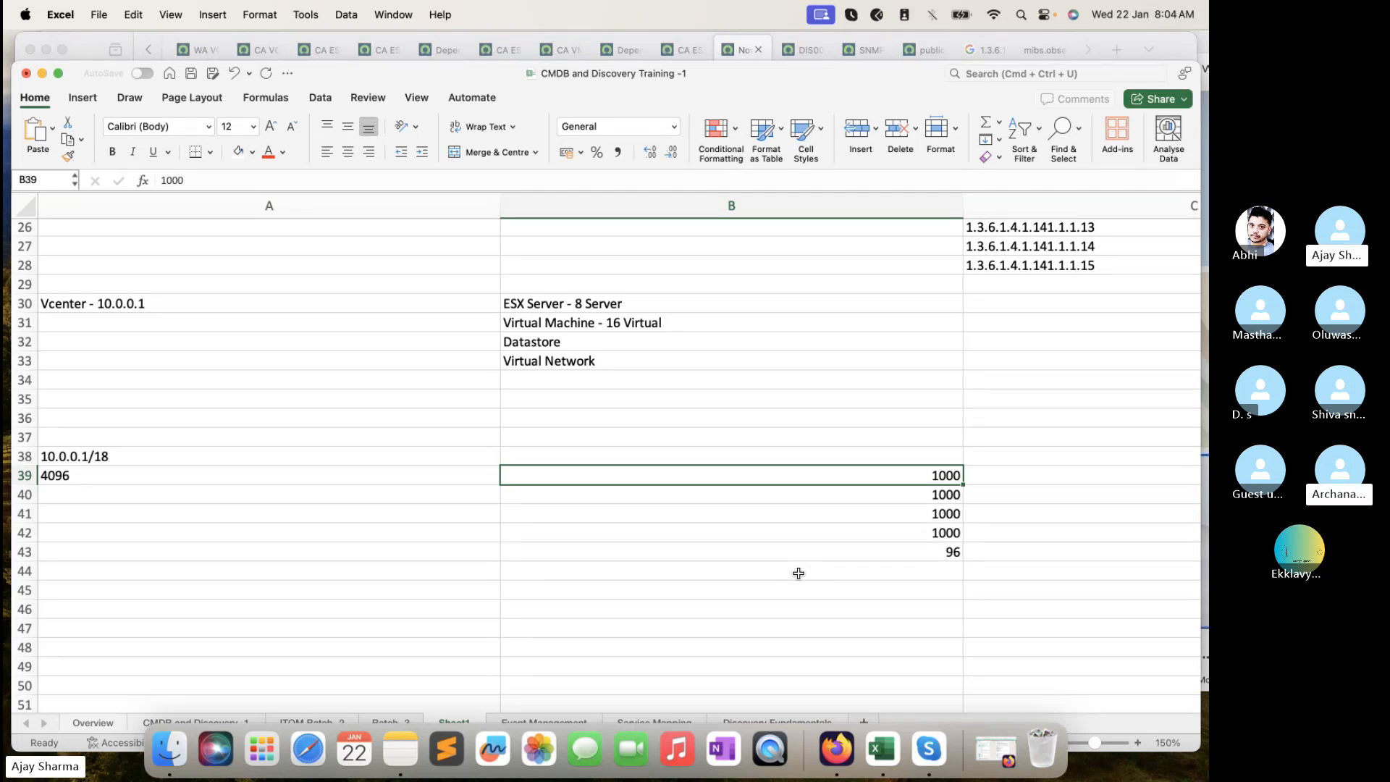
- Bring the ITOM Batch 3 Morning Skype call in front of the Excel workbook
left_click(1035, 621)
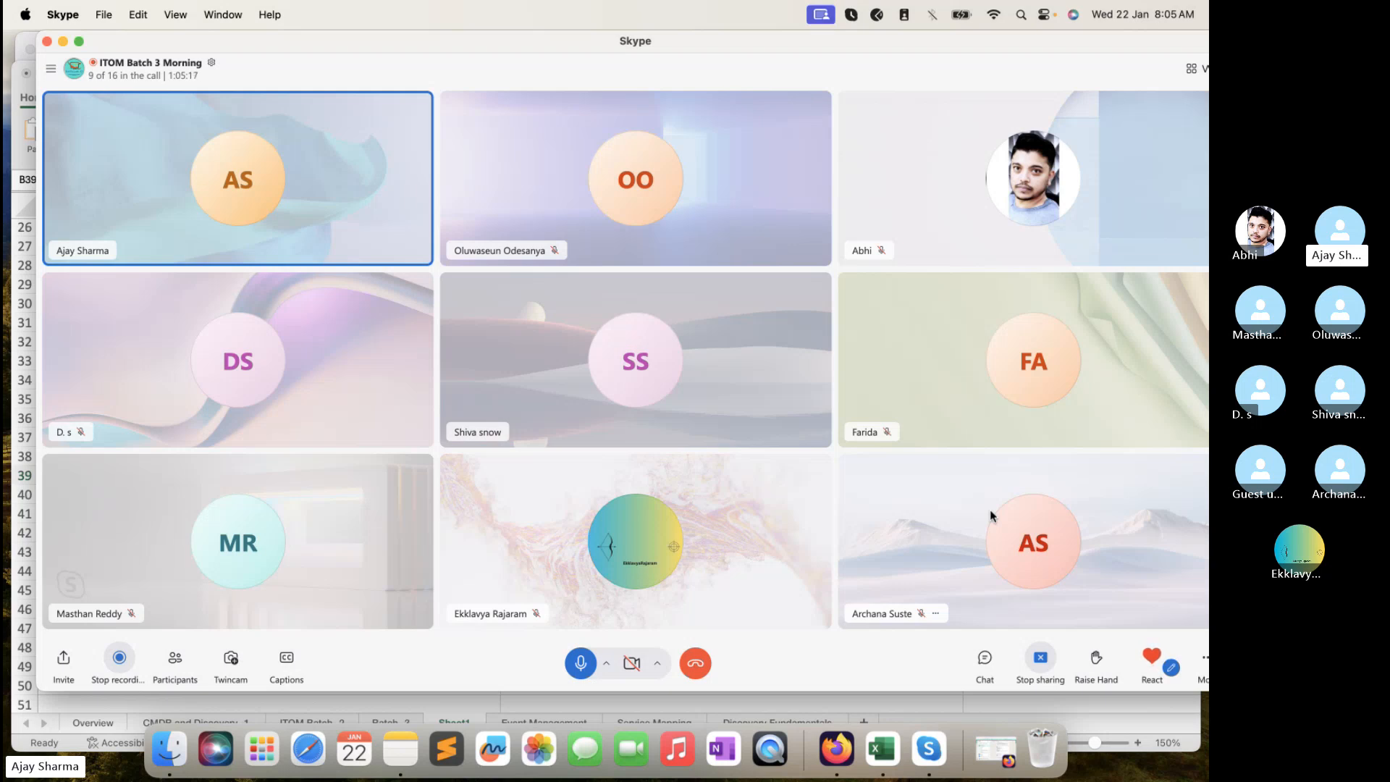
left_click(701, 701)
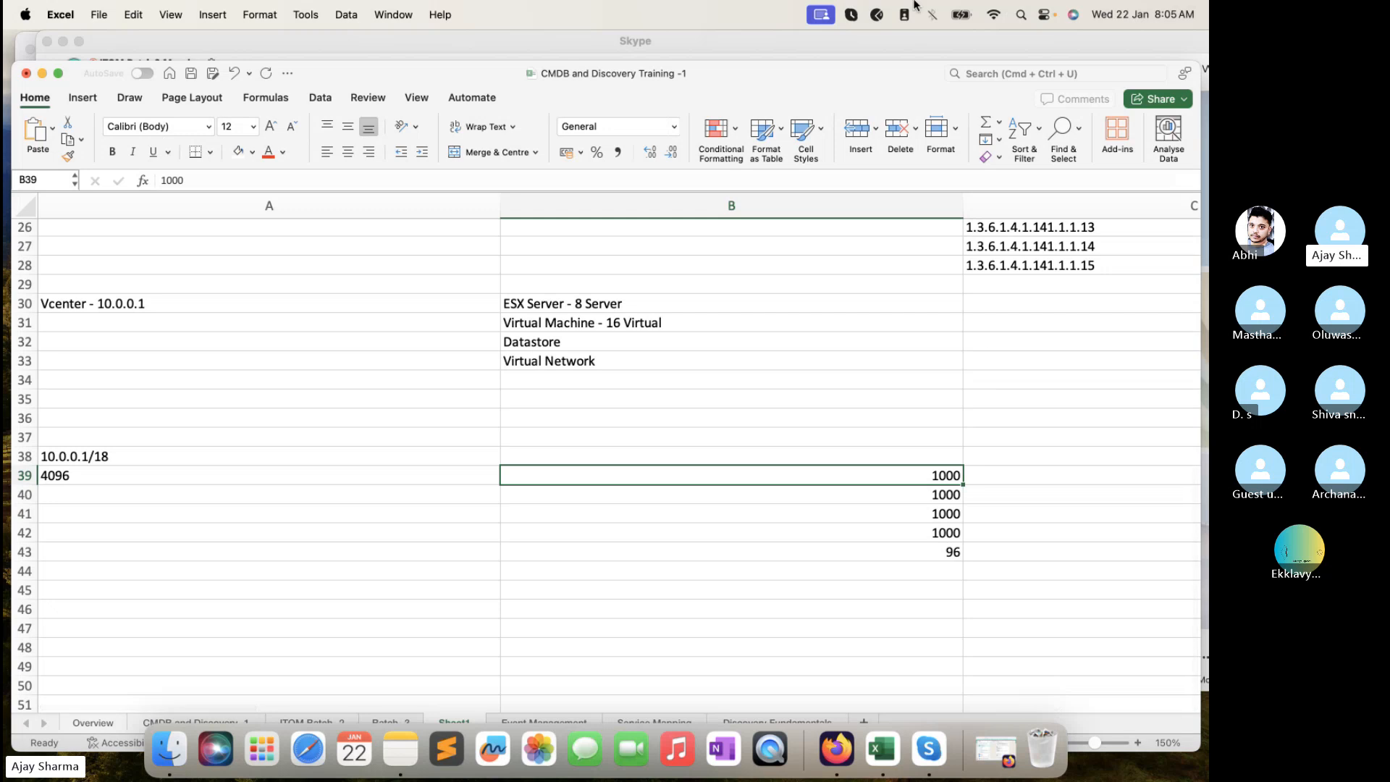
left_click(893, 34)
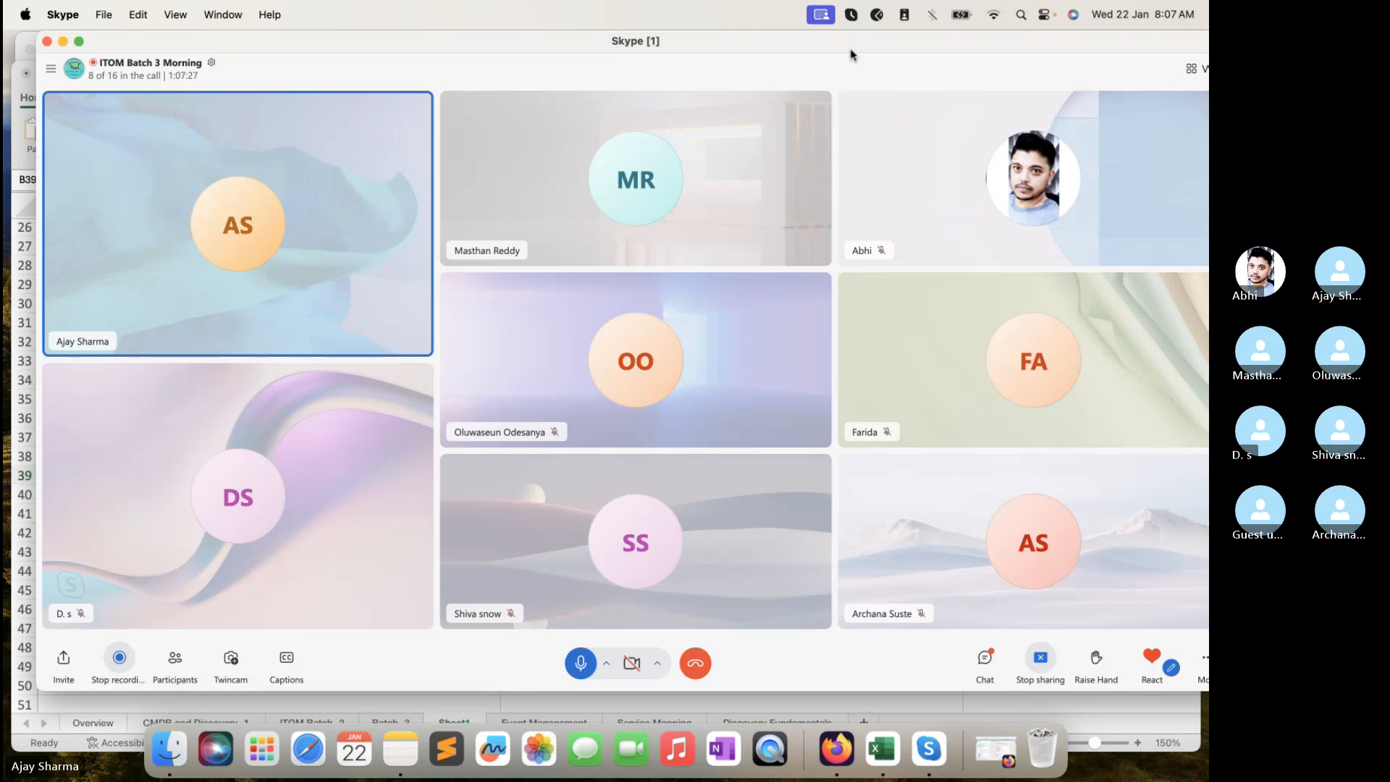
- Open the call's chat and briefly show the Excel batch split
left_click(982, 652)
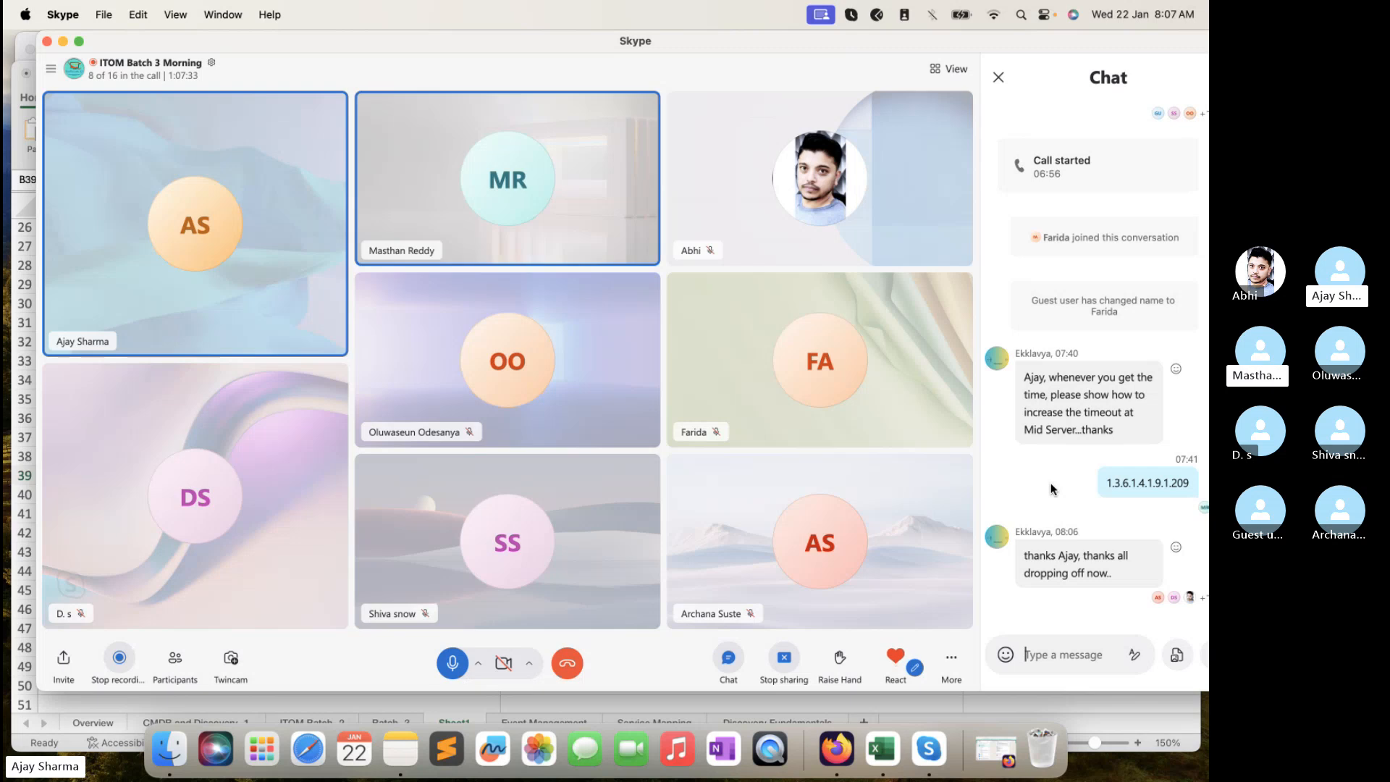
left_click(714, 701)
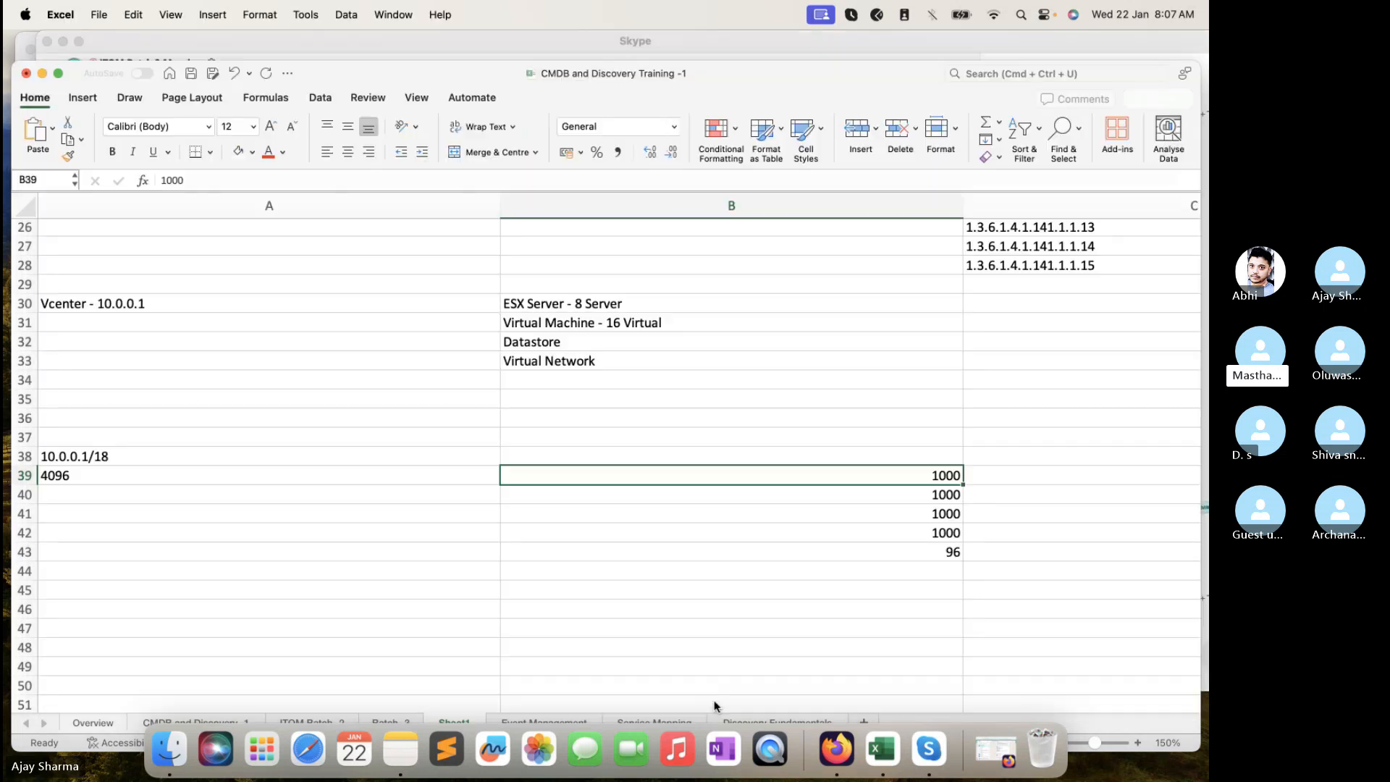
left_click(401, 49)
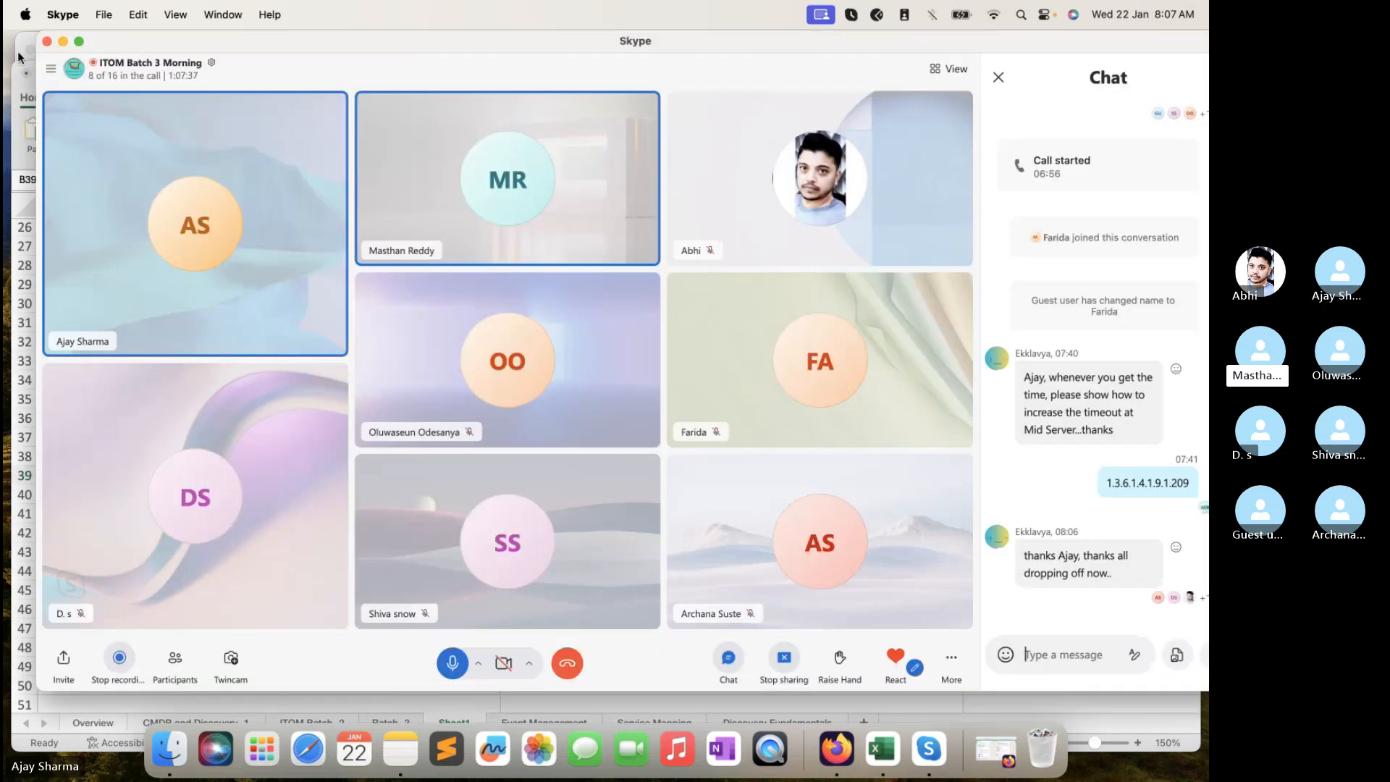
- Show the ServiceNow NowLearning schedule with Shazzam batch size 1,000 alongside the Skype call
left_click(19, 54)
left_click(149, 50)
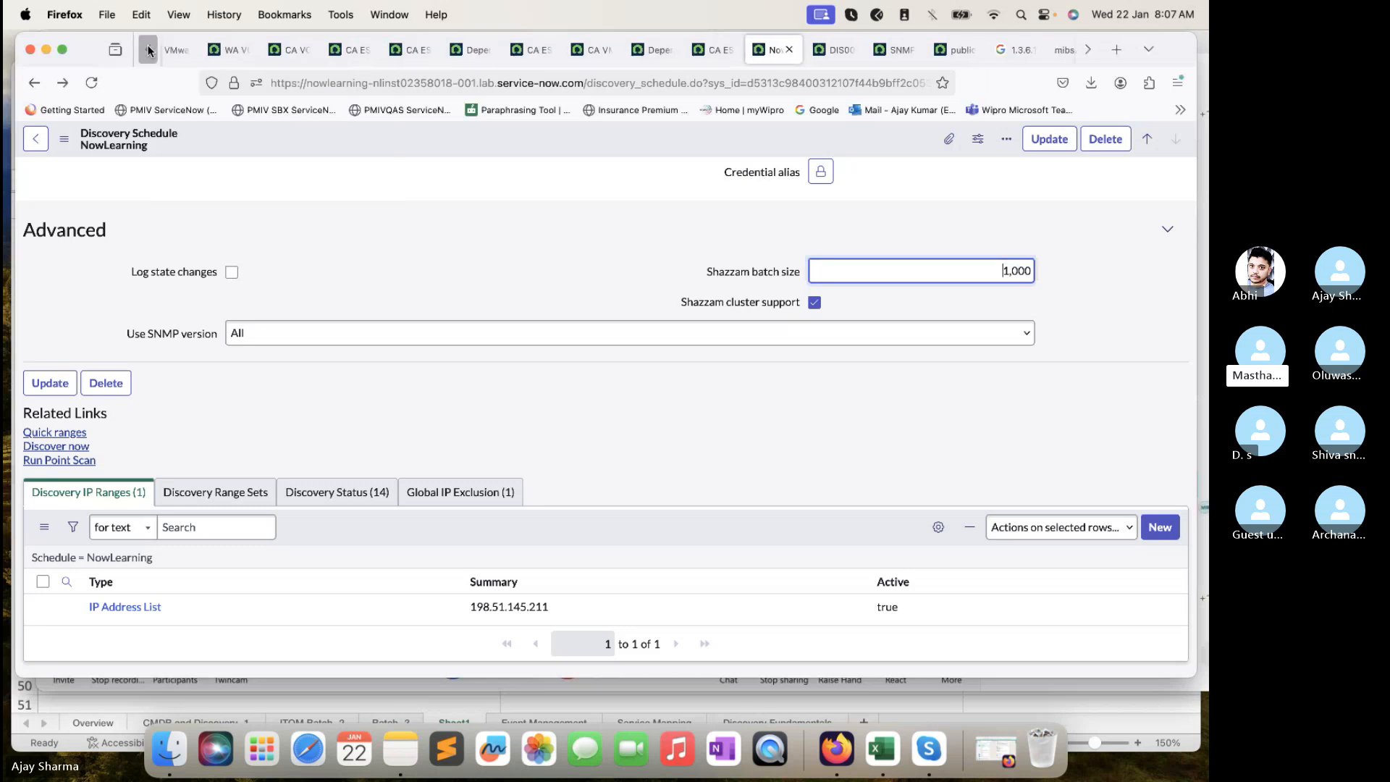
left_click(1003, 684)
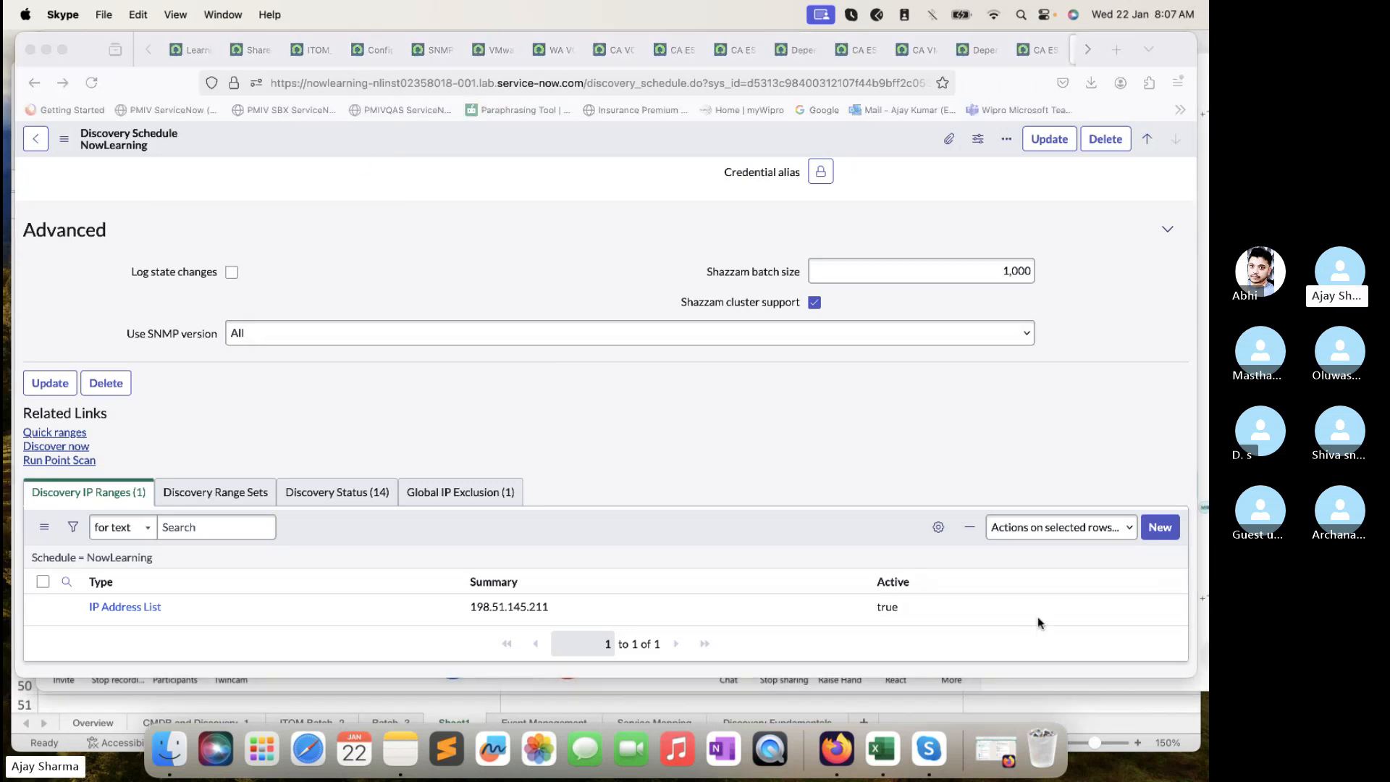